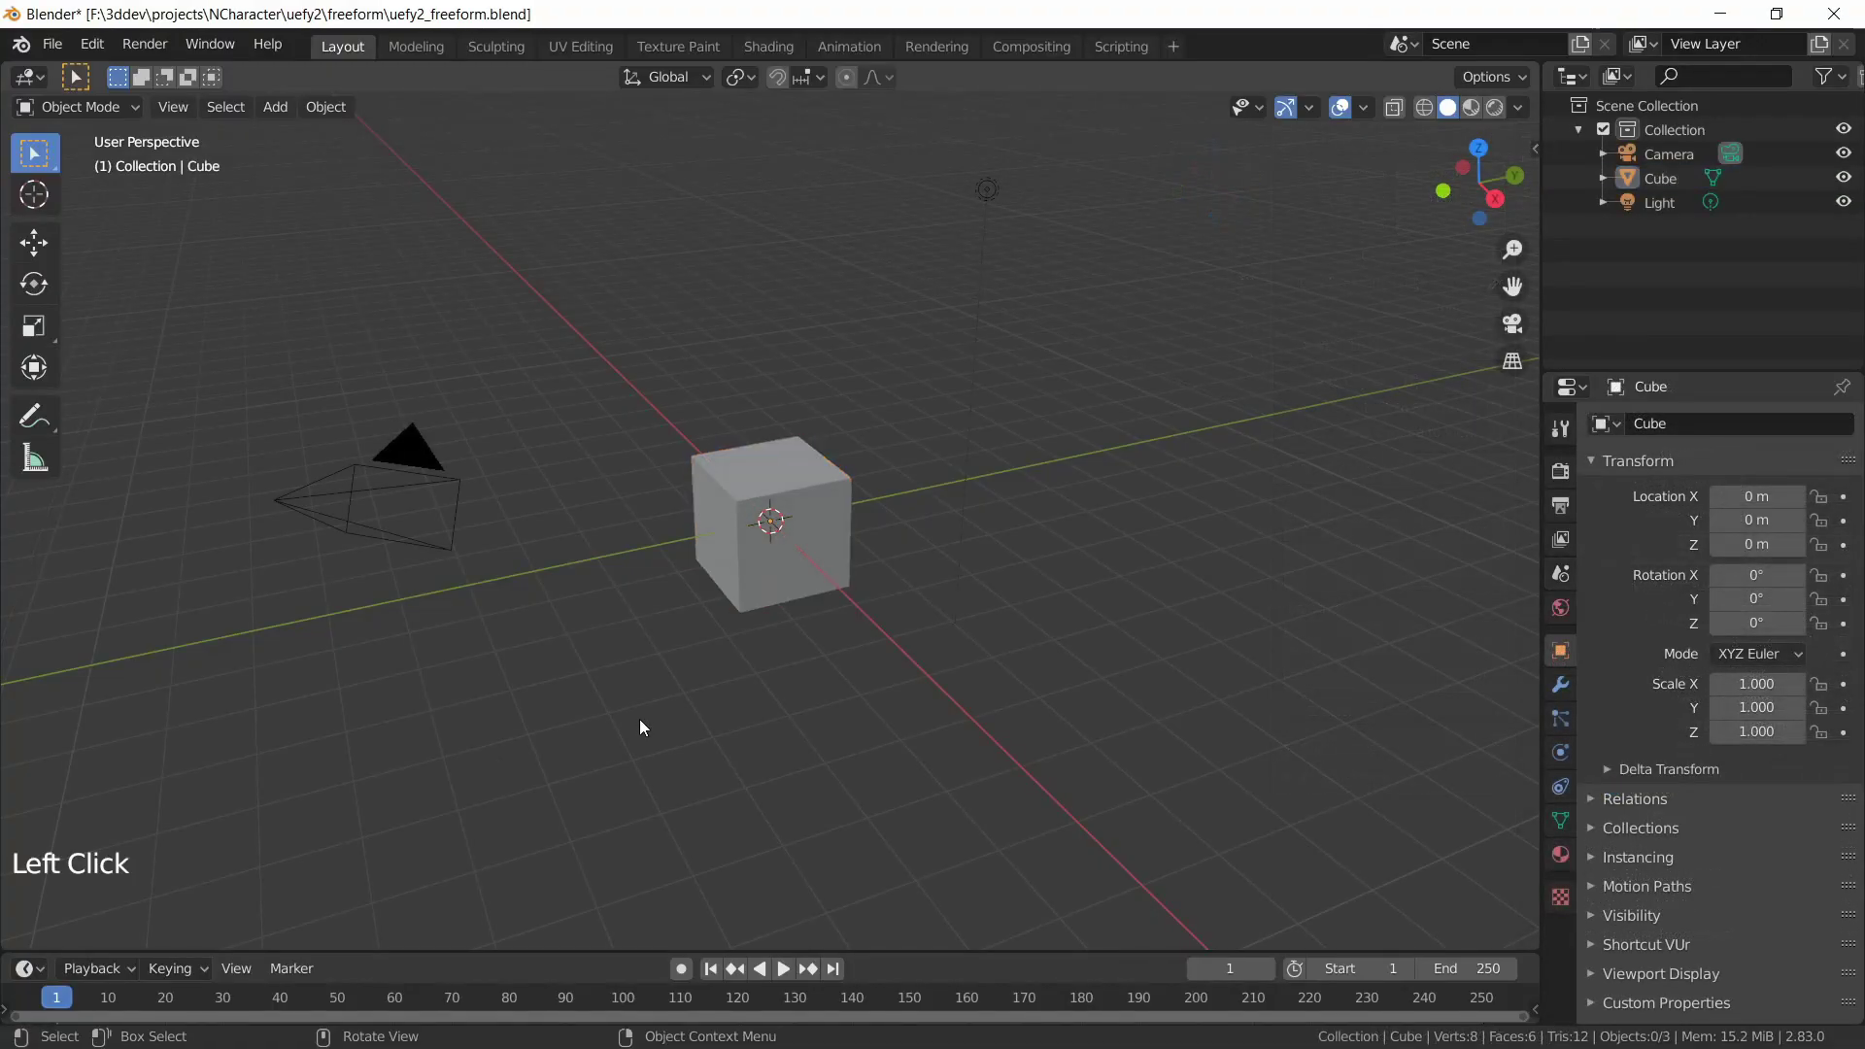
# Delete all default objects from the scene
pyautogui.press('a')
pyautogui.press('x')
pyautogui.click(639, 718)
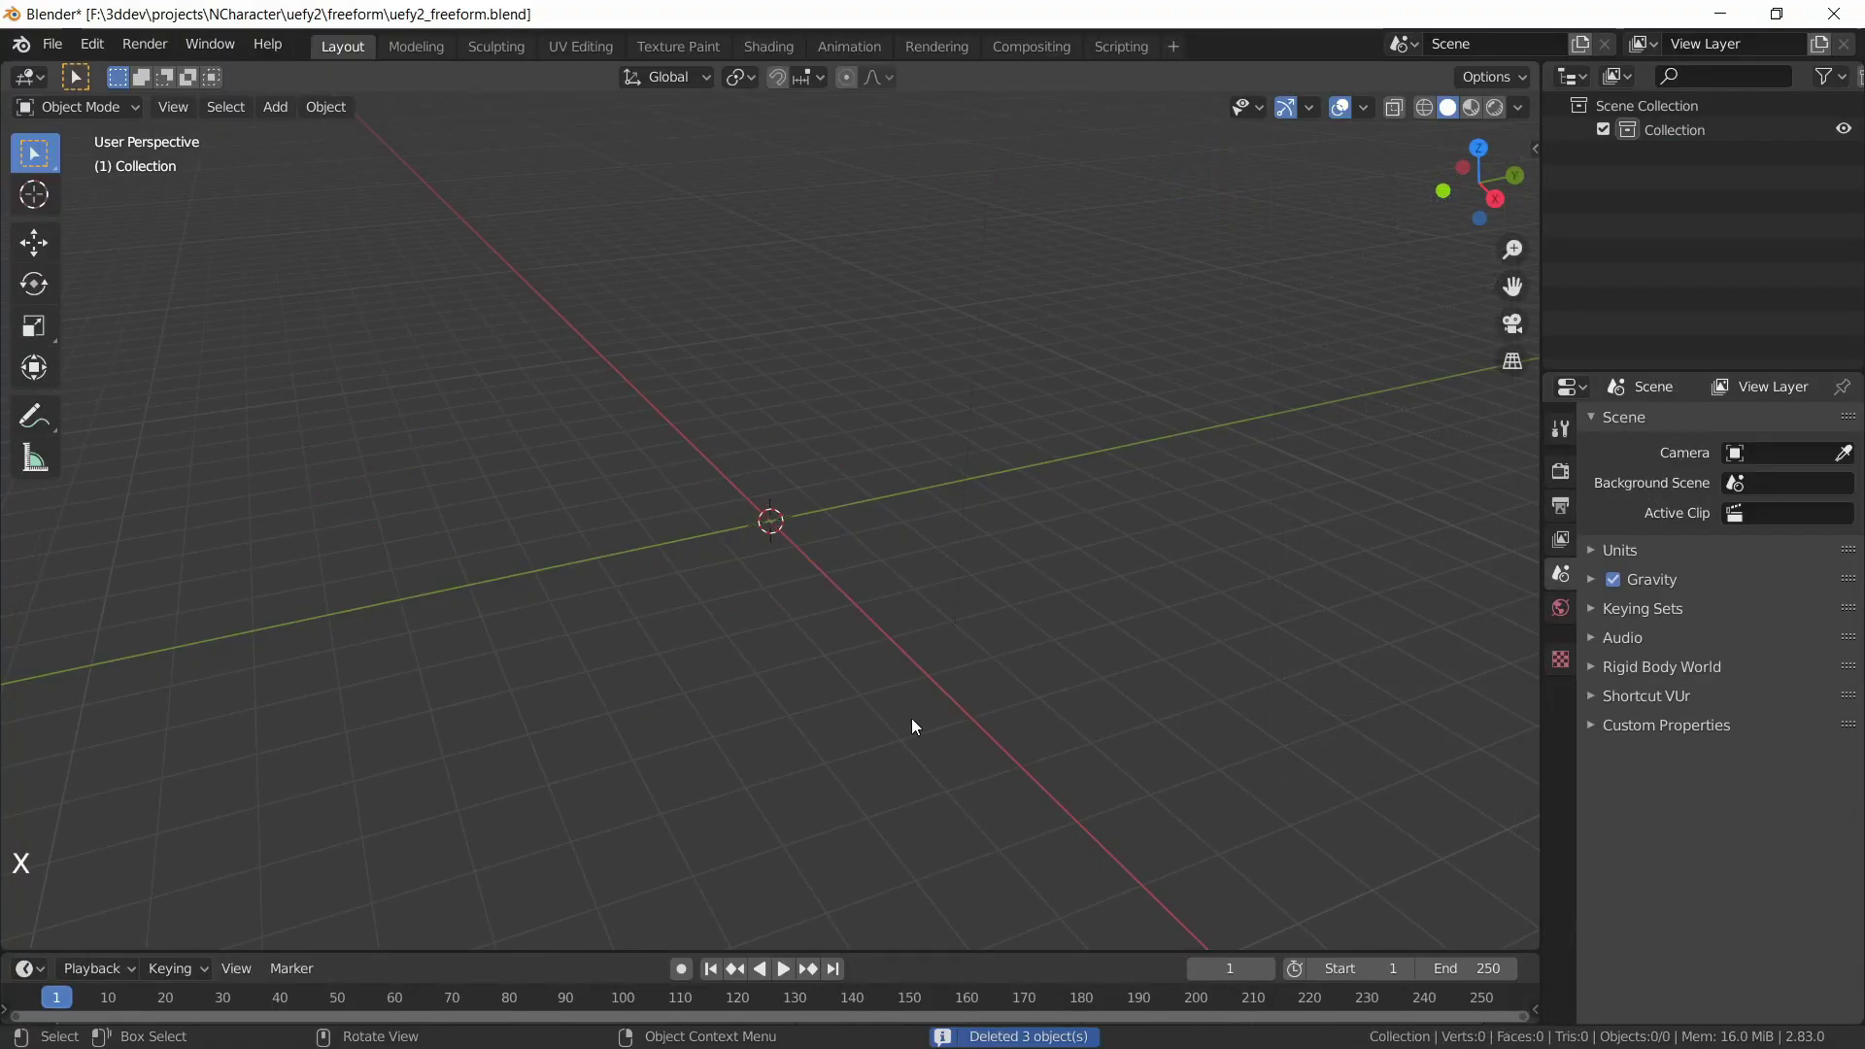
# Set the scene's metric unit scale to 0.01
pyautogui.click(1621, 550)
pyautogui.click(1802, 616)
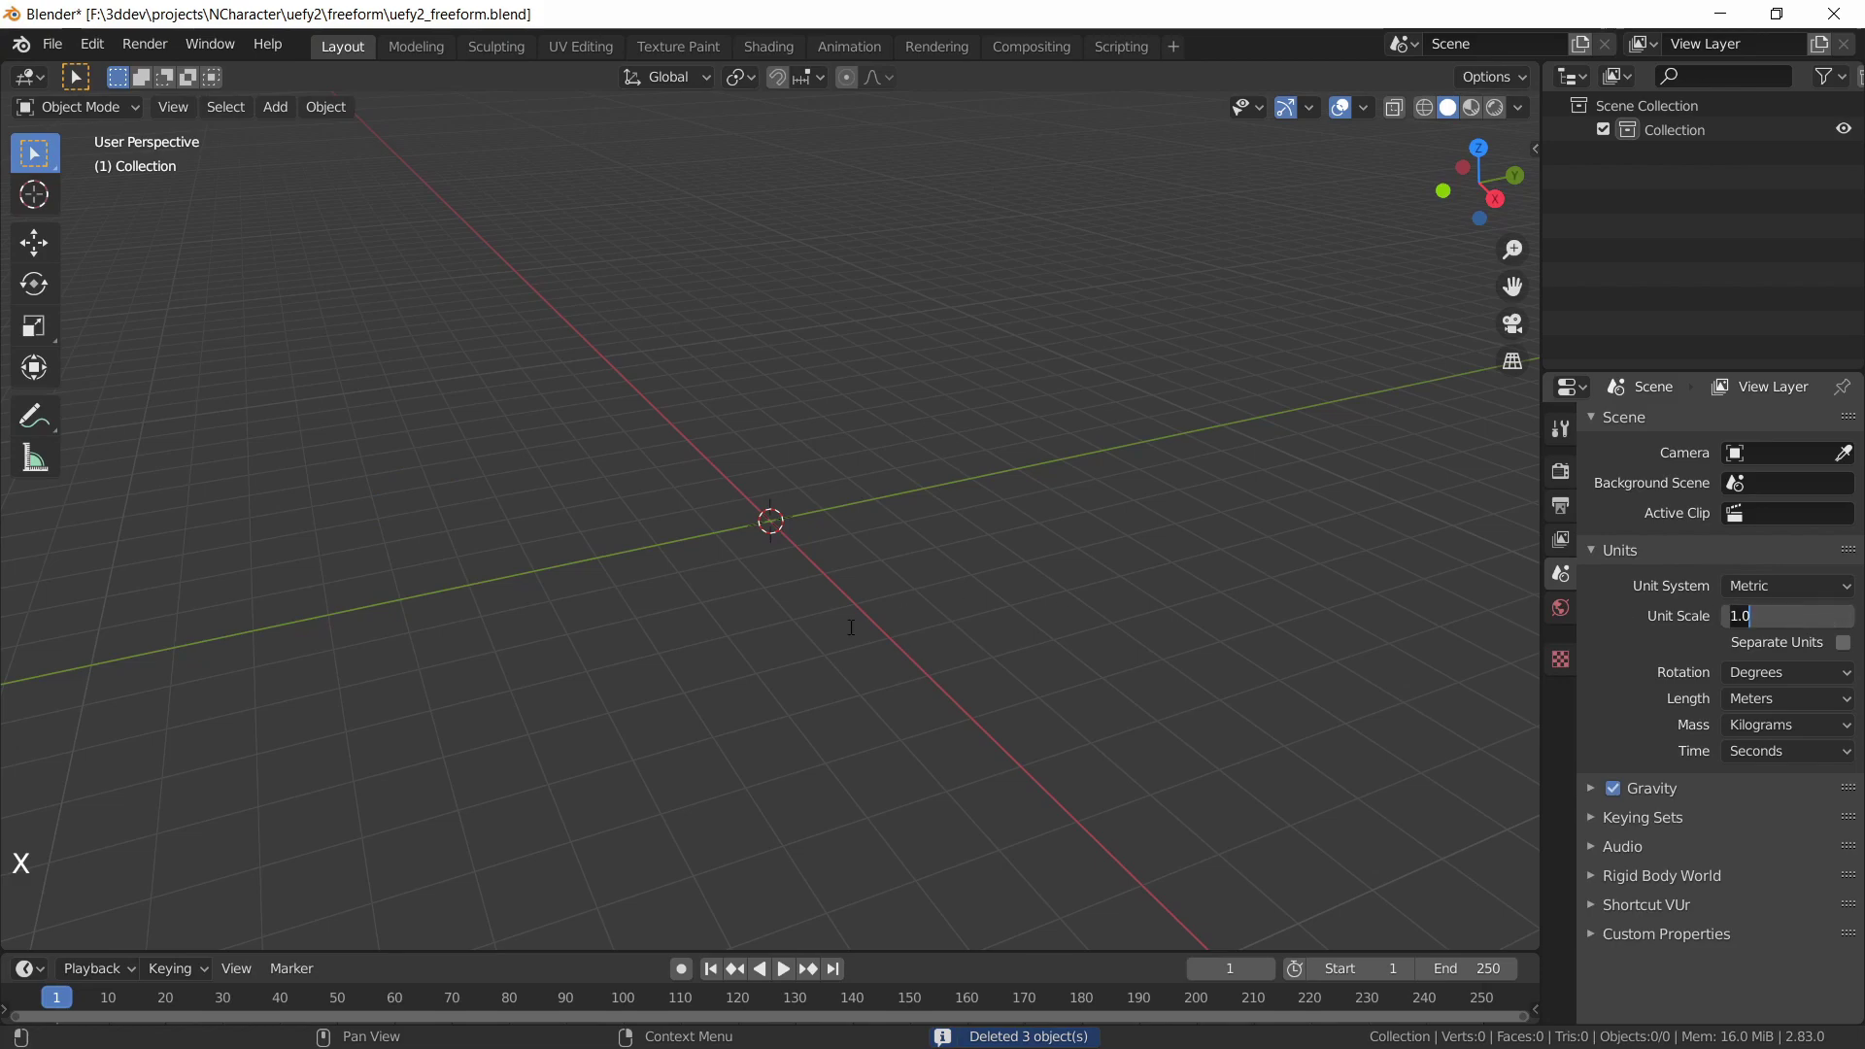
pyautogui.write('0.01')
pyautogui.press('Return')
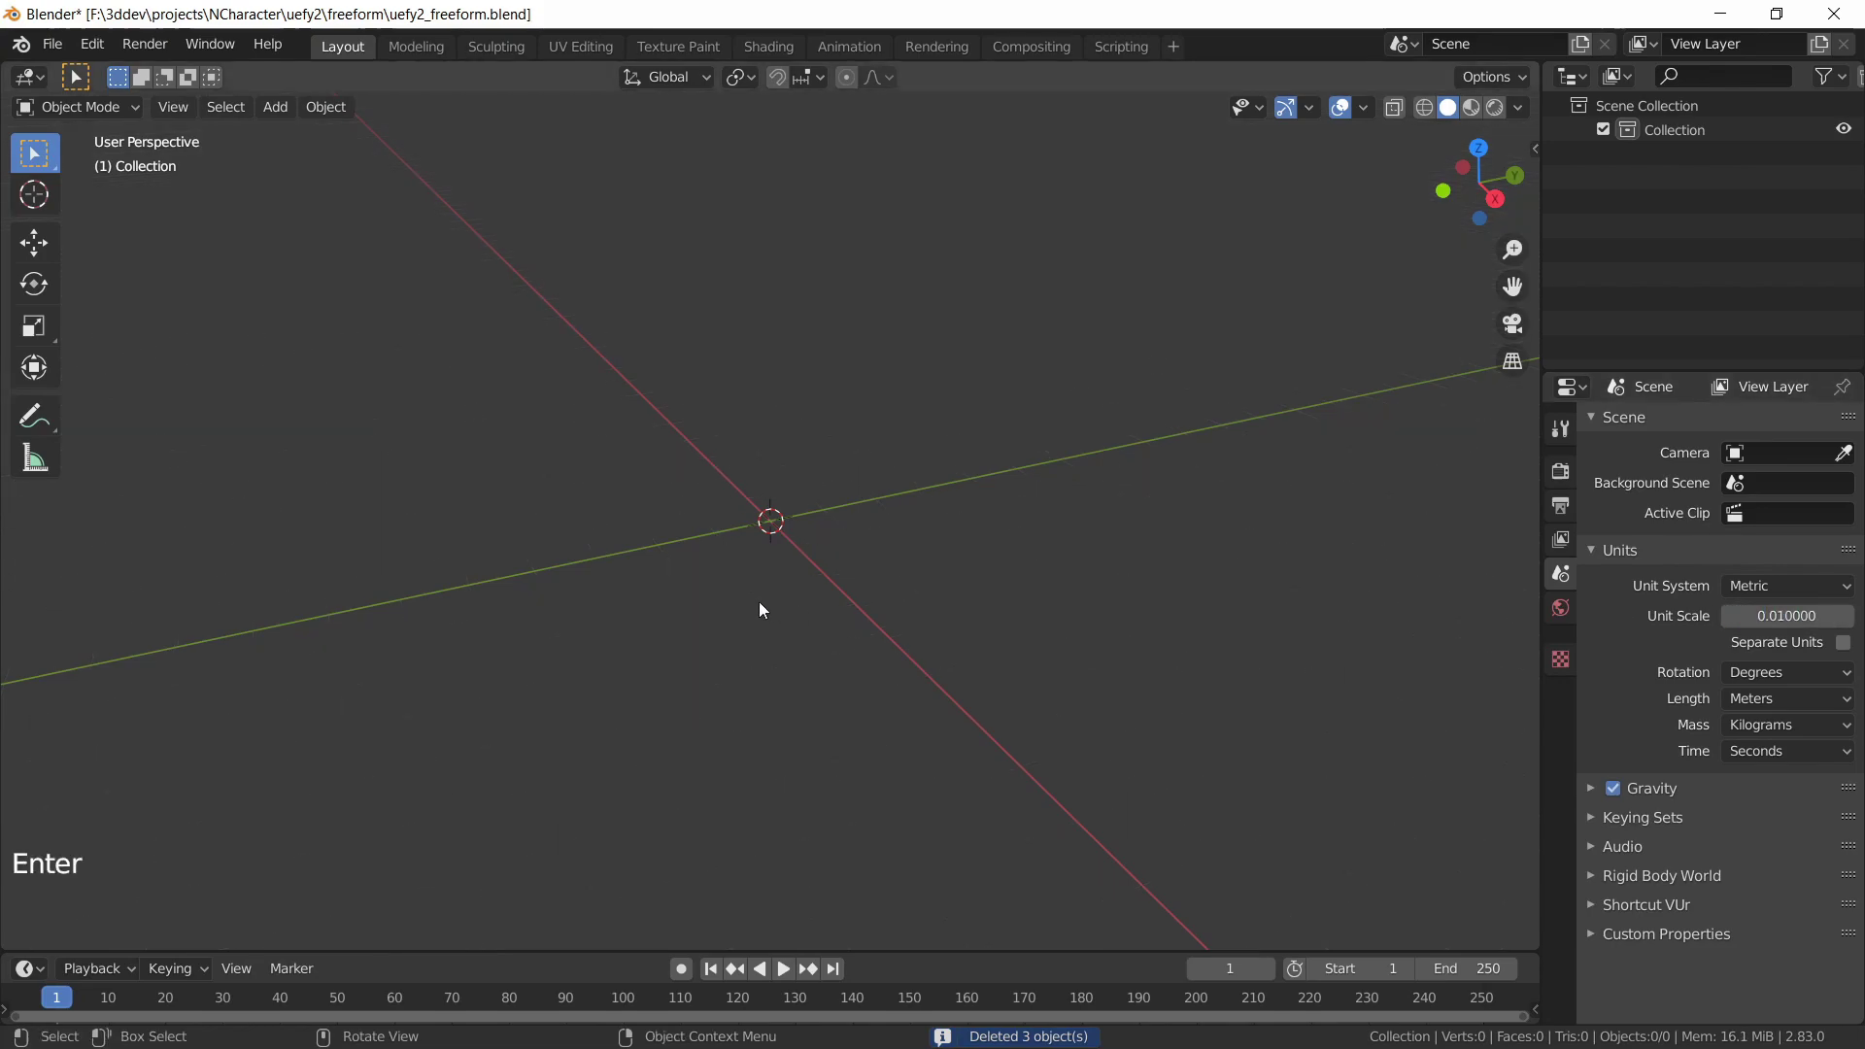
# Set the viewport's clip end distance to 50 m
pyautogui.press('n')
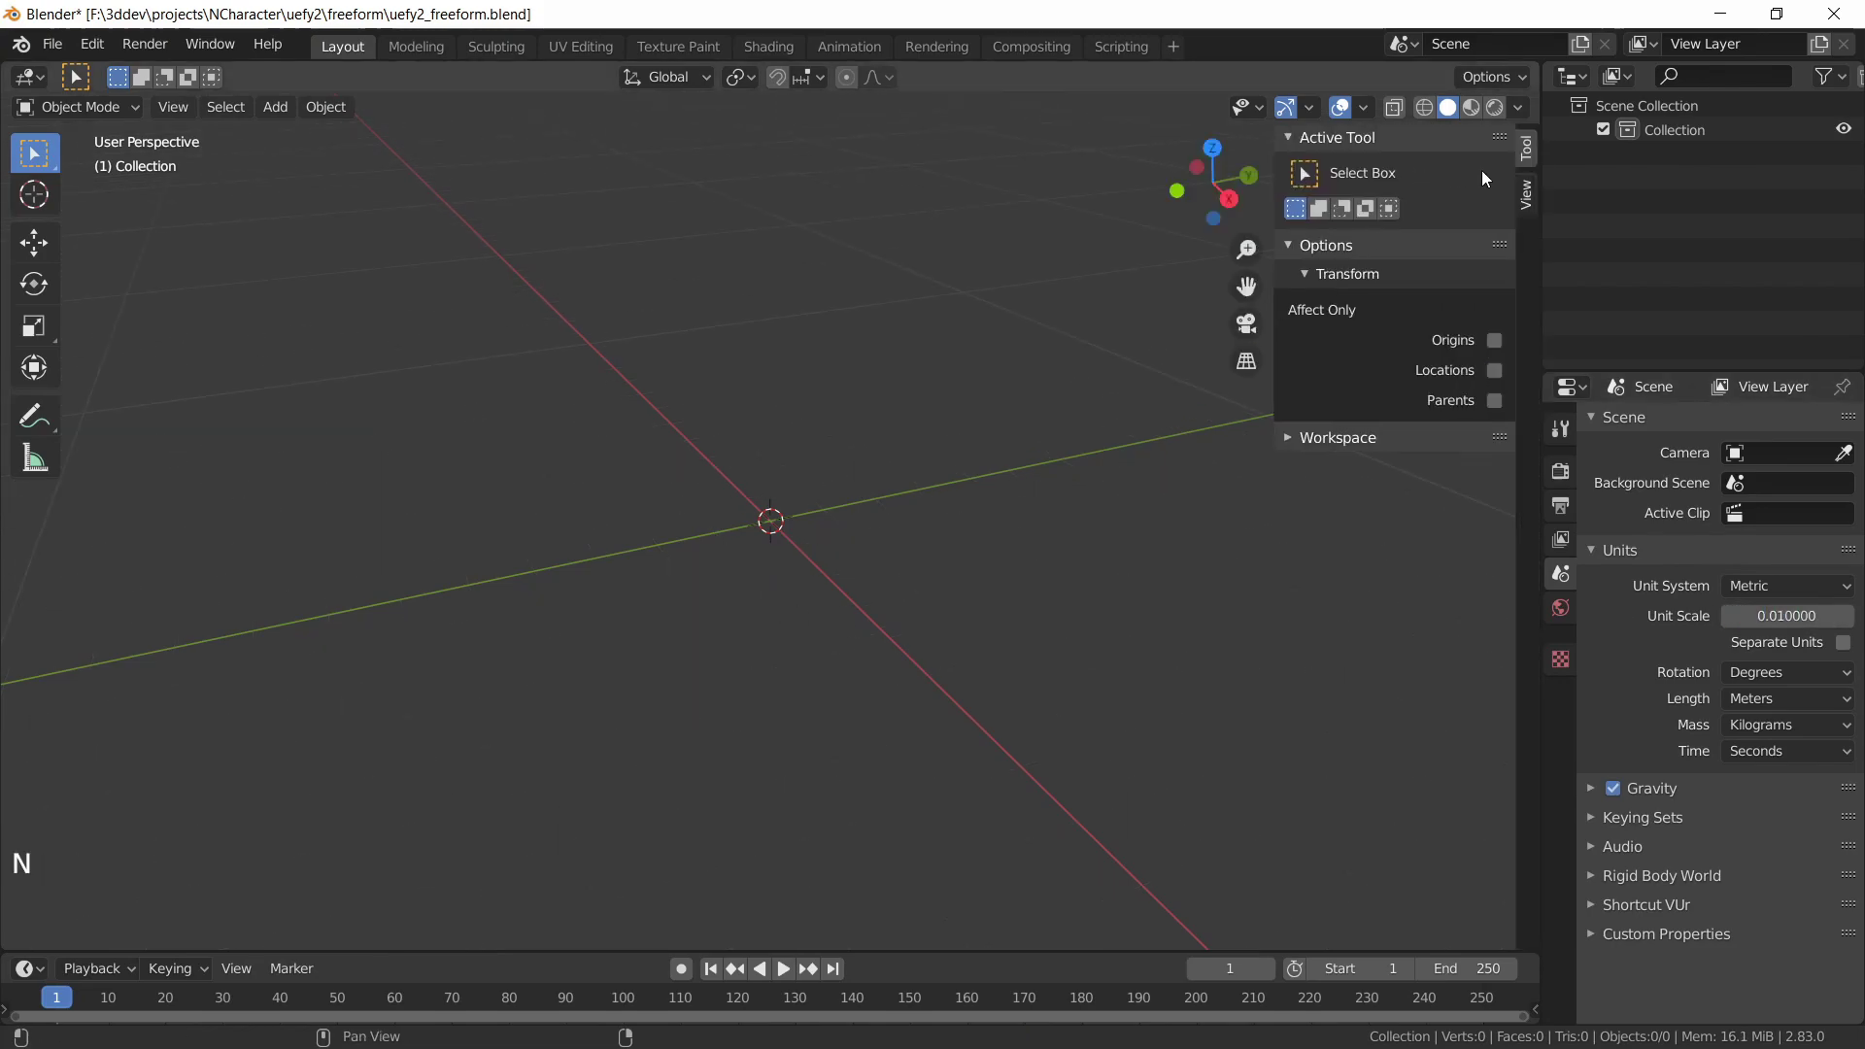
pyautogui.click(1526, 194)
pyautogui.click(1448, 226)
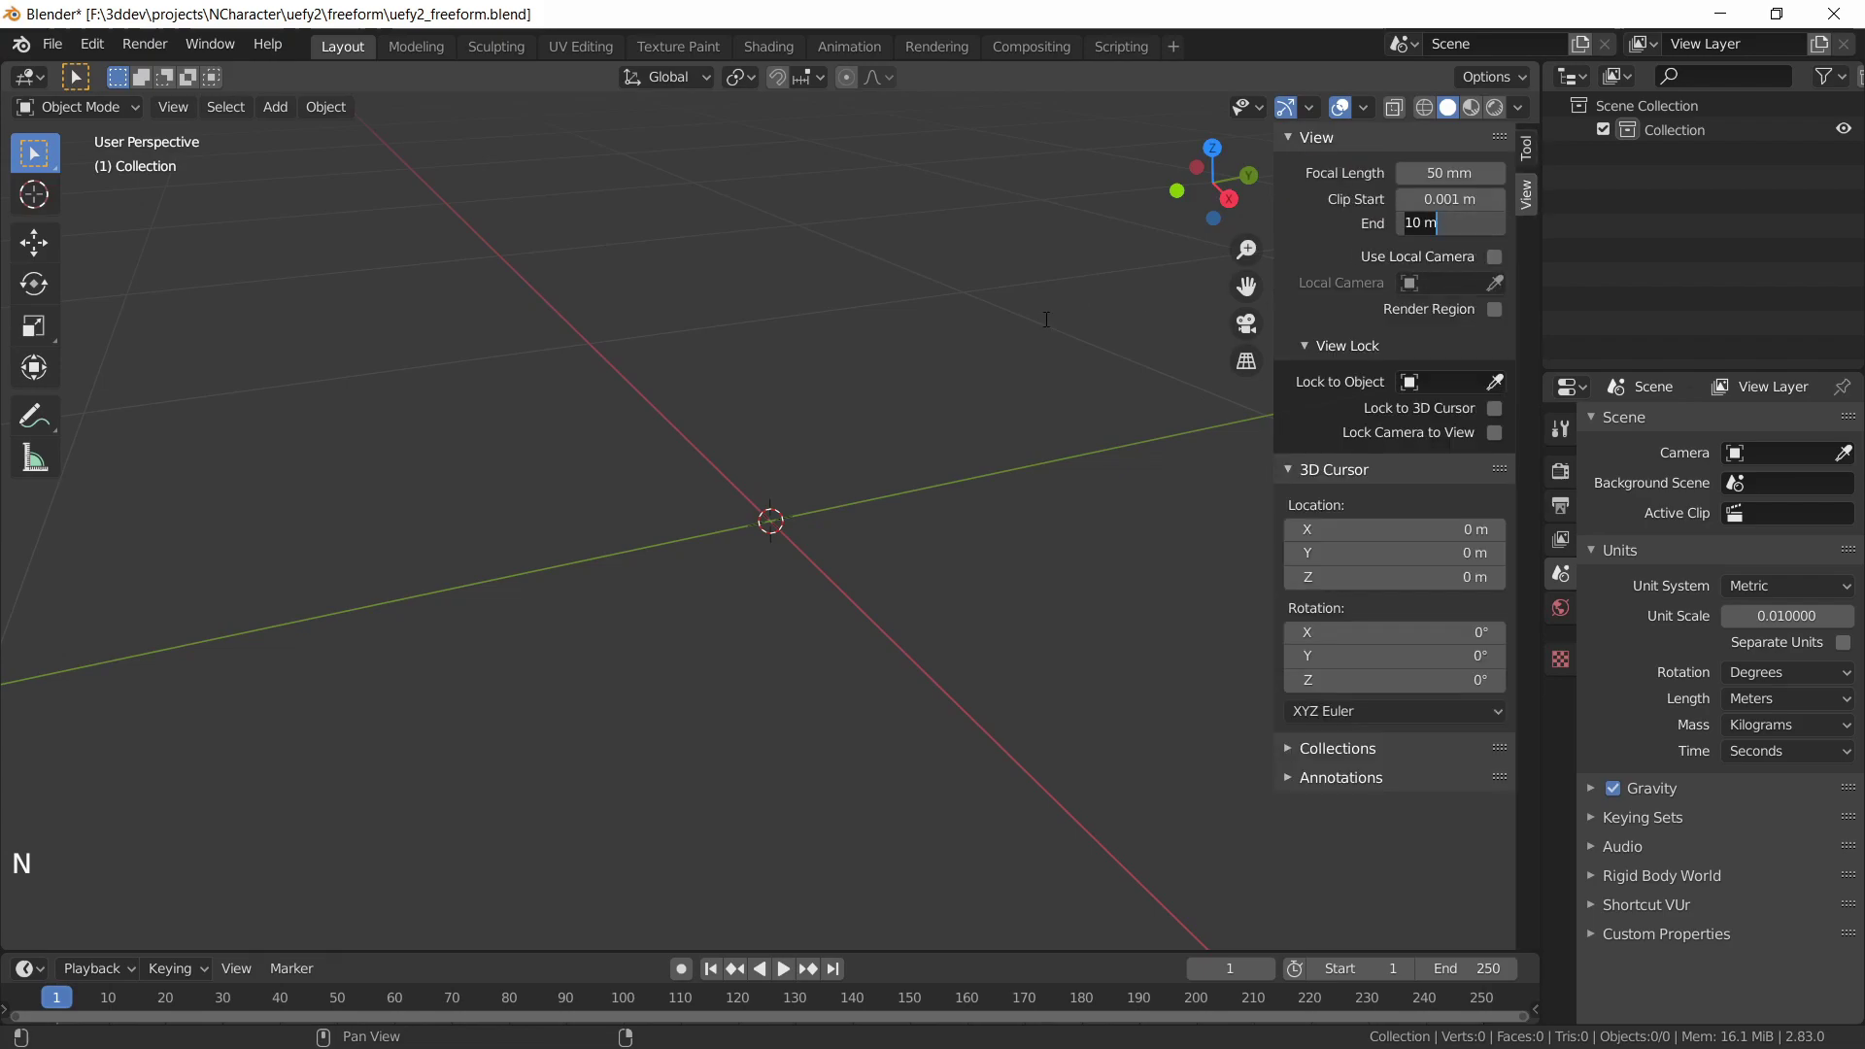
pyautogui.write('50')
pyautogui.press('Return')
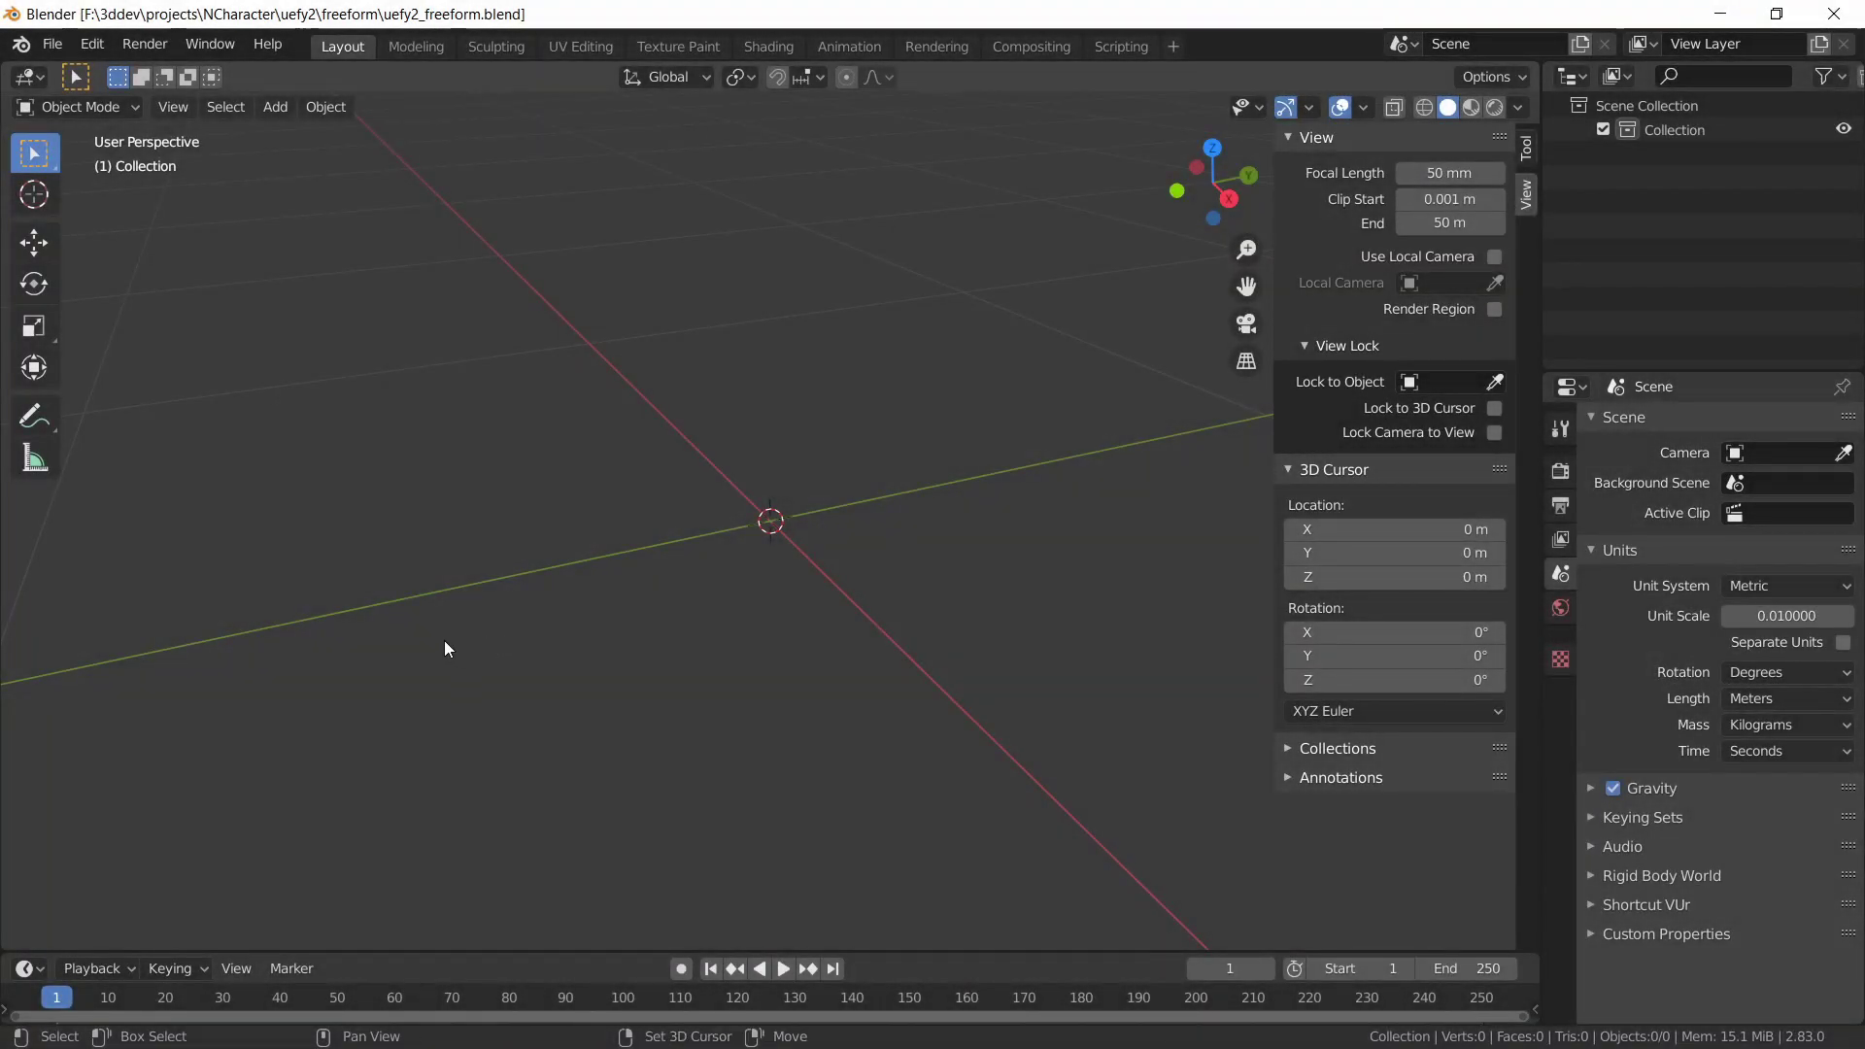
# Add the horse meta-rig from the animal armatures
pyautogui.hotkey('shift', 'a')
pyautogui.moveTo(441, 639)
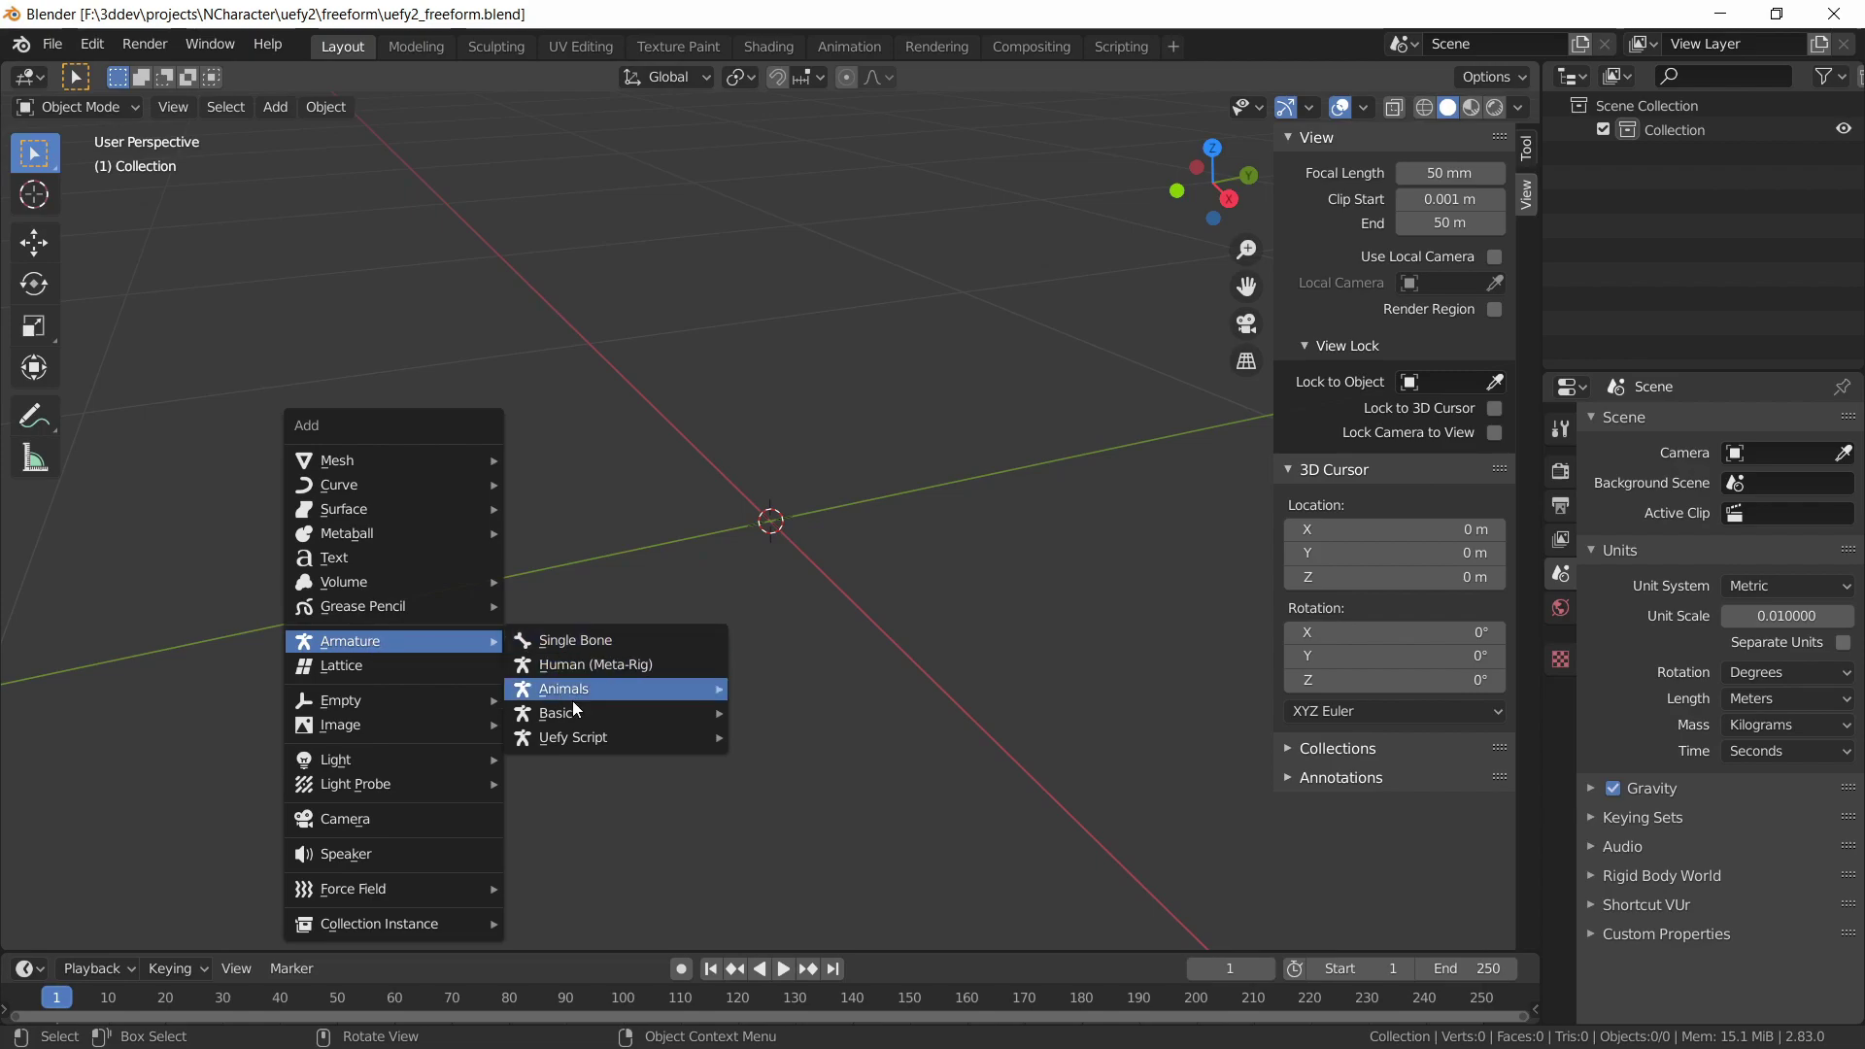
pyautogui.moveTo(614, 701)
pyautogui.click(837, 761)
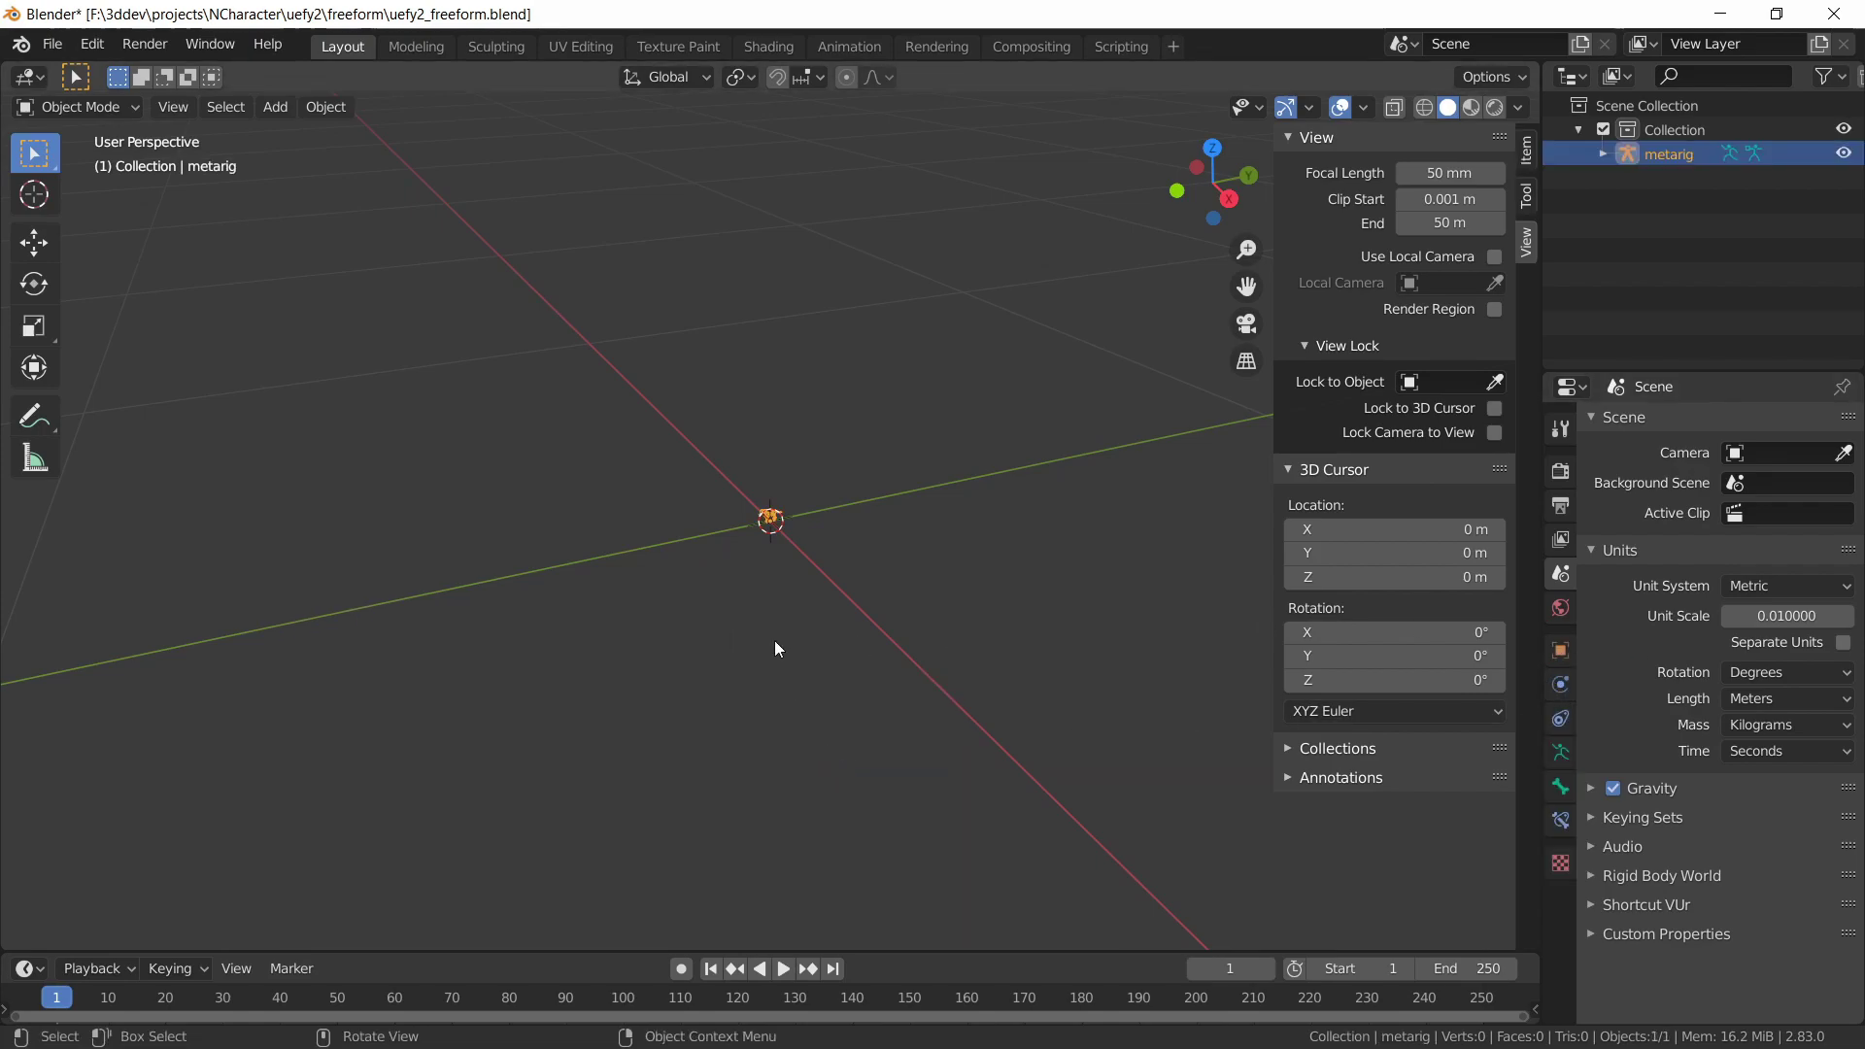
# Scale the horse metarig up by a factor of 100 and bring the whole skeleton into view
pyautogui.write('s100')
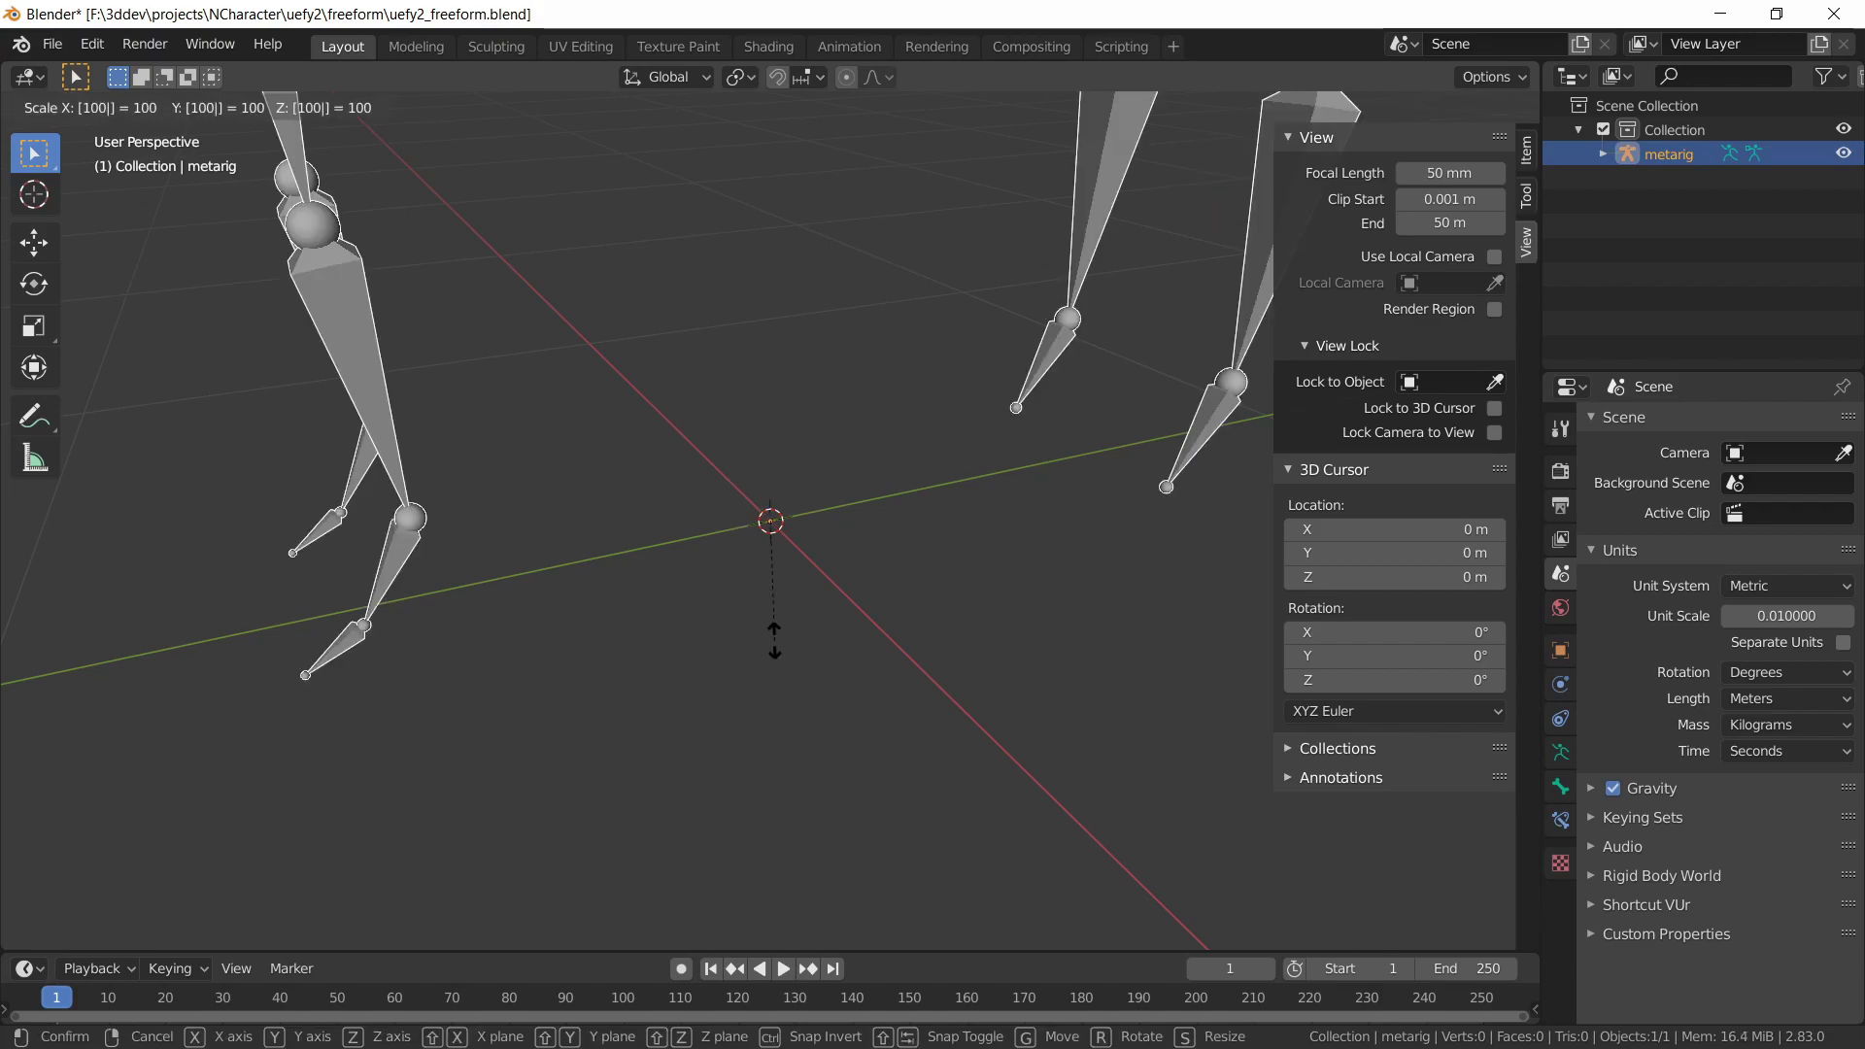
pyautogui.press('Return')
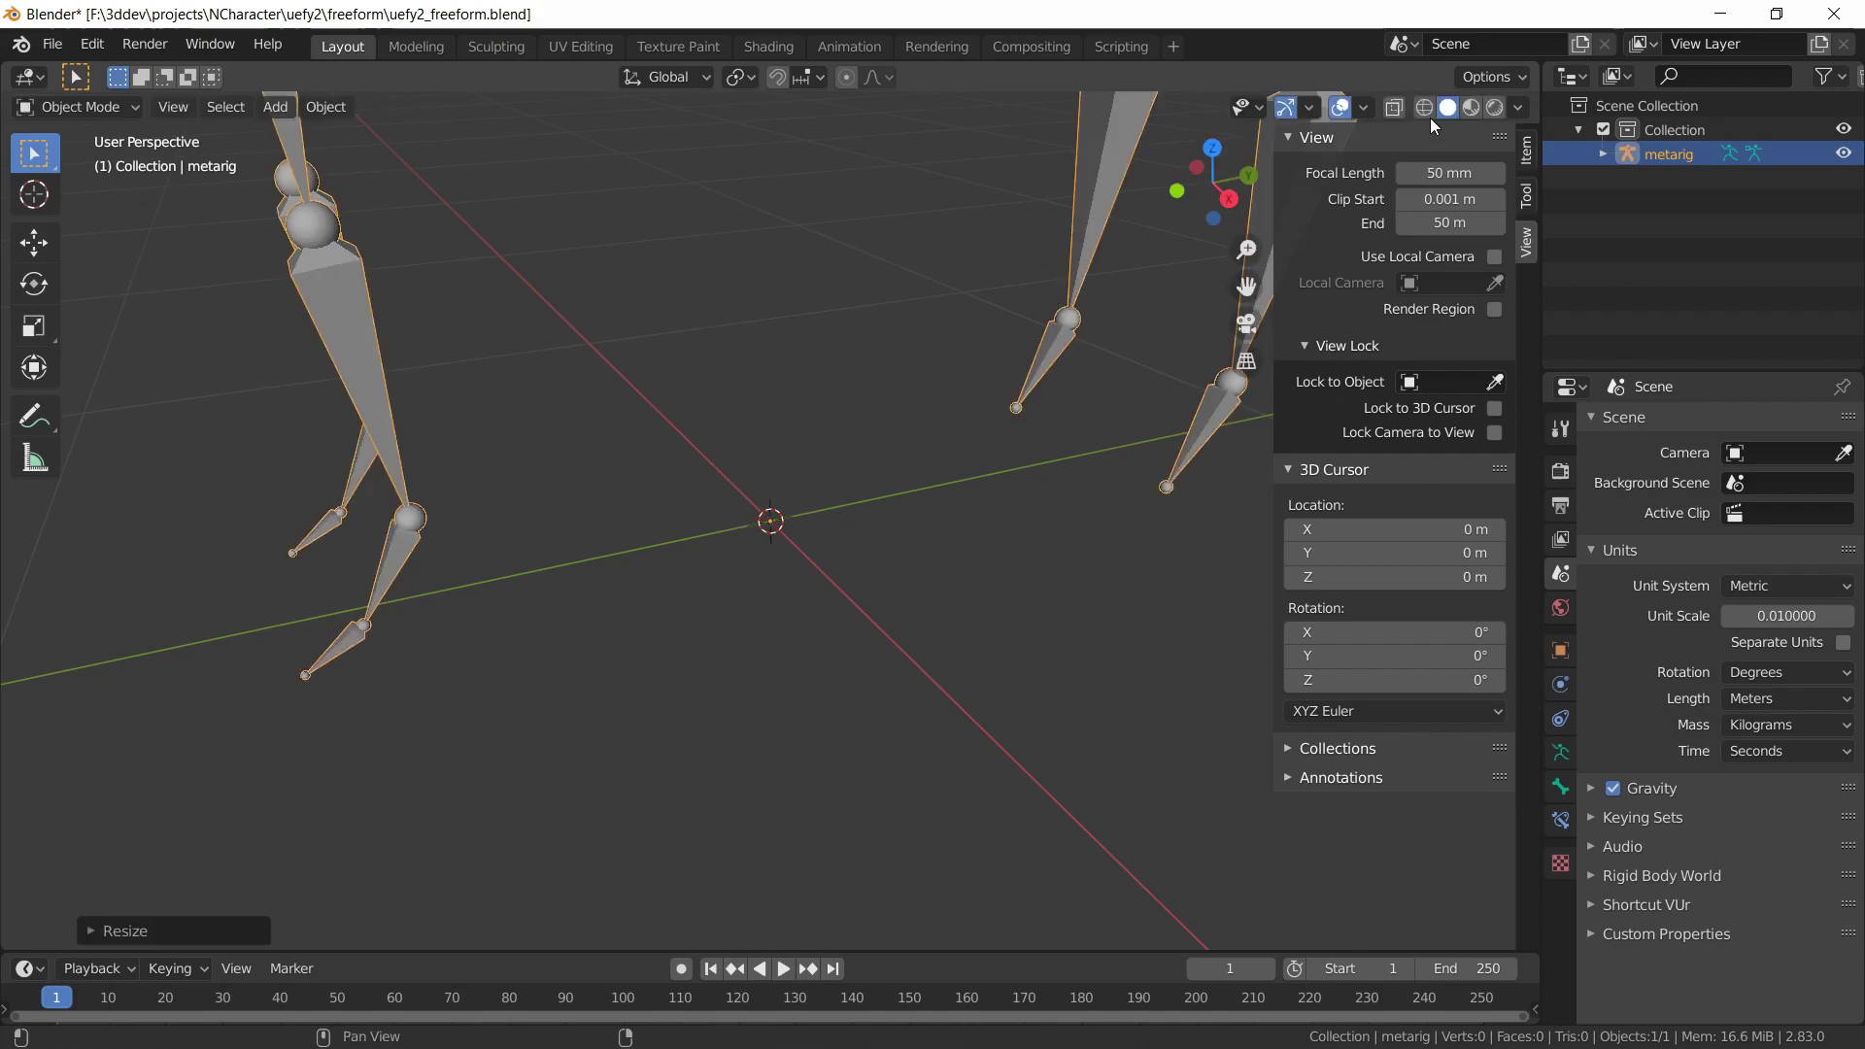
pyautogui.click(1524, 151)
pyautogui.scroll(-3, 873, 398)
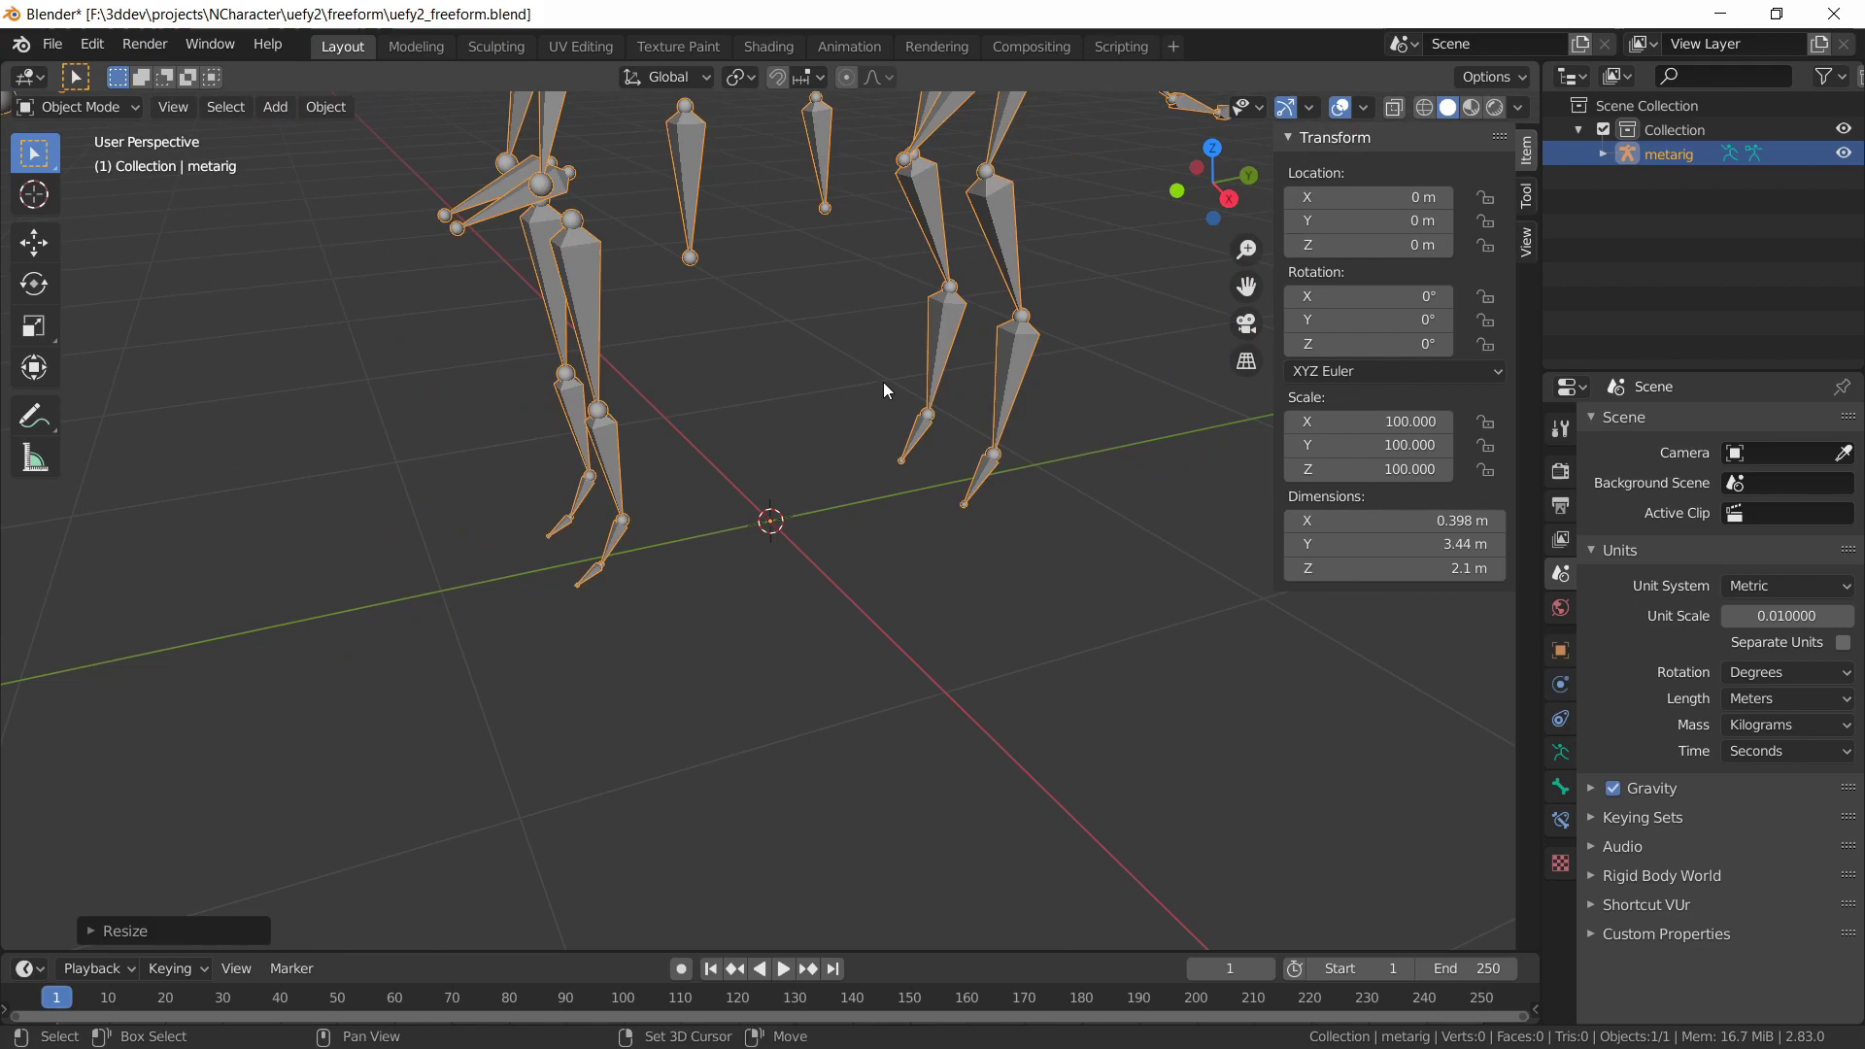
pyautogui.moveTo(883, 382); pyautogui.dragTo(778, 497, button='middle')
pyautogui.scroll(-2, 772, 493)
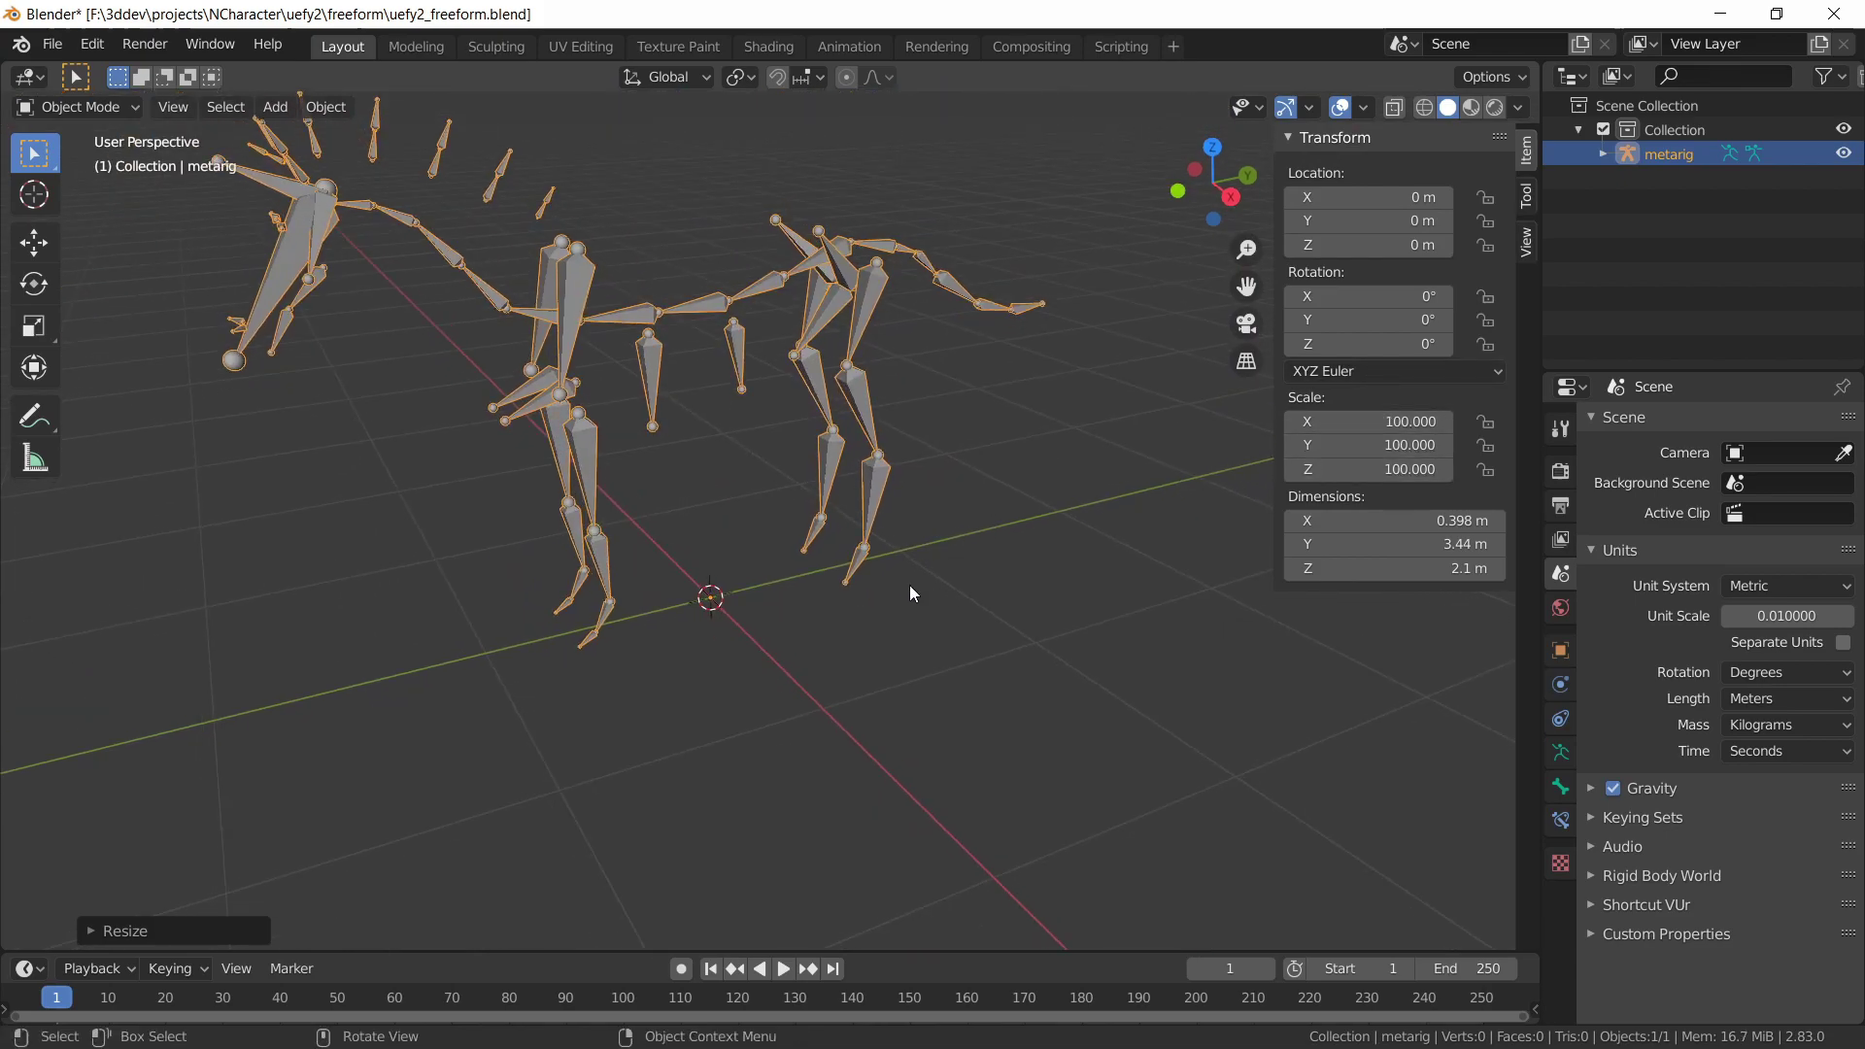
# Apply the enlarged metarig's scale to its armature data
pyautogui.hotkey('ctrl', 'a')
pyautogui.click(831, 588)
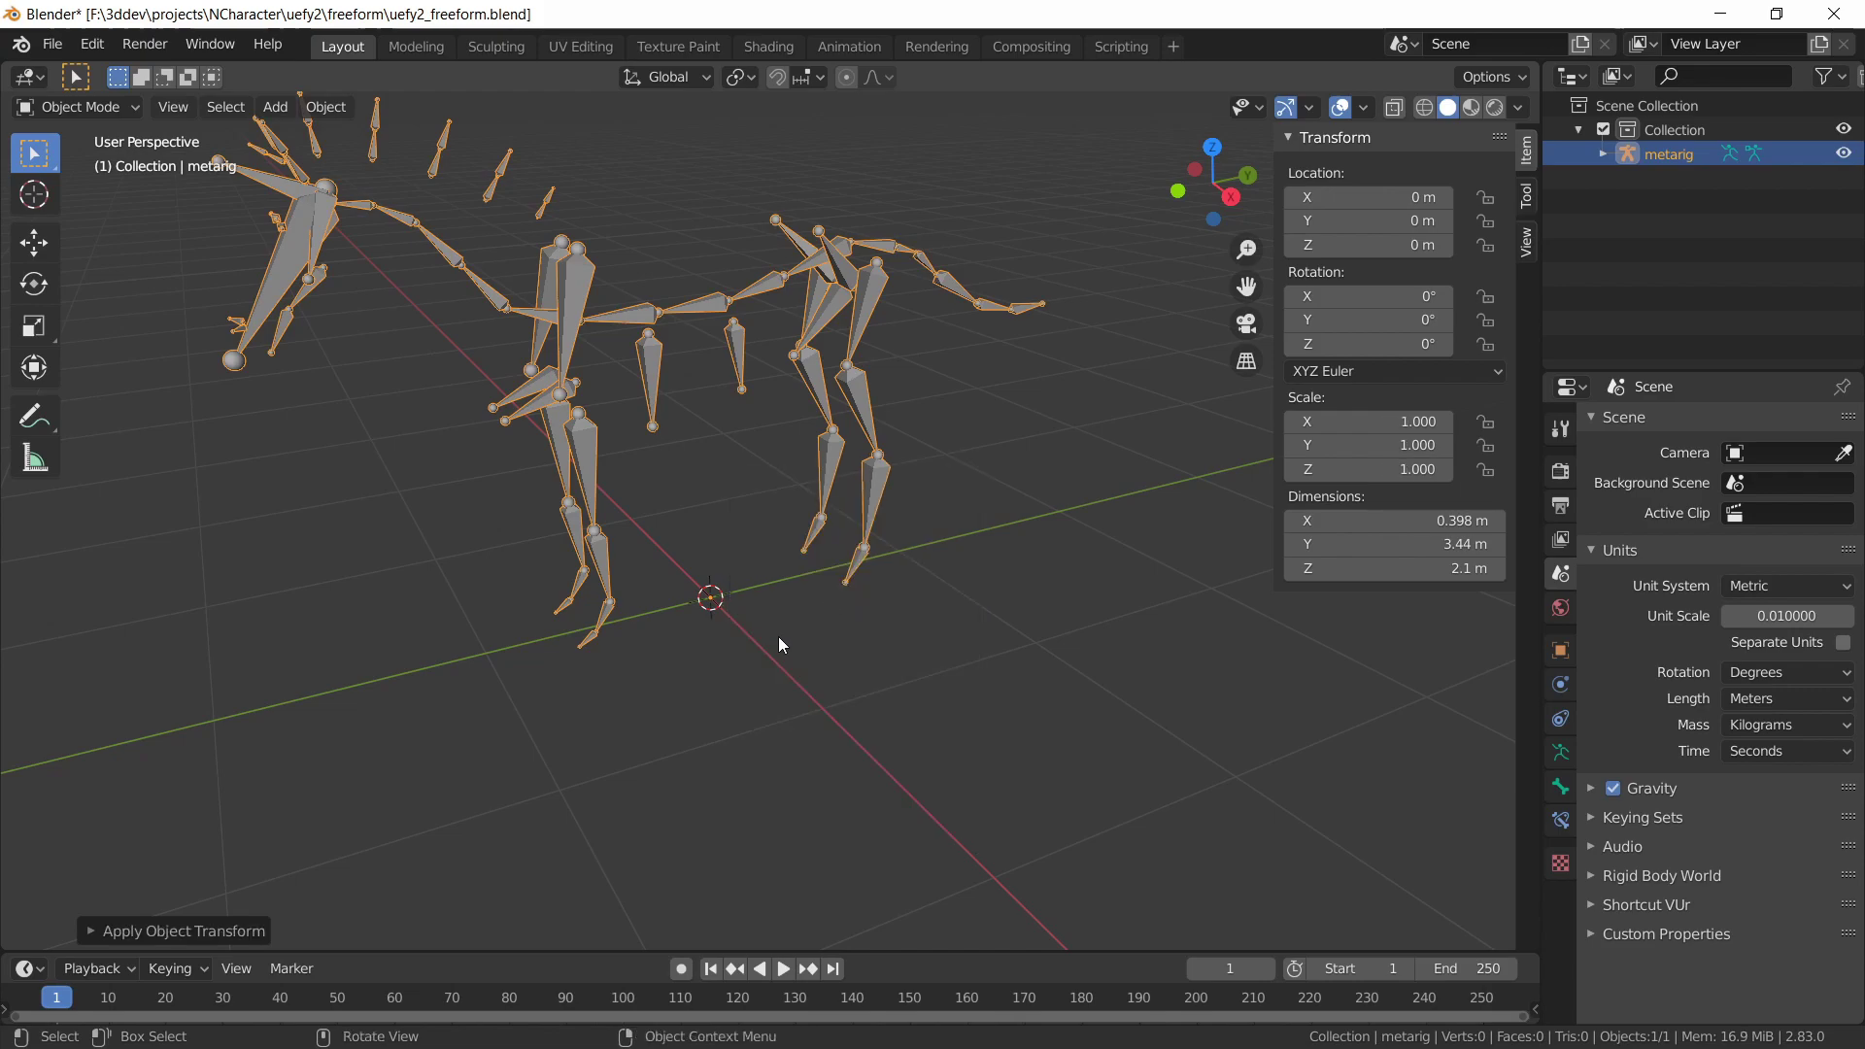
pyautogui.moveTo(778, 637); pyautogui.dragTo(544, 800, button='middle')
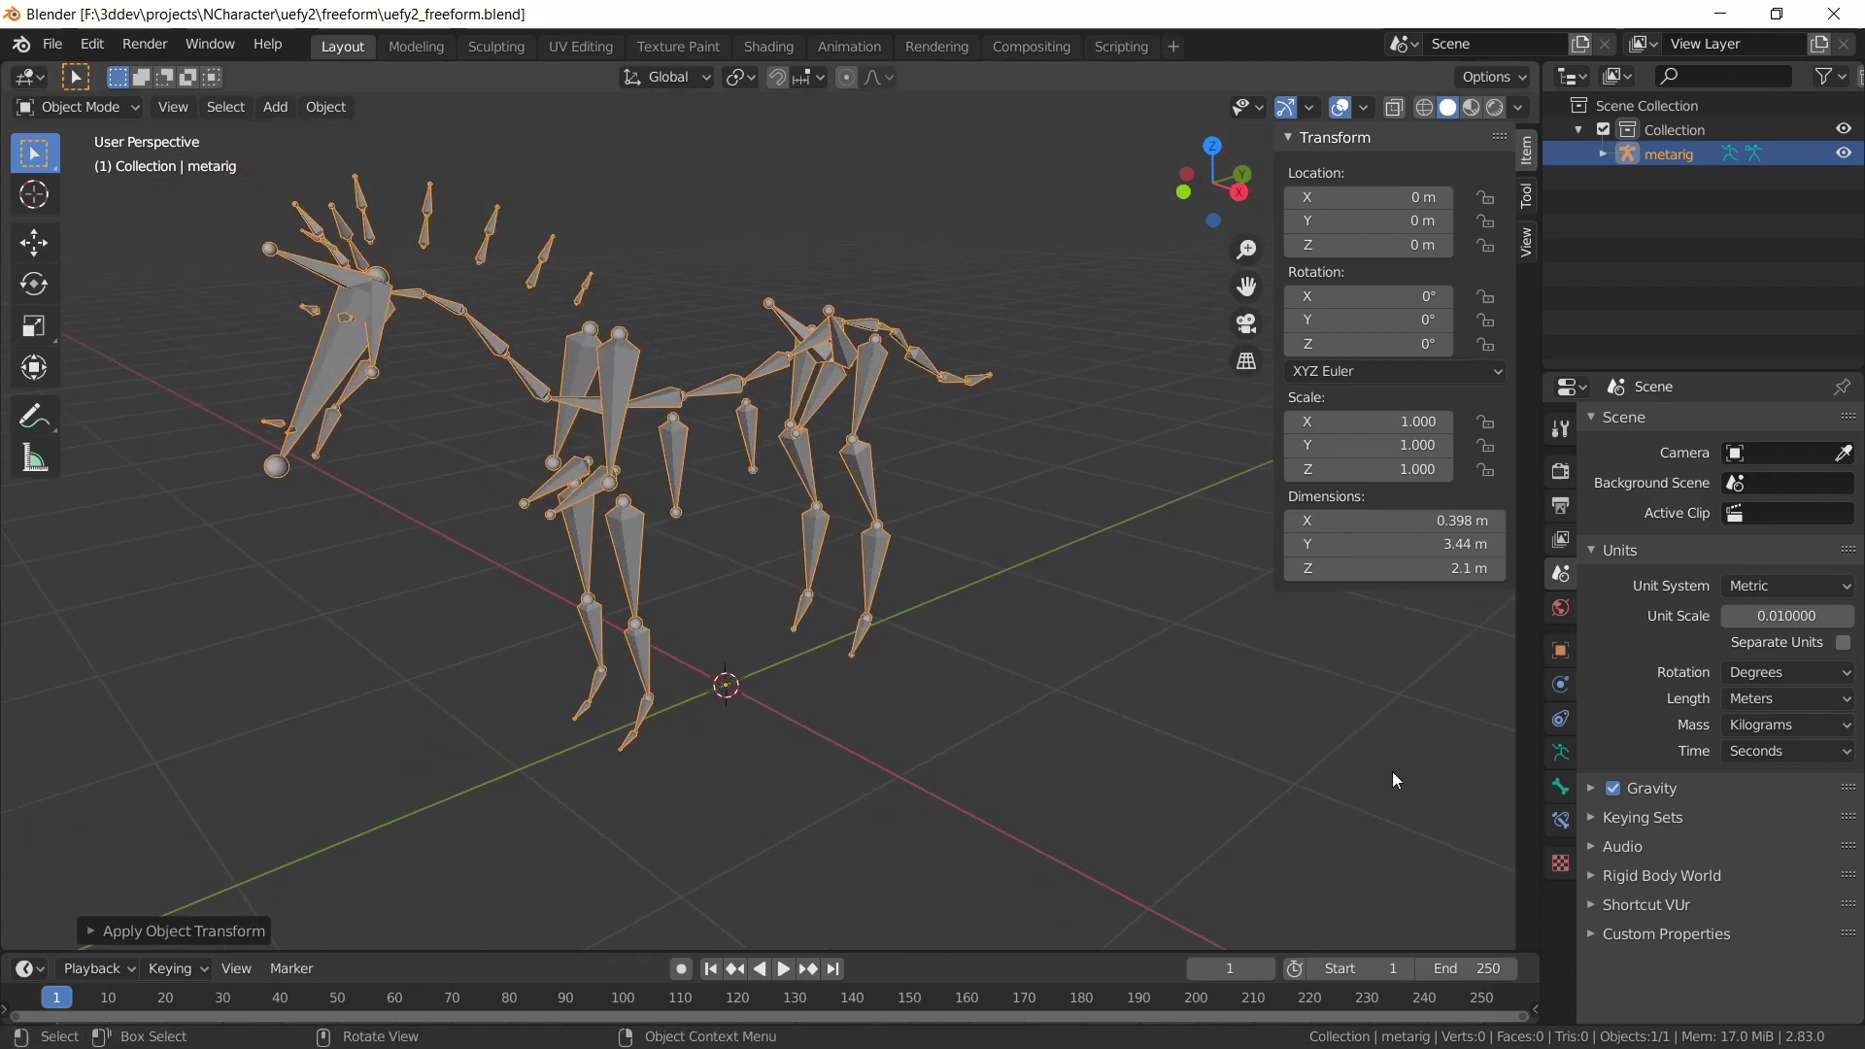
# Generate the Rigify control rig from the metarig and hide the metarig
pyautogui.click(1561, 752)
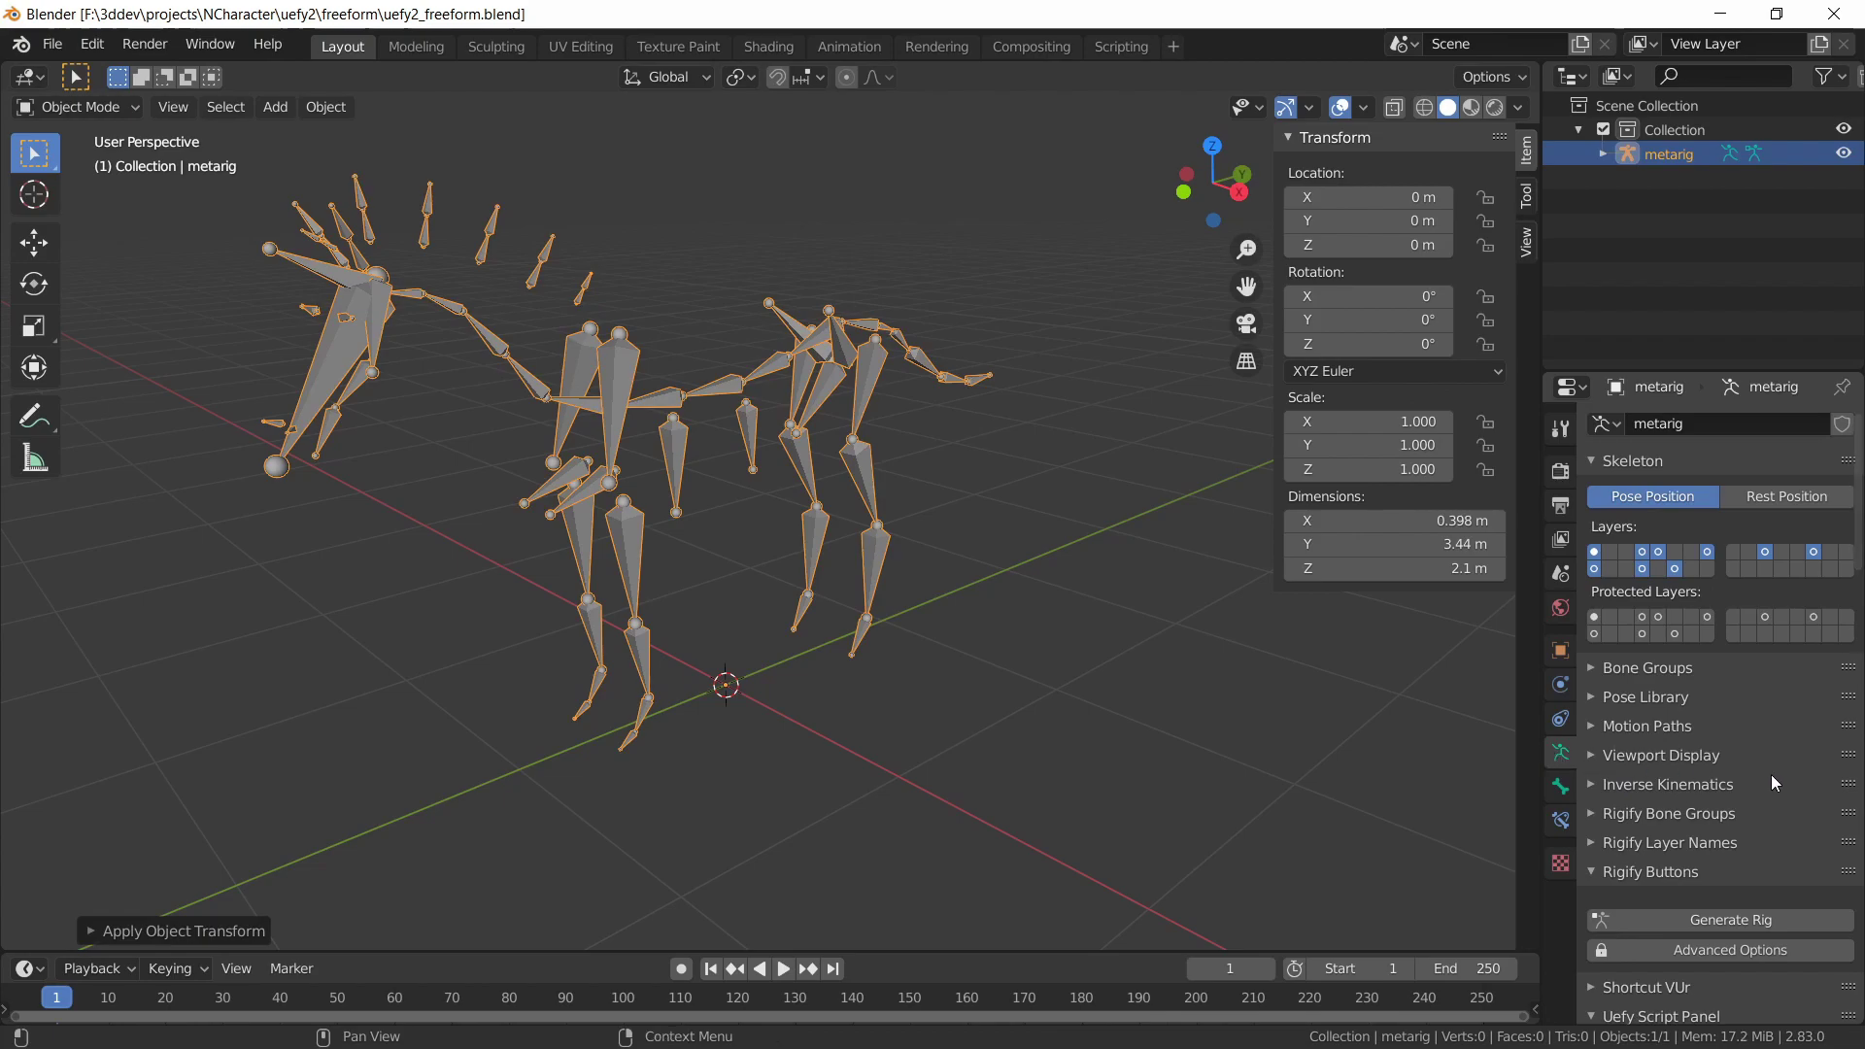
pyautogui.click(1667, 919)
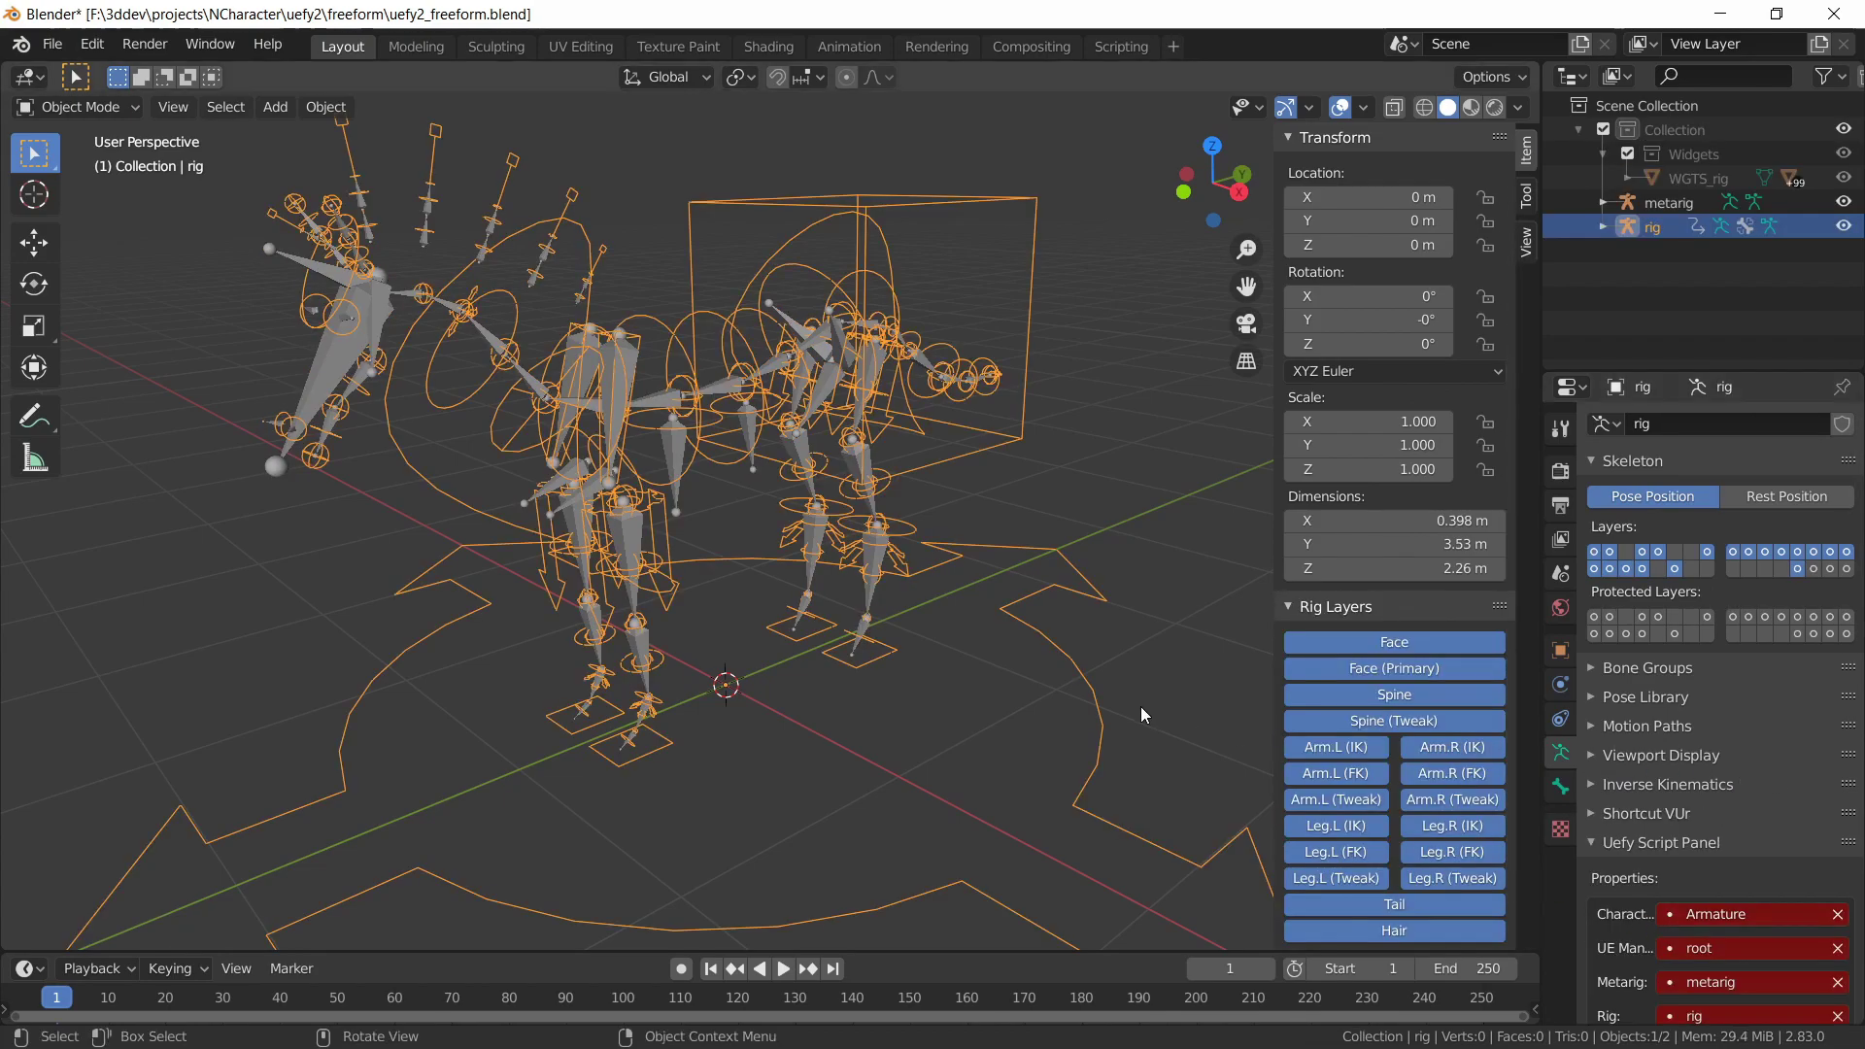
pyautogui.click(1843, 202)
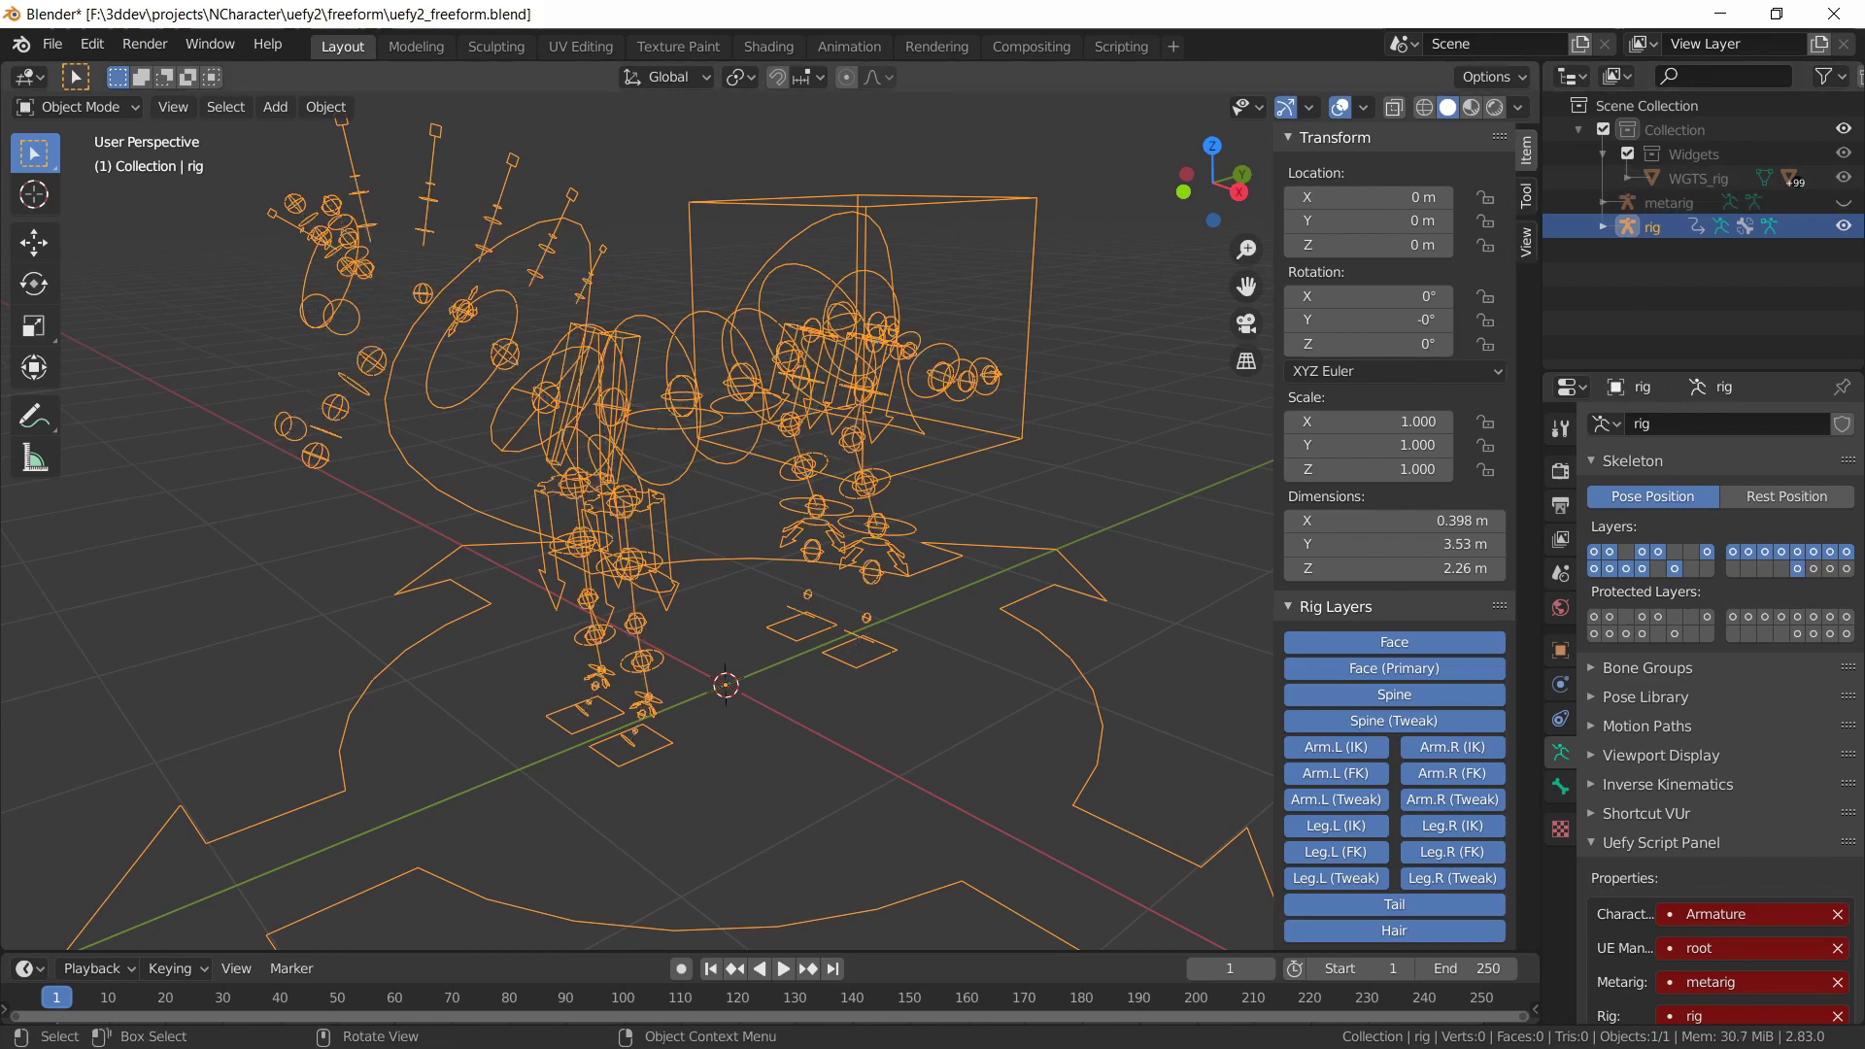
# Save the file and switch the generated rig to Pose Mode
pyautogui.hotkey('ctrl', 's')
pyautogui.click(84, 105)
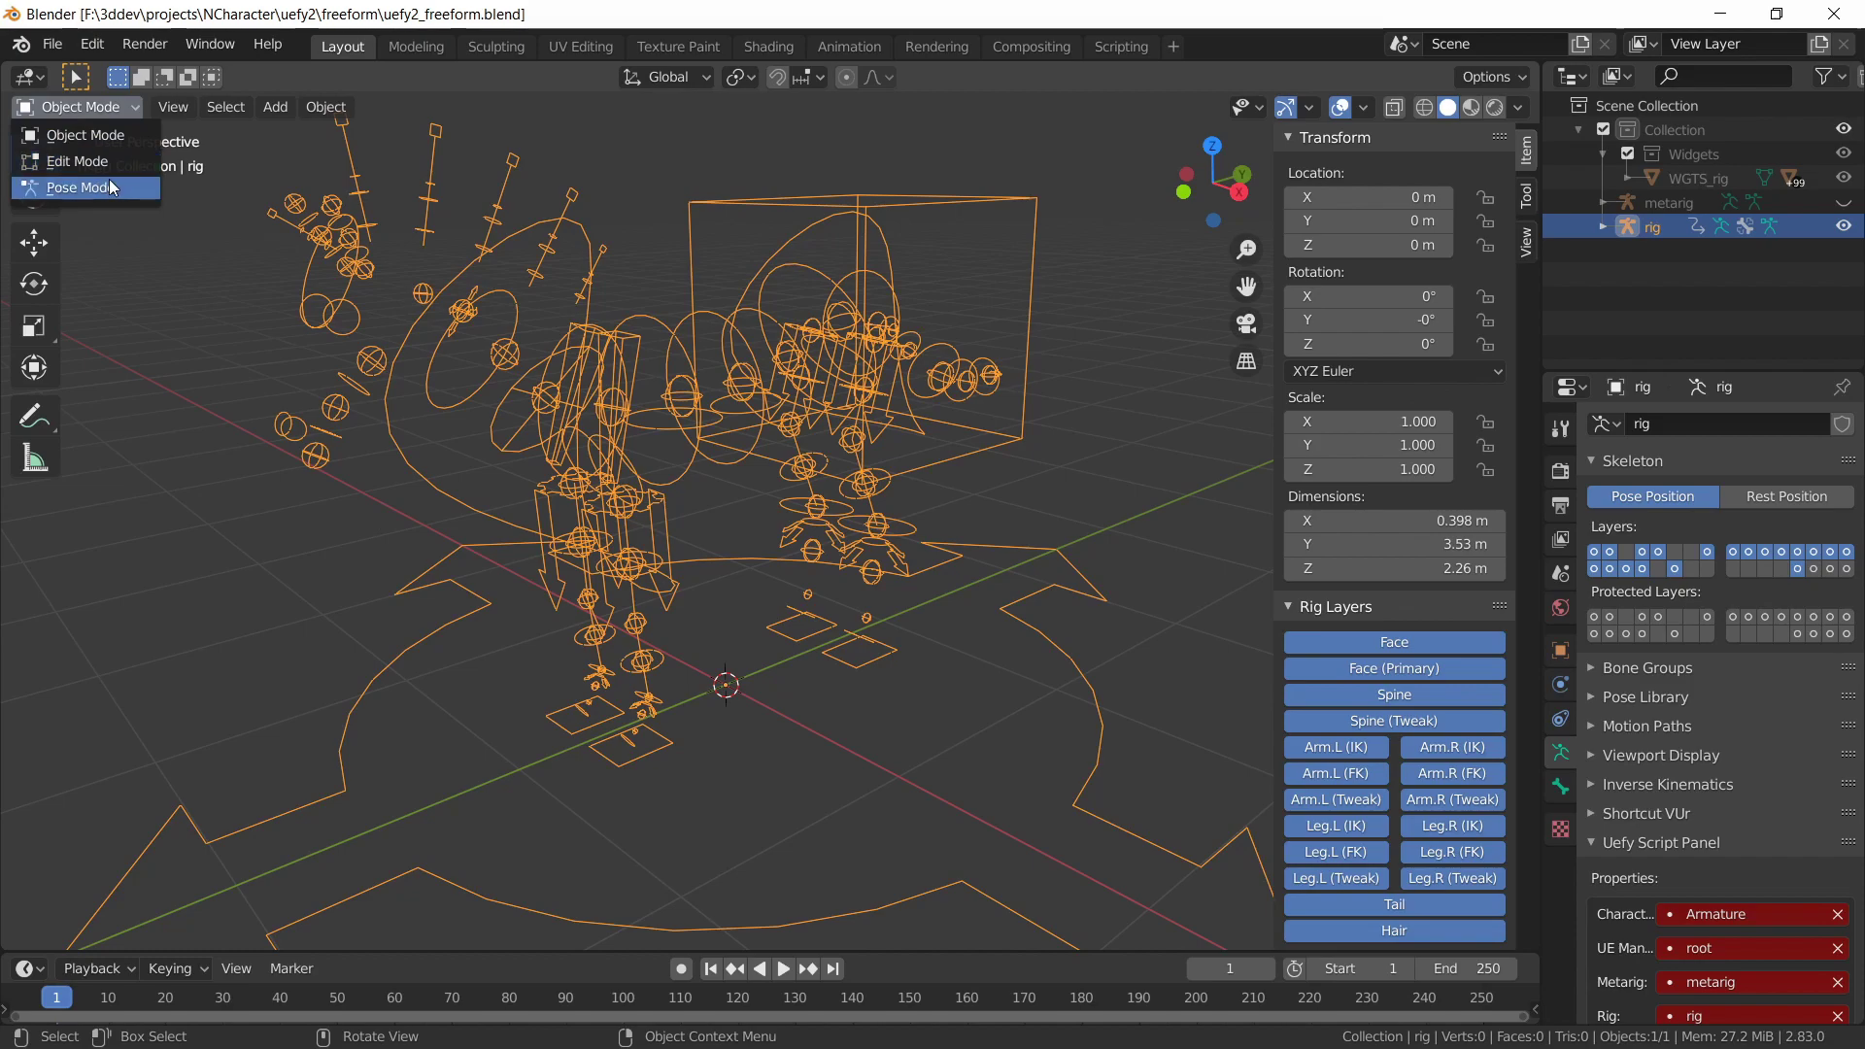
pyautogui.click(108, 187)
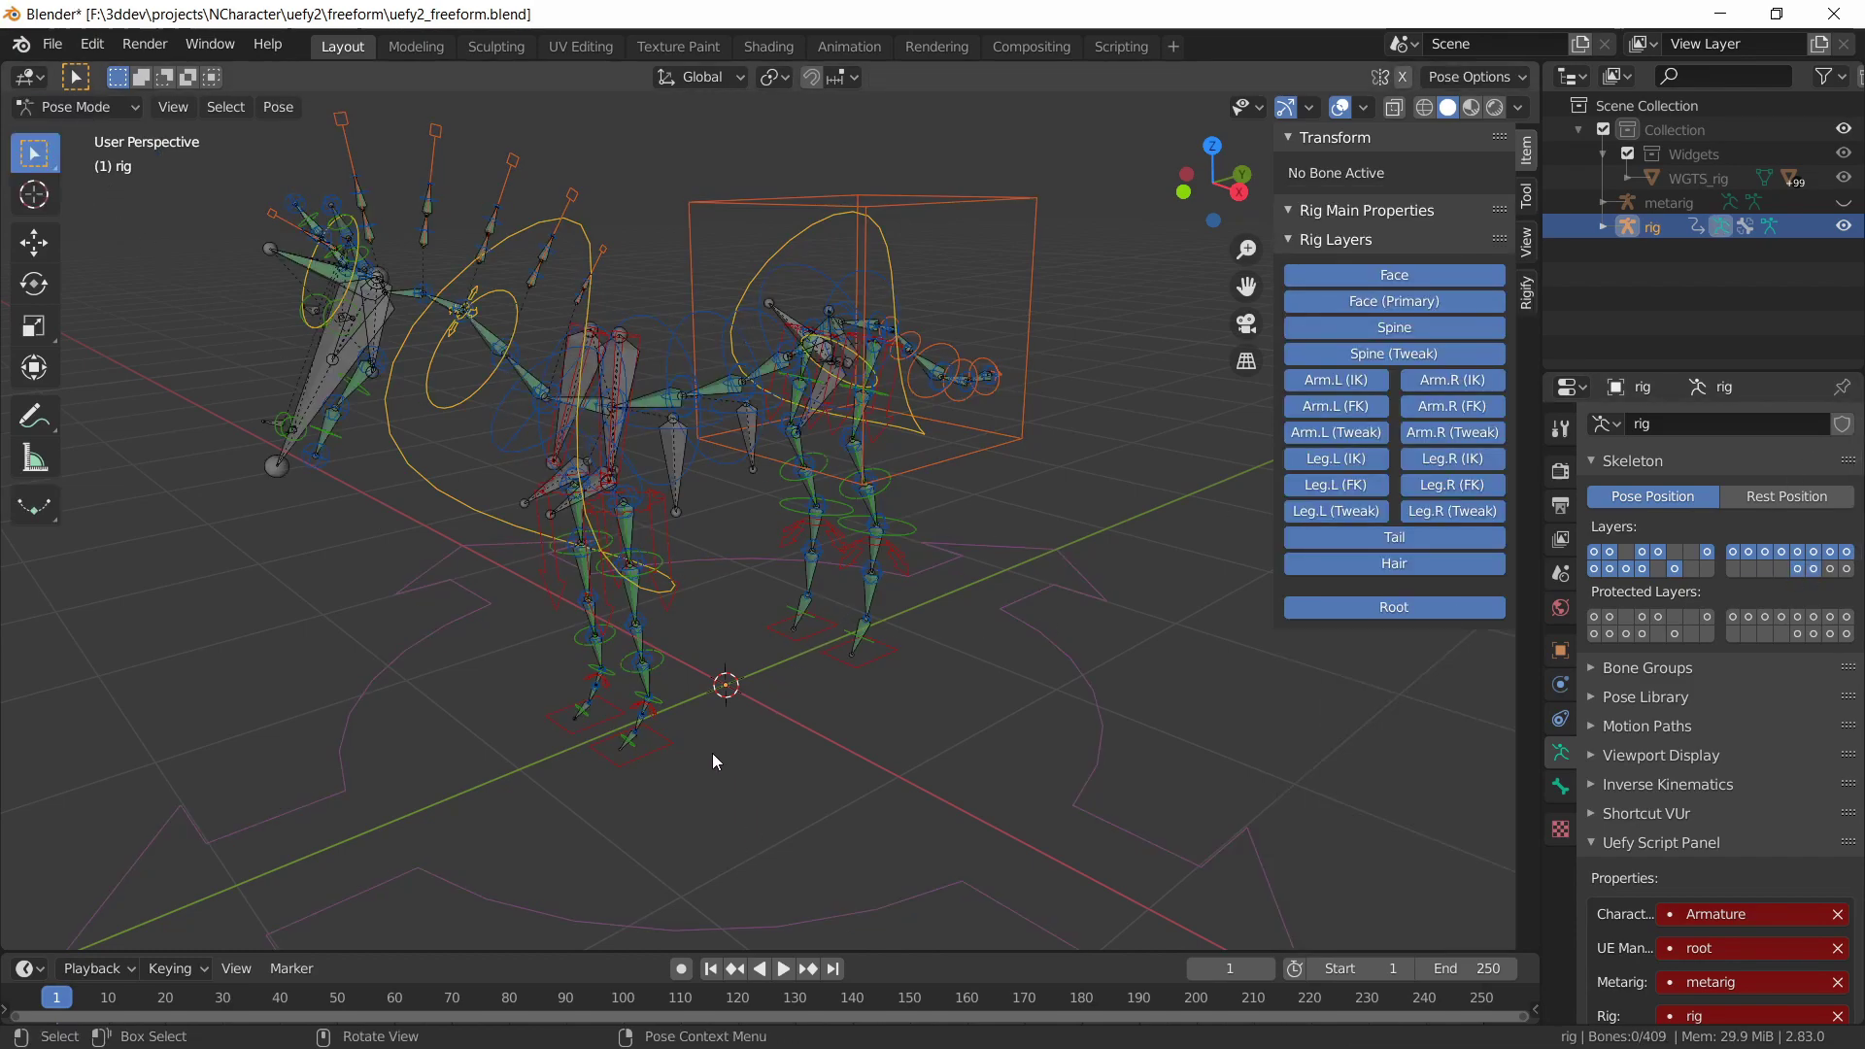
# Try out the rig by moving its torso control and freely rotating its chest control, cancelling both transforms
pyautogui.click(936, 204)
pyautogui.press('g')
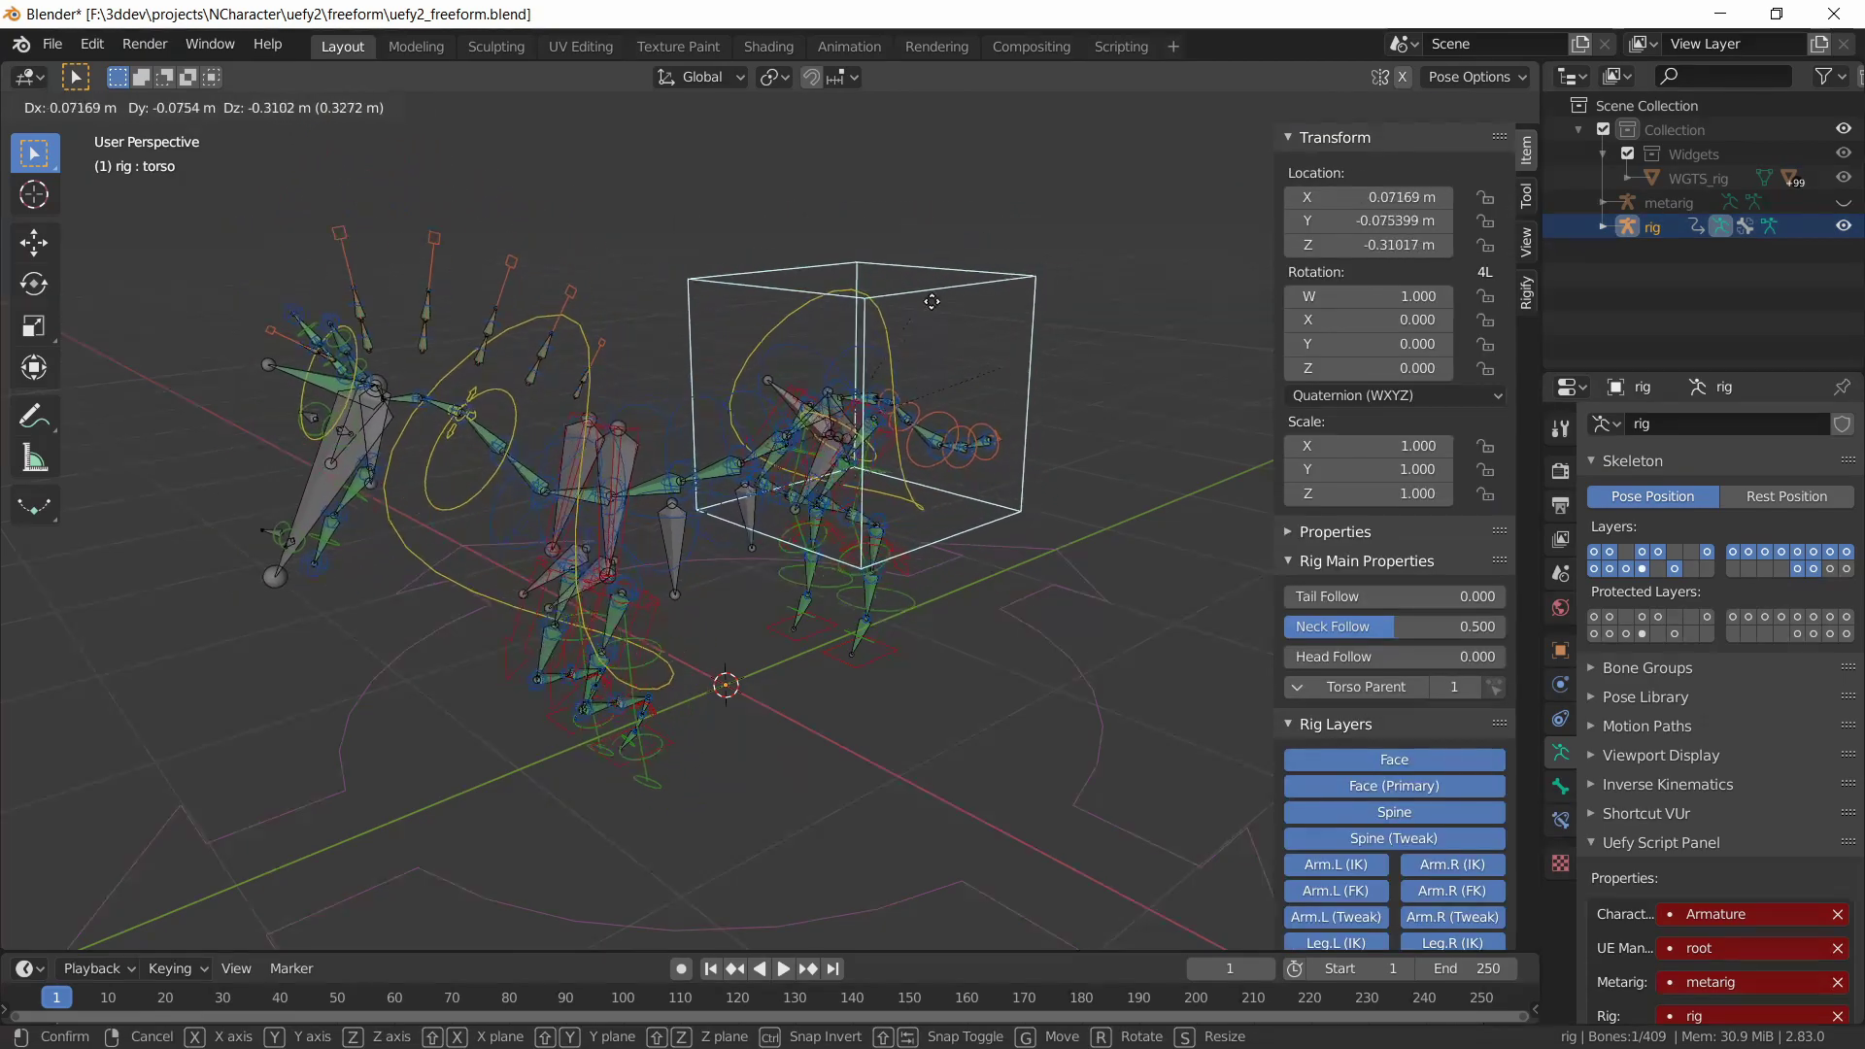
pyautogui.rightClick(930, 280)
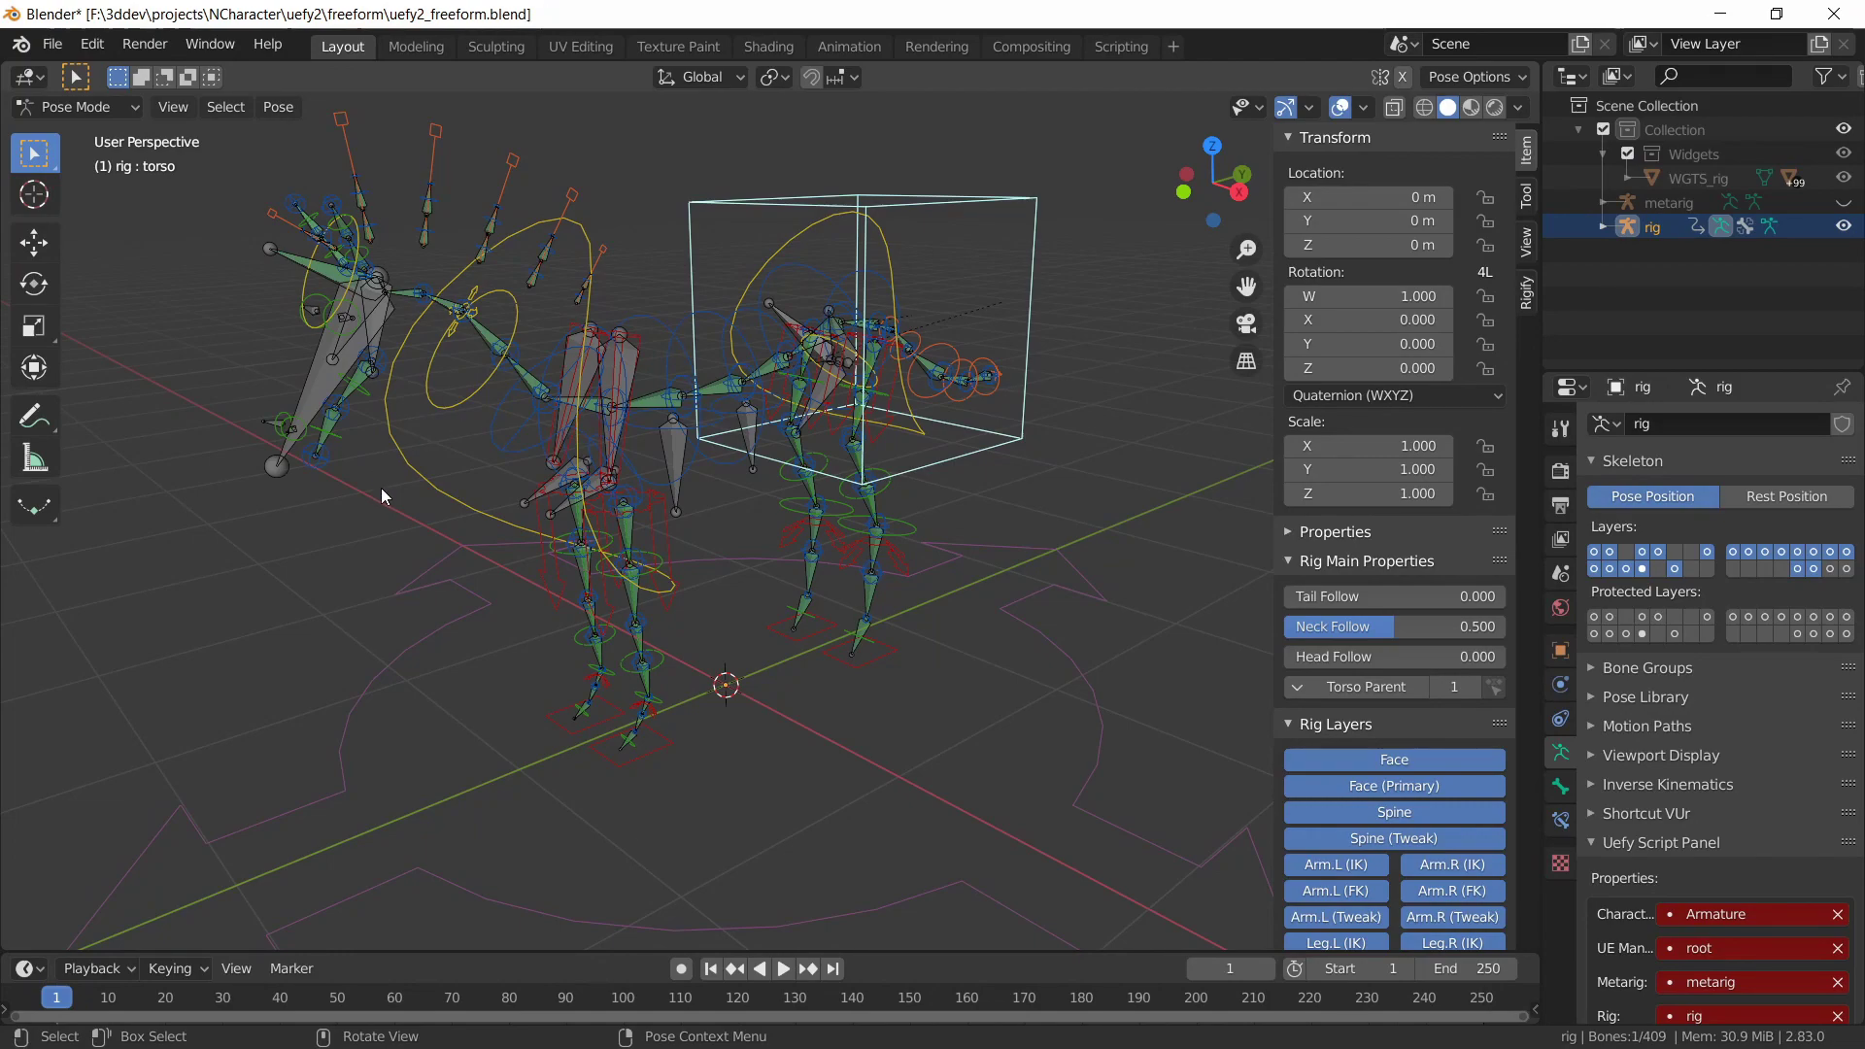
pyautogui.click(433, 510)
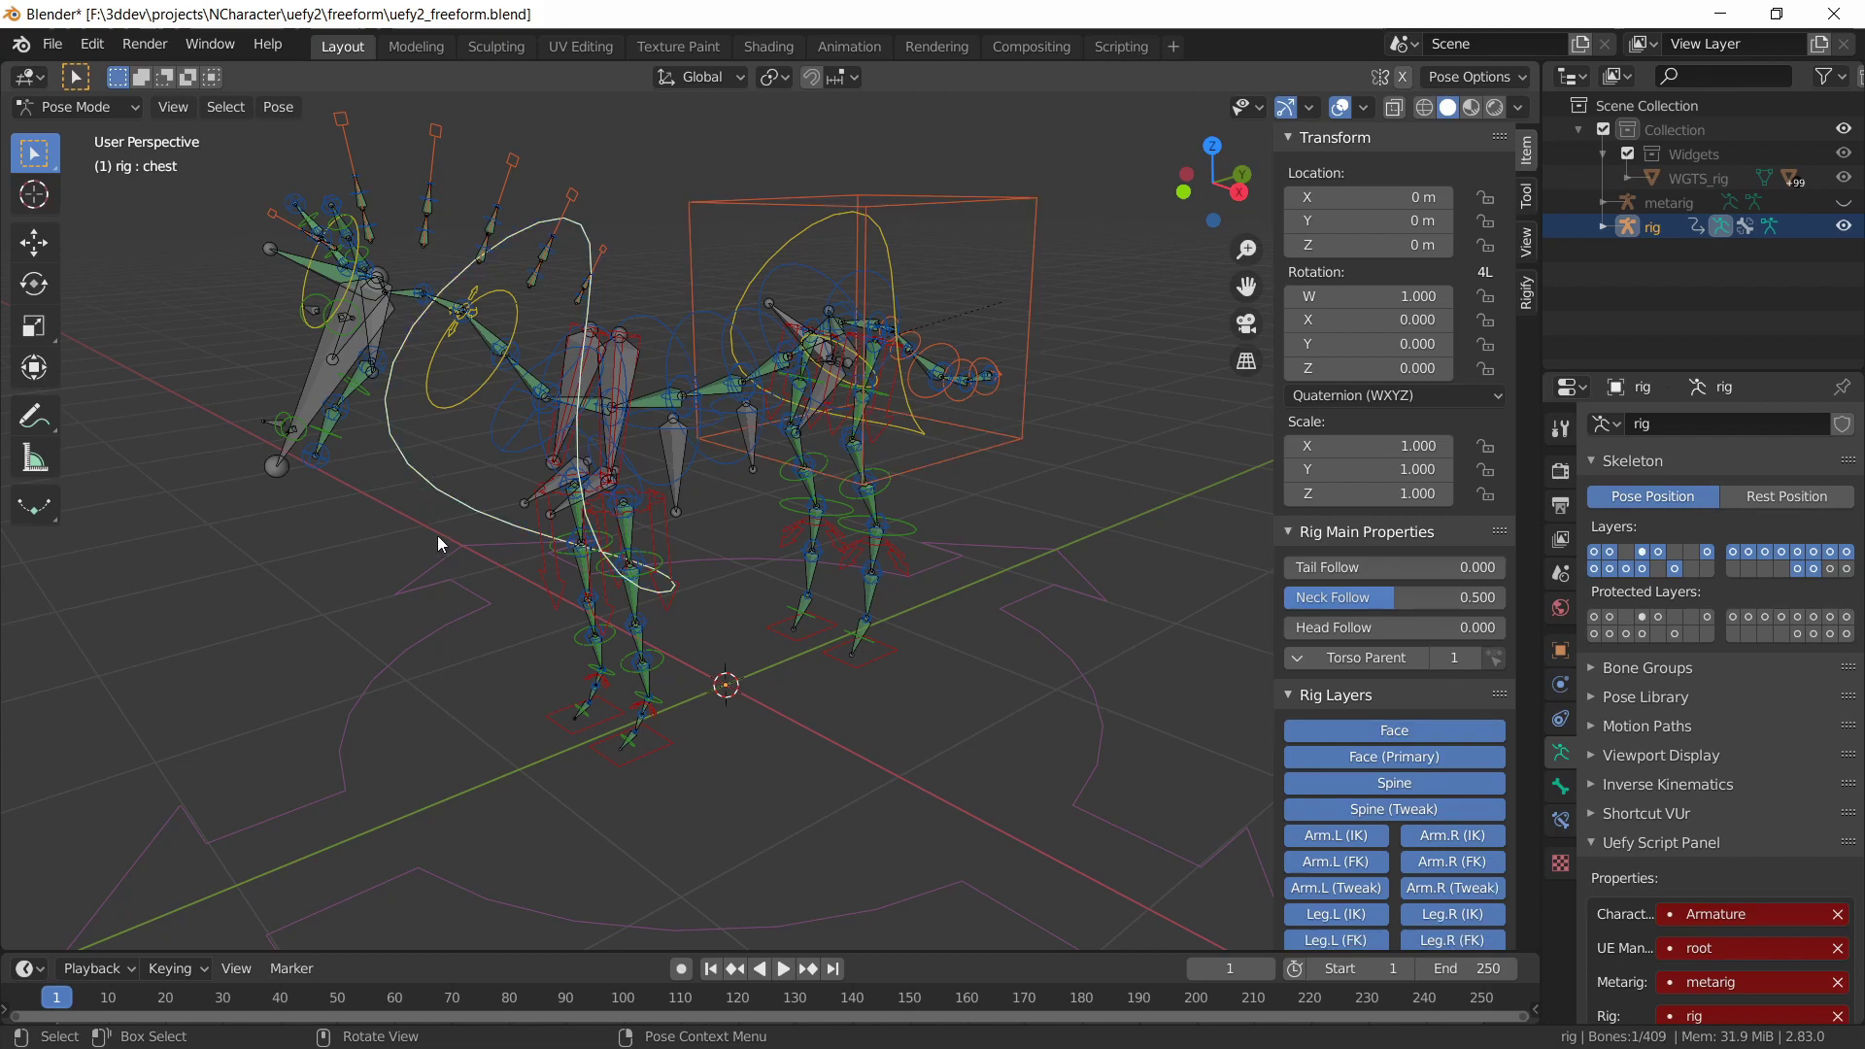
pyautogui.press('r')
pyautogui.press('r')
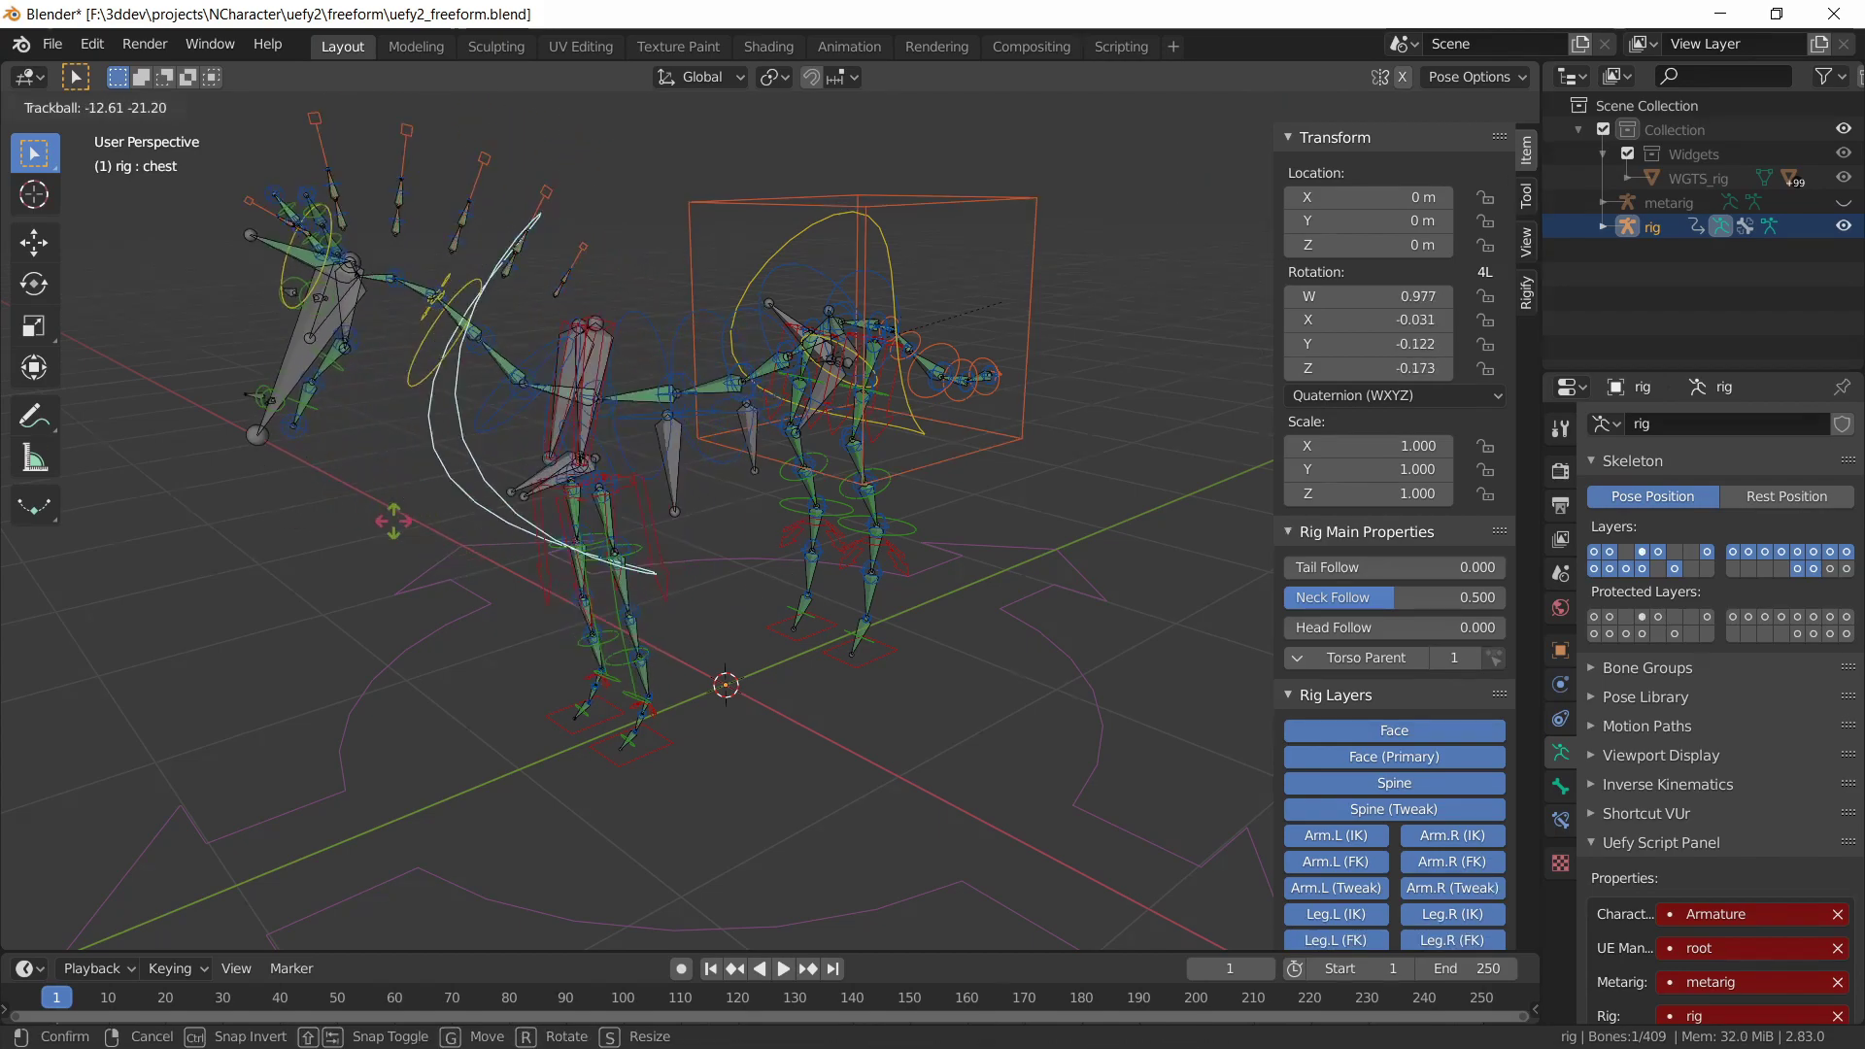
pyautogui.press('Escape')
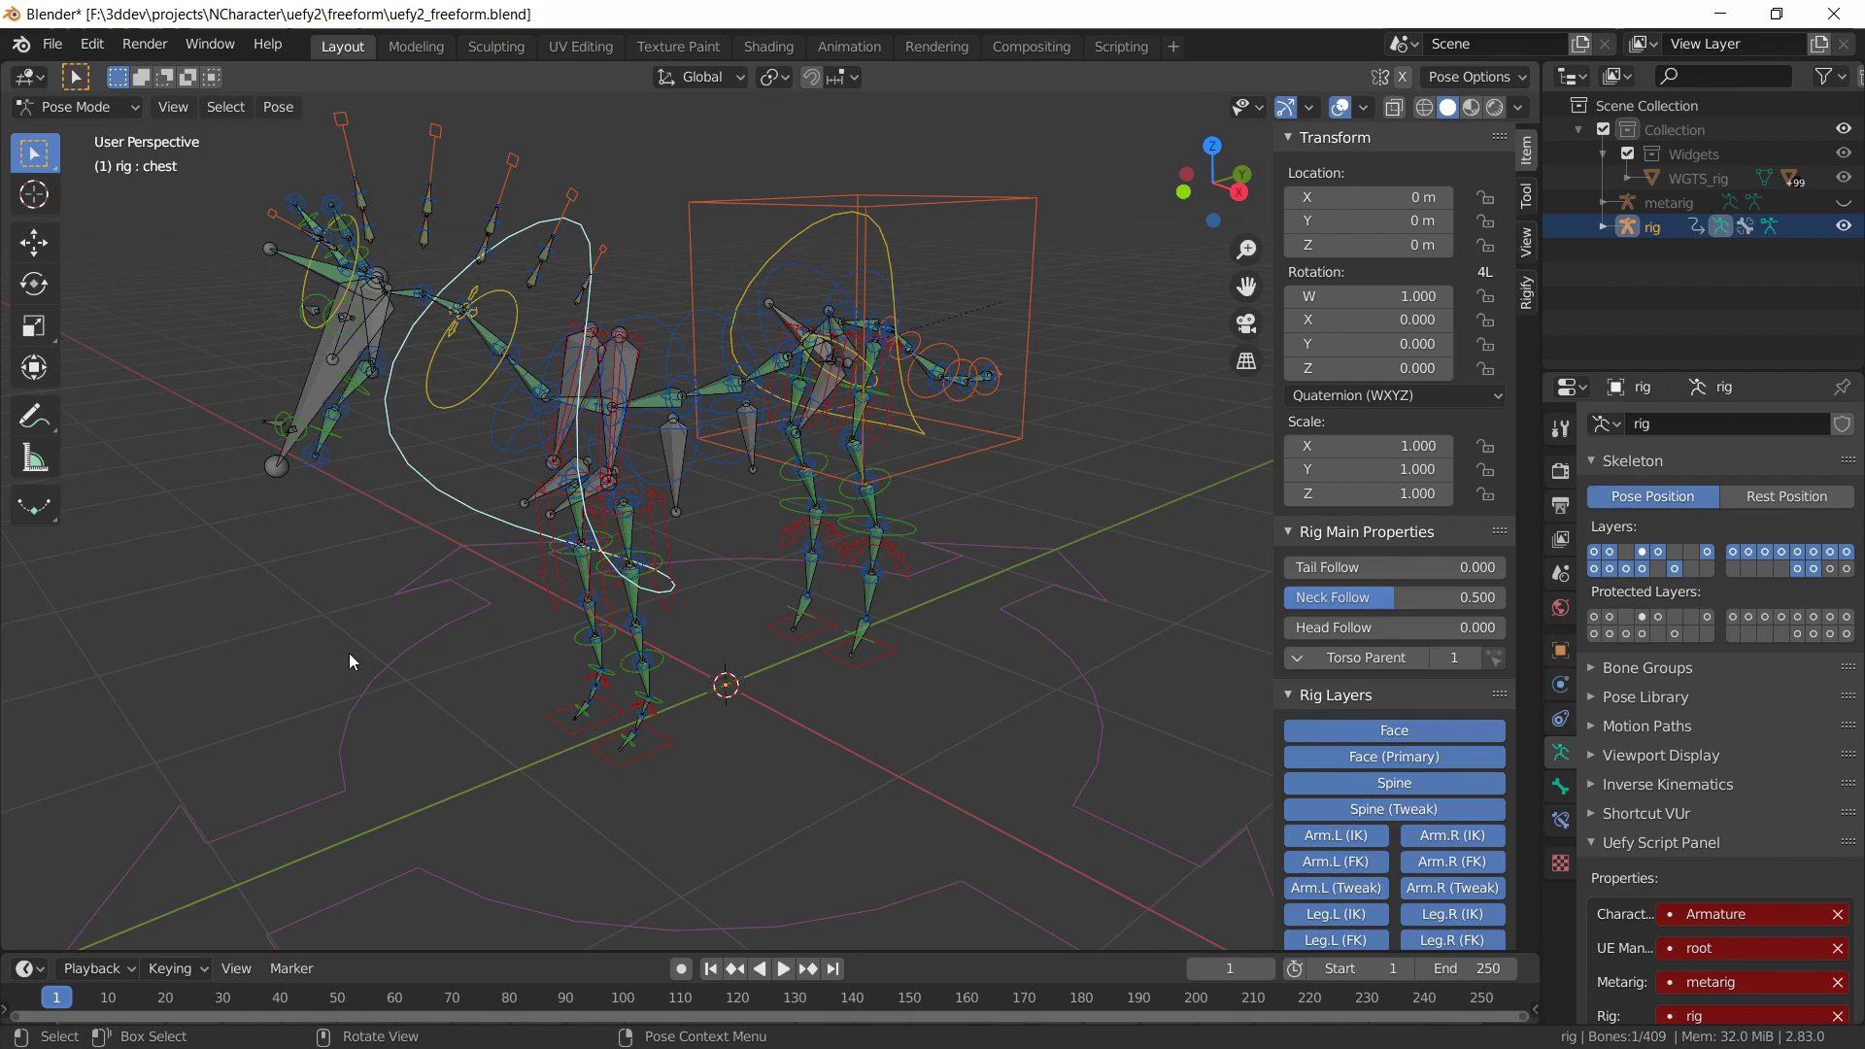
# Save the file and refresh the object list in the Uefy Script properties
pyautogui.hotkey('ctrl', 's')
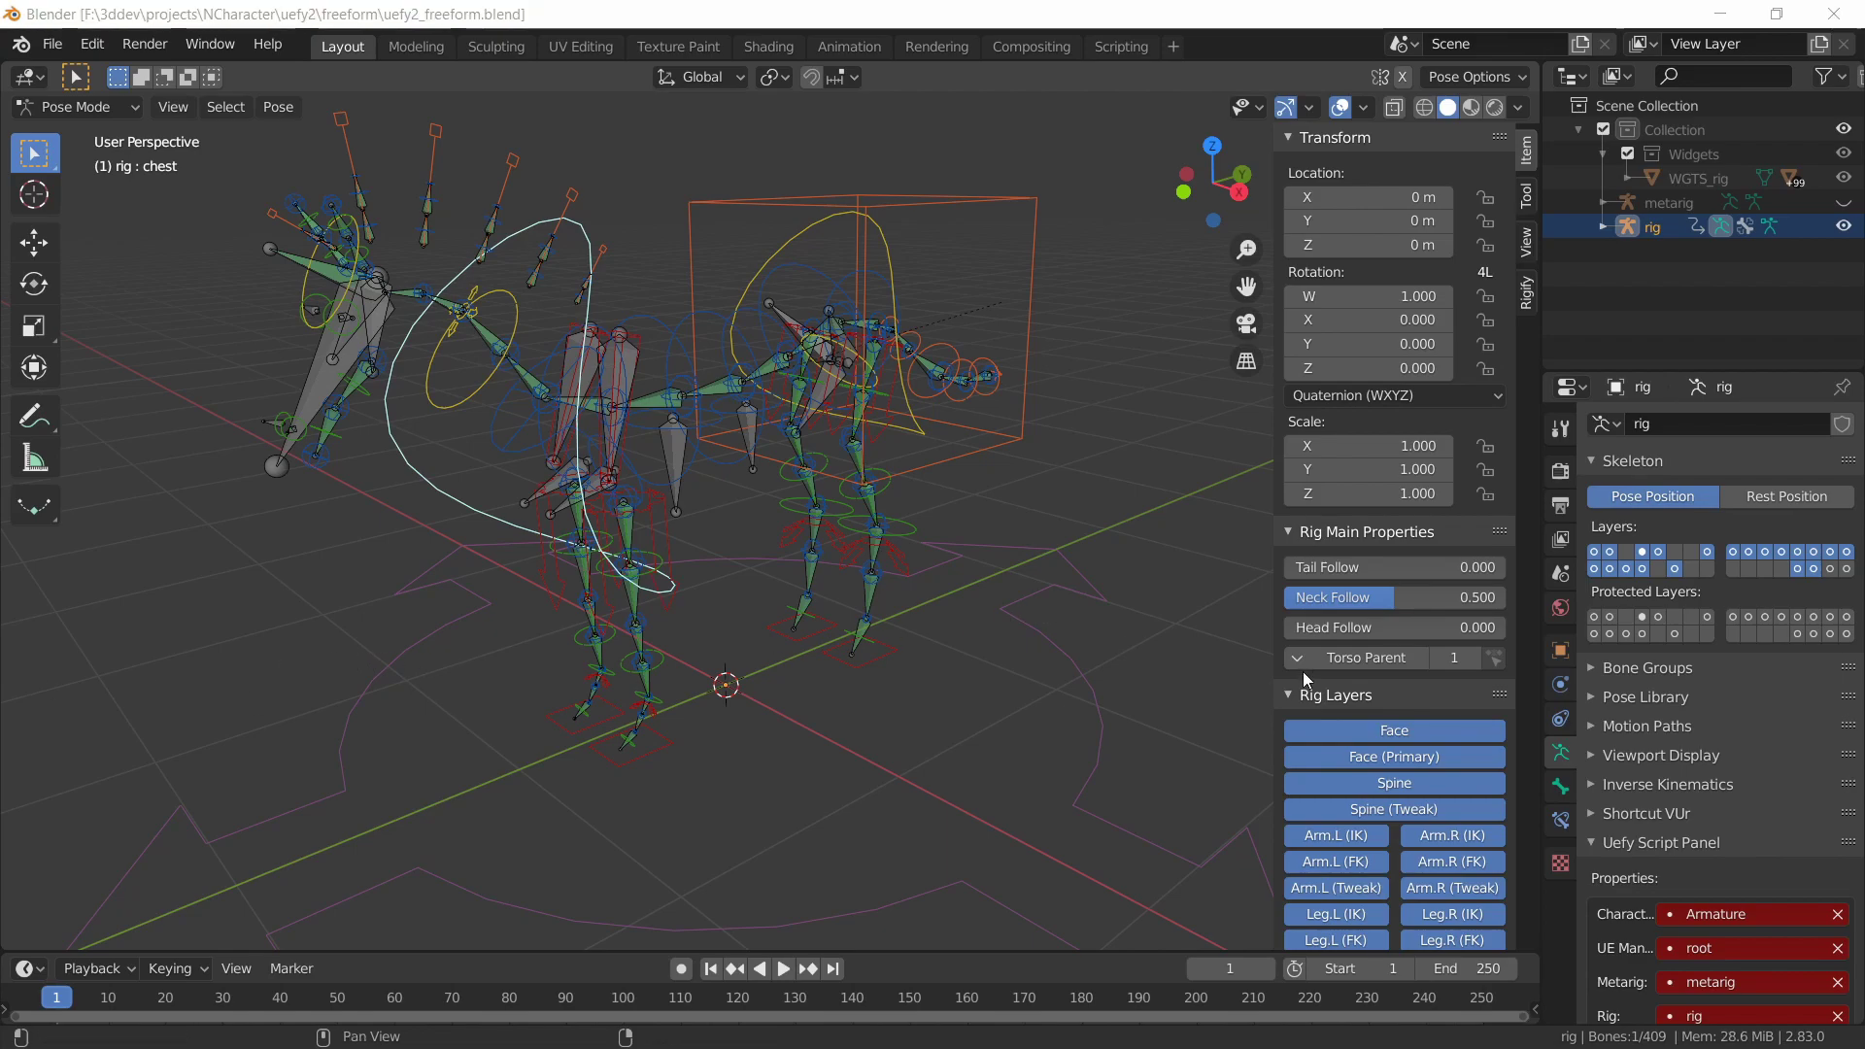
pyautogui.scroll(-5, 1806, 602)
pyautogui.click(1775, 785)
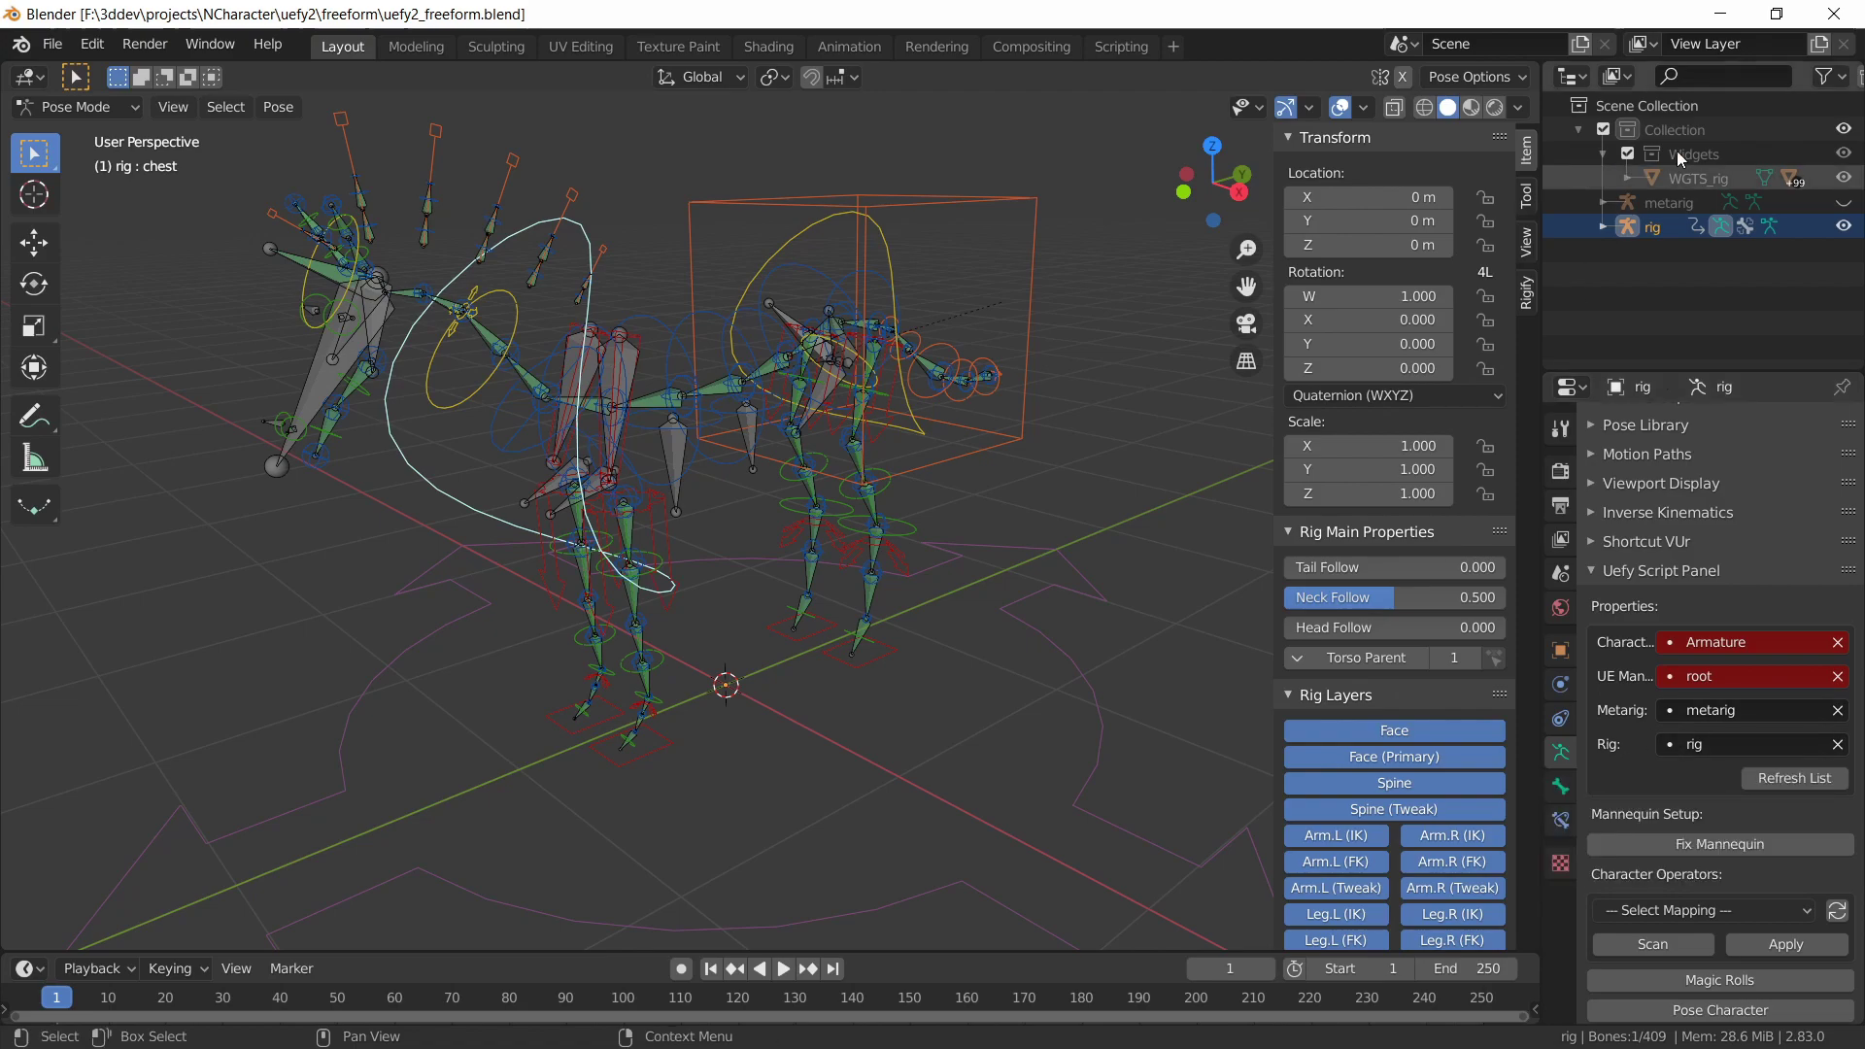
# Unhide the metarig and build the Uefy skeleton from the generated rig in Free Form mode
pyautogui.click(1845, 202)
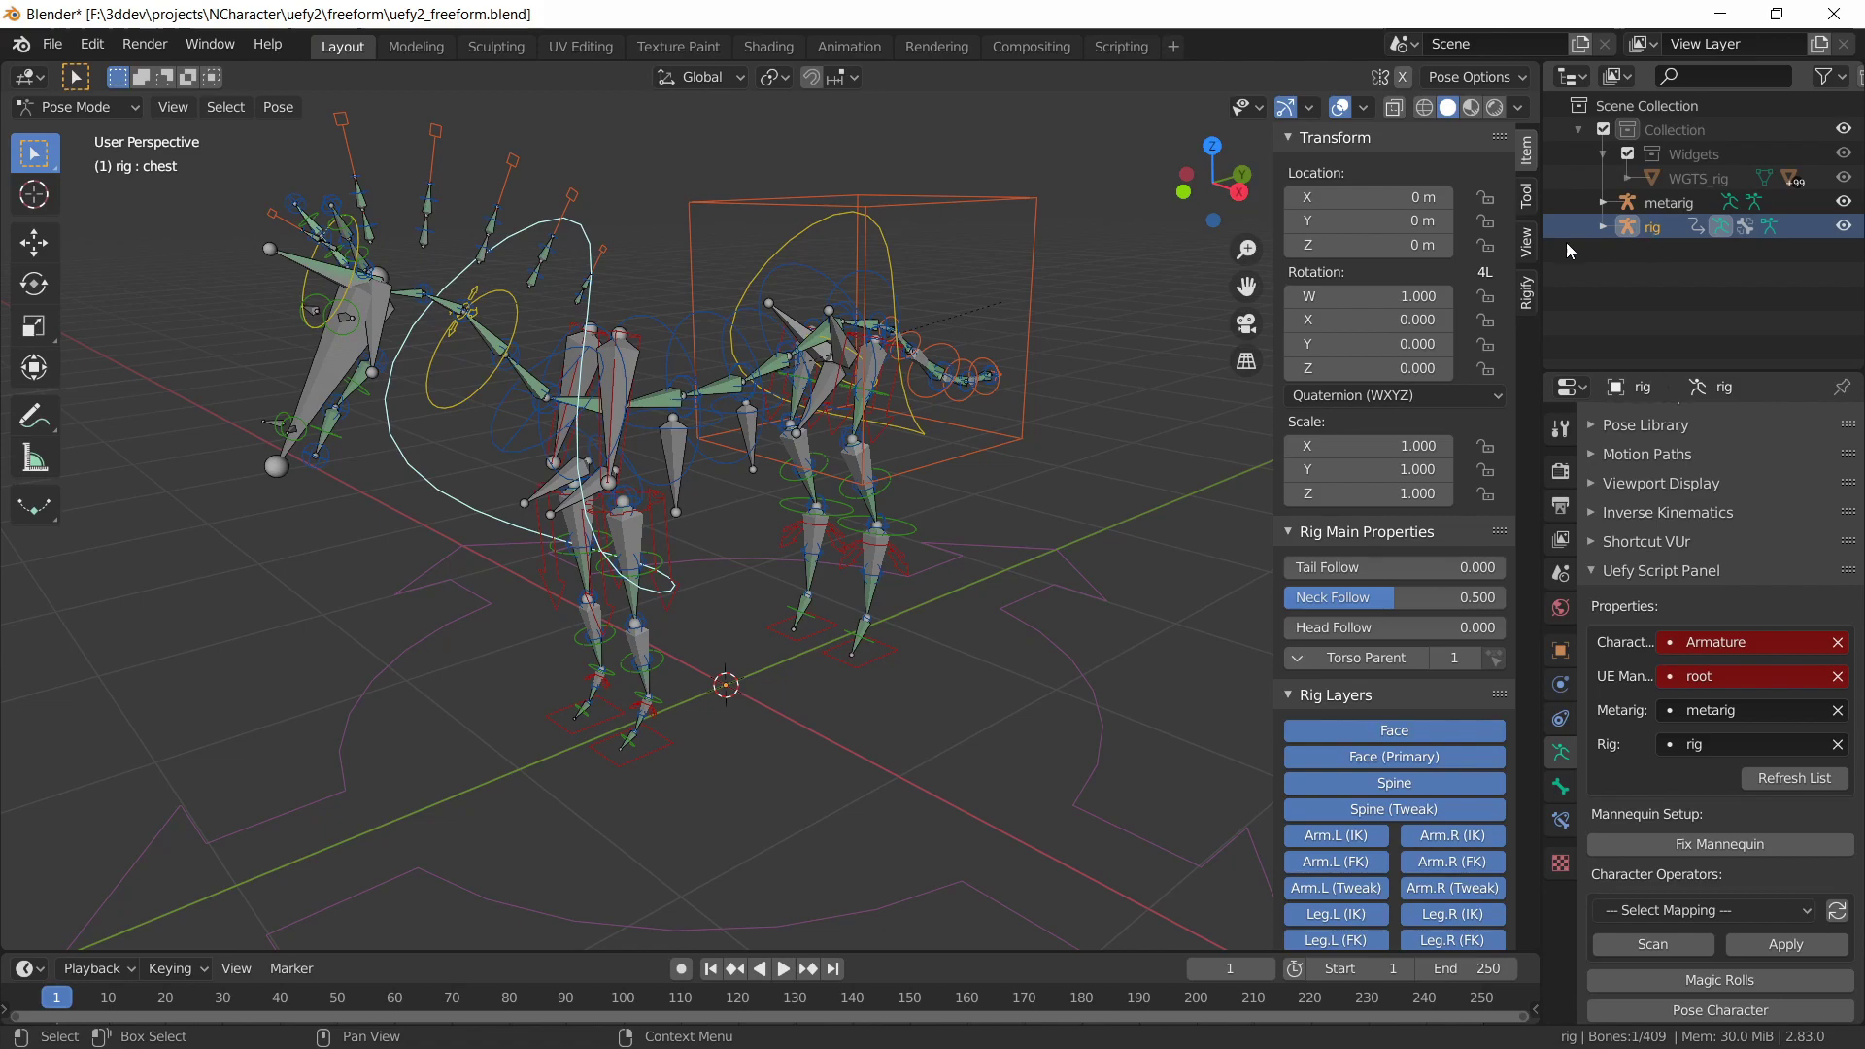
pyautogui.scroll(-10, 1725, 738)
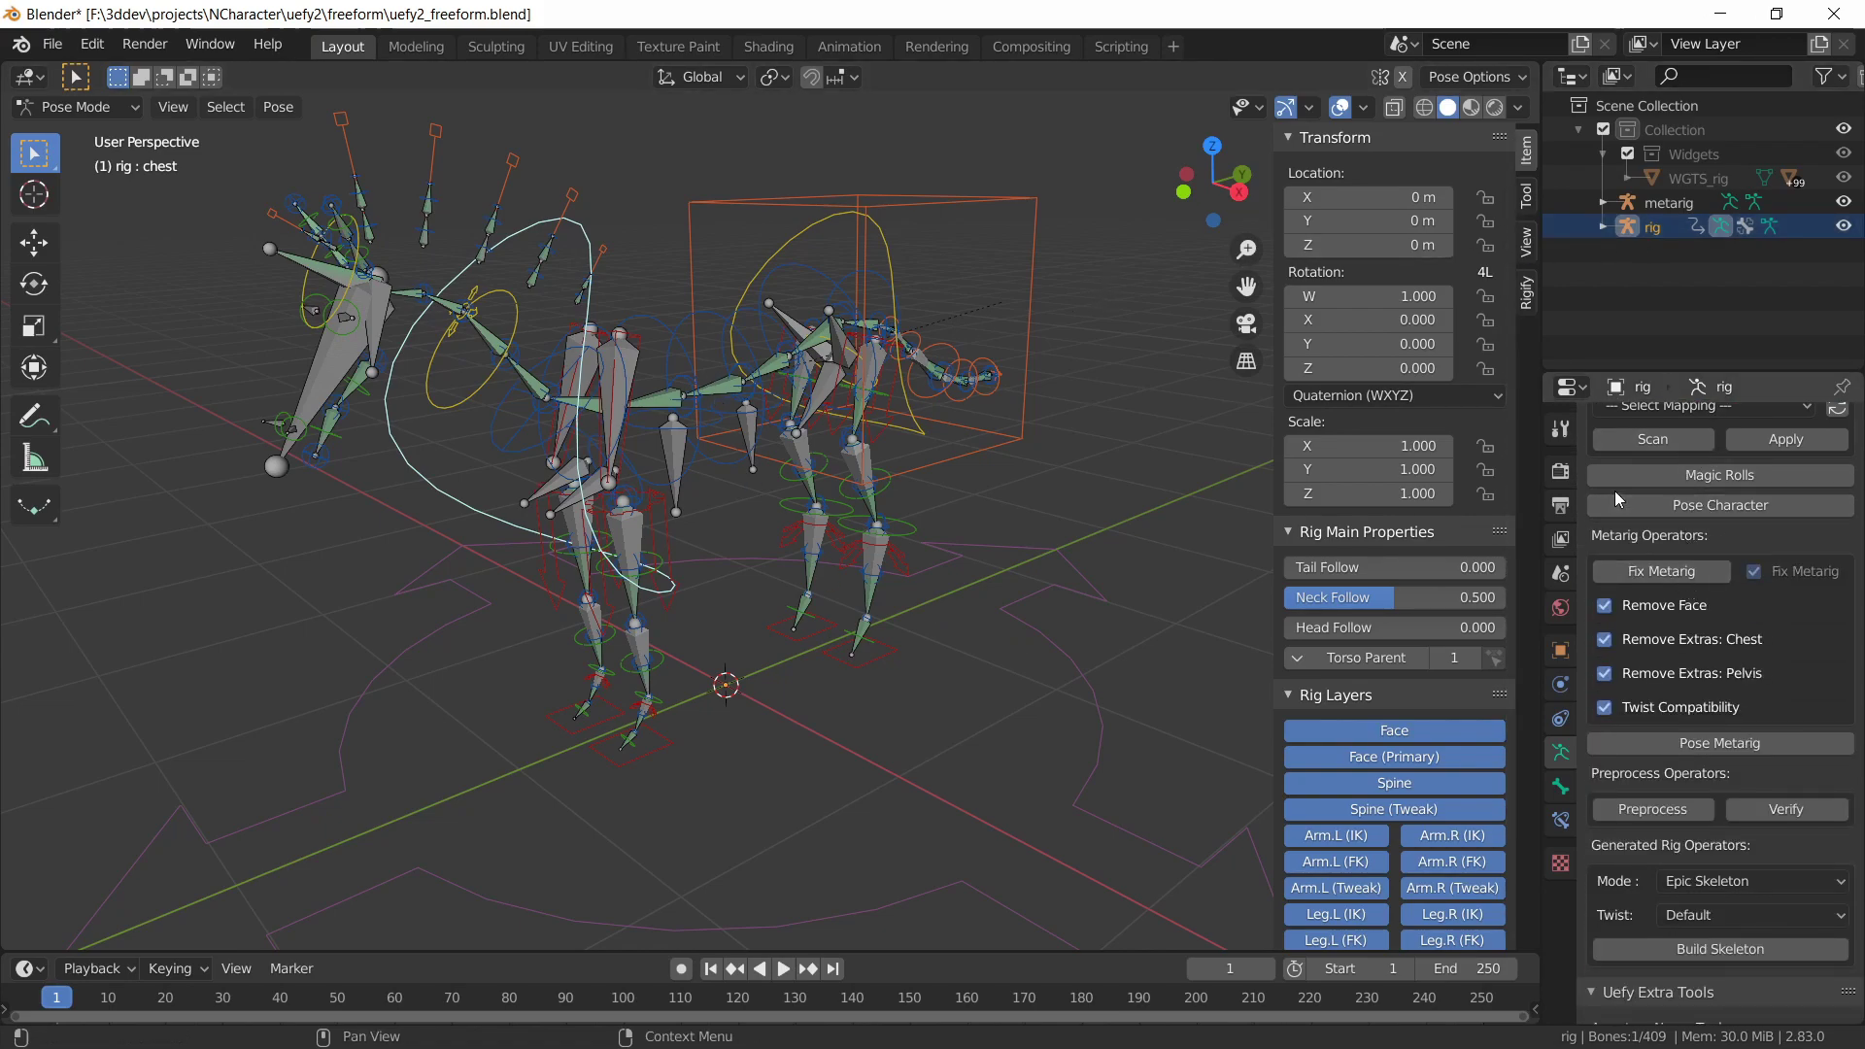
pyautogui.scroll(-3, 1687, 643)
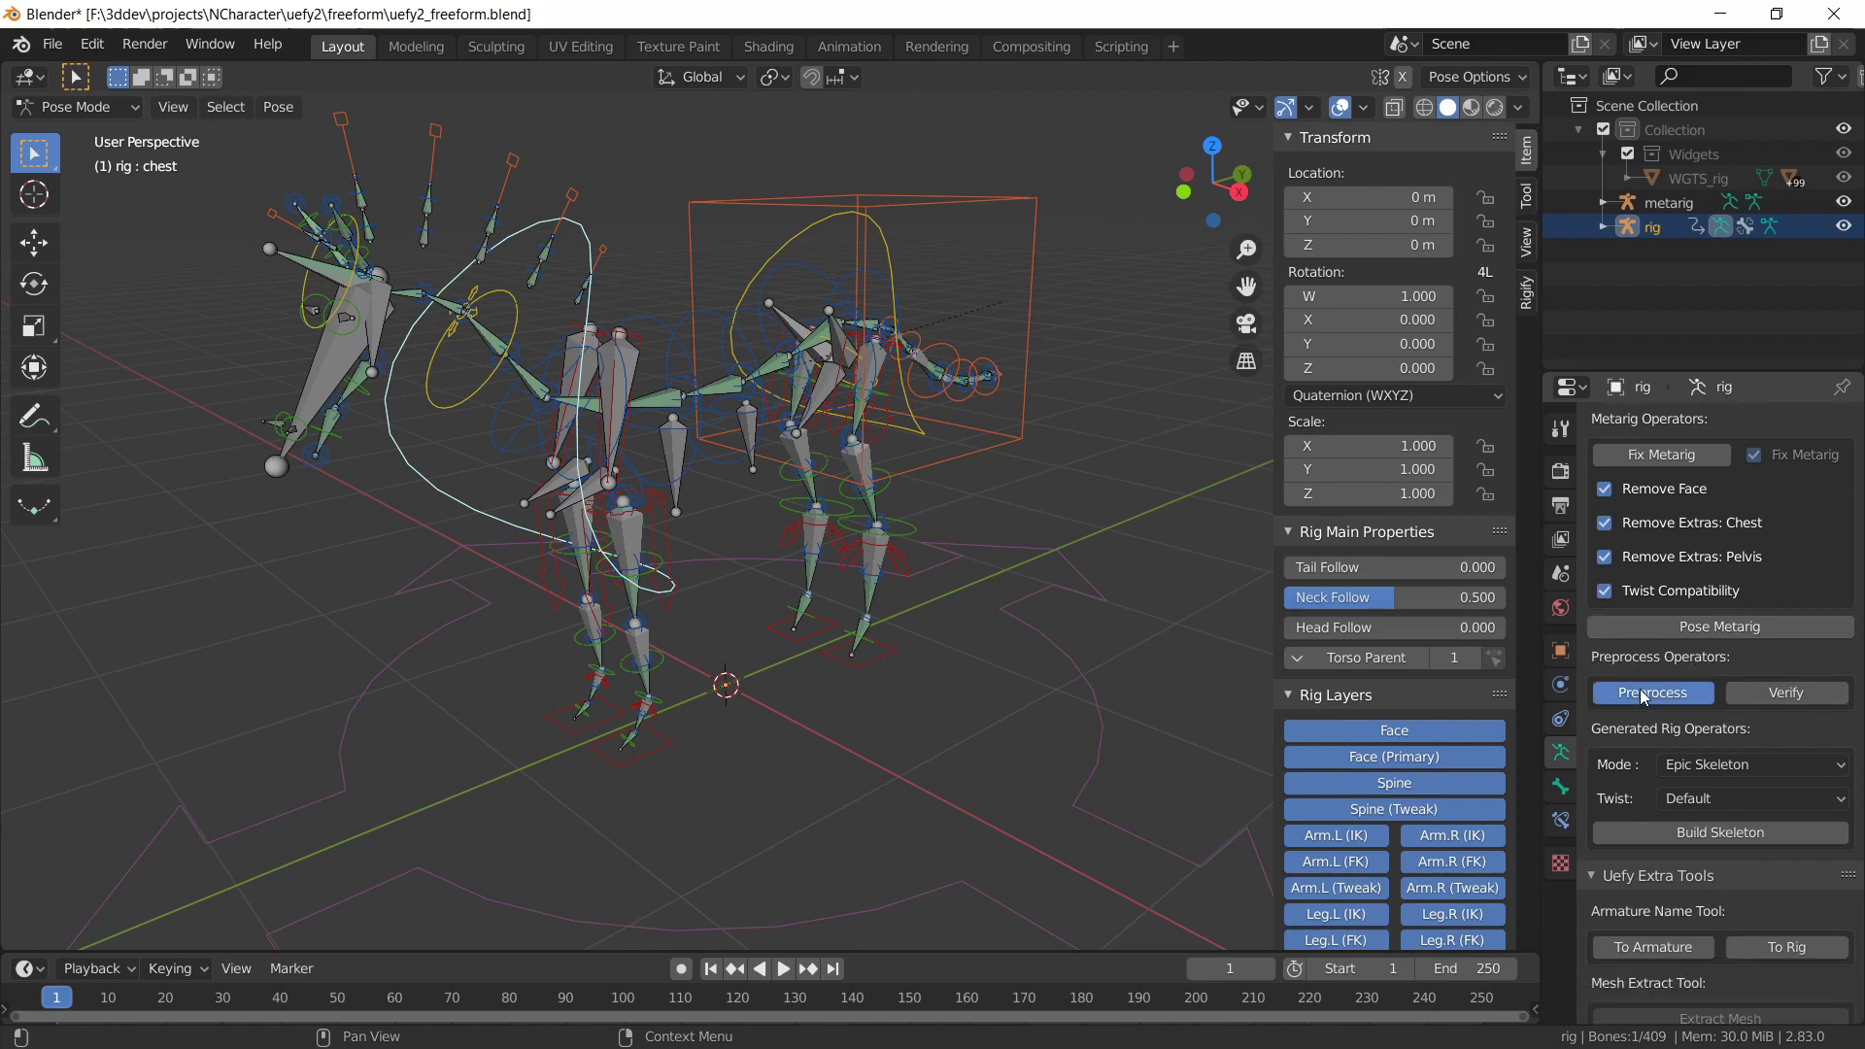
pyautogui.click(1695, 765)
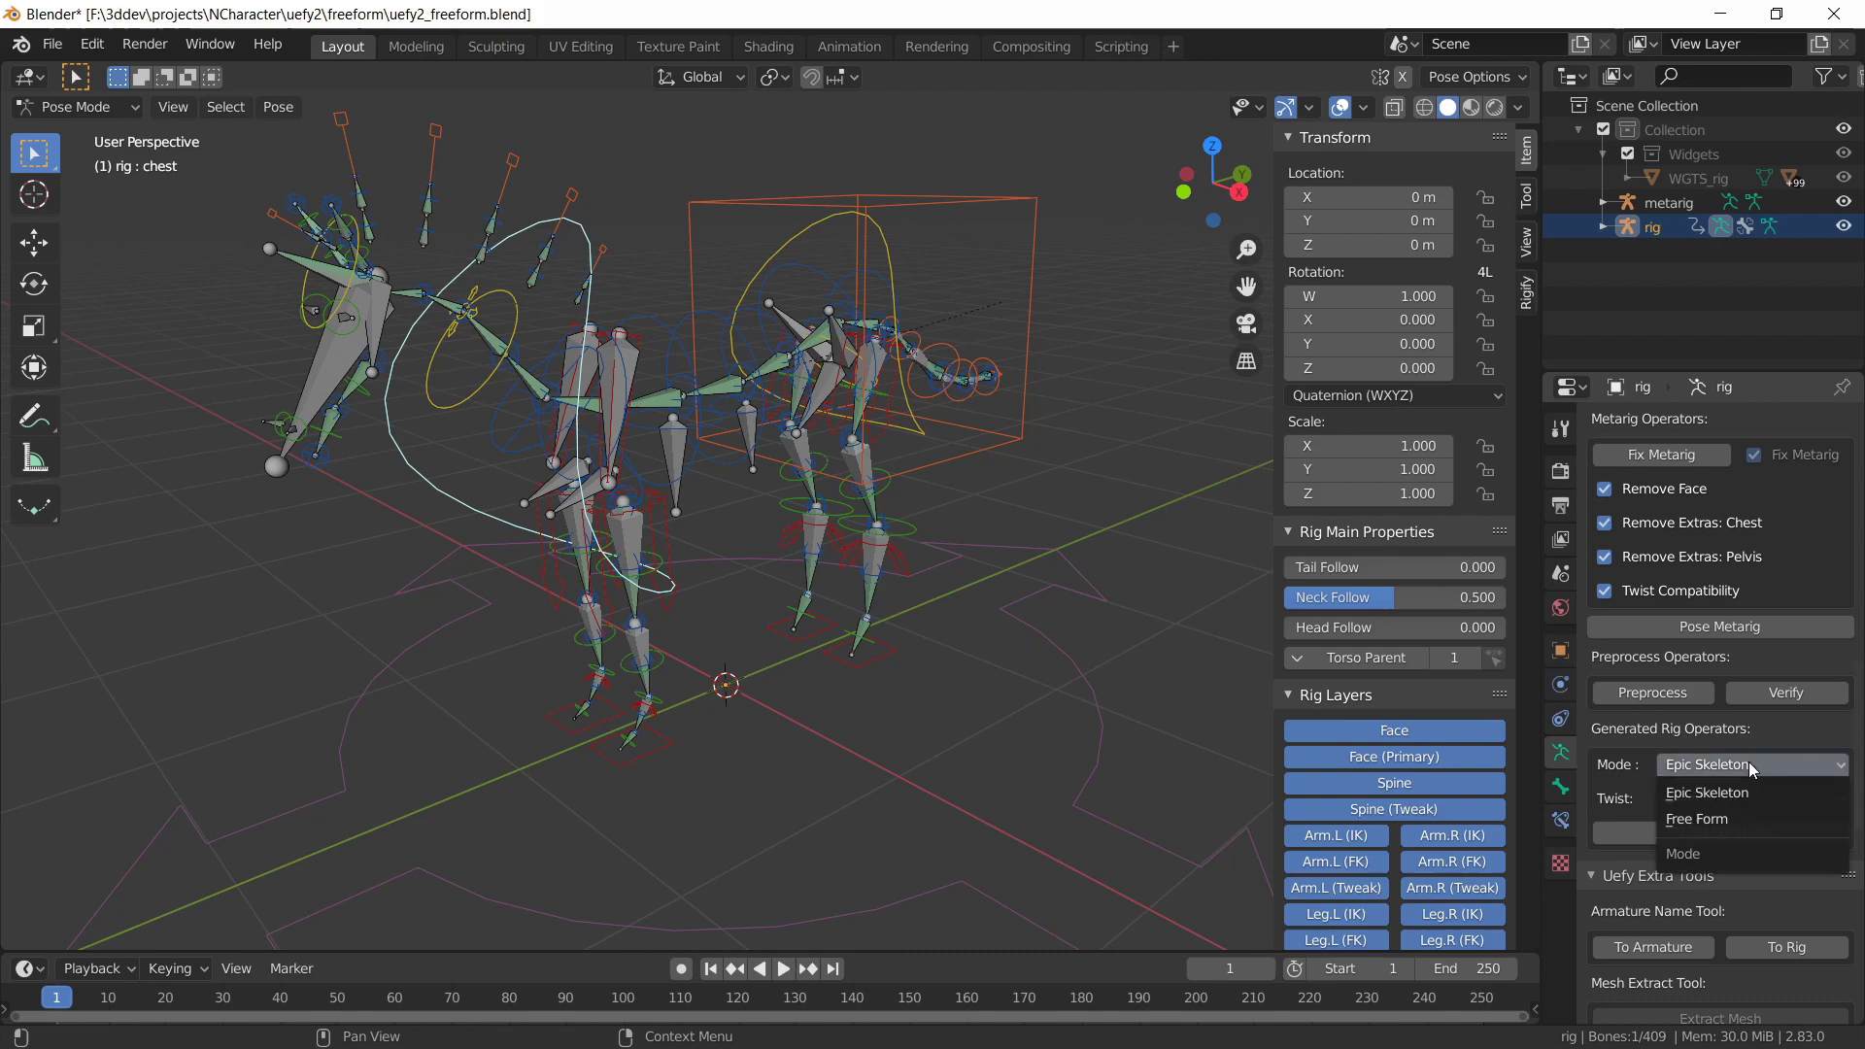
pyautogui.click(1715, 822)
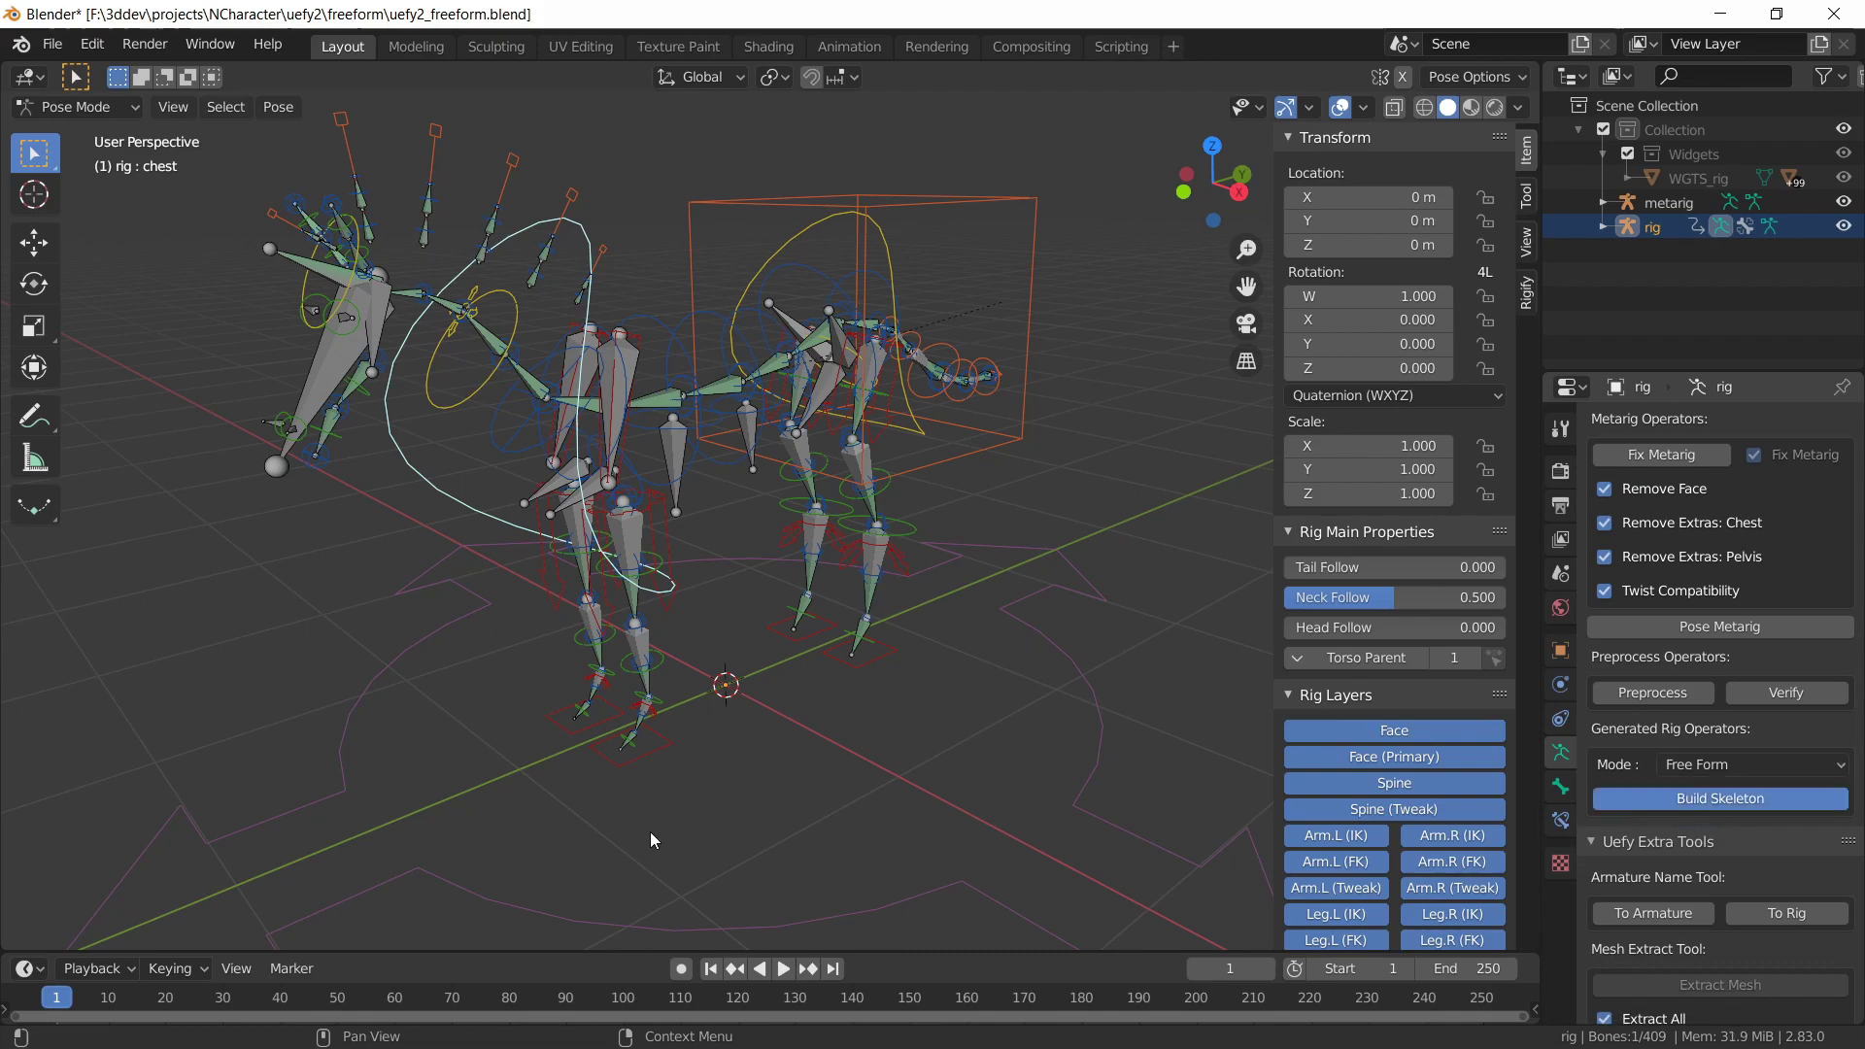
pyautogui.click(1719, 798)
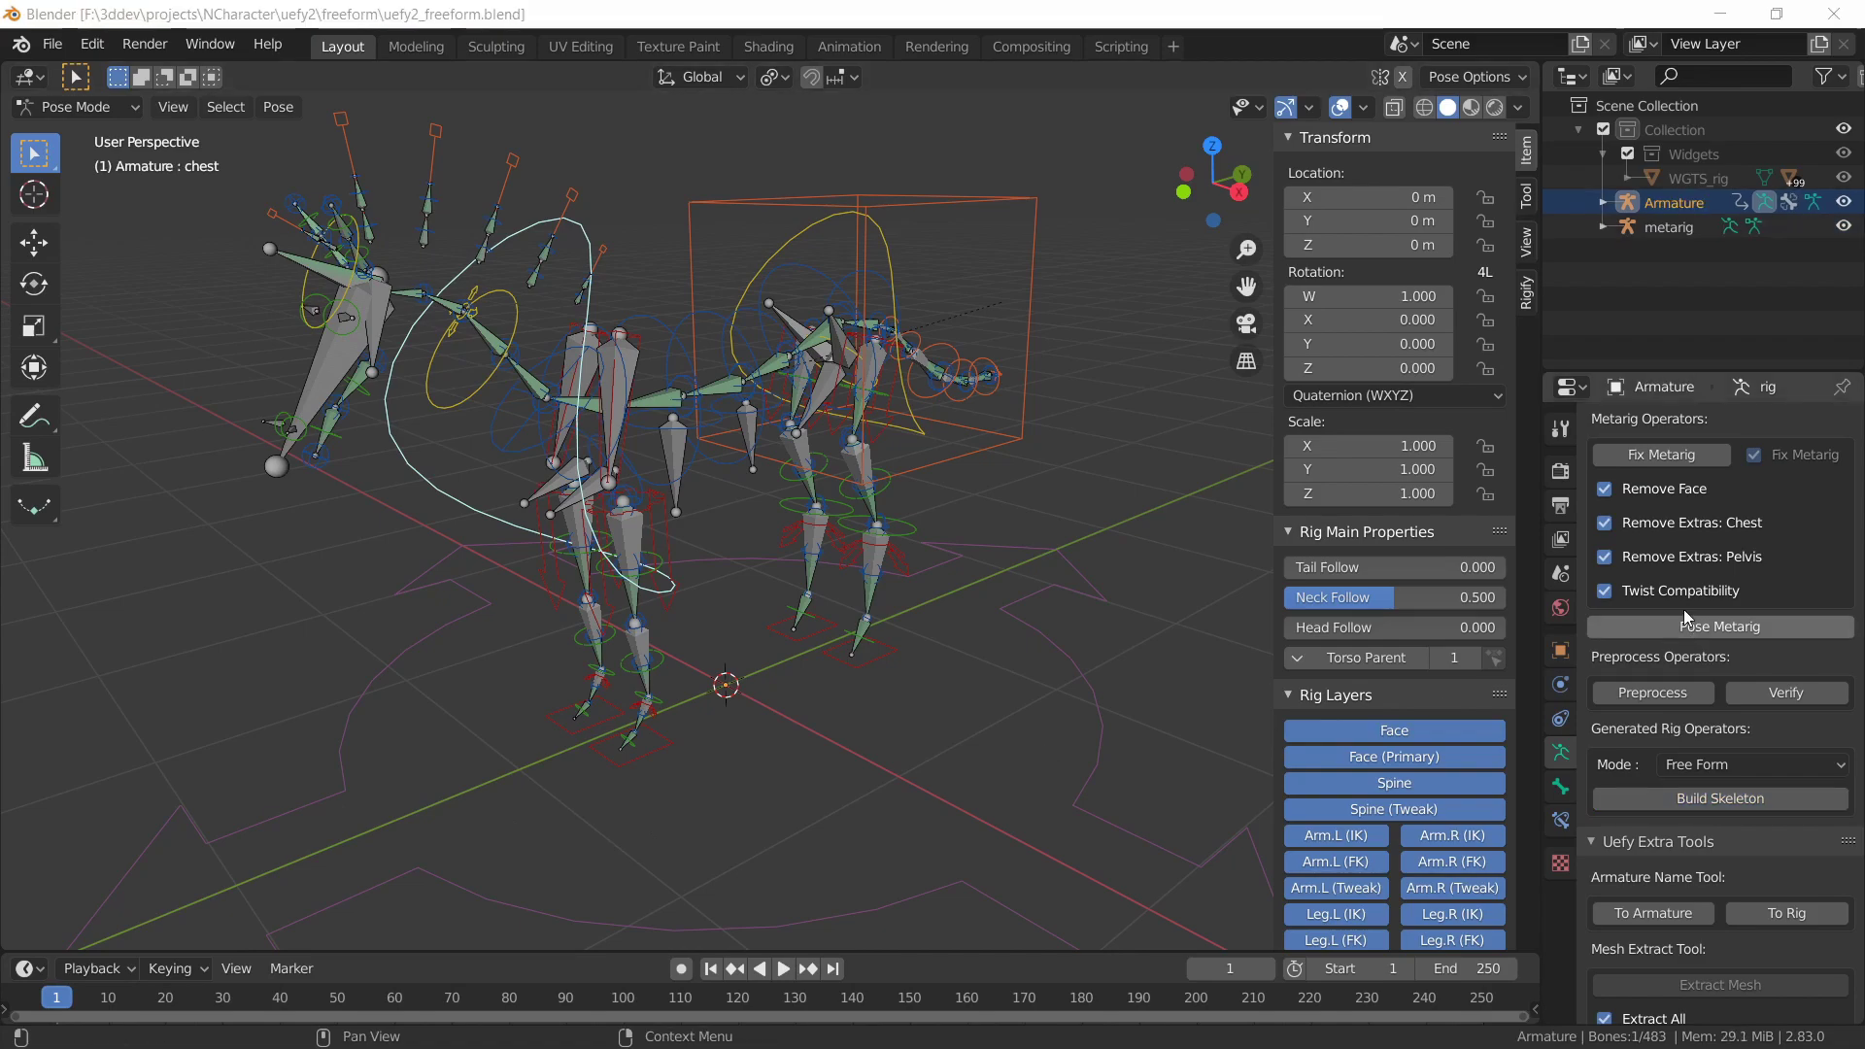
# Hide the metarig and show armature layer 25 instead of layer 30 on the built Armature
pyautogui.scroll(10, 1733, 623)
pyautogui.scroll(5, 1729, 646)
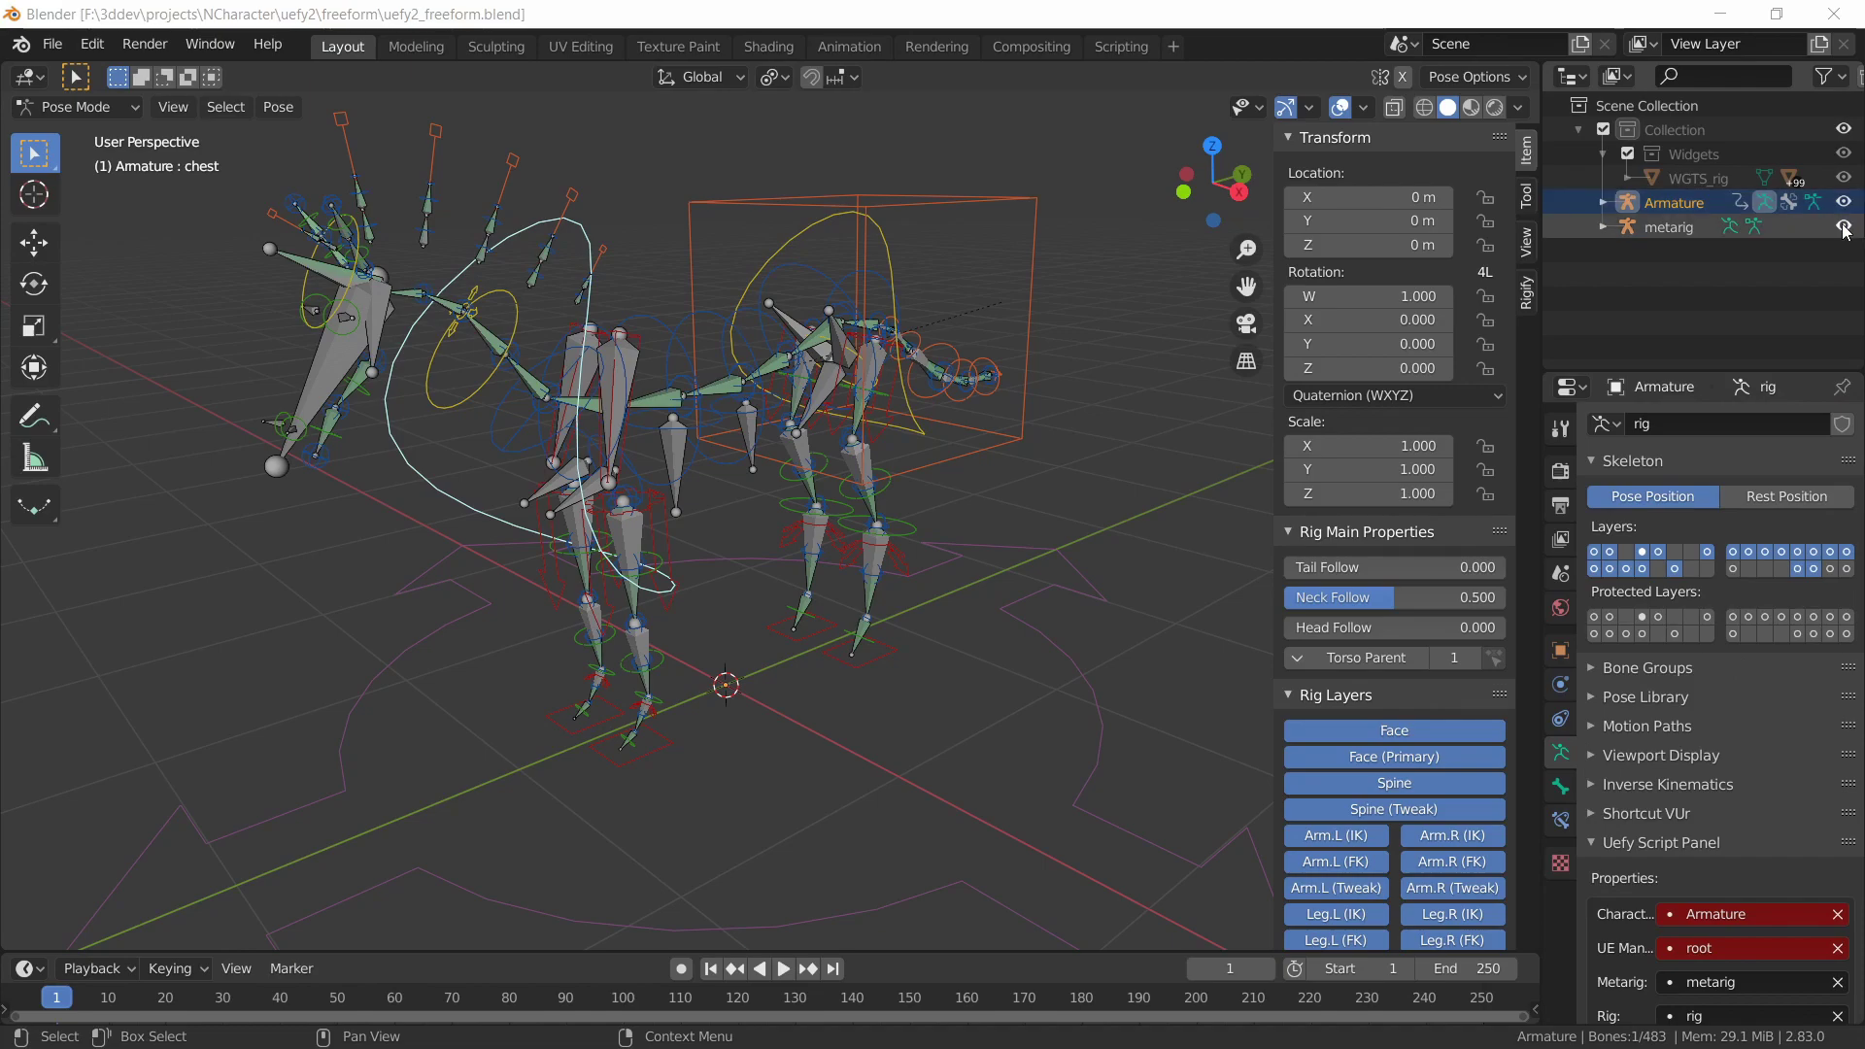
pyautogui.click(1811, 568)
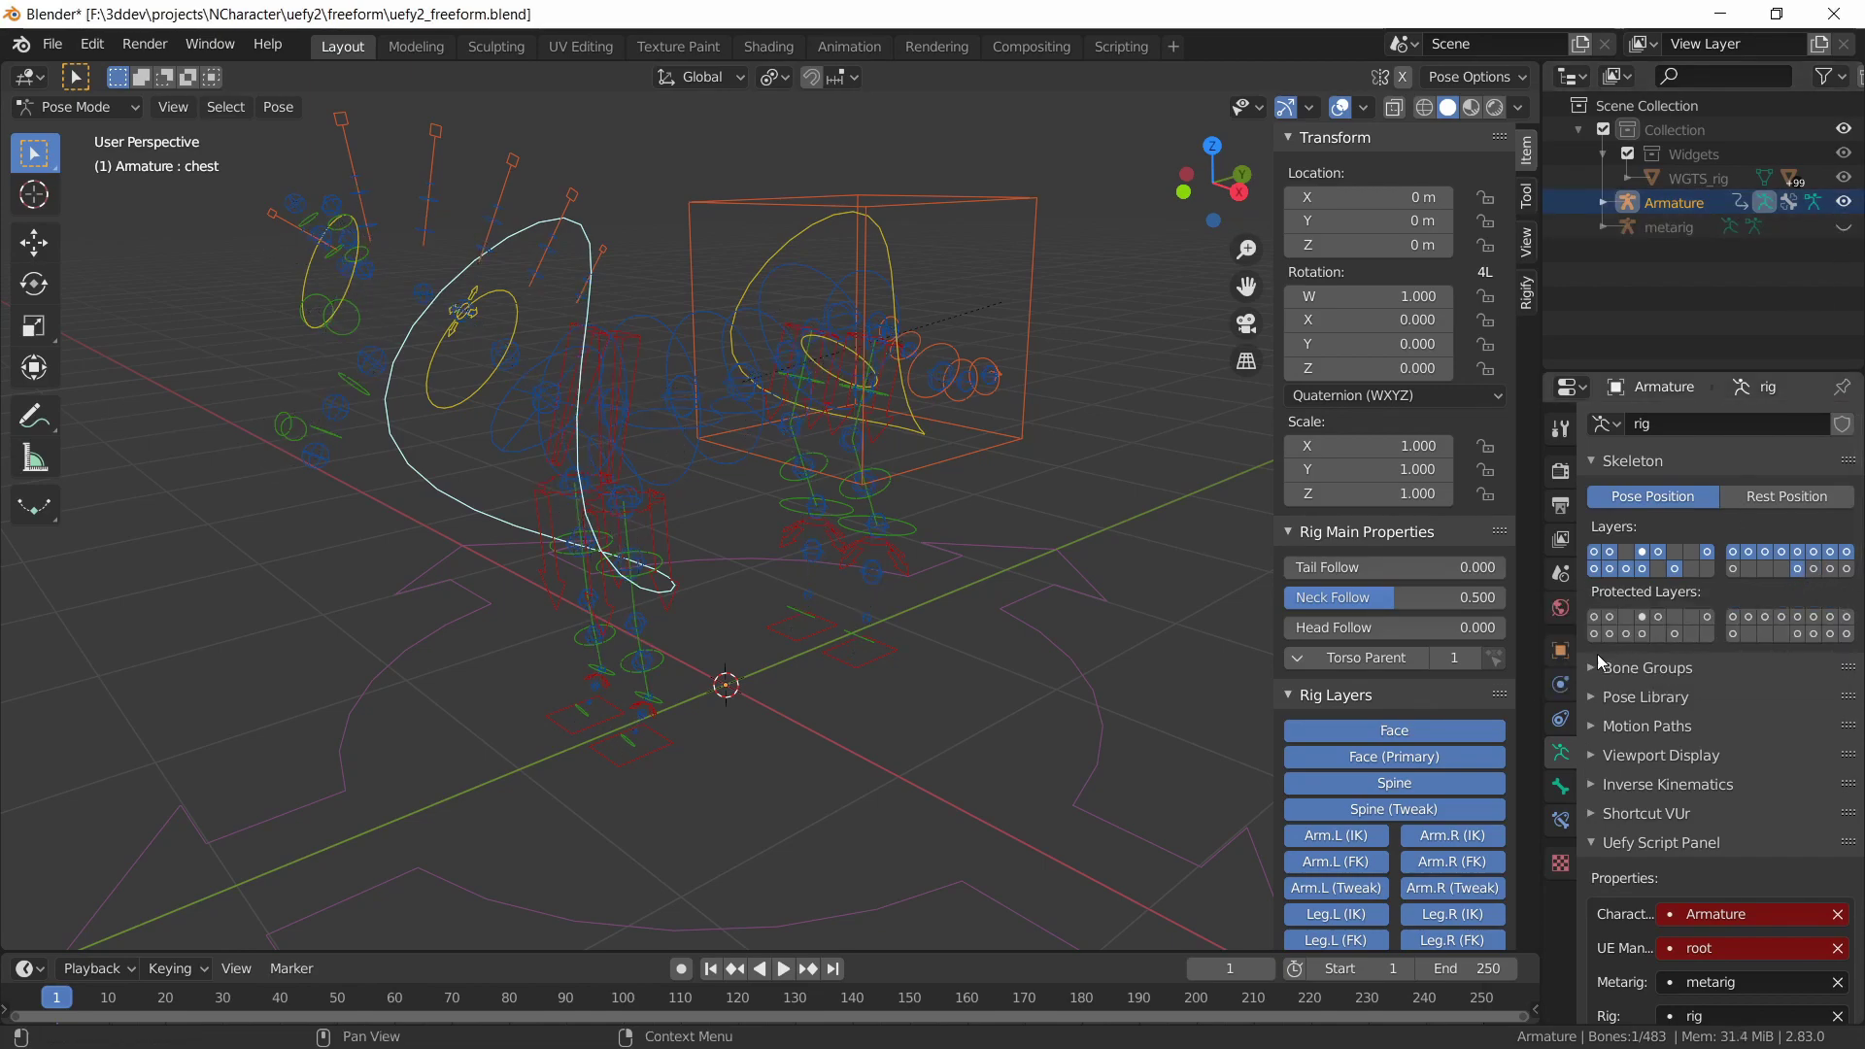
pyautogui.click(1732, 568)
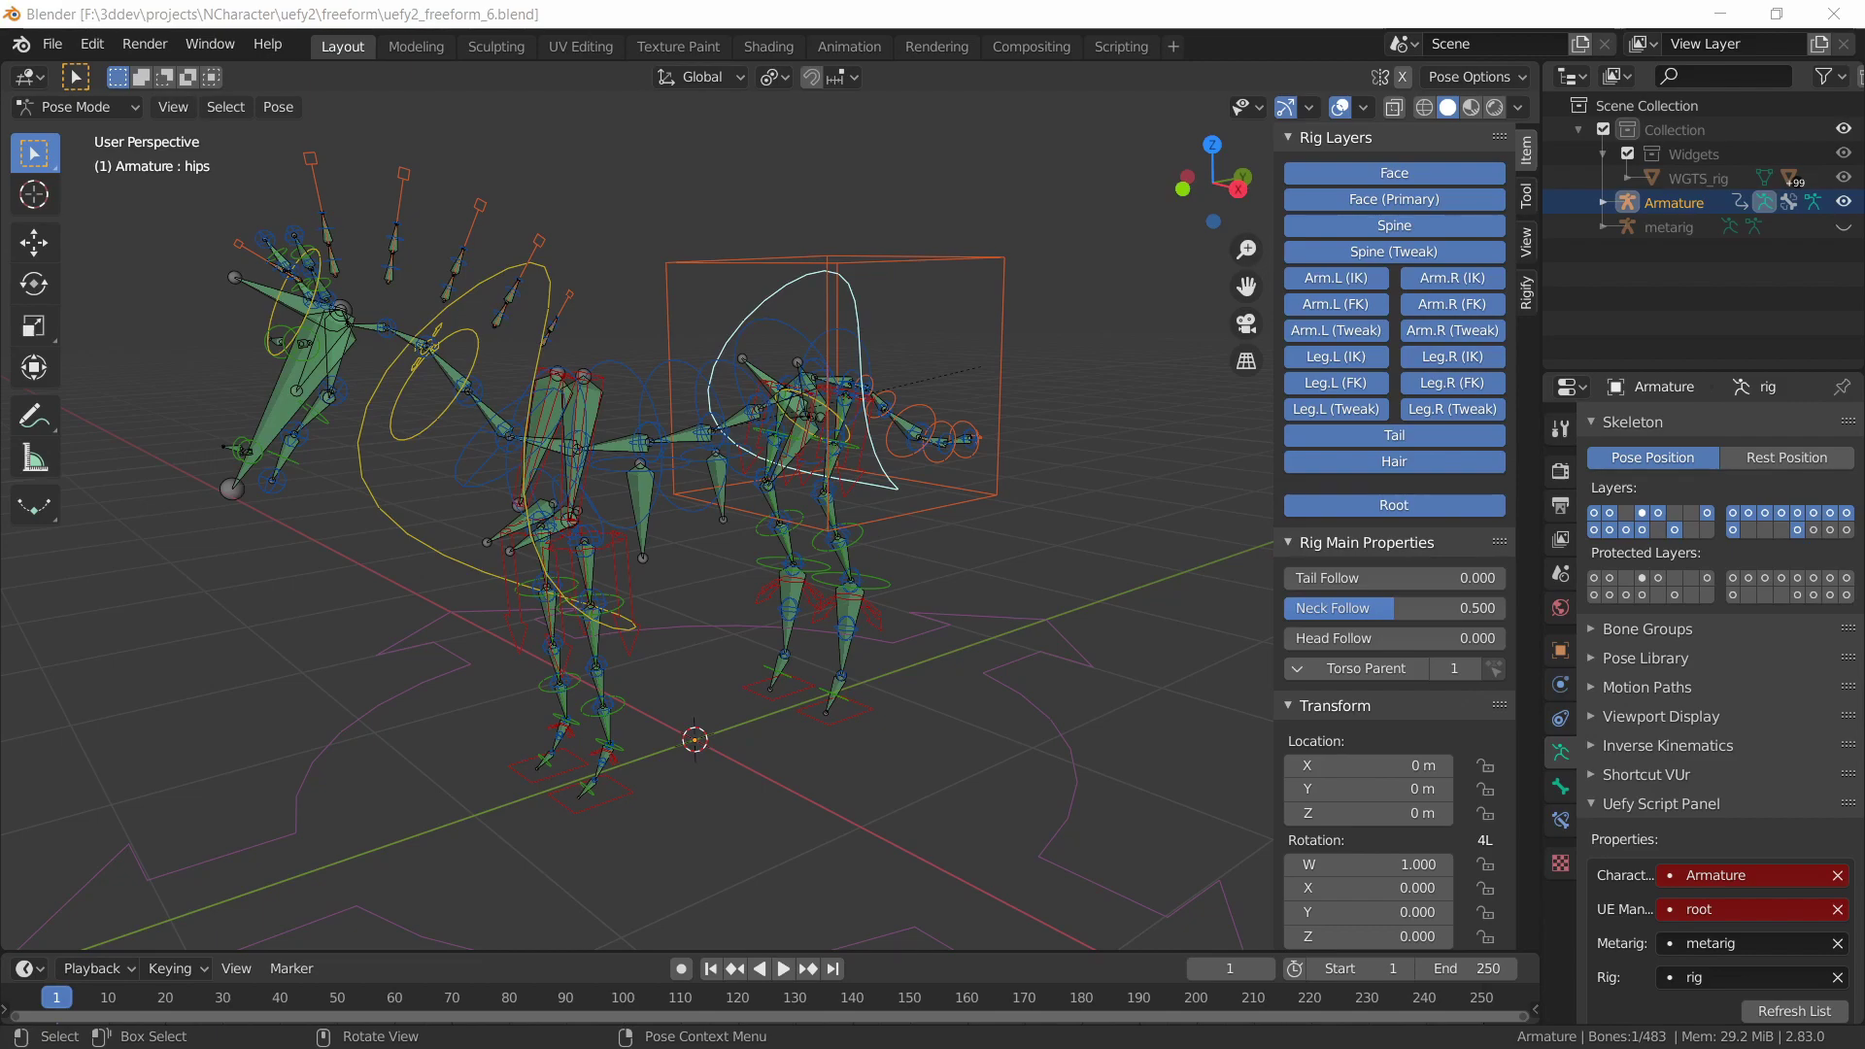
# Switch to Object Mode, show the metarig in the scene and hide the built Armature
pyautogui.click(78, 106)
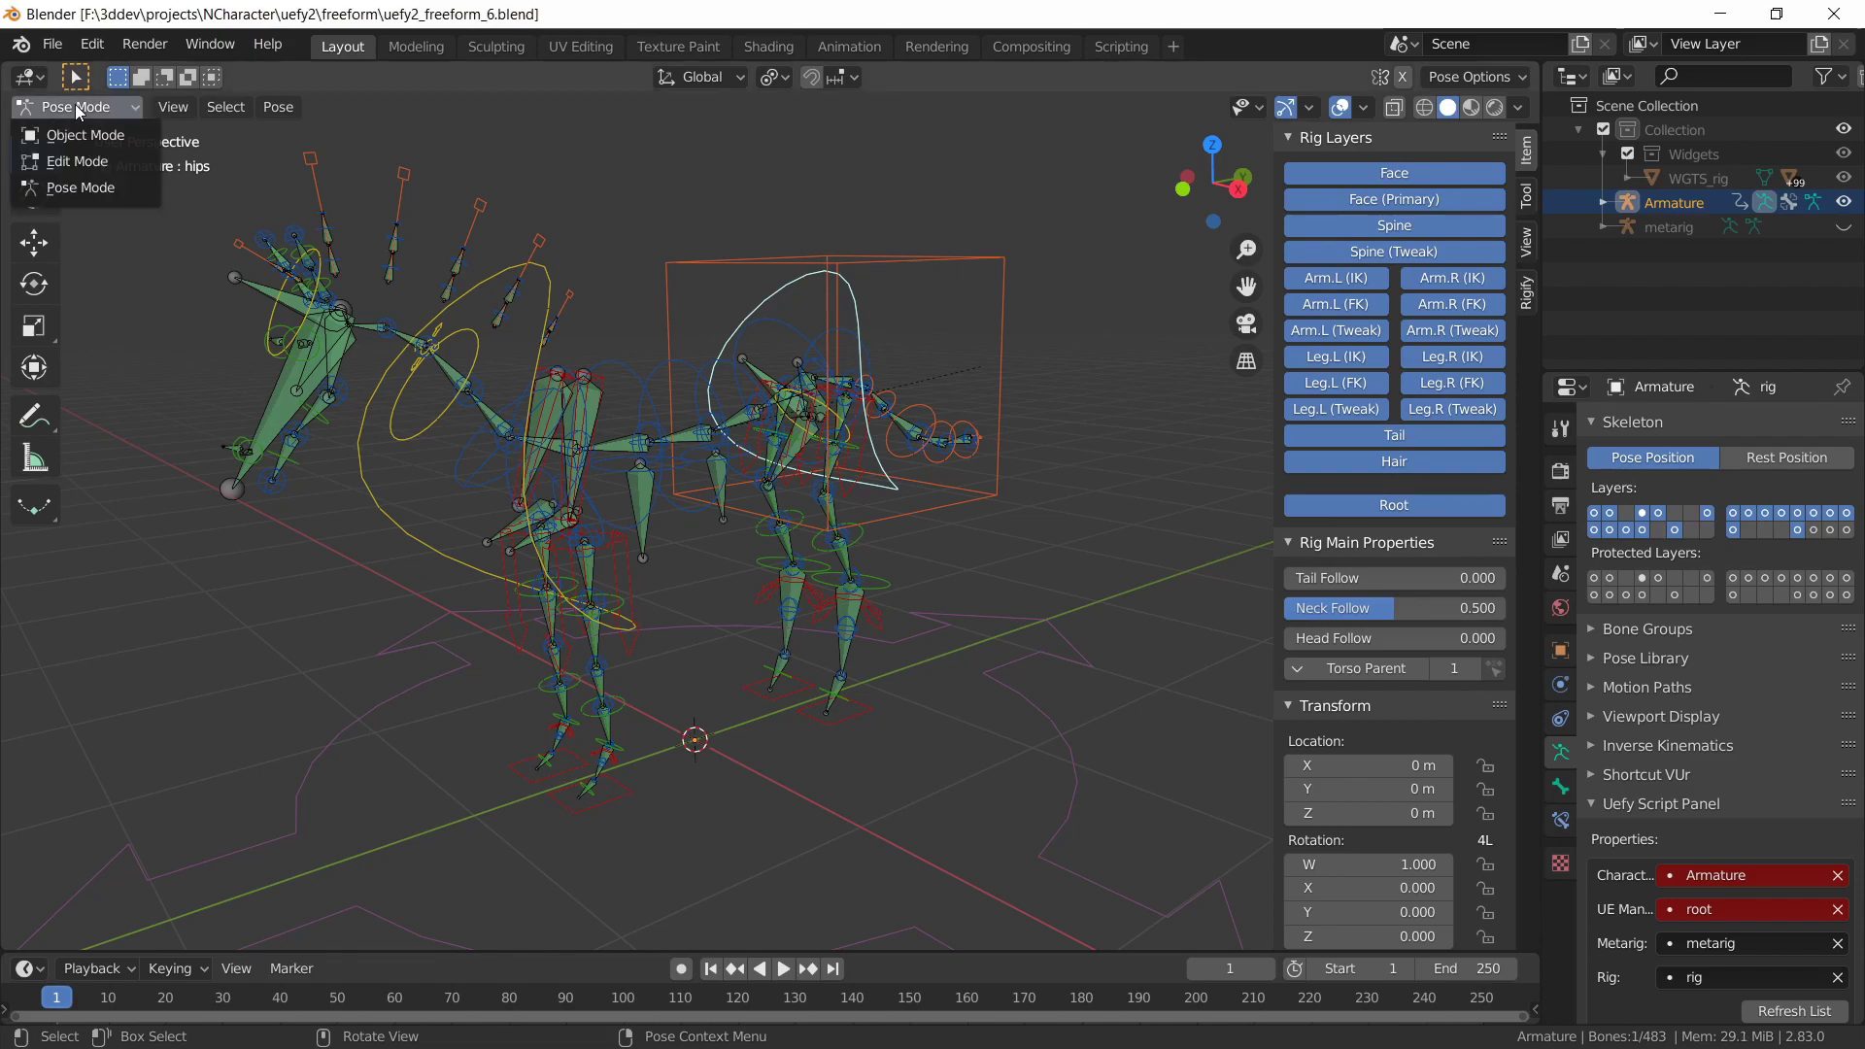
pyautogui.click(109, 137)
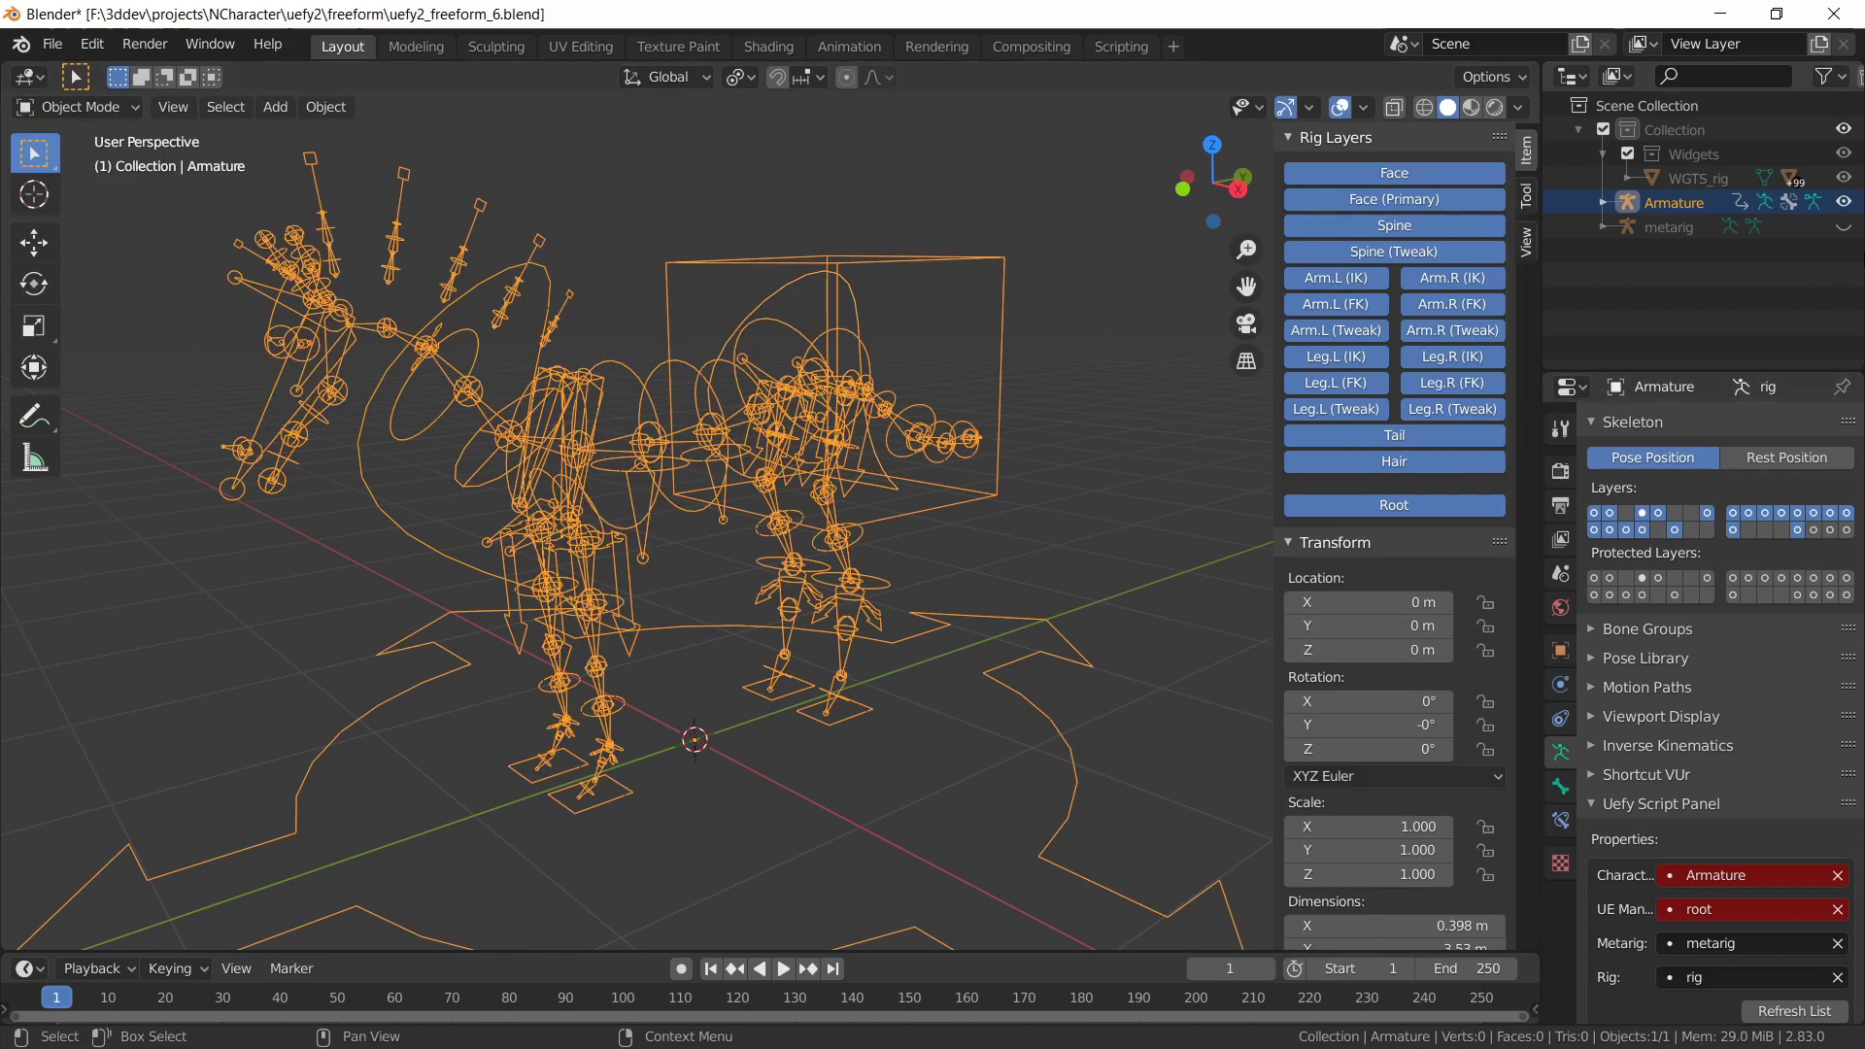
pyautogui.click(1844, 225)
pyautogui.click(1845, 201)
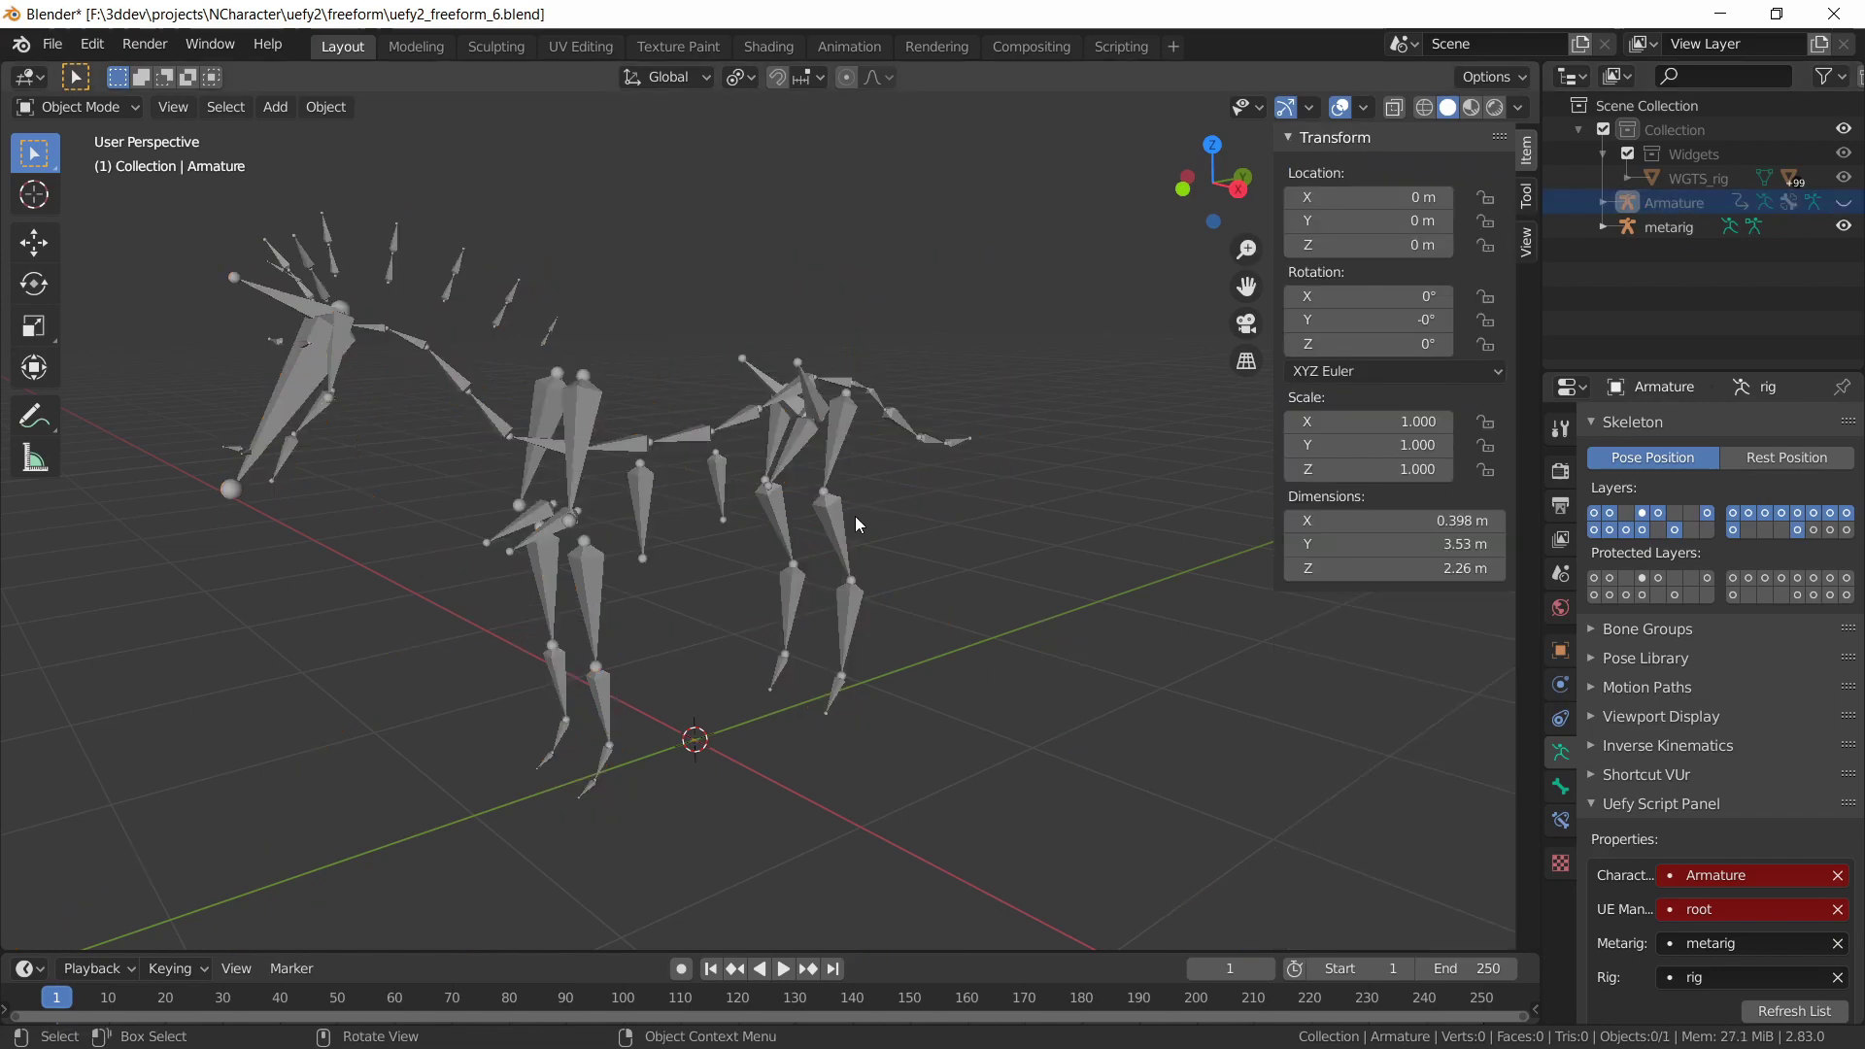
# Put the metarig into Edit Mode with an orthographic view and add a limbs.super_limb sample to it
pyautogui.click(762, 610)
pyautogui.press('KP_5')
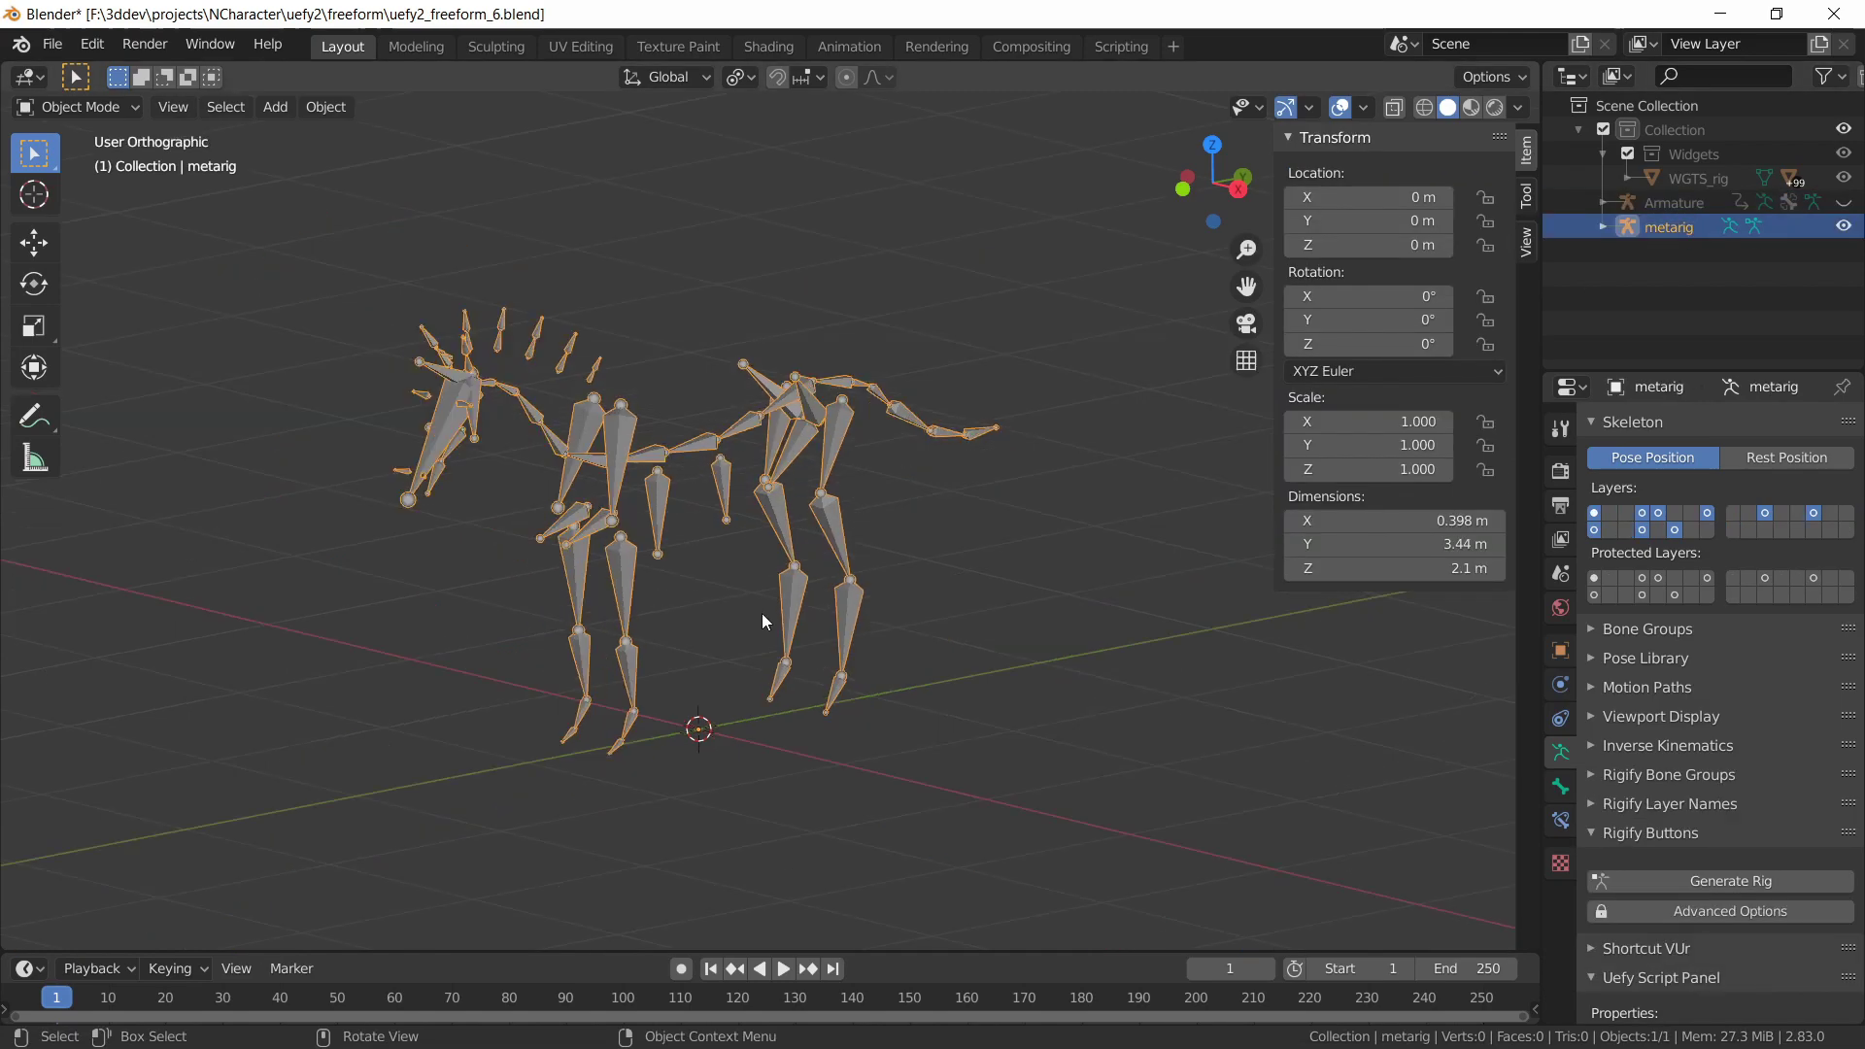
pyautogui.press('Tab')
pyautogui.moveTo(786, 582); pyautogui.dragTo(729, 612, button='middle')
pyautogui.click(728, 612)
pyautogui.scroll(4, 740, 637)
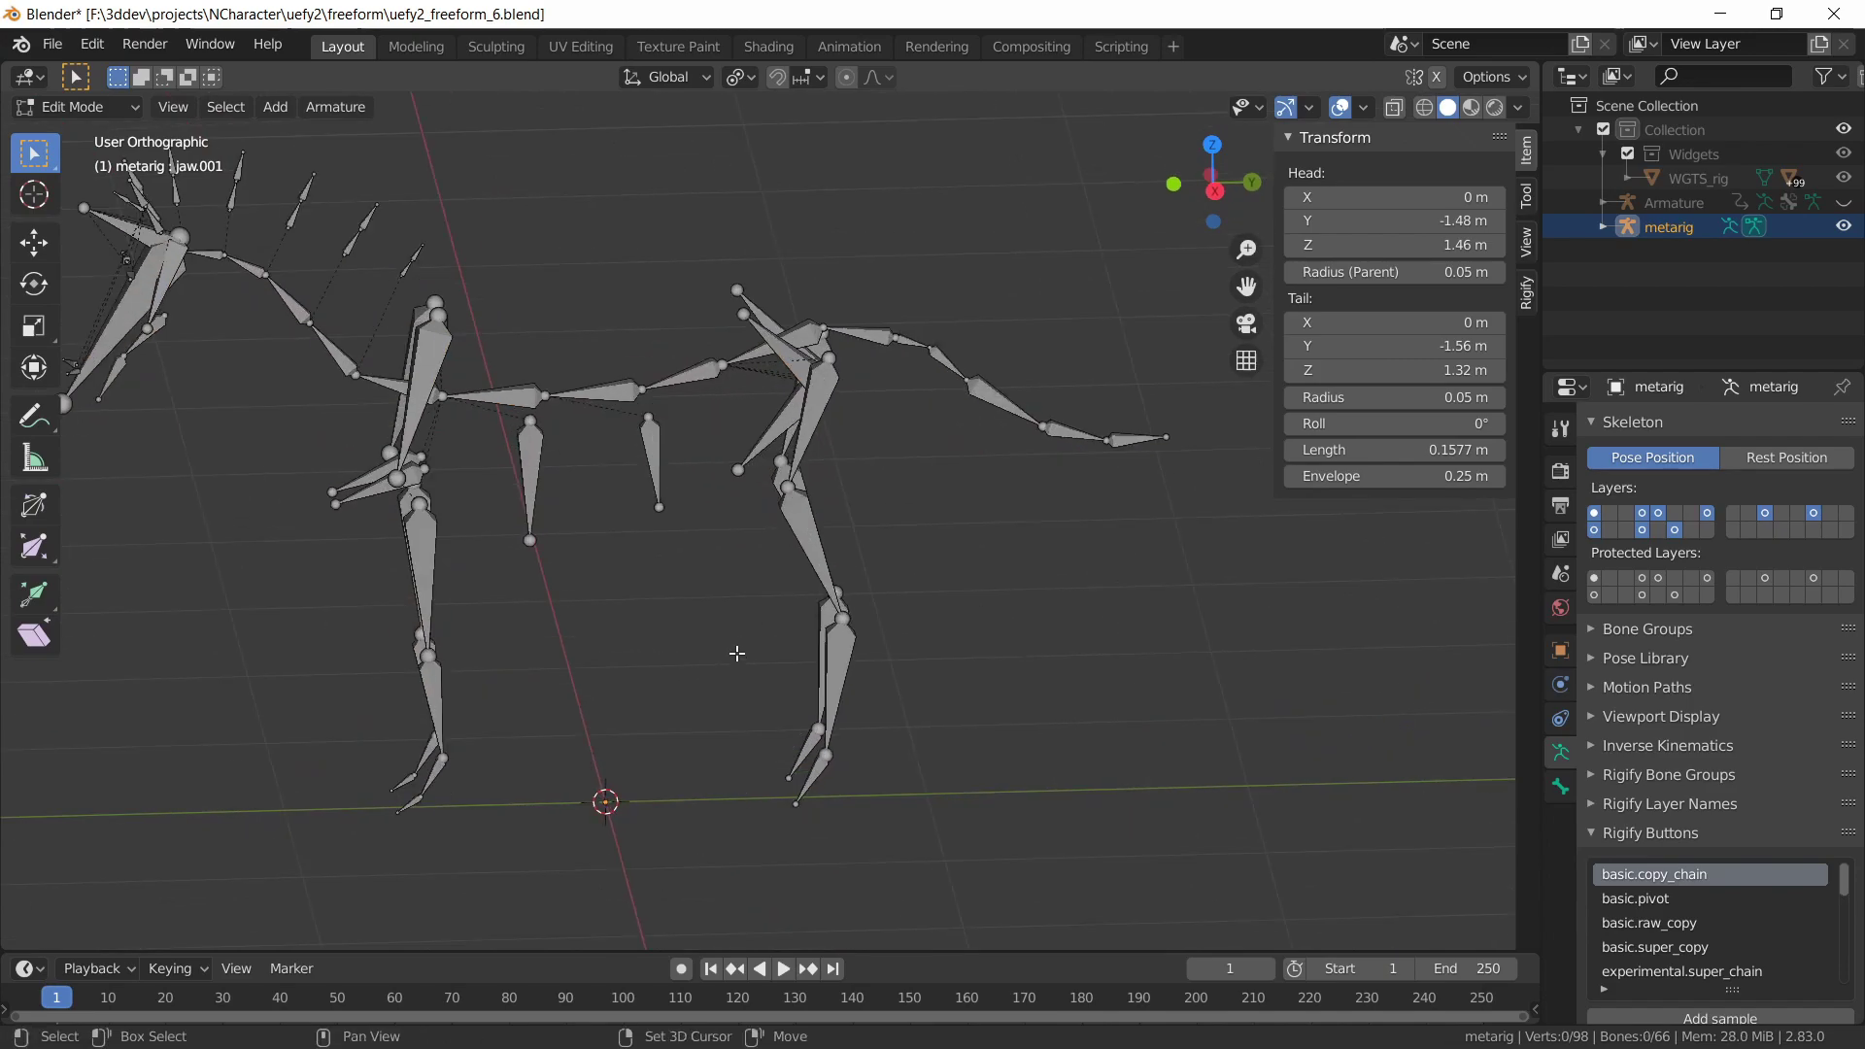
pyautogui.scroll(-4, 1738, 777)
pyautogui.scroll(-9, 1741, 841)
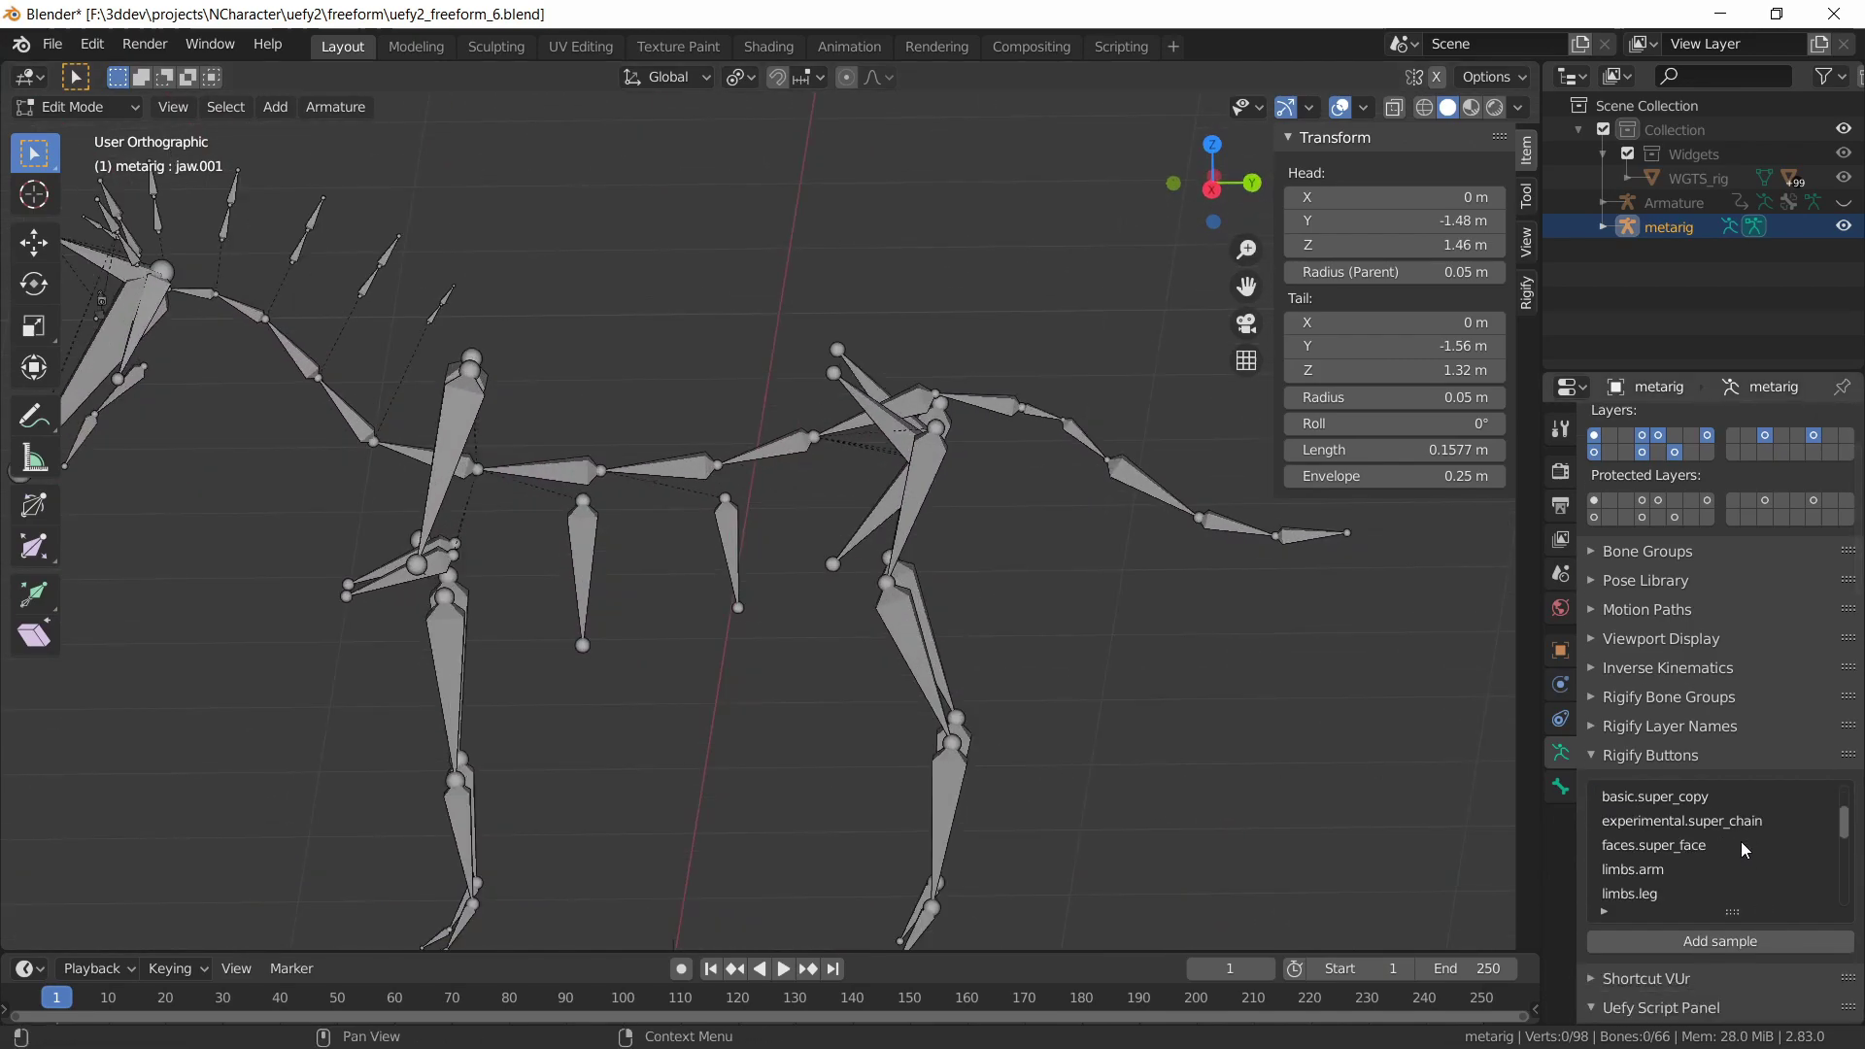
pyautogui.scroll(-1, 1719, 859)
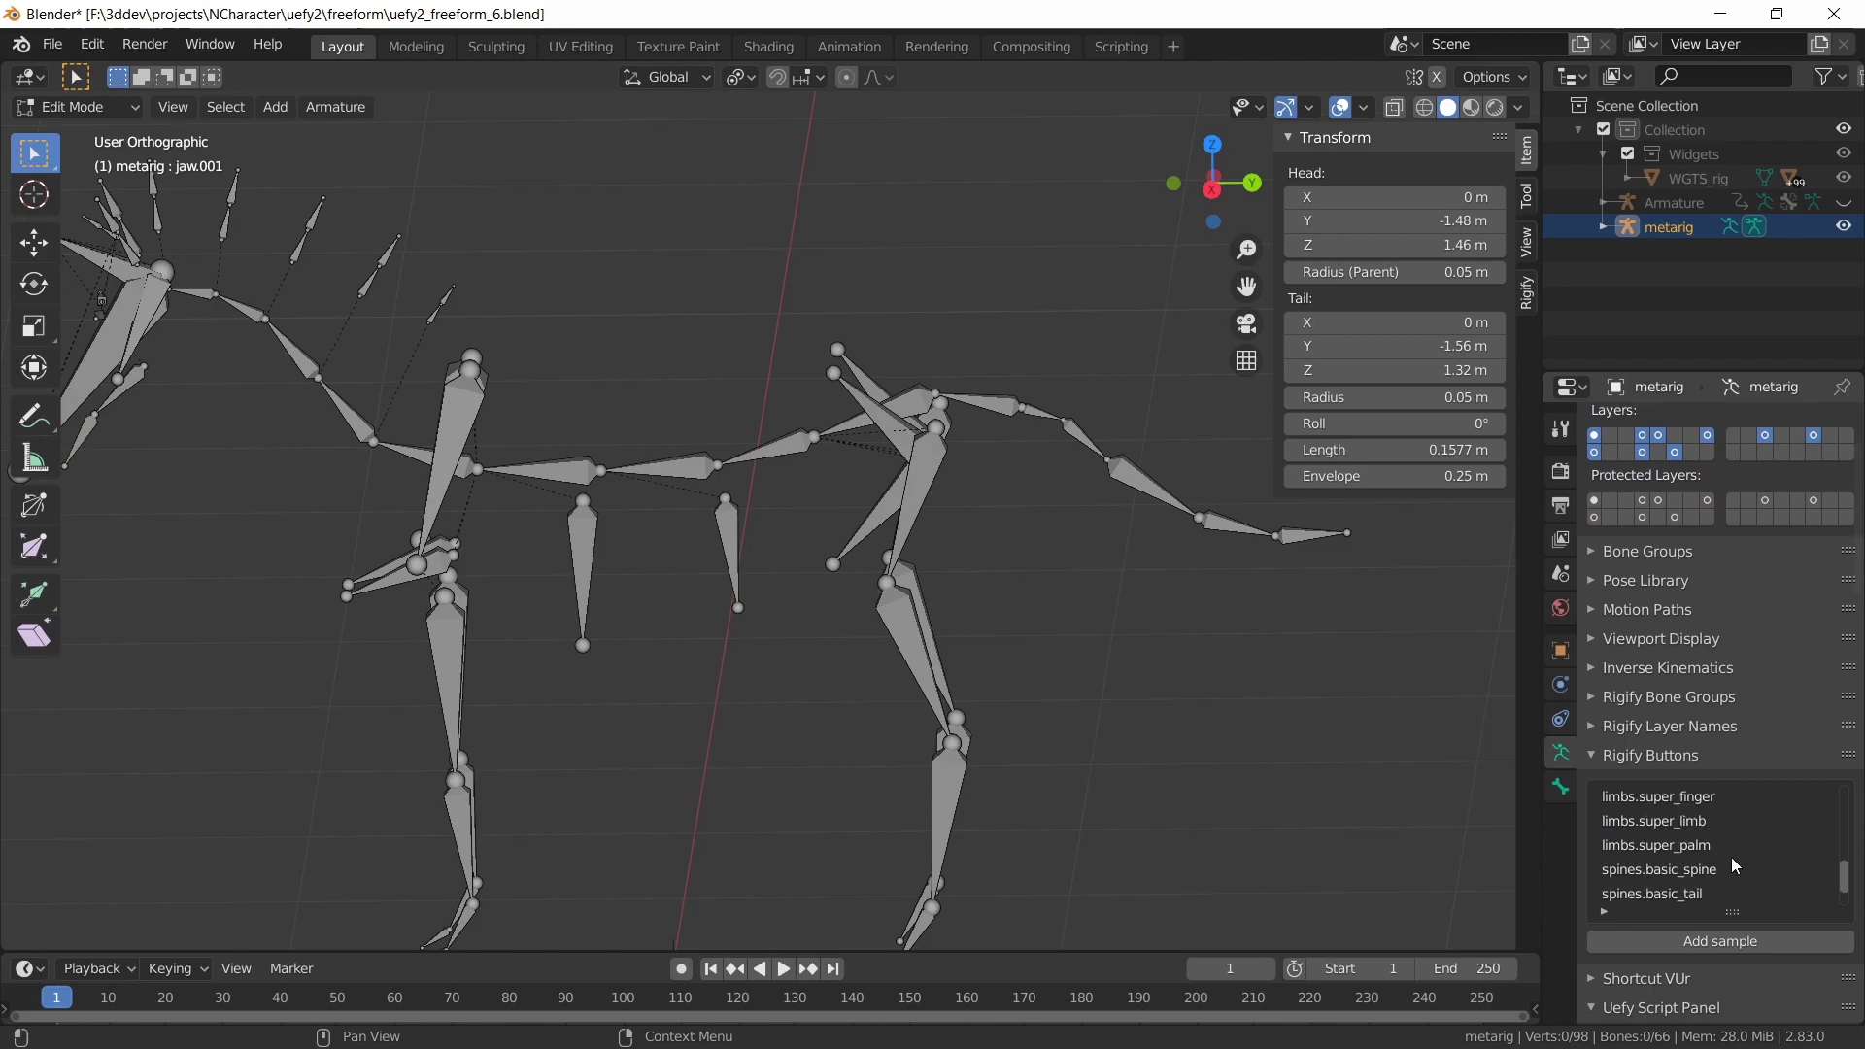
pyautogui.click(1662, 821)
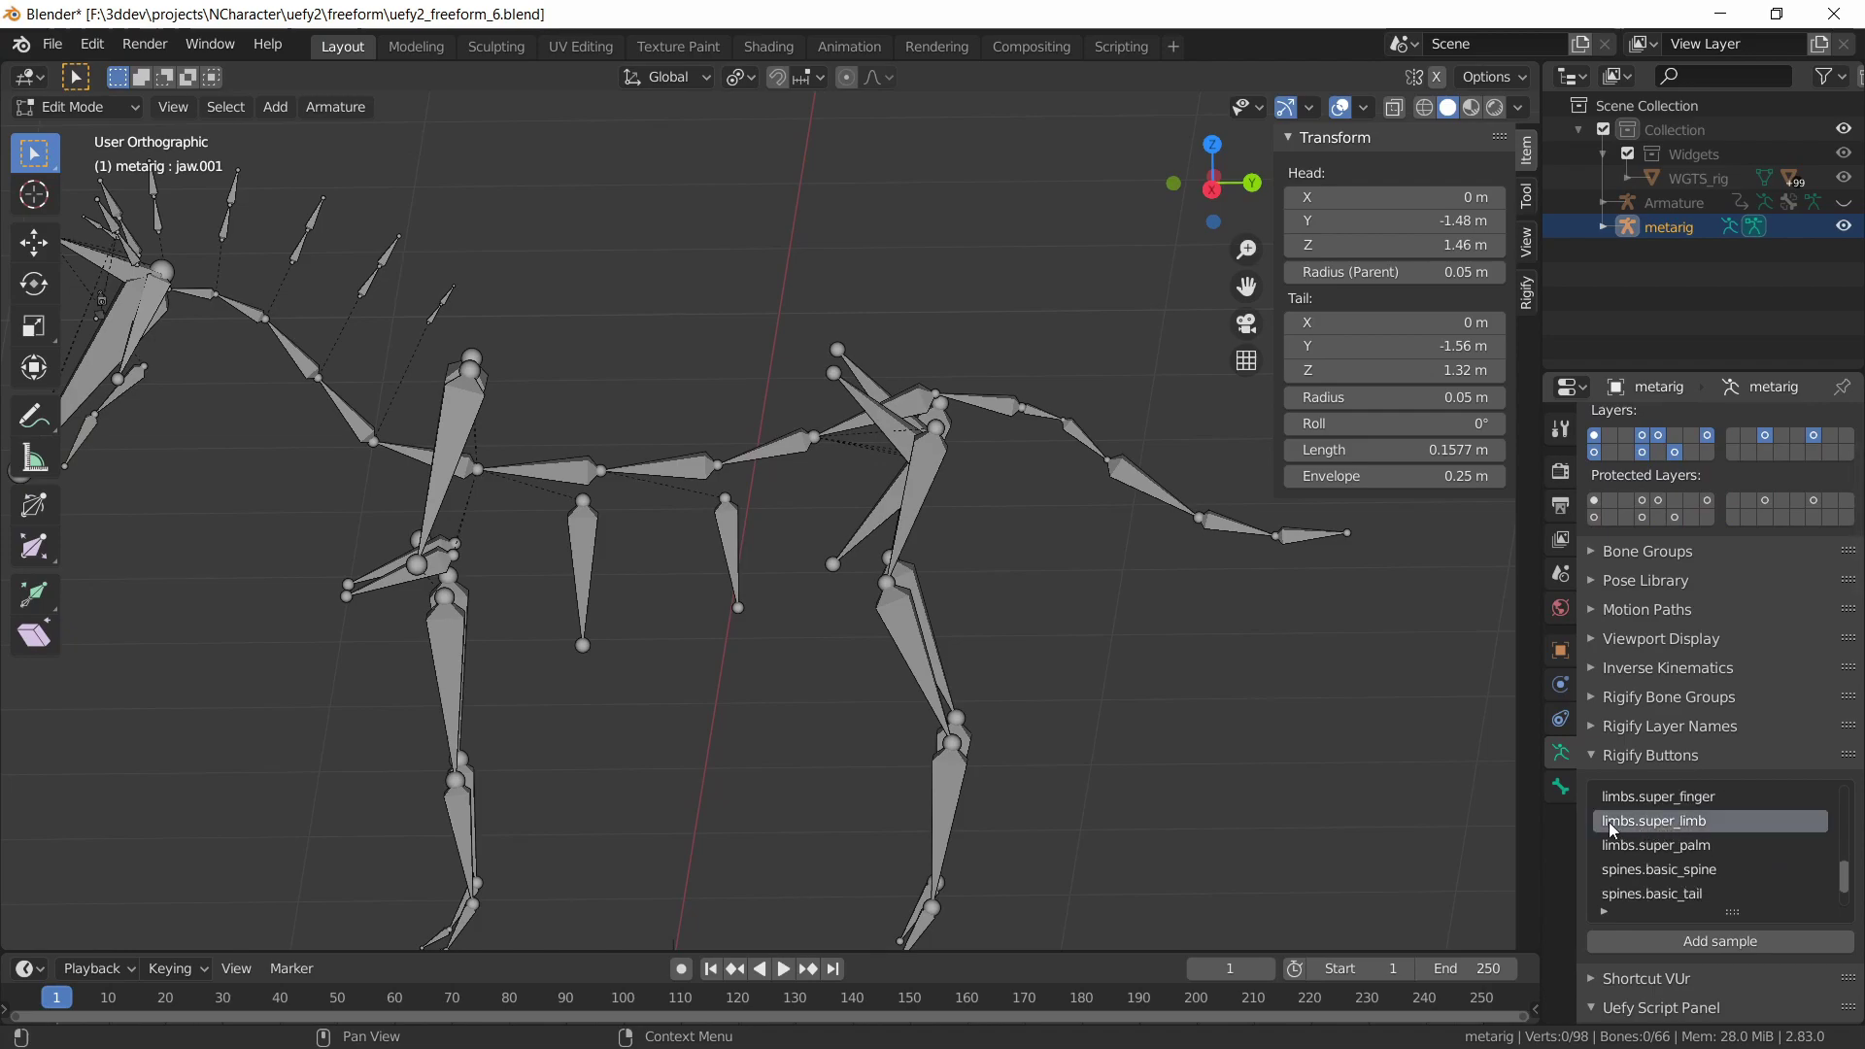
pyautogui.click(1744, 934)
# Set the transform pivot to Median Point and scale the added limb sample by 100
pyautogui.moveTo(904, 622); pyautogui.dragTo(777, 723, button='middle')
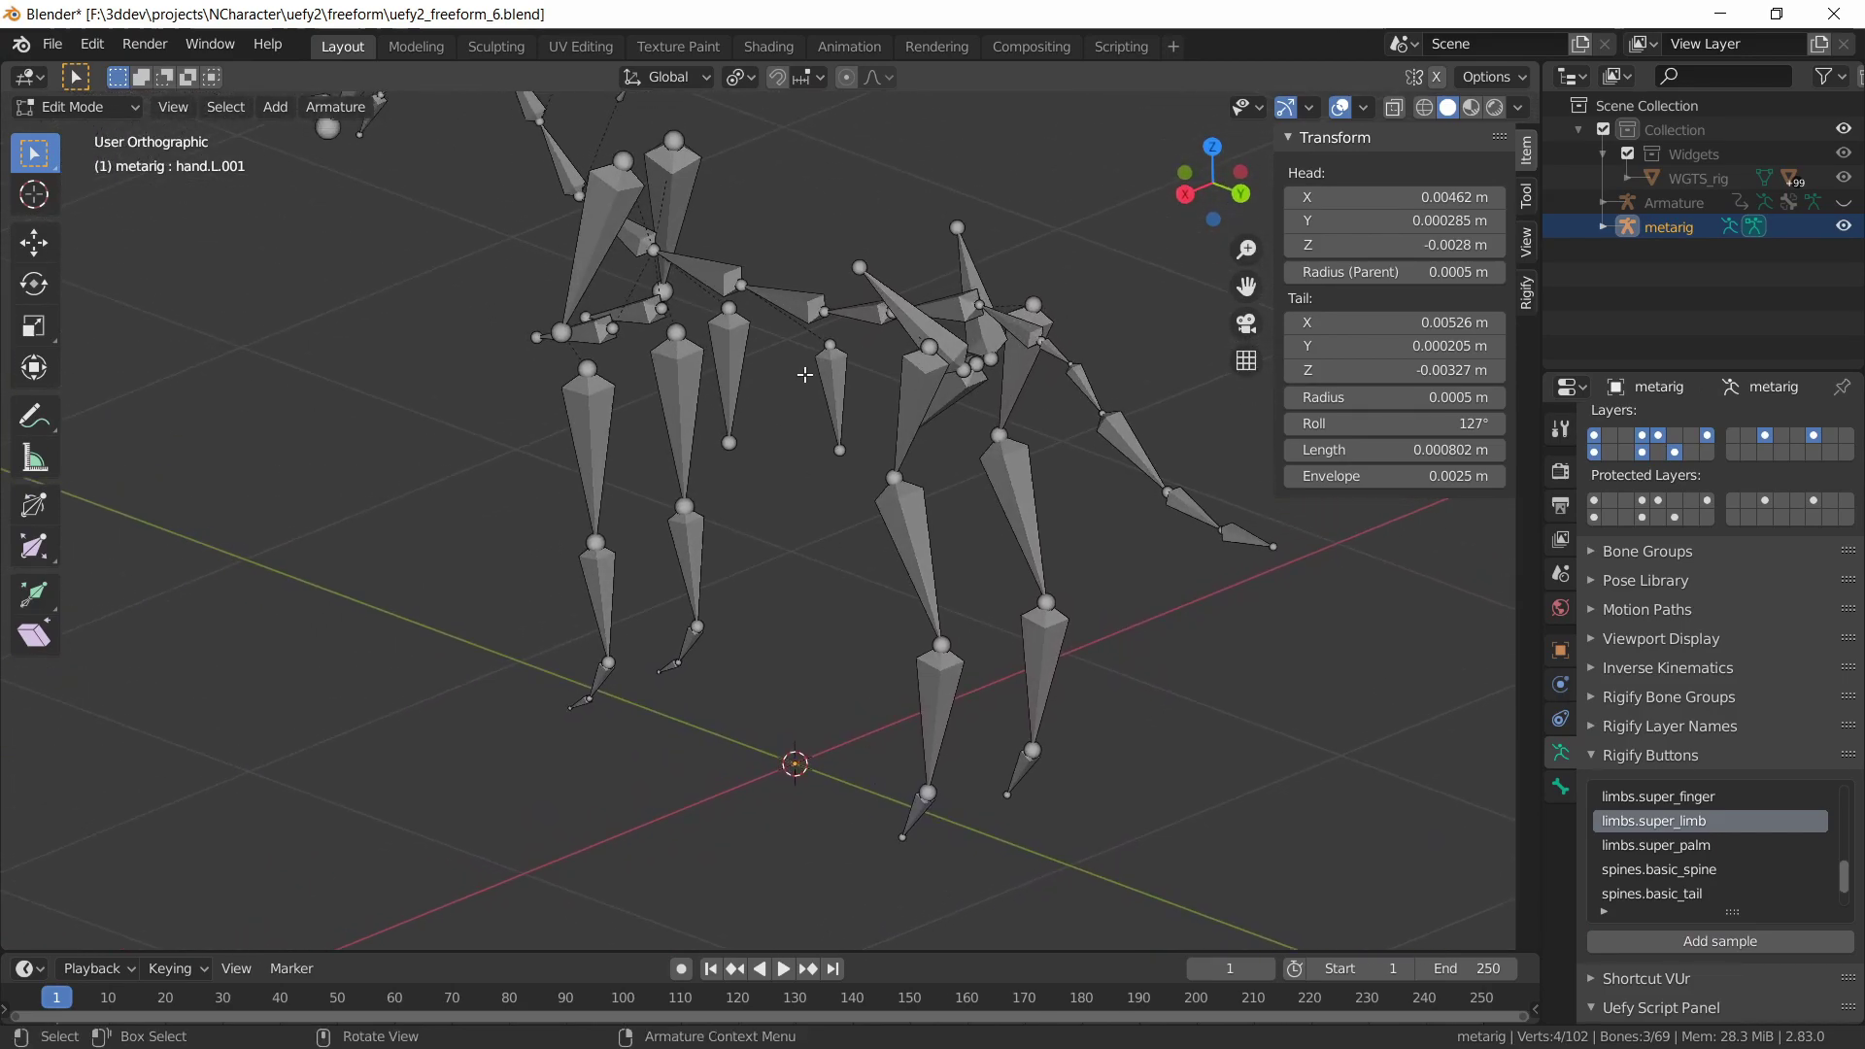
pyautogui.click(740, 77)
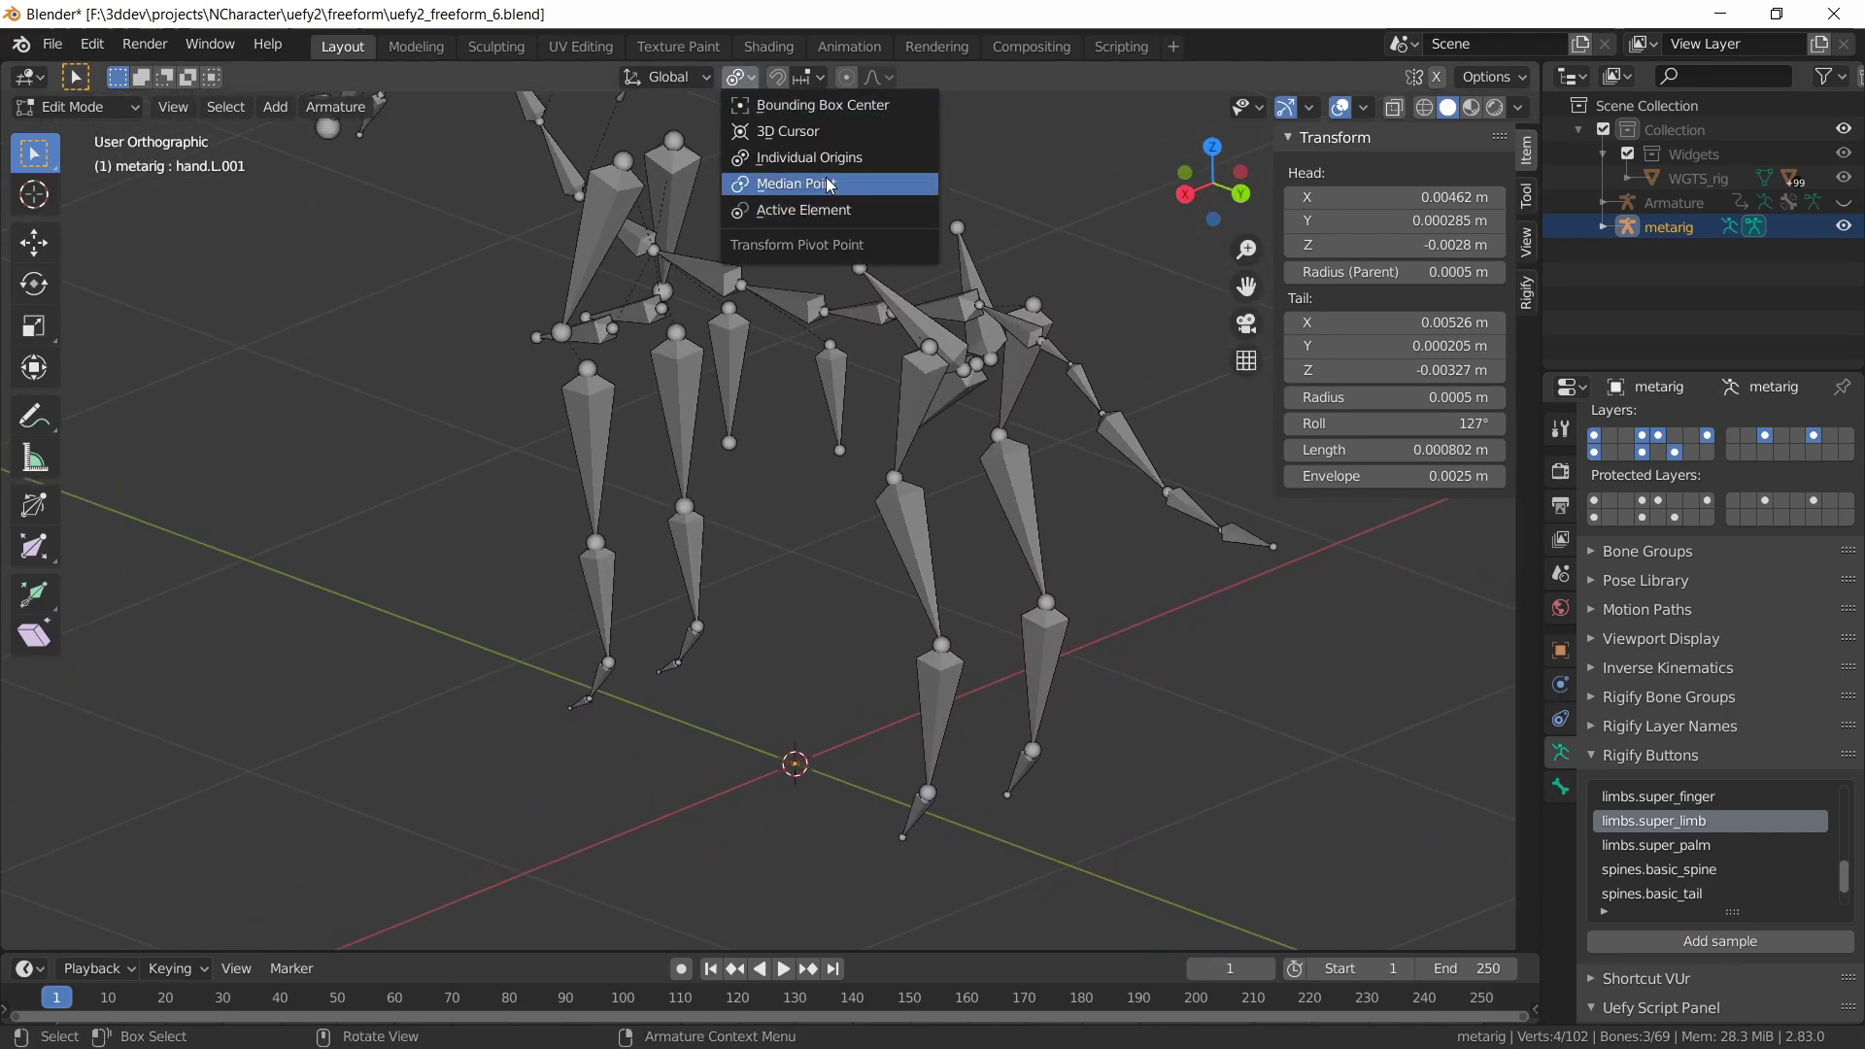
pyautogui.click(792, 185)
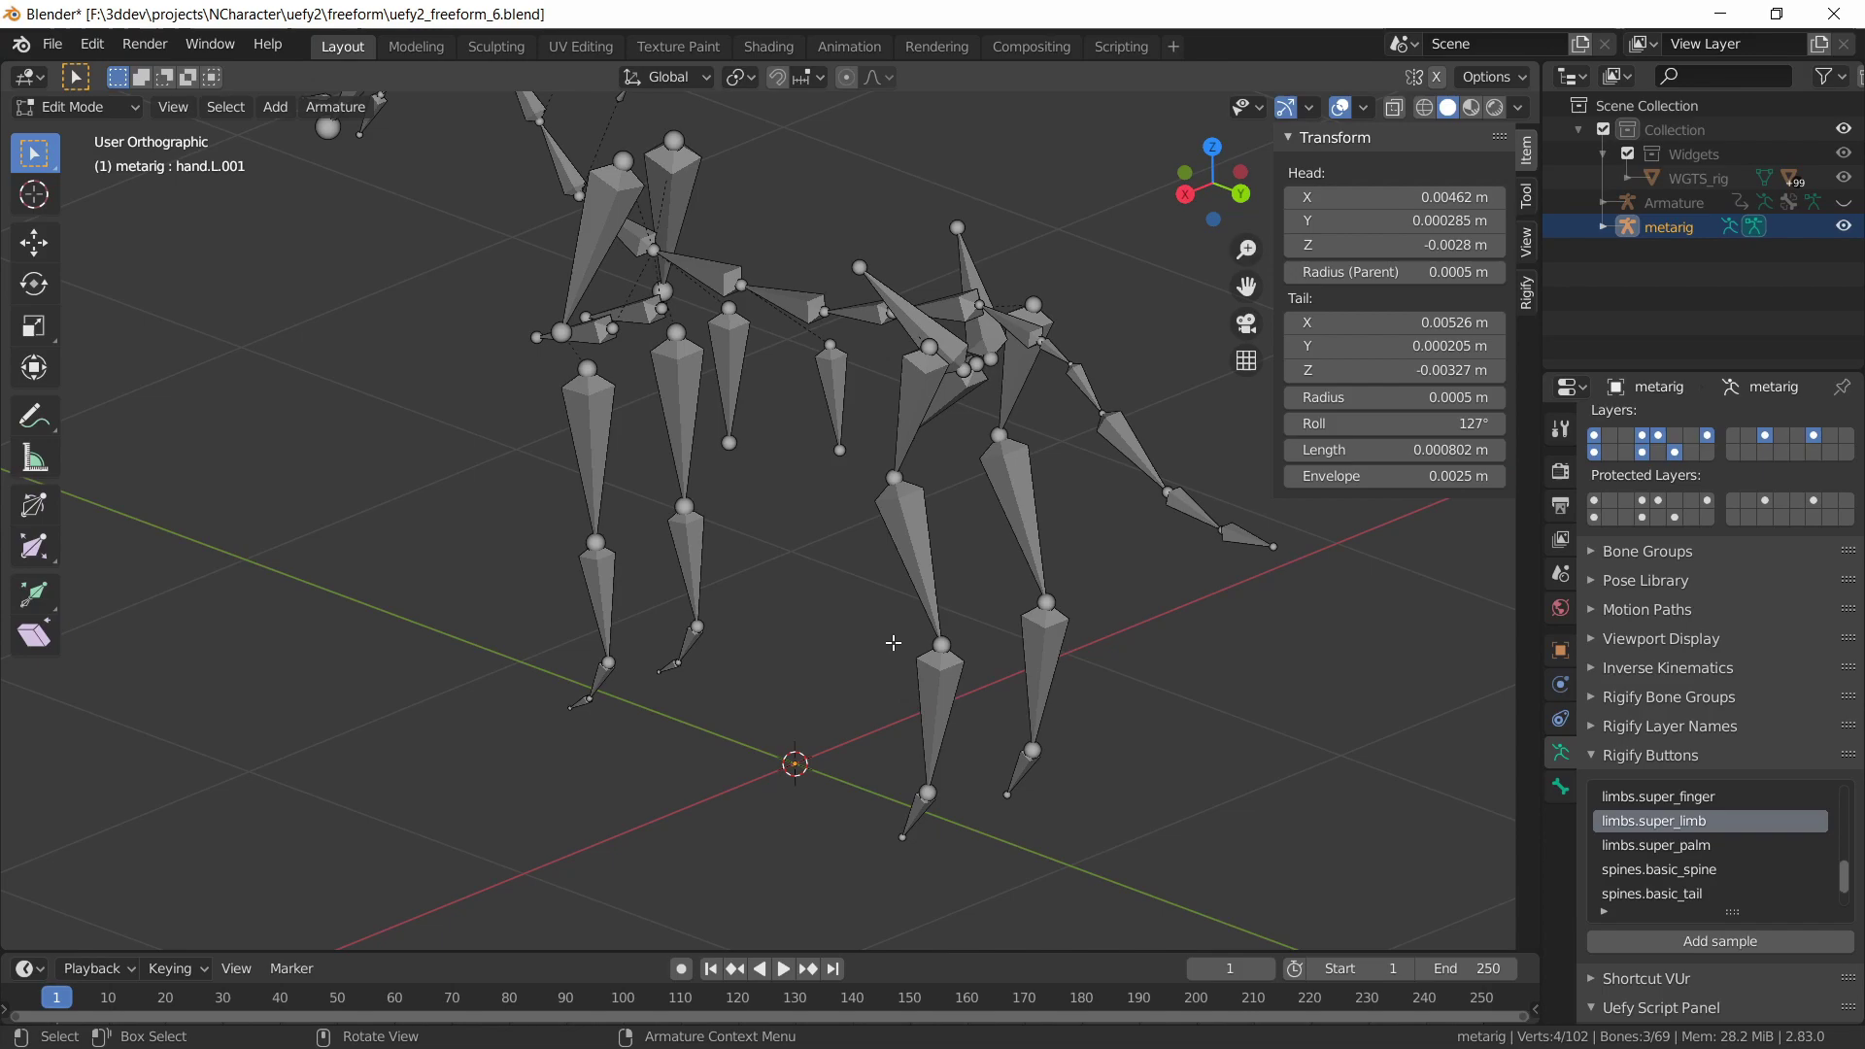
pyautogui.write('s100')
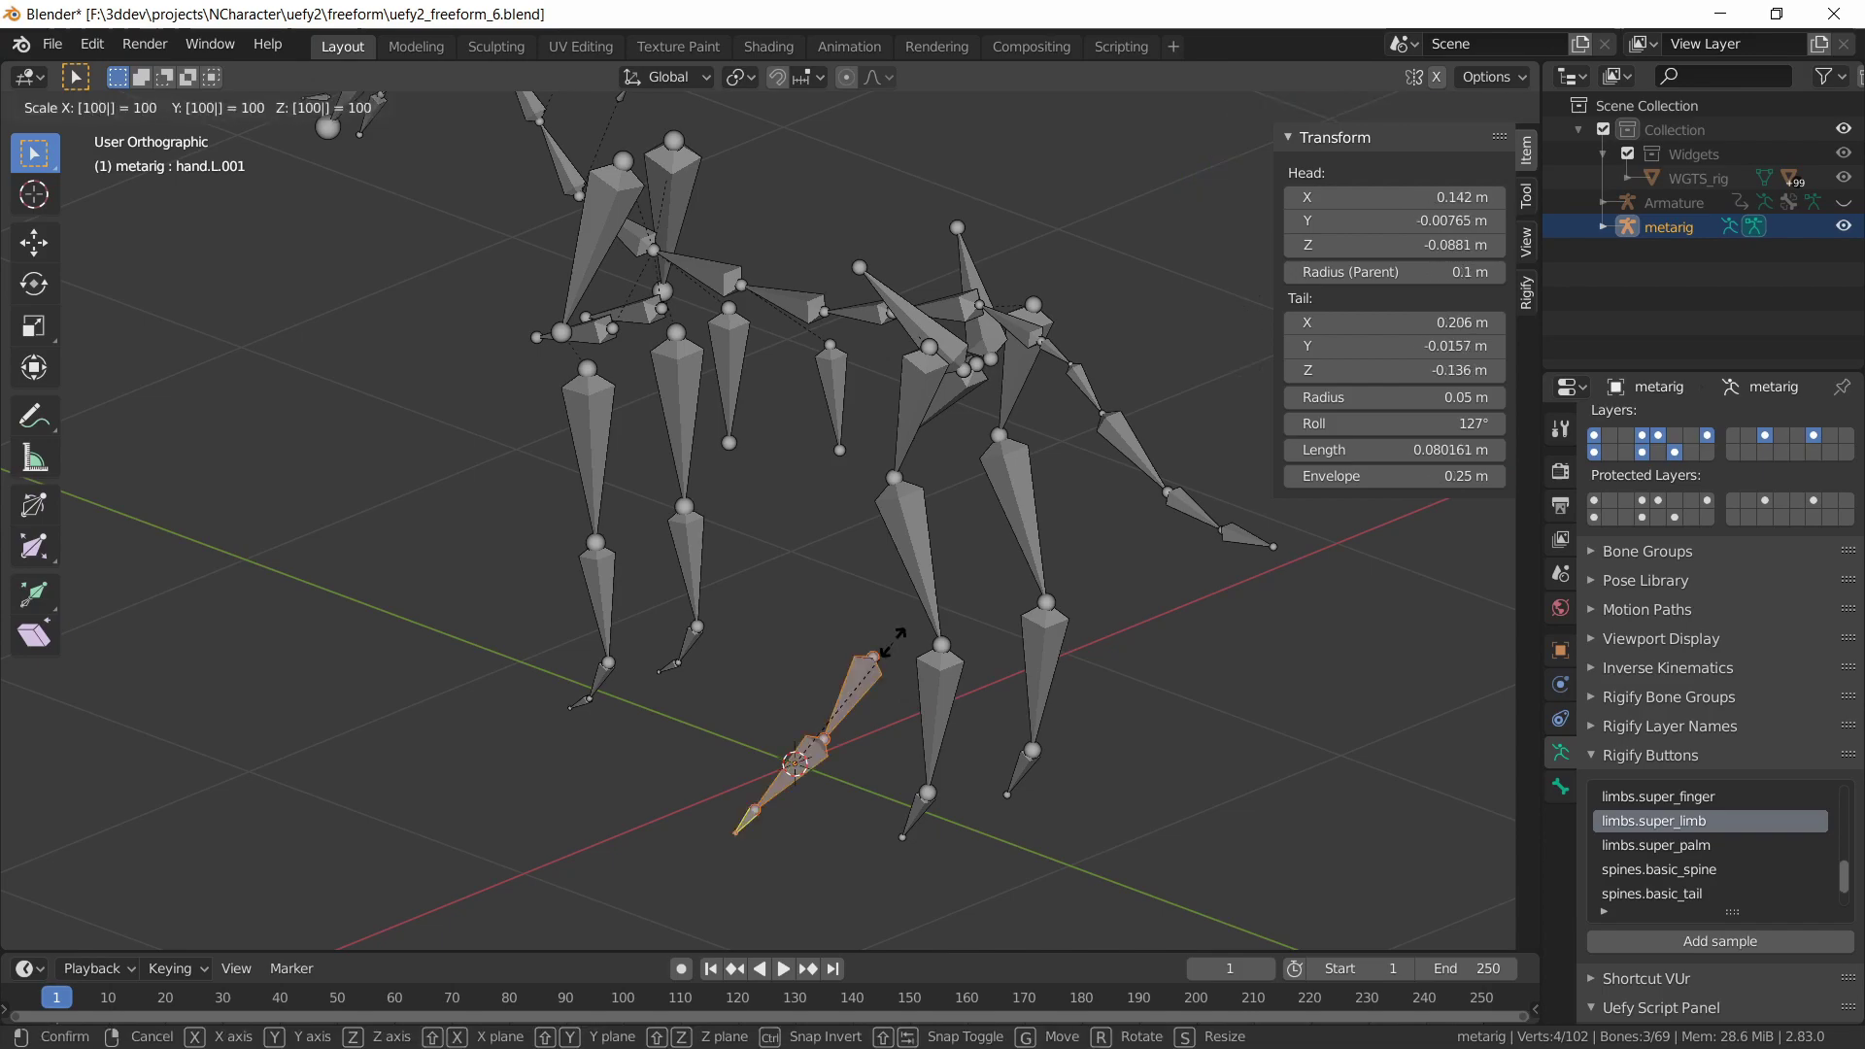
pyautogui.press('Return')
# Rotate the limb sample about the global X axis until its hand end points upward
pyautogui.moveTo(887, 645); pyautogui.dragTo(932, 751, button='middle')
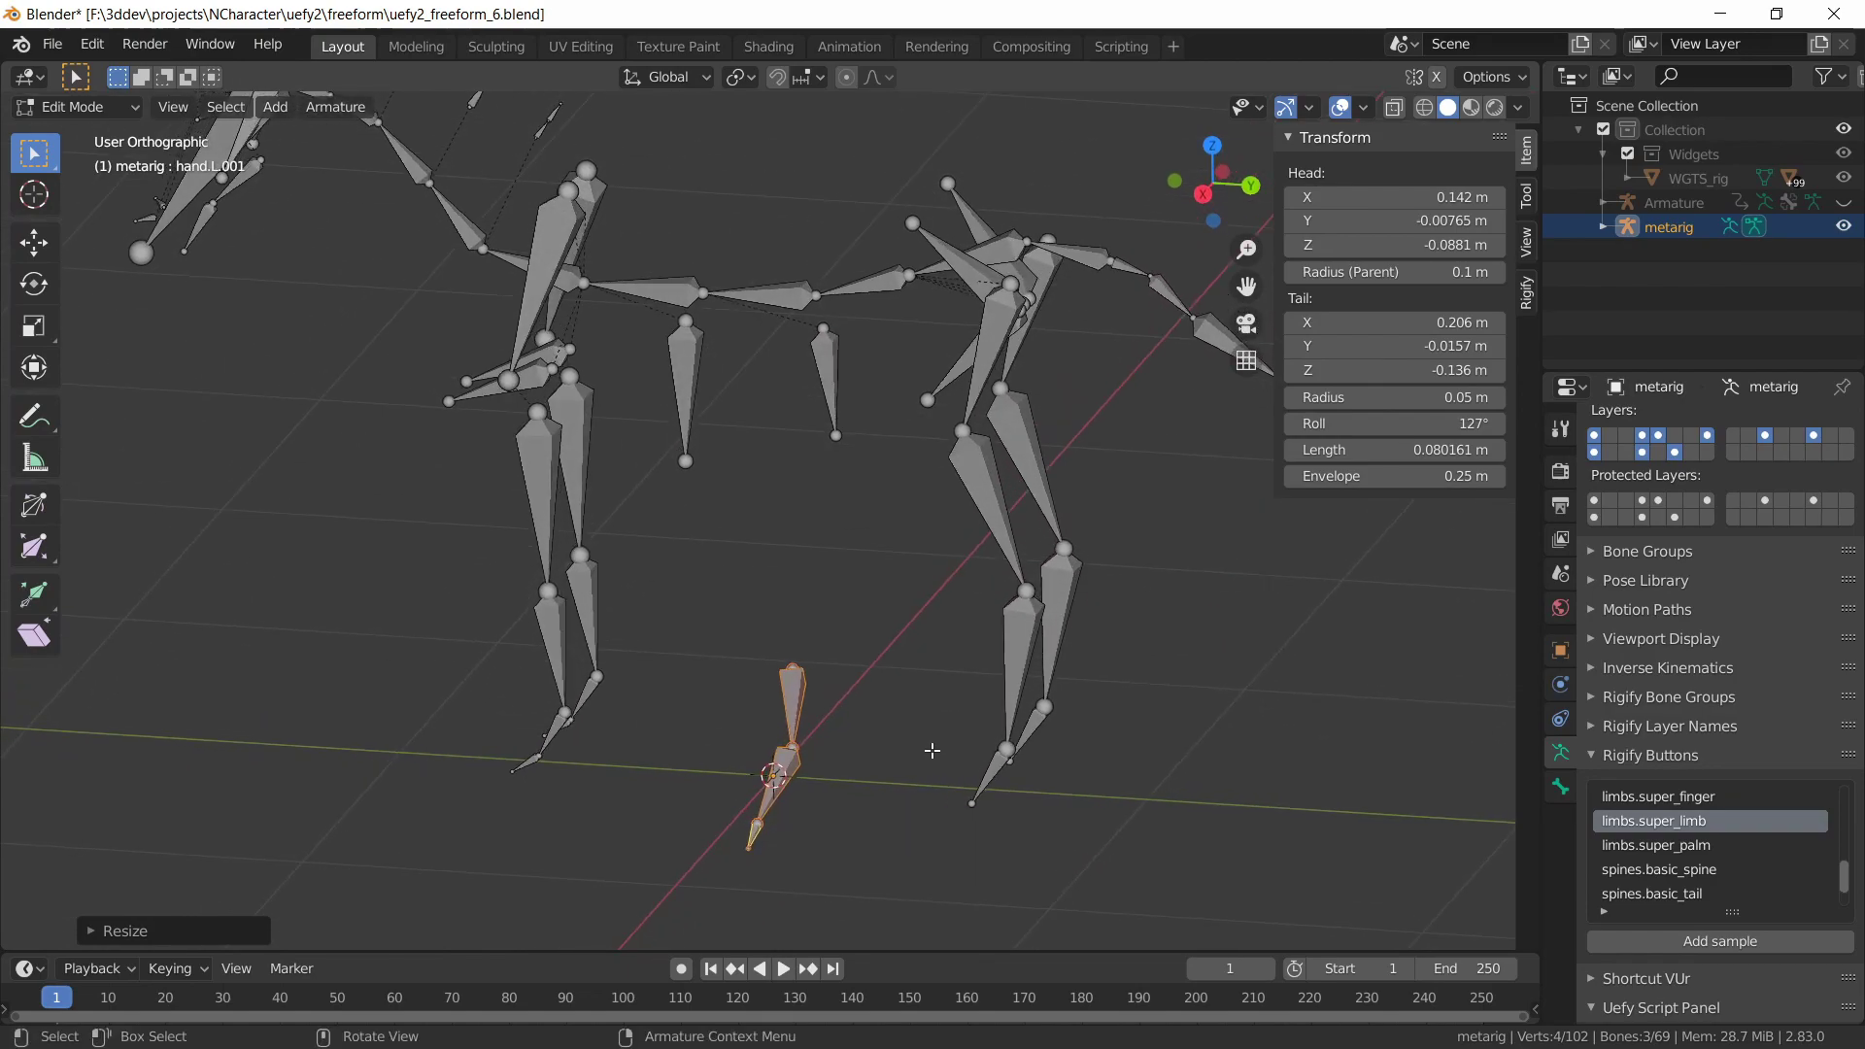
pyautogui.press('r')
pyautogui.press('x')
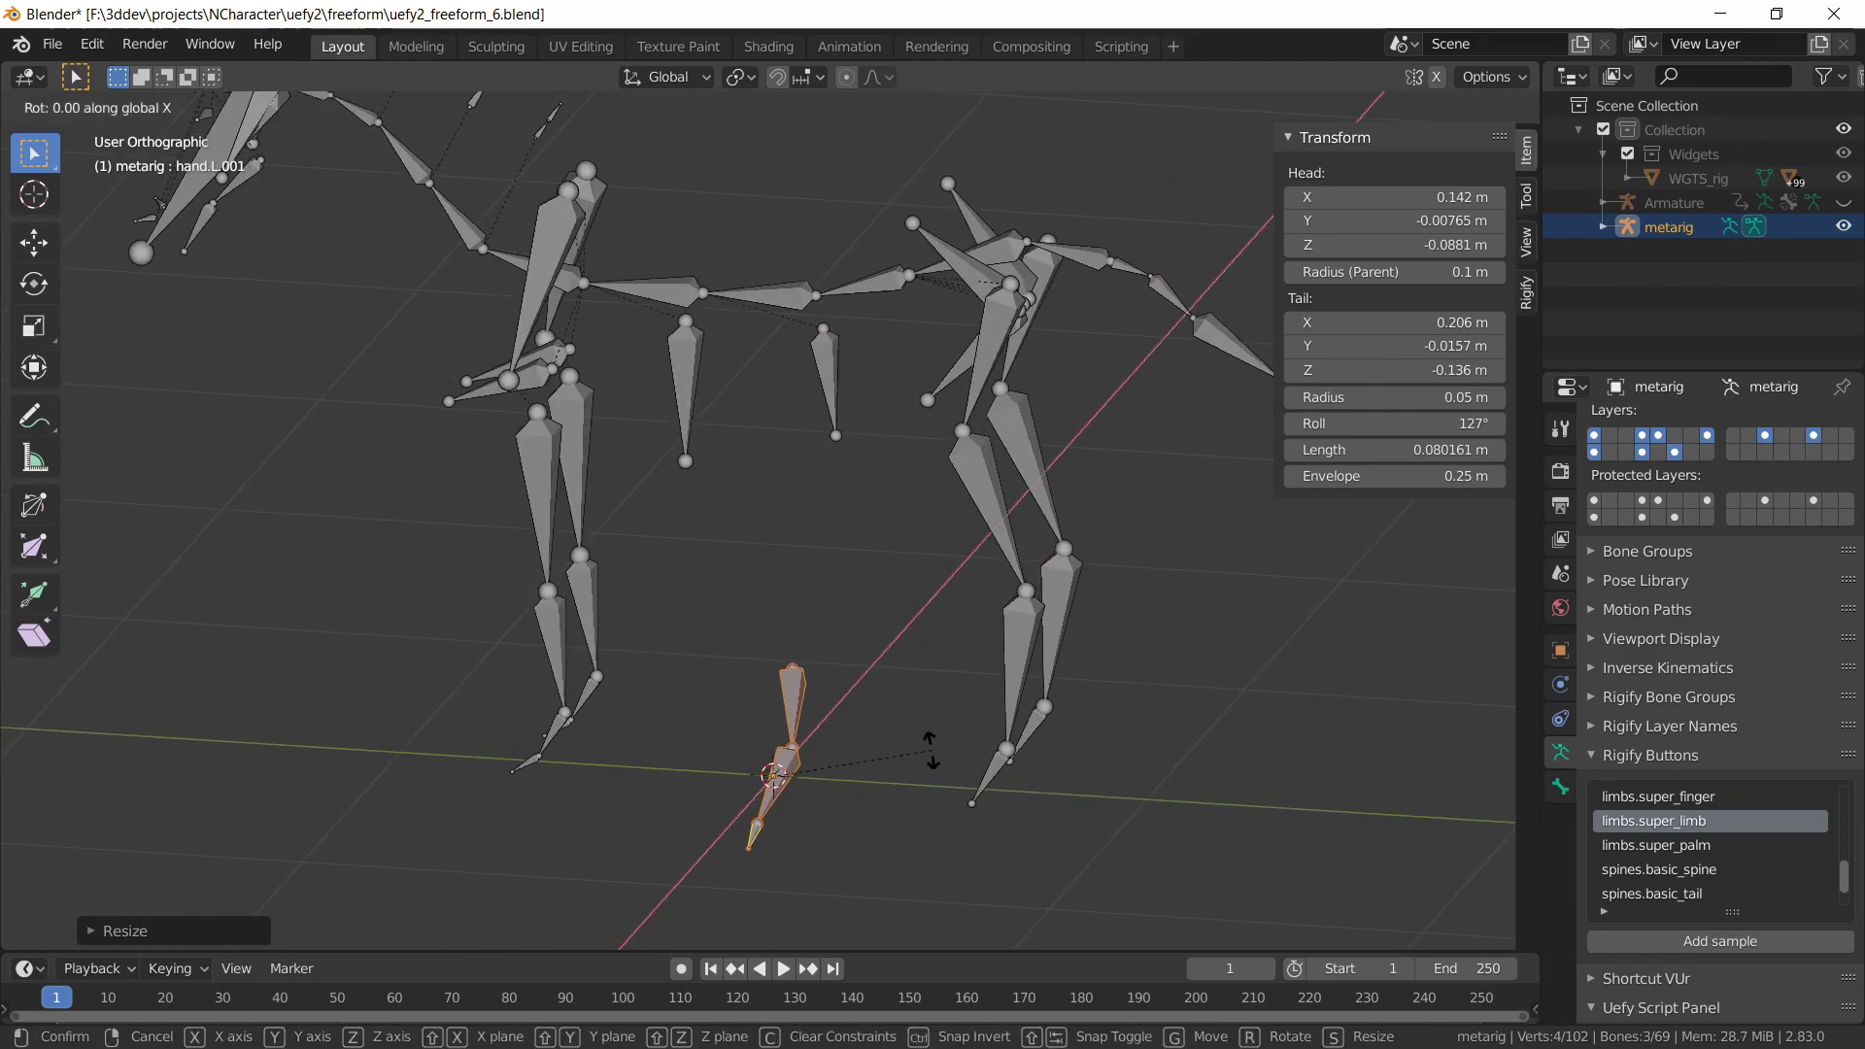
pyautogui.click(1204, 774)
# Raise the limb along Z until its hand bone's head is at about 1.9 m, and shift it sideways along X
pyautogui.moveTo(1160, 786); pyautogui.dragTo(987, 796, button='middle')
pyautogui.press('g')
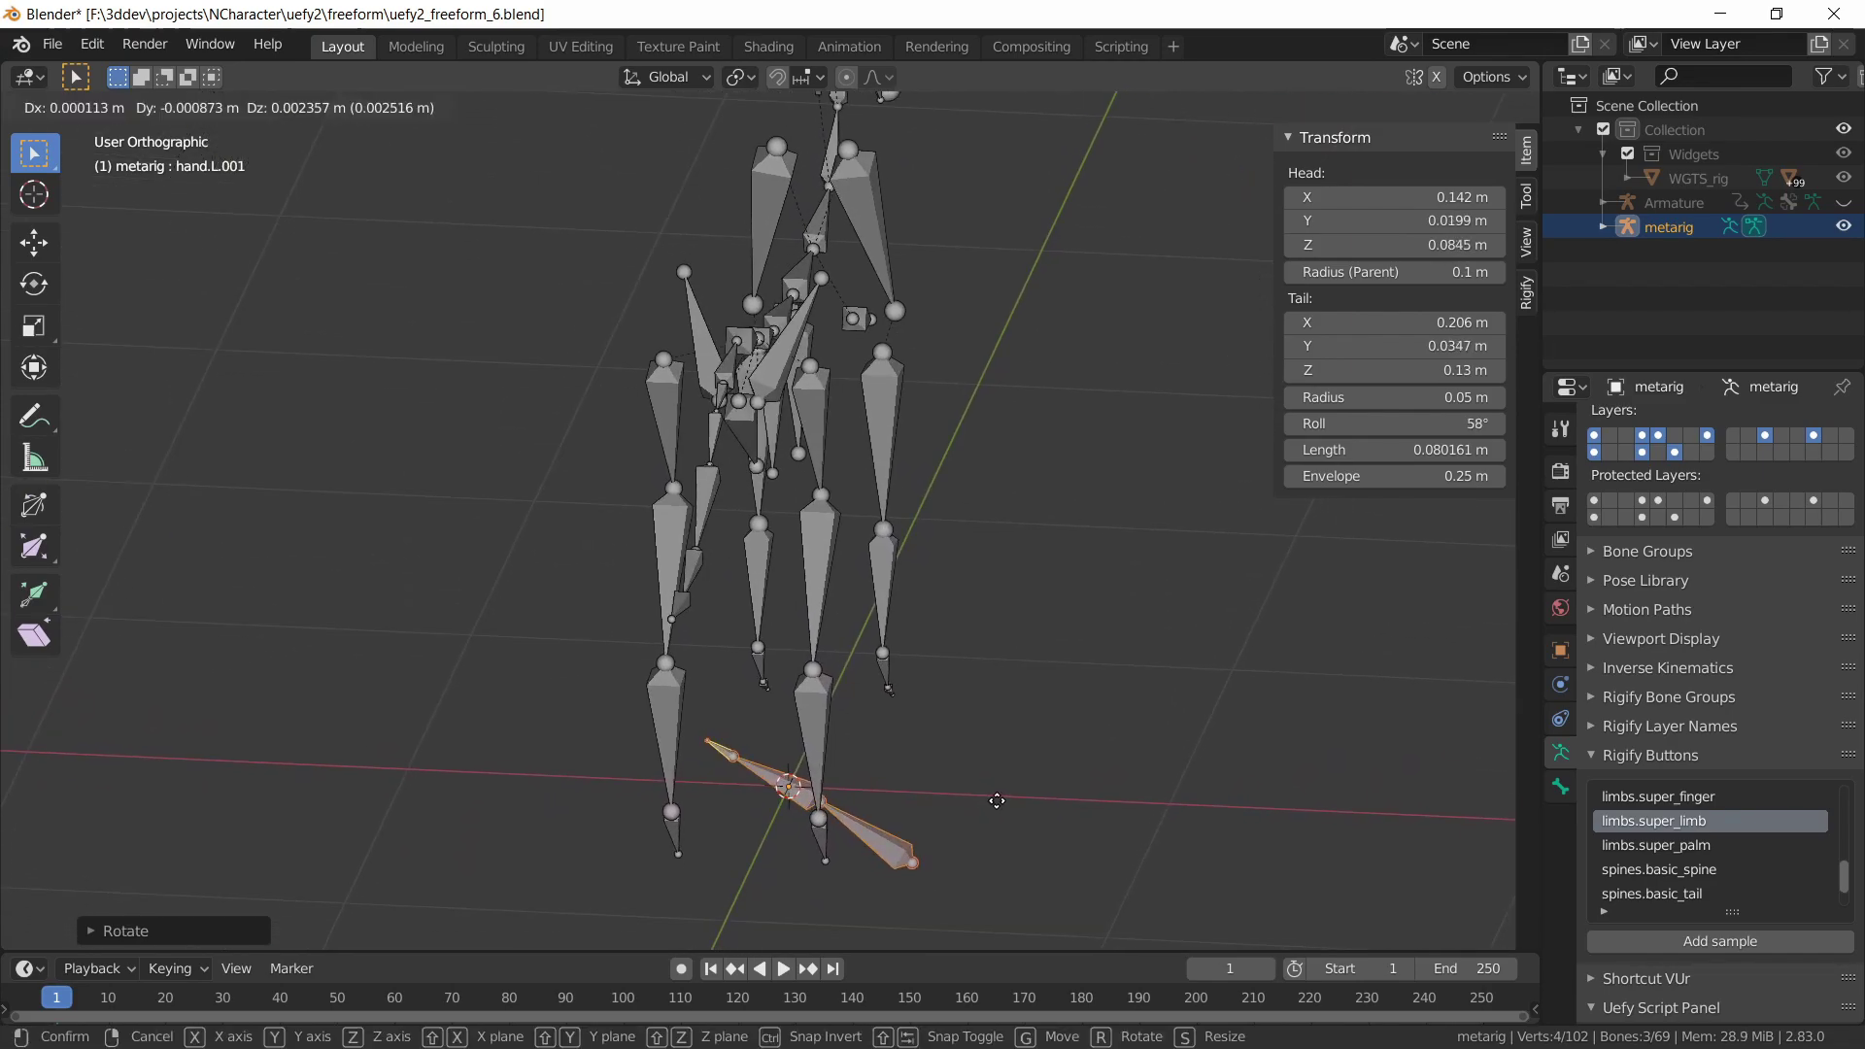
pyautogui.press('z')
pyautogui.click(896, 151)
pyautogui.moveTo(897, 151); pyautogui.dragTo(999, 462, button='middle')
pyautogui.press('g')
pyautogui.press('x')
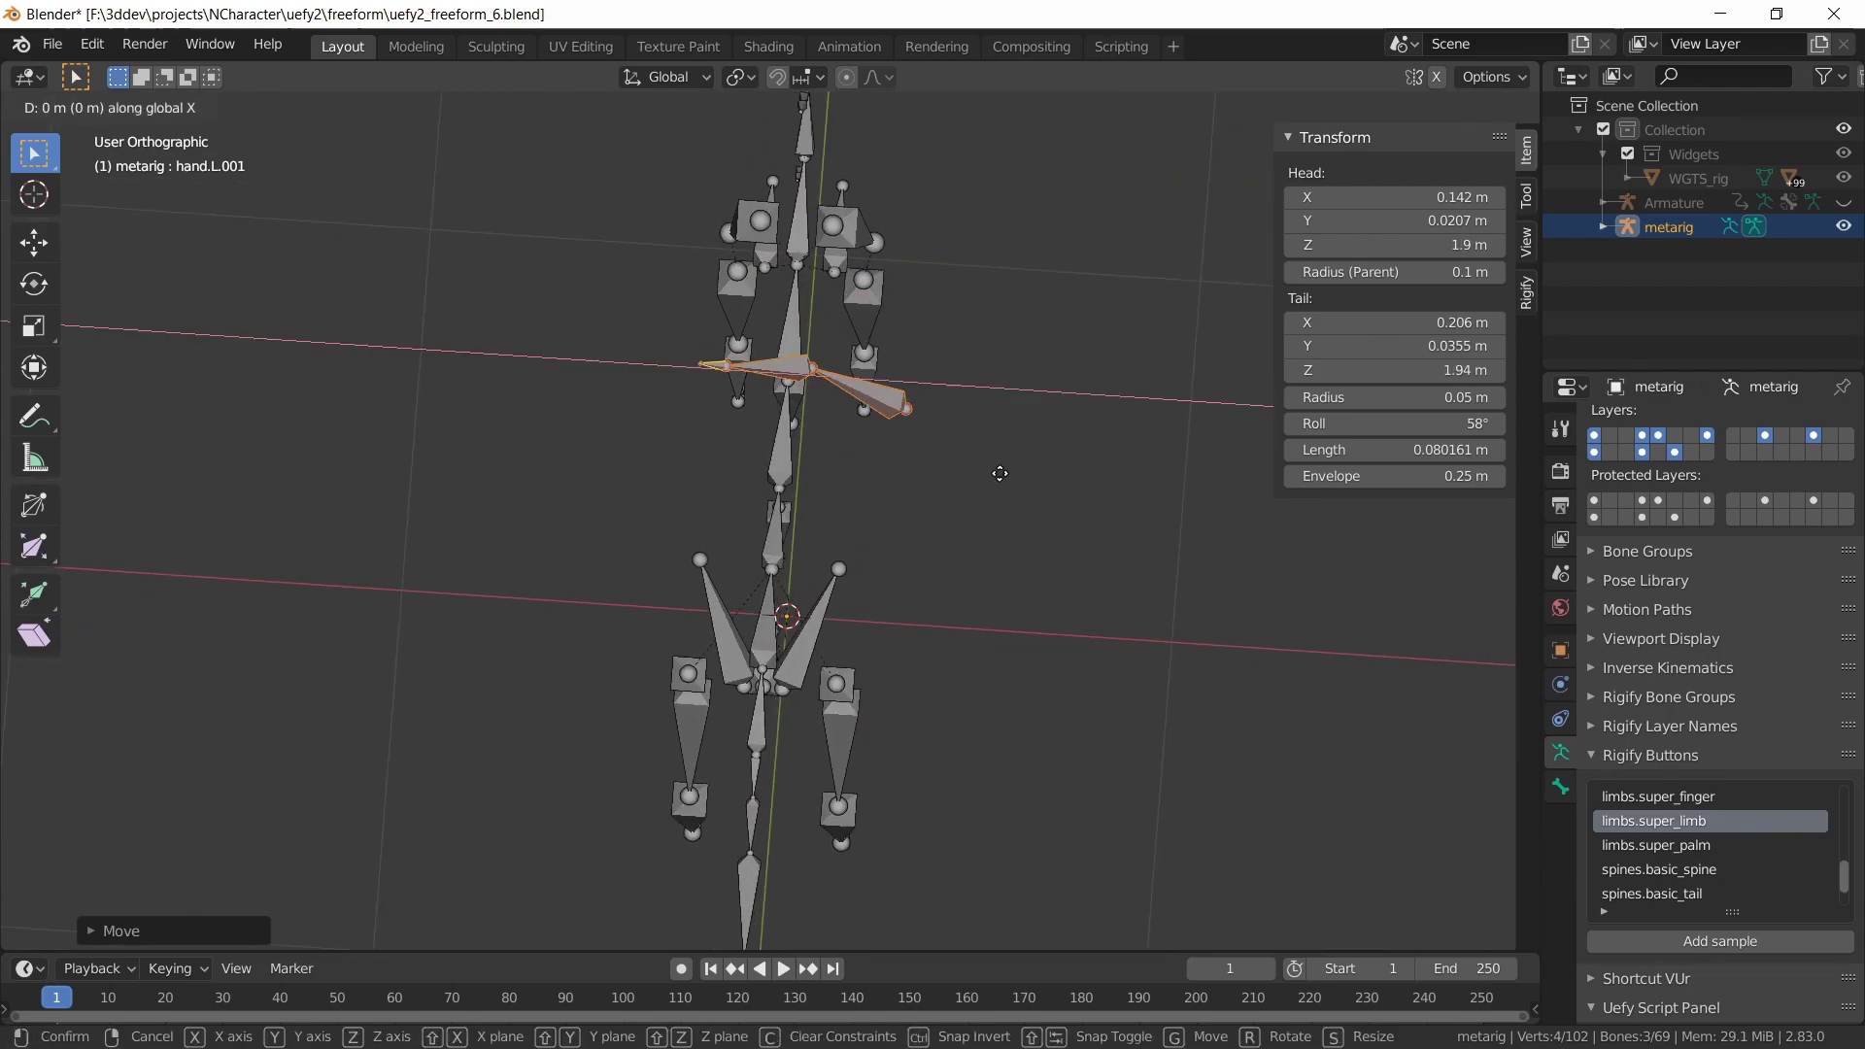
pyautogui.click(806, 466)
# Move the limb freely beside the horse's back, placing the hand bone's head at about X 0.595, Y -0.115, Z 1.72 m
pyautogui.moveTo(806, 466); pyautogui.dragTo(871, 761, button='middle')
pyautogui.press('g')
pyautogui.click(661, 544)
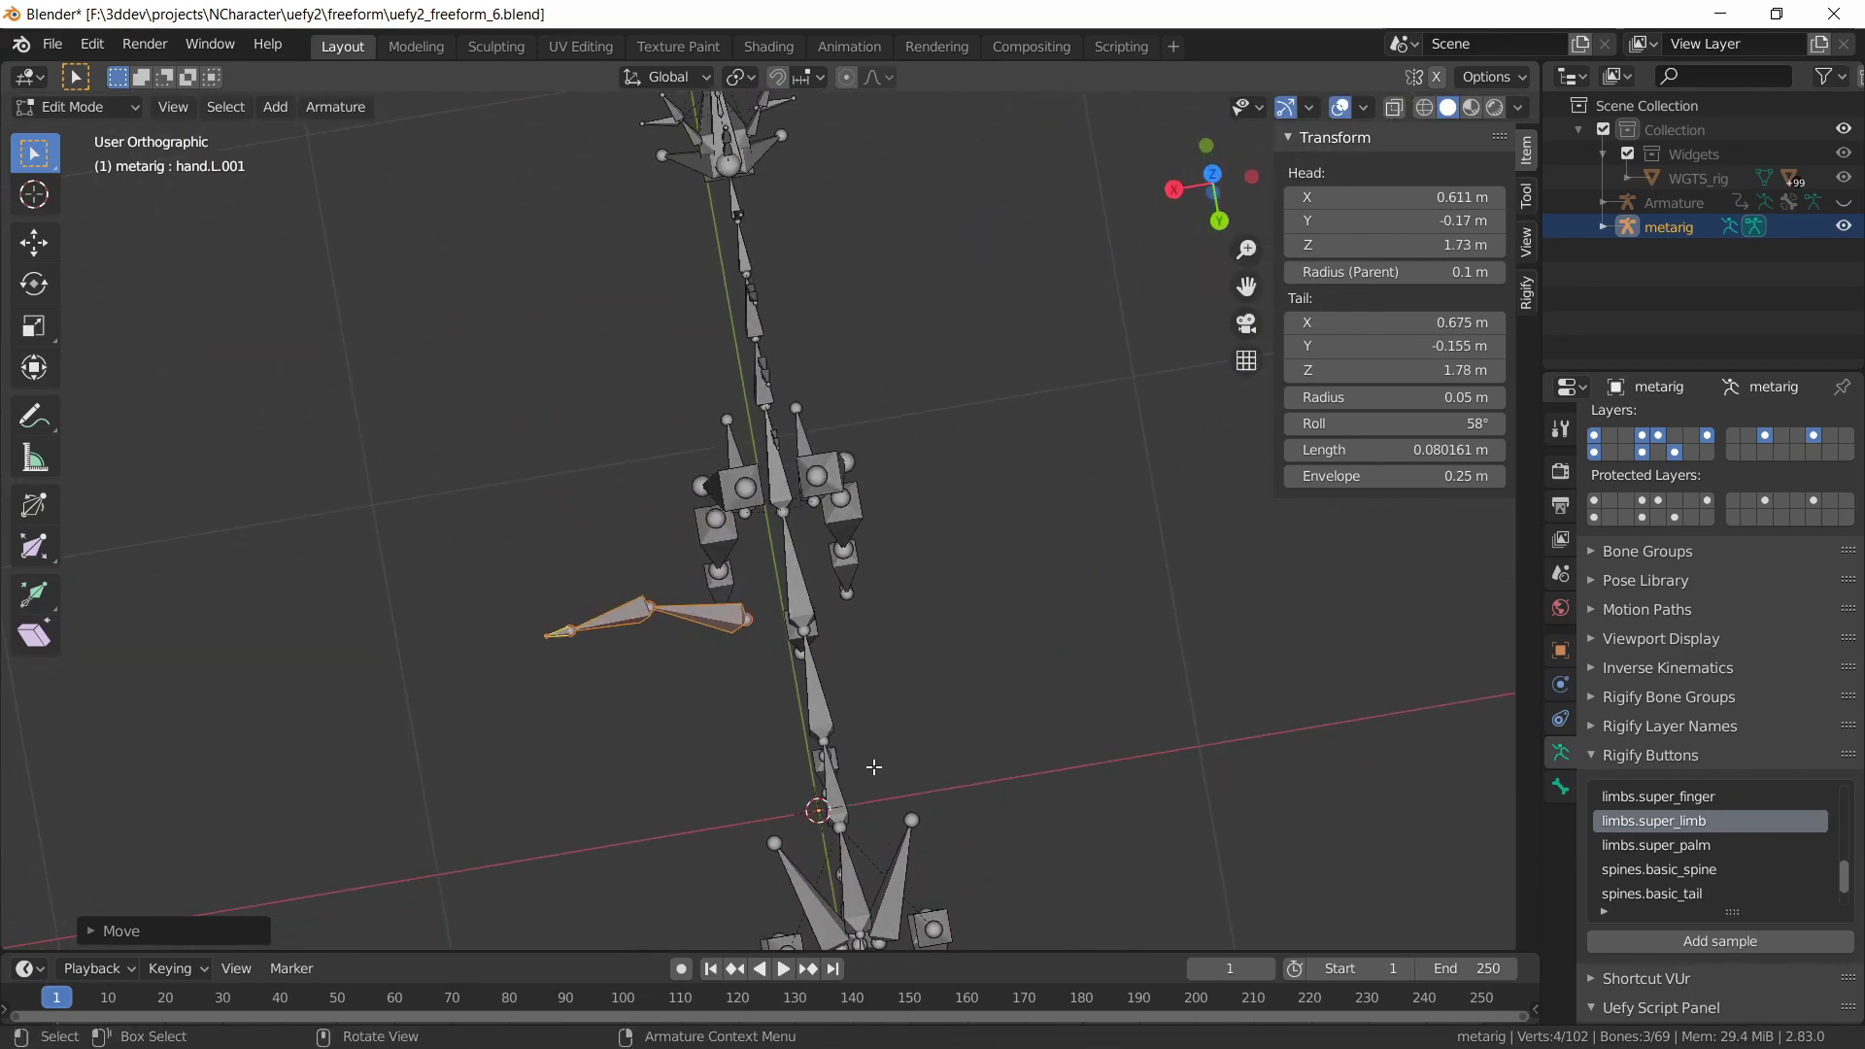
pyautogui.press('g')
pyautogui.click(737, 679)
pyautogui.moveTo(737, 679); pyautogui.dragTo(569, 475, button='middle')
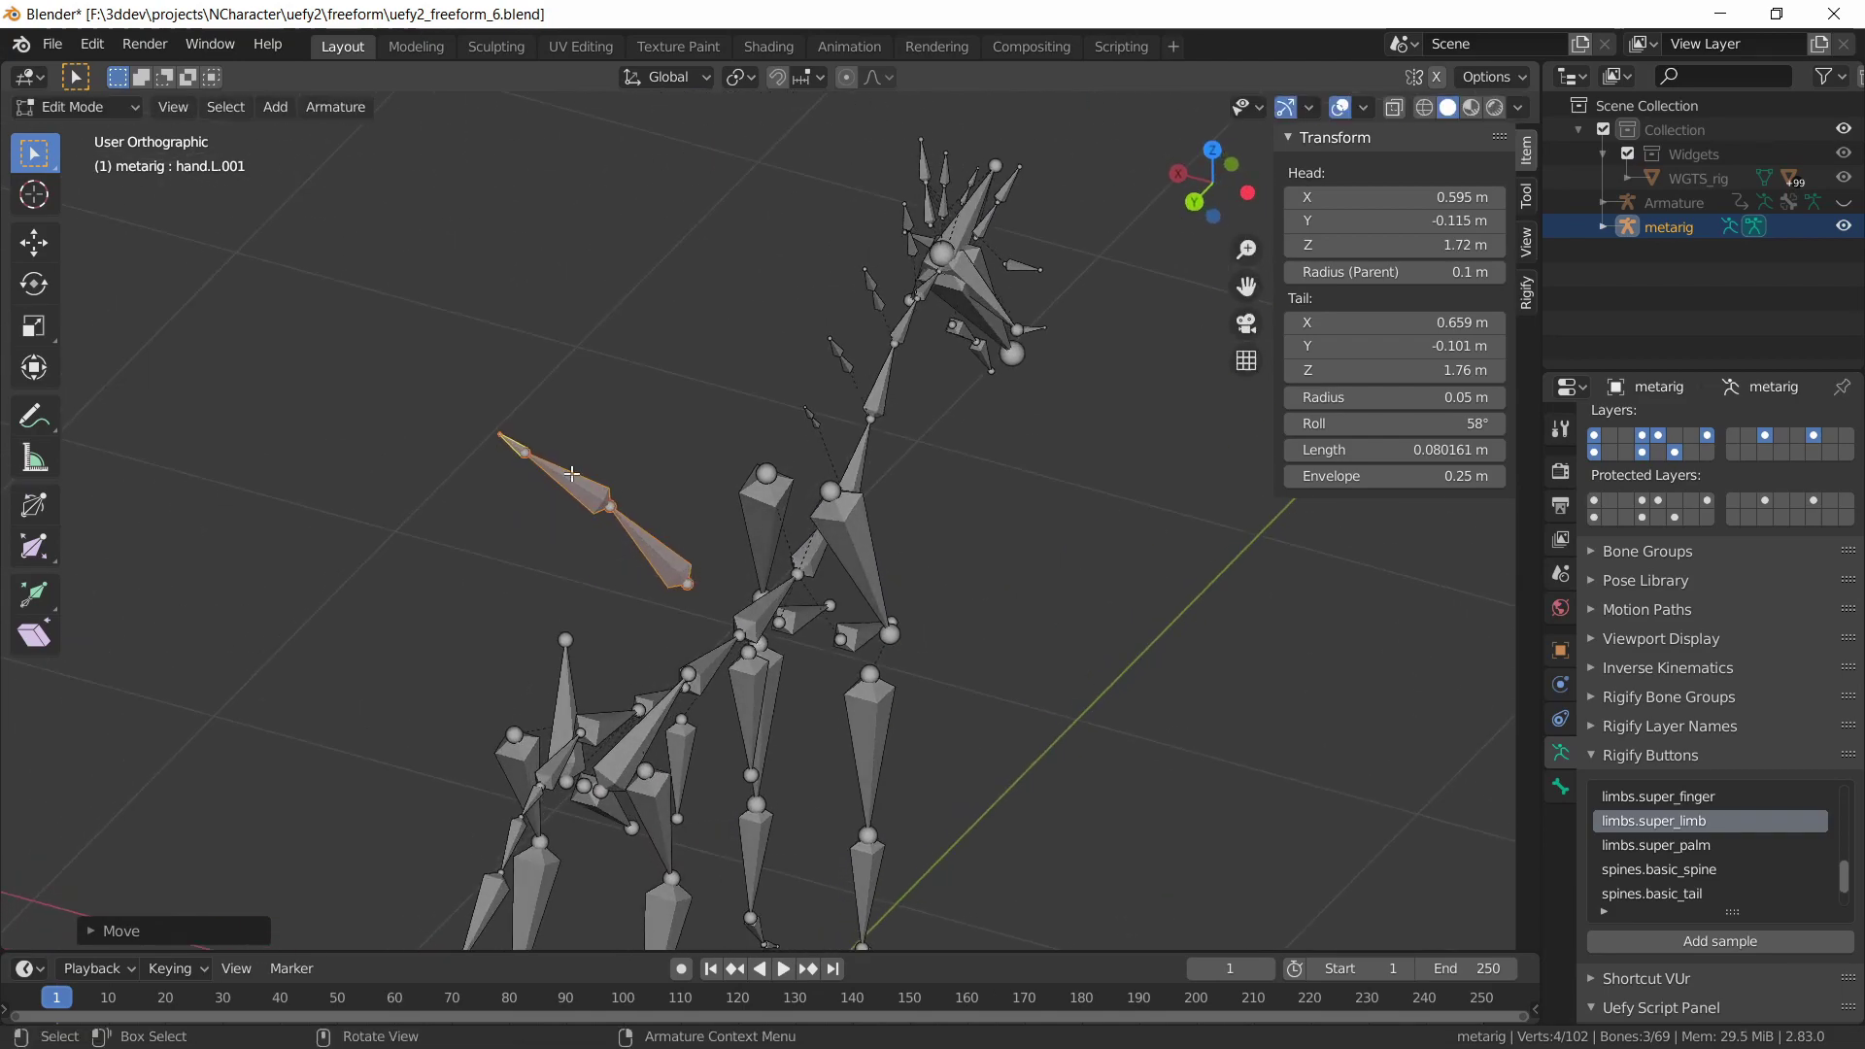
# Lengthen the limb's upper arm to about 0.43 m and its forearm to about 0.35 m by moving their outer joints outward
pyautogui.click(563, 475)
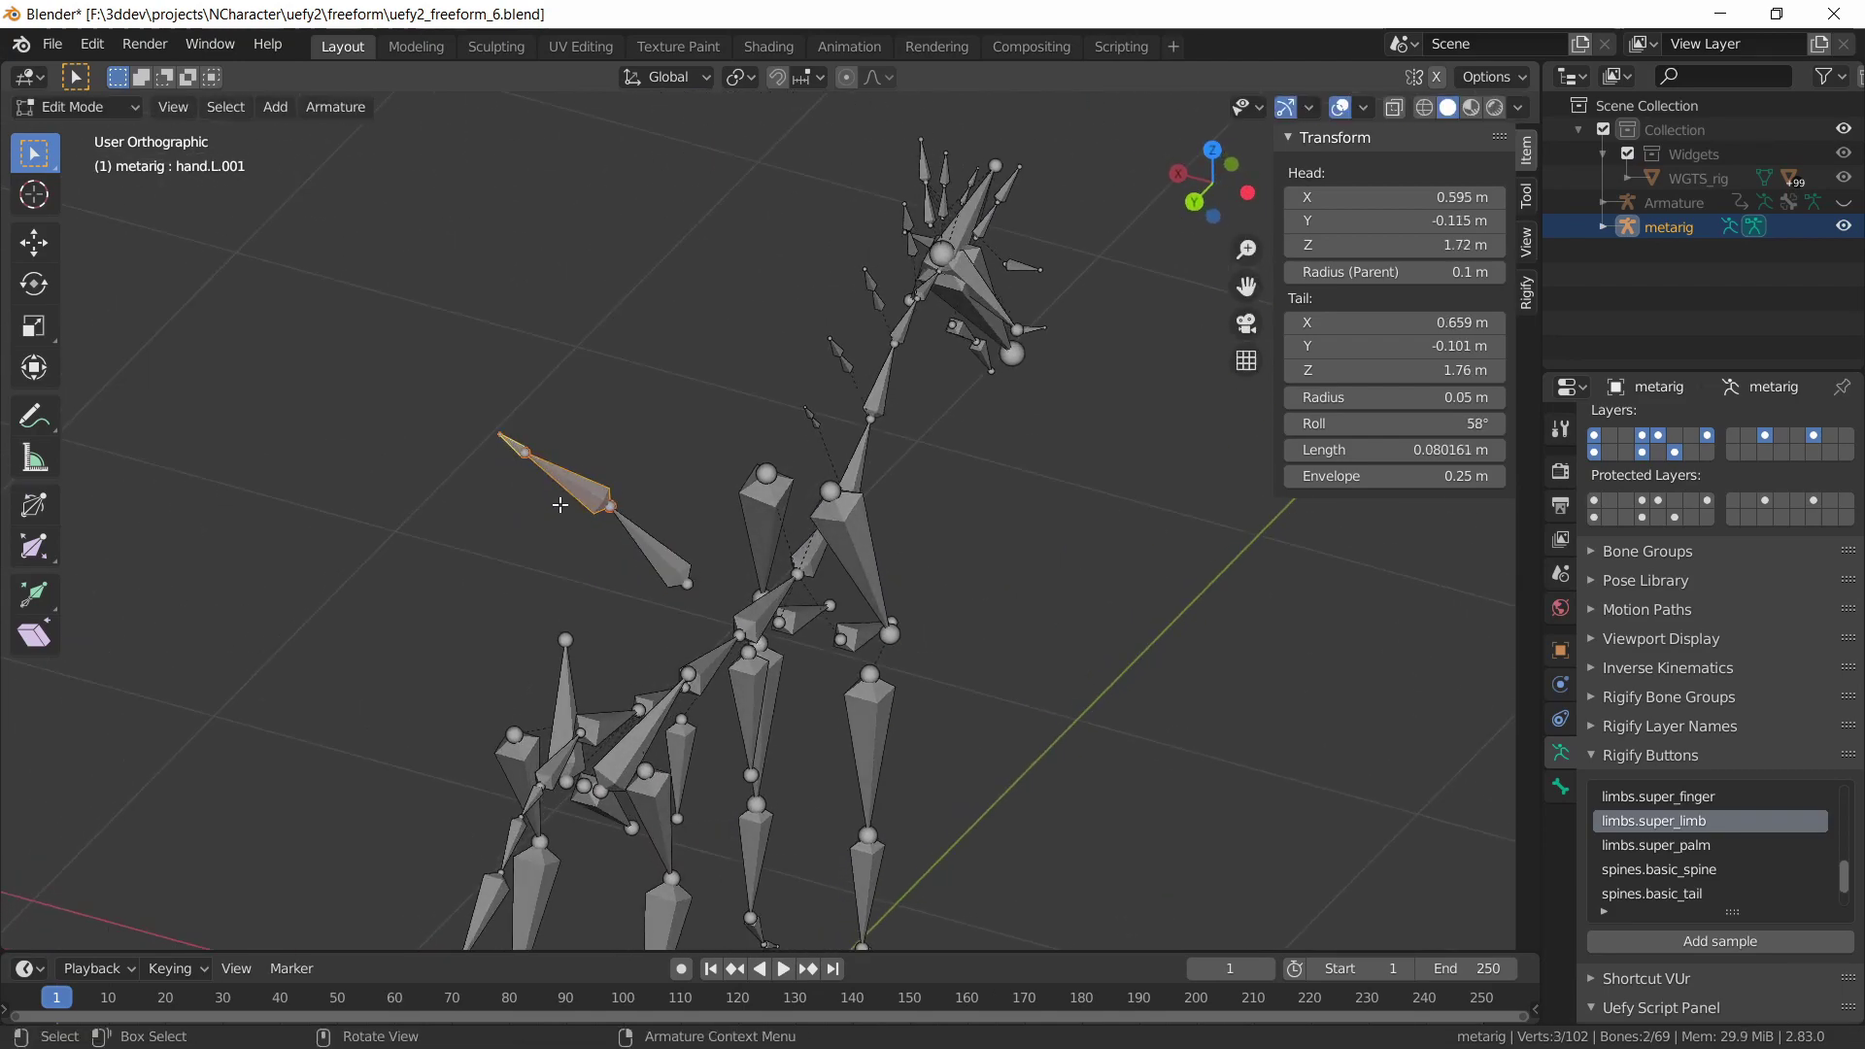
pyautogui.press('g')
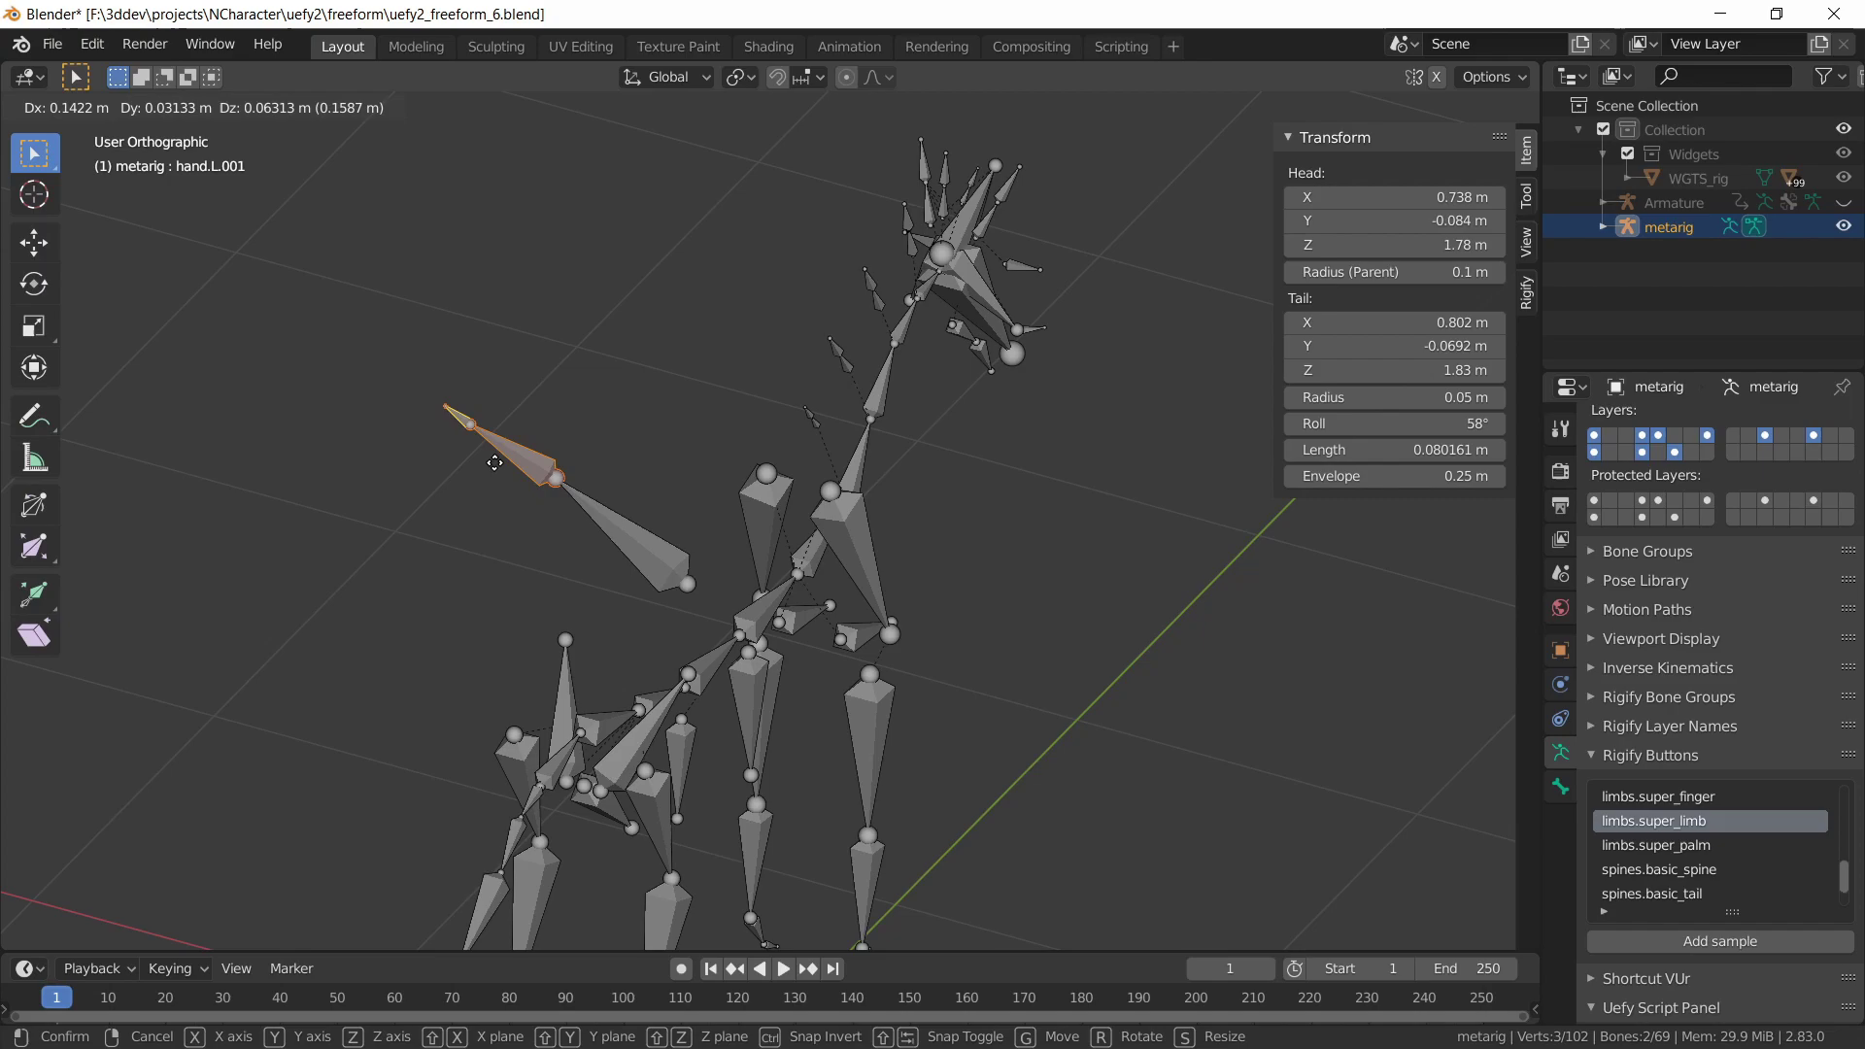
pyautogui.click(505, 463)
pyautogui.click(462, 417)
pyautogui.press('g')
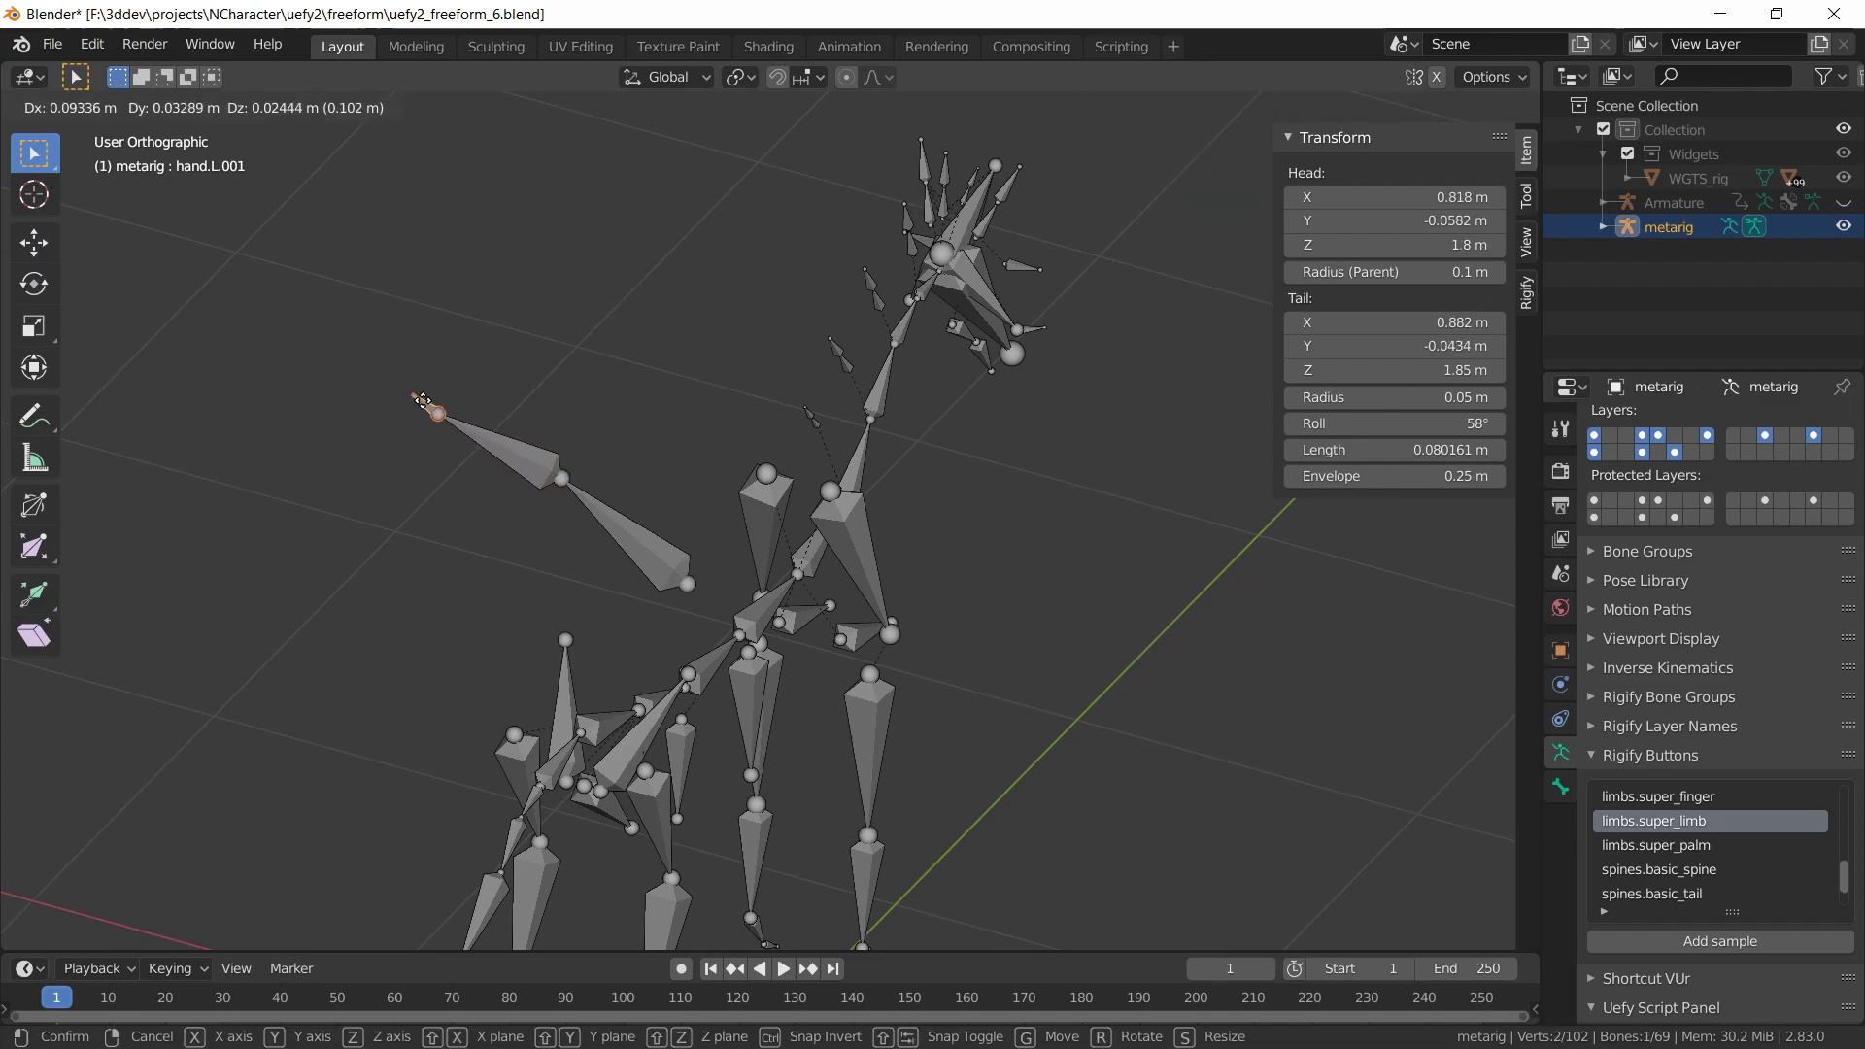
pyautogui.click(406, 392)
# Pull the tip of the limb's hand bone outward to make the bone about 0.19 m long
pyautogui.click(405, 391)
pyautogui.press('g')
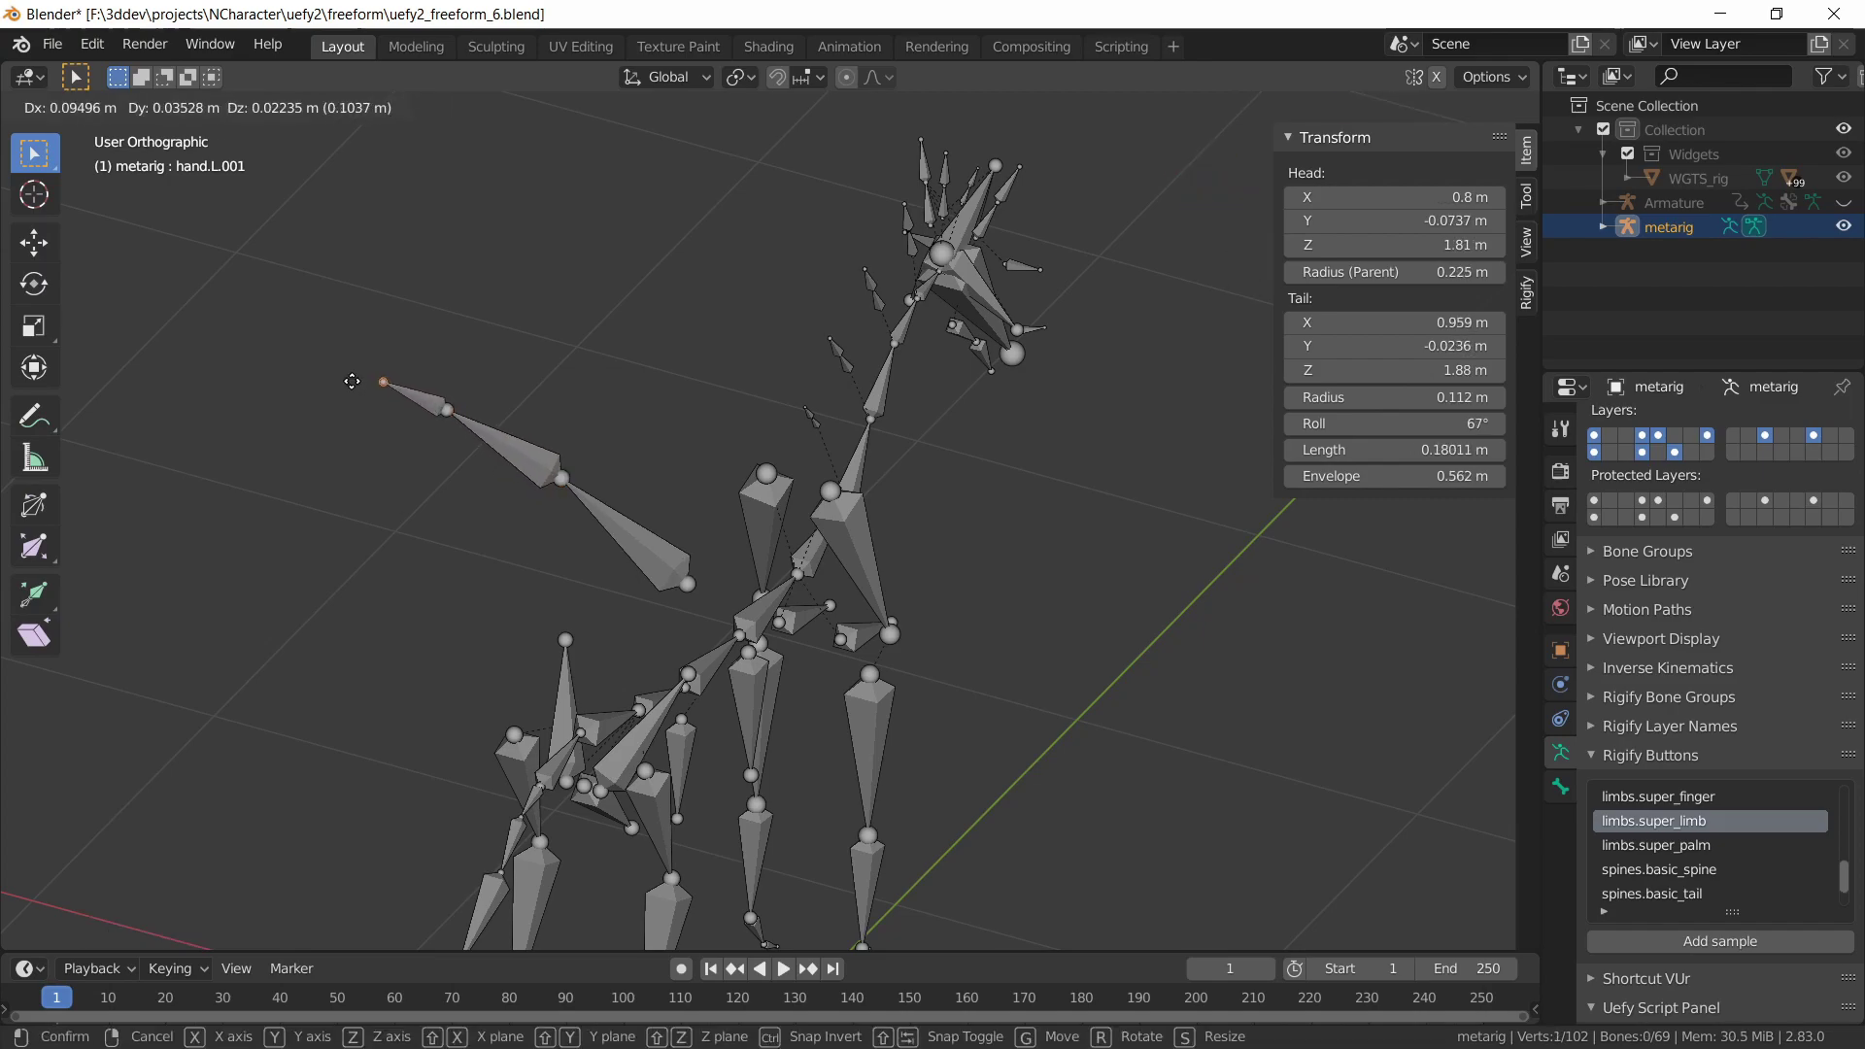
pyautogui.click(364, 382)
# Move all three limb bones until the upper arm's head is at about X 0.22, Y -0.152, Z 1.47 m, and save the file
pyautogui.moveTo(364, 383); pyautogui.dragTo(544, 524, button='middle')
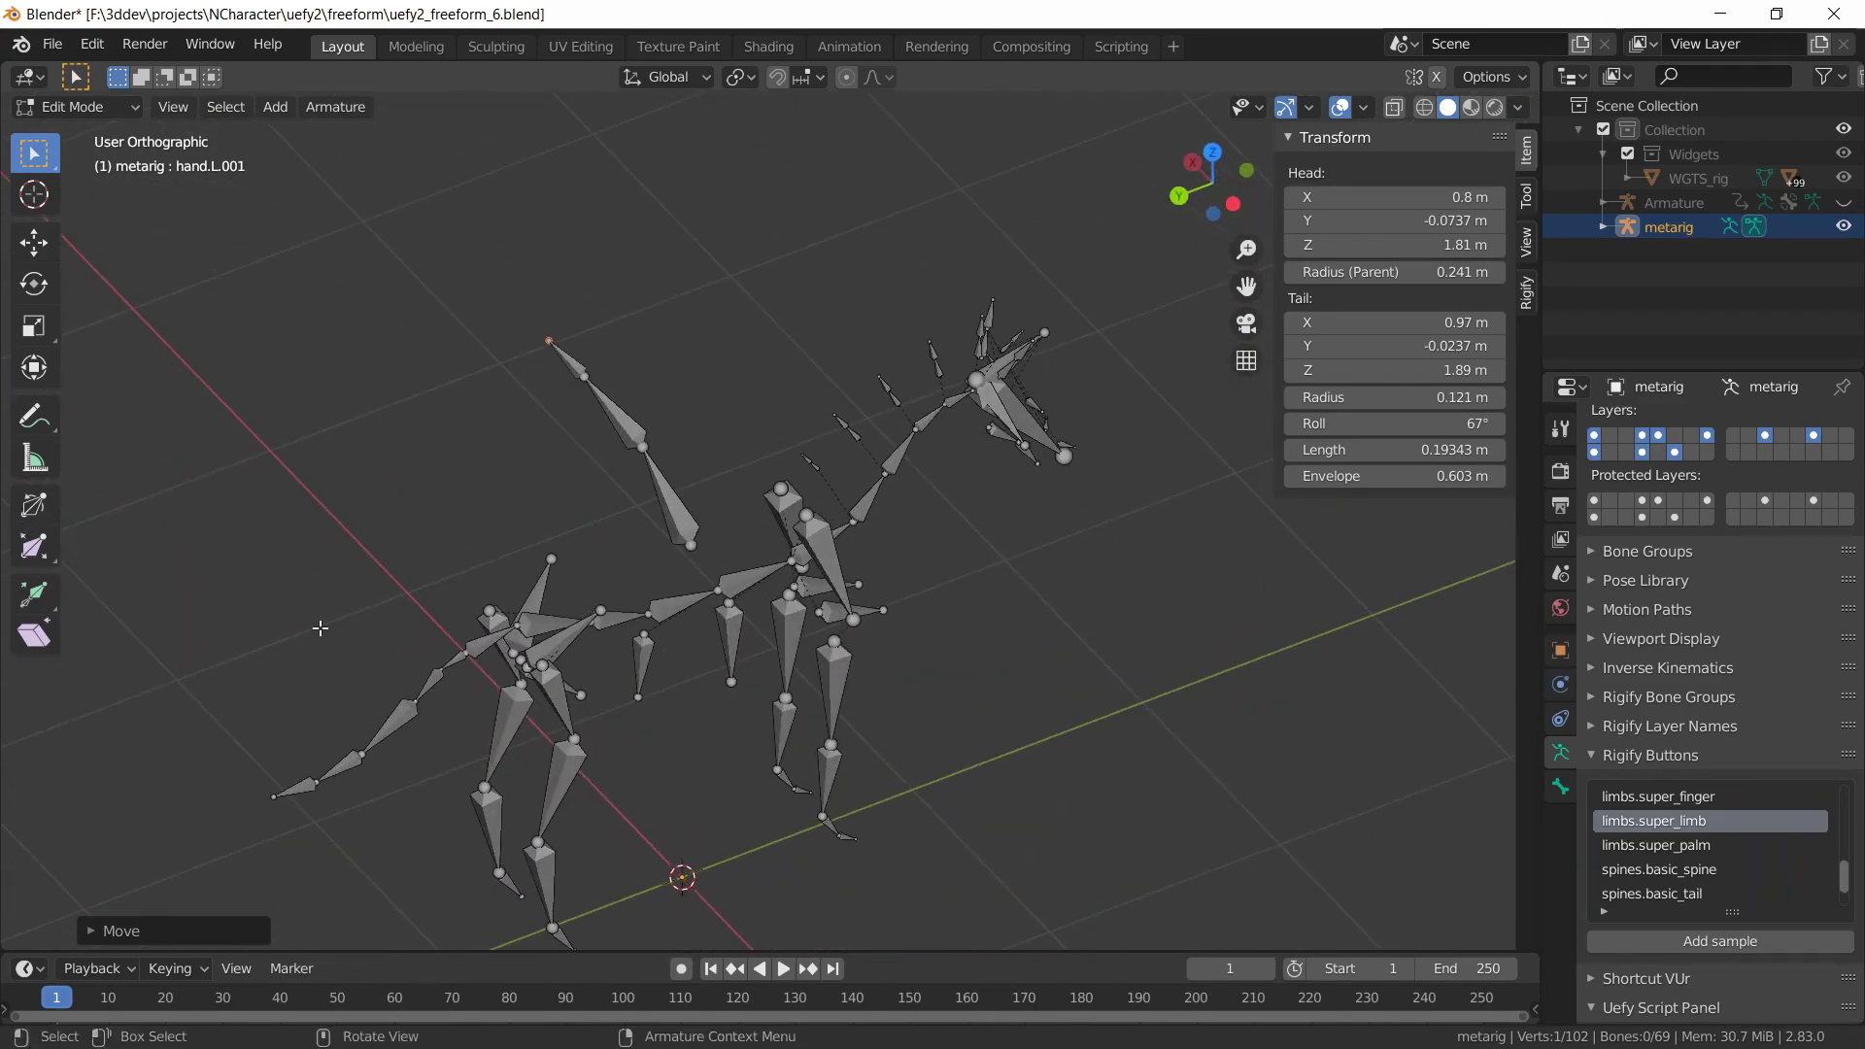
pyautogui.click(668, 505)
pyautogui.keyDown('shift'); pyautogui.click(582, 379); pyautogui.keyUp('shift')
pyautogui.keyDown('shift'); pyautogui.click(566, 359); pyautogui.keyUp('shift')
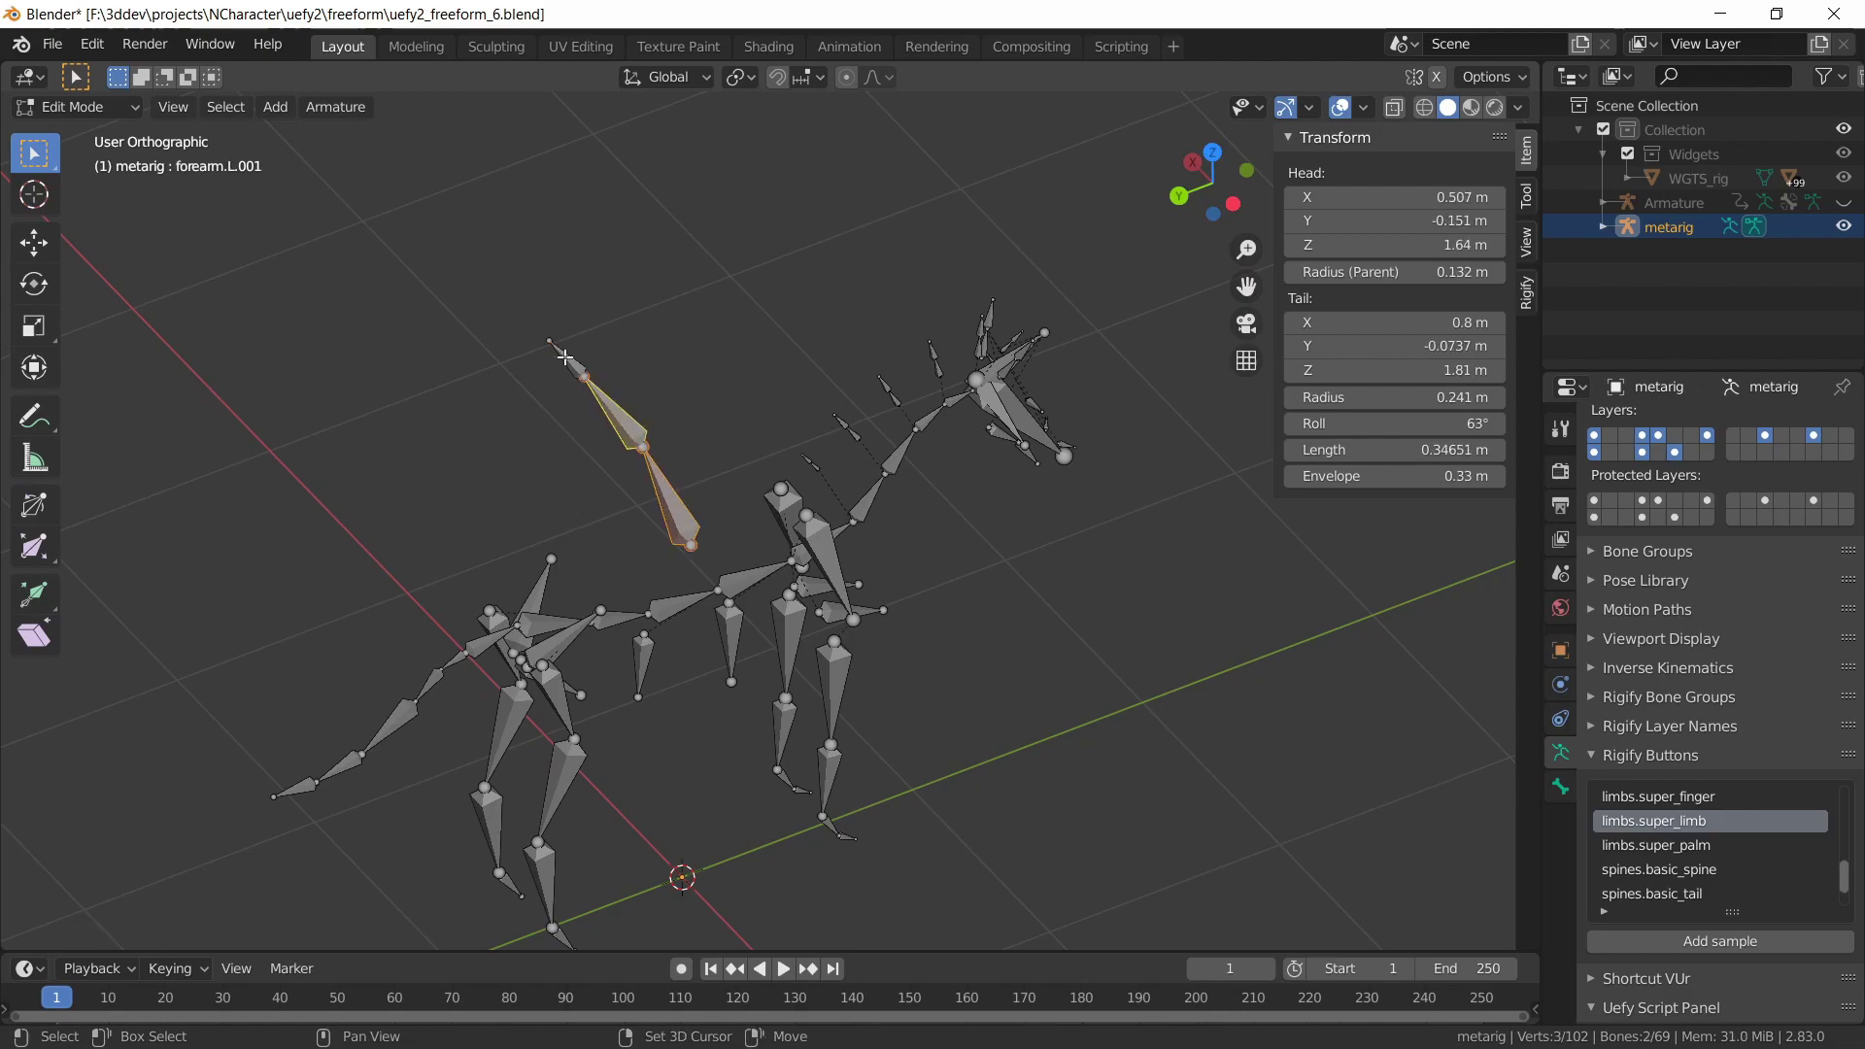
pyautogui.keyDown('shift'); pyautogui.click(668, 481); pyautogui.keyUp('shift')
pyautogui.press('g')
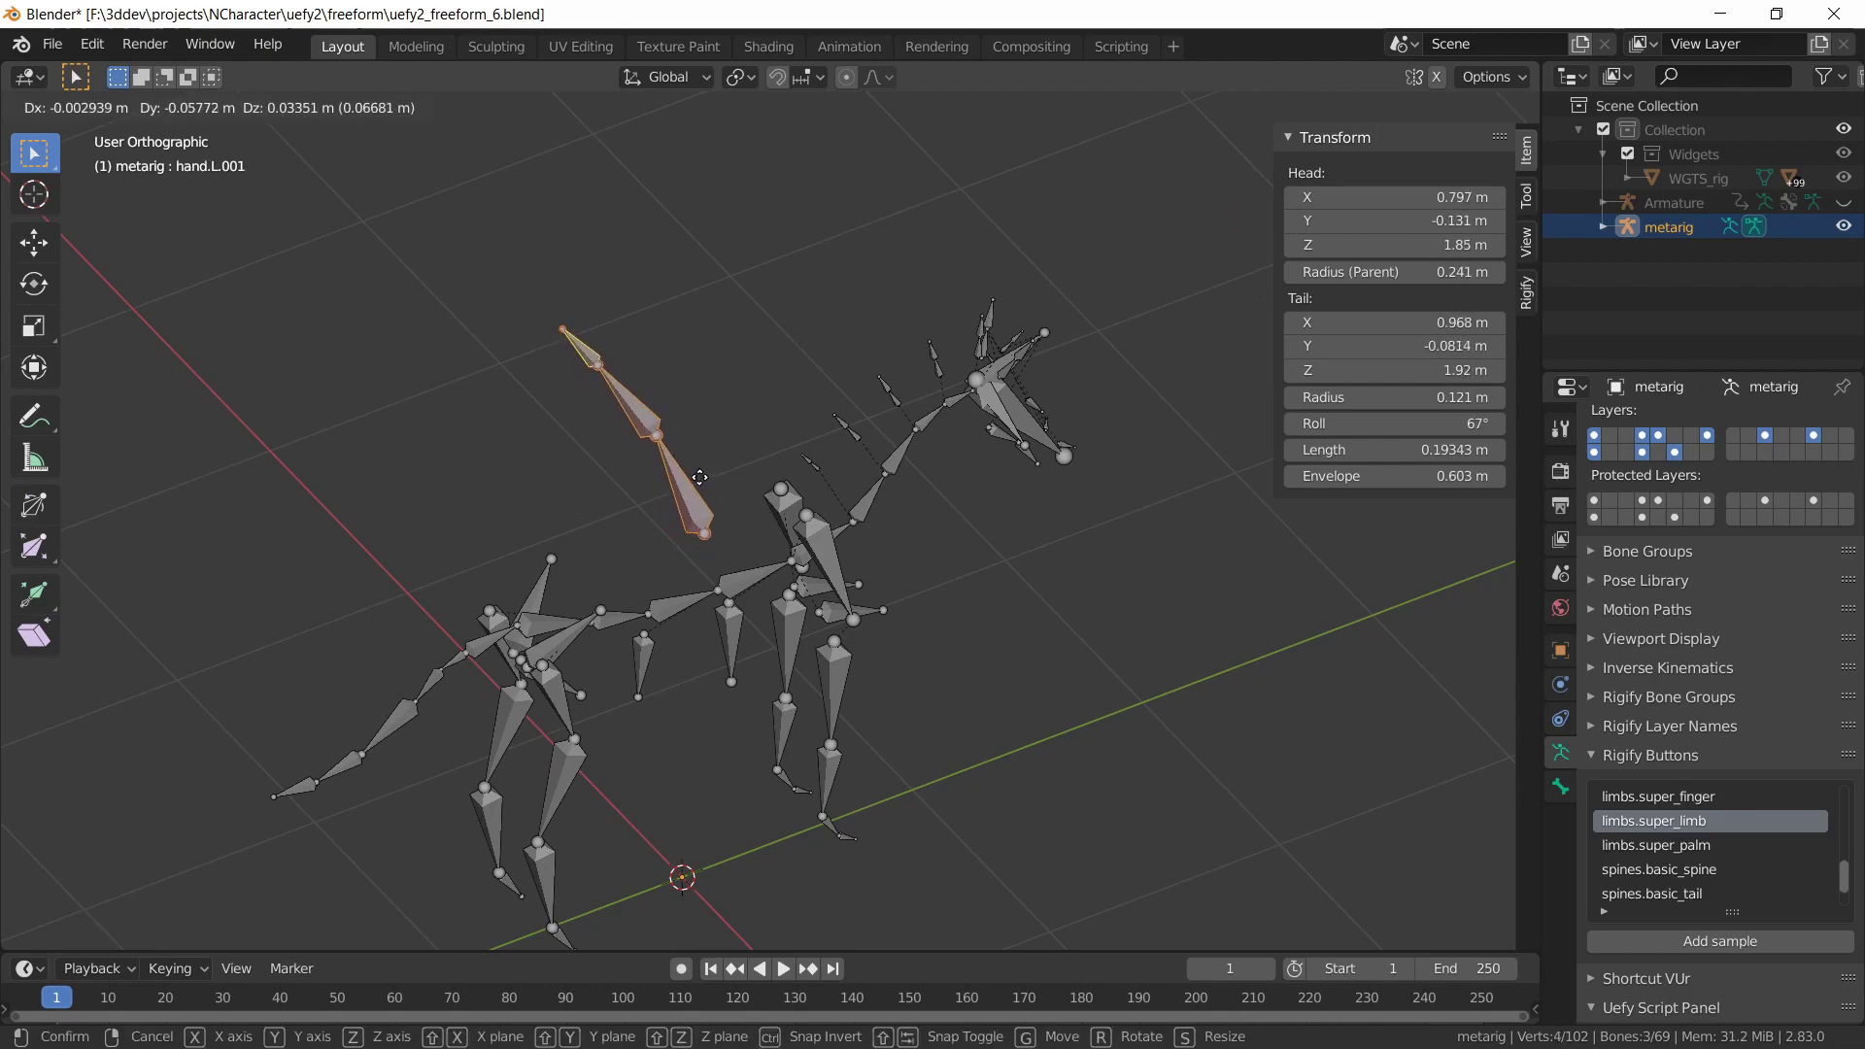
pyautogui.click(689, 477)
pyautogui.moveTo(707, 578)
pyautogui.mouseDown(button='middle')
pyautogui.moveTo(670, 575)
pyautogui.moveTo(714, 563)
pyautogui.mouseUp(button='middle')
pyautogui.press('g')
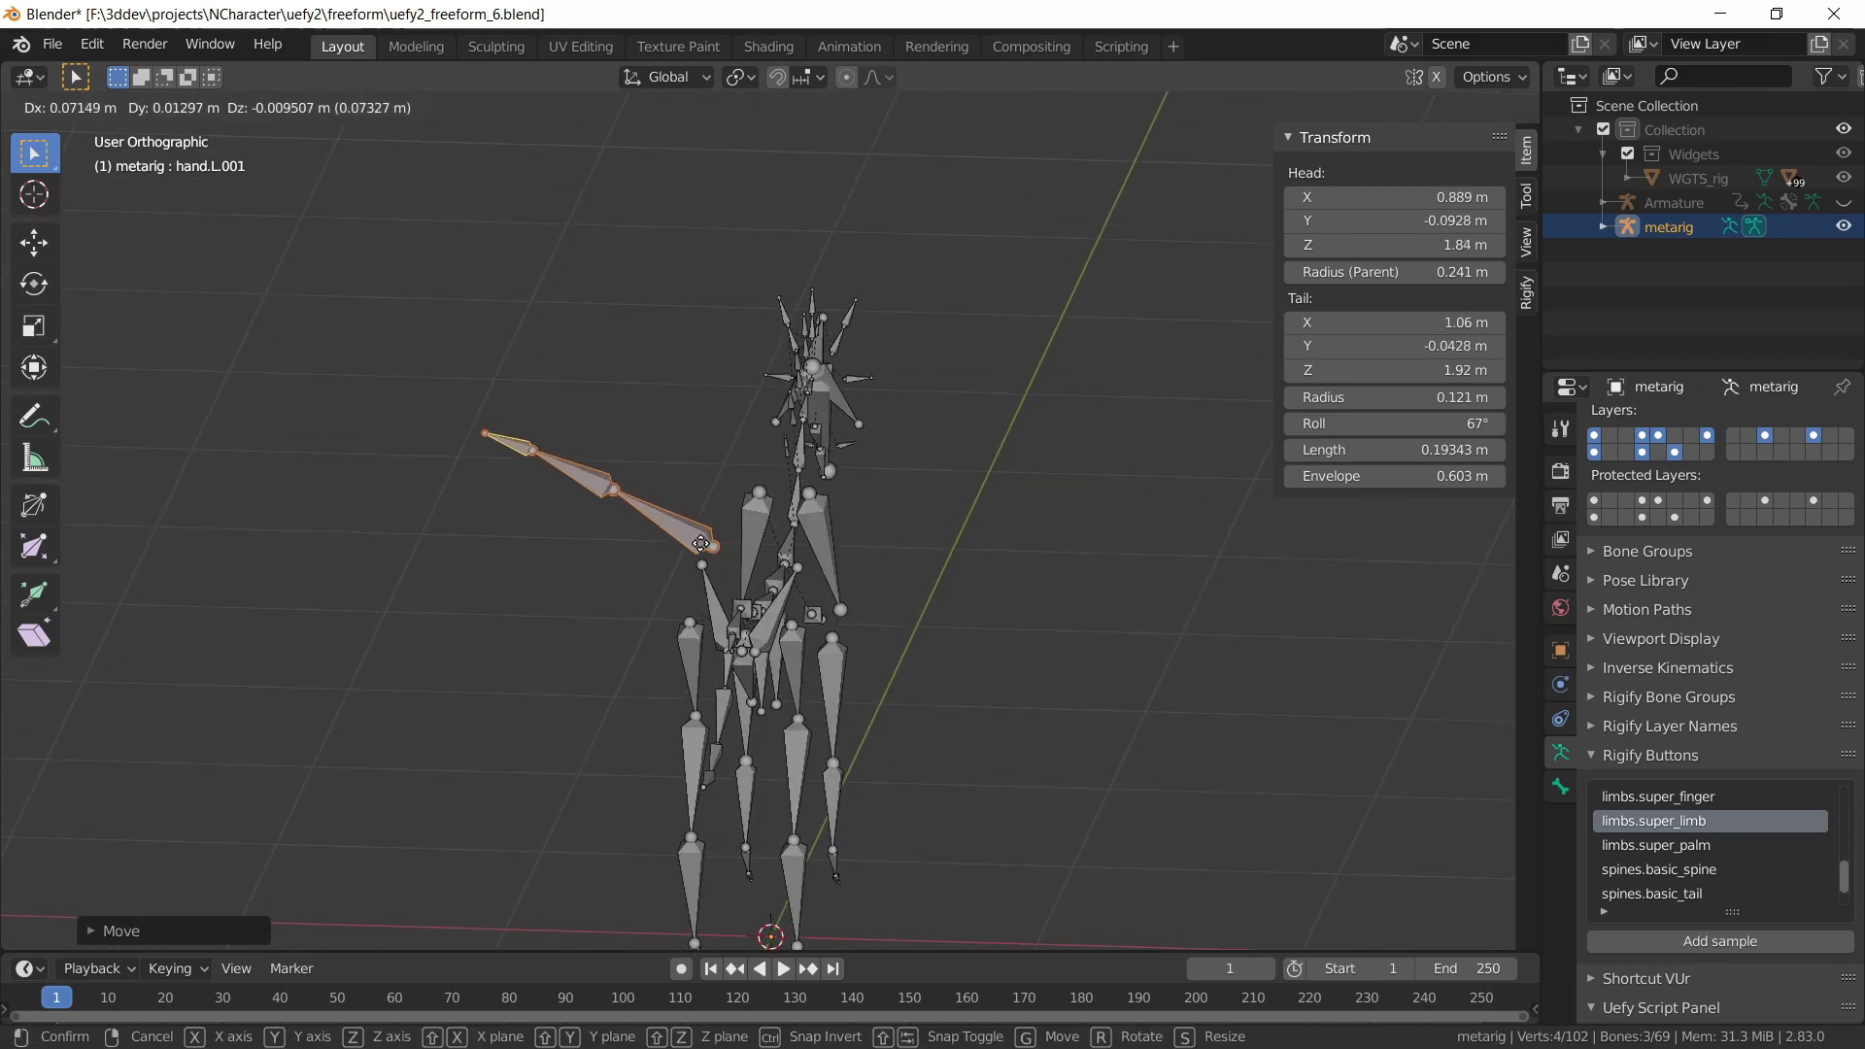
pyautogui.click(702, 544)
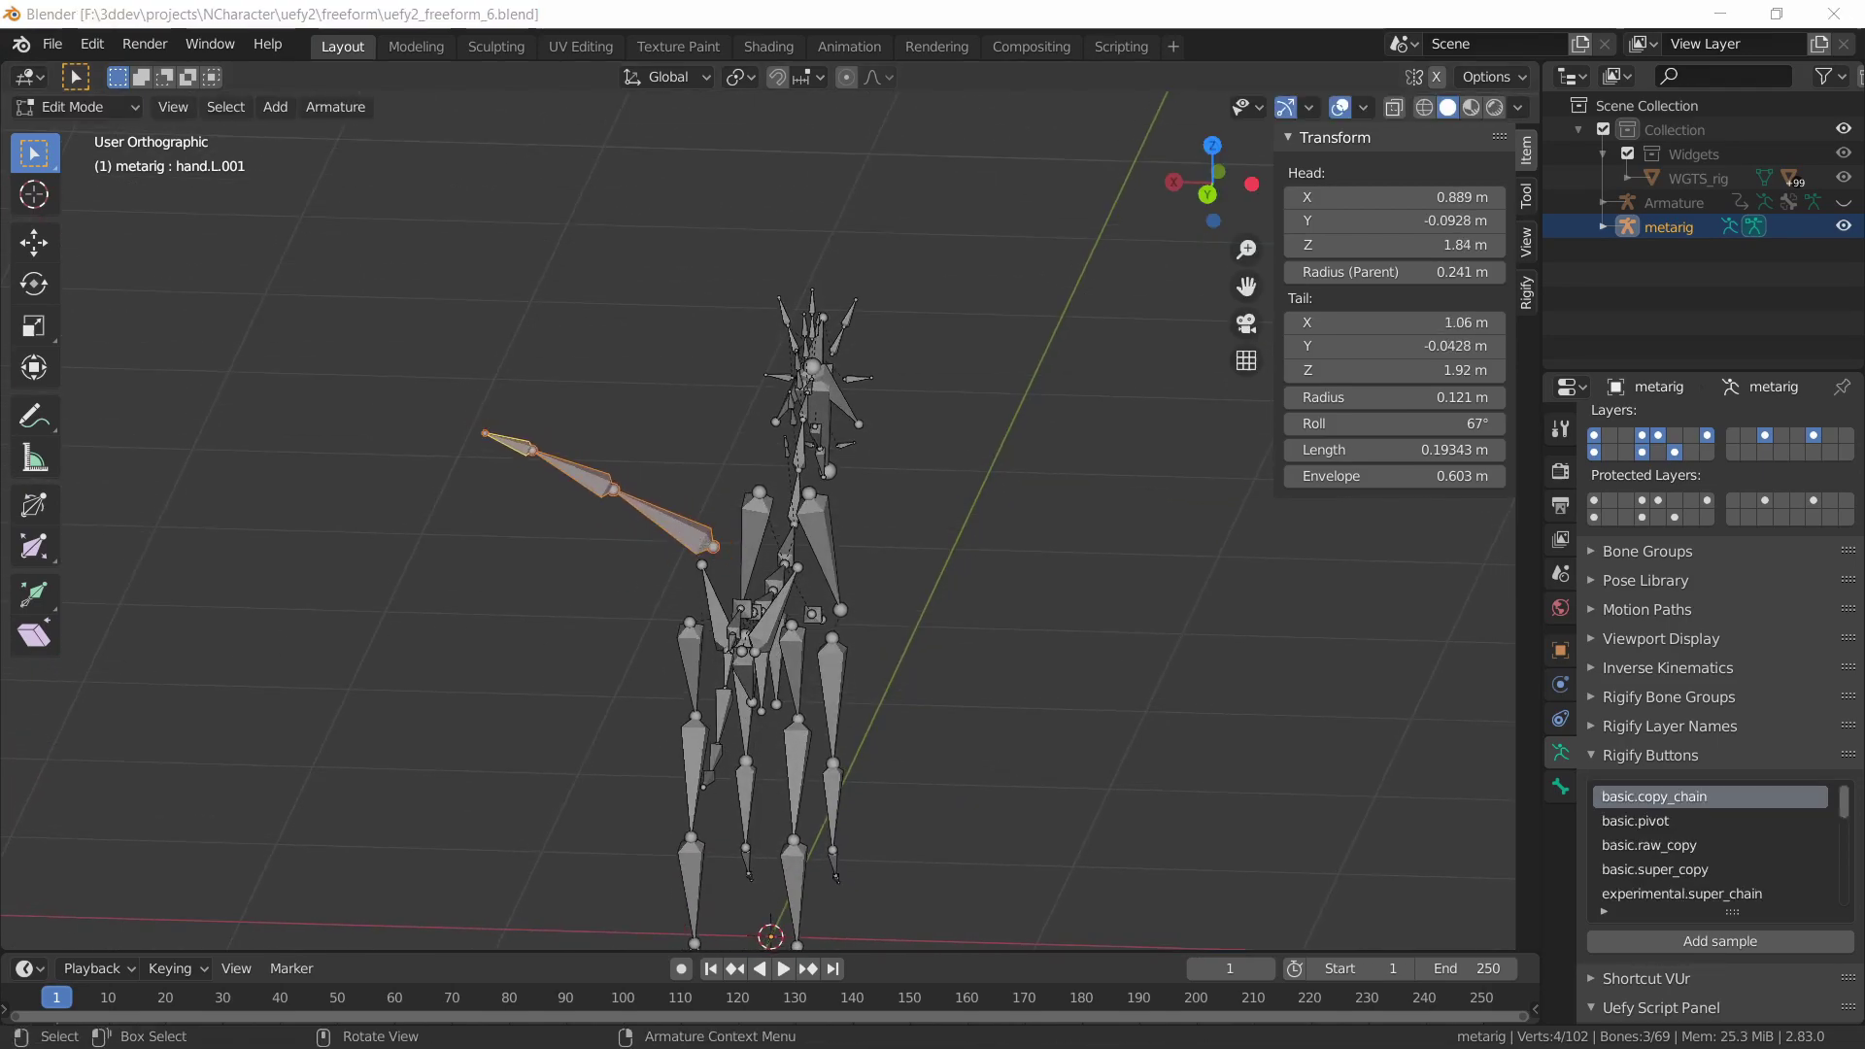
pyautogui.hotkey('ctrl', 's')
# Rename the new limb's upper arm bone to wing_upper_arm.L
pyautogui.moveTo(255, 651); pyautogui.dragTo(616, 645, button='middle')
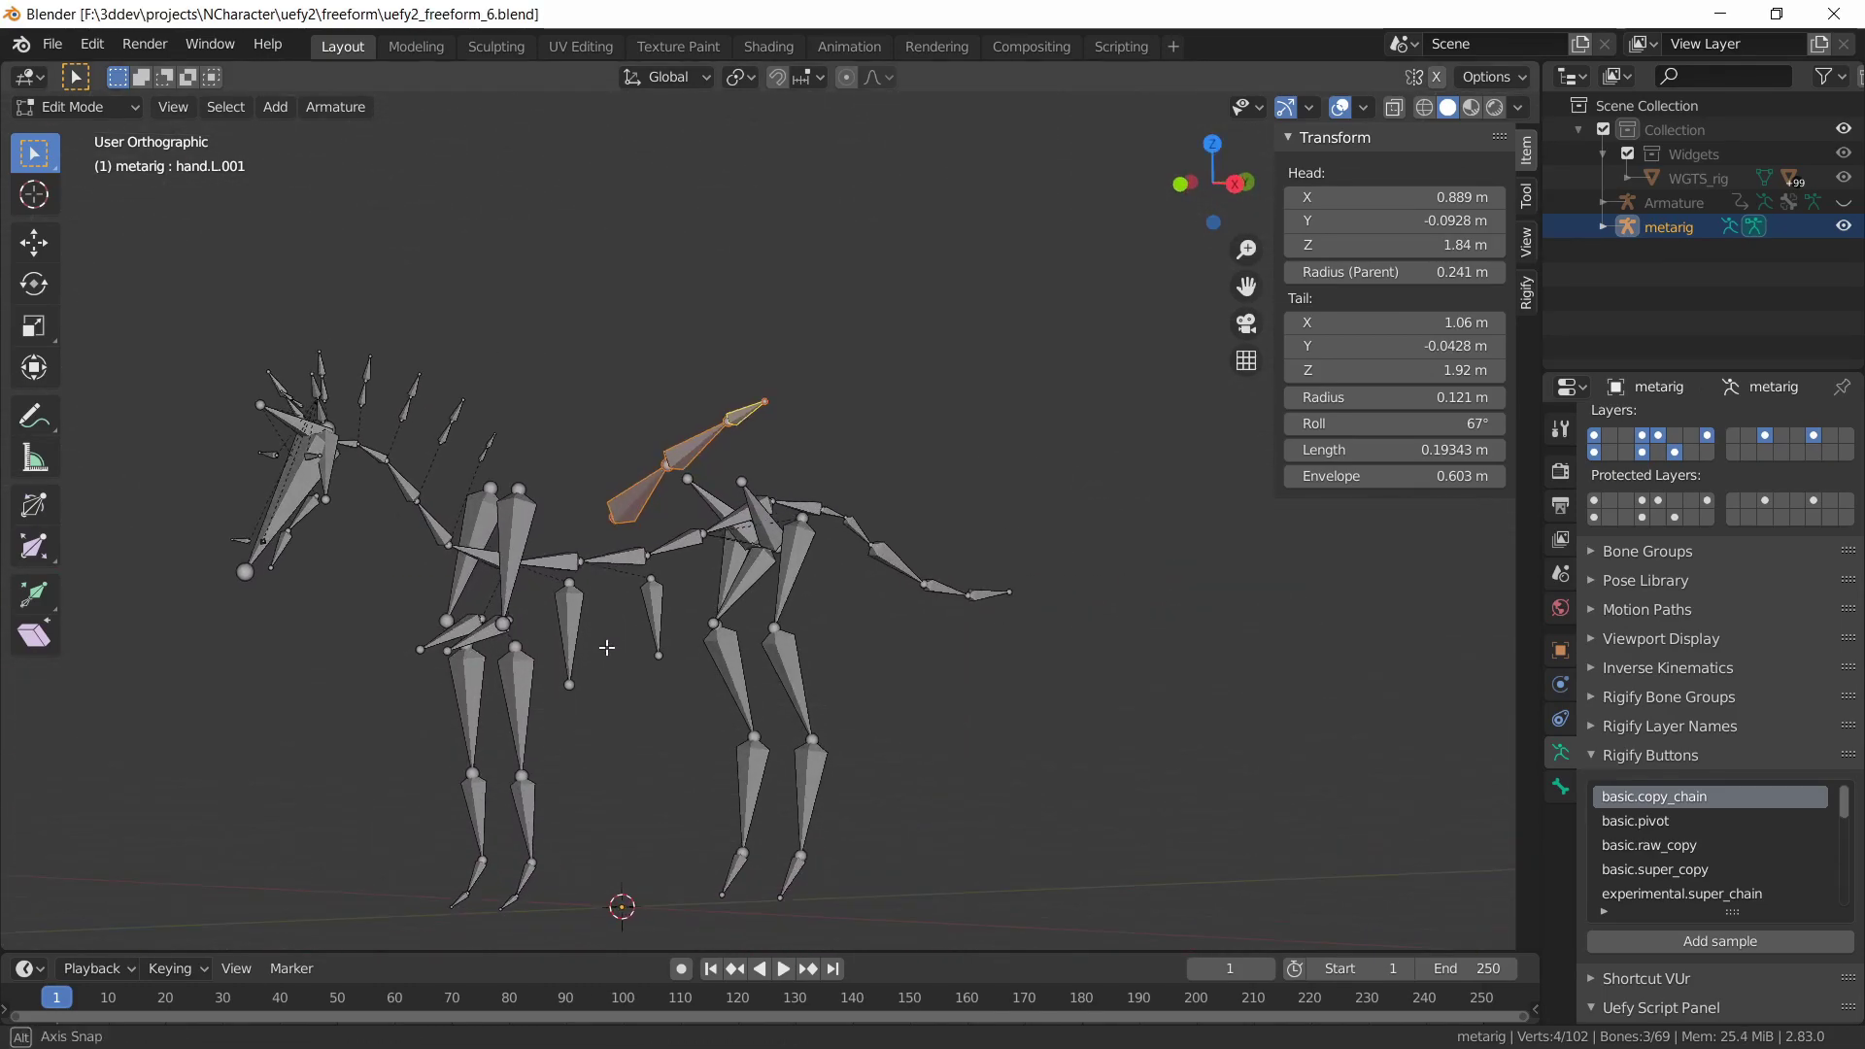
pyautogui.click(627, 513)
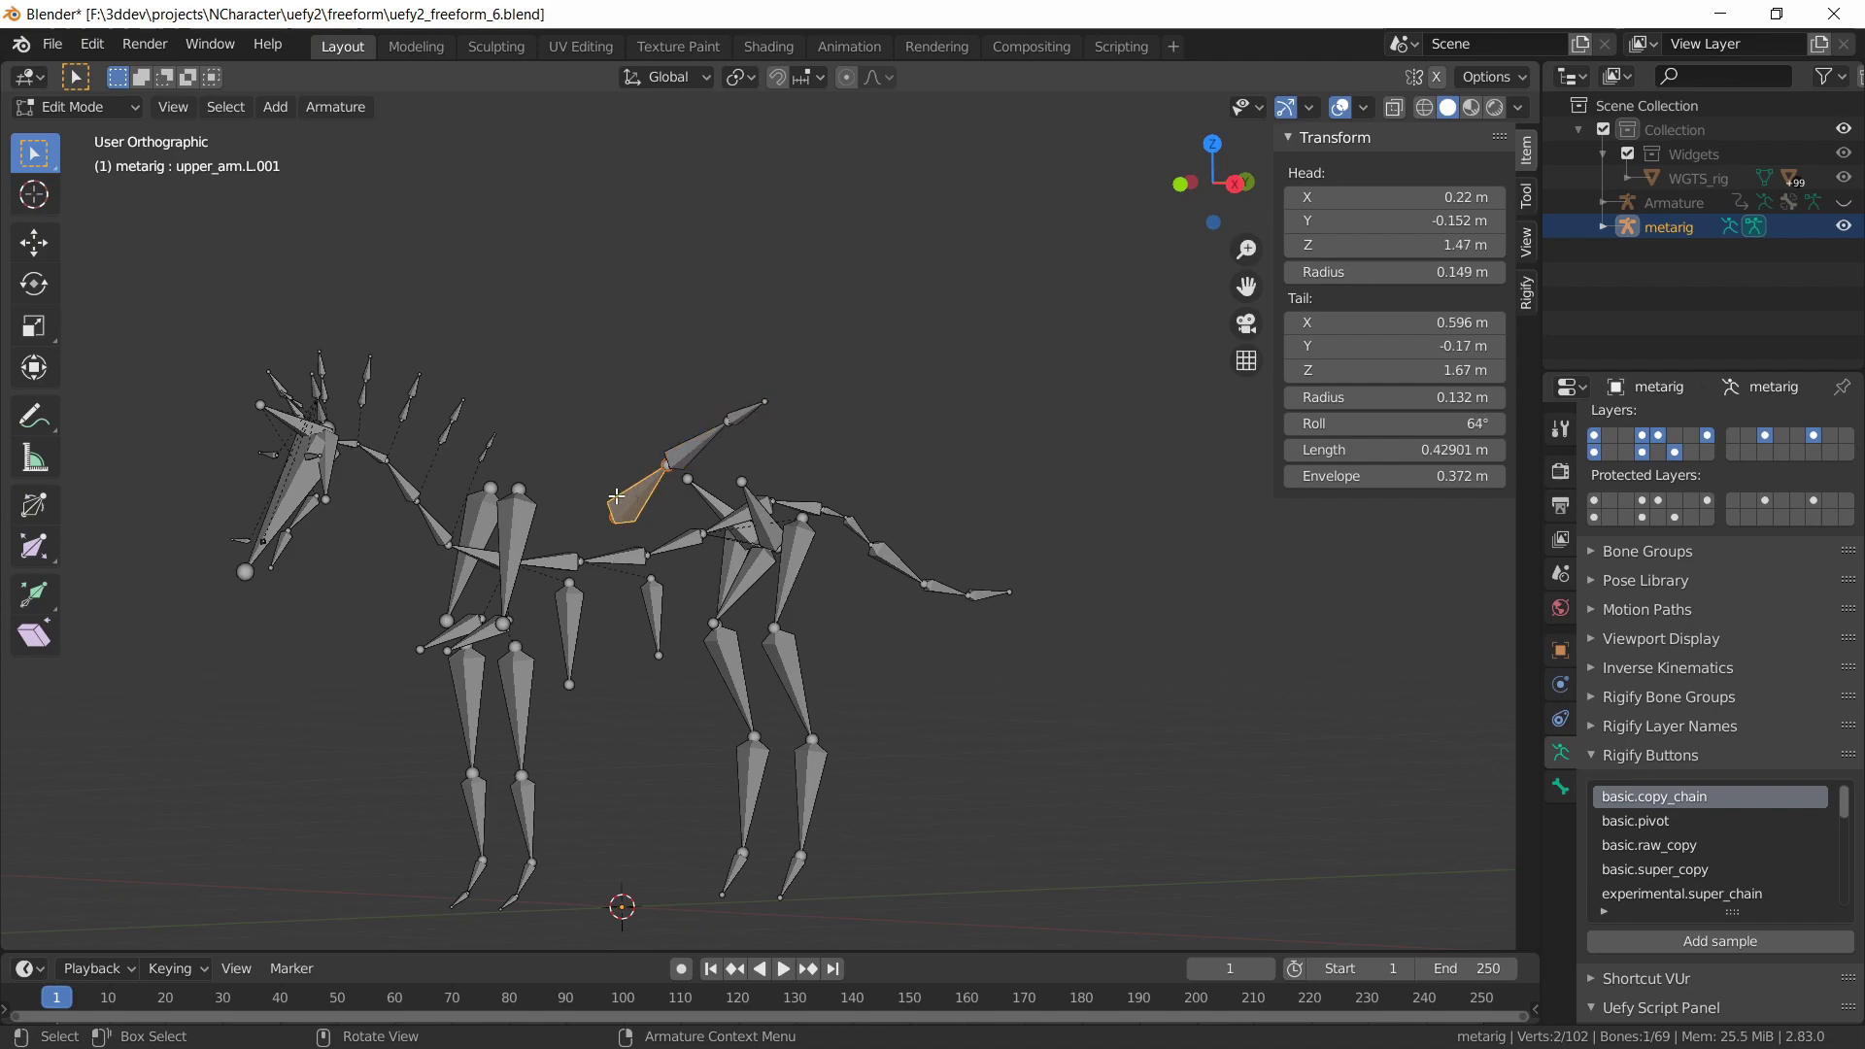
pyautogui.press('F2')
pyautogui.click(658, 568)
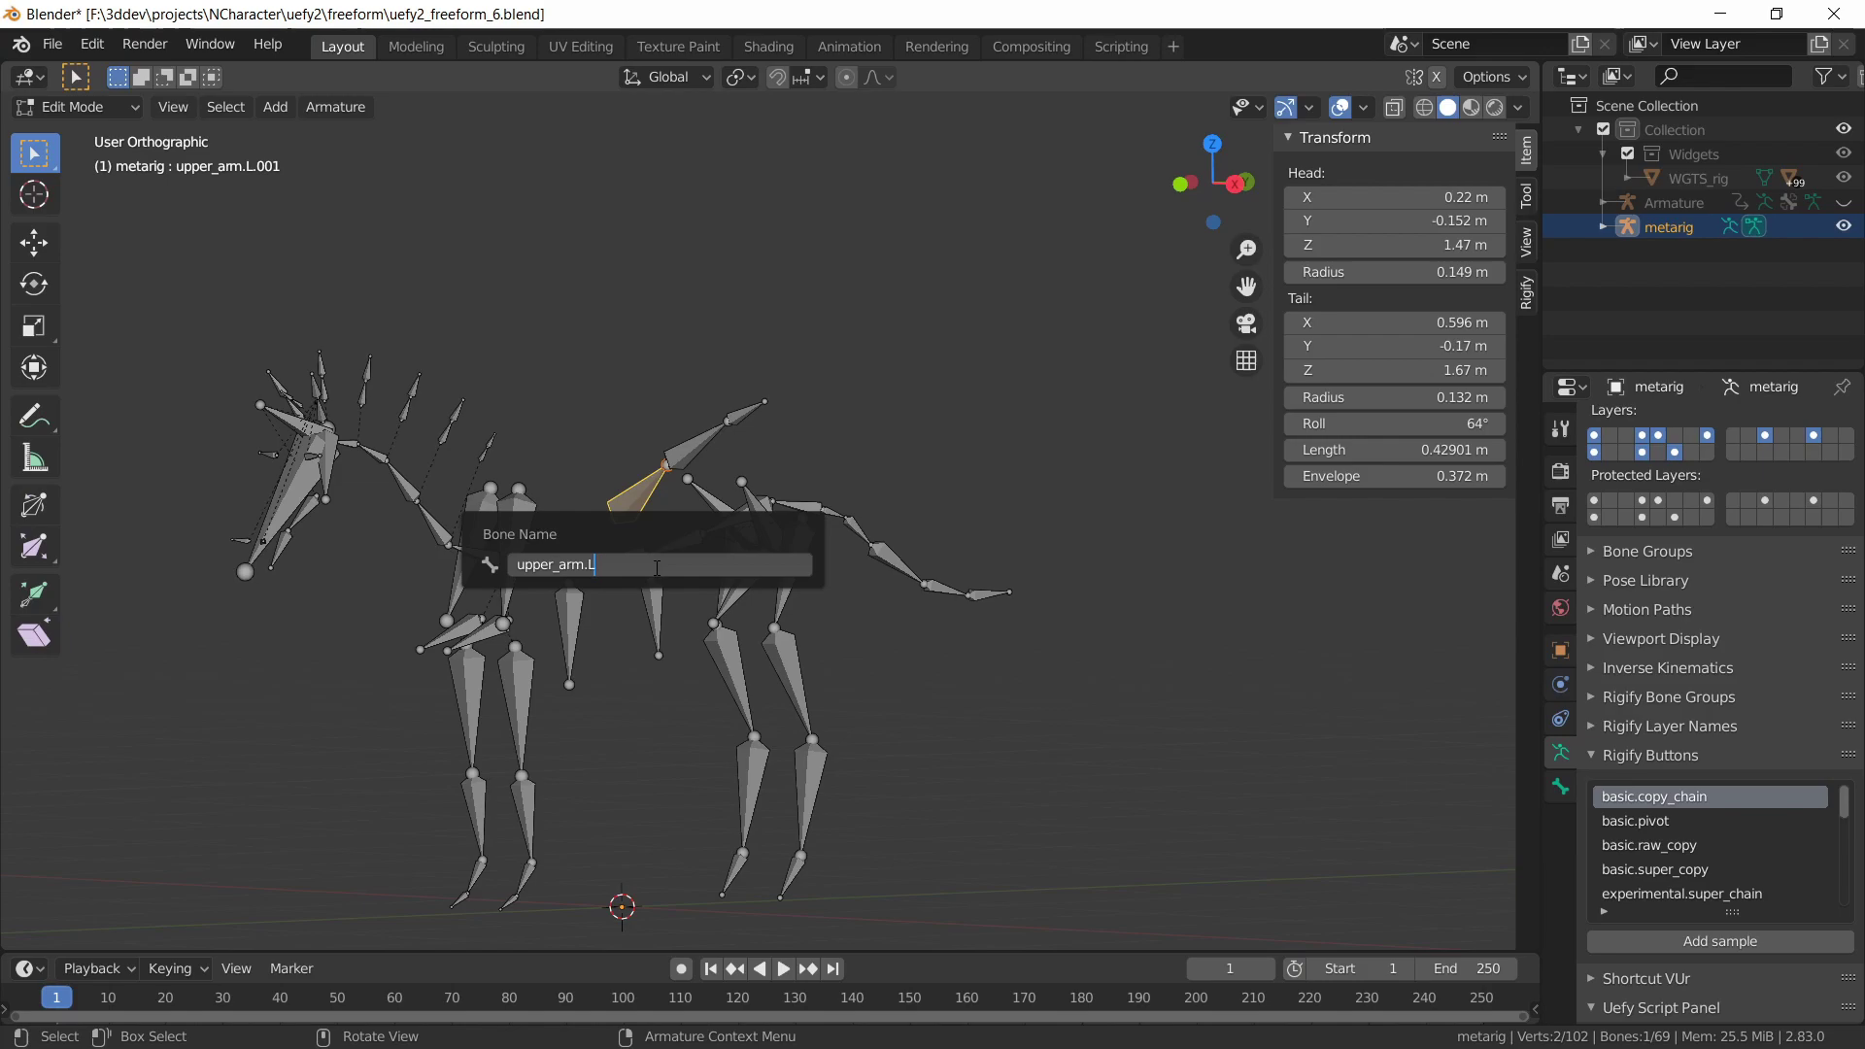
pyautogui.write('wing_')
pyautogui.press('Return')
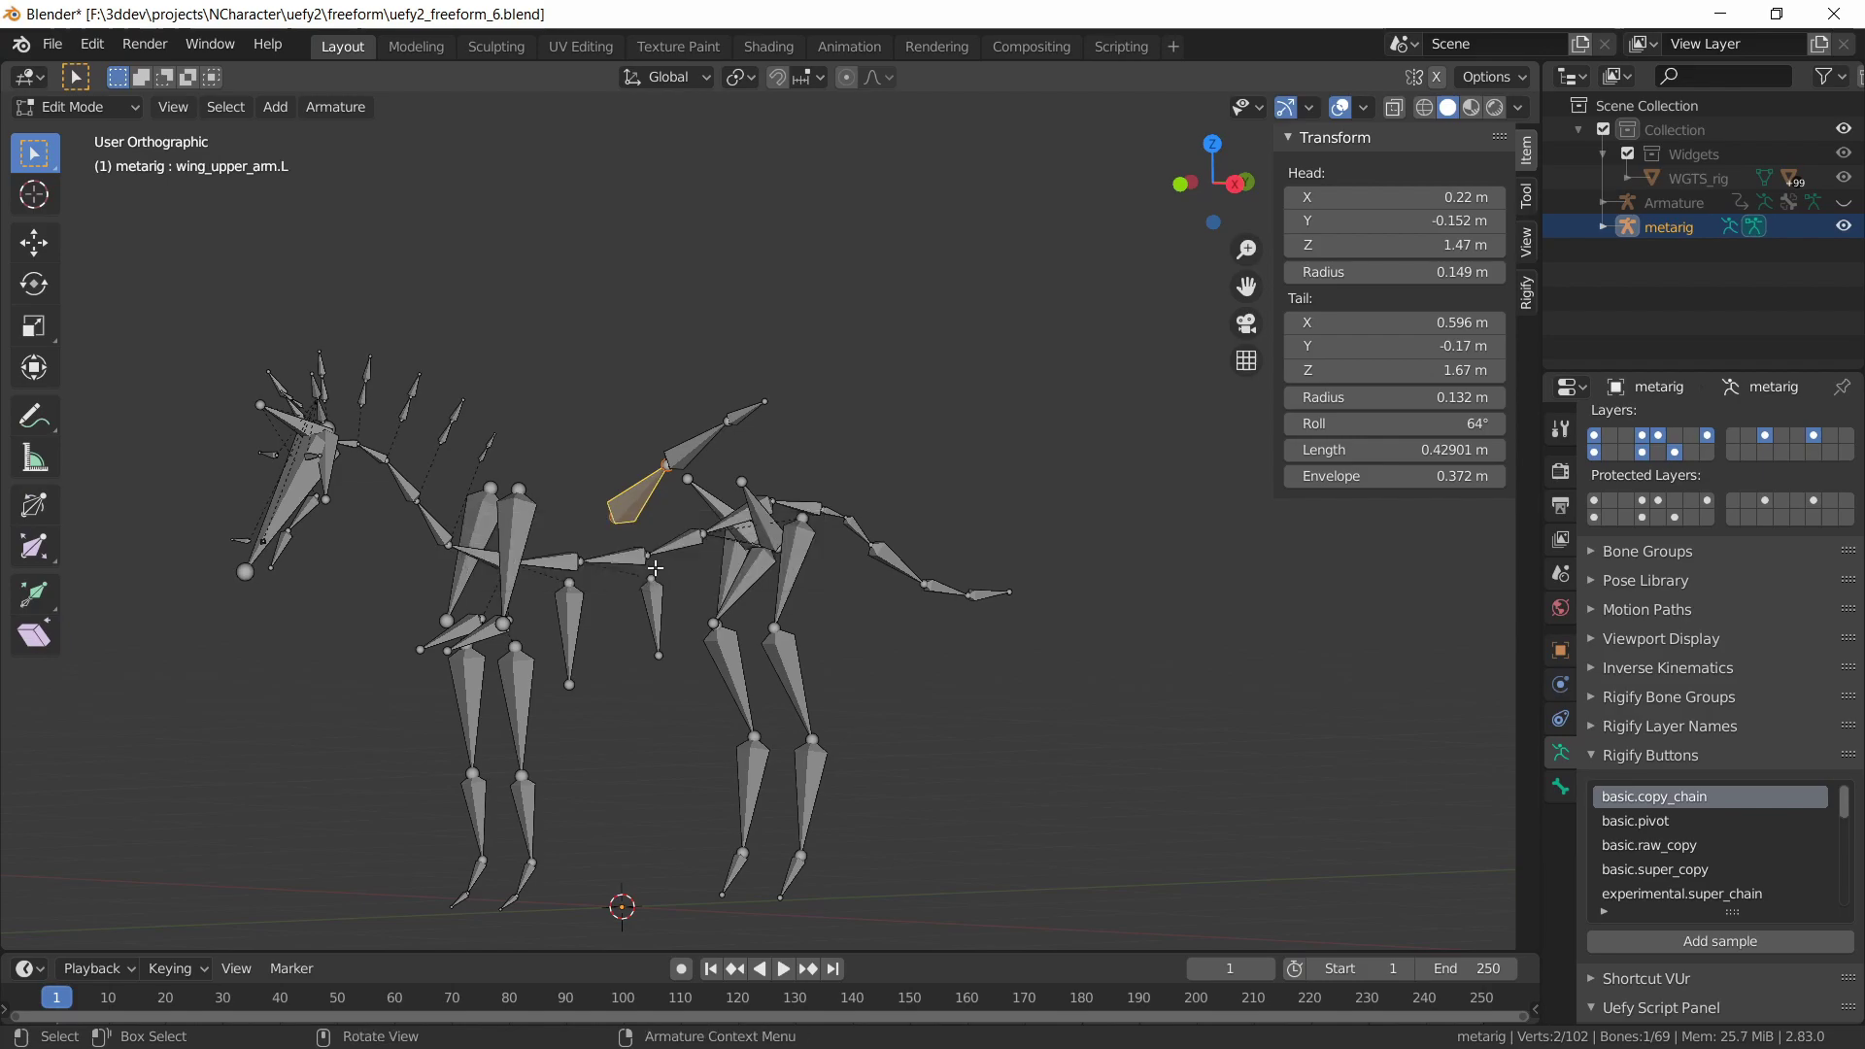
# Rename the new limb's forearm bone to wing_forearm.L
pyautogui.click(688, 456)
pyautogui.press('F2')
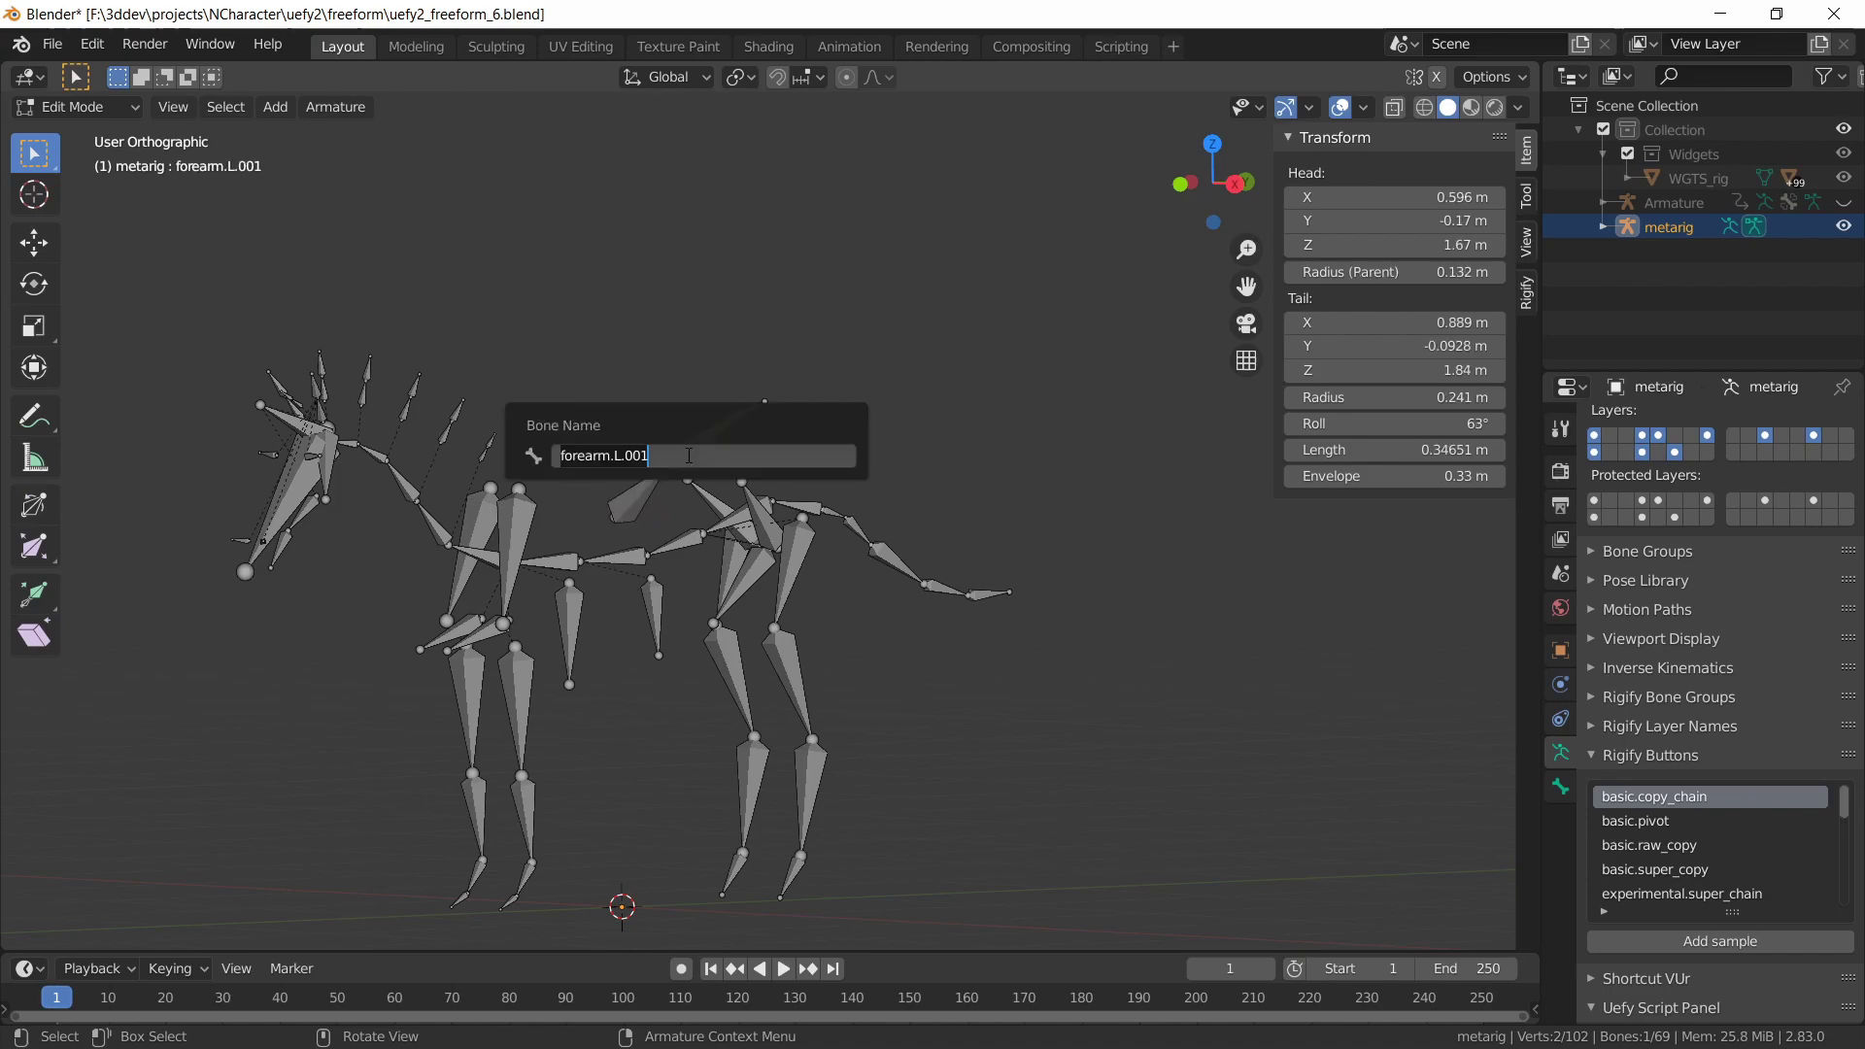
pyautogui.press('End')
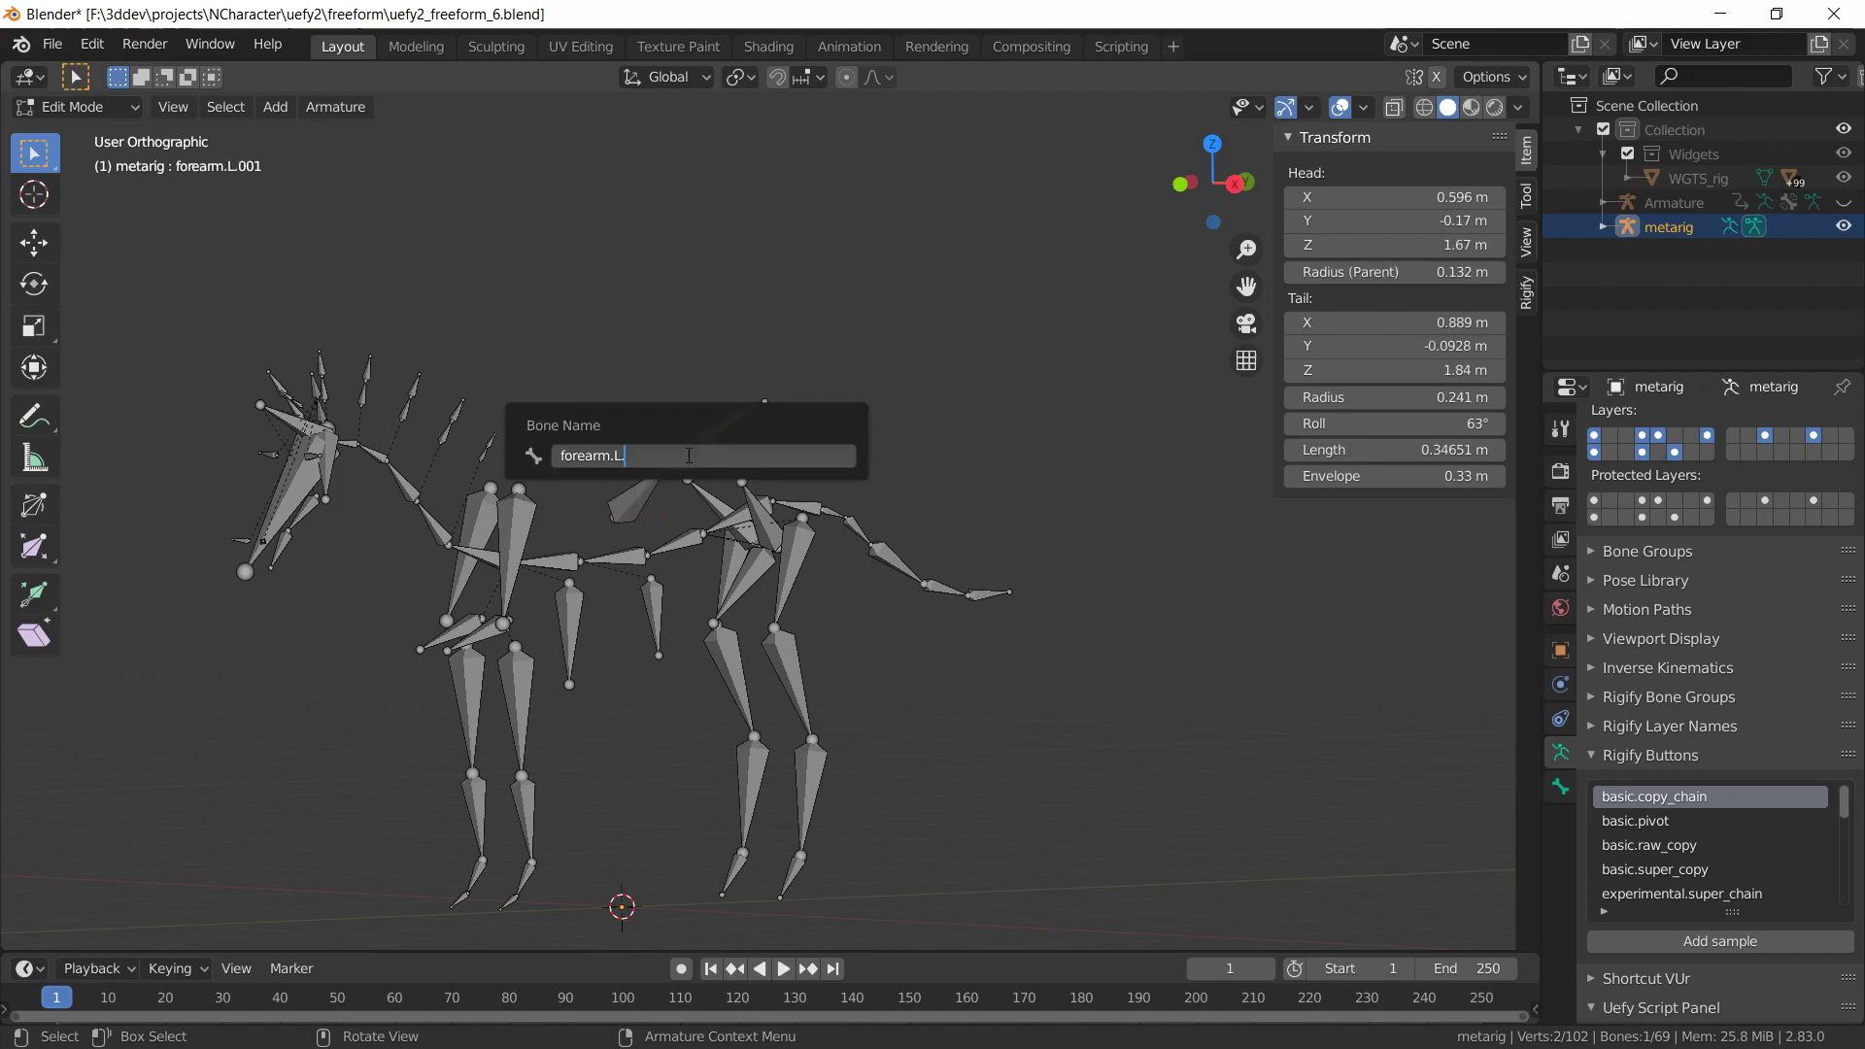
pyautogui.write('wing_')
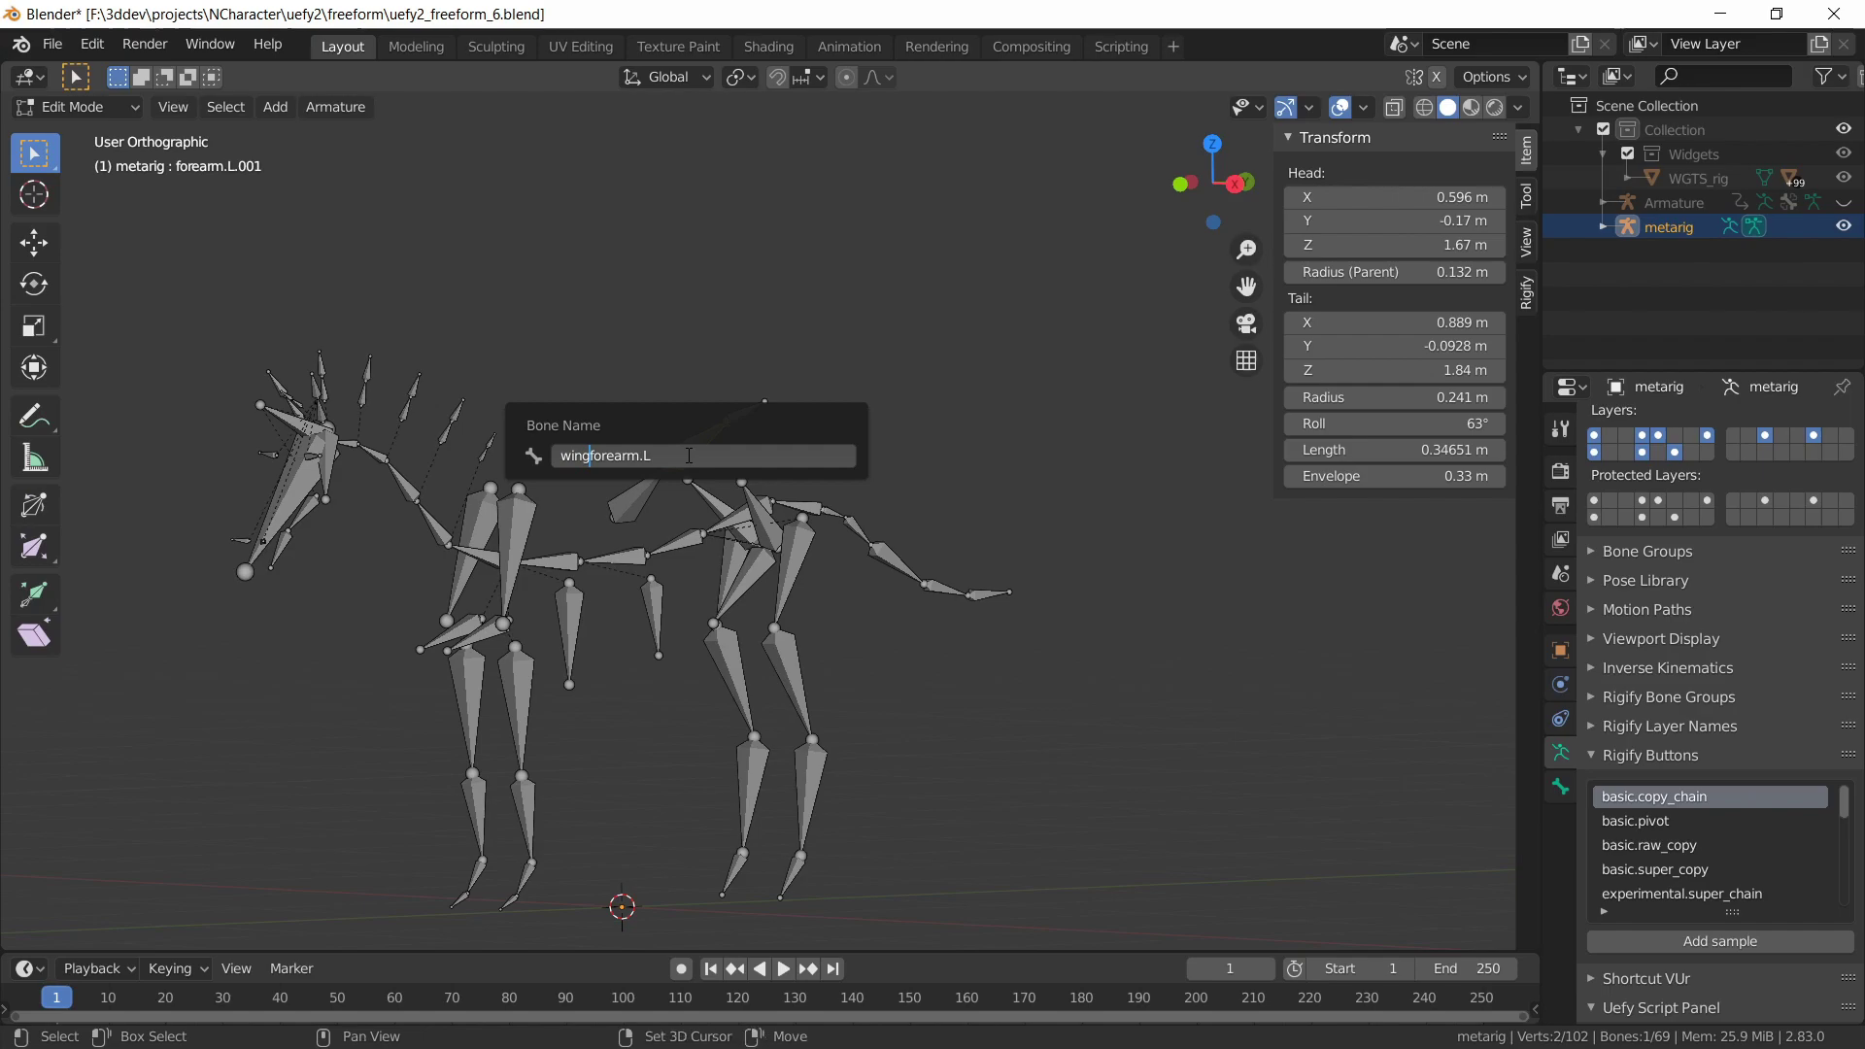
pyautogui.press('Return')
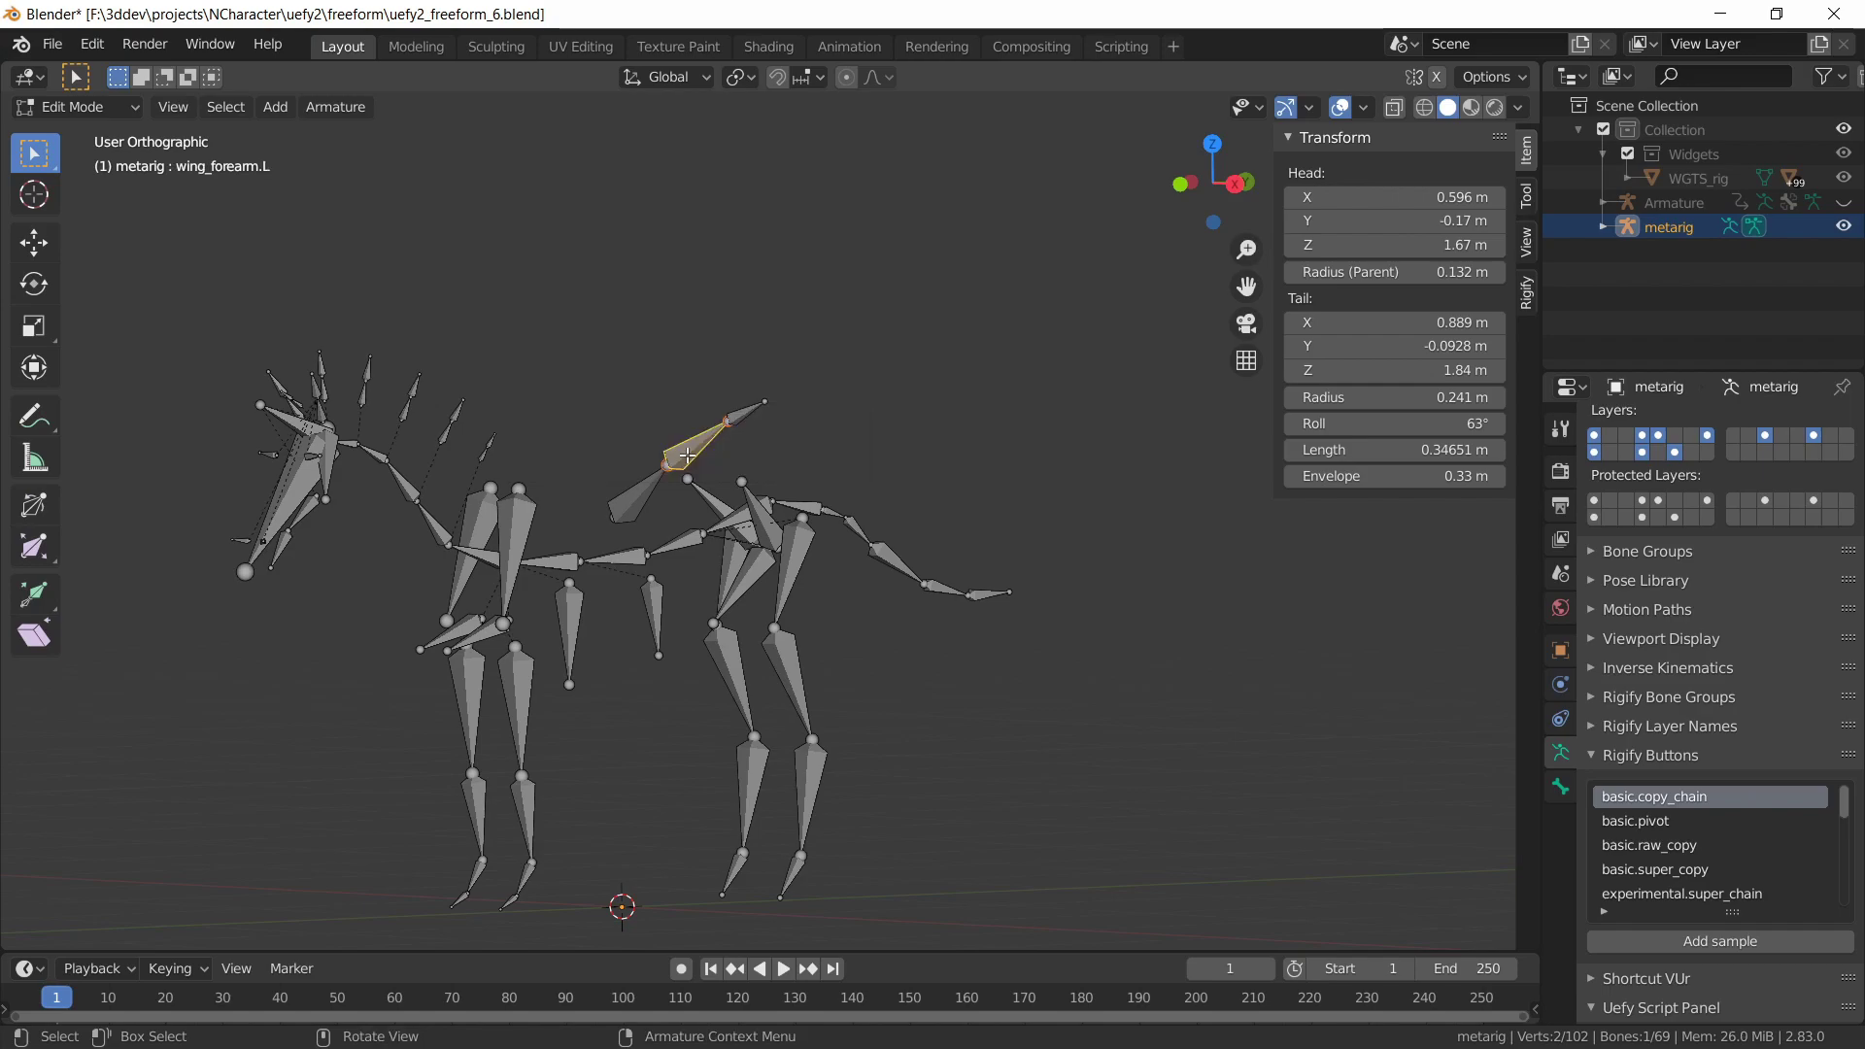
# Rename the new limb's hand bone to wing_hand.L
pyautogui.click(735, 411)
pyautogui.press('F2')
pyautogui.press('End')
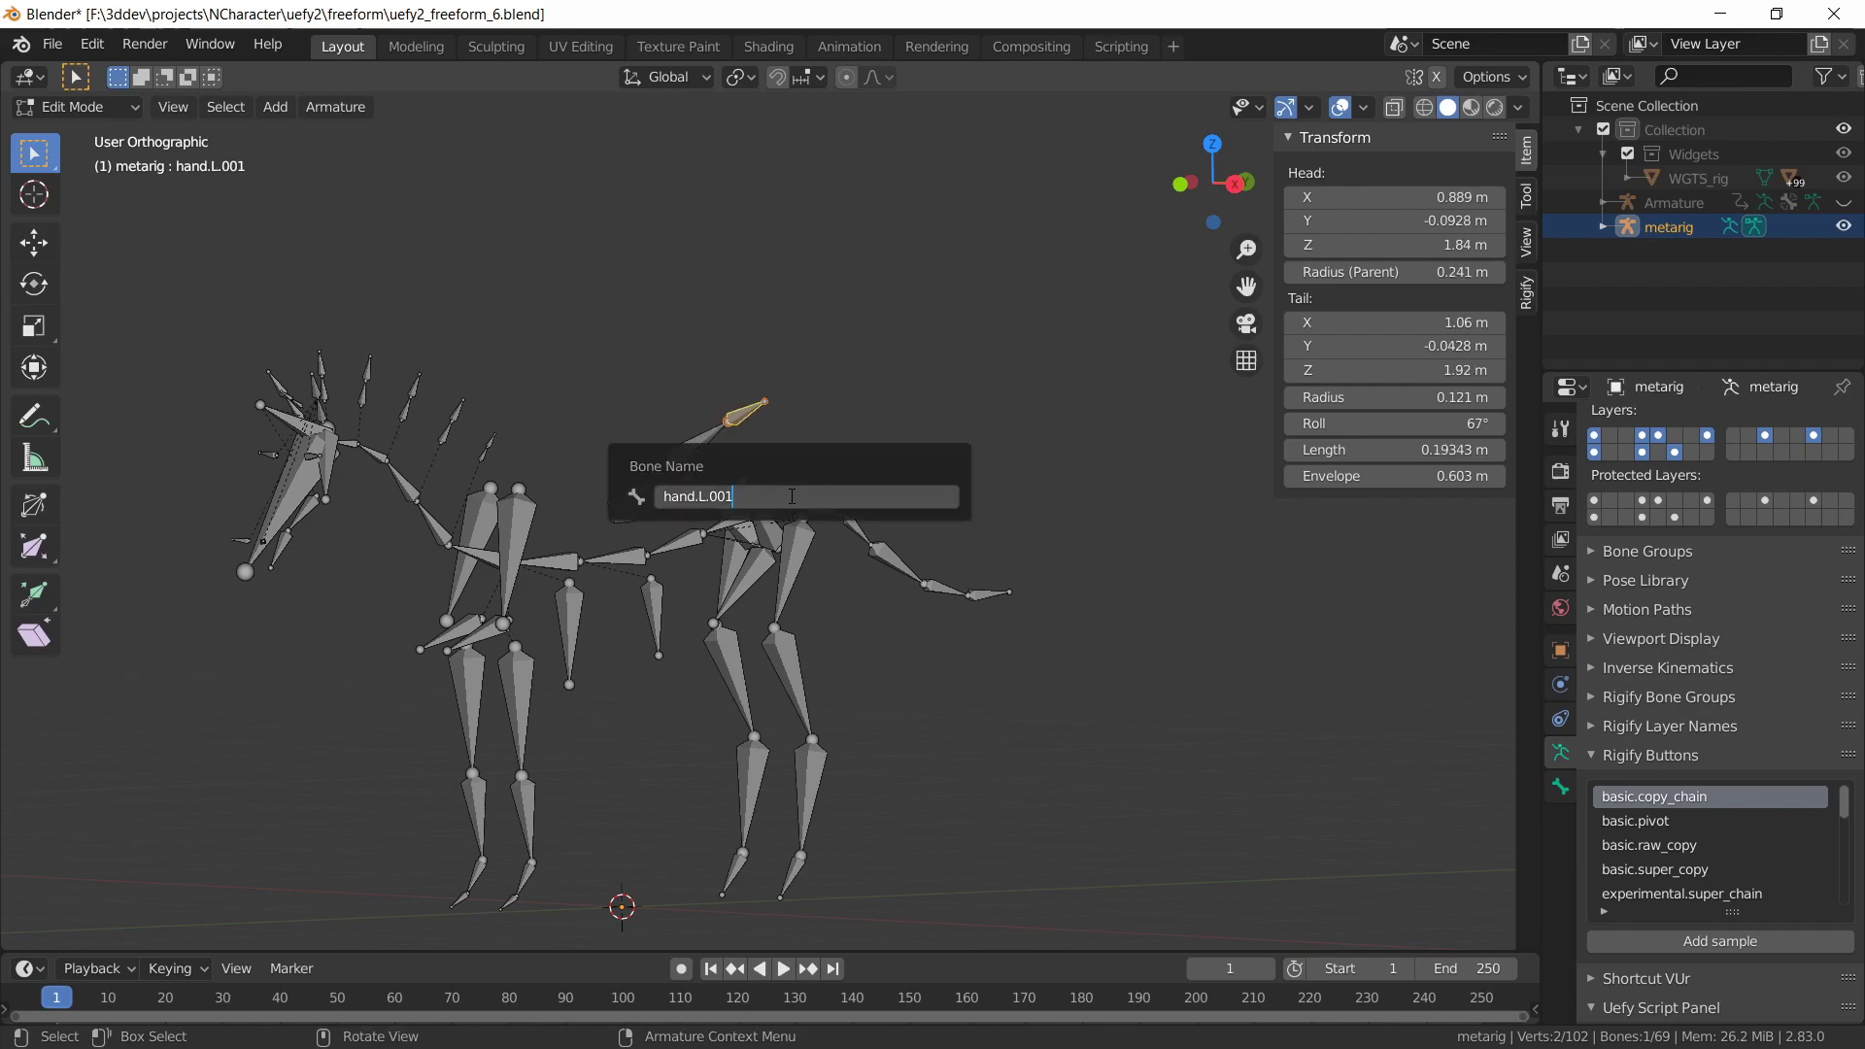
pyautogui.press('BackSpace')
pyautogui.press('BackSpace')
pyautogui.press('BackSpace')
pyautogui.press('BackSpace')
pyautogui.write('wing_')
pyautogui.press('Return')
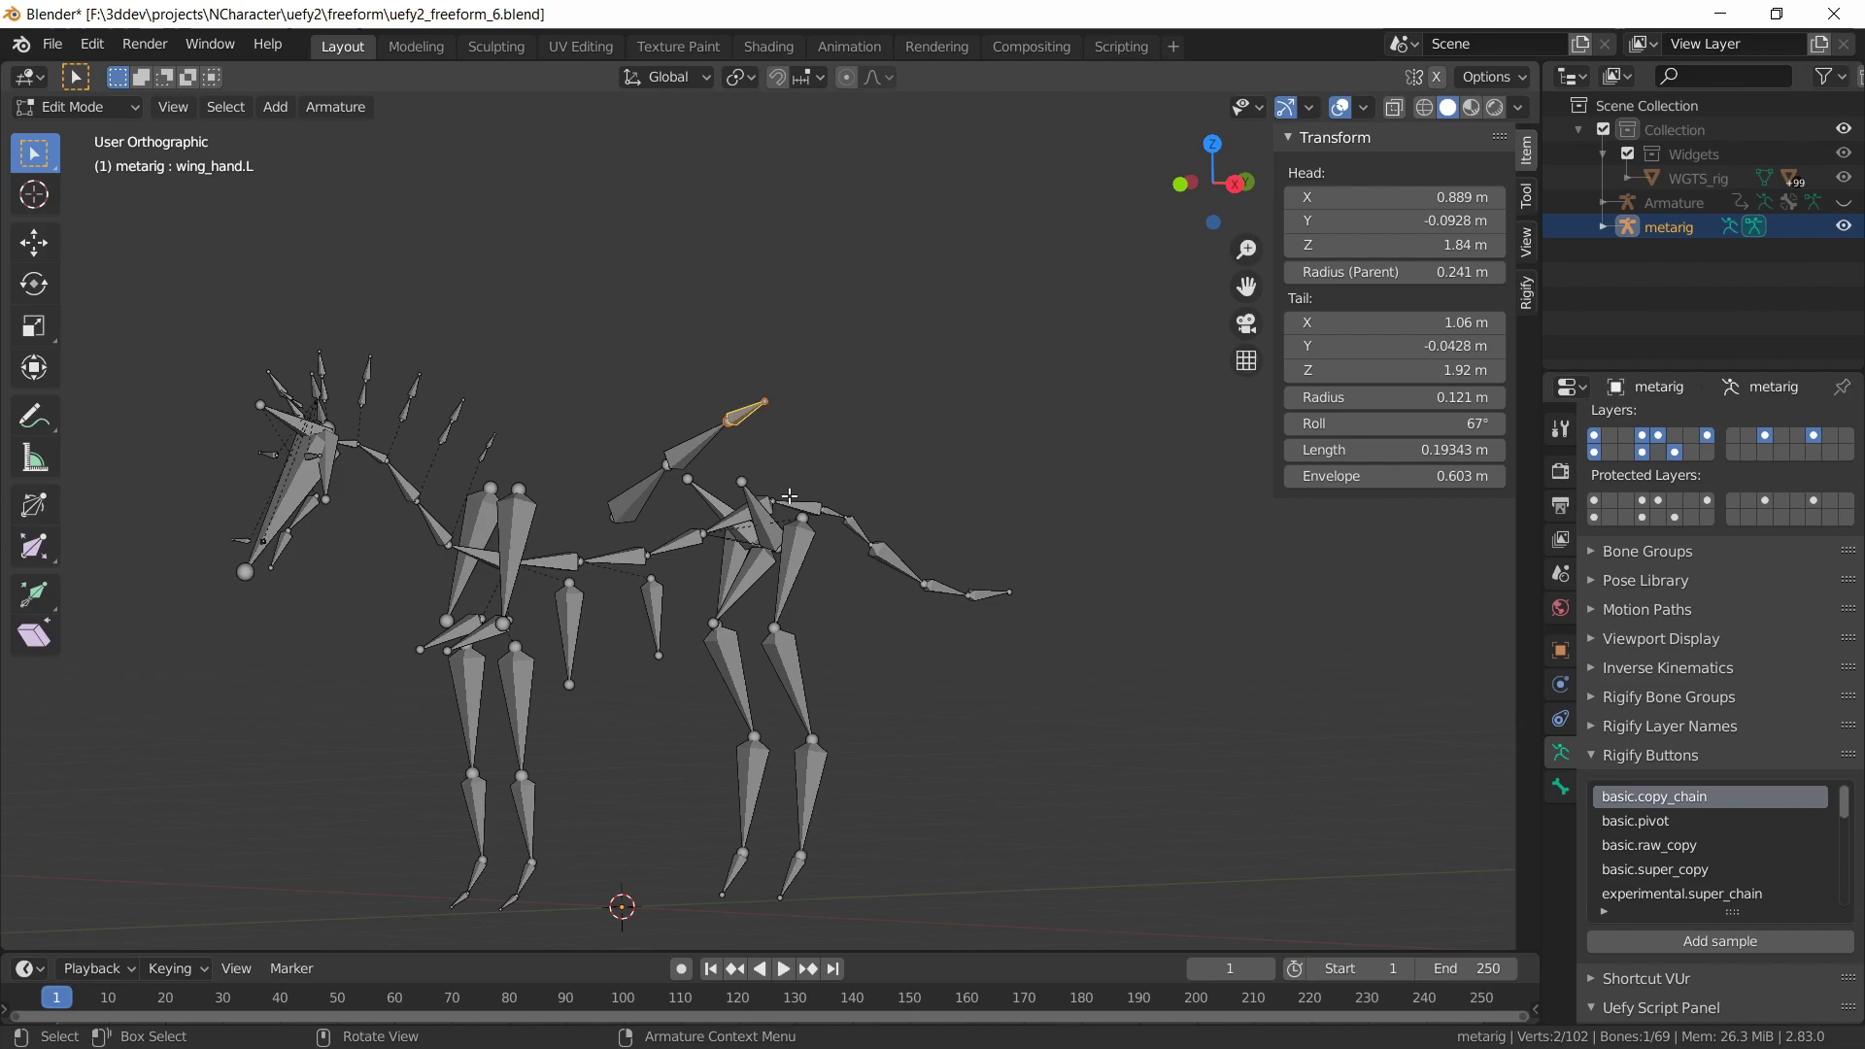
pyautogui.moveTo(749, 513); pyautogui.dragTo(657, 521, button='middle')
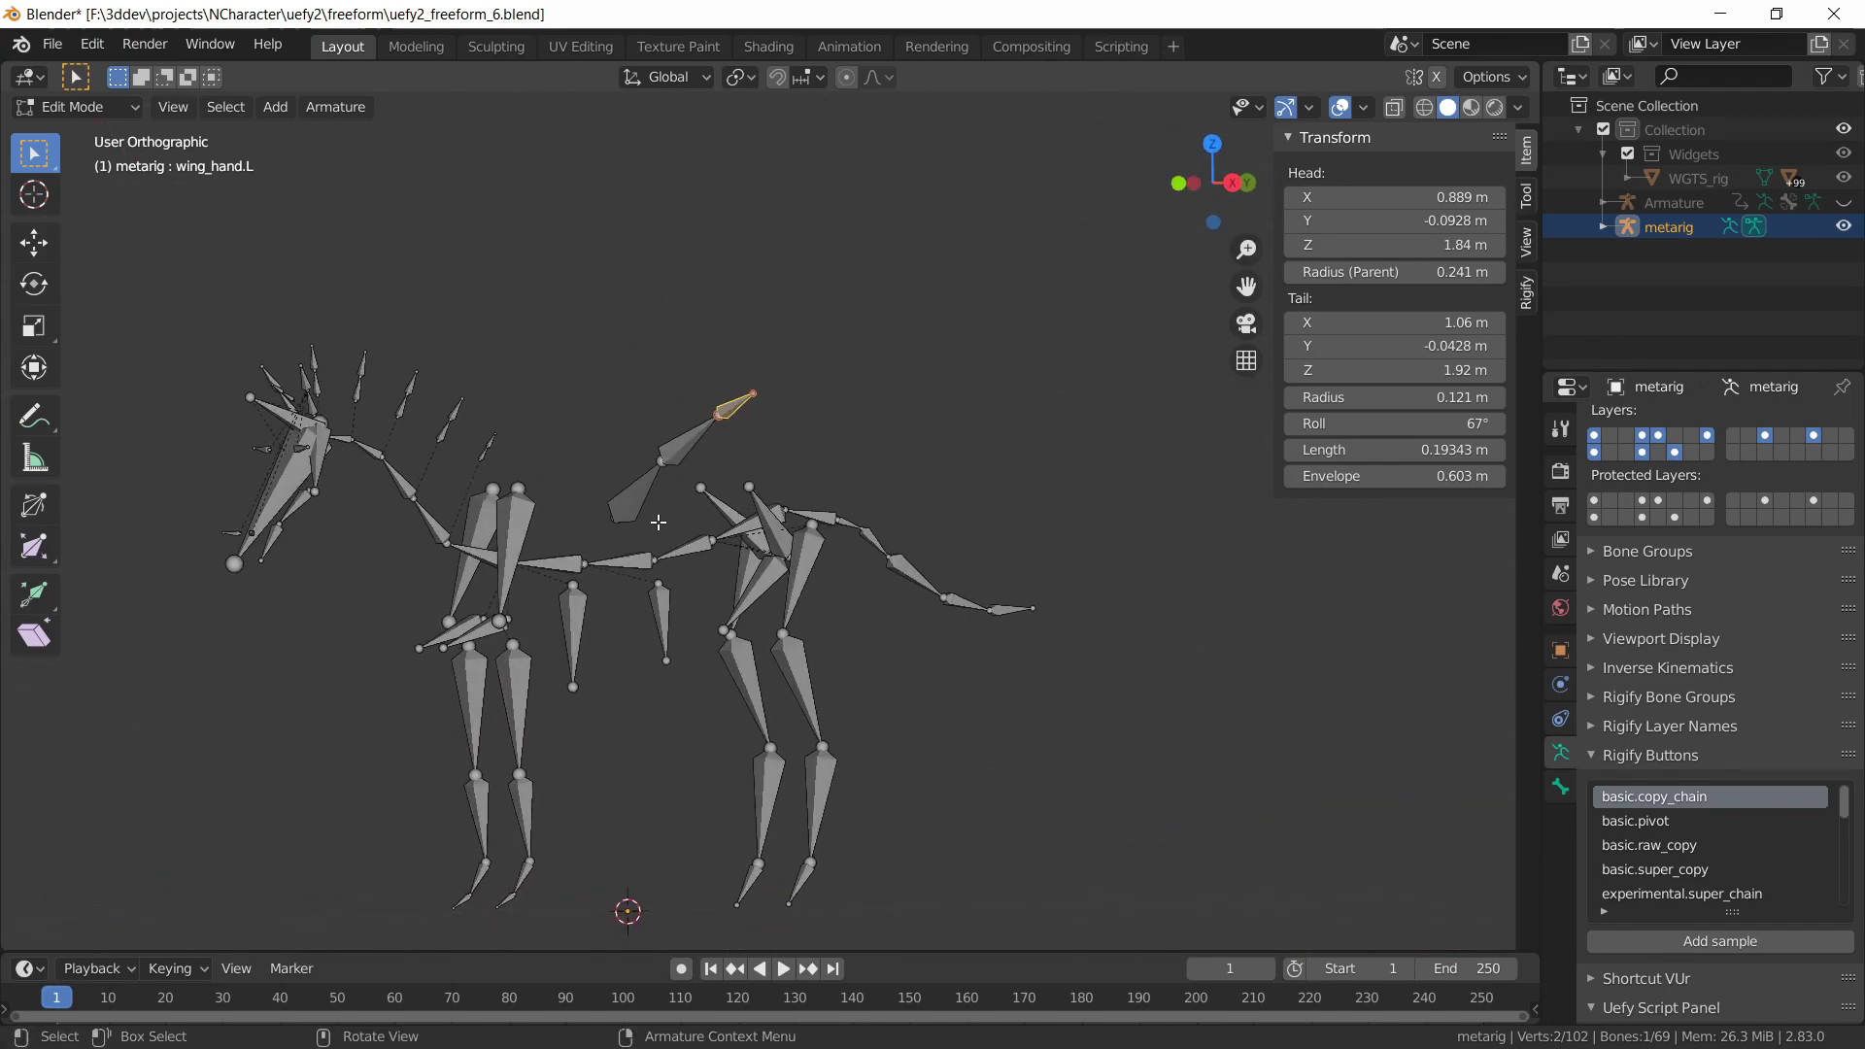
# Set spine.009 as the parent of wing_upper_arm.L and save the file
pyautogui.click(632, 500)
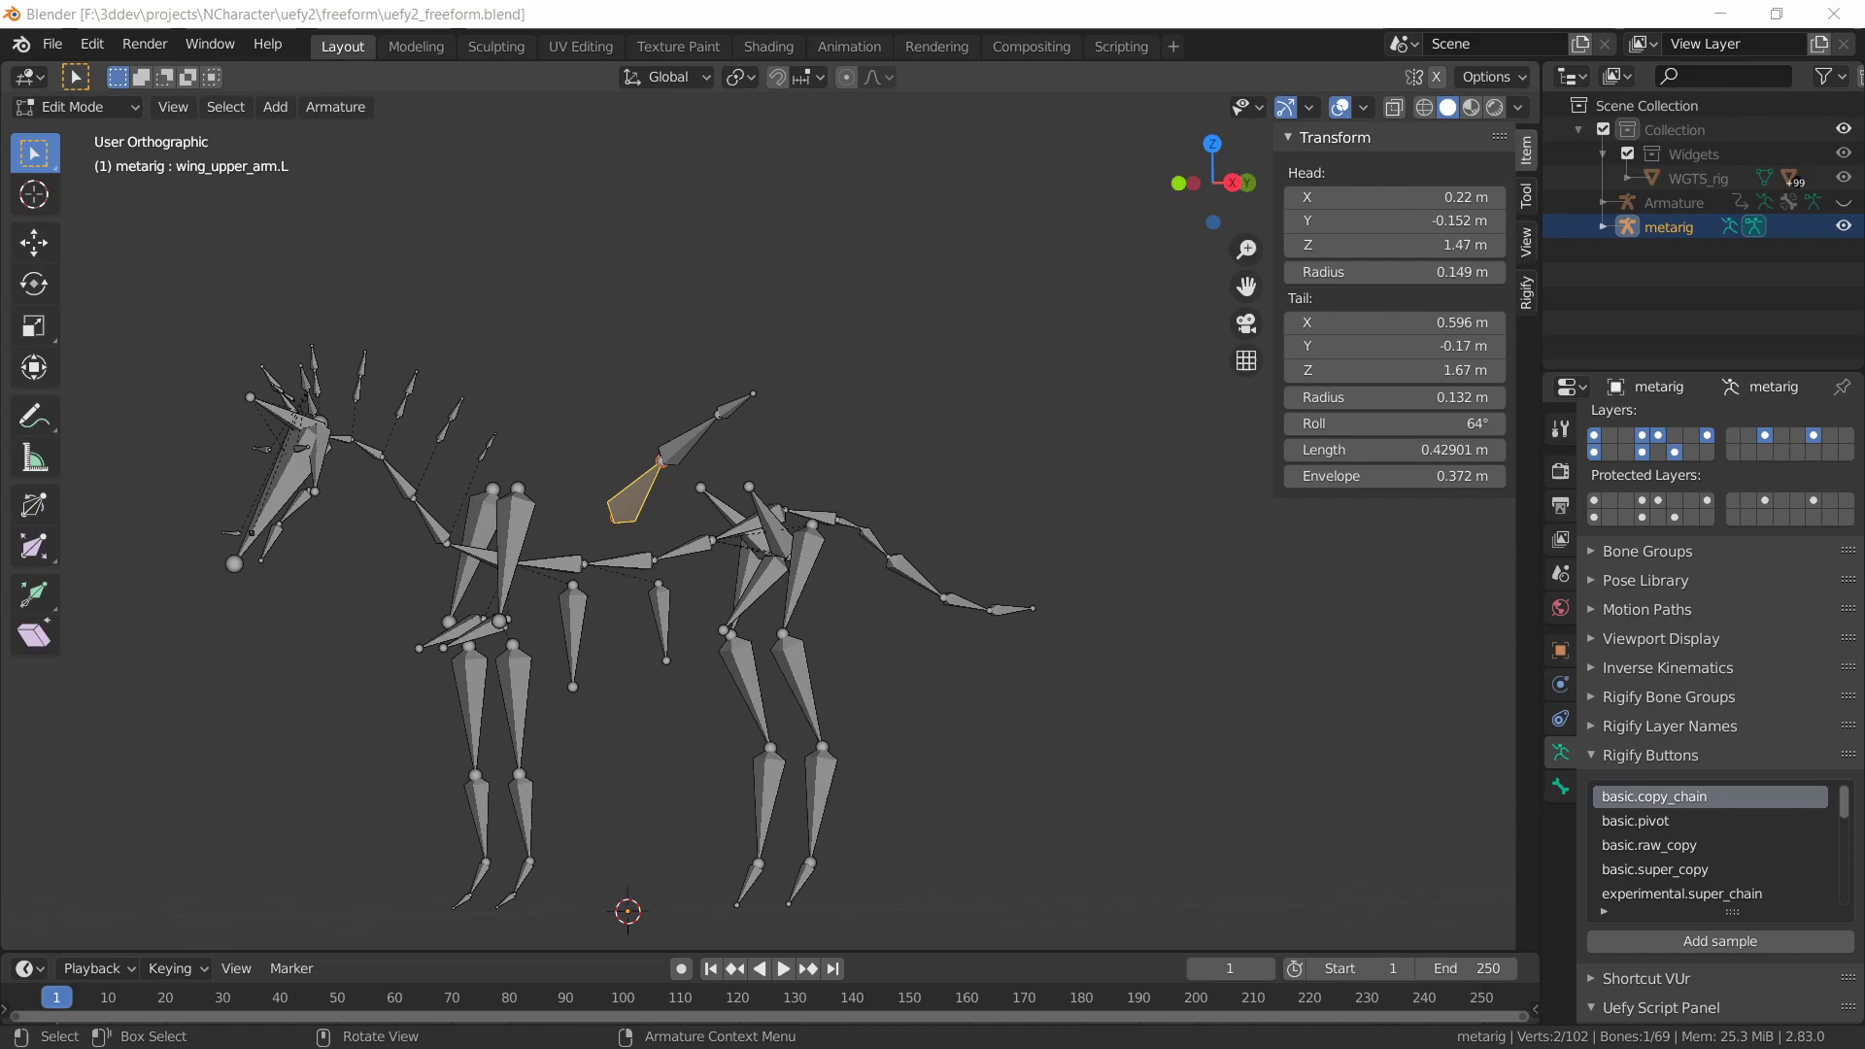
pyautogui.click(1561, 787)
pyautogui.click(1654, 747)
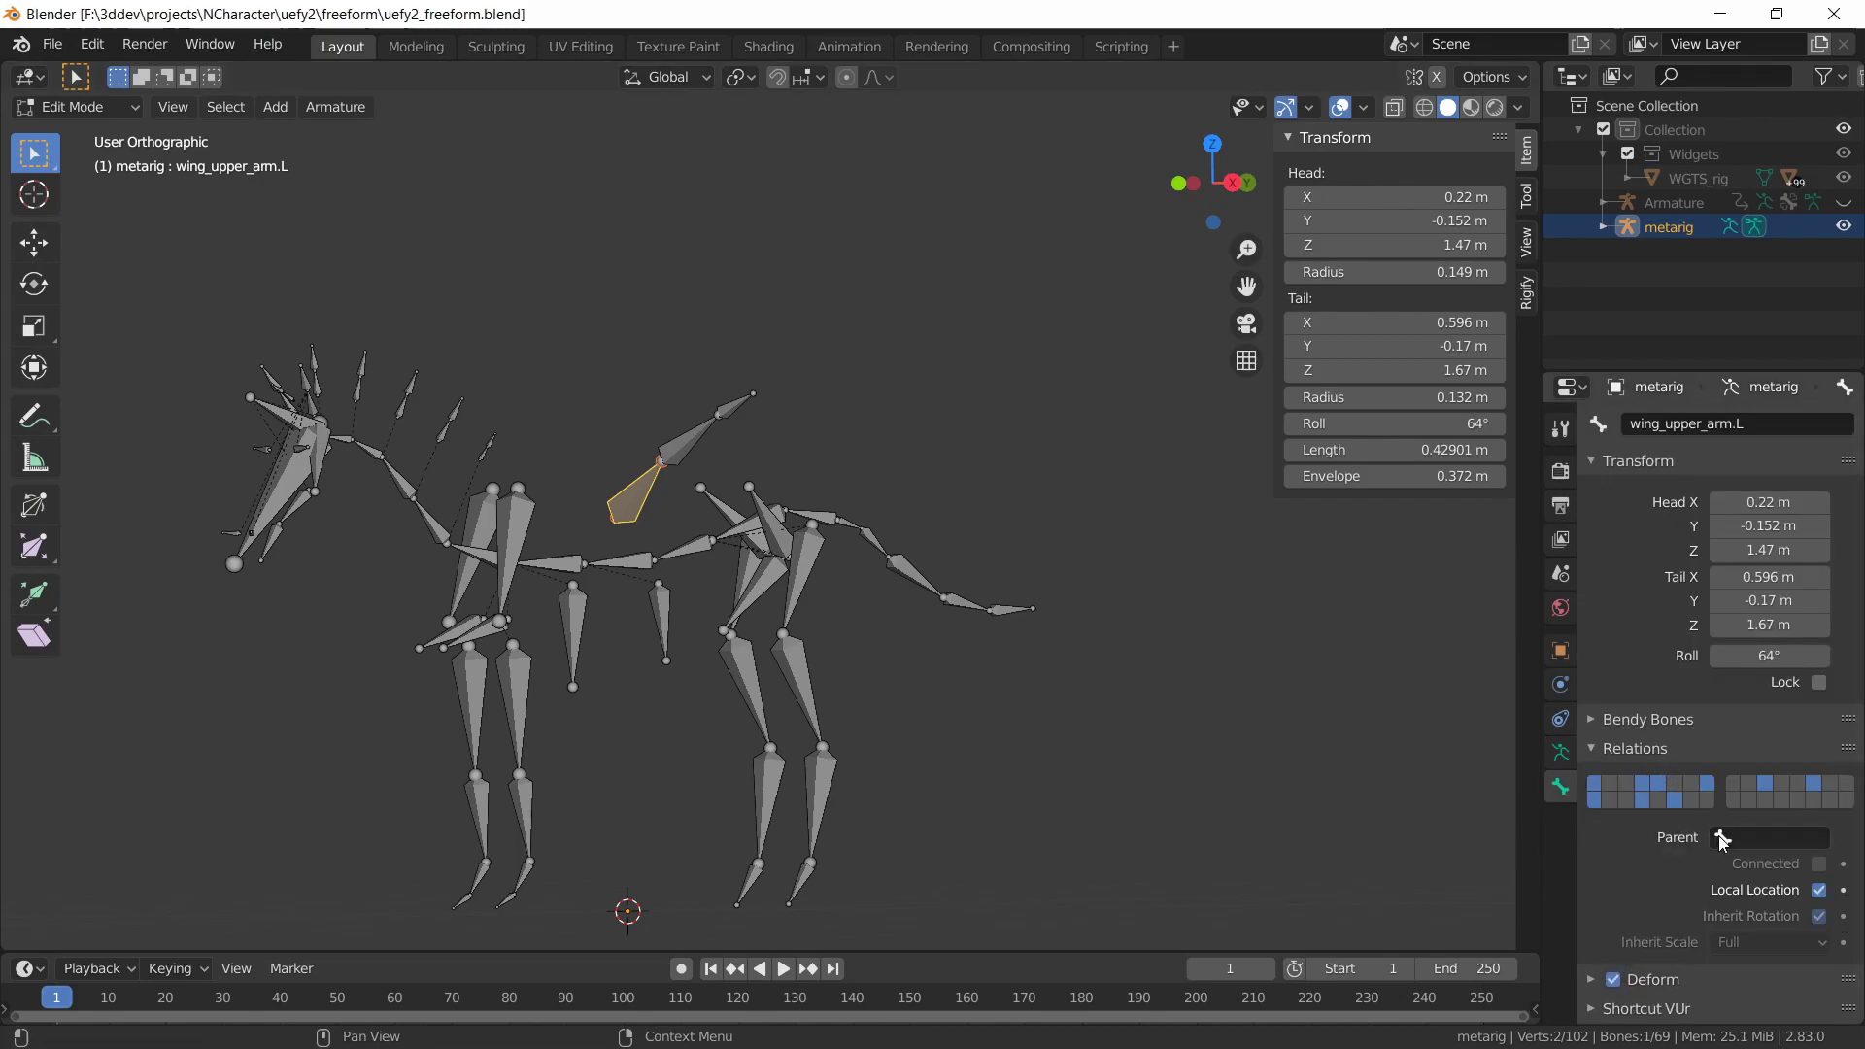
pyautogui.click(547, 570)
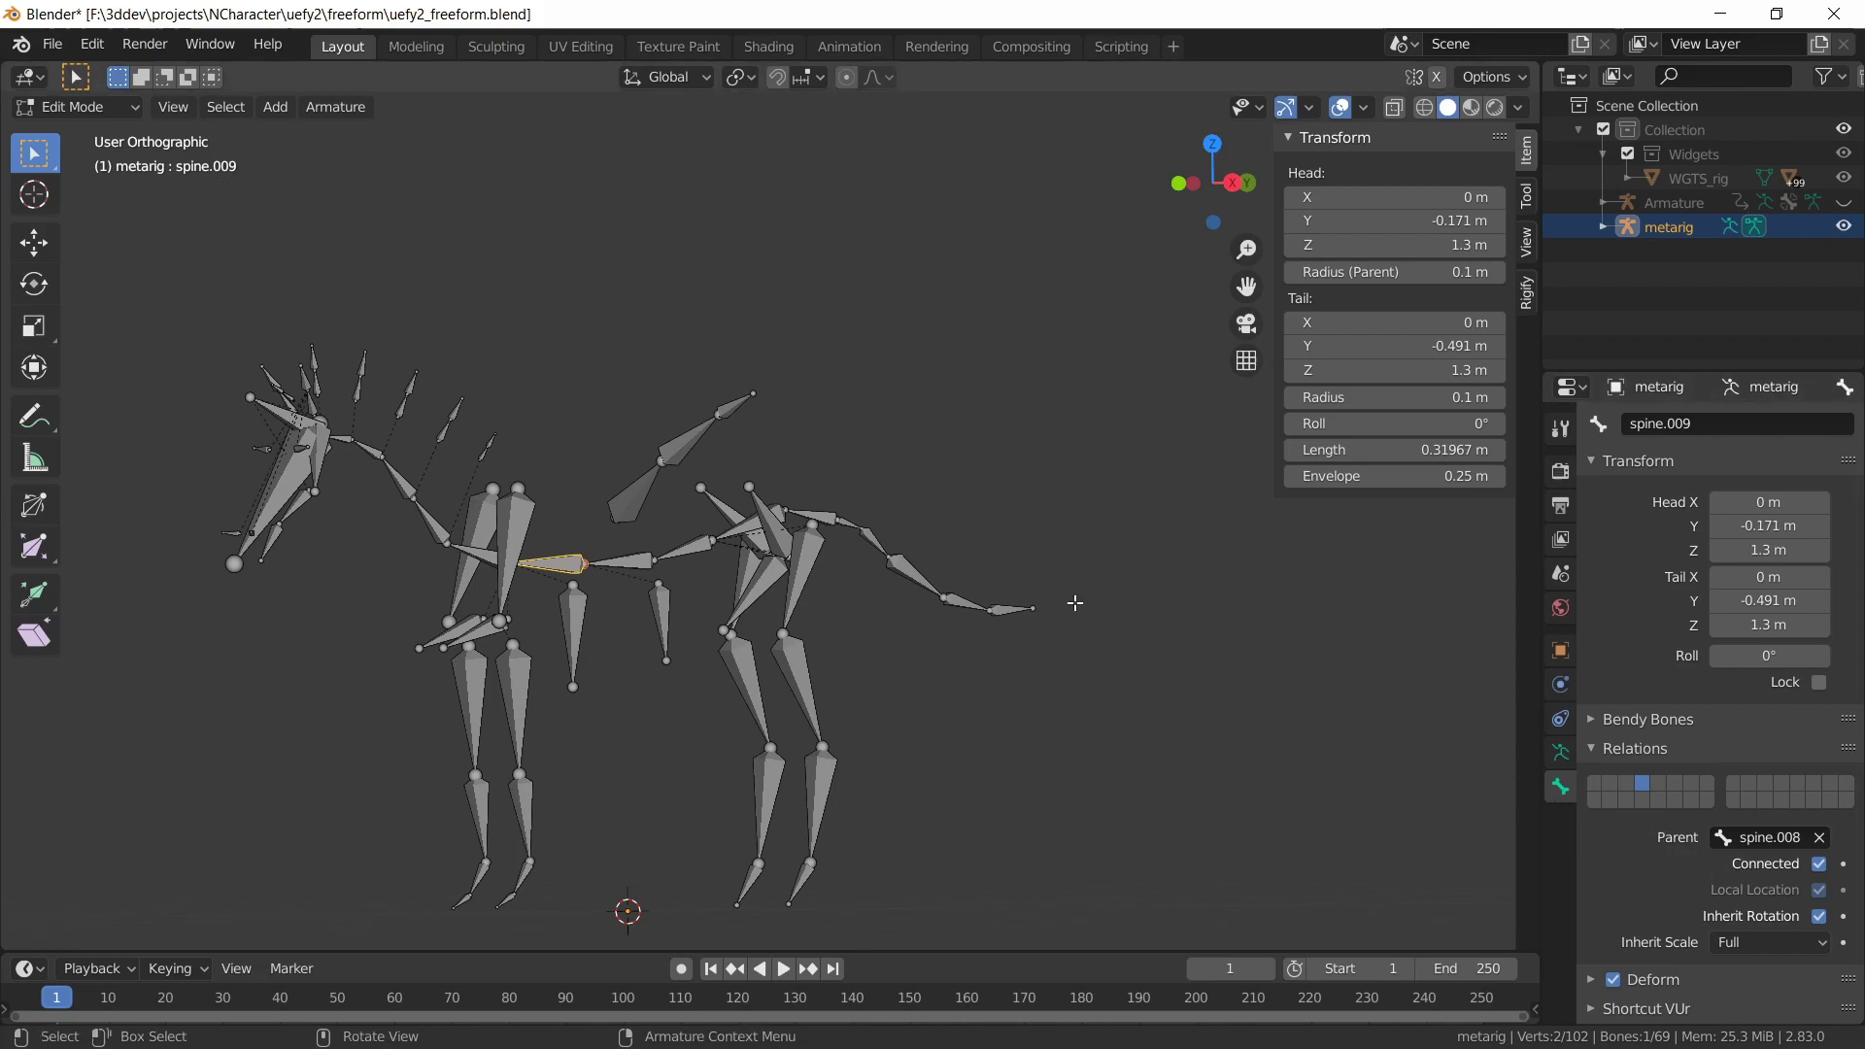
pyautogui.click(626, 514)
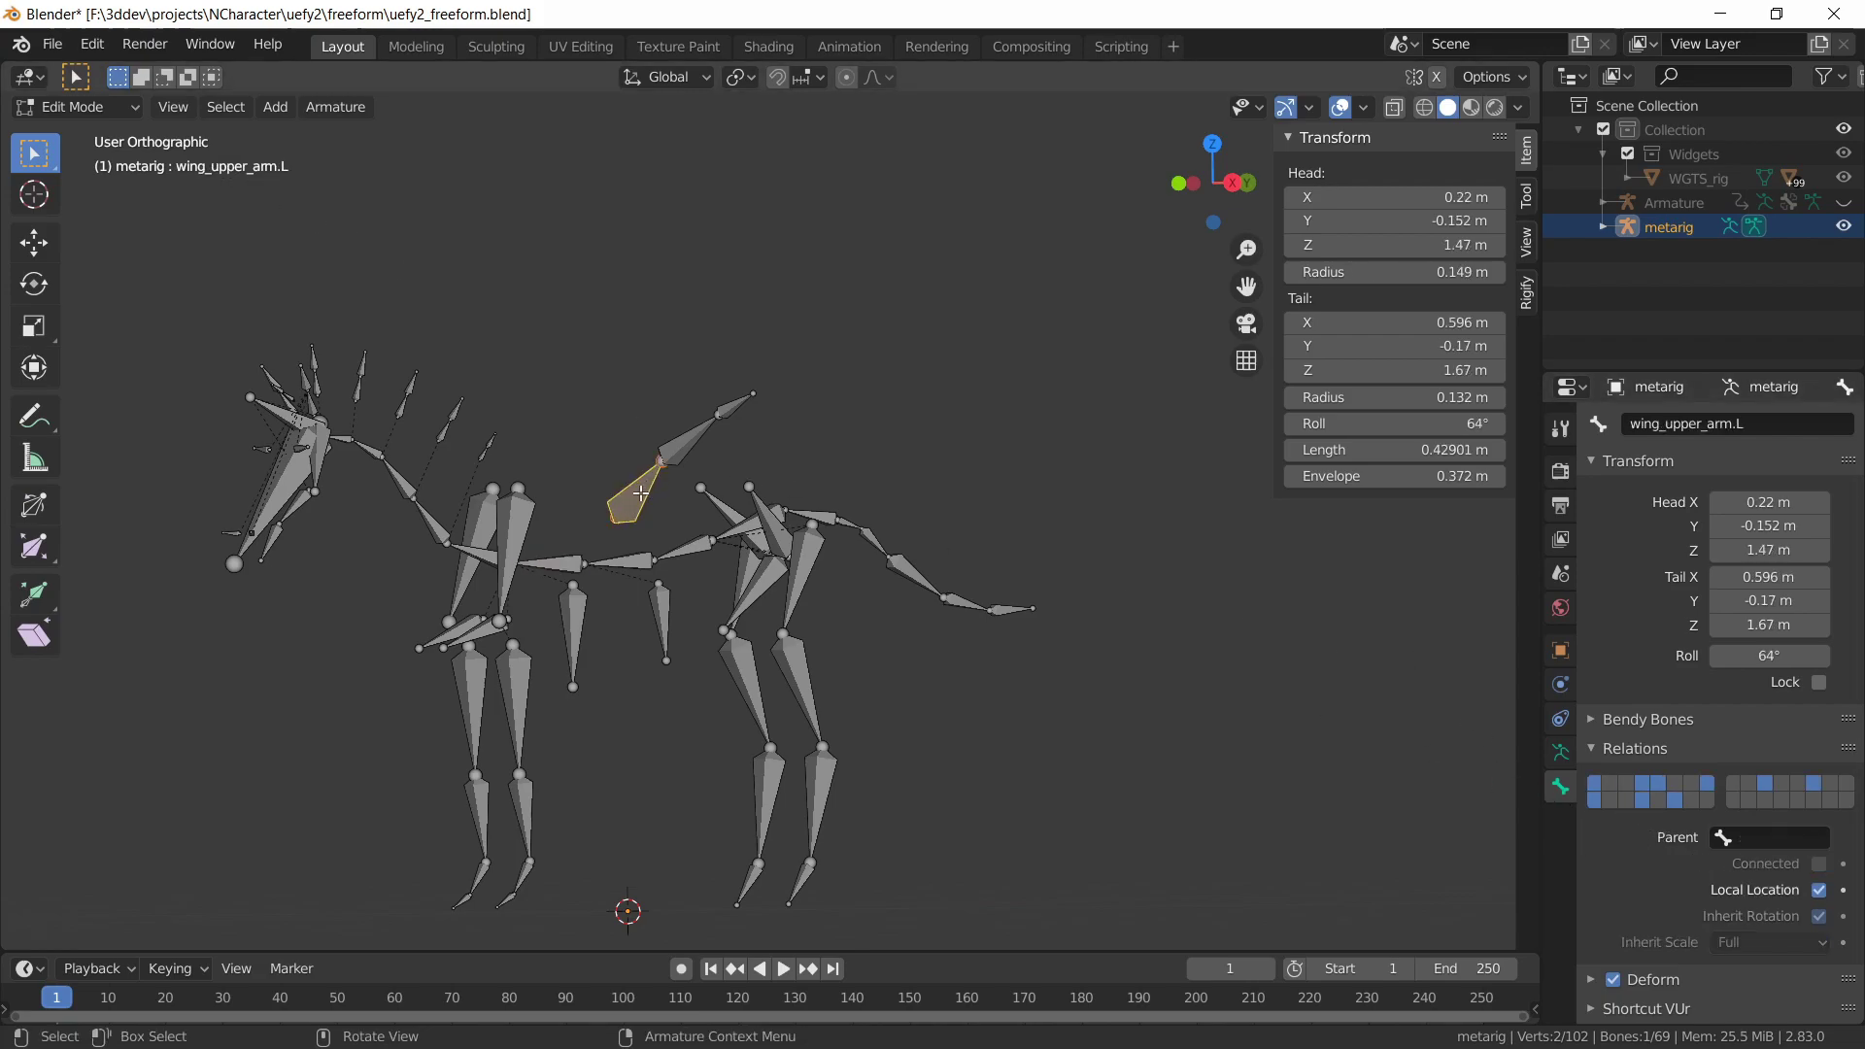
pyautogui.click(1762, 837)
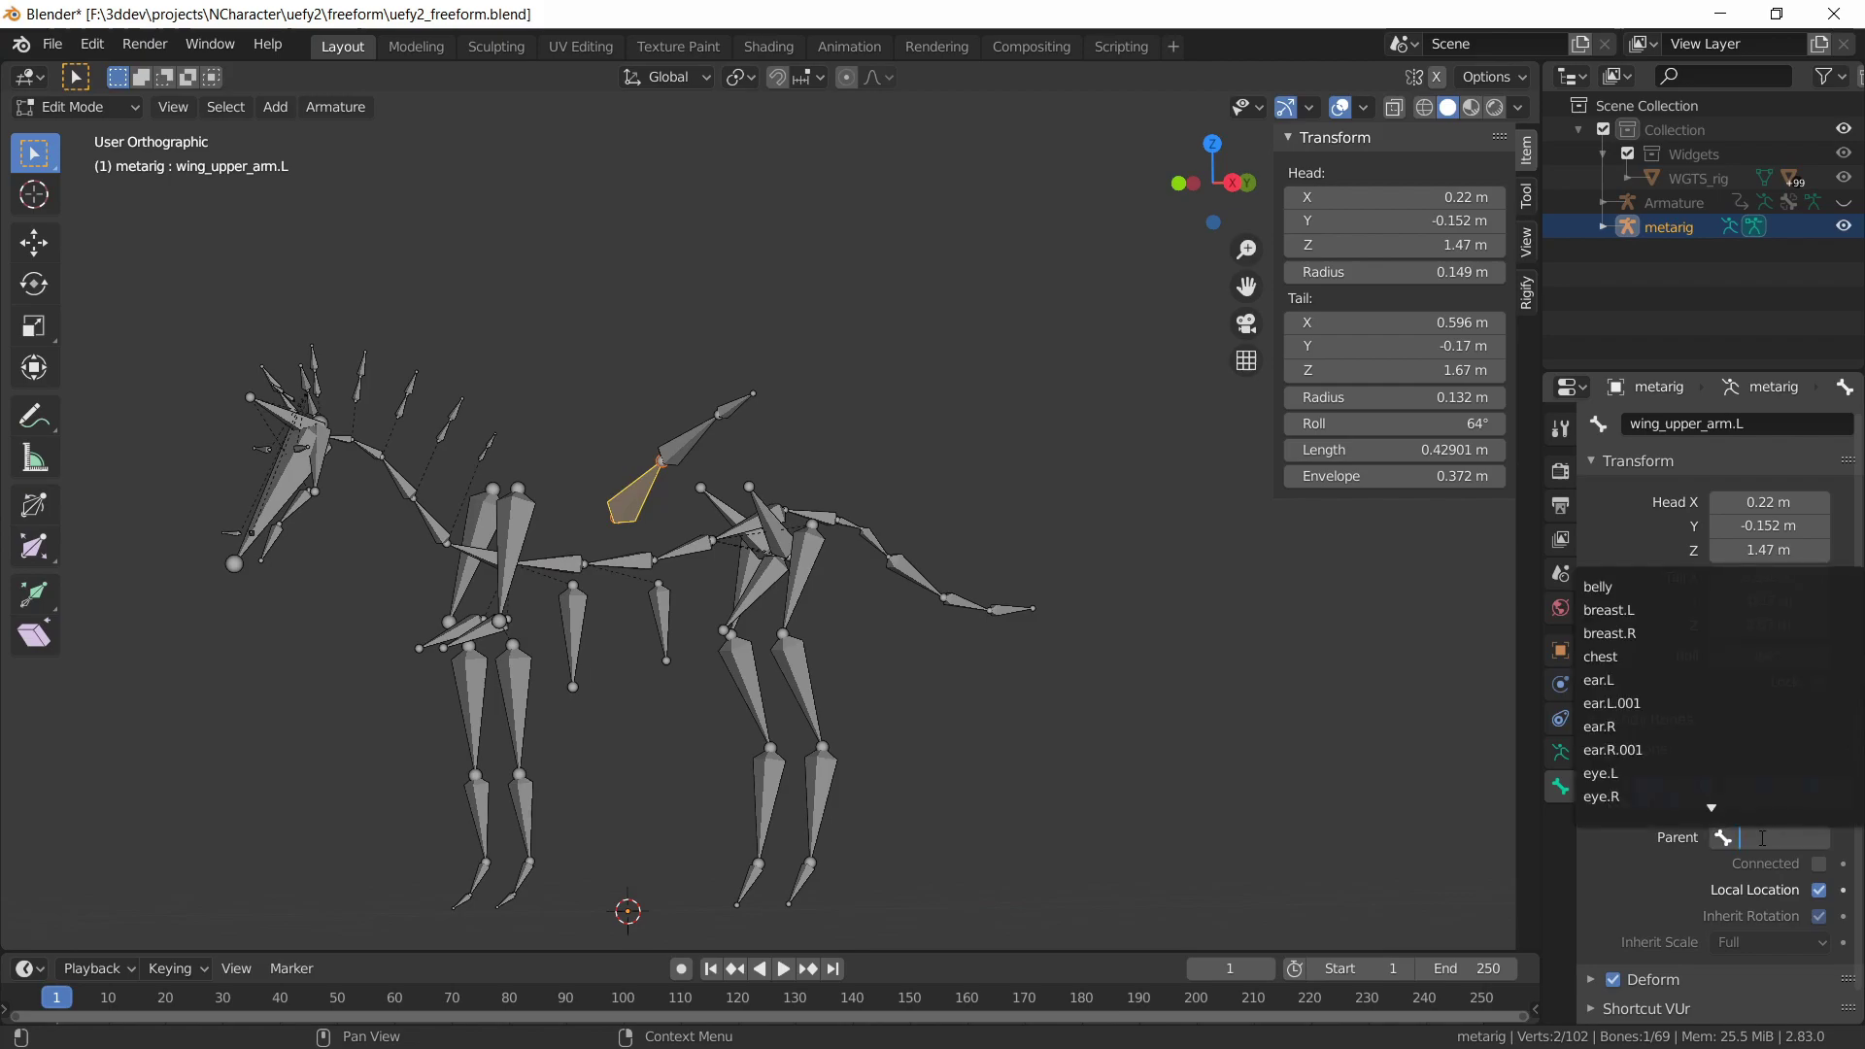
pyautogui.write('spine.')
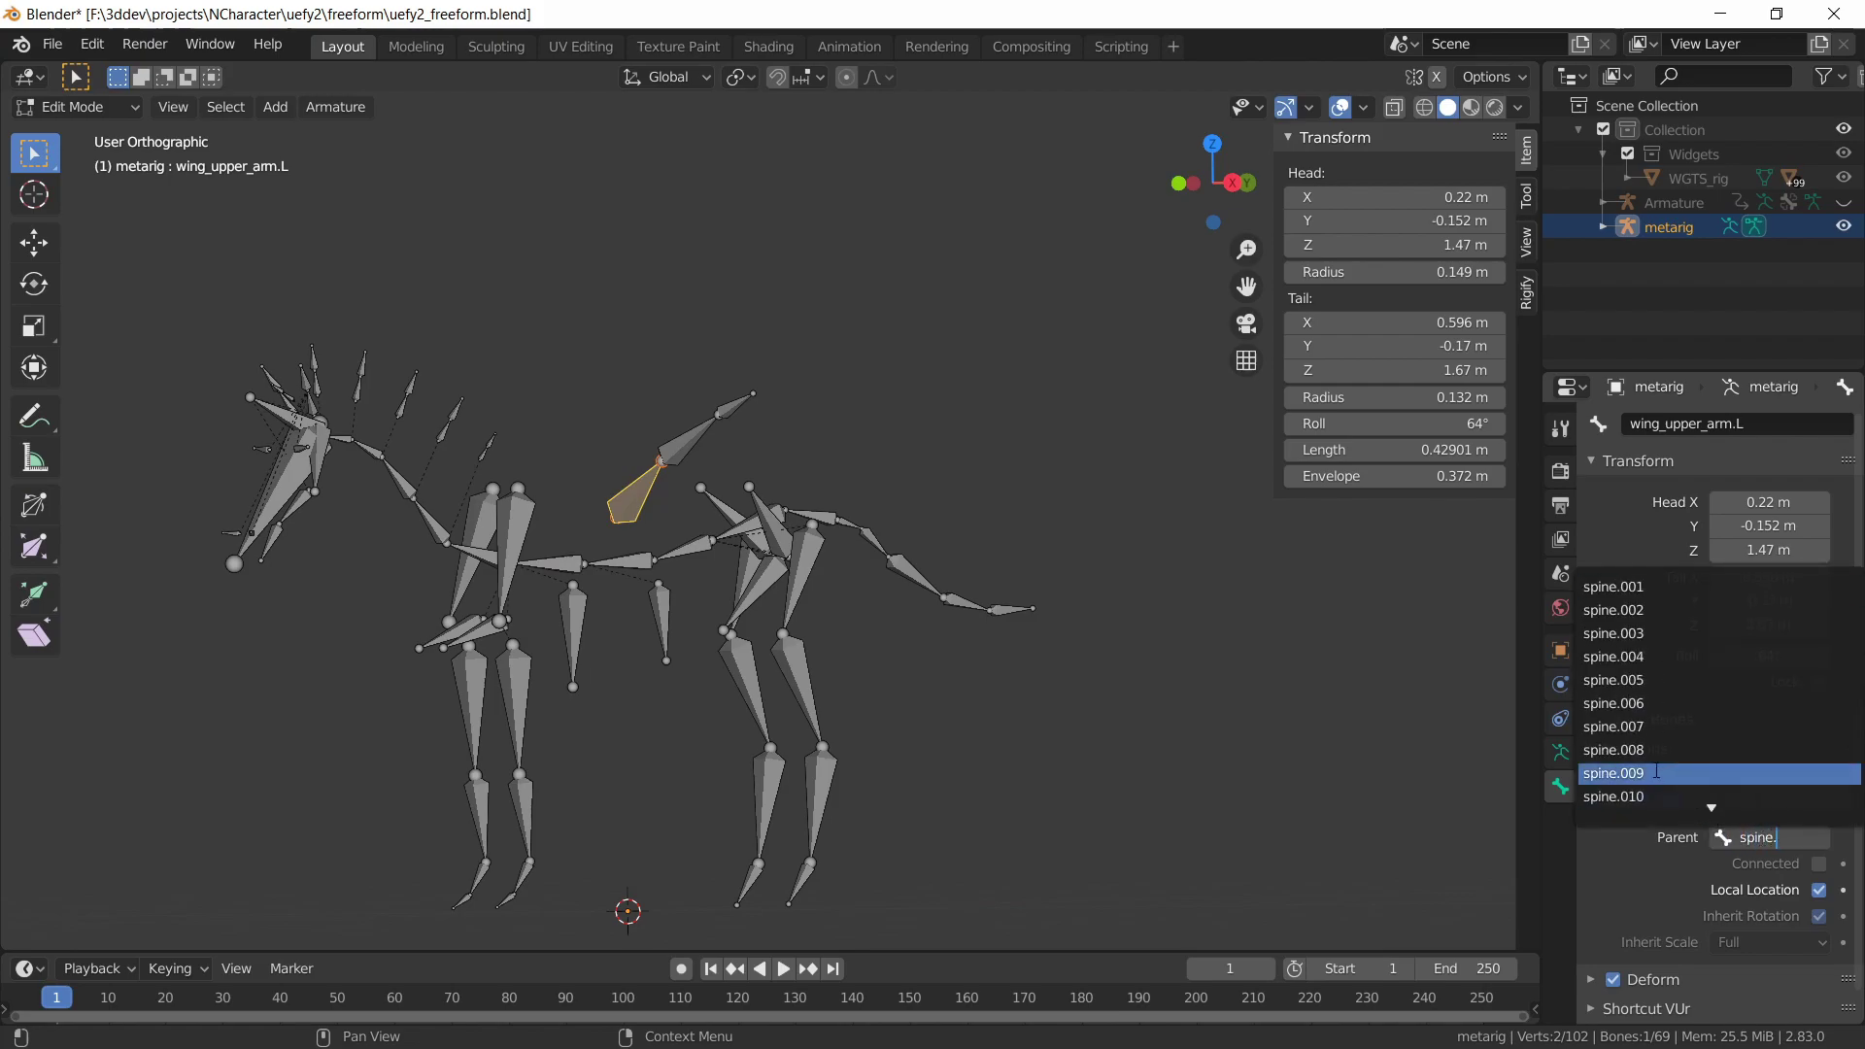
pyautogui.click(1627, 773)
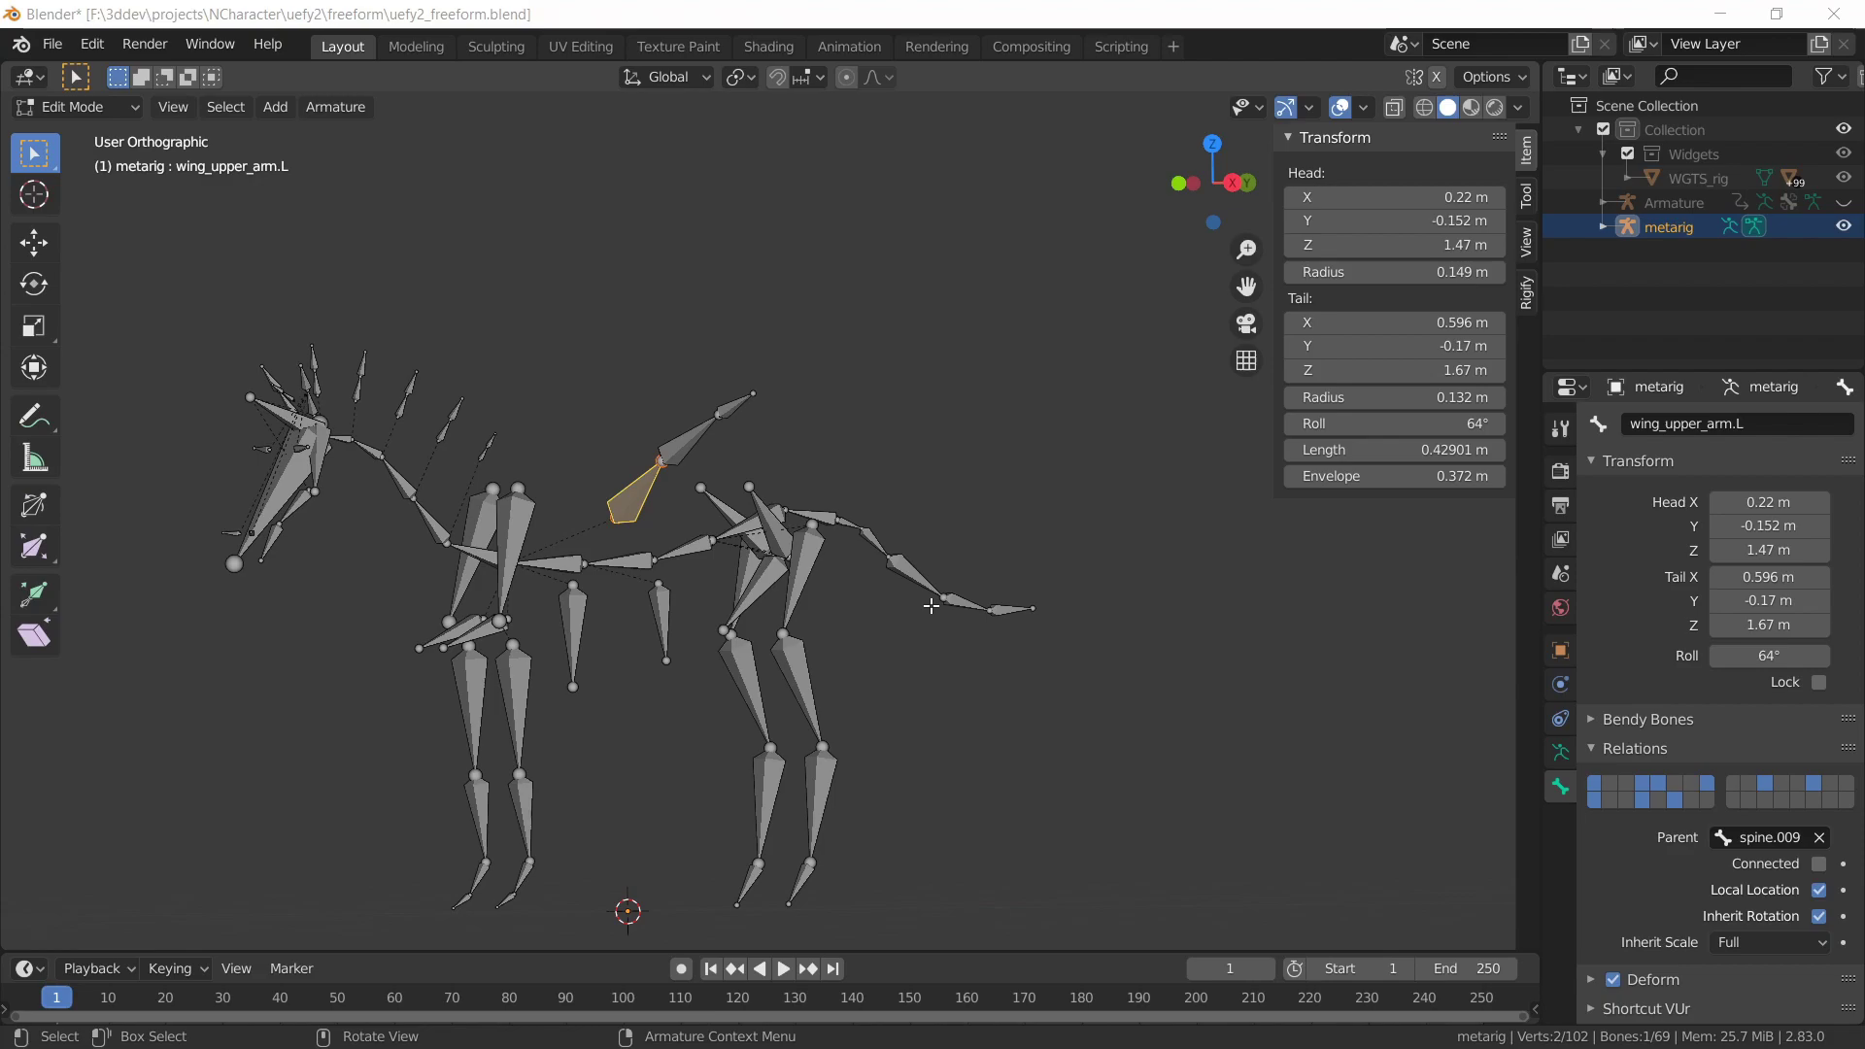
pyautogui.hotkey('ctrl', 's')
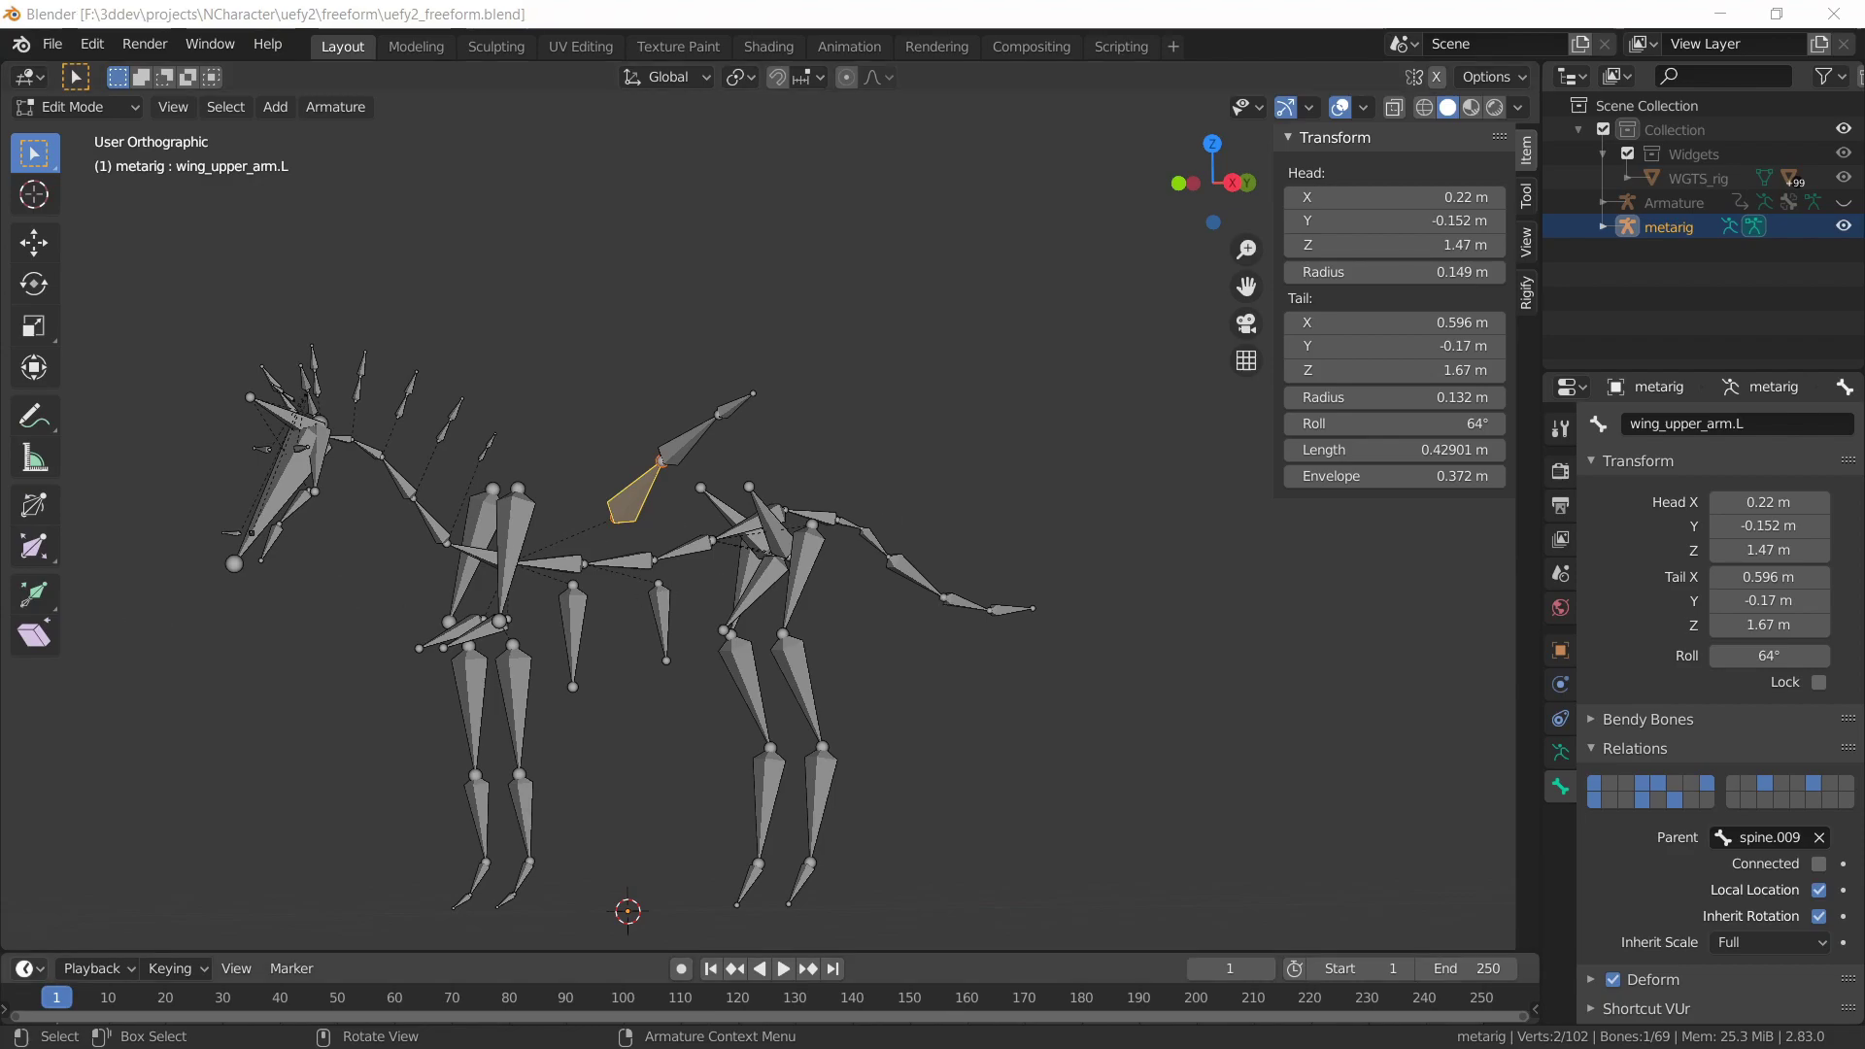
# Symmetrize the three wing bones, wing_upper_arm.L, wing_forearm.L and wing_hand.L, to the opposite side of the metarig
pyautogui.click(638, 502)
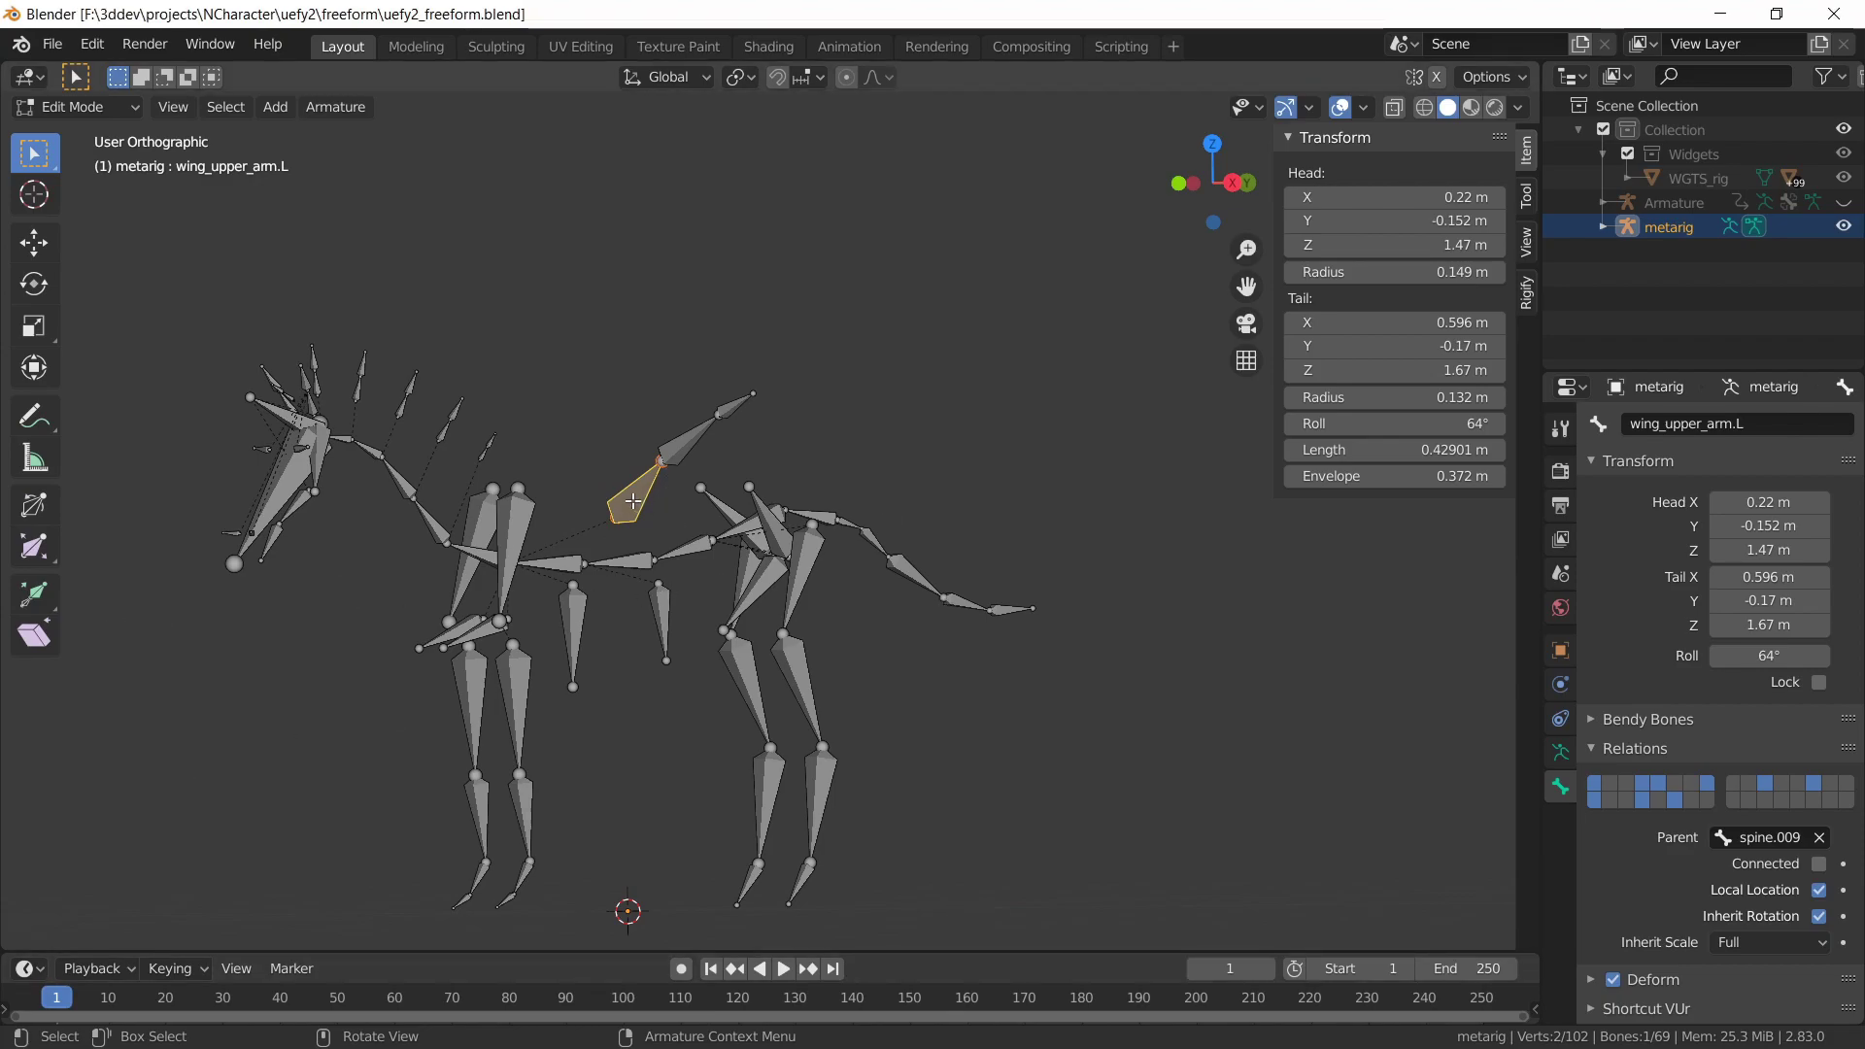
pyautogui.keyDown('shift'); pyautogui.click(690, 439); pyautogui.keyUp('shift')
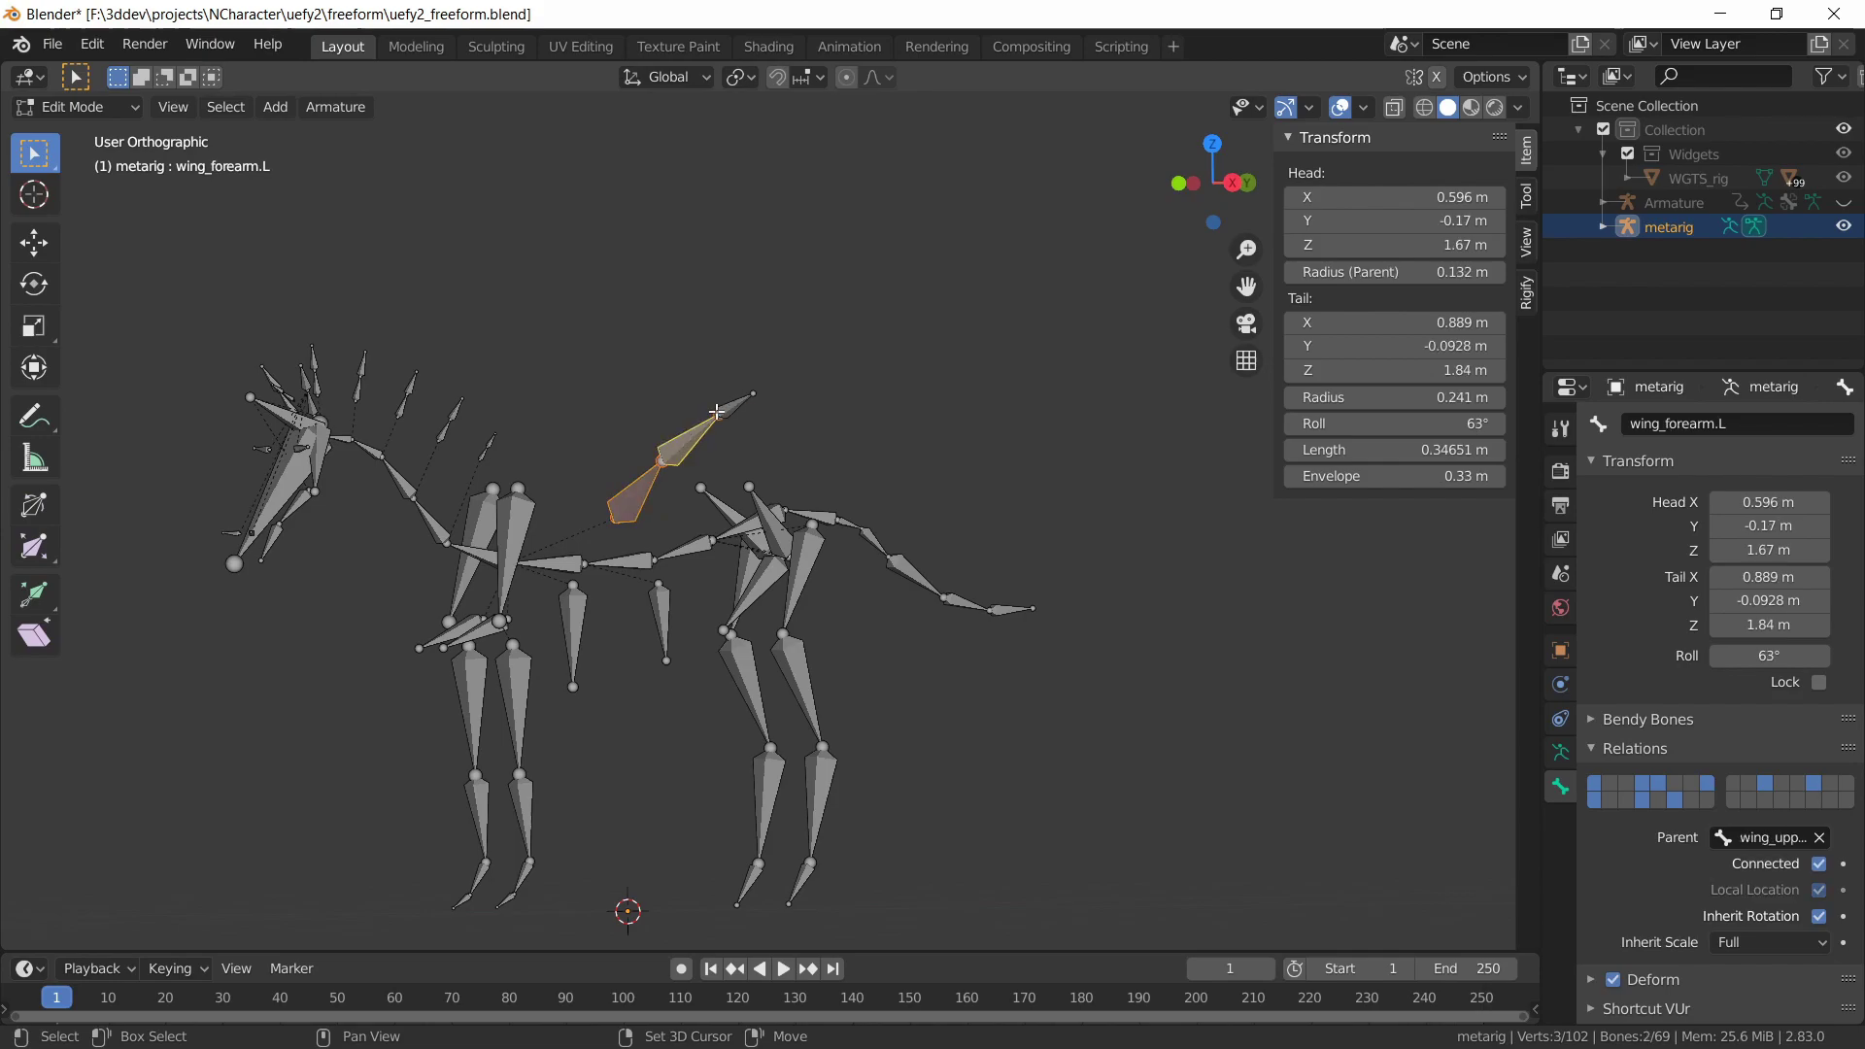
pyautogui.keyDown('shift'); pyautogui.click(730, 406); pyautogui.keyUp('shift')
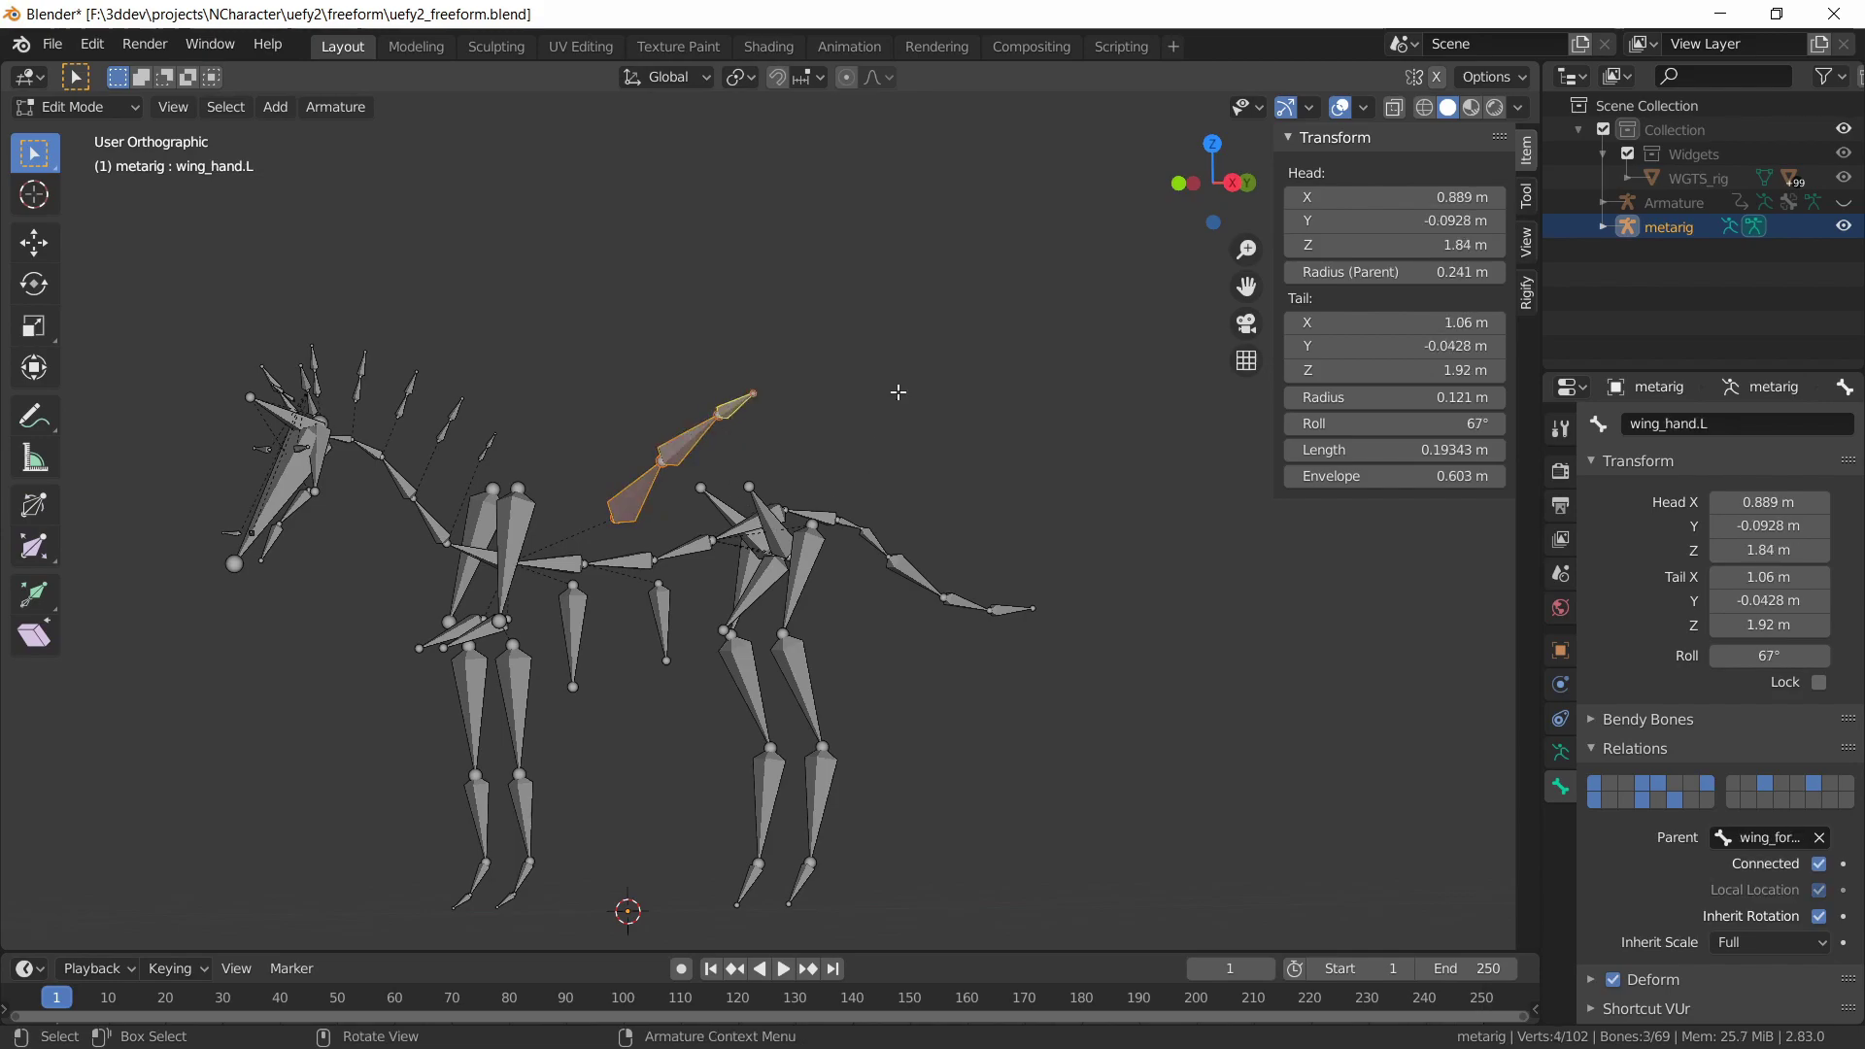
pyautogui.rightClick(633, 497)
pyautogui.click(630, 499)
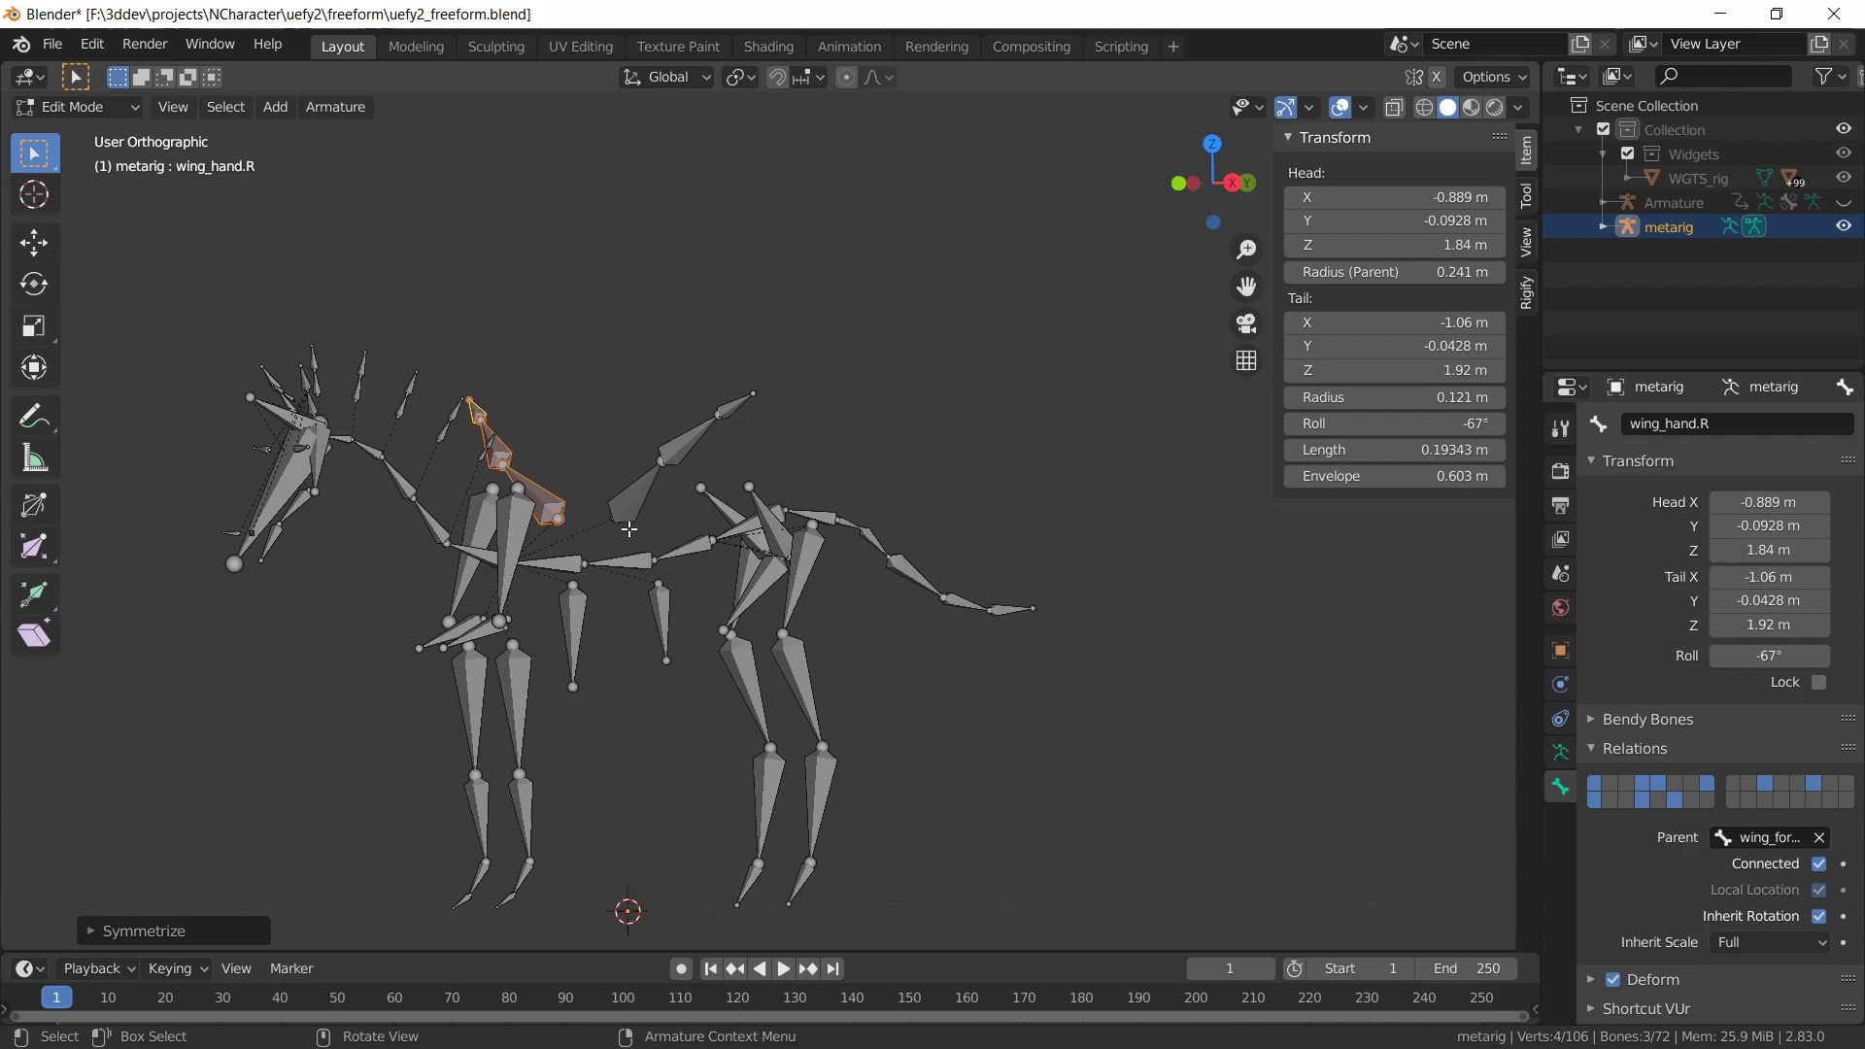
pyautogui.moveTo(629, 530); pyautogui.dragTo(583, 478, button='middle')
pyautogui.click(539, 427)
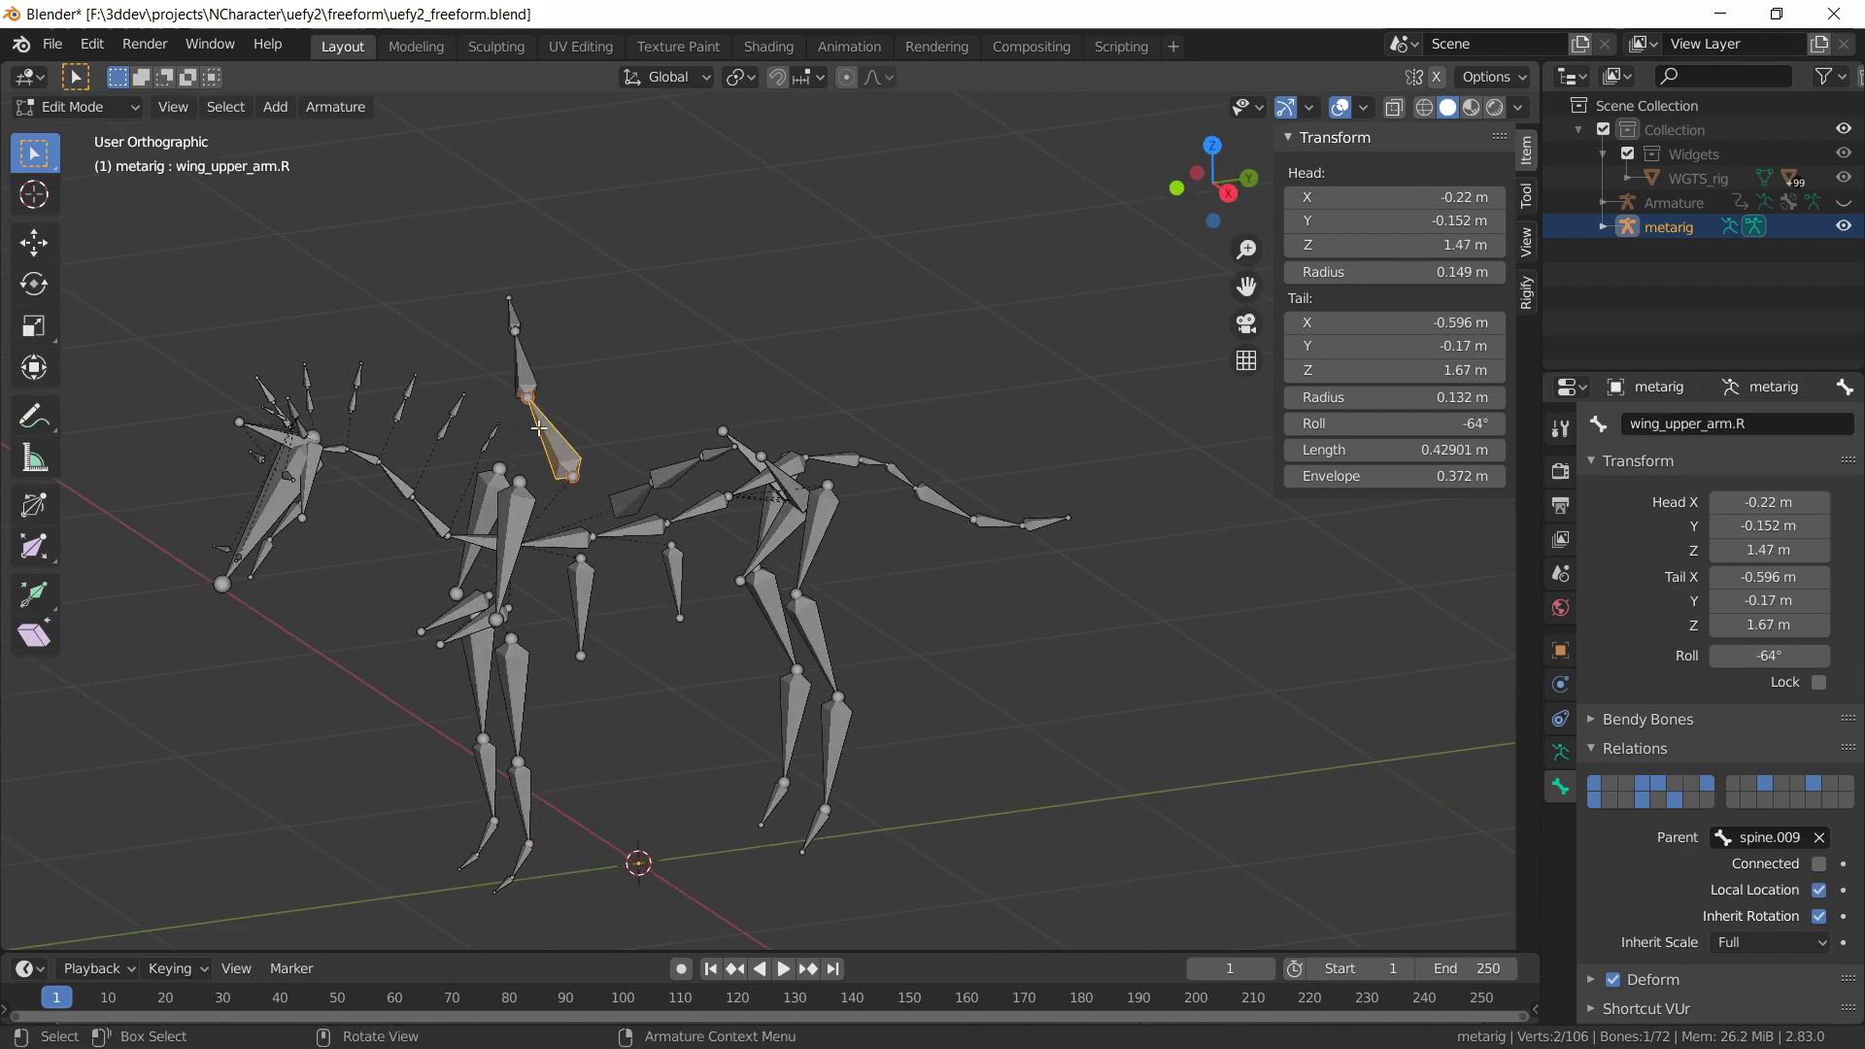
pyautogui.moveTo(418, 425); pyautogui.dragTo(609, 550, button='middle')
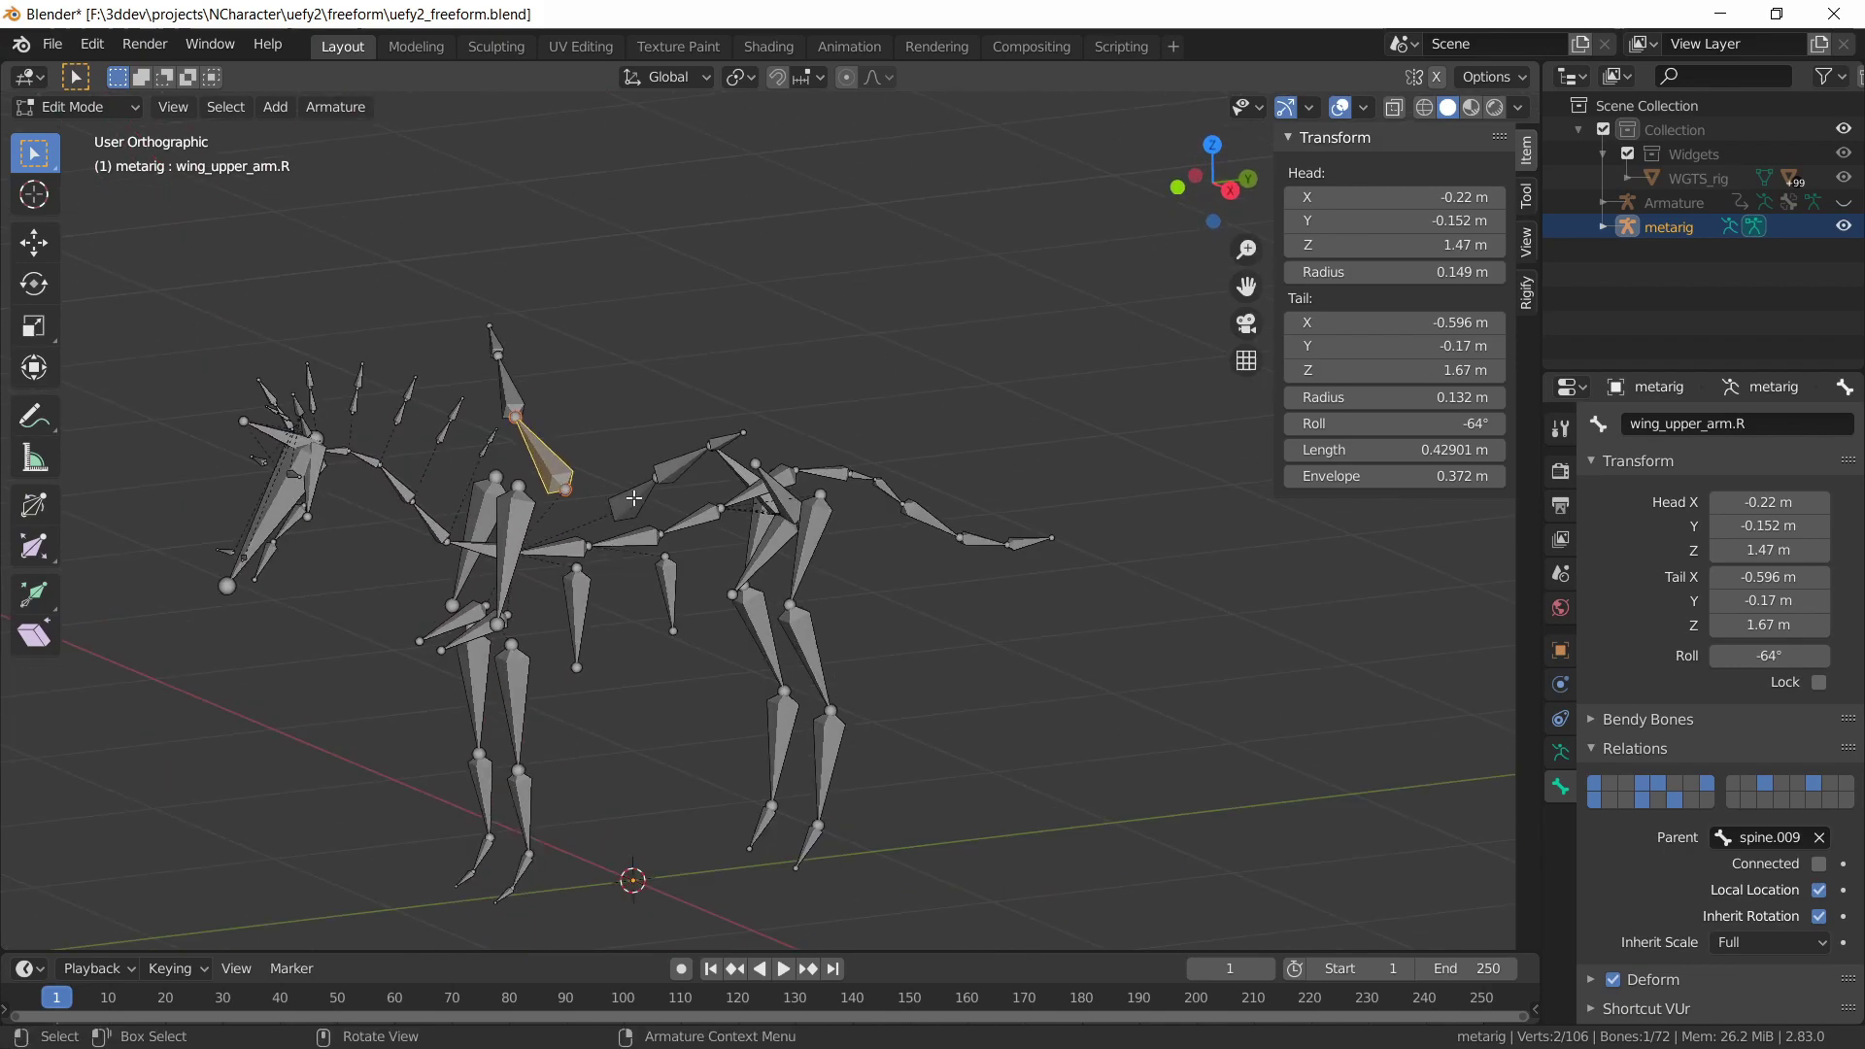
pyautogui.click(632, 498)
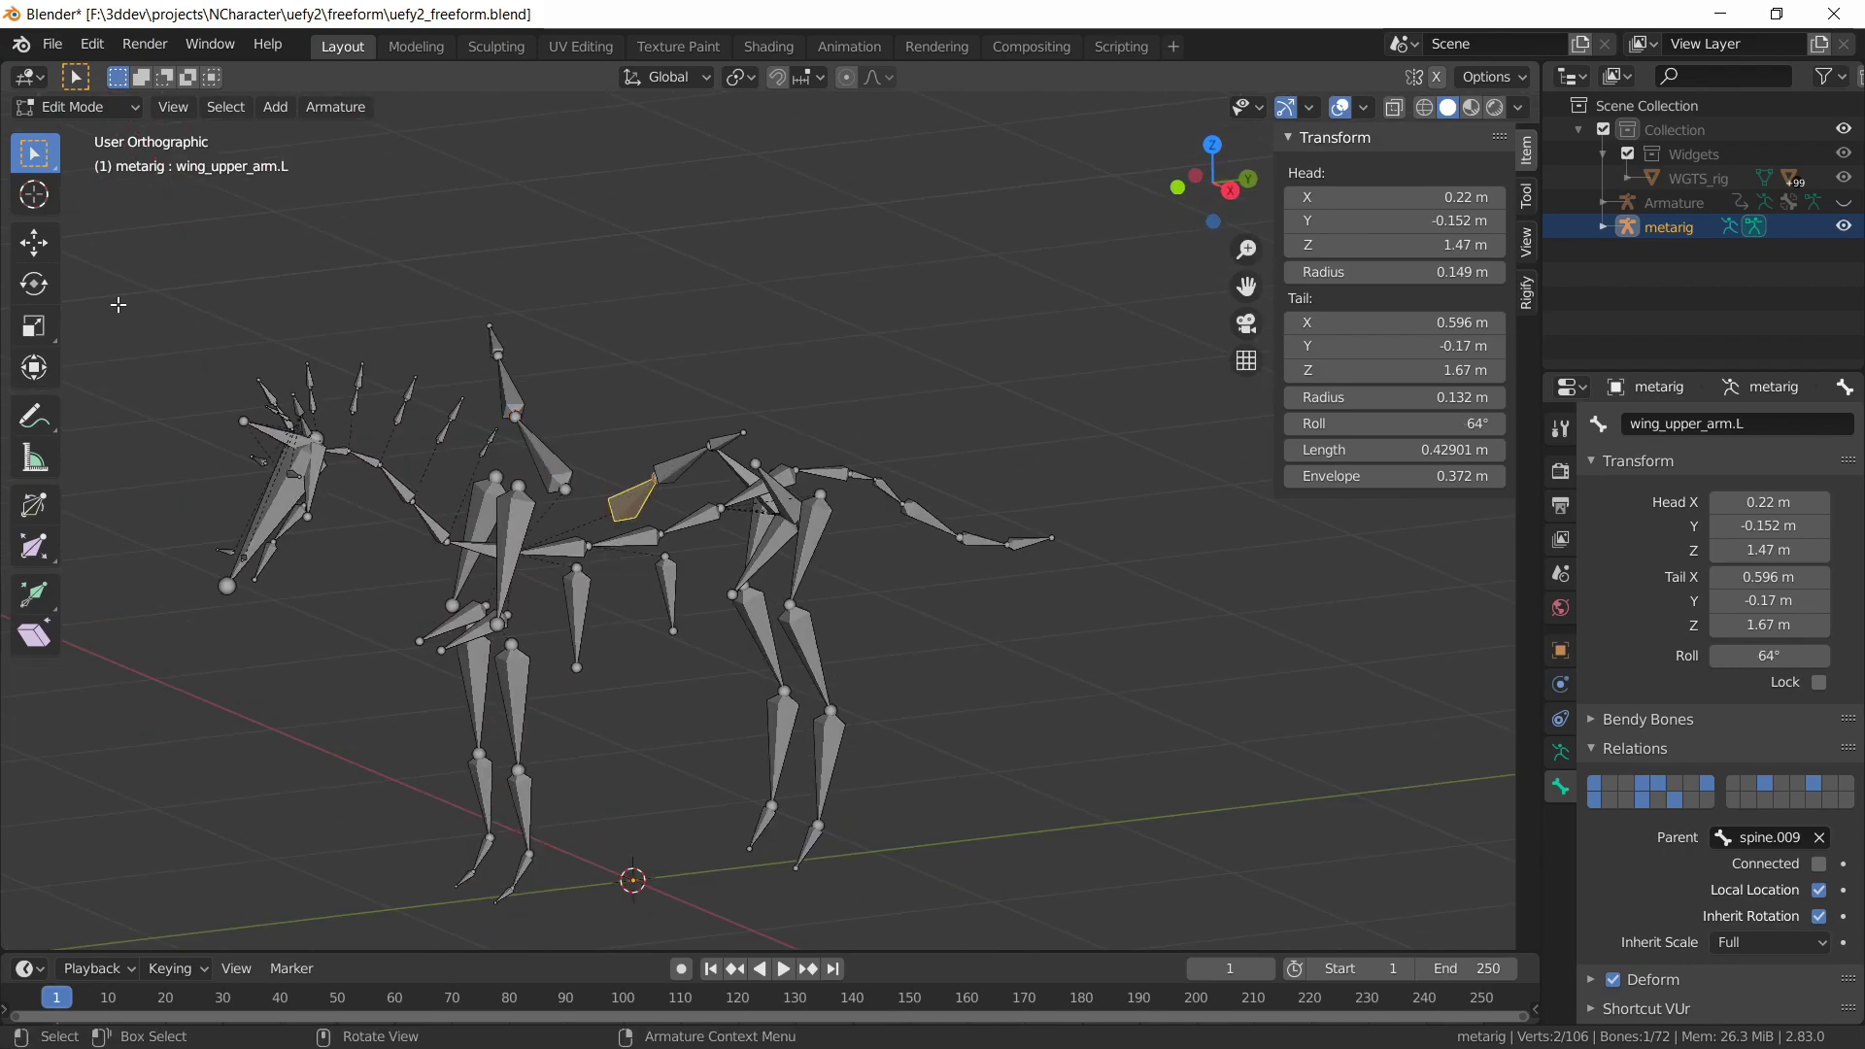
# Return to Object Mode, unhide the Armature object and regenerate the Rigify rig from the metarig
pyautogui.click(77, 107)
pyautogui.click(71, 143)
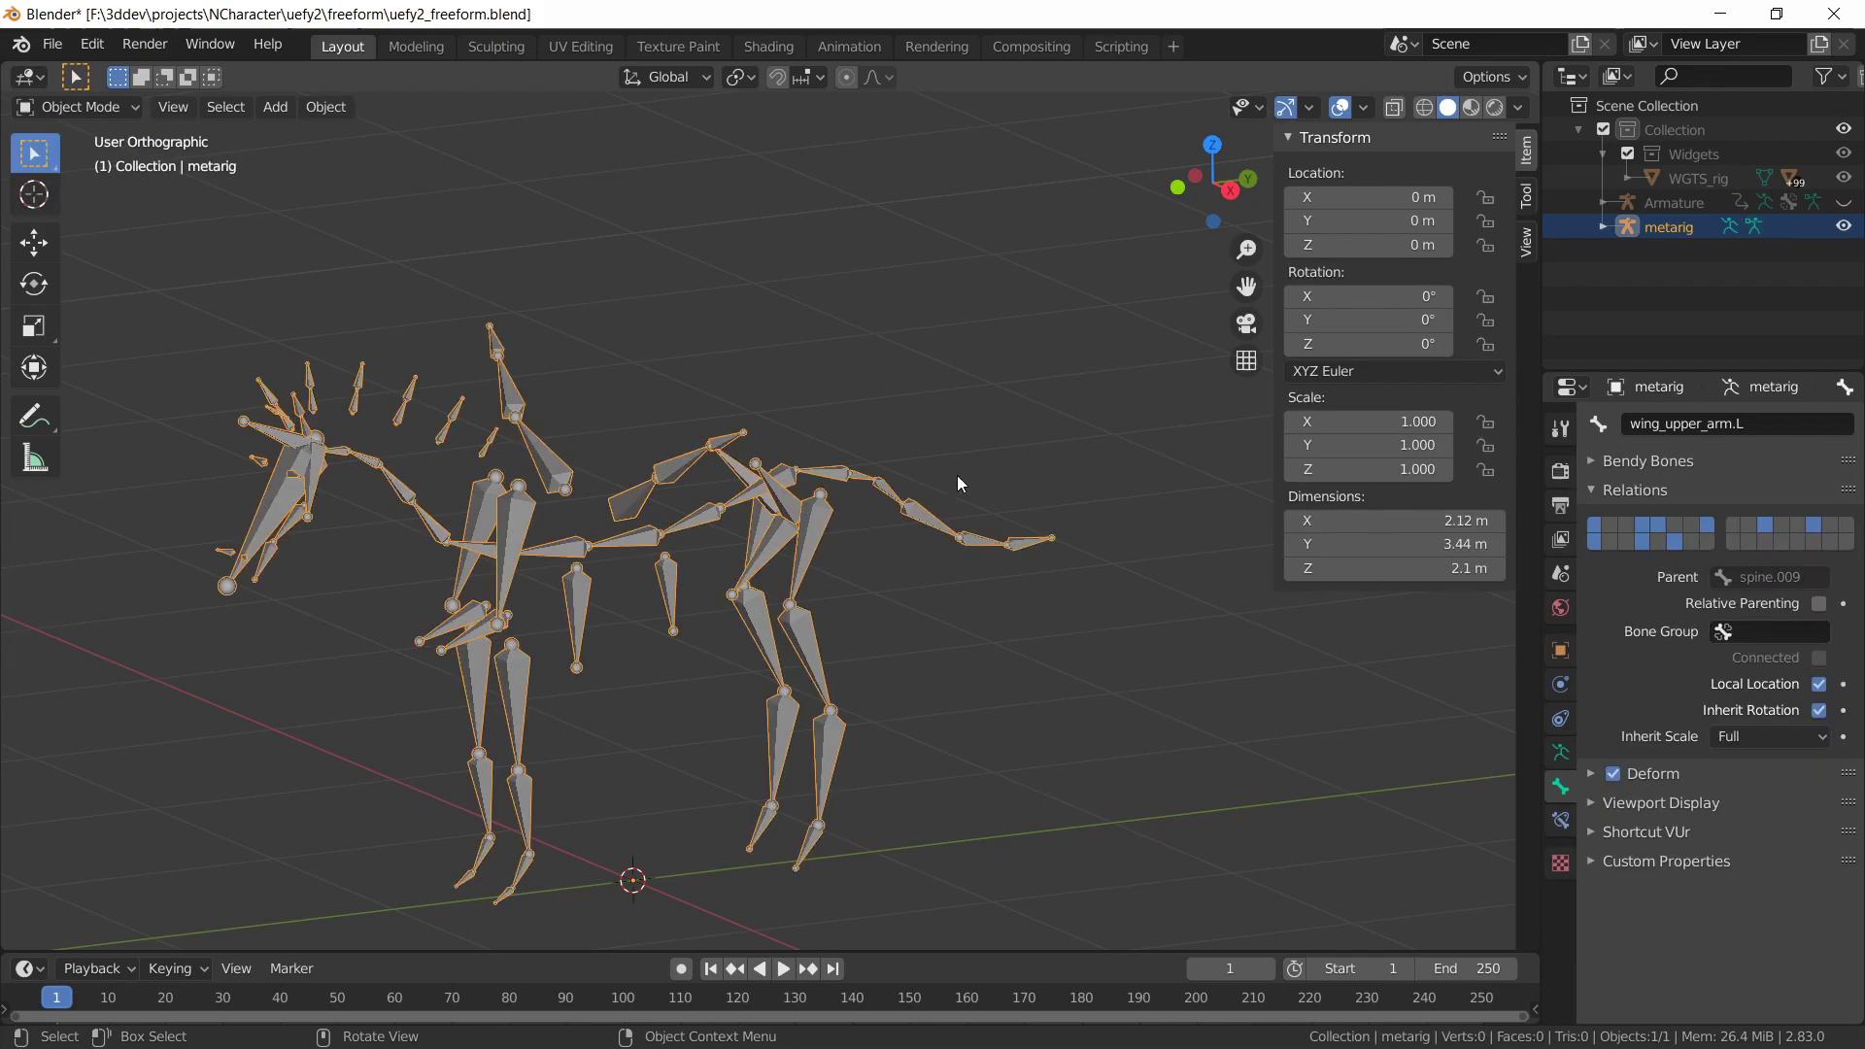
pyautogui.click(1844, 202)
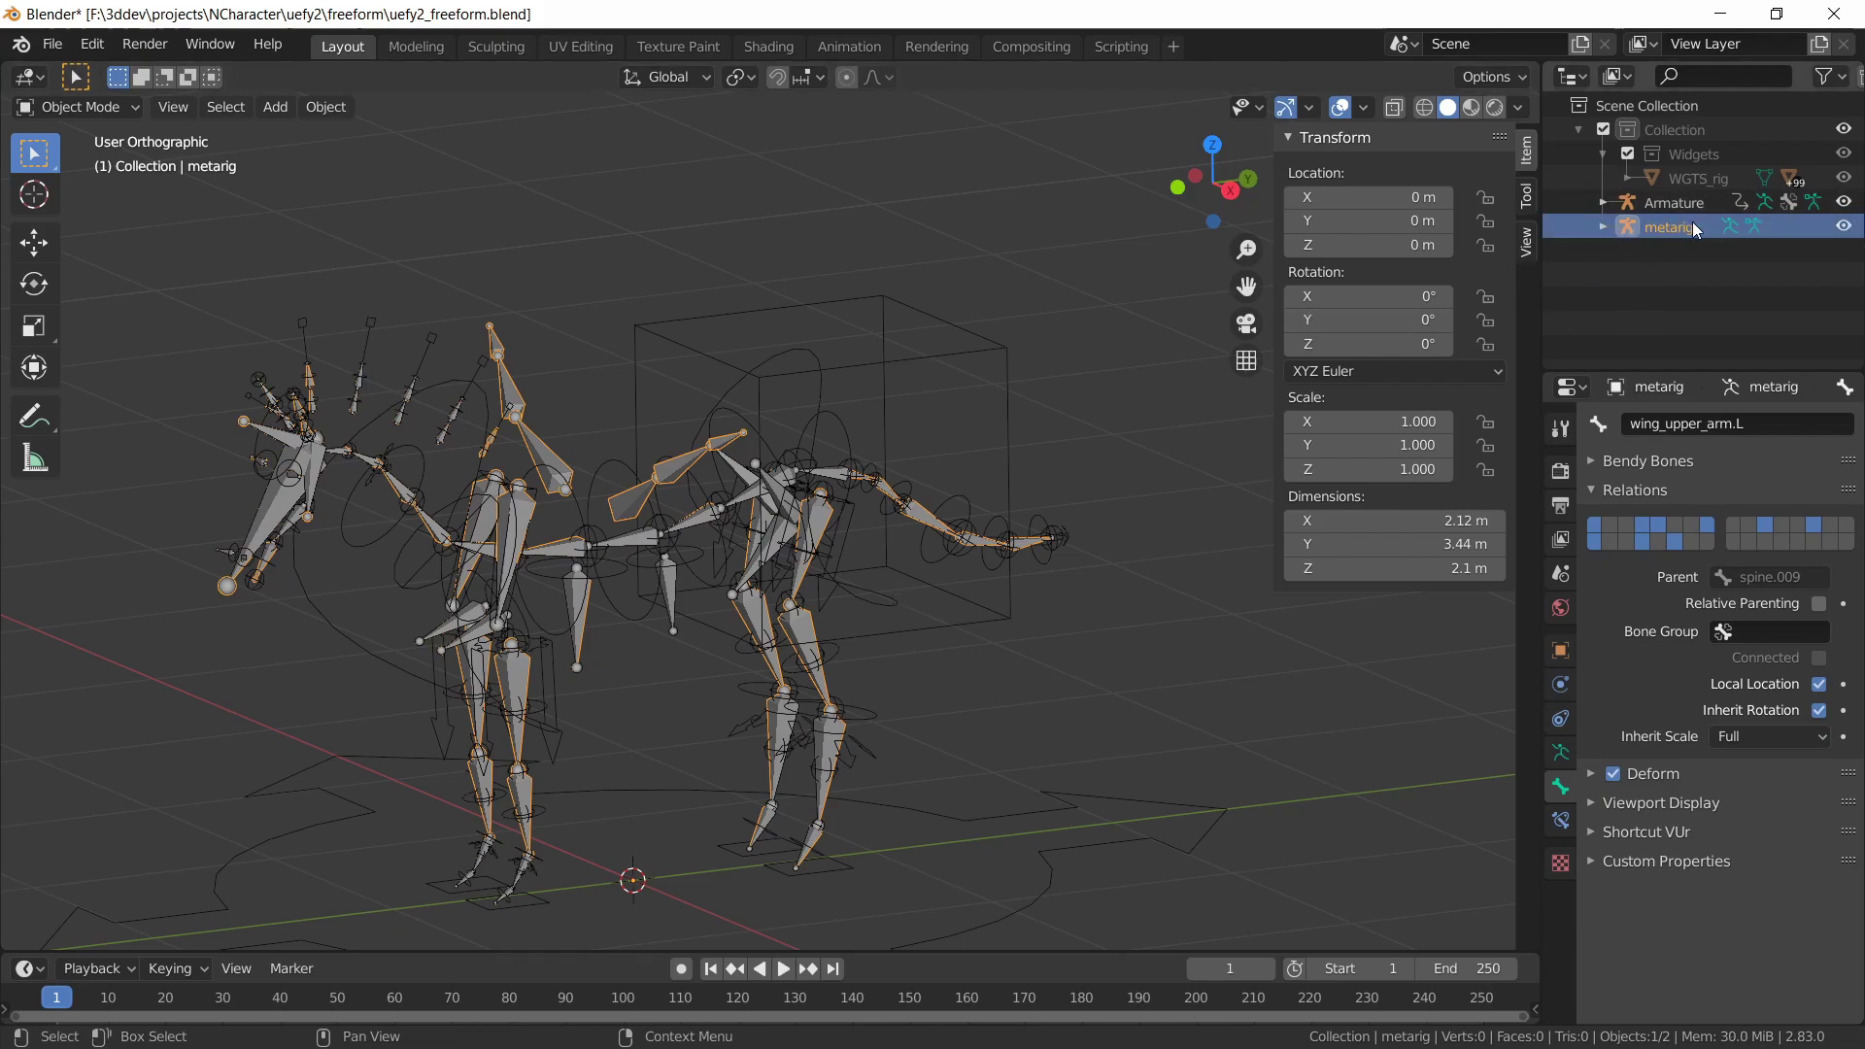
pyautogui.click(1561, 753)
pyautogui.scroll(-3, 1684, 742)
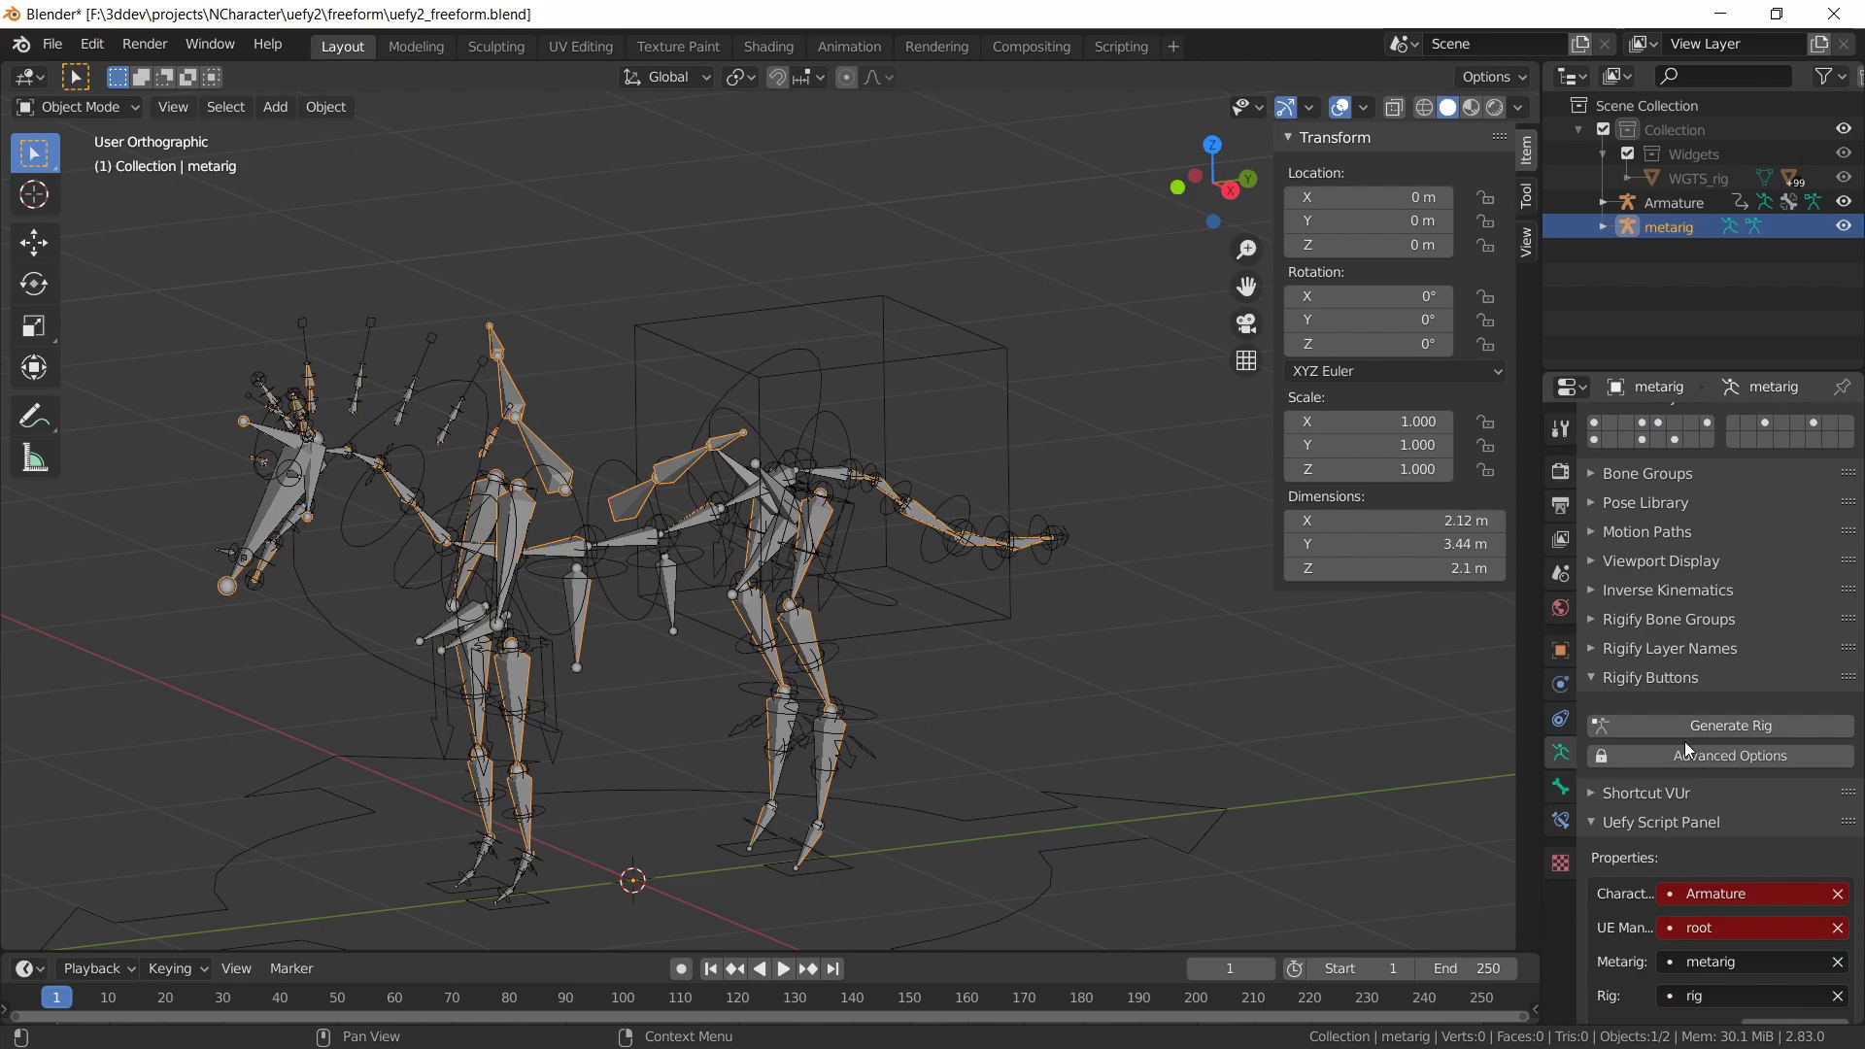
pyautogui.click(1698, 724)
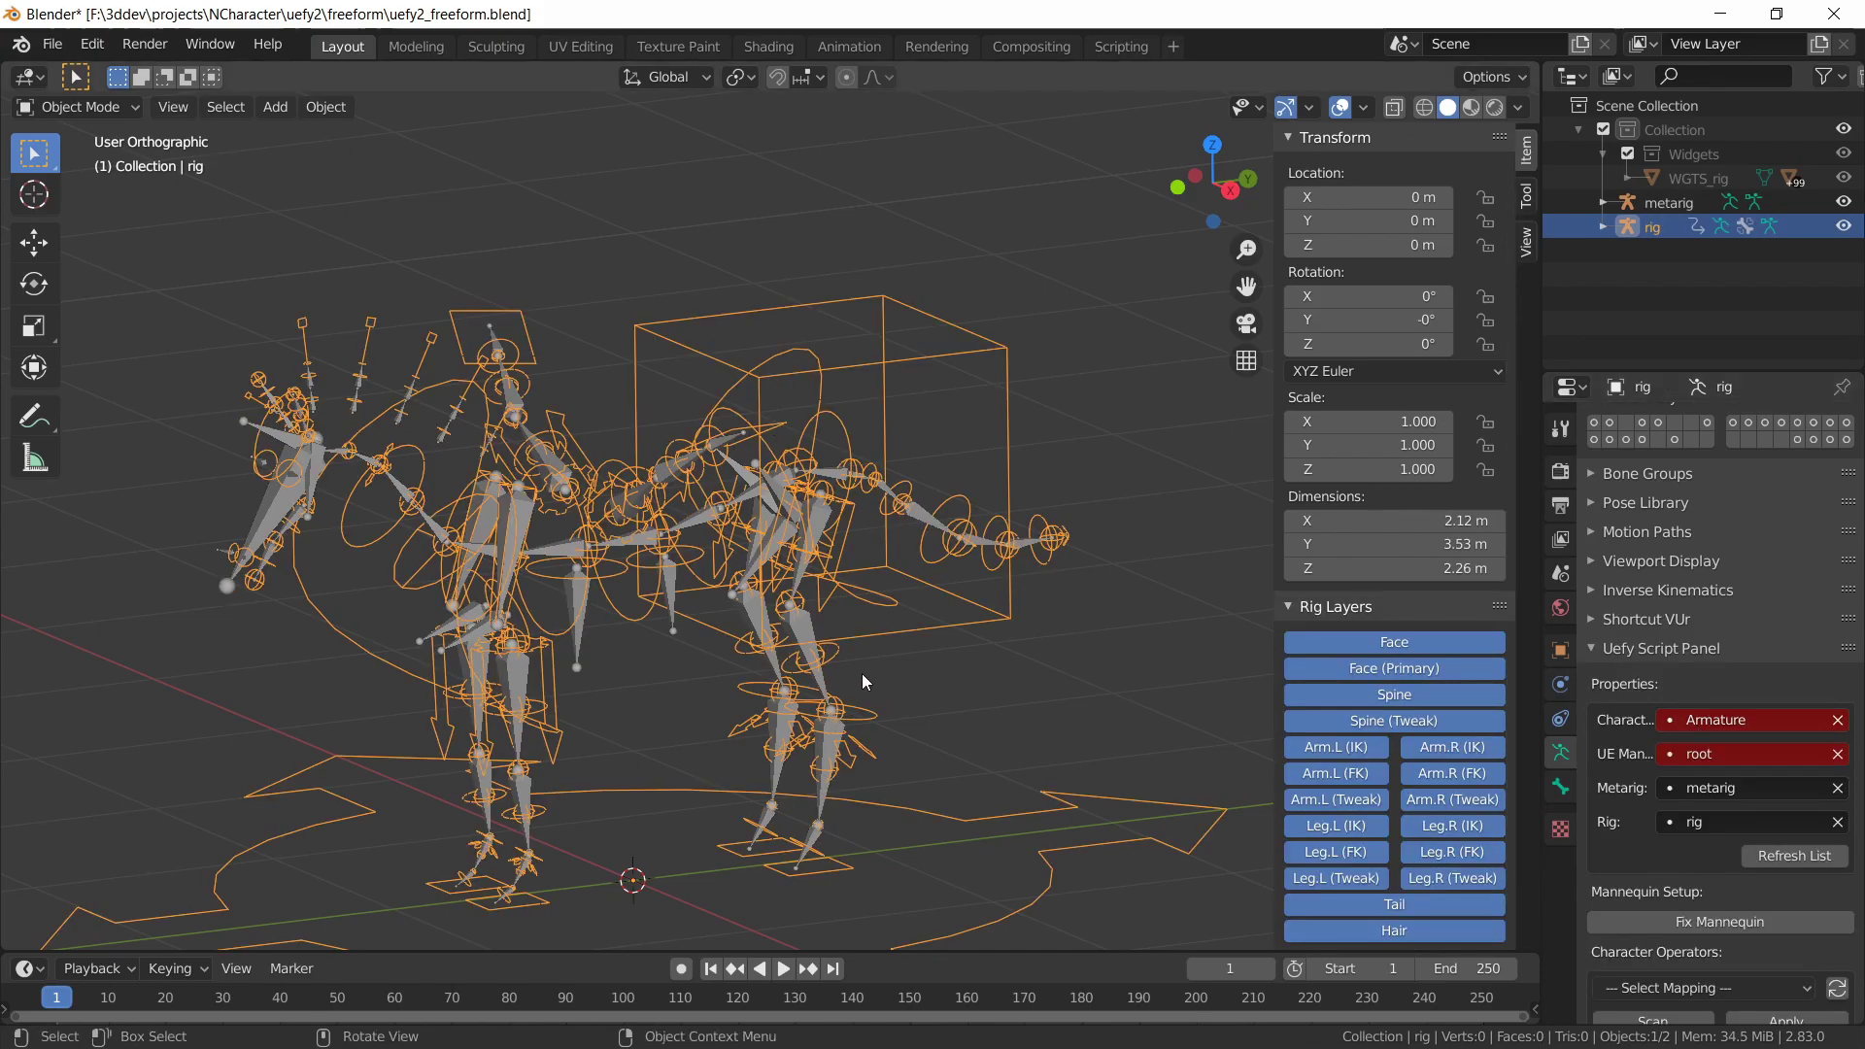
pyautogui.moveTo(853, 670); pyautogui.dragTo(680, 622, button='middle')
# Preprocess the generated rig with Uefy and build its skeleton in Free Form mode
pyautogui.scroll(-15, 1767, 651)
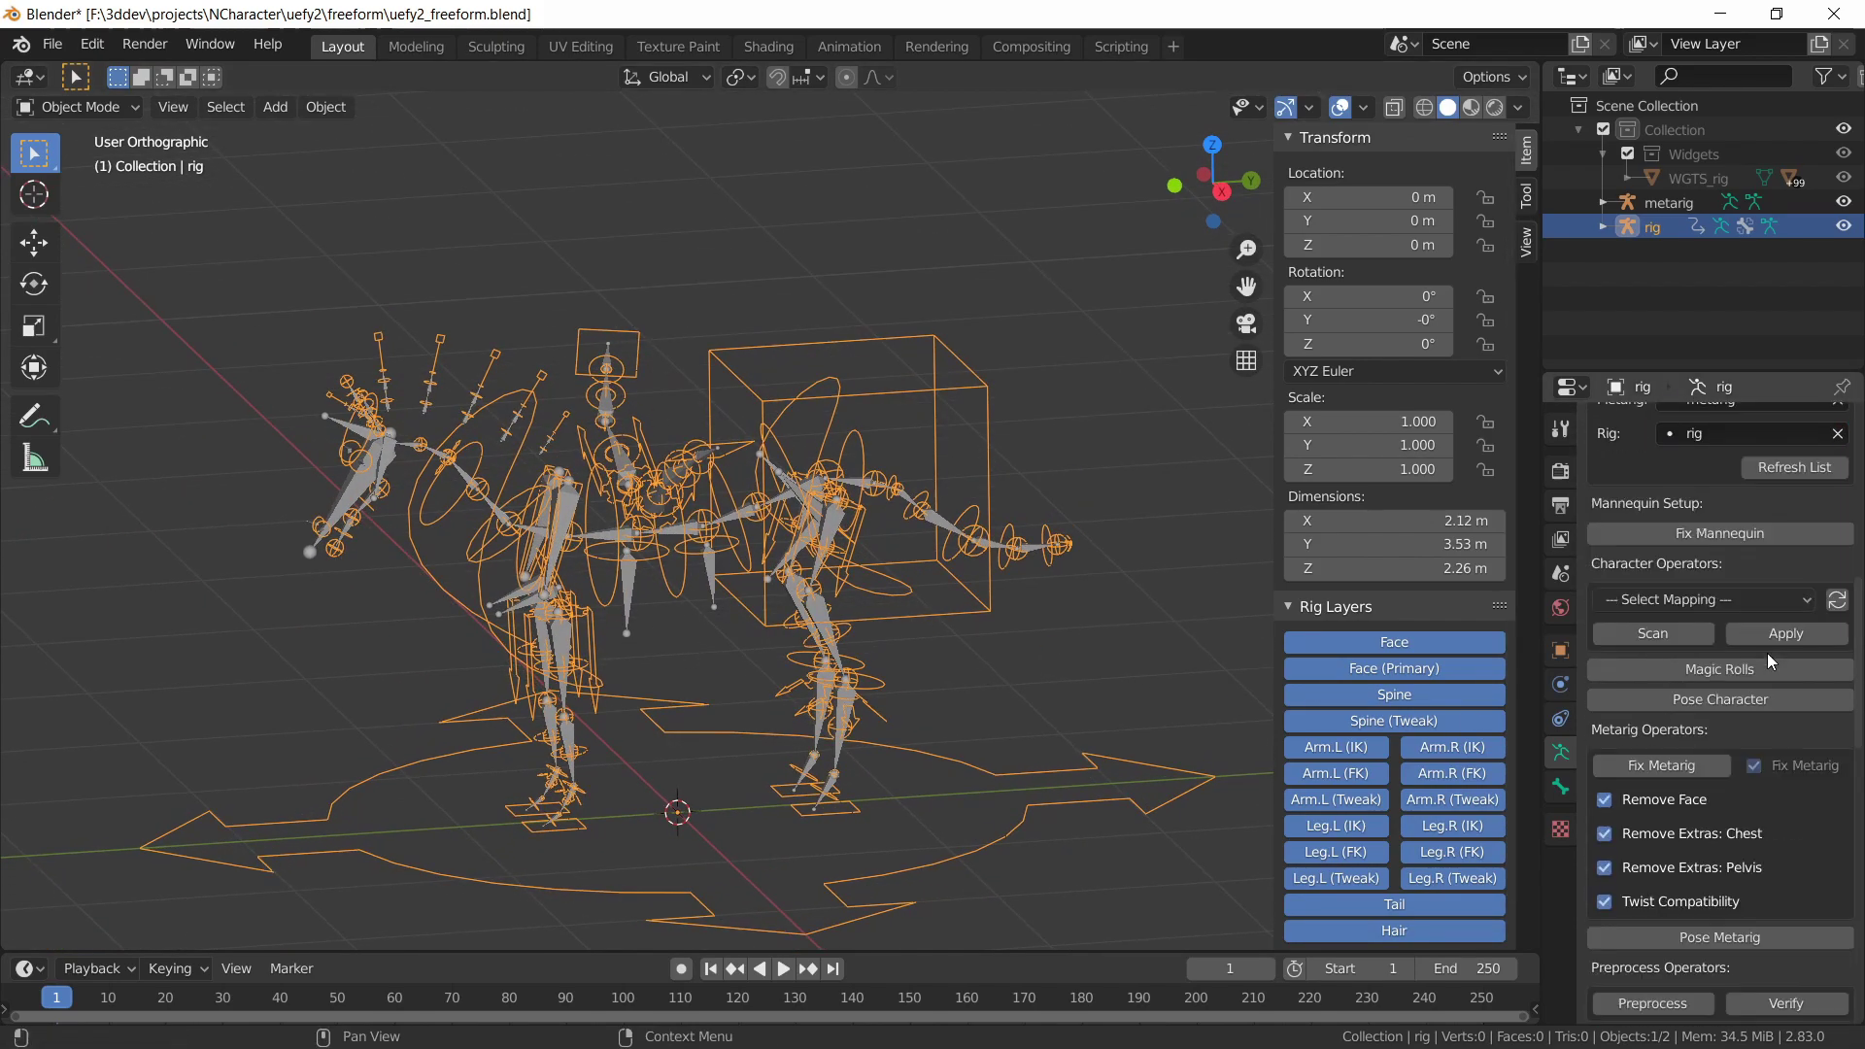
pyautogui.scroll(-2, 1711, 772)
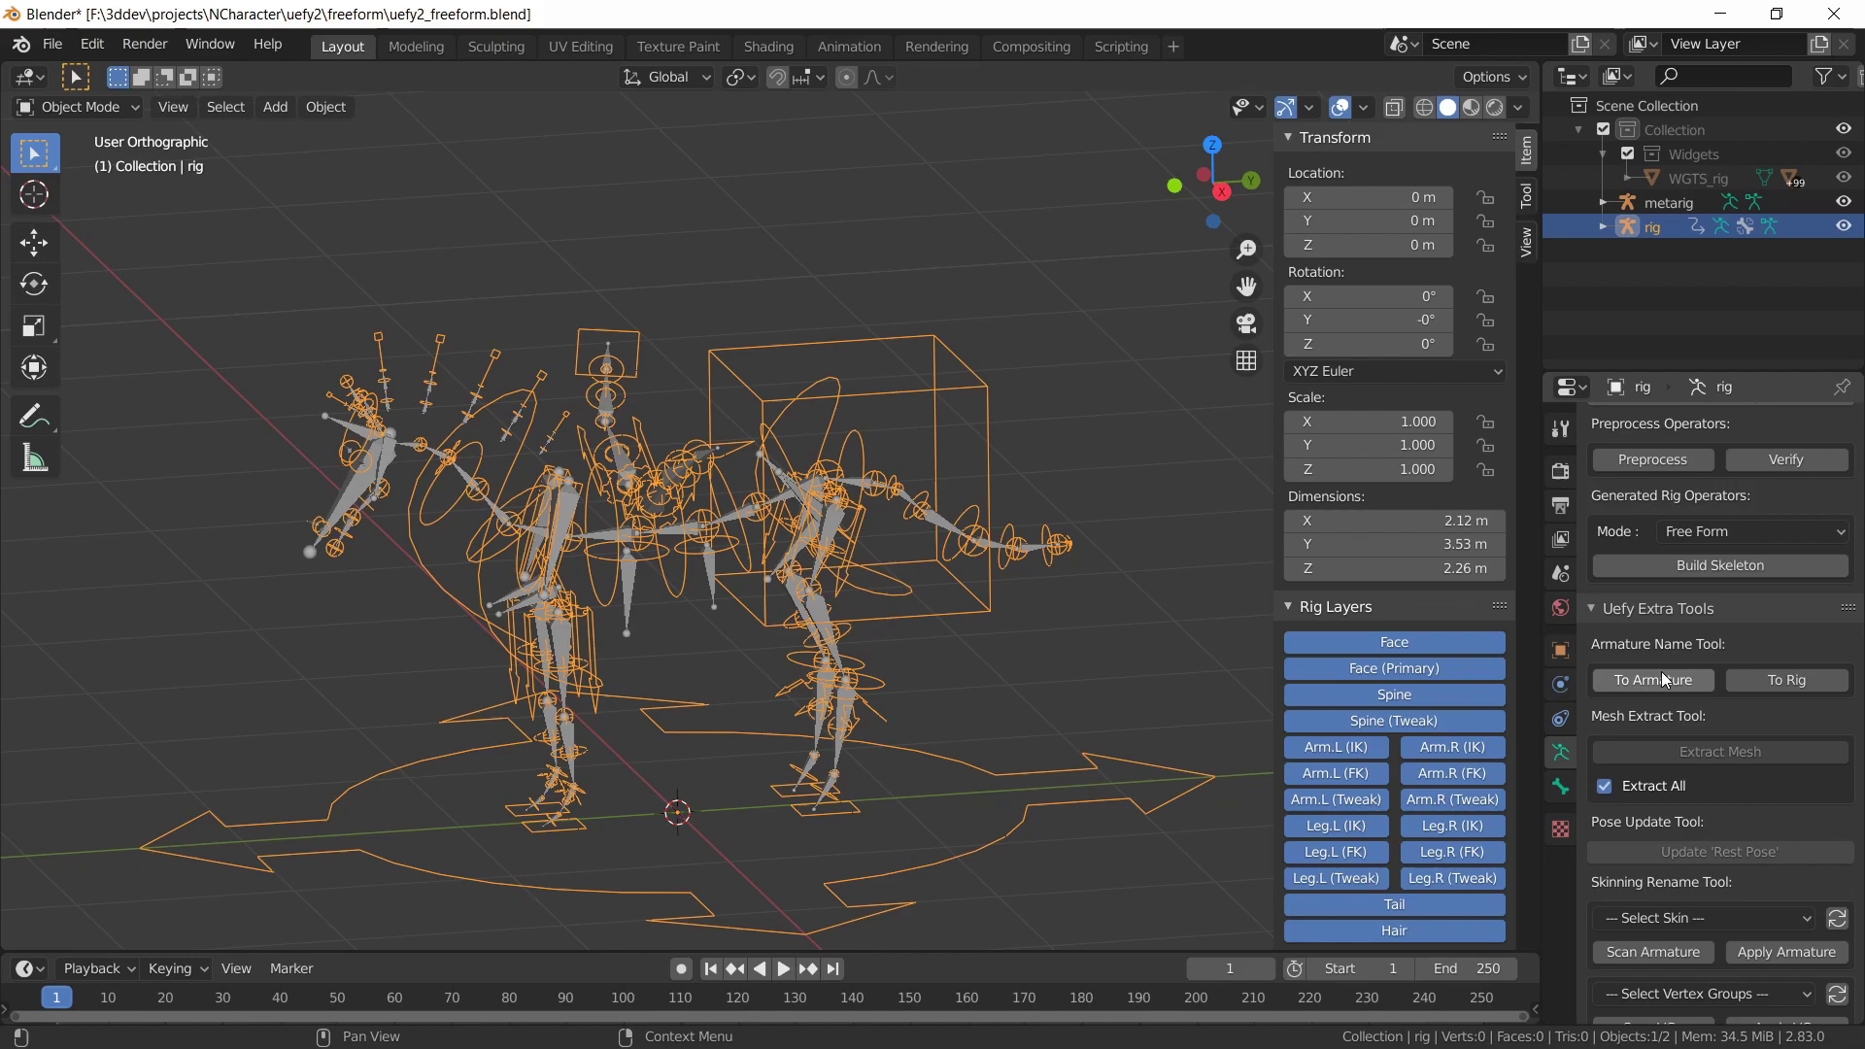
pyautogui.scroll(4, 1665, 678)
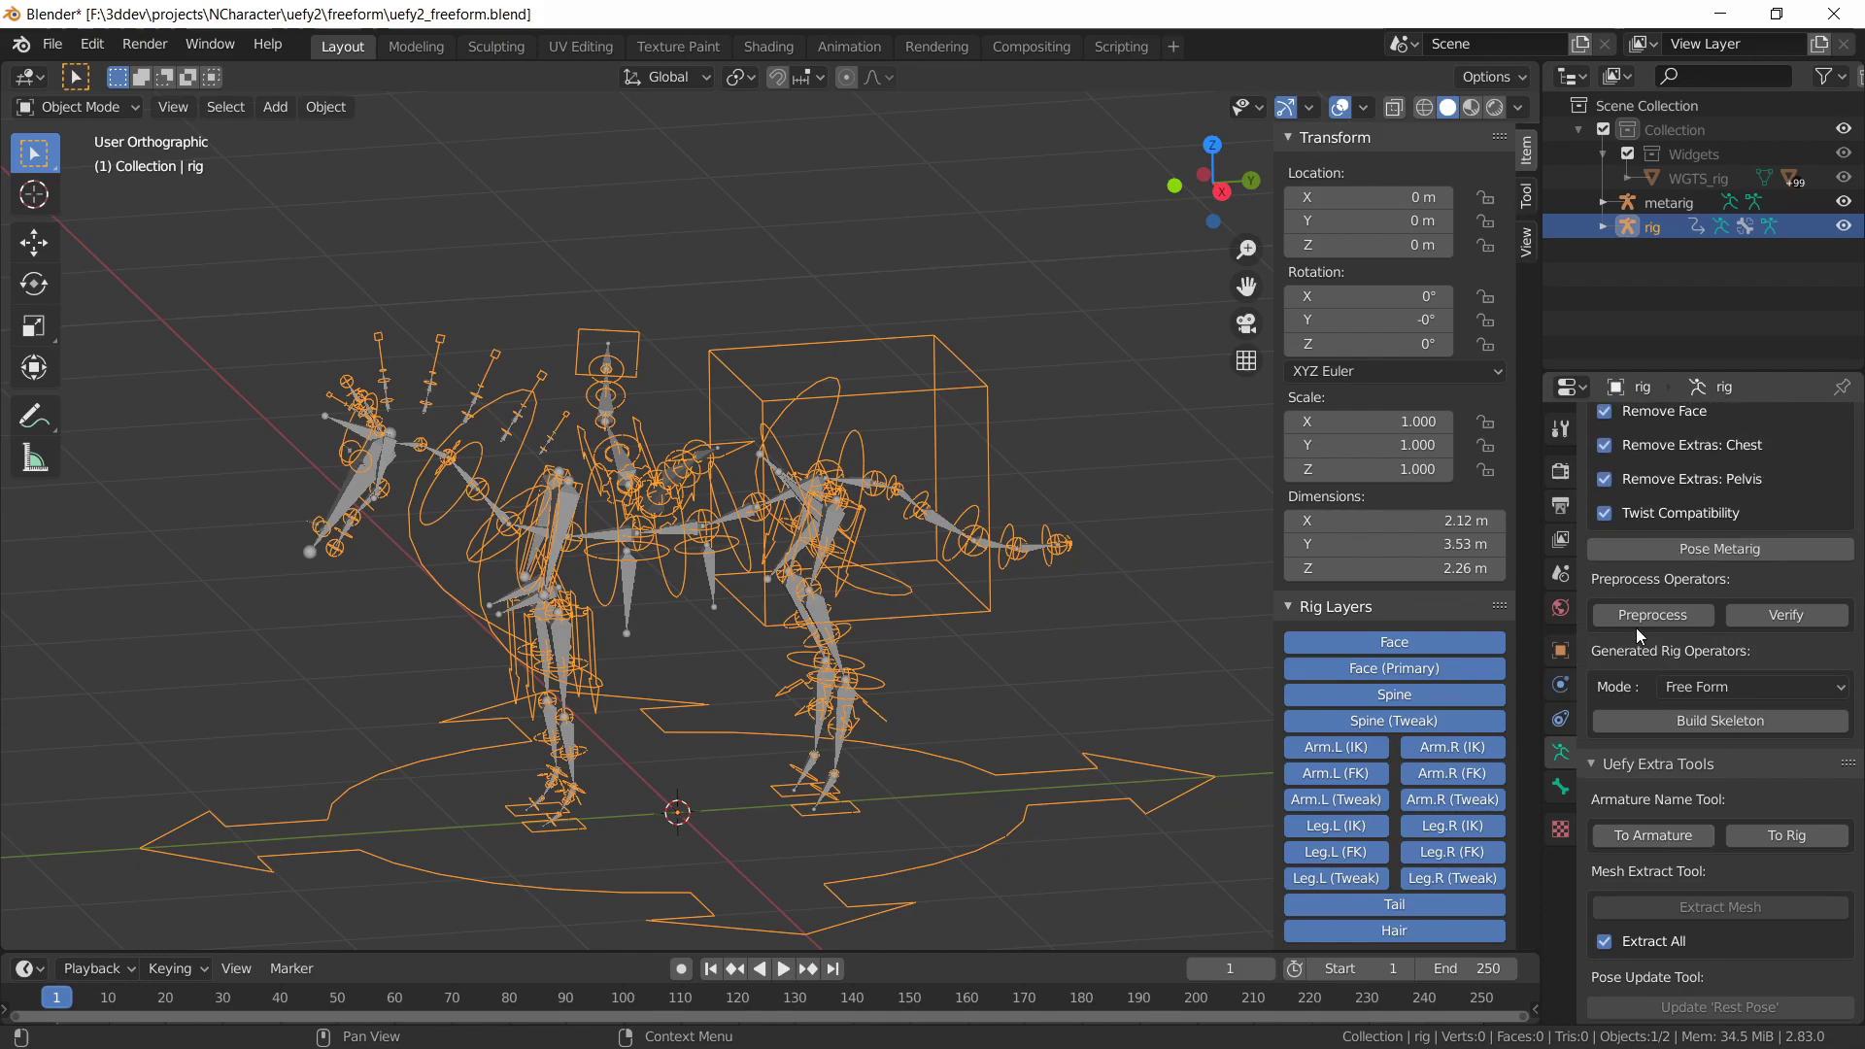
pyautogui.click(1635, 618)
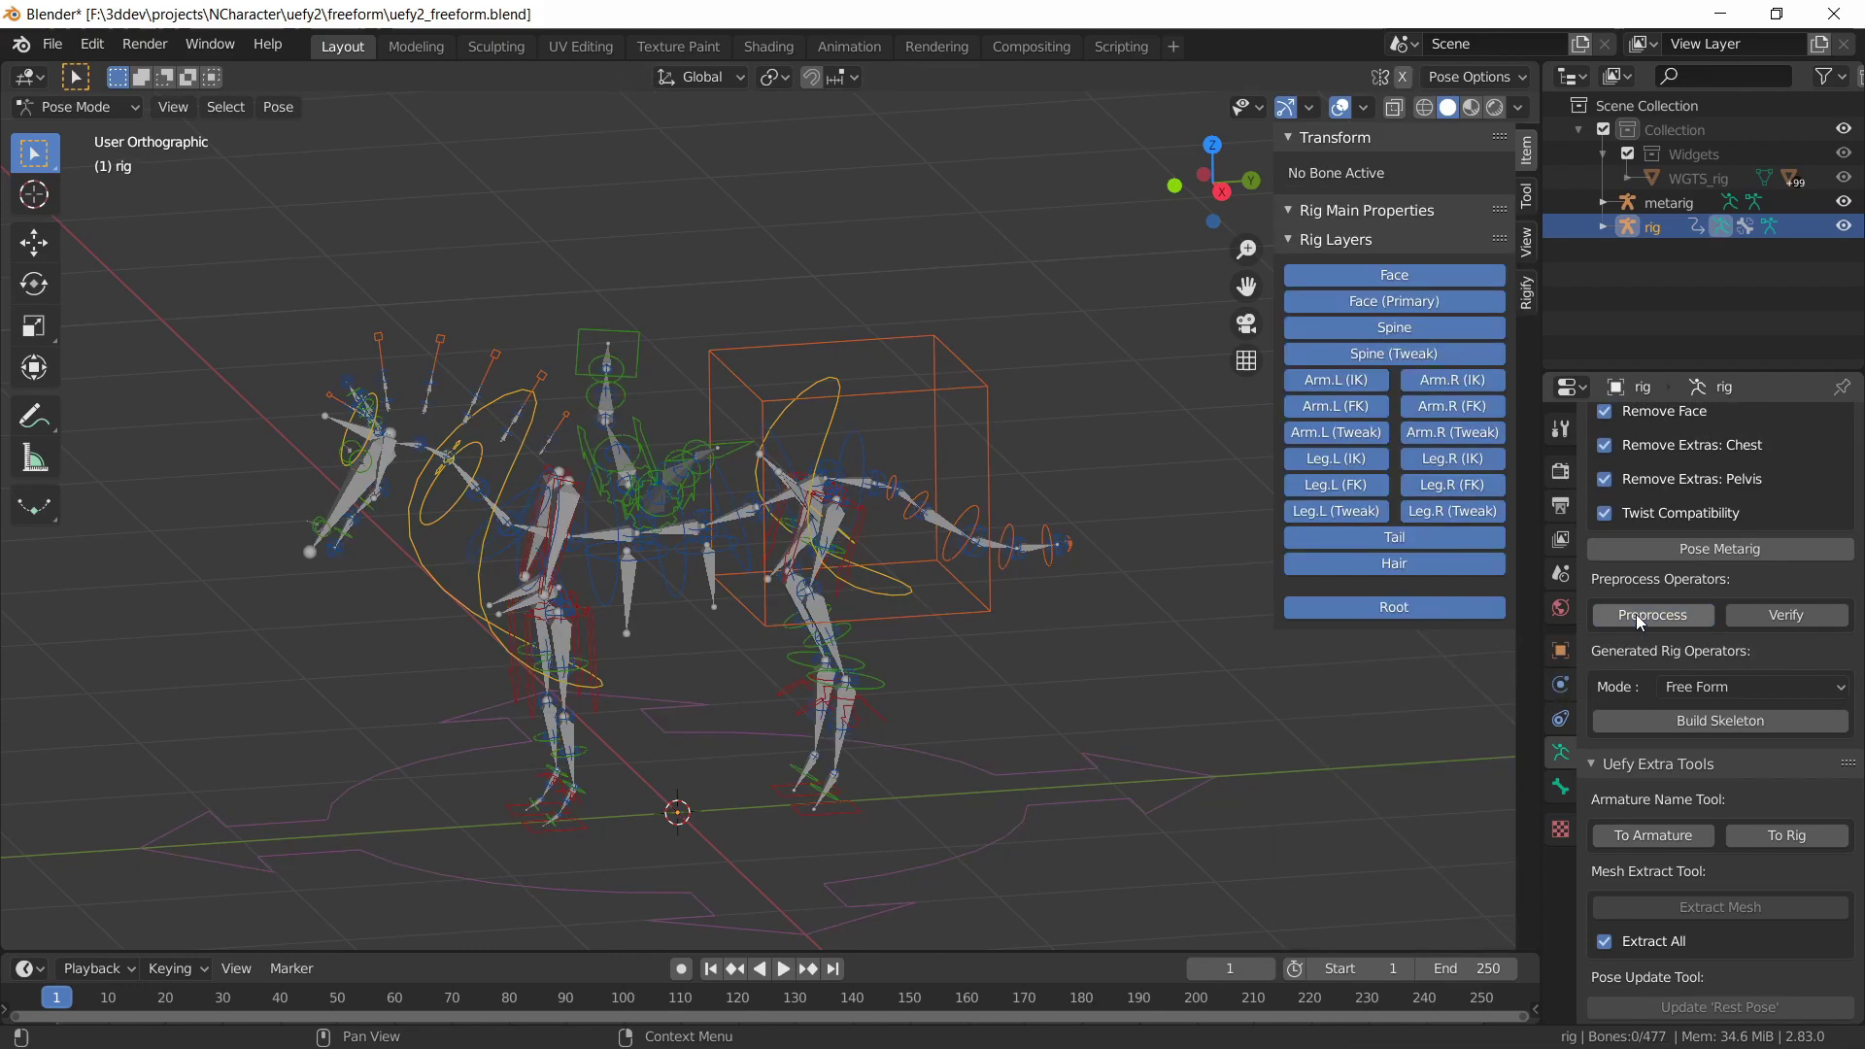
pyautogui.click(1676, 719)
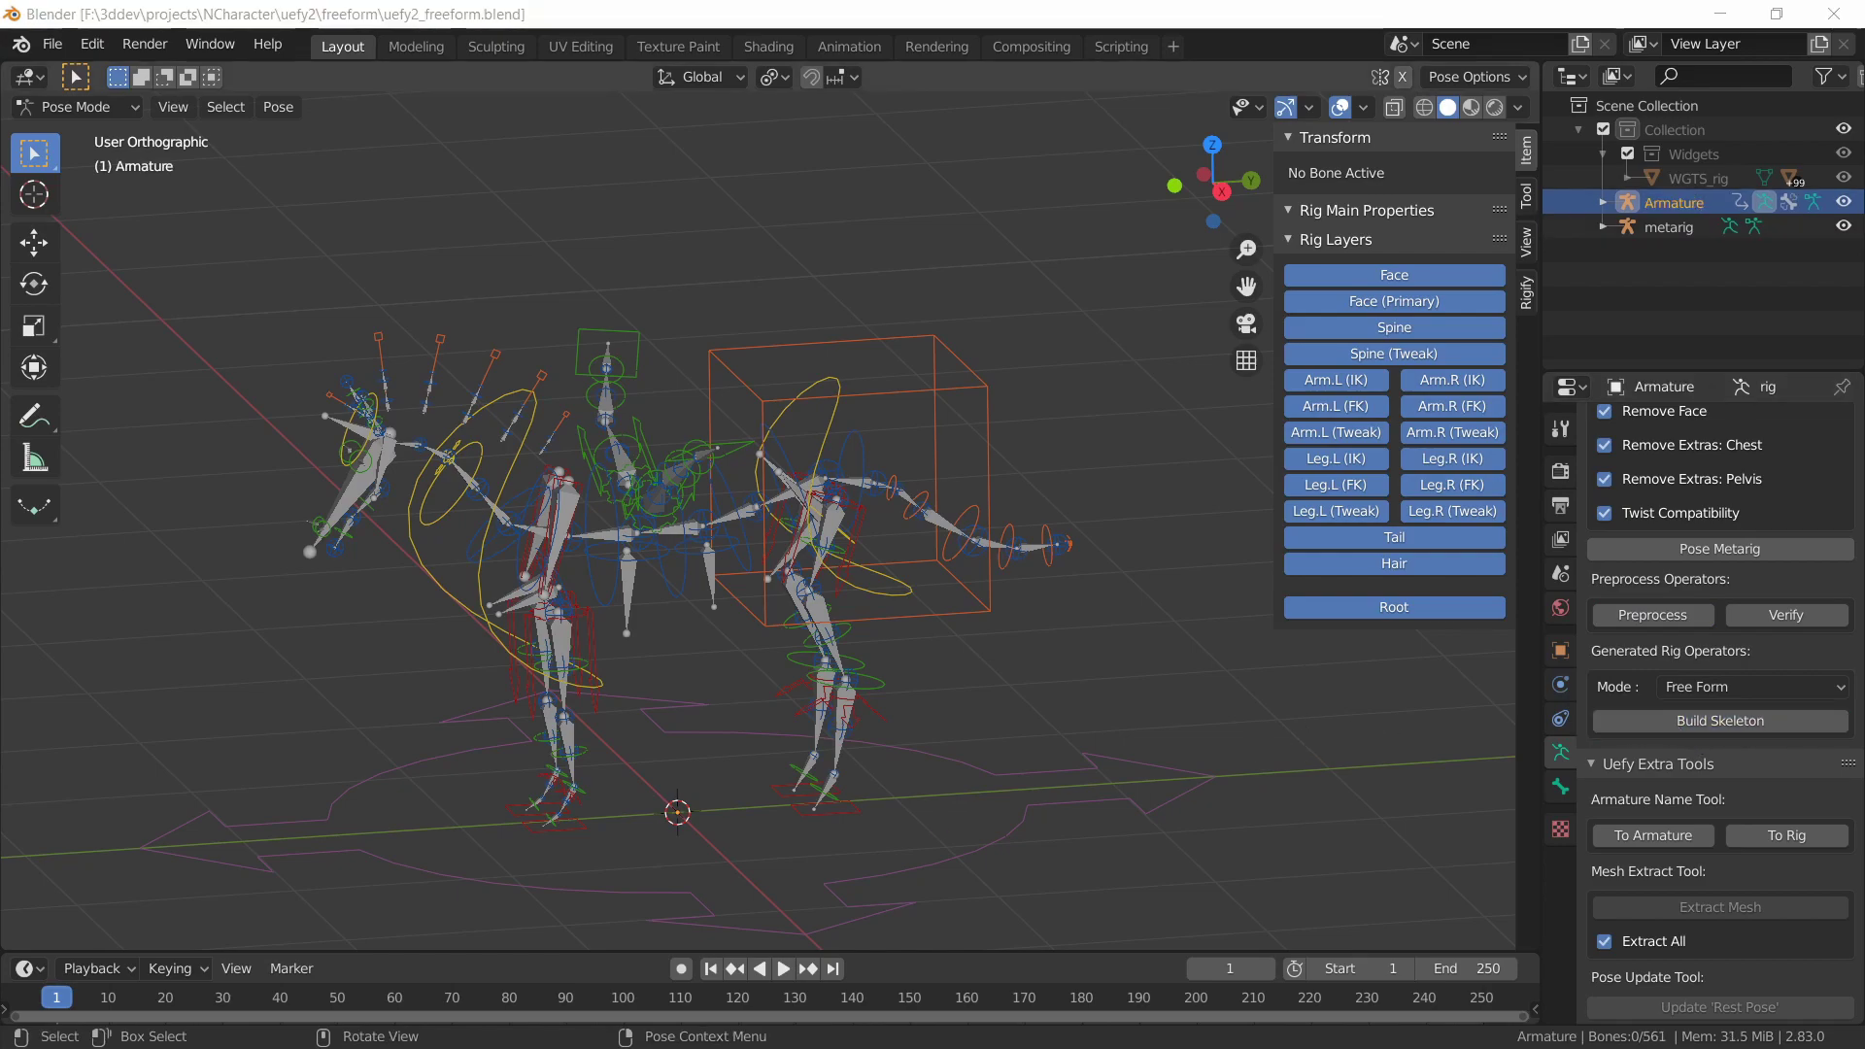
# Hide the metarig and turn on the armature layer that holds the deform bones
pyautogui.scroll(10, 1783, 541)
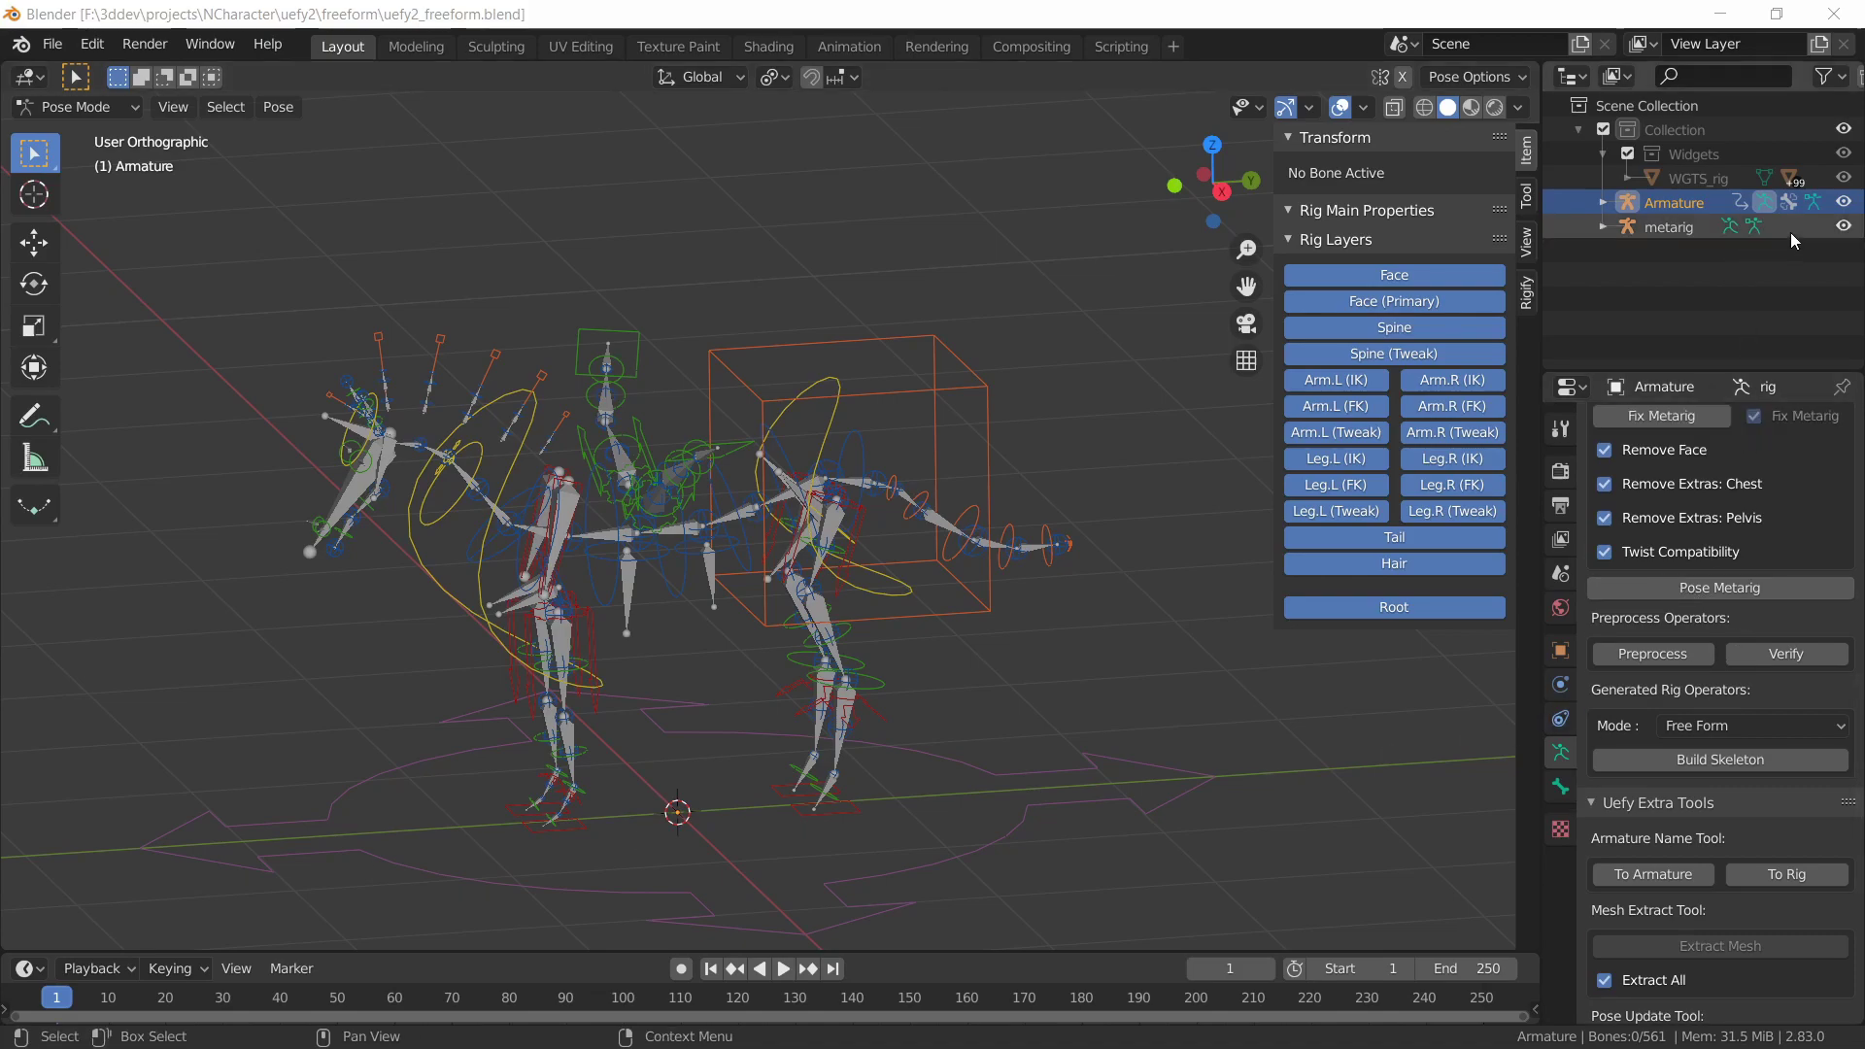
pyautogui.scroll(6, 1784, 541)
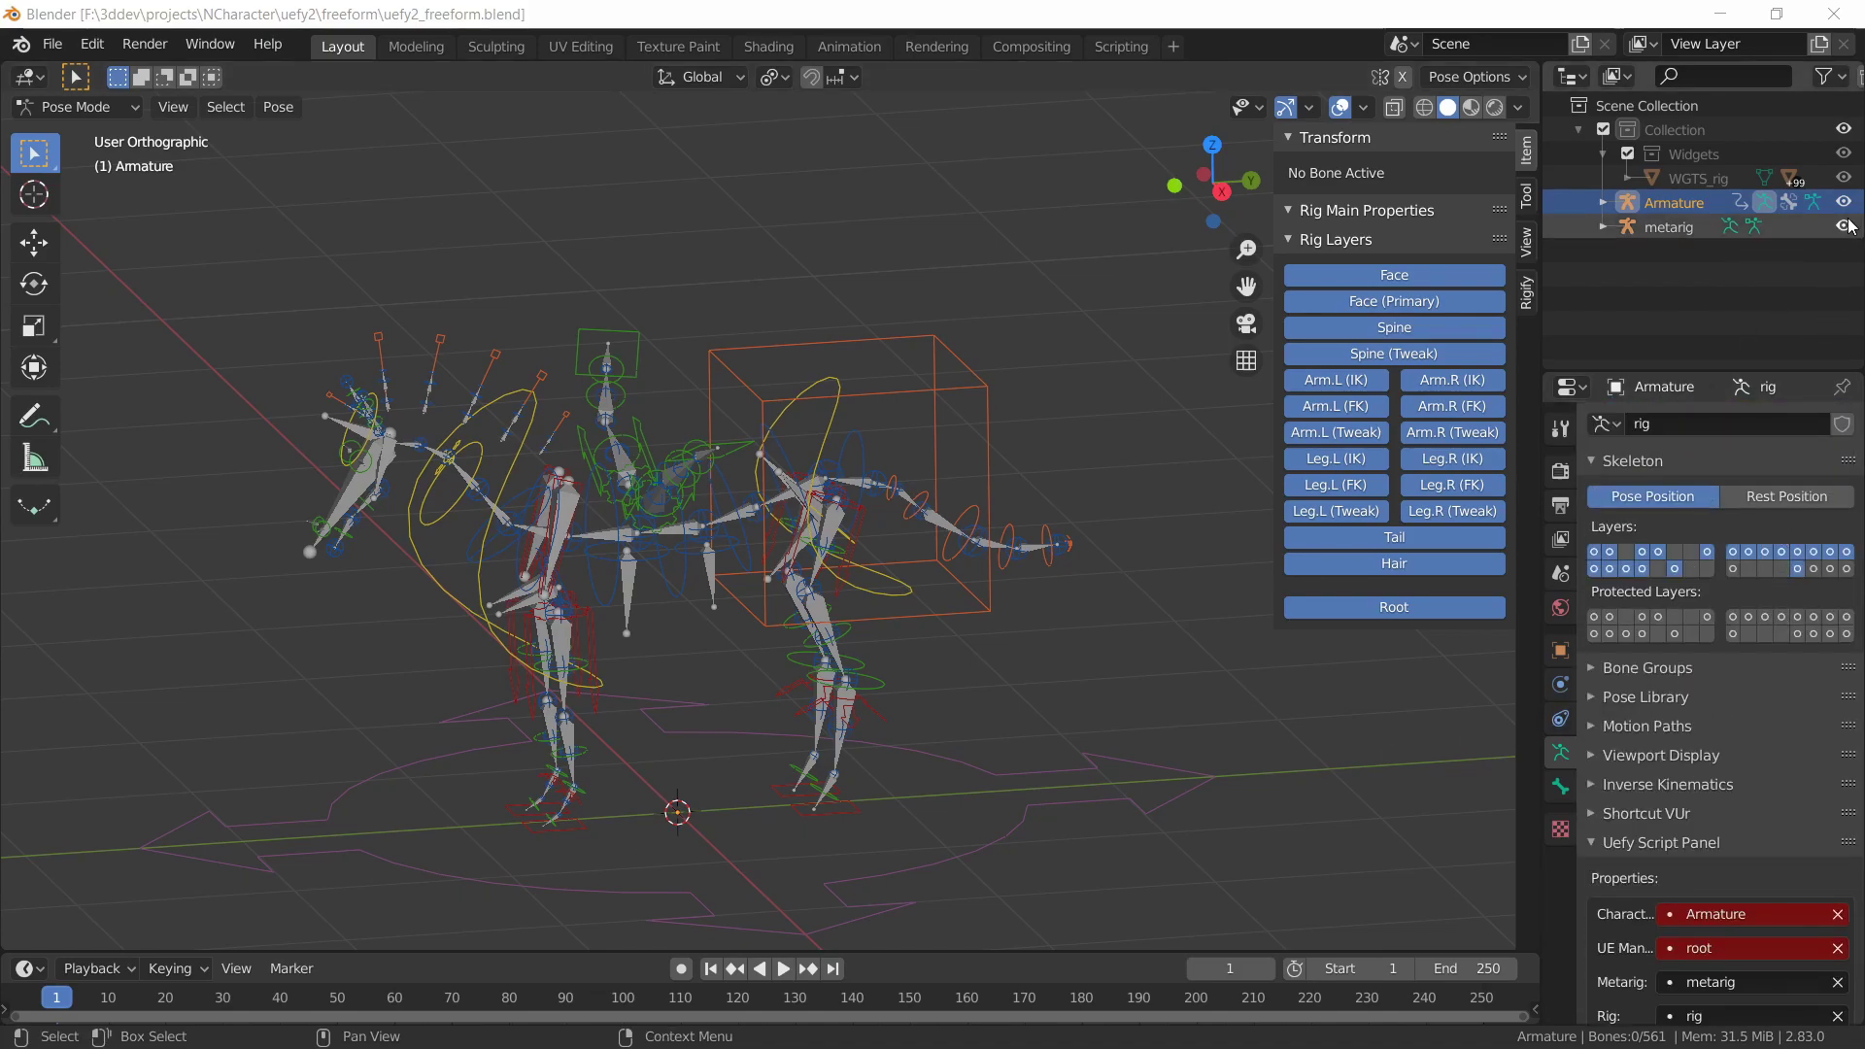
pyautogui.click(1733, 569)
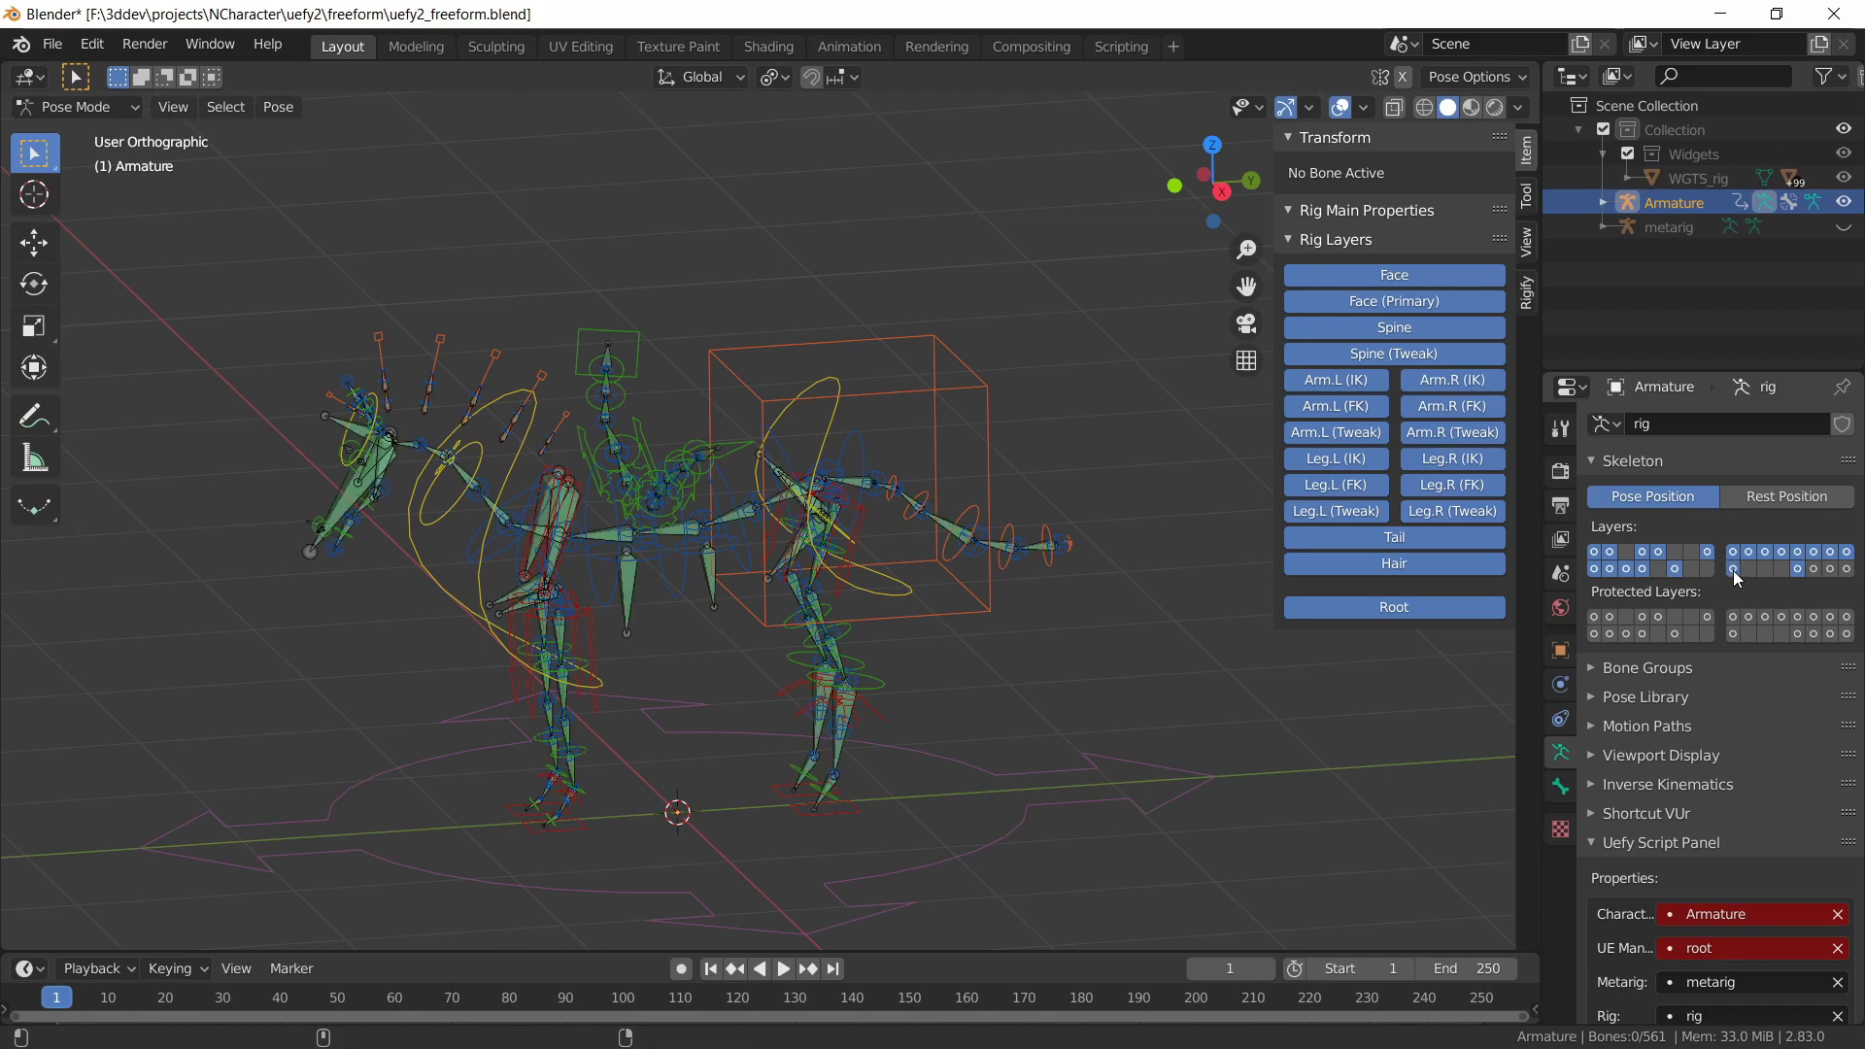
# Test the right wing by trial-moving wing_hand_ik.R and trial-rotating wing_upper_arm_ik.R, cancelling both transforms
pyautogui.moveTo(876, 626); pyautogui.dragTo(573, 248, button='middle')
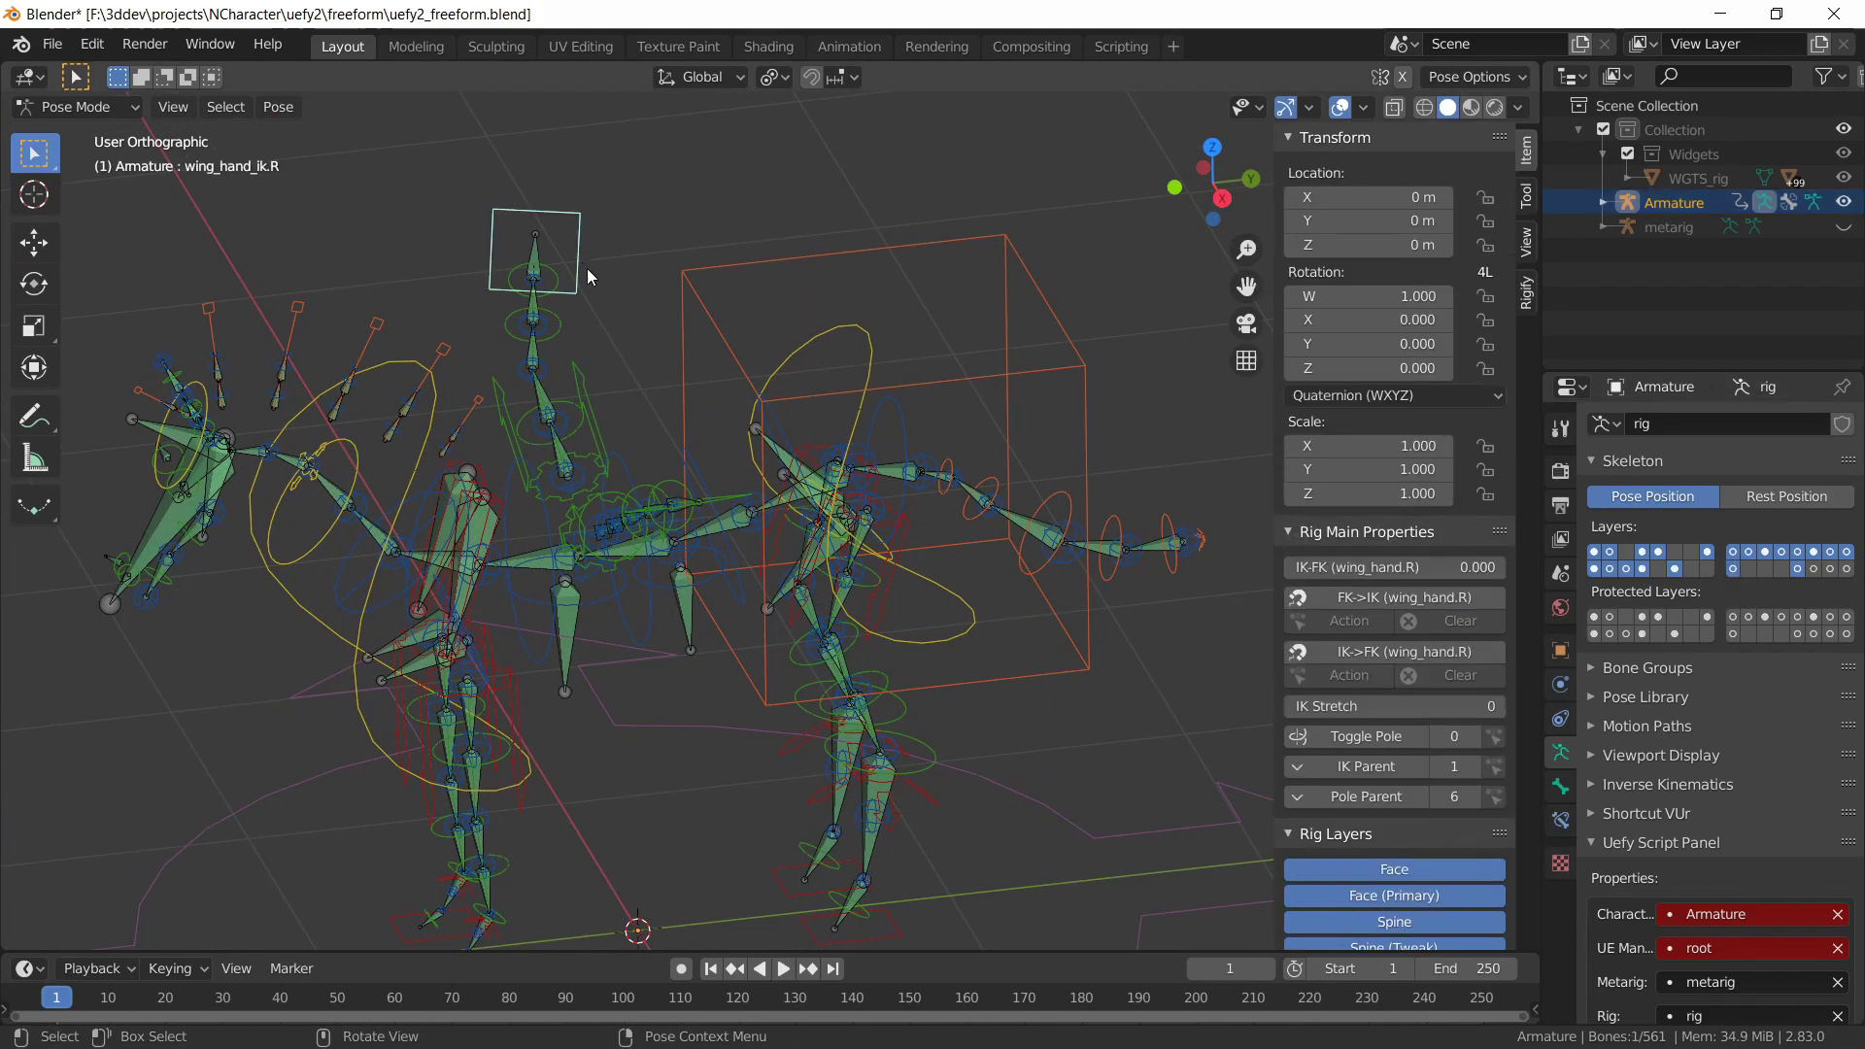
pyautogui.press('g')
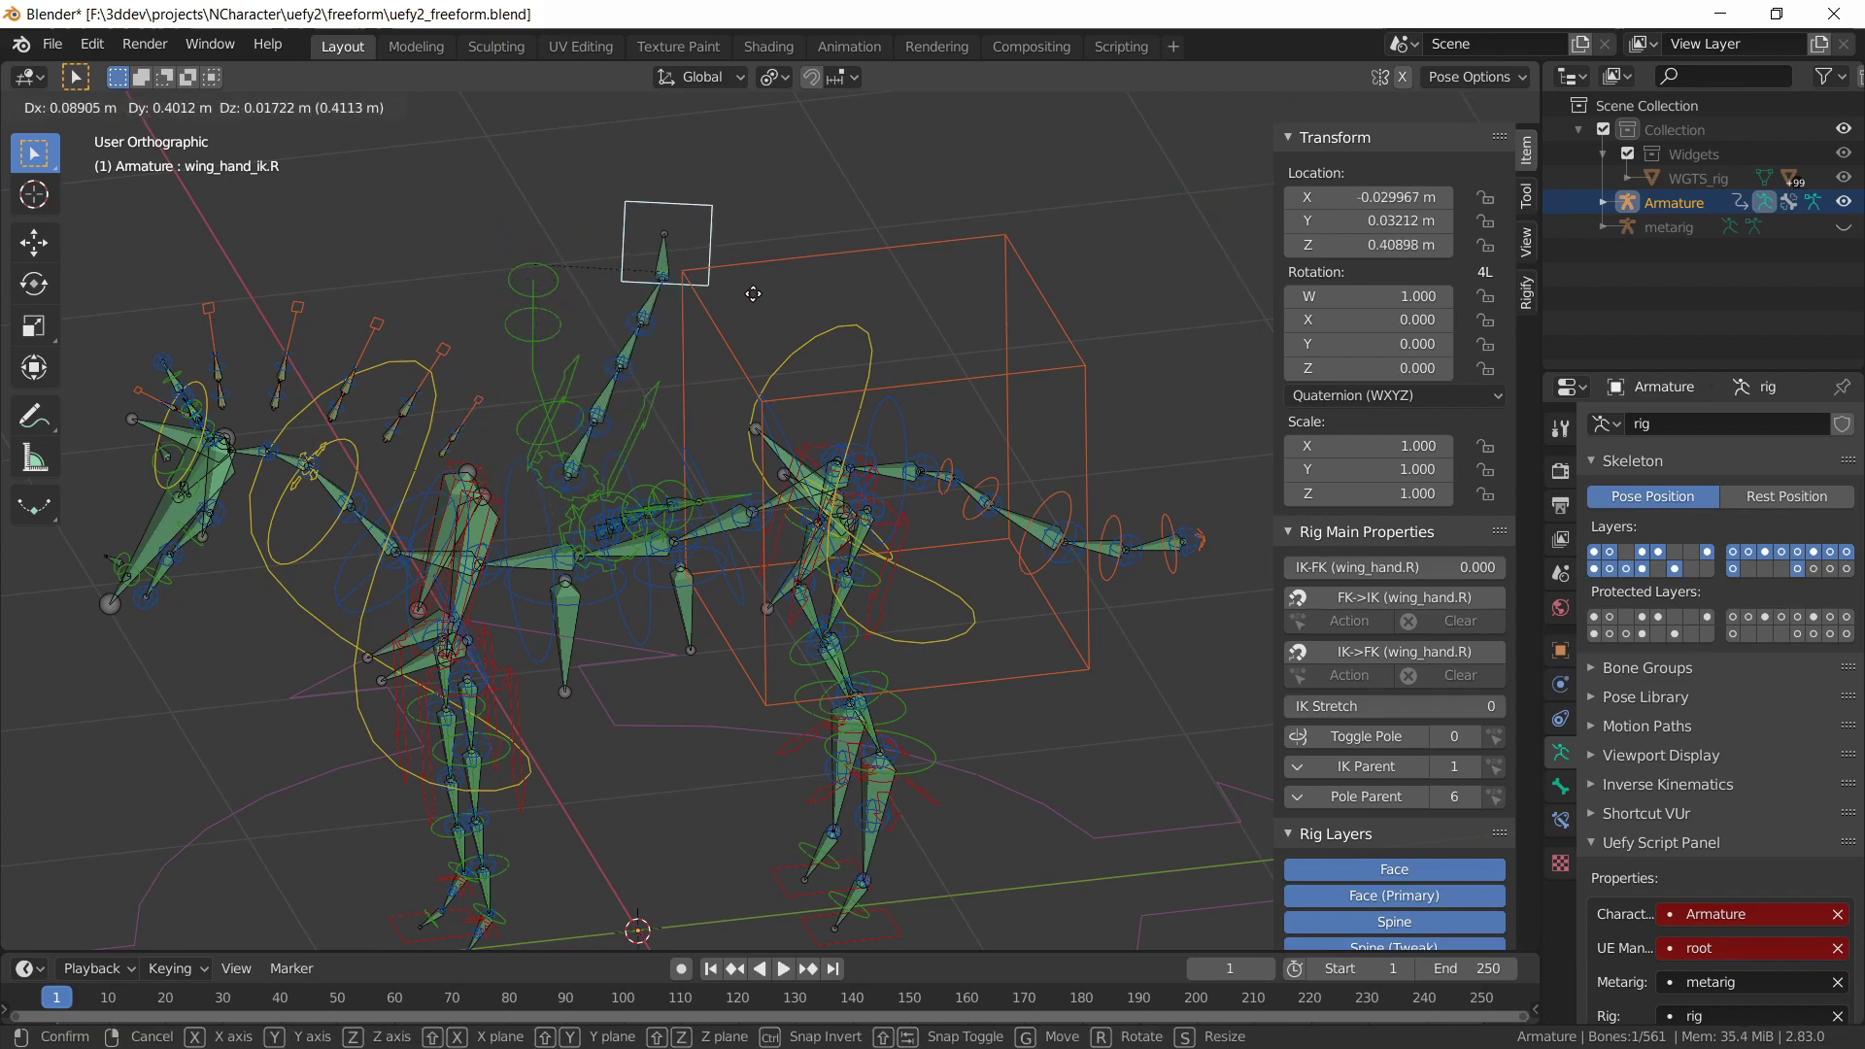
pyautogui.rightClick(530, 429)
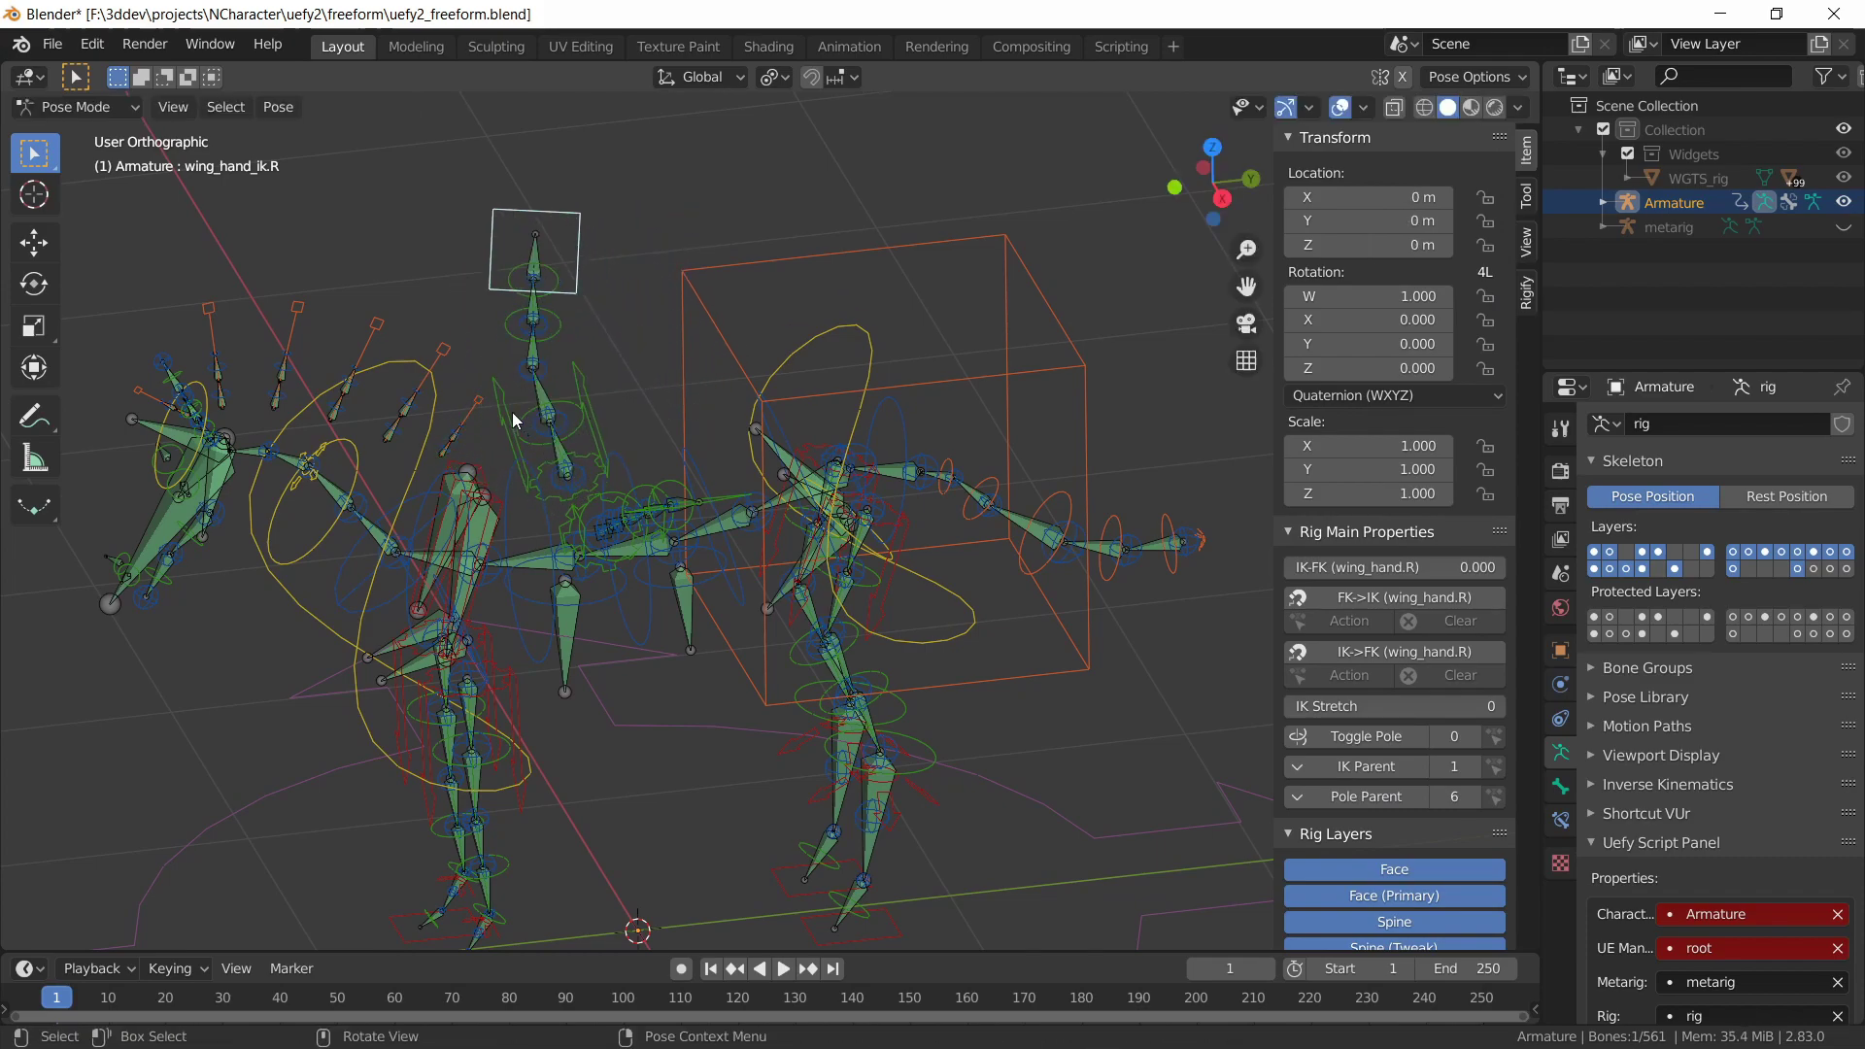
pyautogui.click(506, 422)
pyautogui.press('r')
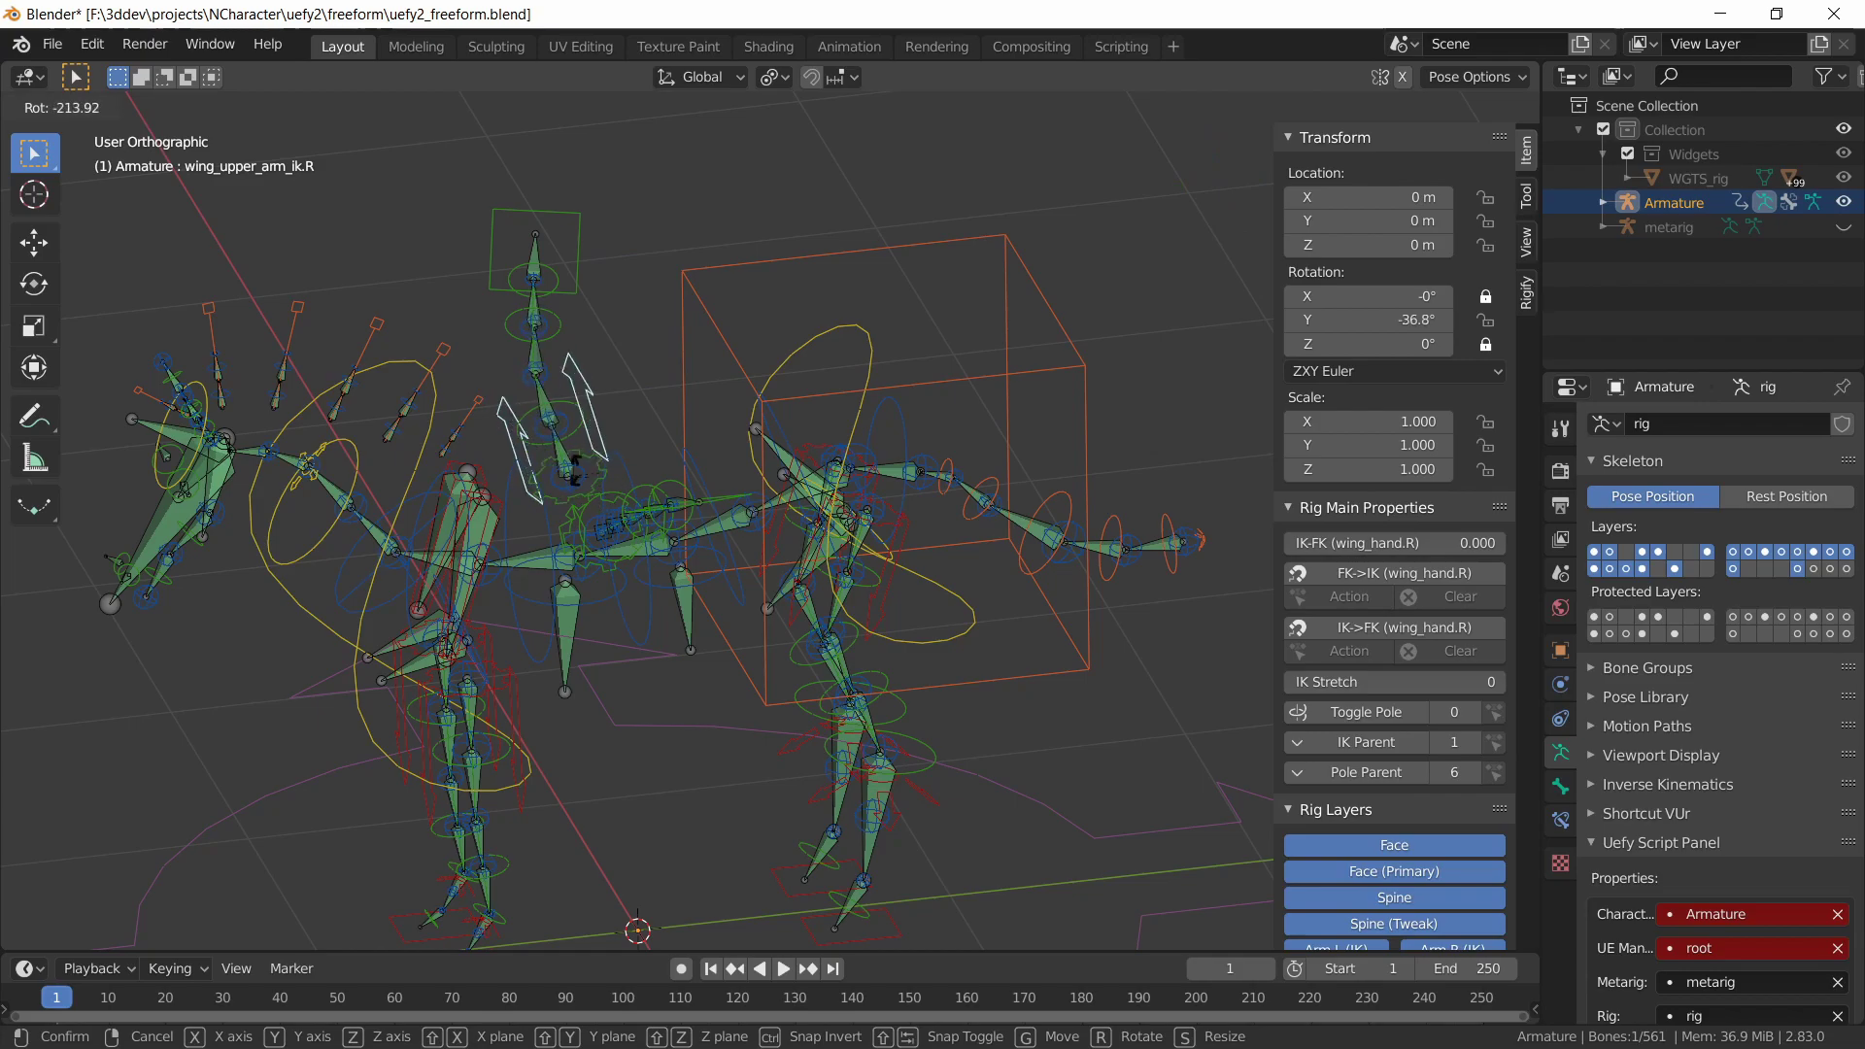
pyautogui.press('Escape')
pyautogui.moveTo(544, 456); pyautogui.dragTo(604, 637, button='middle')
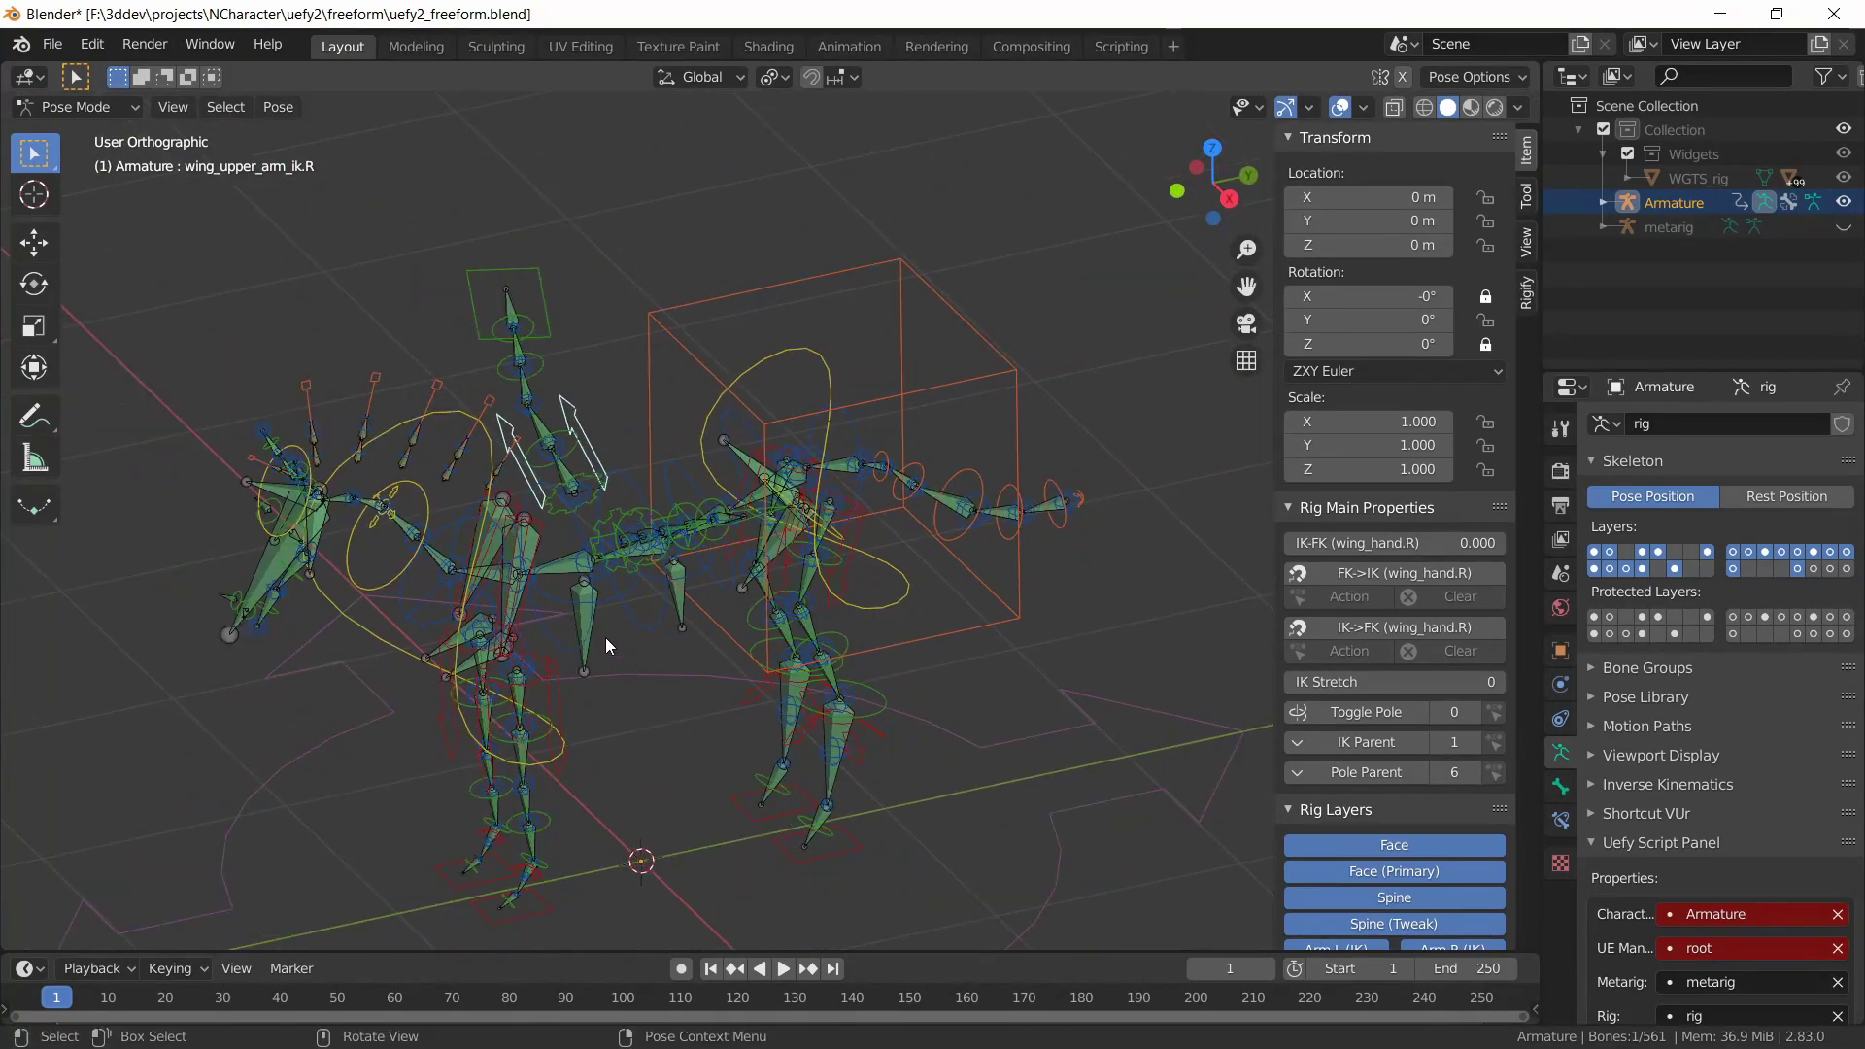
# Return to Object Mode, show the metarig and hide the Armature object
pyautogui.click(78, 107)
pyautogui.click(100, 136)
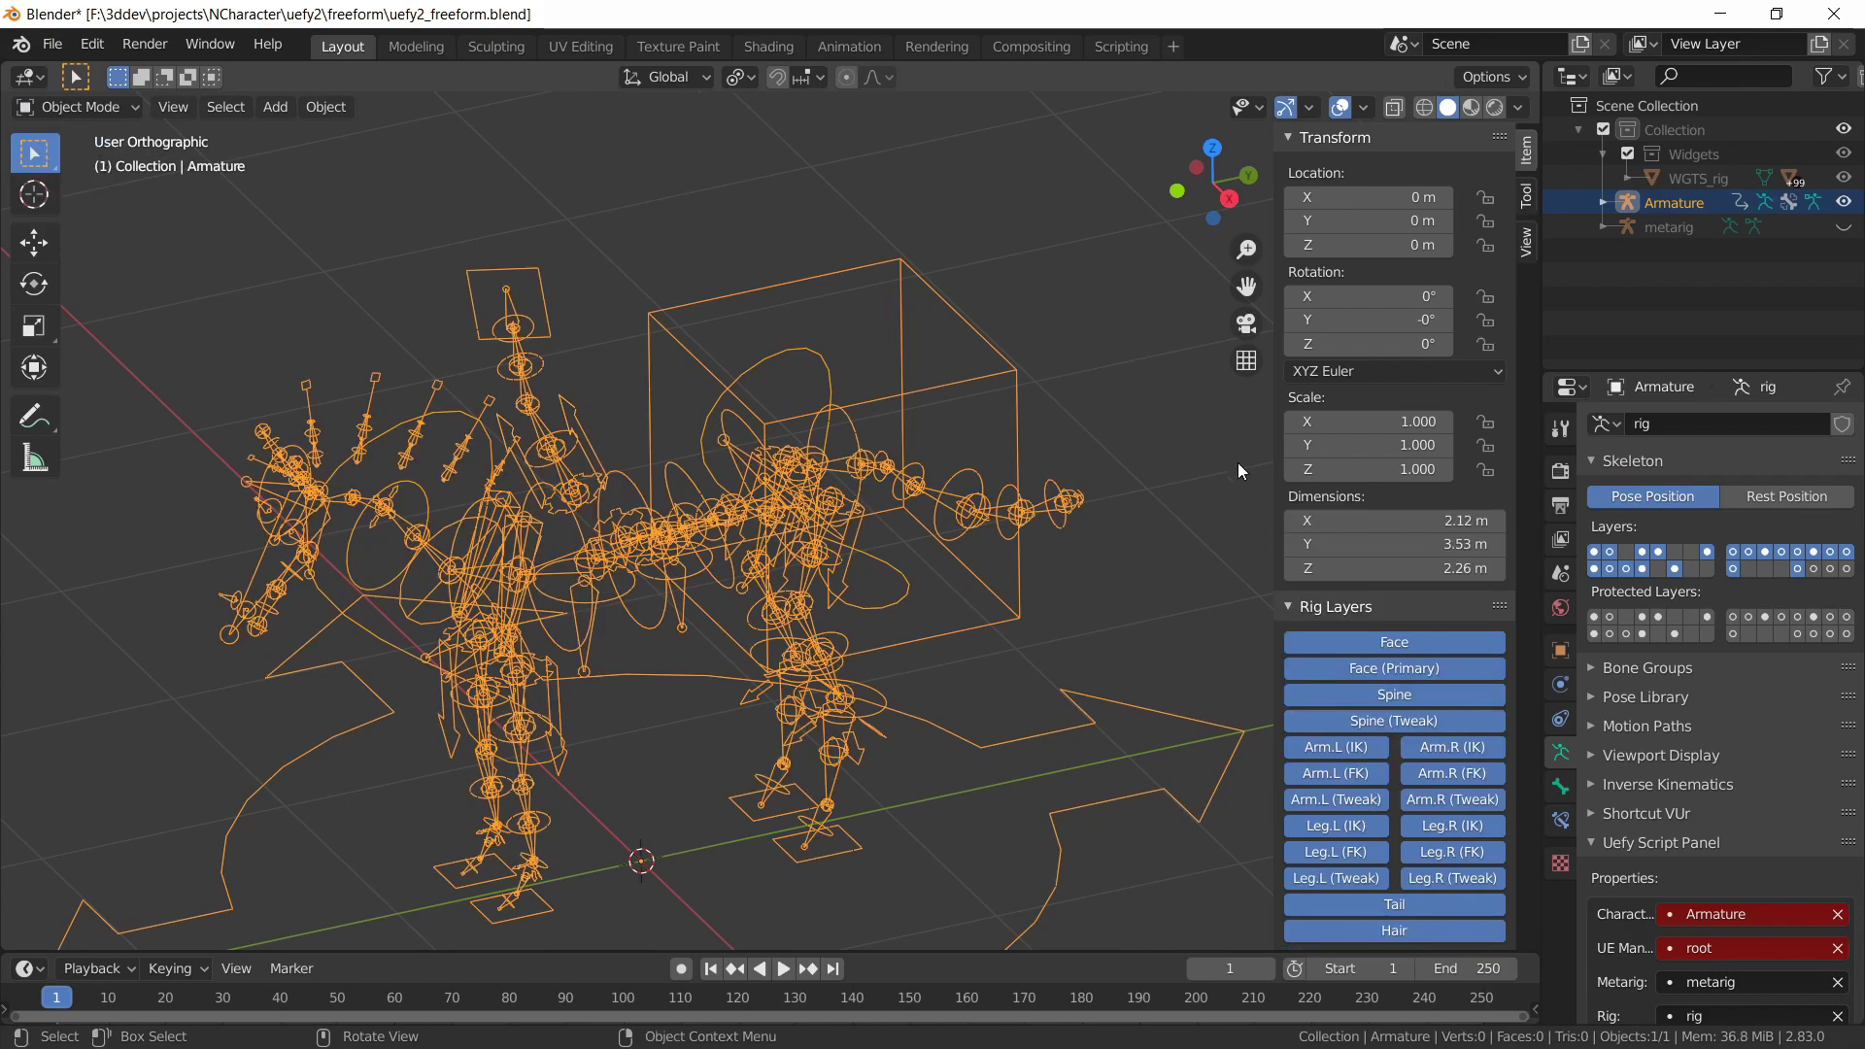
pyautogui.click(1844, 226)
pyautogui.keyDown('shift'); pyautogui.moveTo(750, 674); pyautogui.dragTo(764, 328, button='middle'); pyautogui.keyUp('shift')
pyautogui.click(1844, 202)
# Select the three left wing bones of the metarig in Edit Mode, with wing_hand.L active
pyautogui.click(665, 439)
pyautogui.press('Tab')
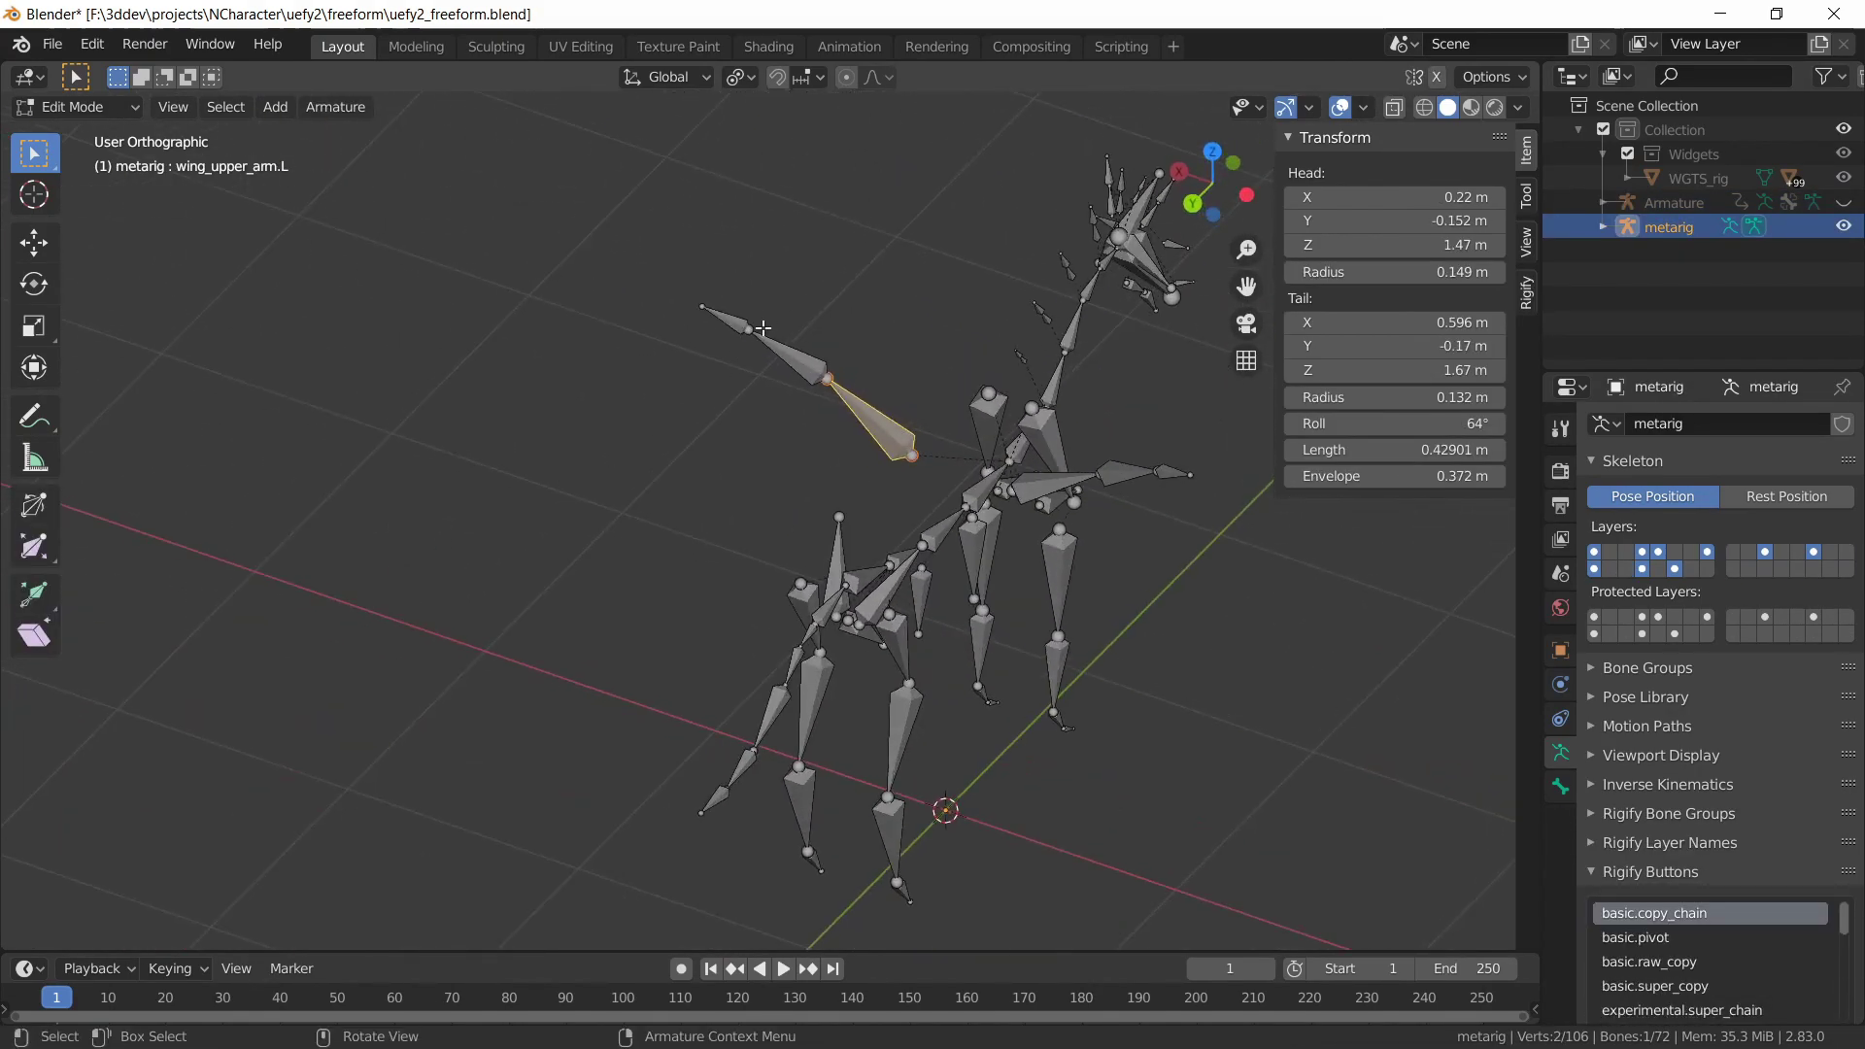
pyautogui.keyDown('shift'); pyautogui.click(799, 368); pyautogui.keyUp('shift')
pyautogui.keyDown('shift'); pyautogui.click(724, 320); pyautogui.keyUp('shift')
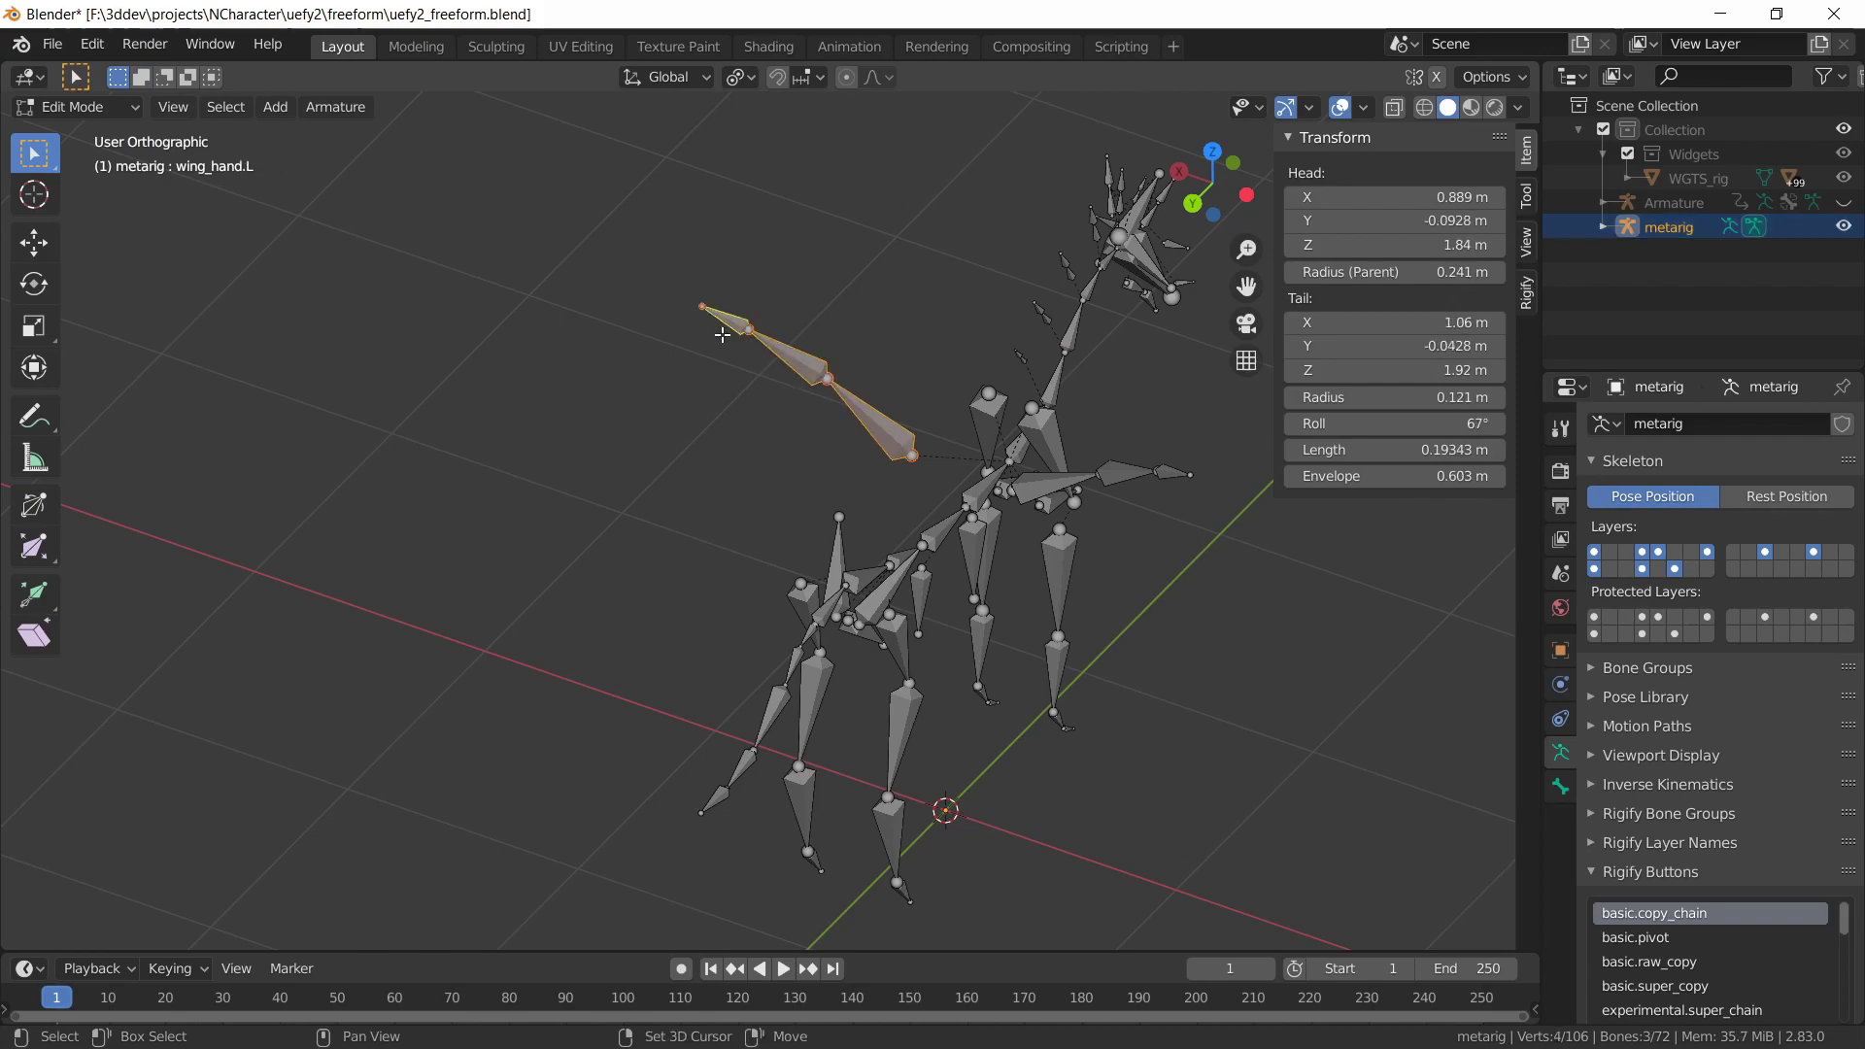
pyautogui.press('s')
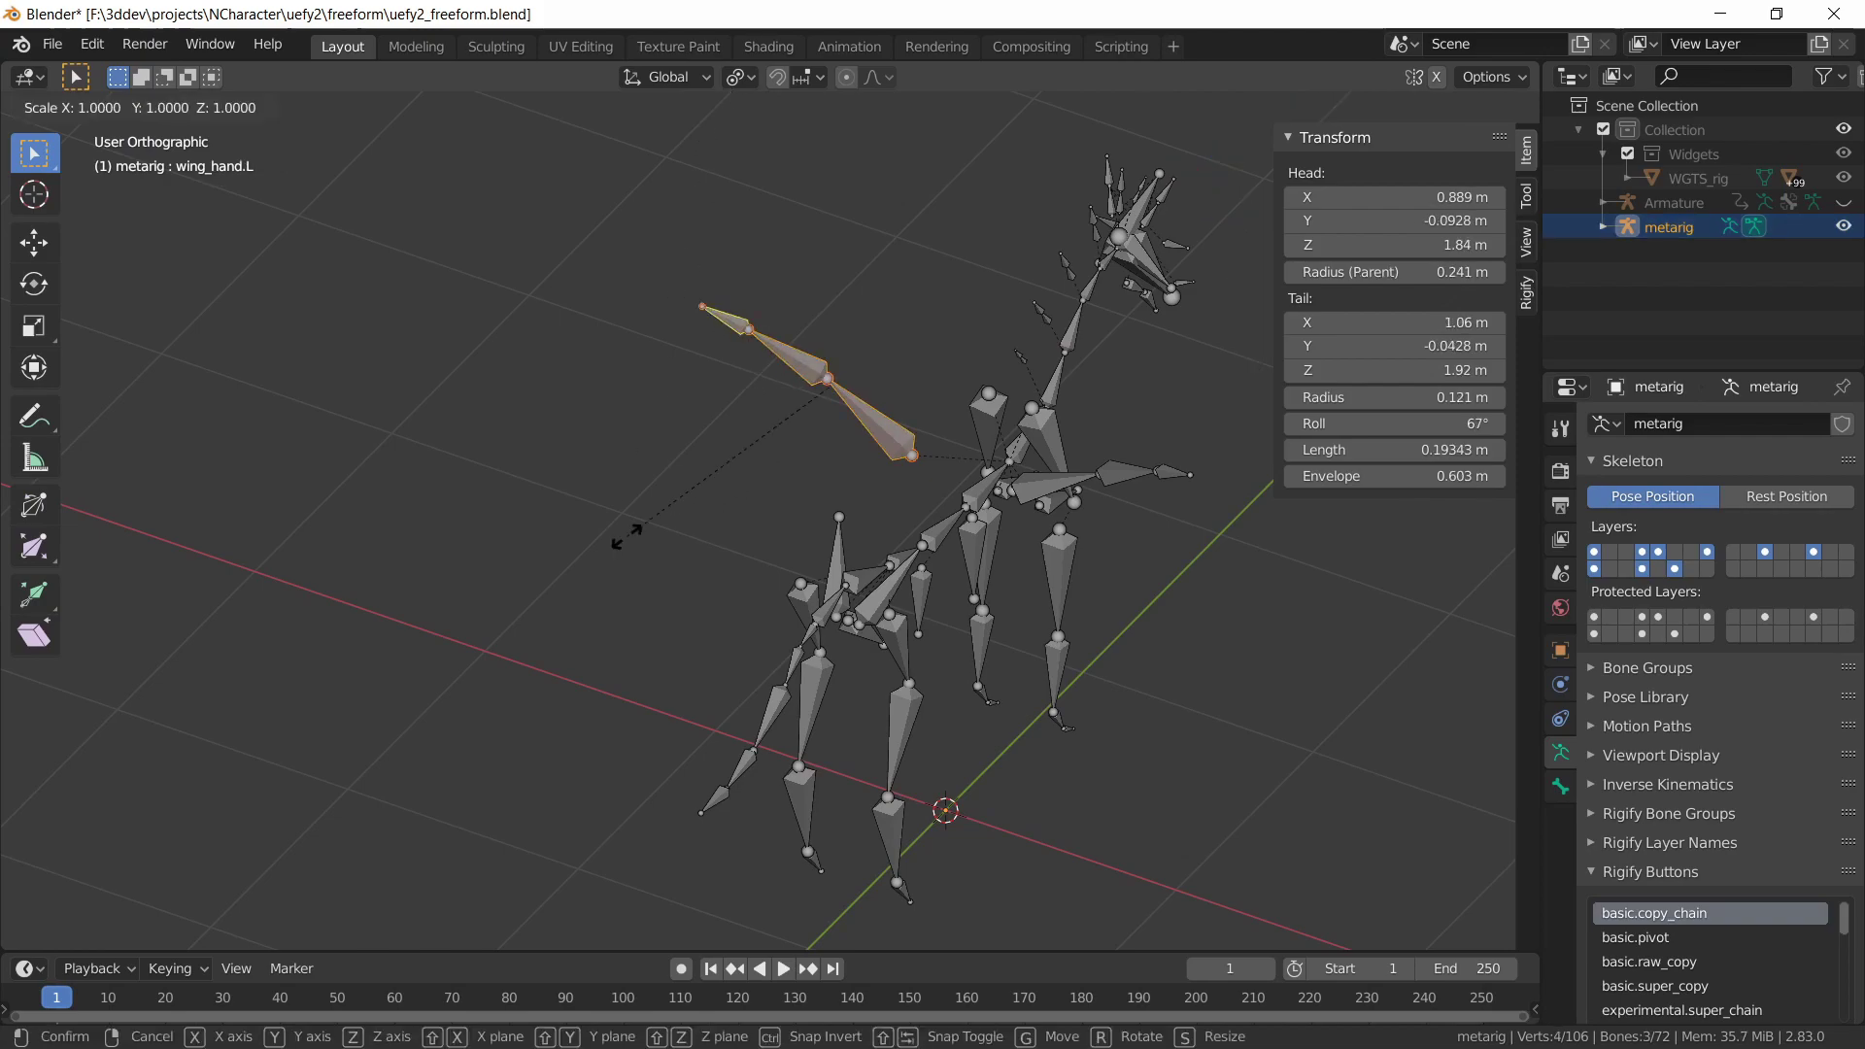
pyautogui.press('Escape')
pyautogui.click(753, 81)
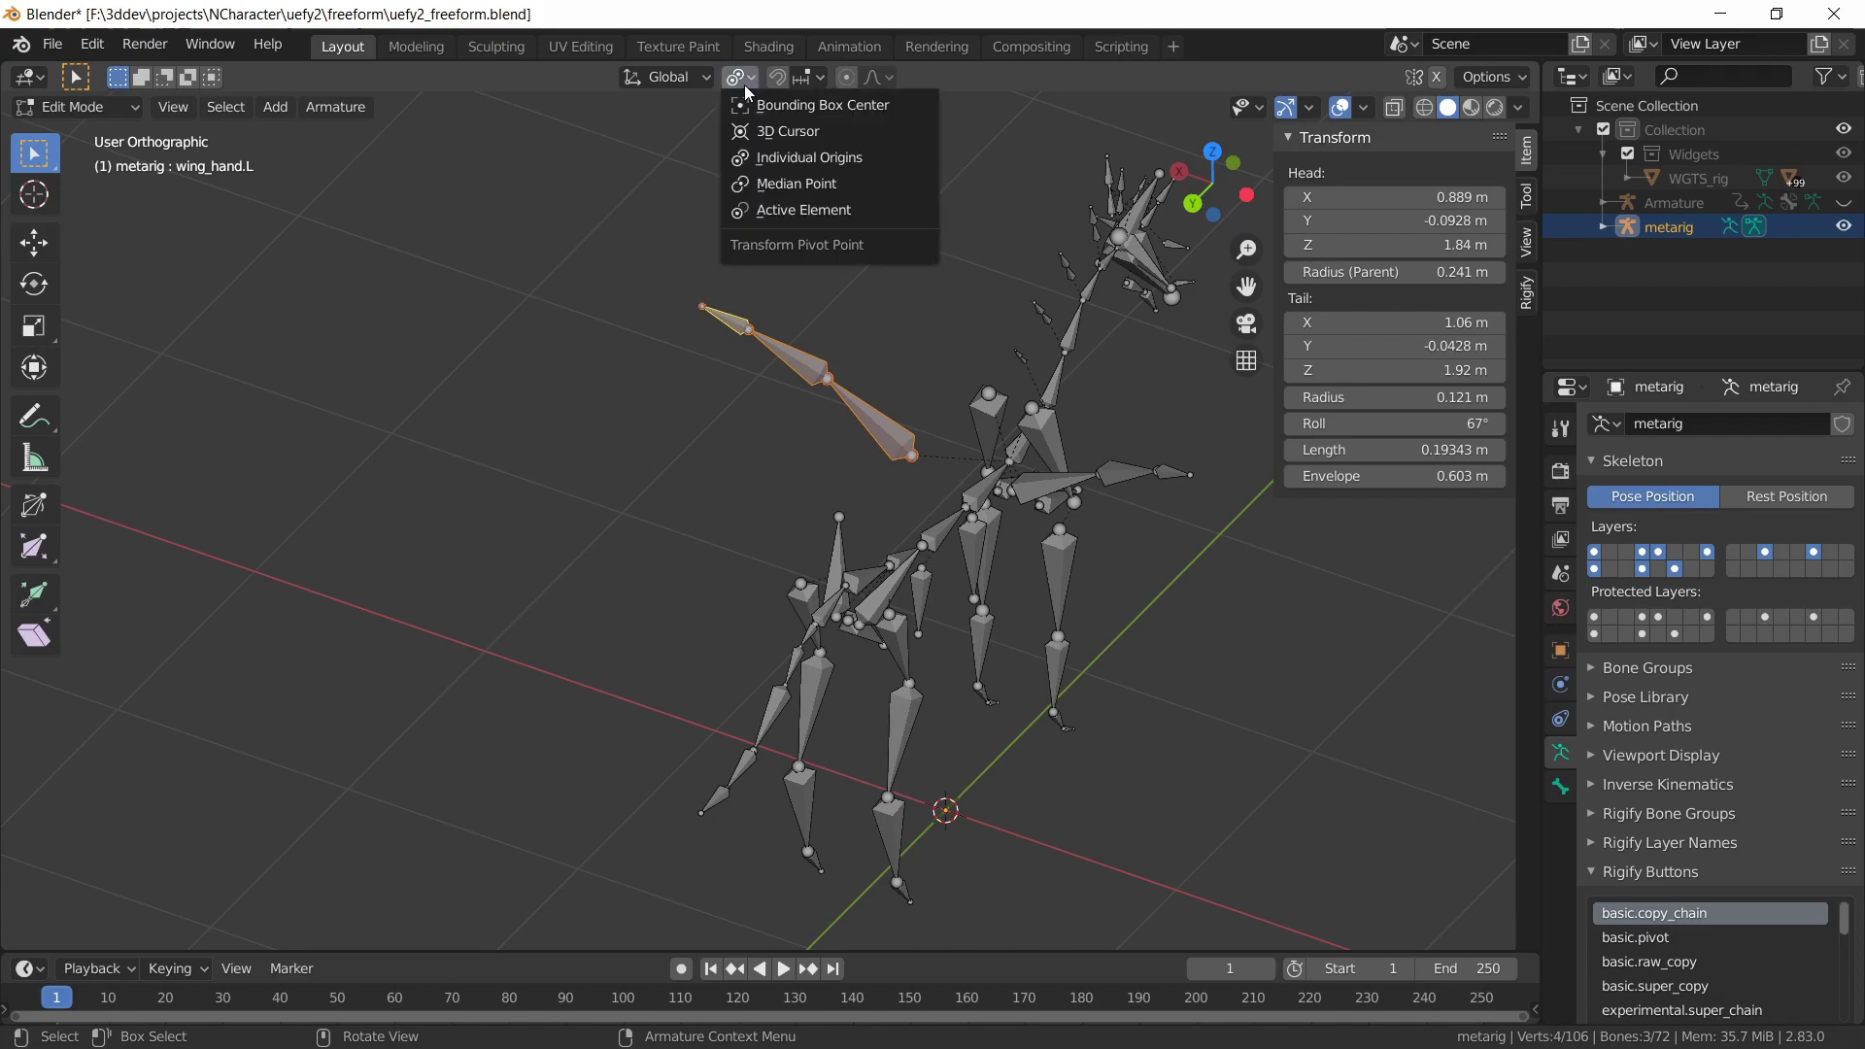
pyautogui.click(796, 212)
pyautogui.press('s')
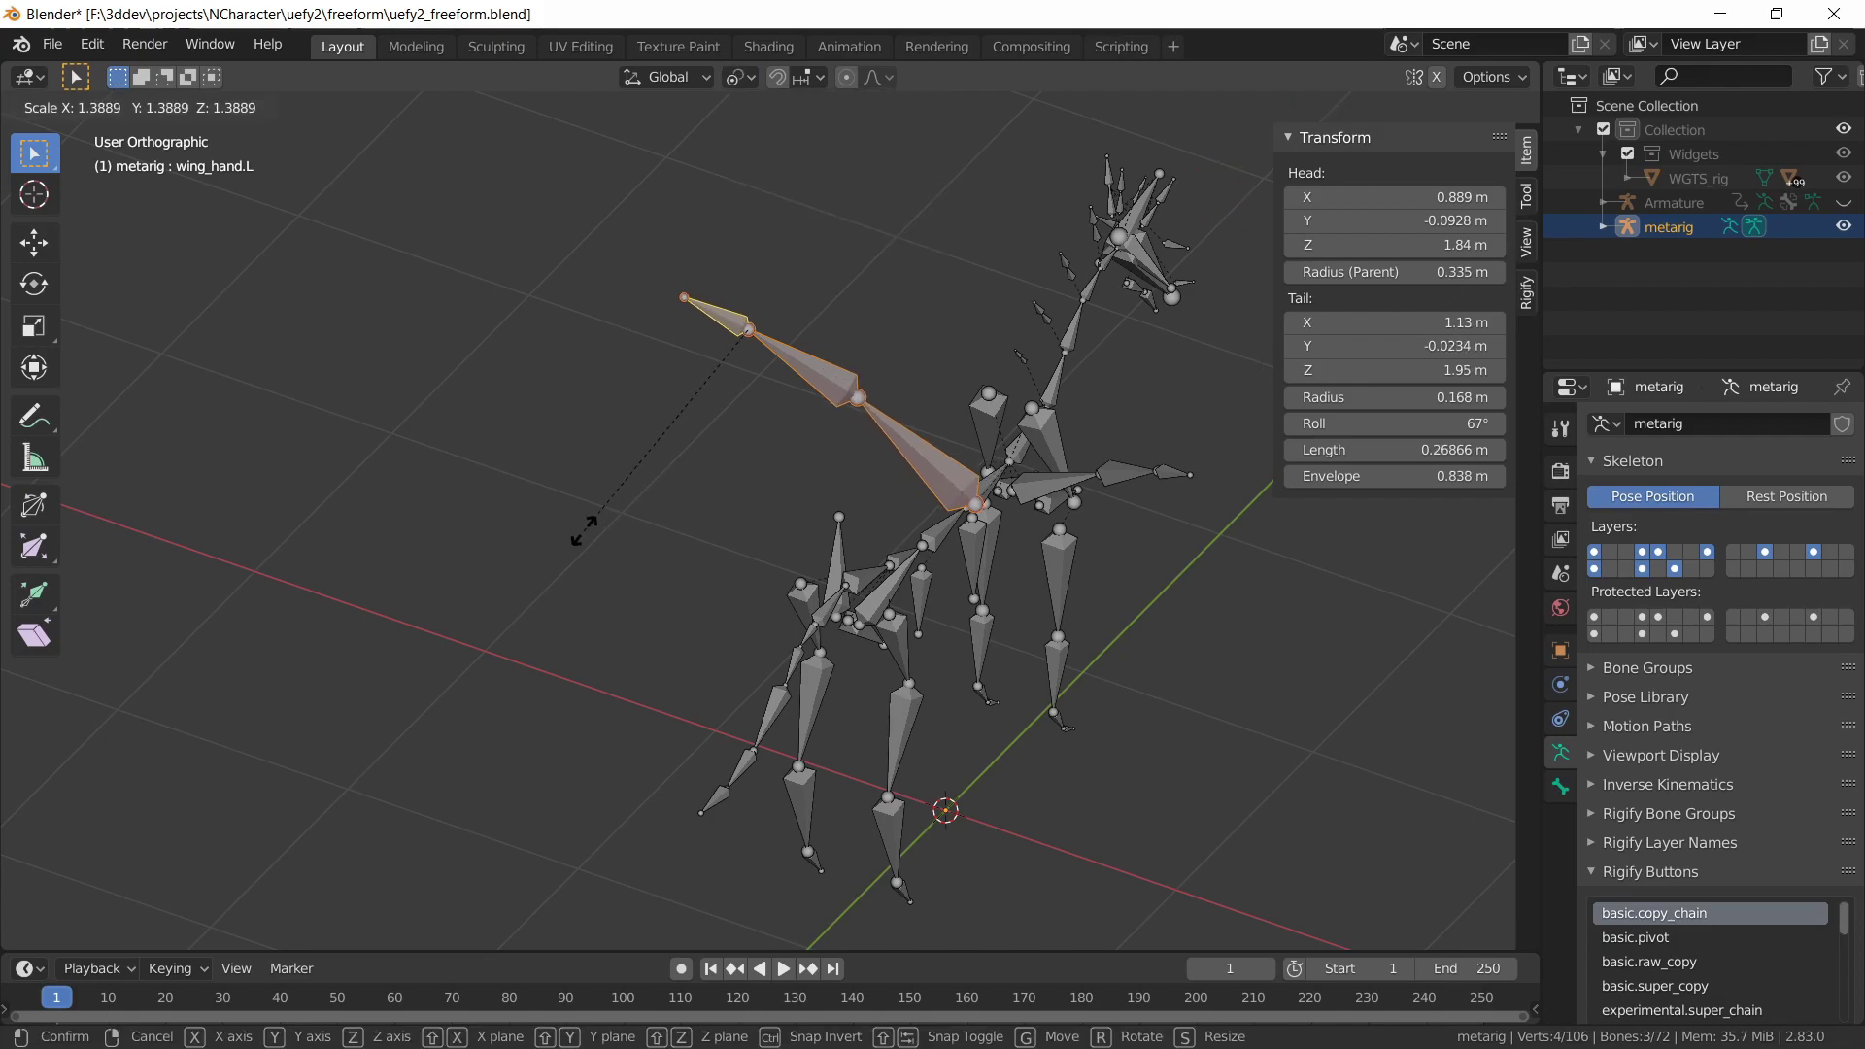
pyautogui.press('Escape')
pyautogui.click(746, 82)
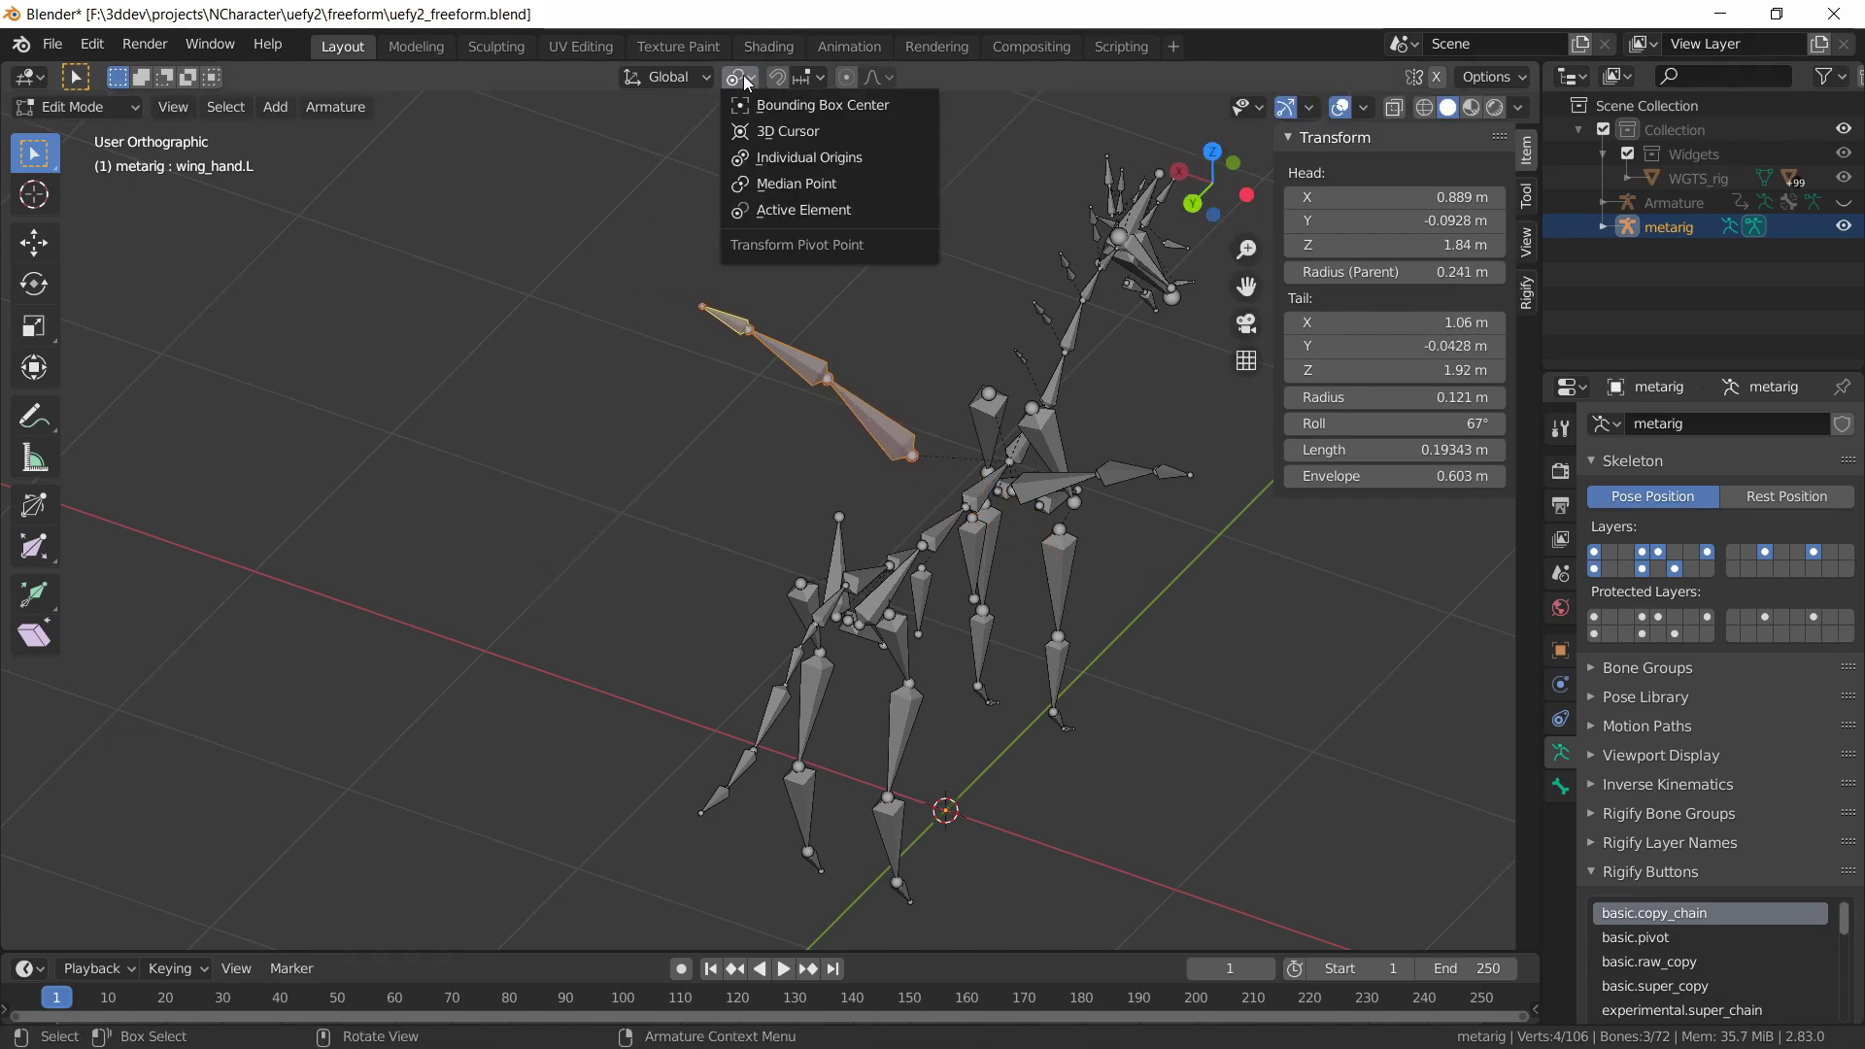
pyautogui.click(795, 210)
pyautogui.press('s')
pyautogui.press('Escape')
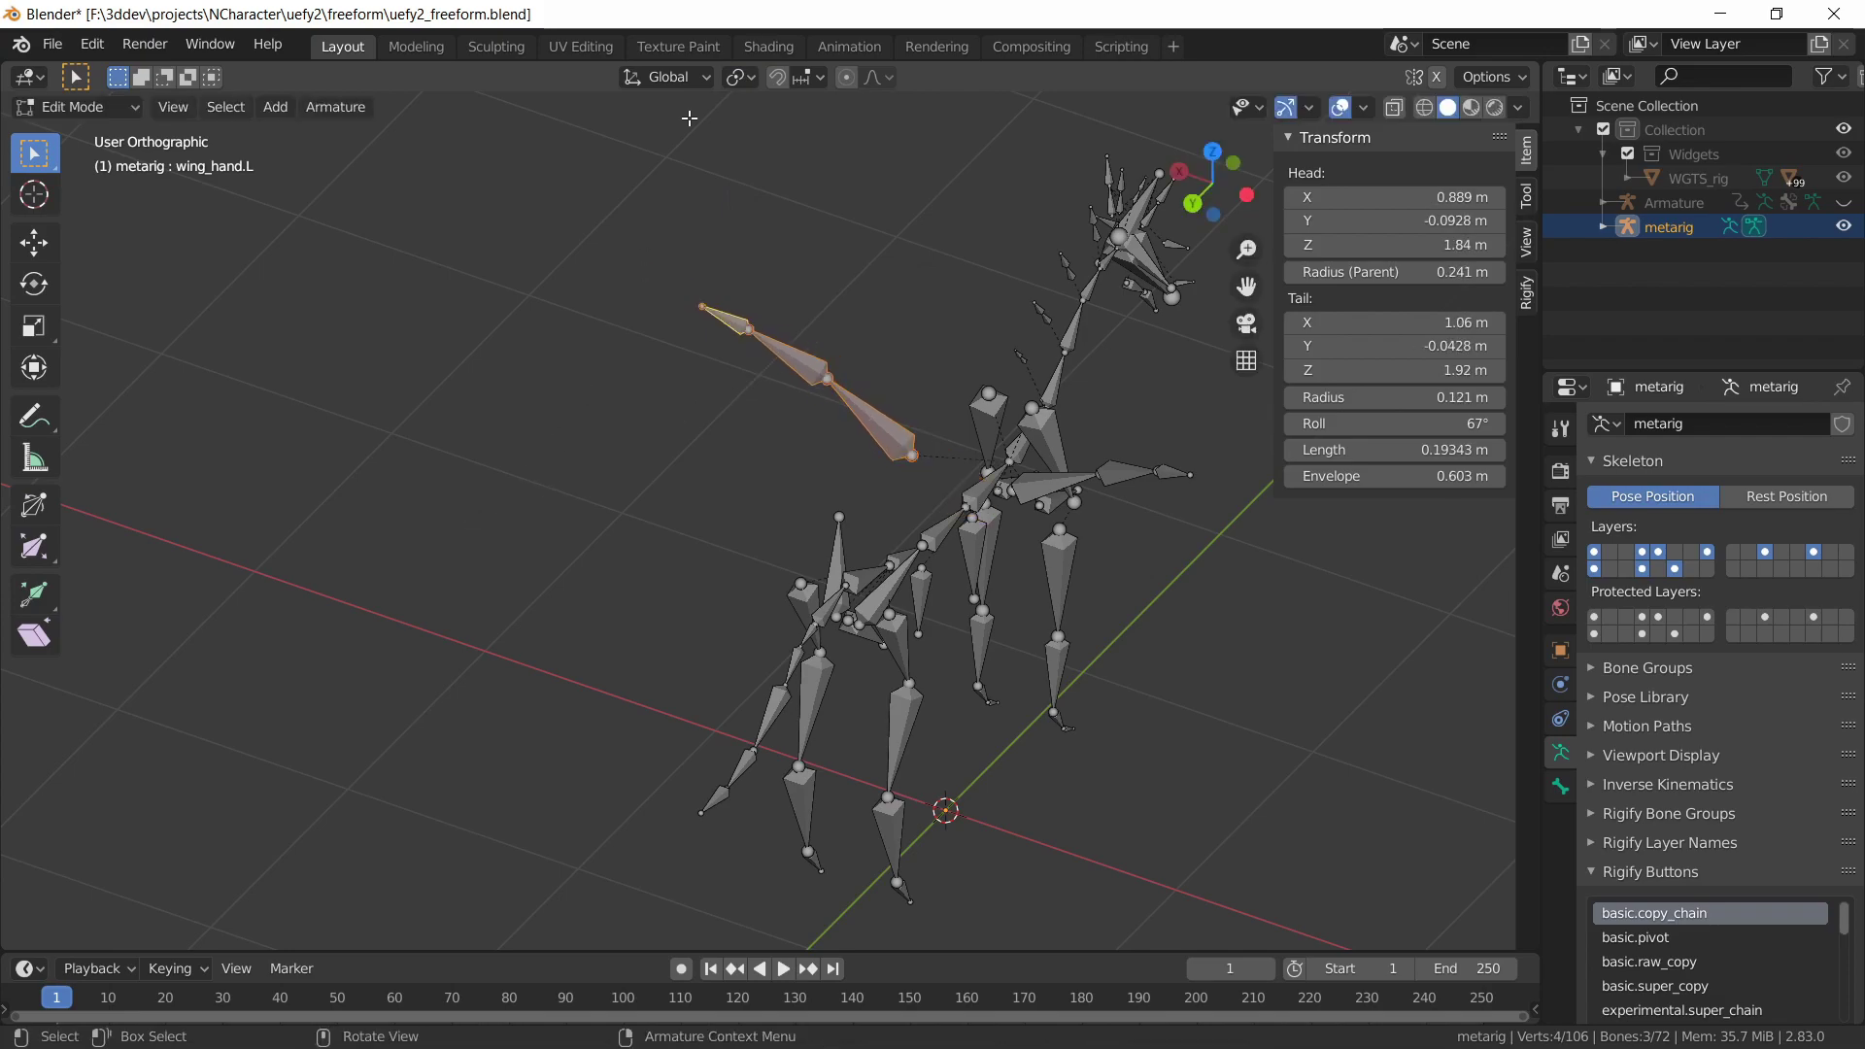
# Set the pivot point to Active Element and scale up the left wing bones until wing_hand.L is about 0.39 m long
pyautogui.click(738, 84)
pyautogui.click(778, 209)
pyautogui.press('s')
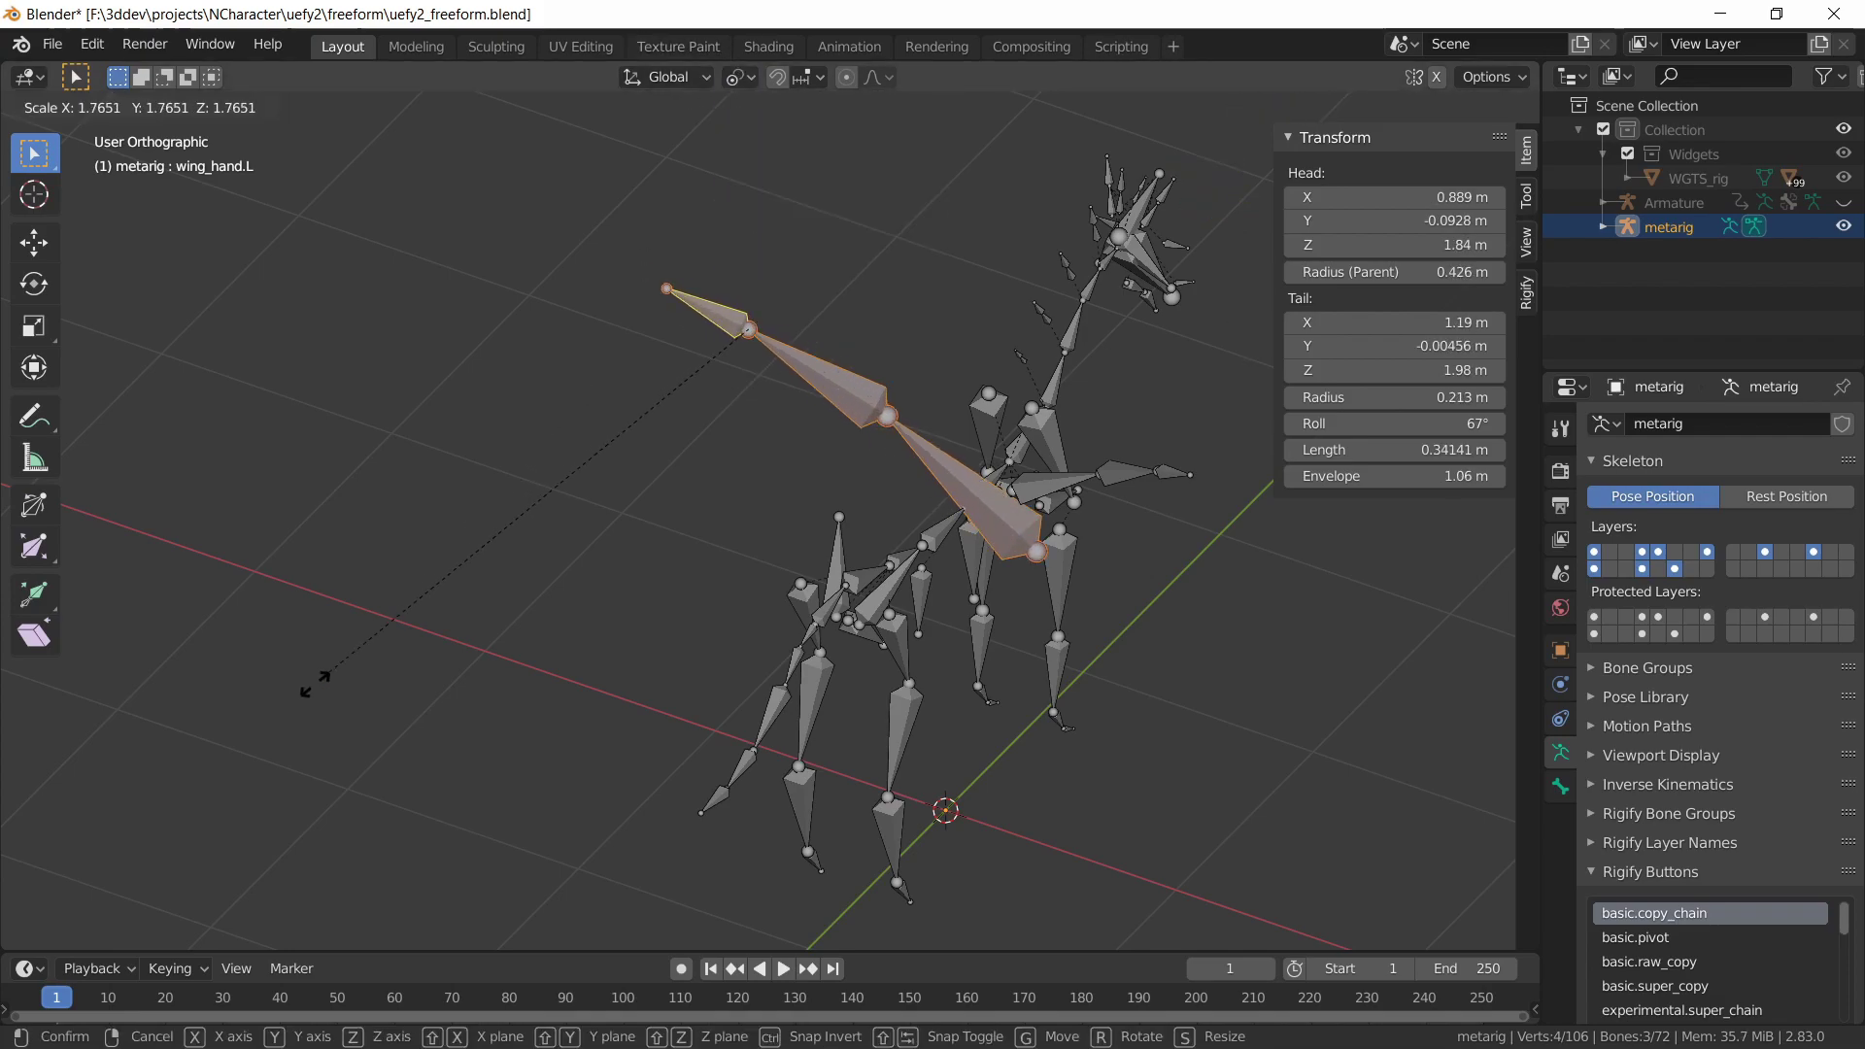
pyautogui.click(227, 700)
# In front view, move the left wing until wing_hand.L's head is at about X 1.63 m, Z 2.27 m, and symmetrize it
pyautogui.moveTo(582, 686); pyautogui.dragTo(840, 638, button='middle')
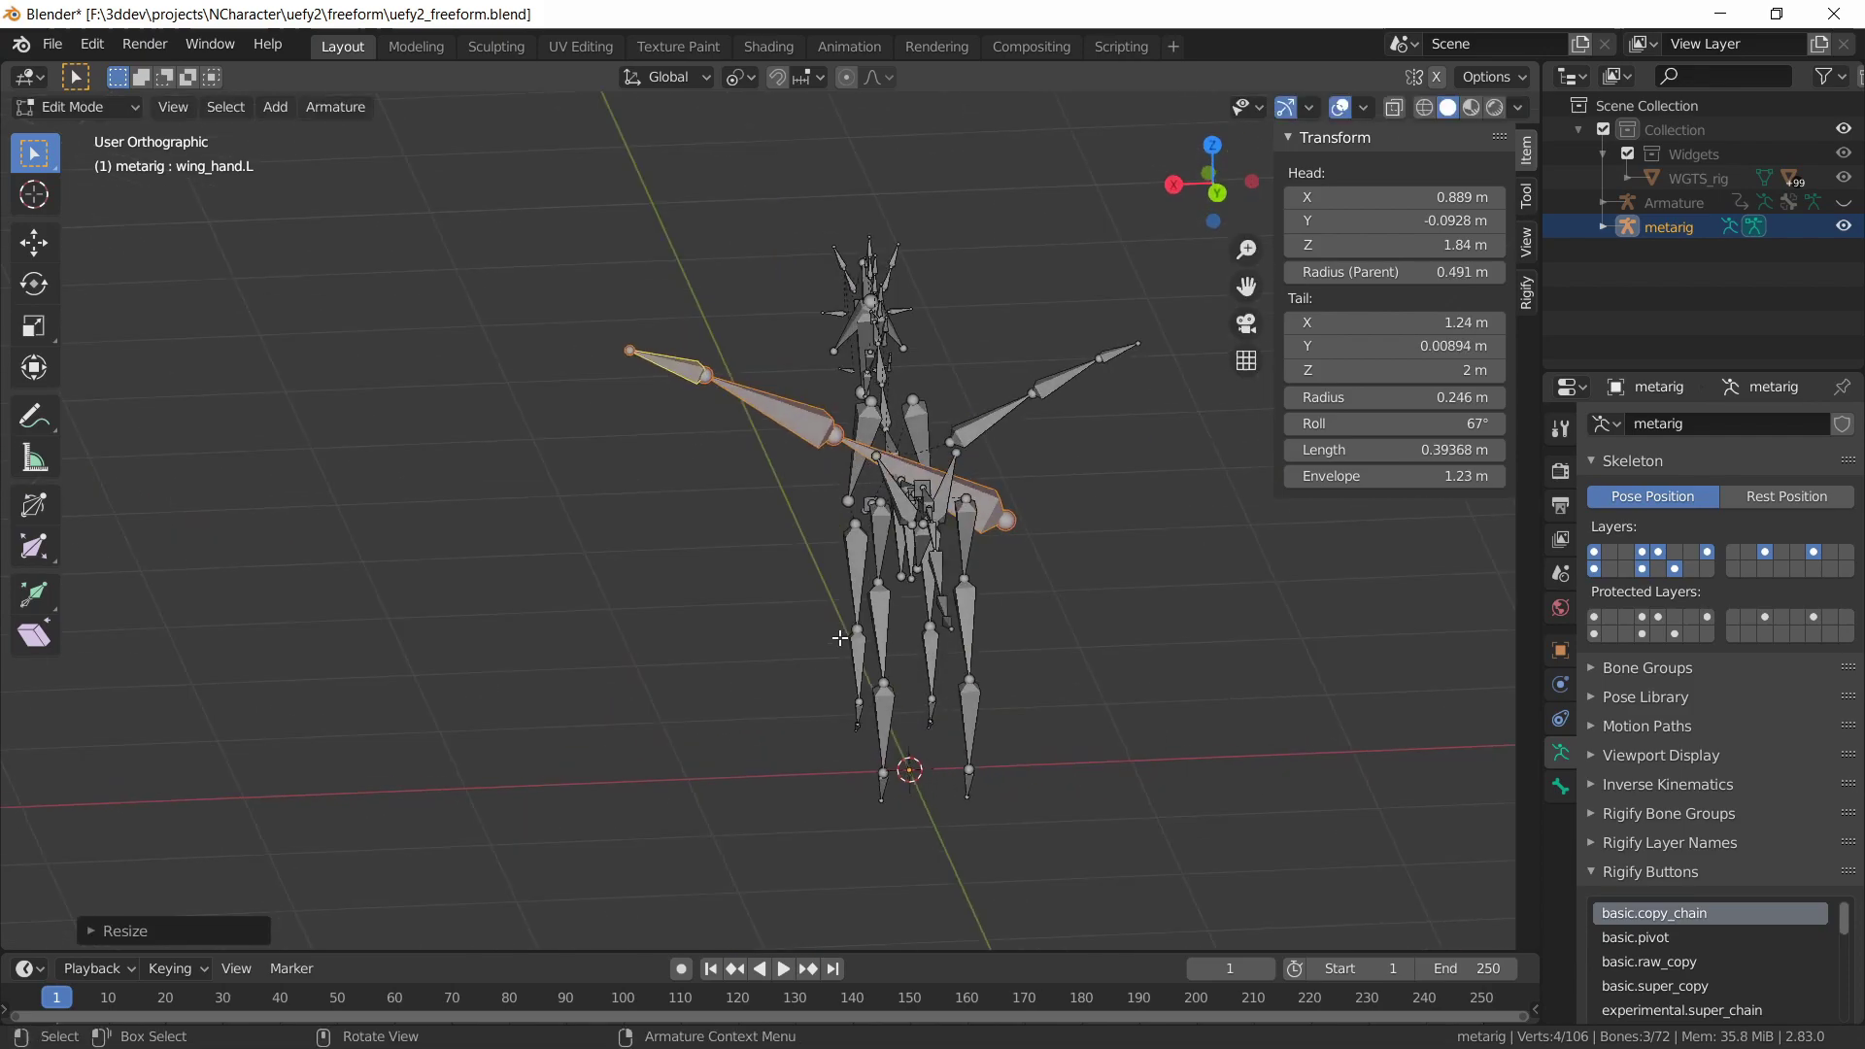
pyautogui.press('KP_1')
pyautogui.press('g')
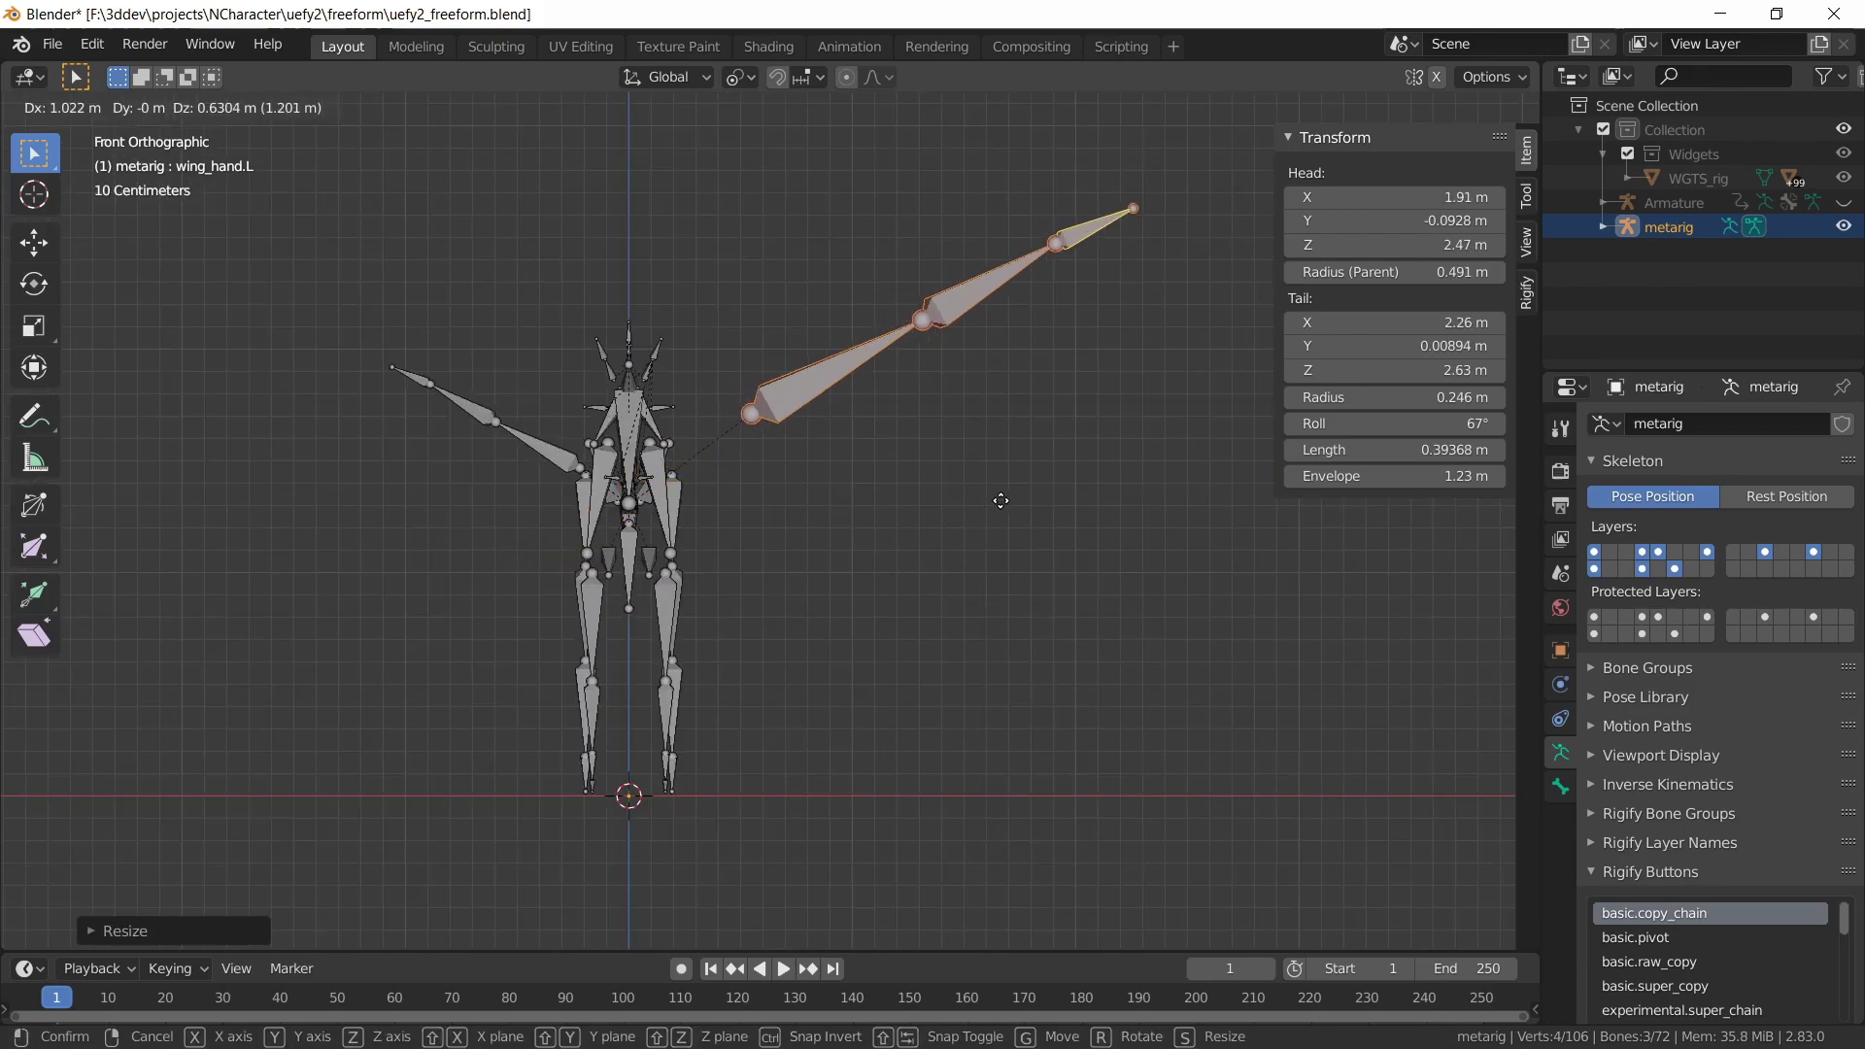
pyautogui.click(937, 546)
pyautogui.rightClick(761, 432)
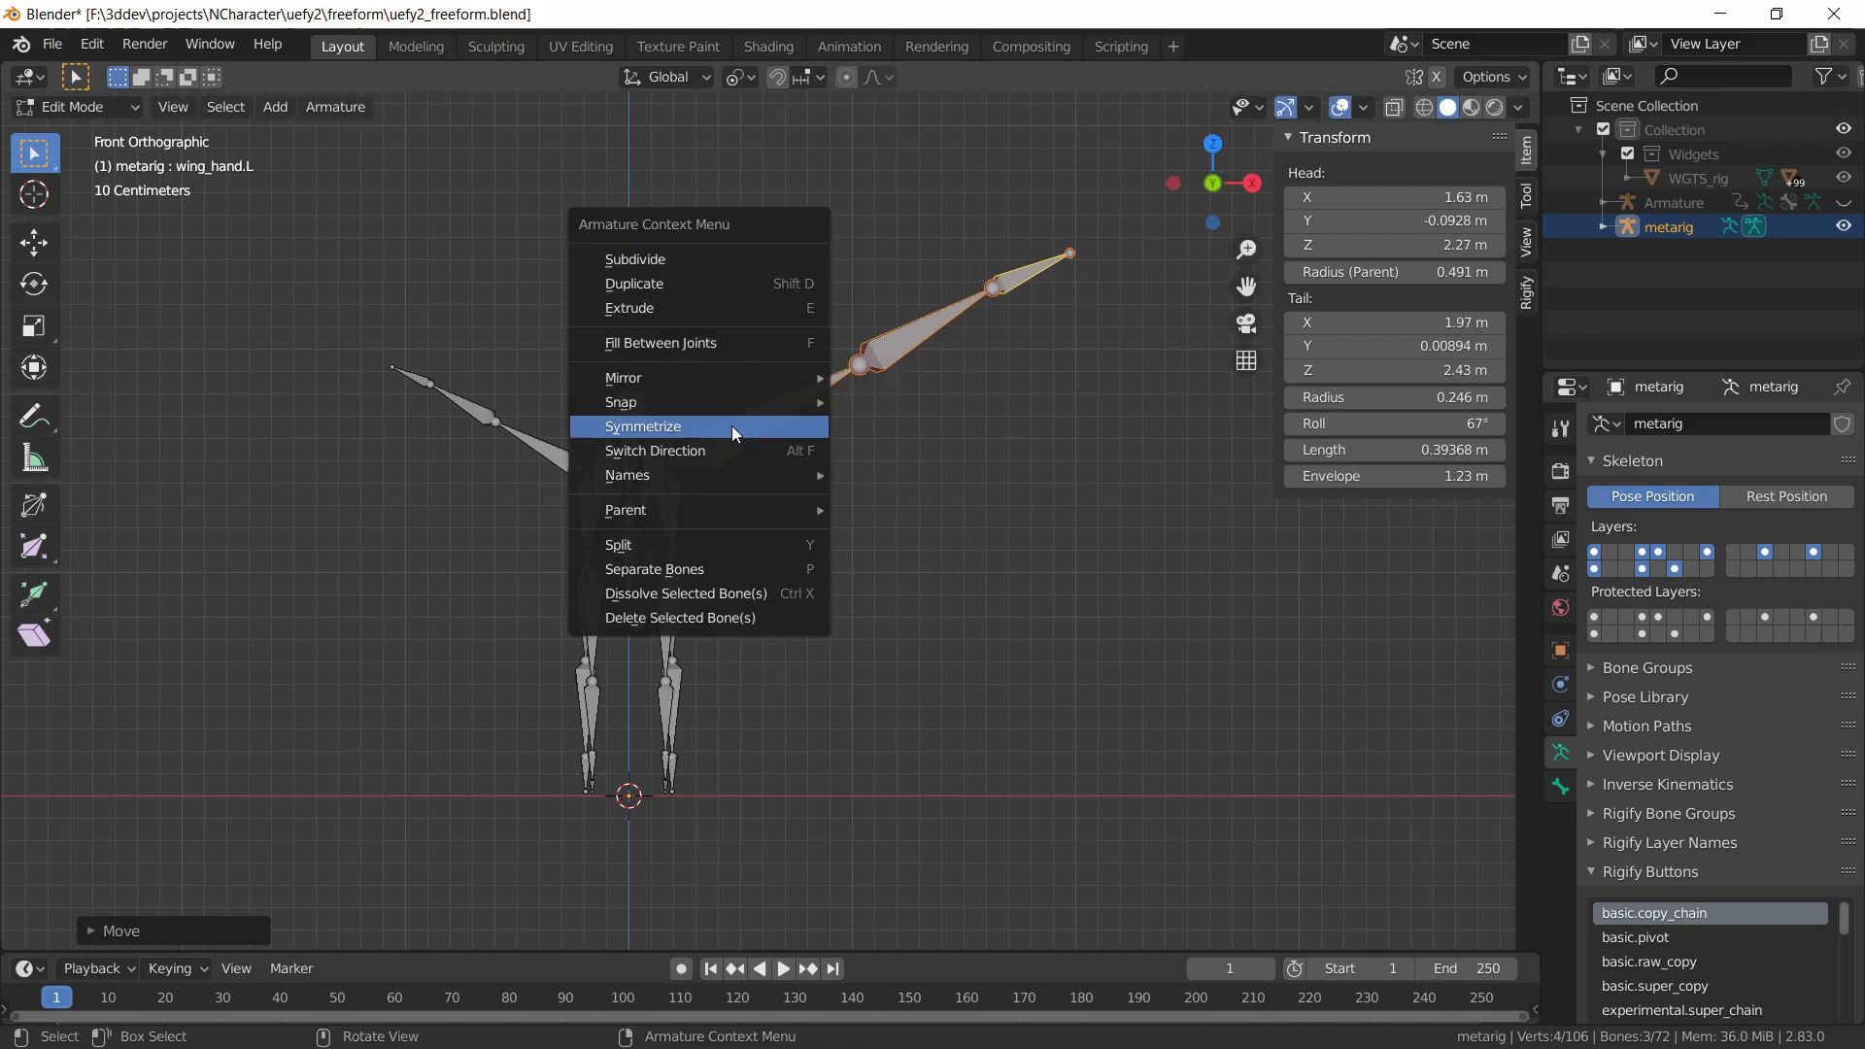
pyautogui.click(731, 425)
pyautogui.moveTo(812, 541); pyautogui.dragTo(650, 557, button='middle')
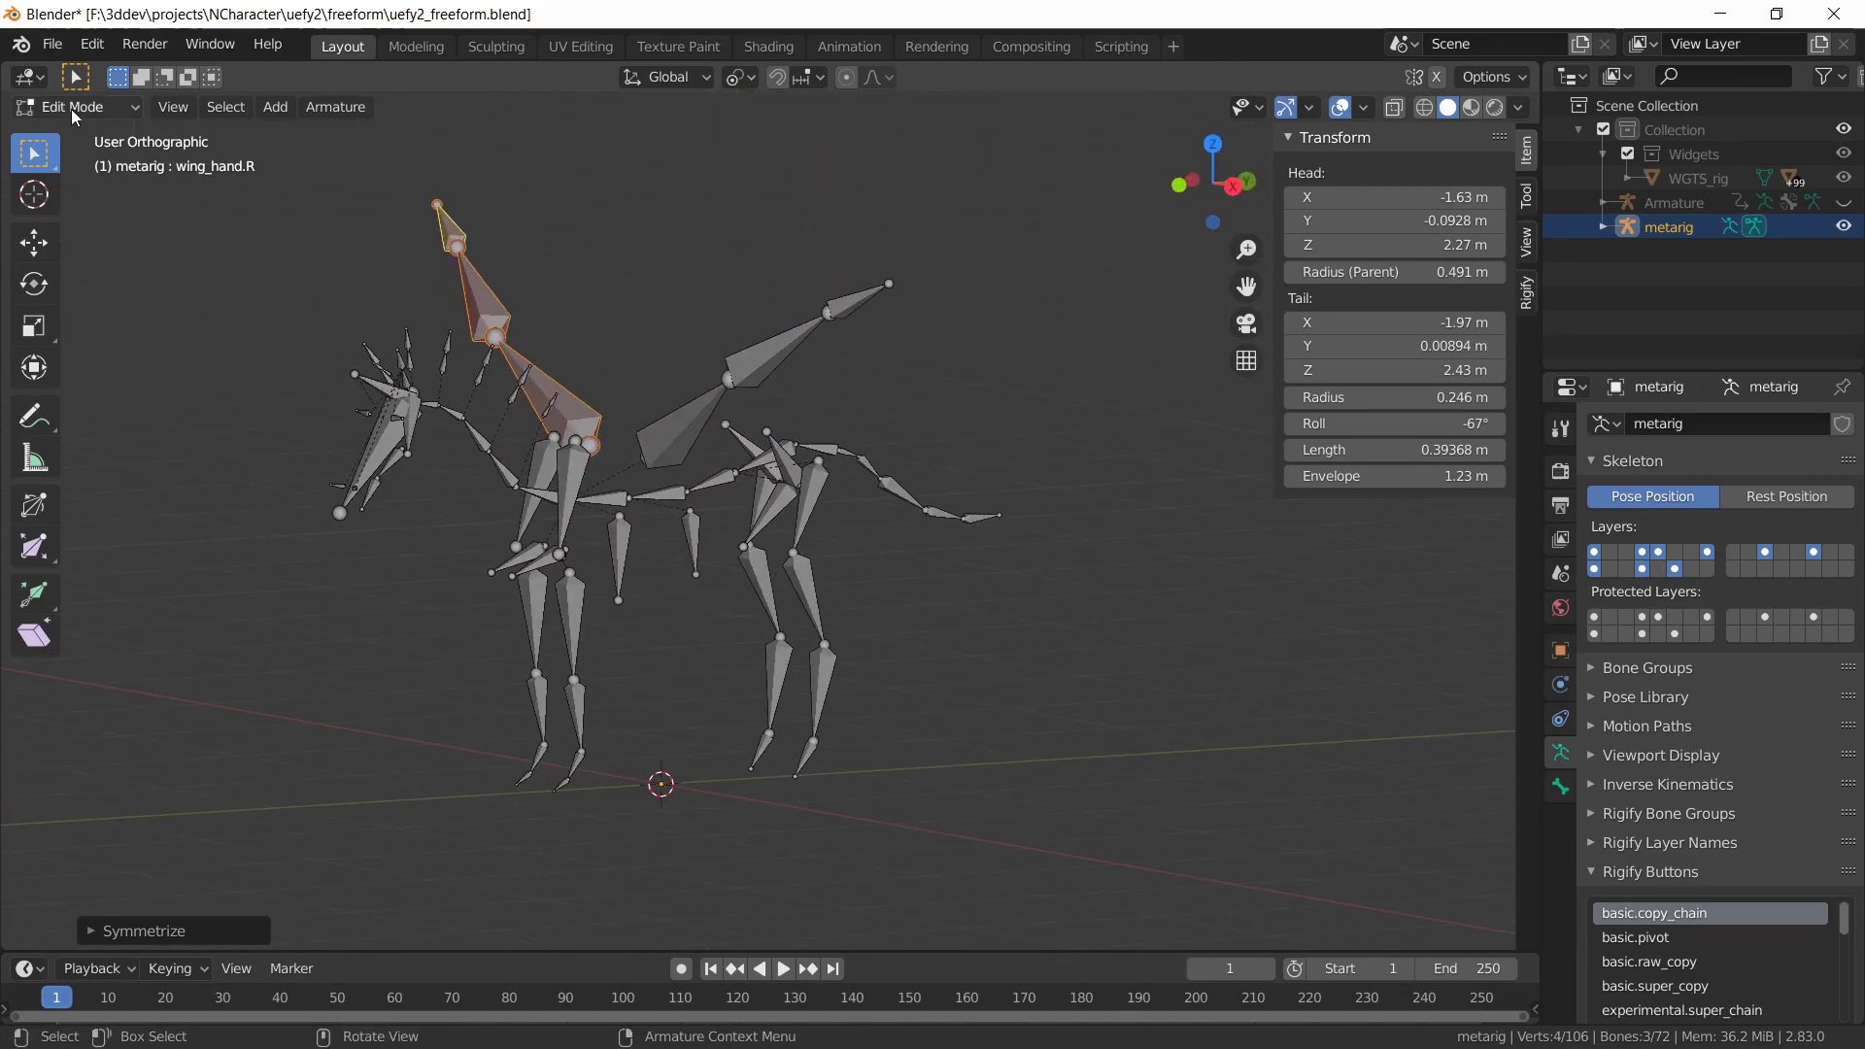
# Return to Object Mode, undo the rig generation made with the Armature hidden, and regenerate the Rigify rig with it visible
pyautogui.click(71, 109)
pyautogui.click(79, 142)
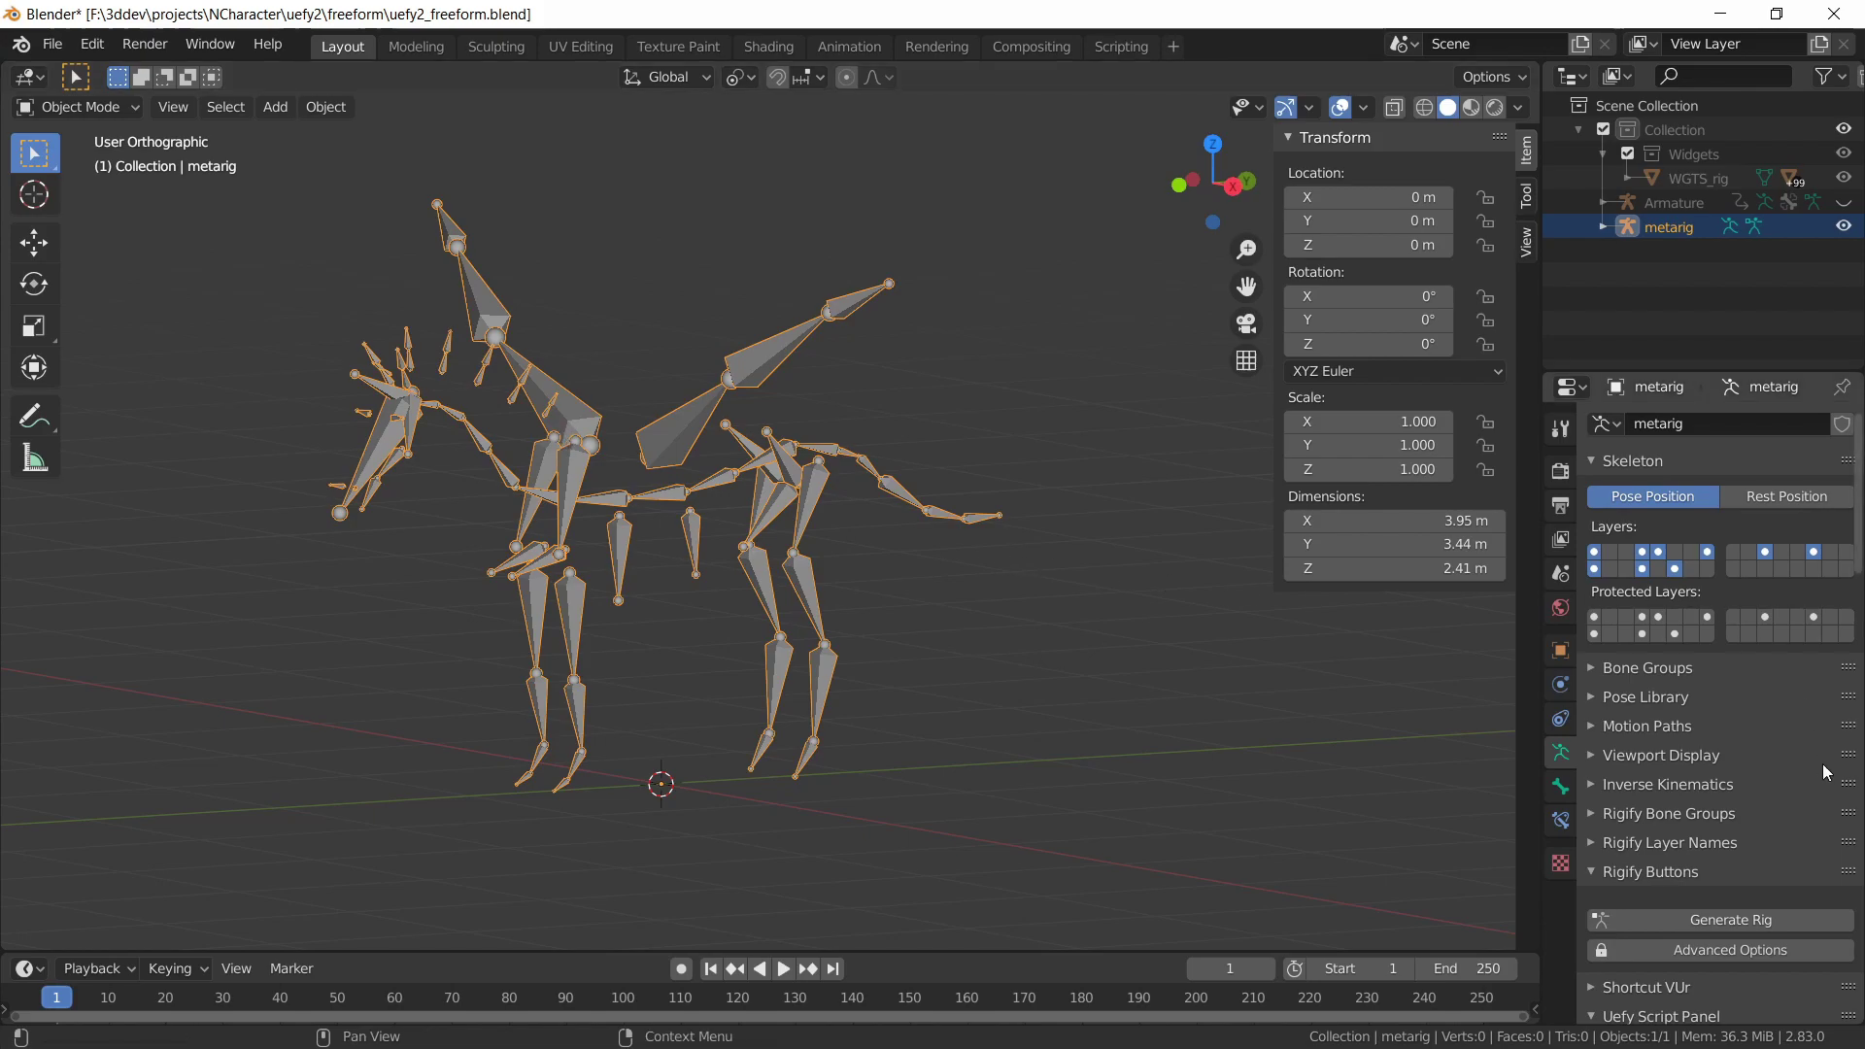
pyautogui.click(1699, 913)
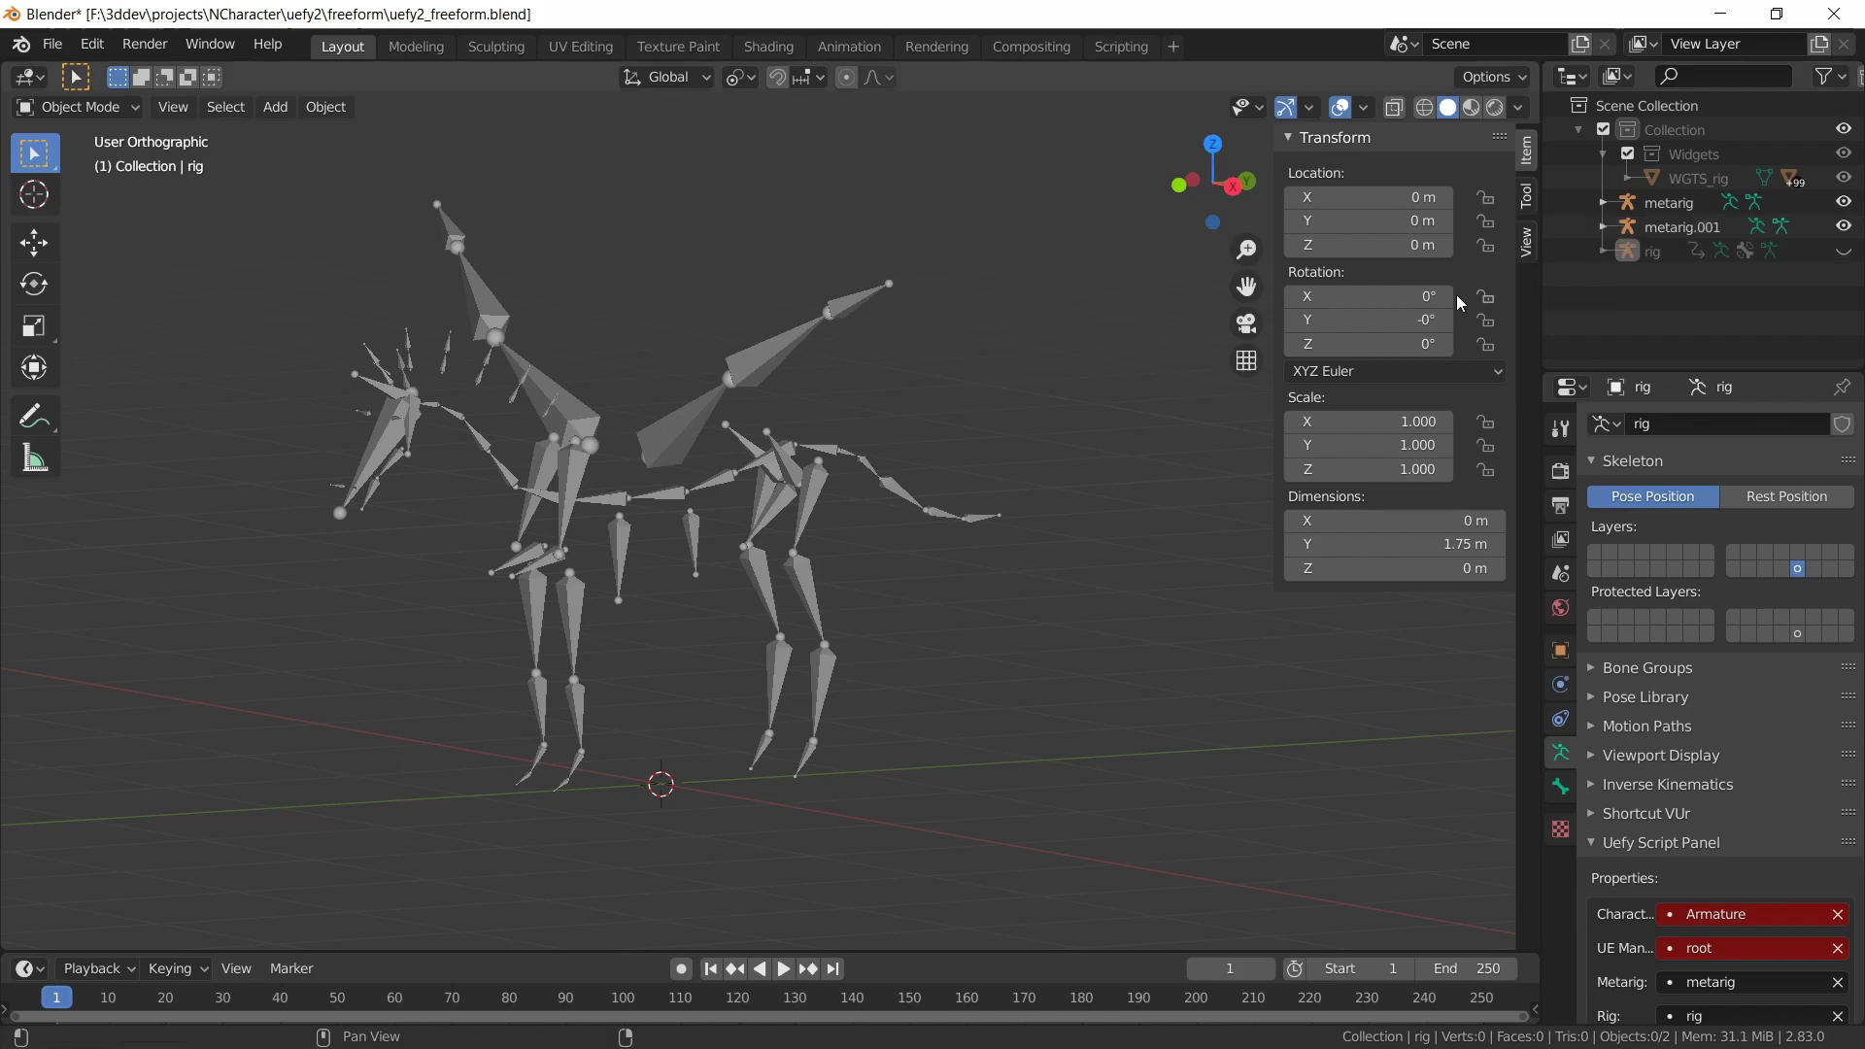
pyautogui.hotkey('ctrl', 'z')
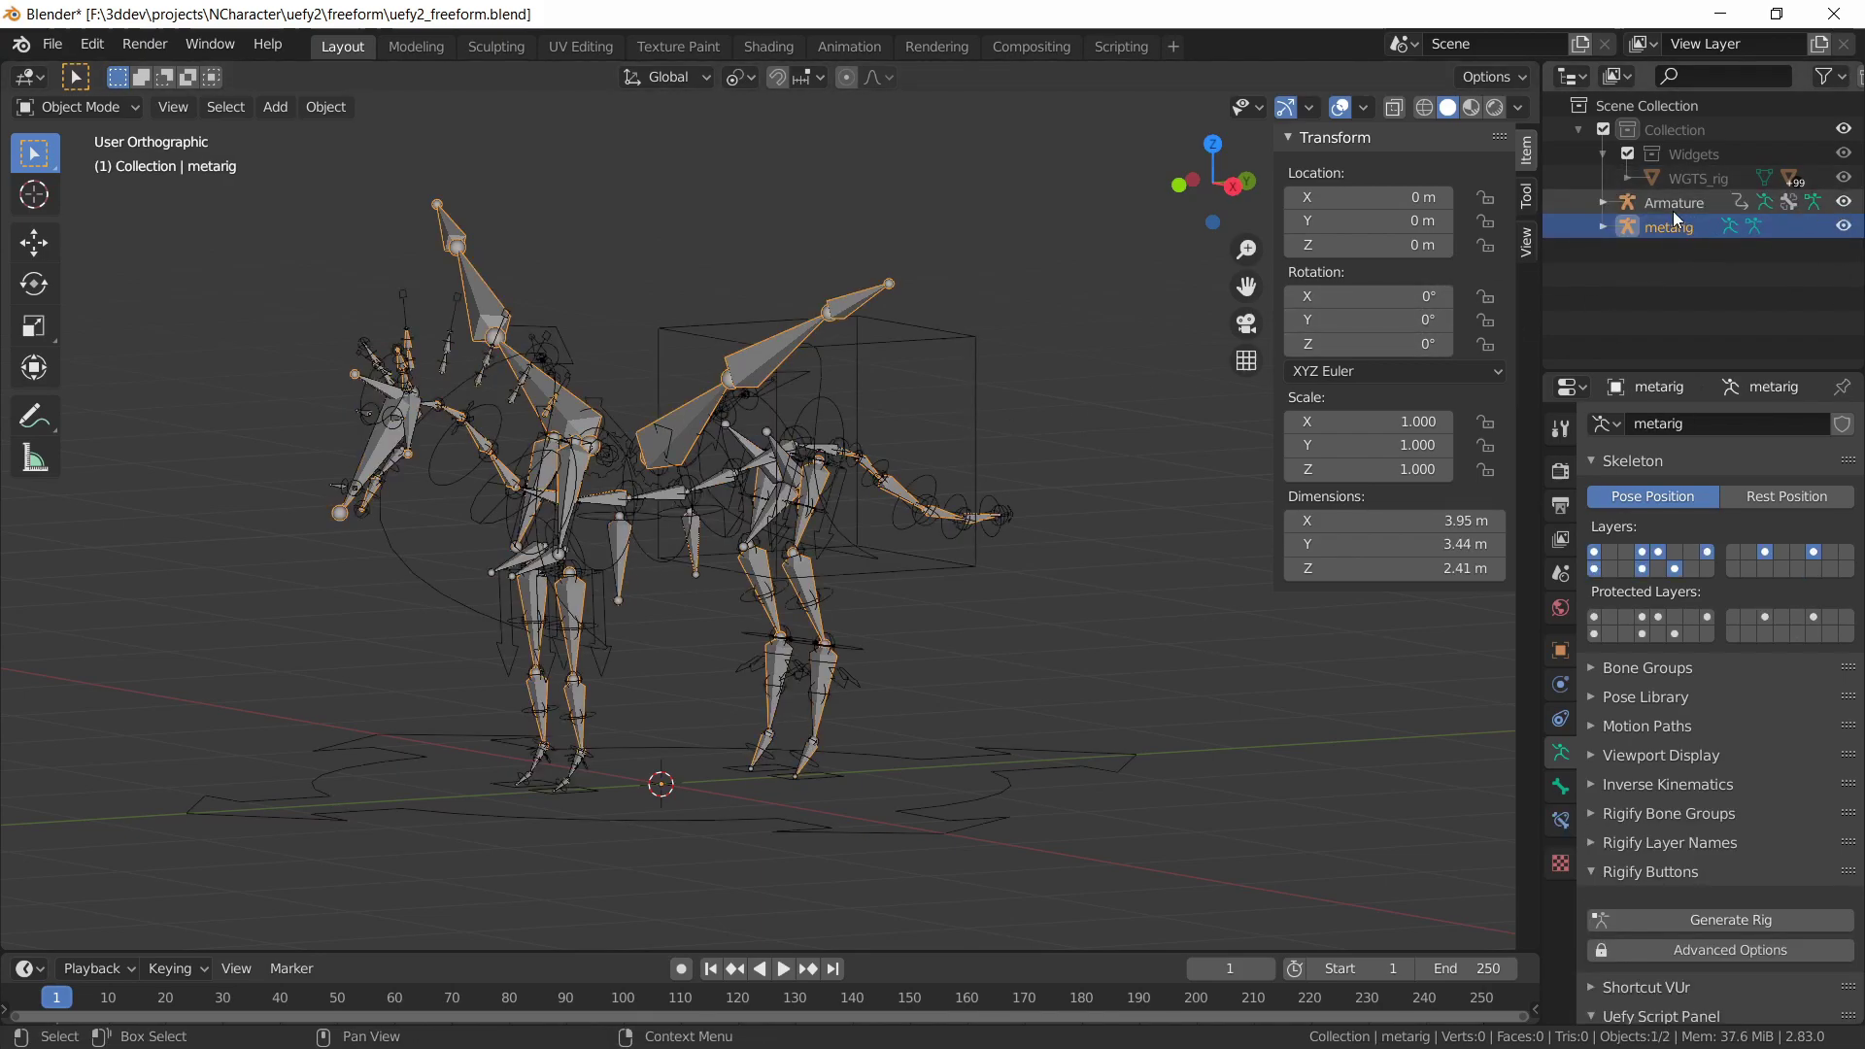
pyautogui.click(1719, 918)
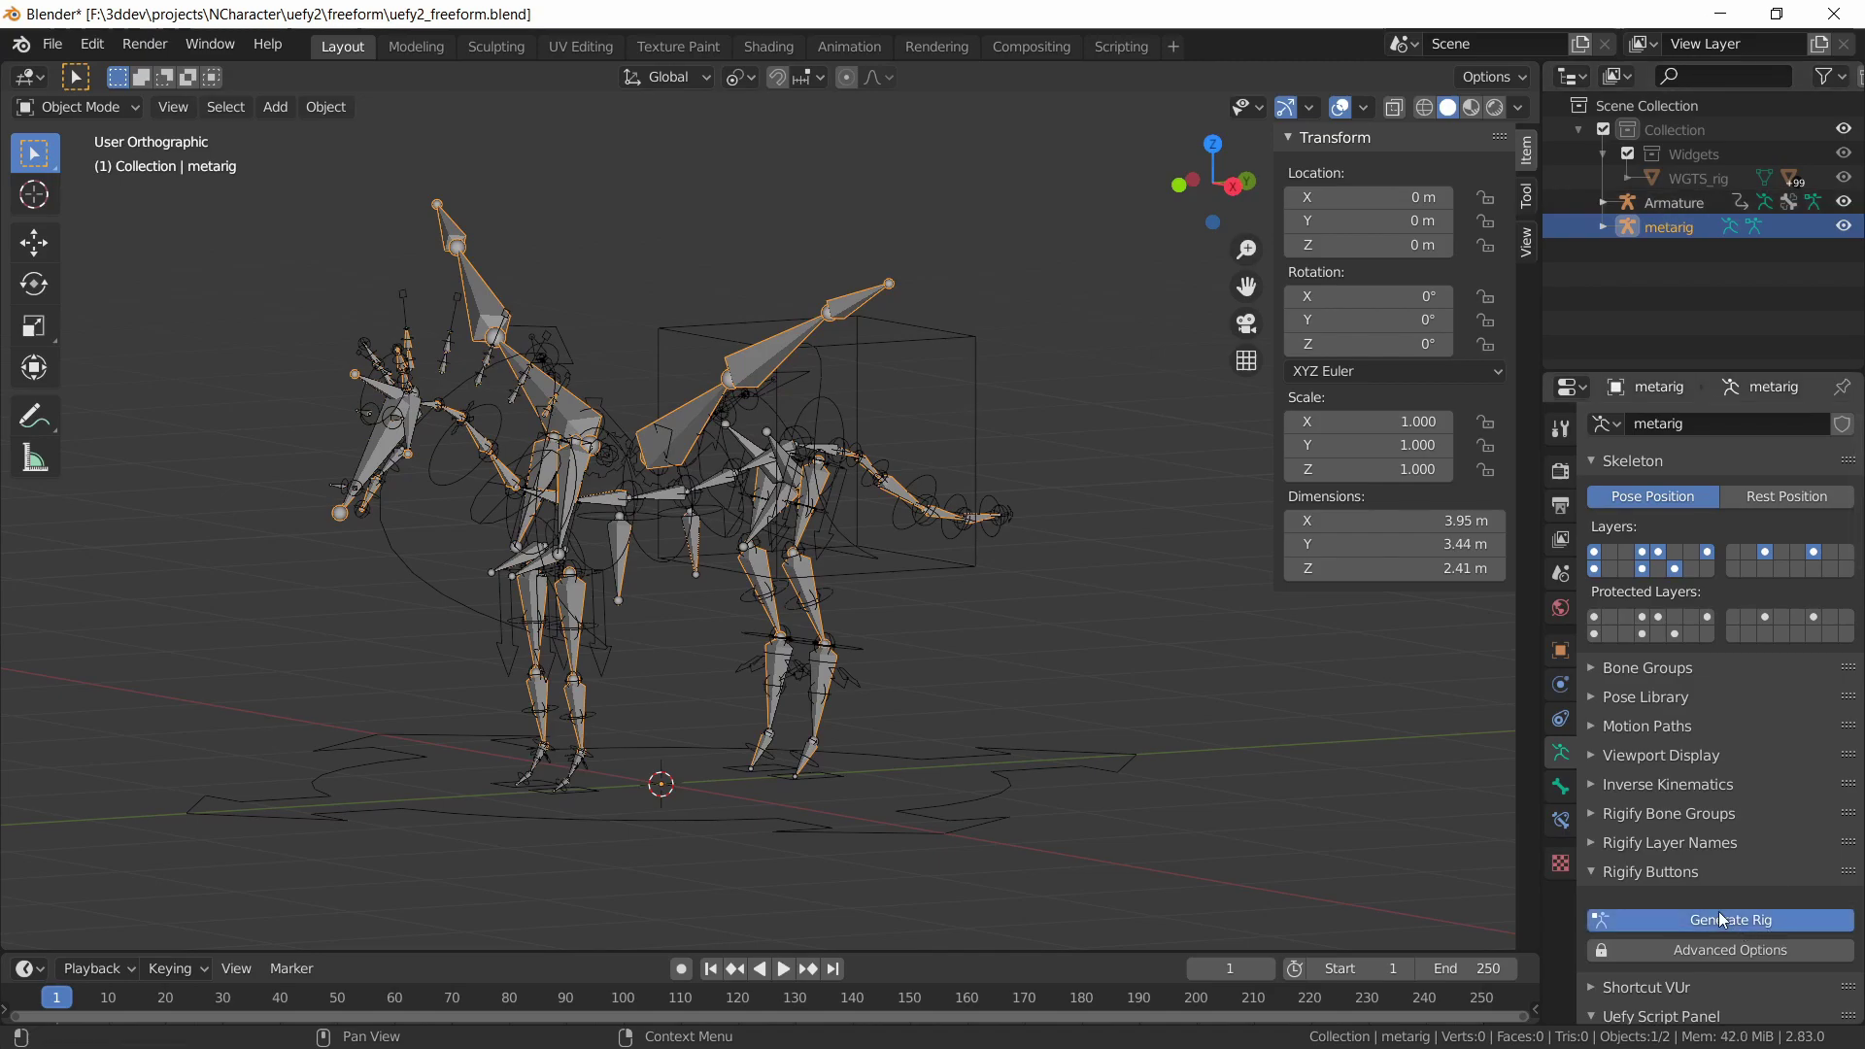
# Preprocess the large-winged rig with Uefy and build its skeleton in Free Form mode
pyautogui.moveTo(789, 564); pyautogui.dragTo(787, 612, button='middle')
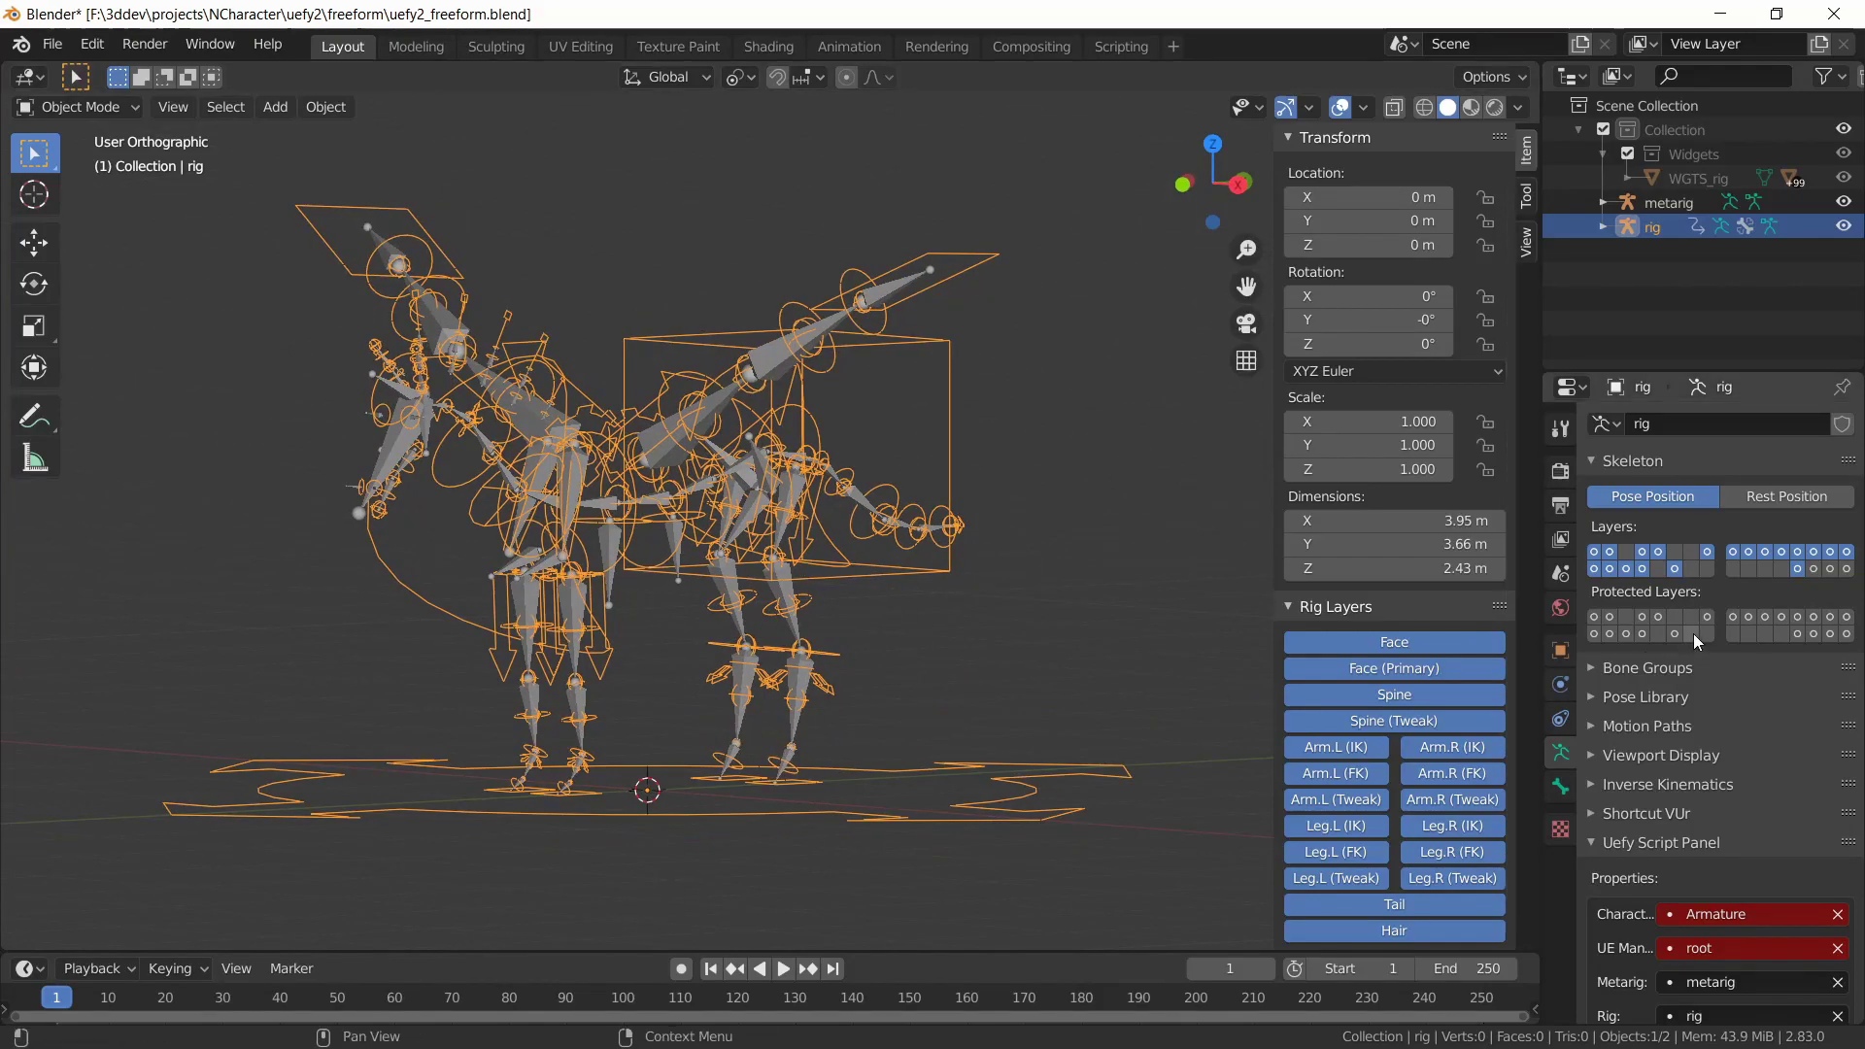
pyautogui.scroll(-15, 1727, 731)
pyautogui.scroll(-7, 1727, 731)
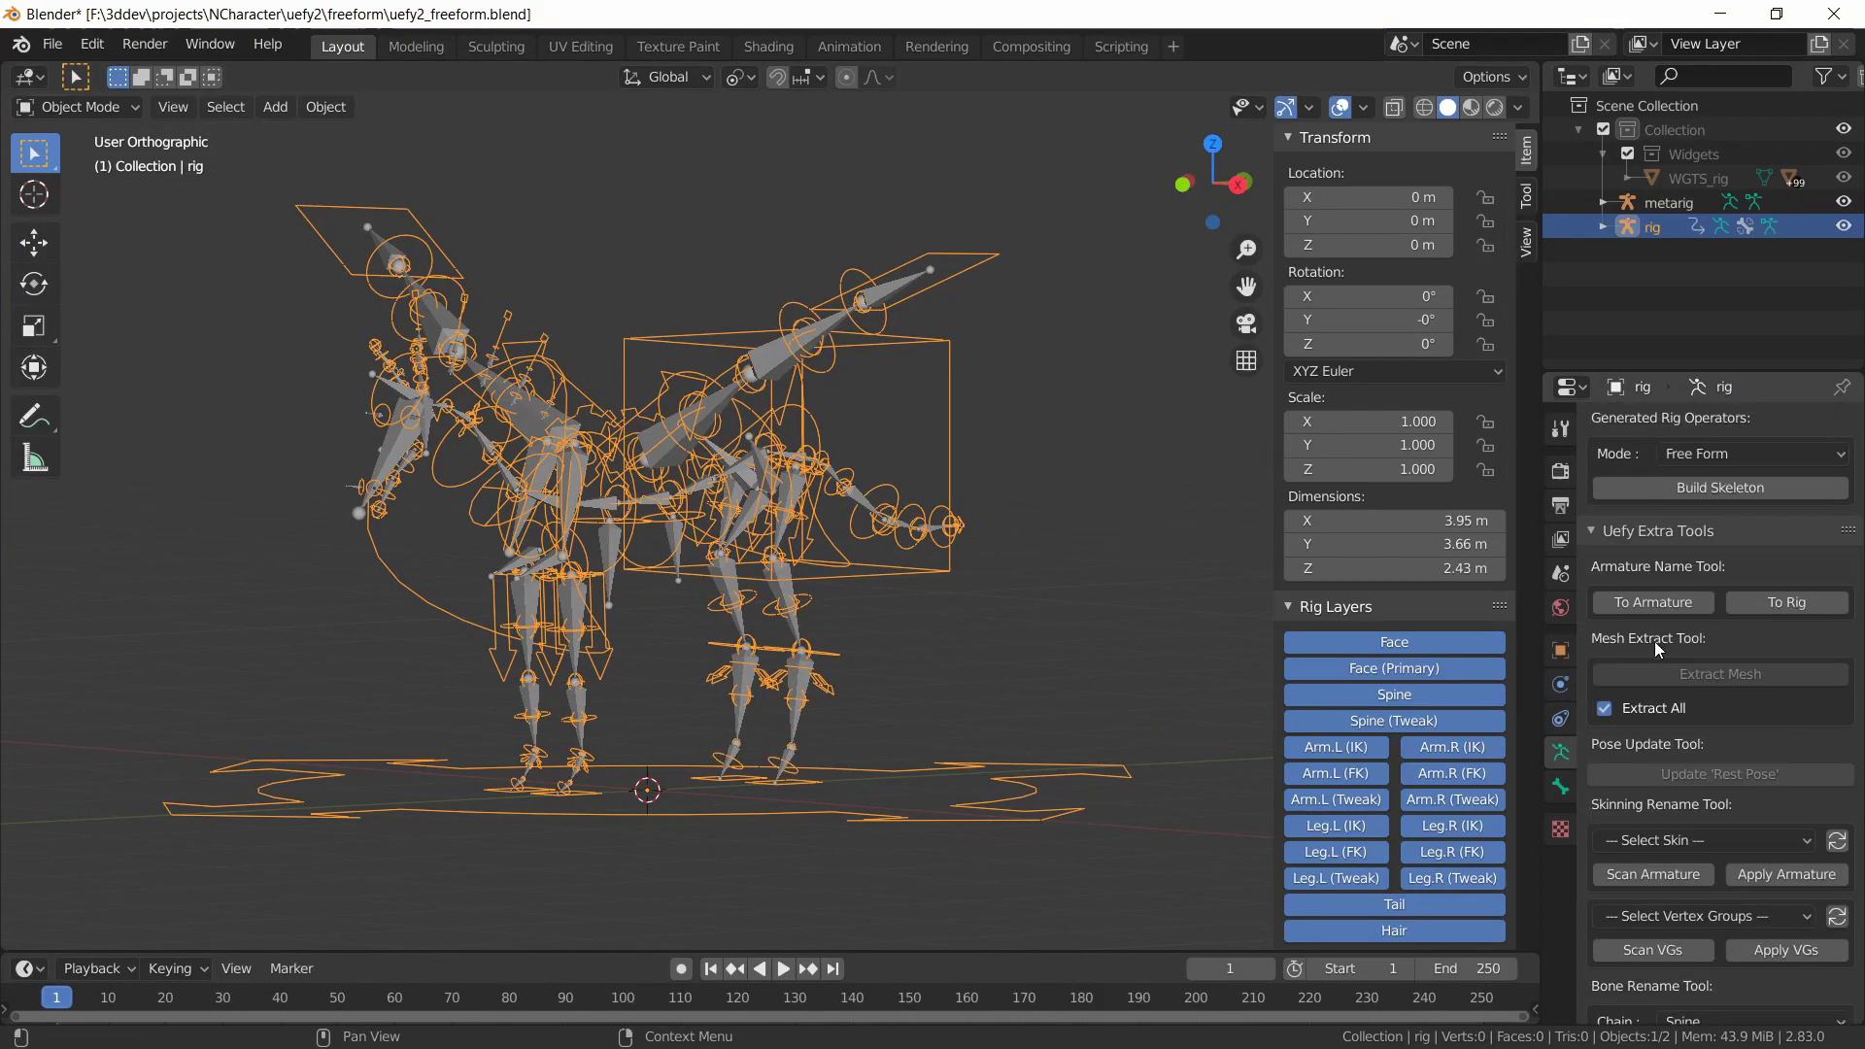
pyautogui.scroll(4, 1657, 648)
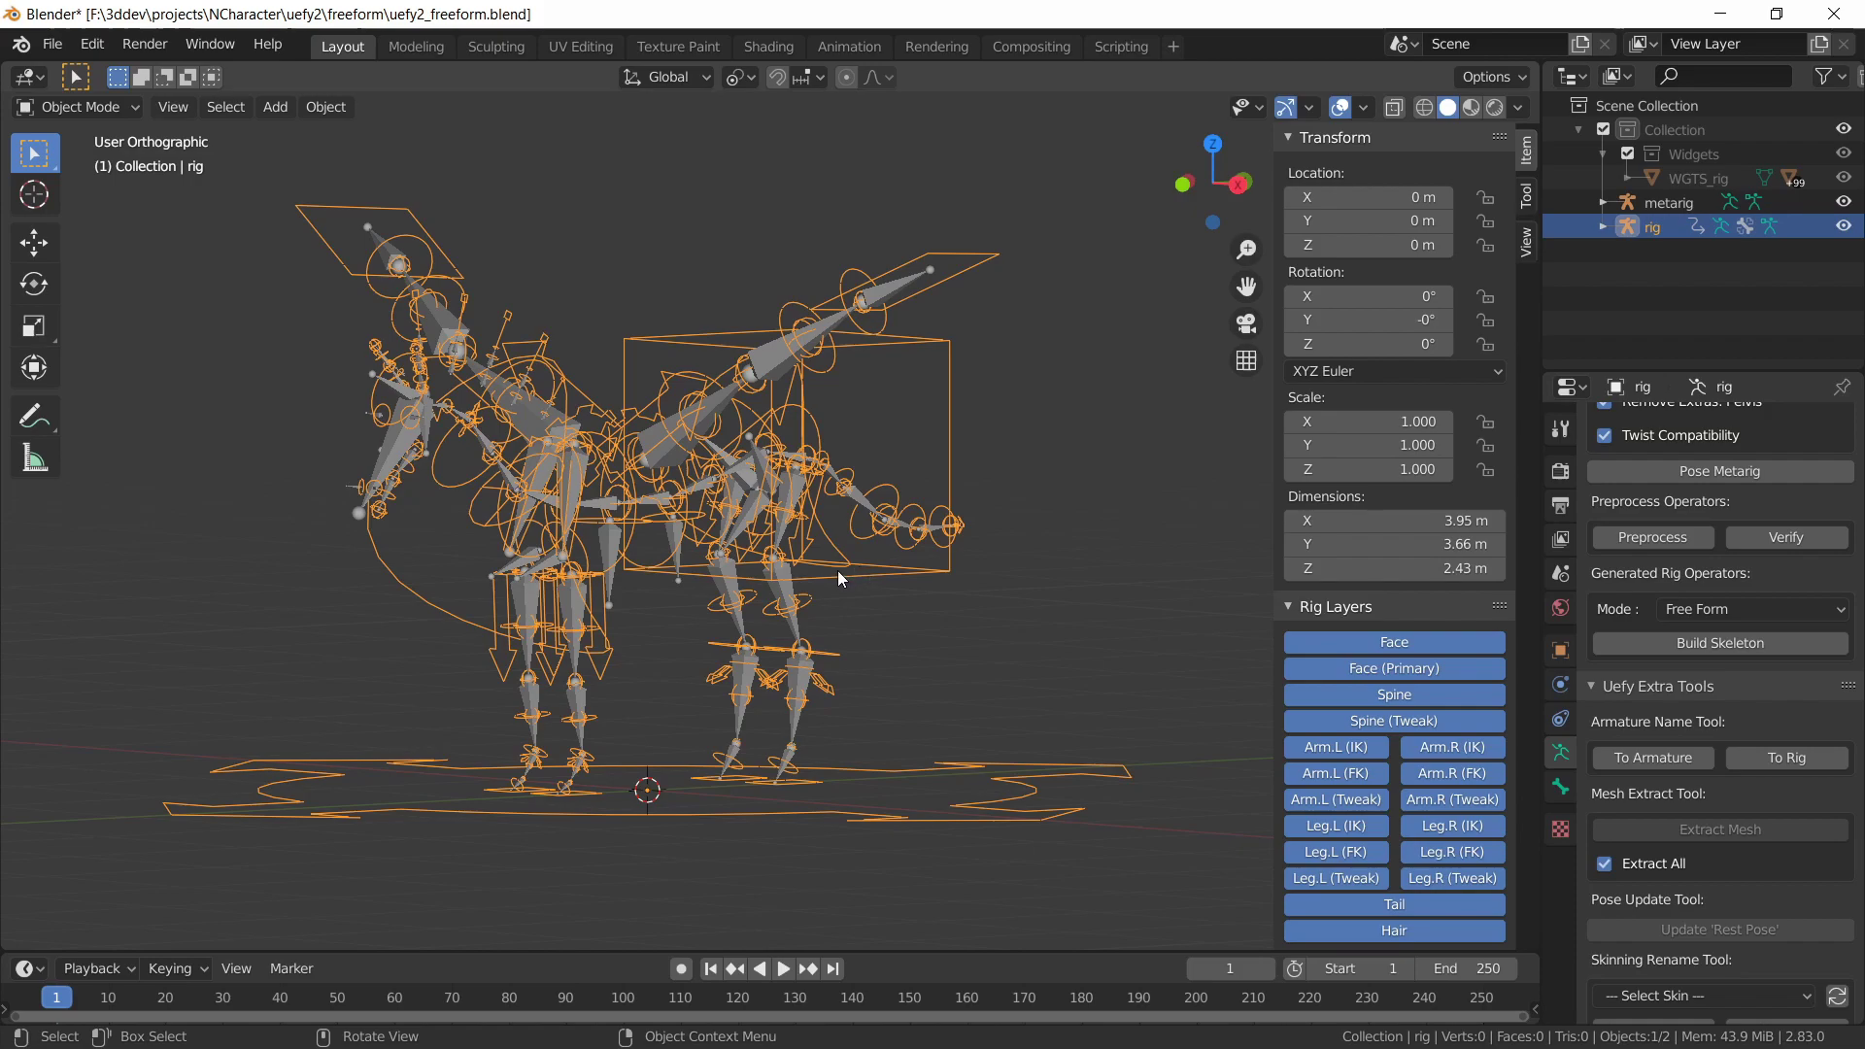
pyautogui.click(1607, 540)
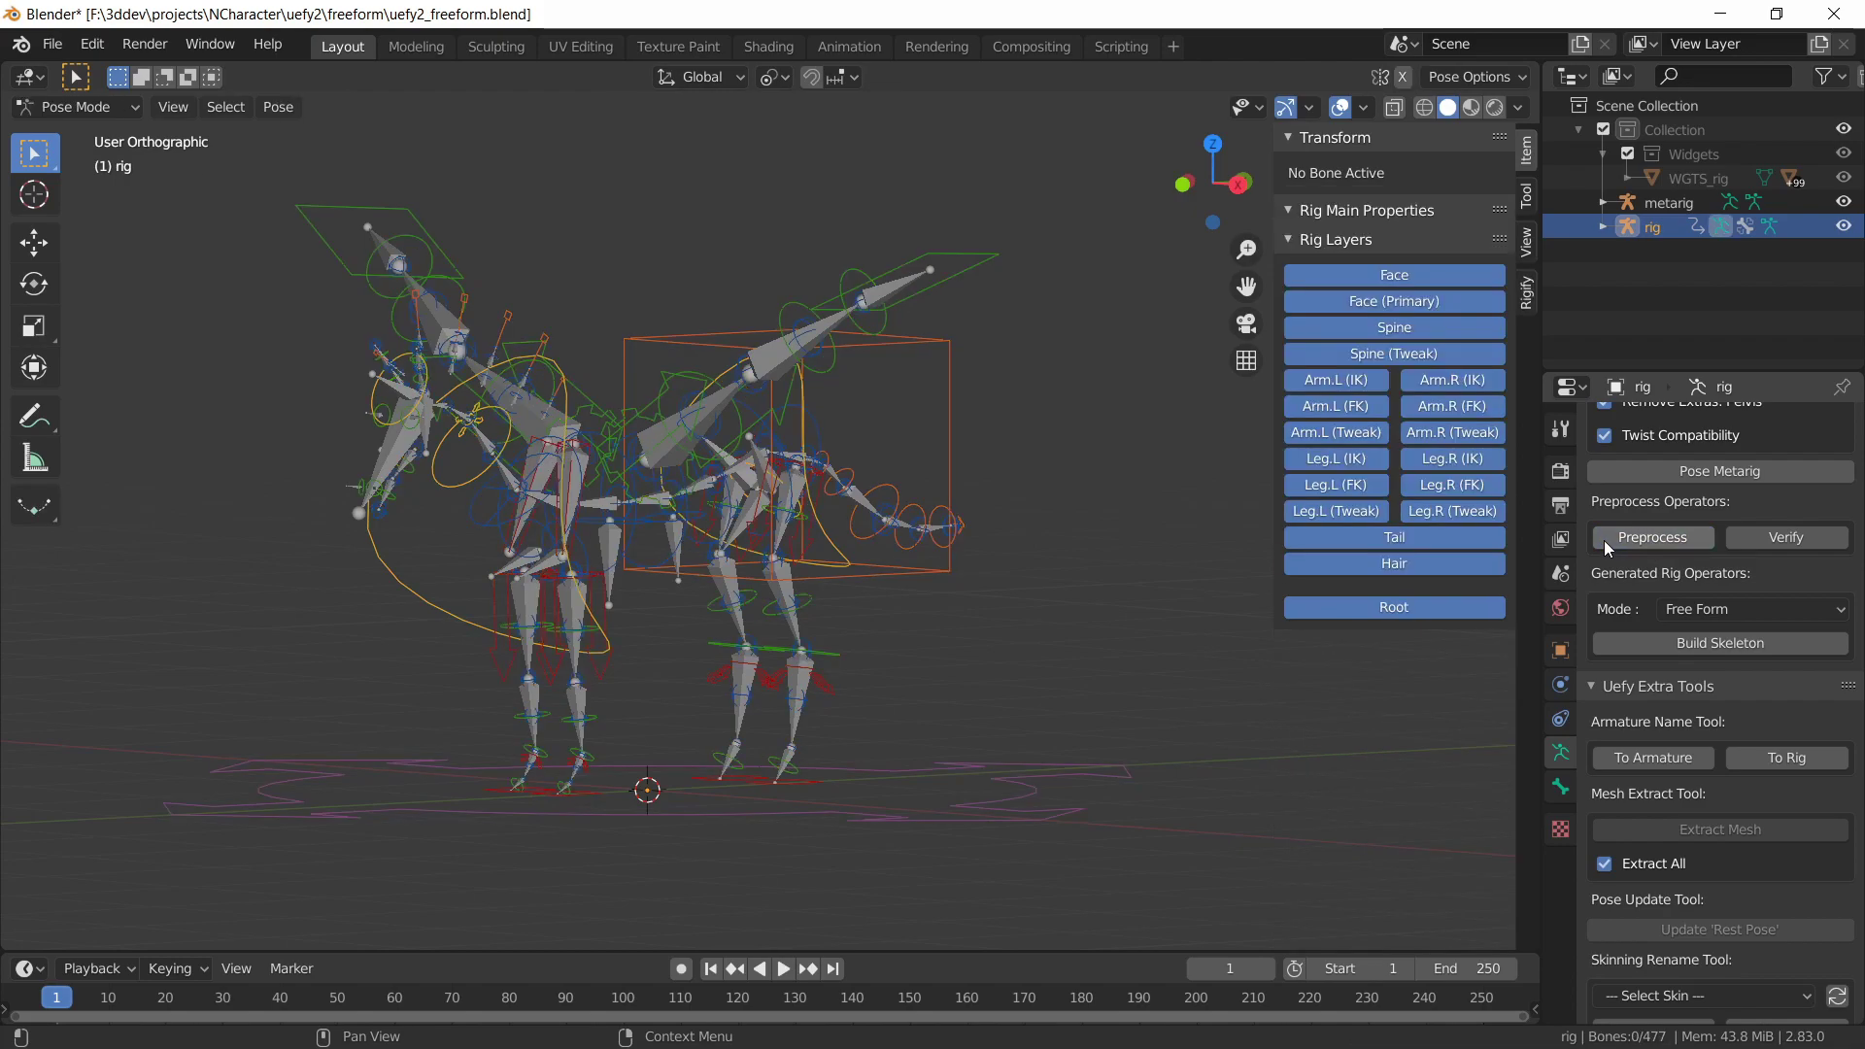
pyautogui.click(1656, 644)
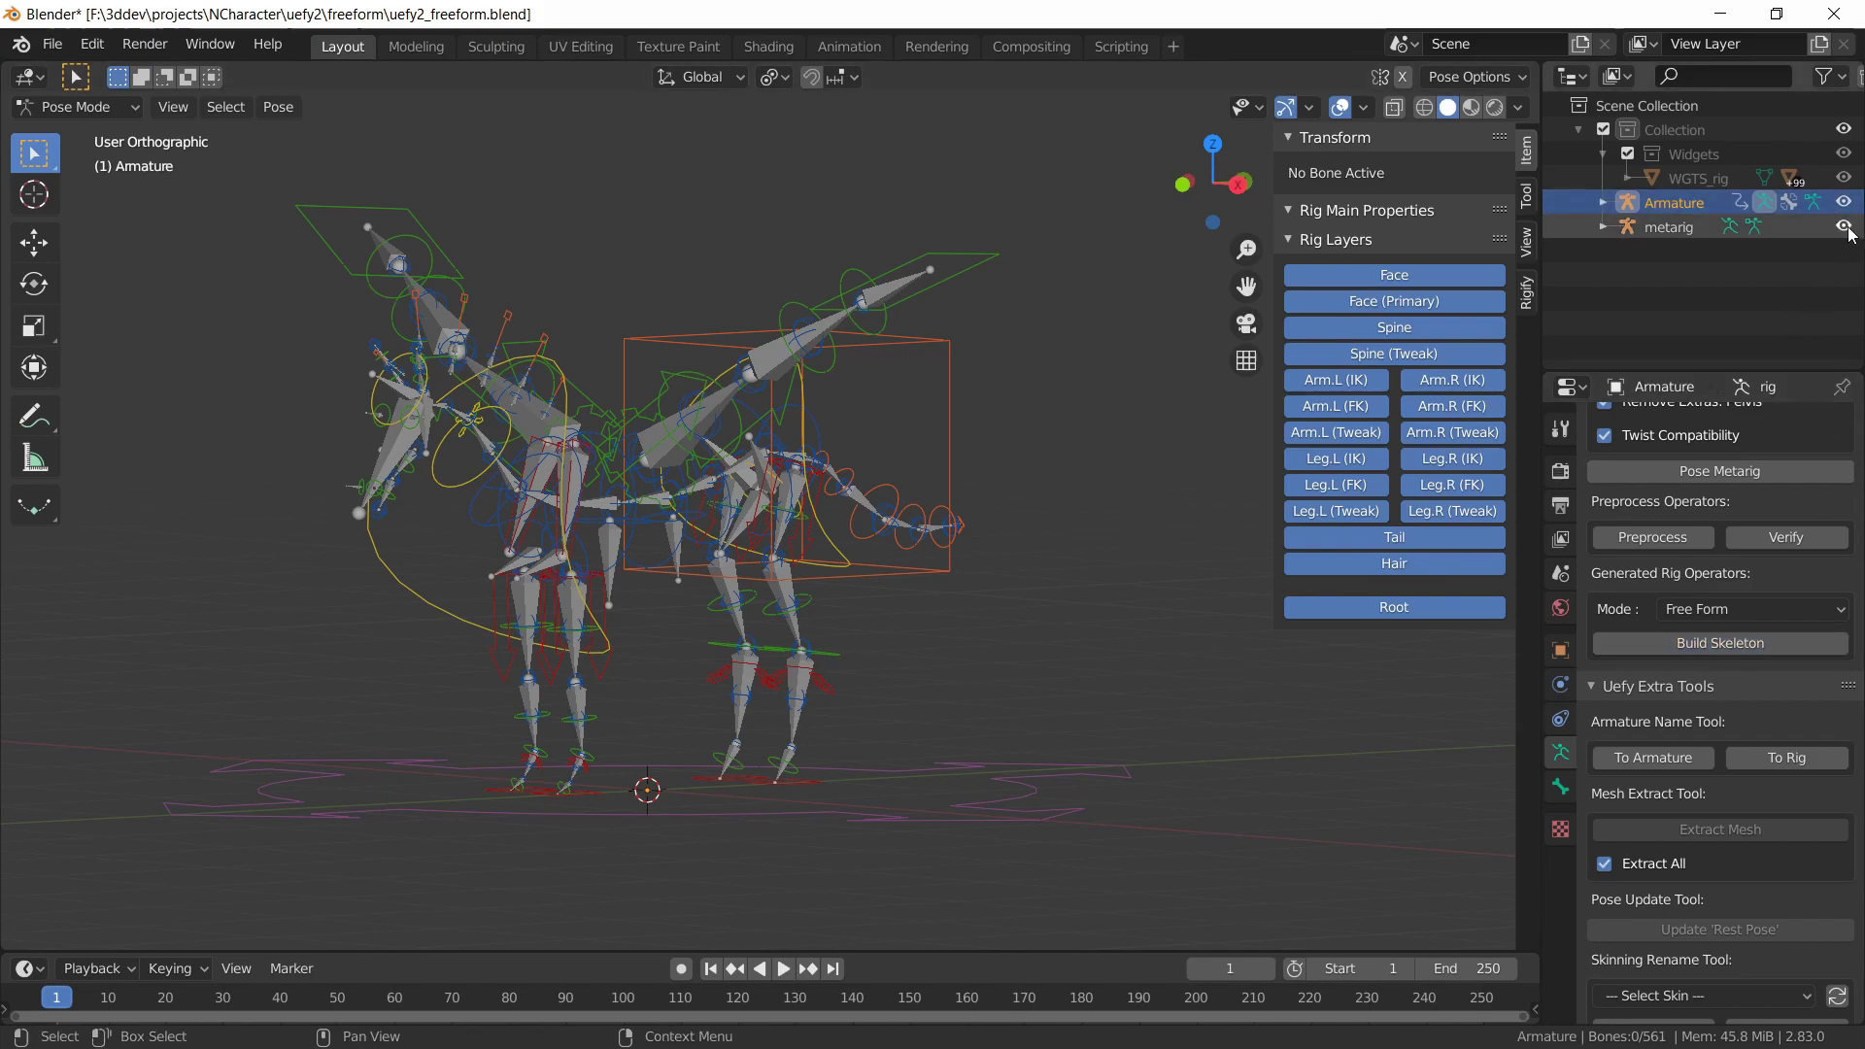
# Hide the metarig again and show the deform bone layer of the newly built Armature
pyautogui.click(1845, 228)
pyautogui.scroll(20, 1746, 598)
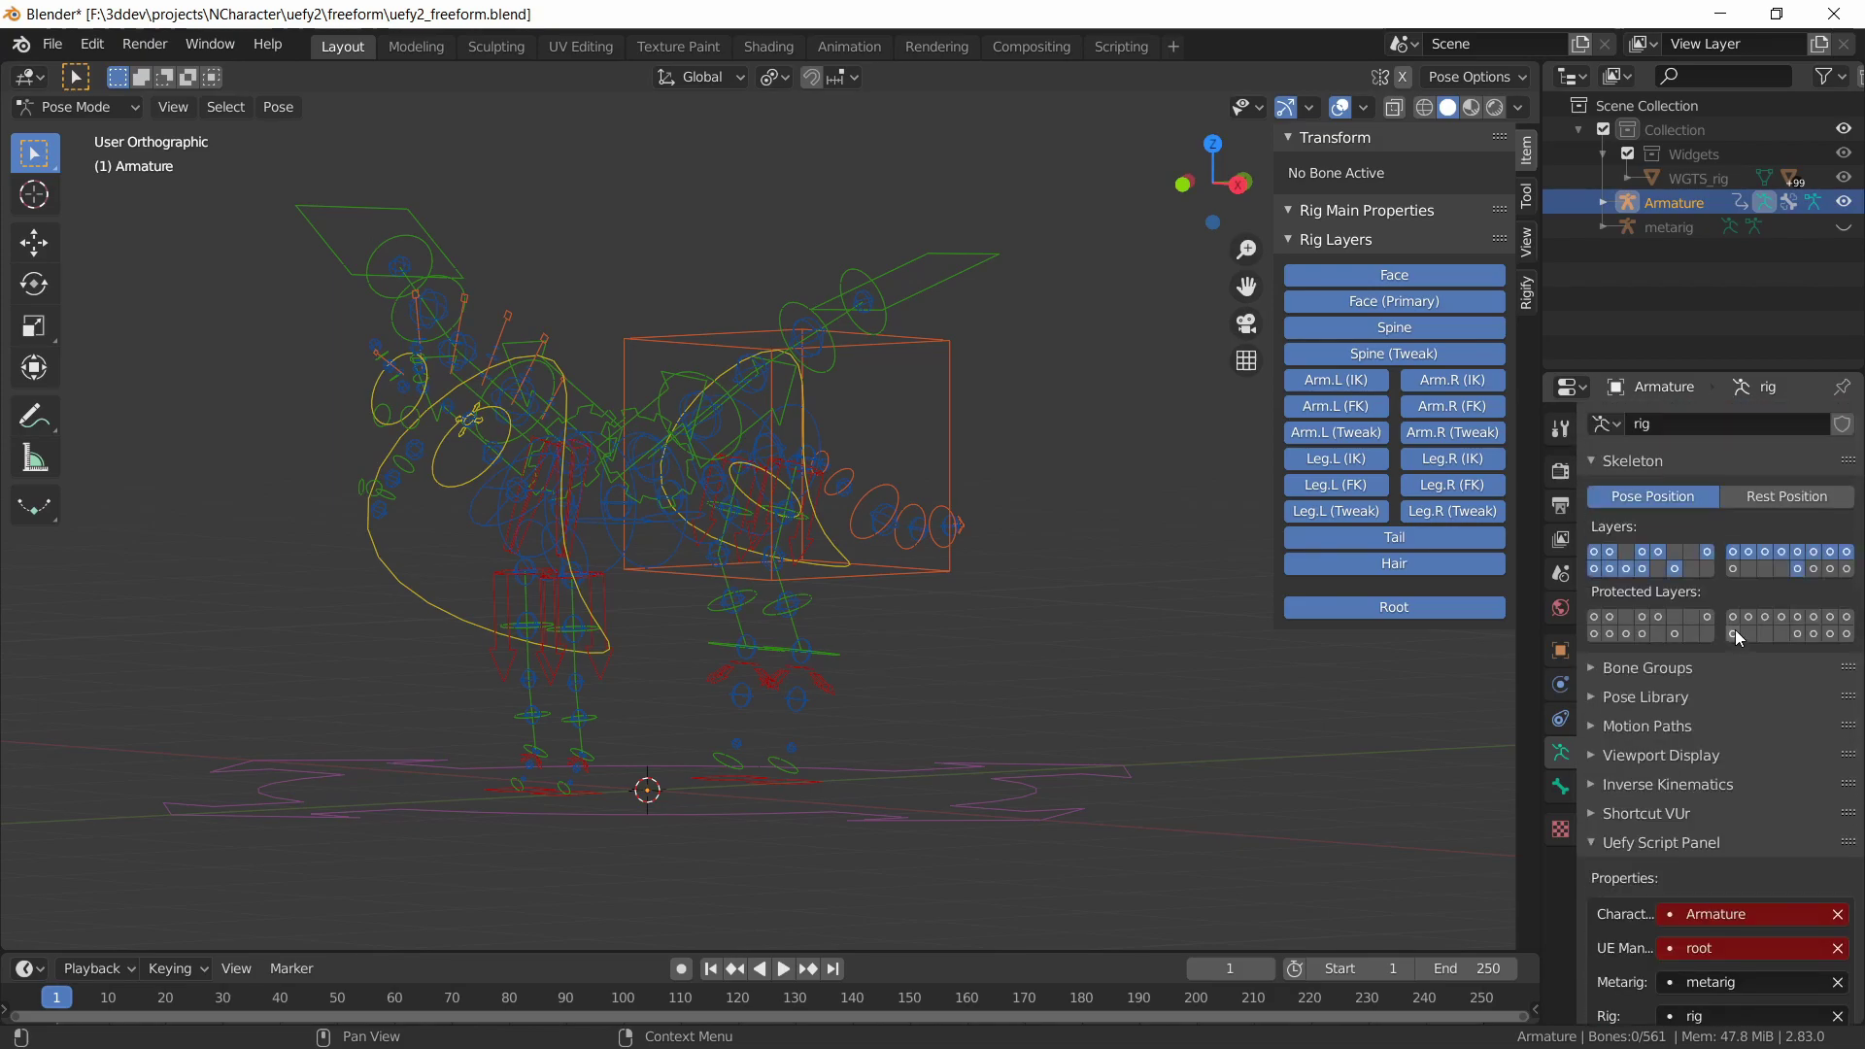
pyautogui.click(1733, 568)
# Test the left wing by trial-rotating wing_upper_arm_ik.L with trackball rotation, cancelling the transform
pyautogui.moveTo(1018, 608); pyautogui.dragTo(971, 466, button='middle')
pyautogui.click(731, 284)
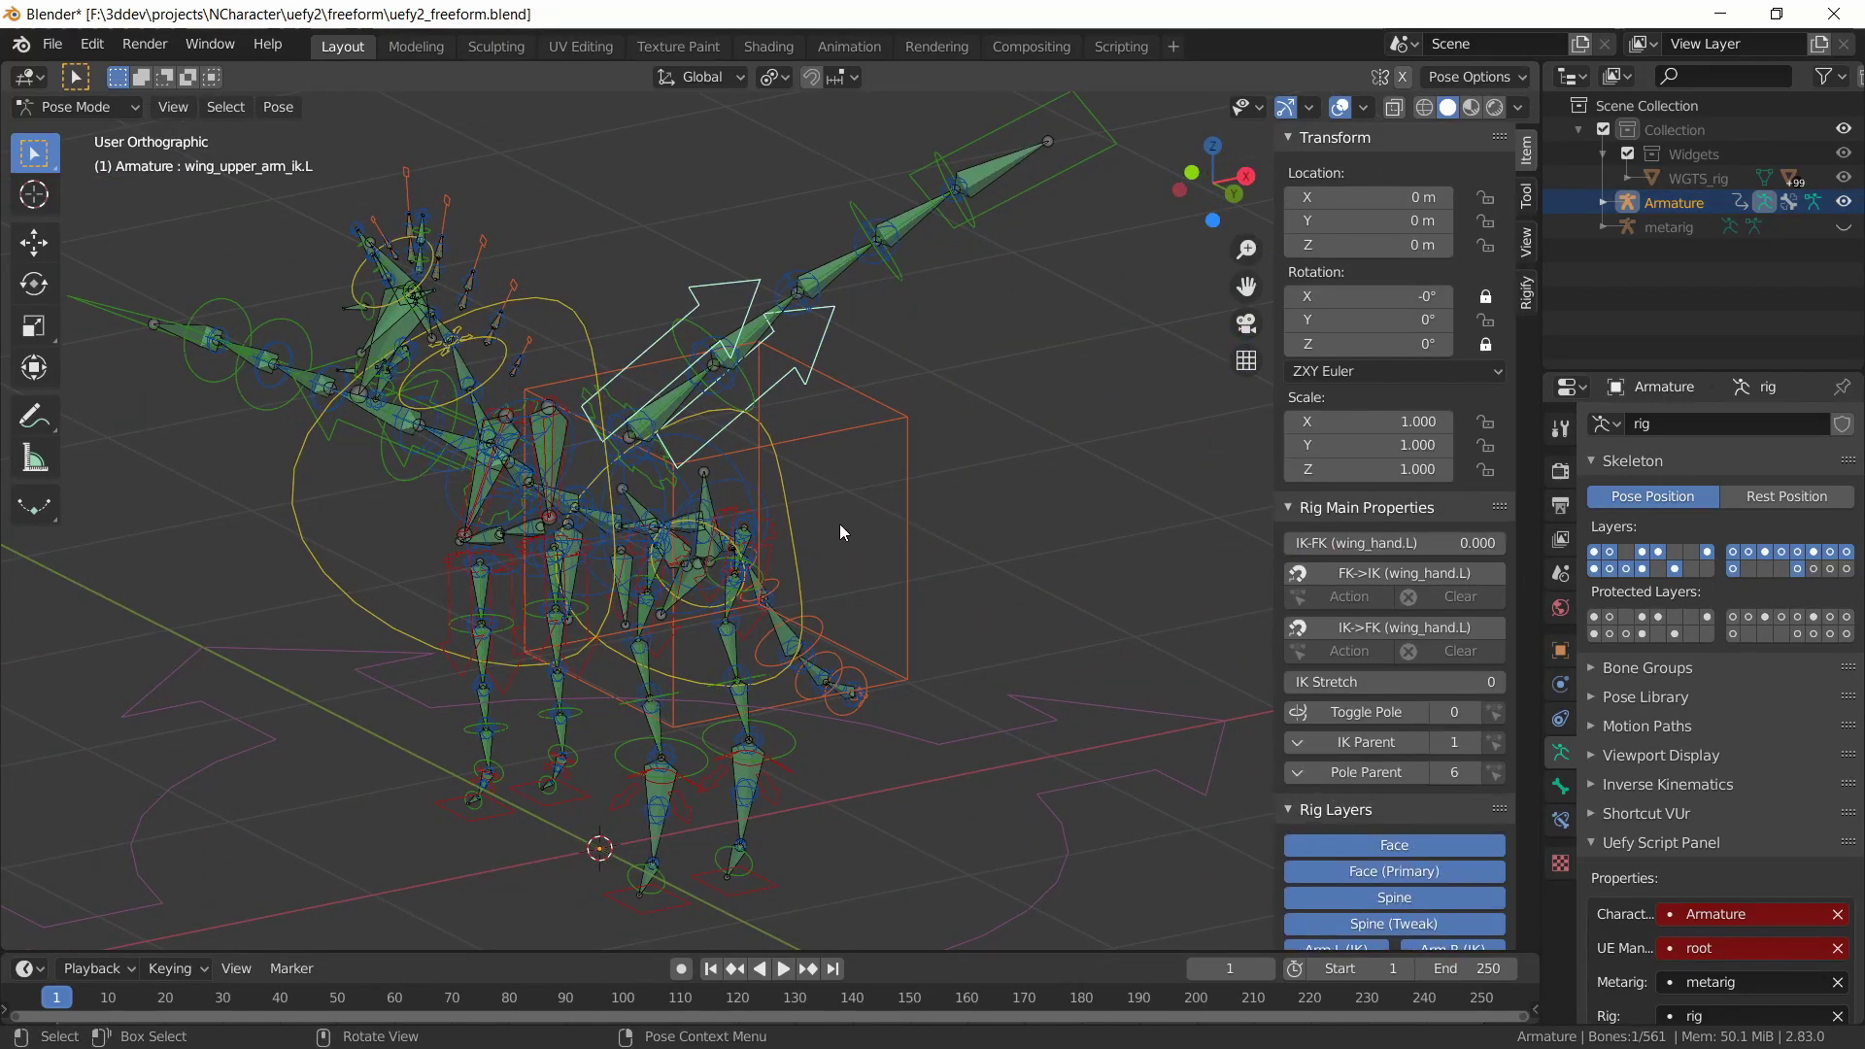
pyautogui.press('r')
pyautogui.press('r')
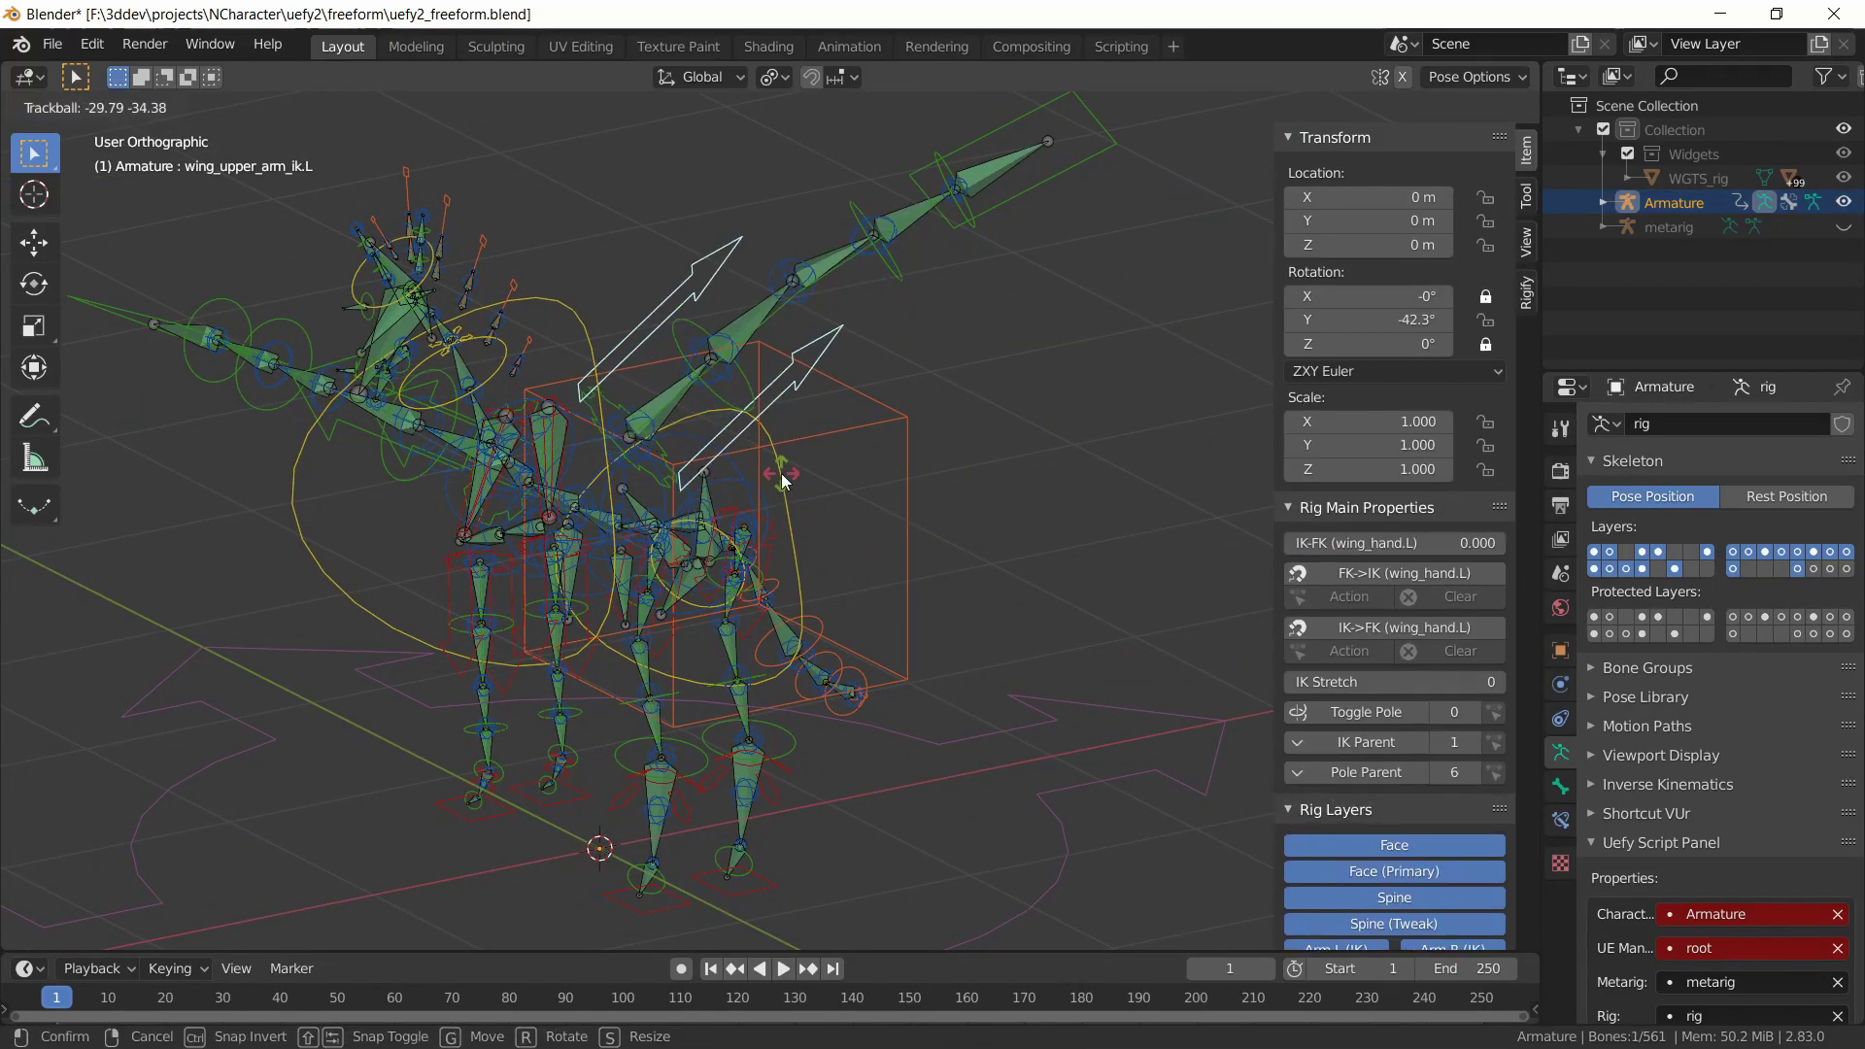
pyautogui.rightClick(783, 481)
# Test the hips control with a trial trackball rotation, cancel it and inspect the whole winged armature
pyautogui.moveTo(834, 276); pyautogui.dragTo(820, 476, button='middle')
pyautogui.click(819, 488)
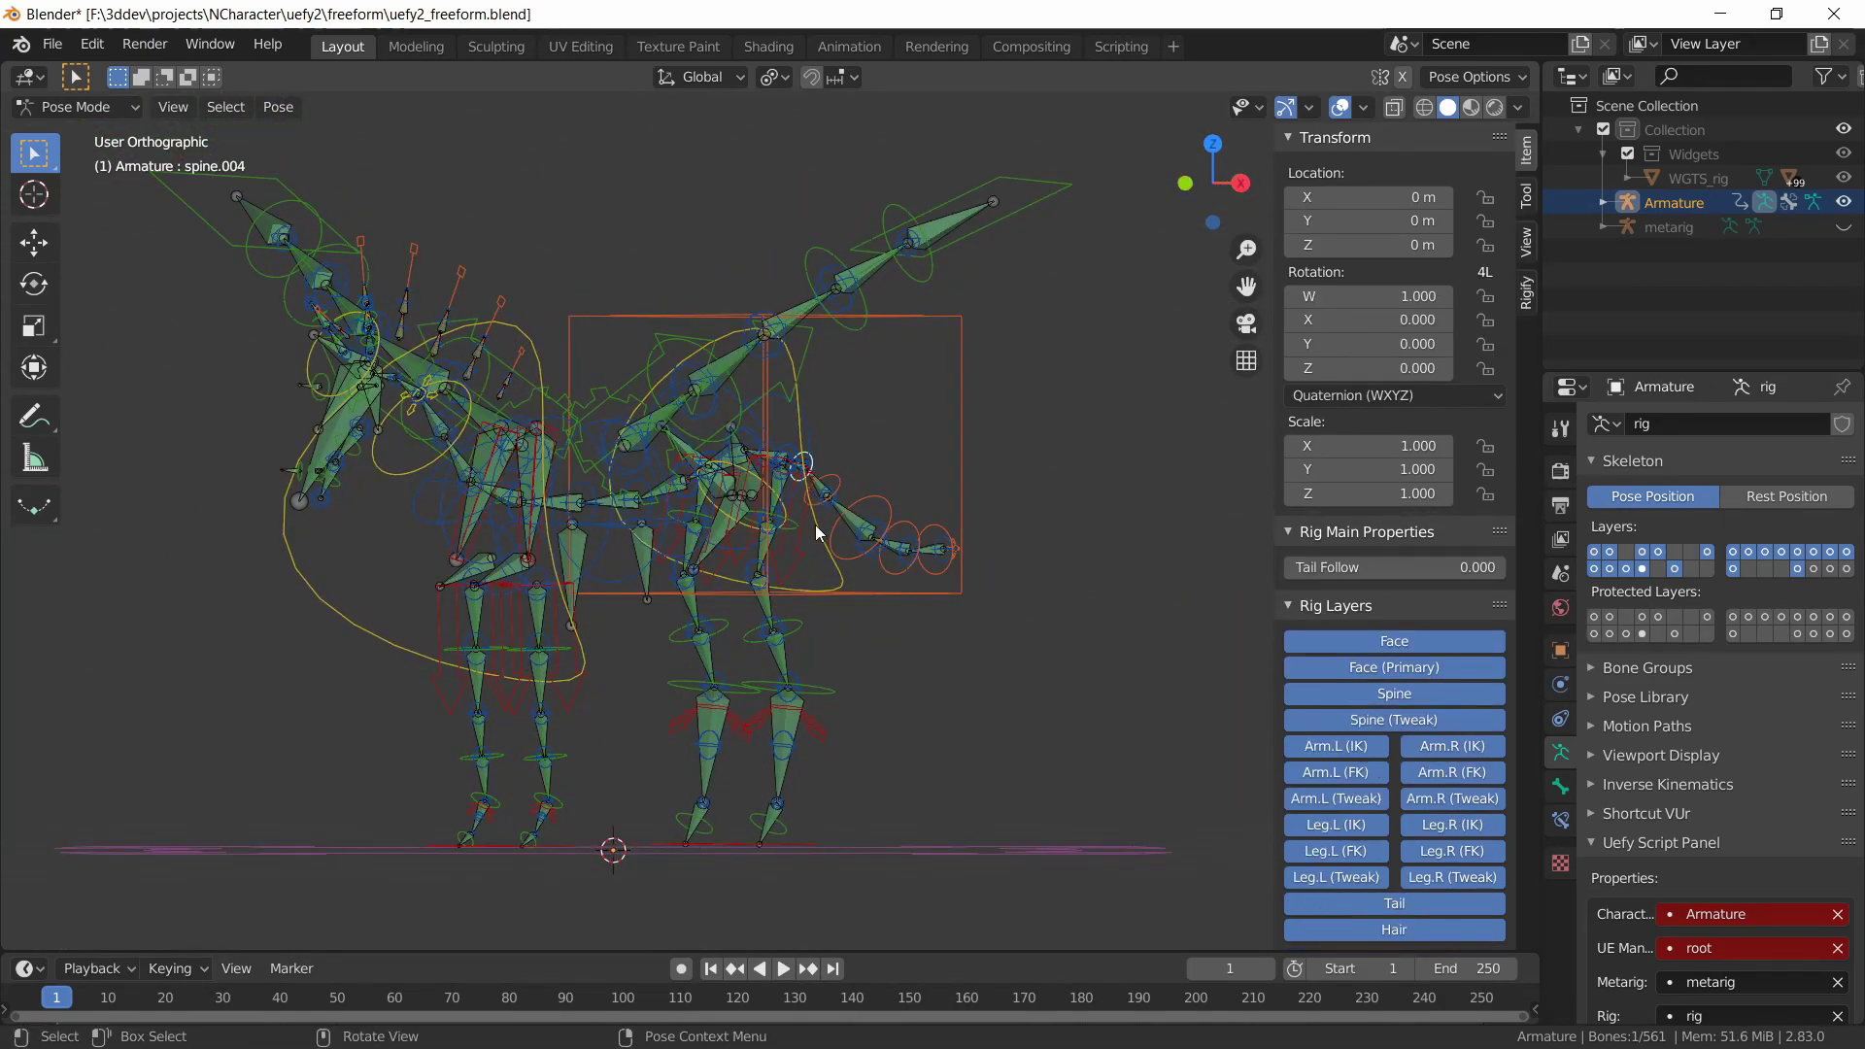
pyautogui.click(832, 570)
pyautogui.press('r')
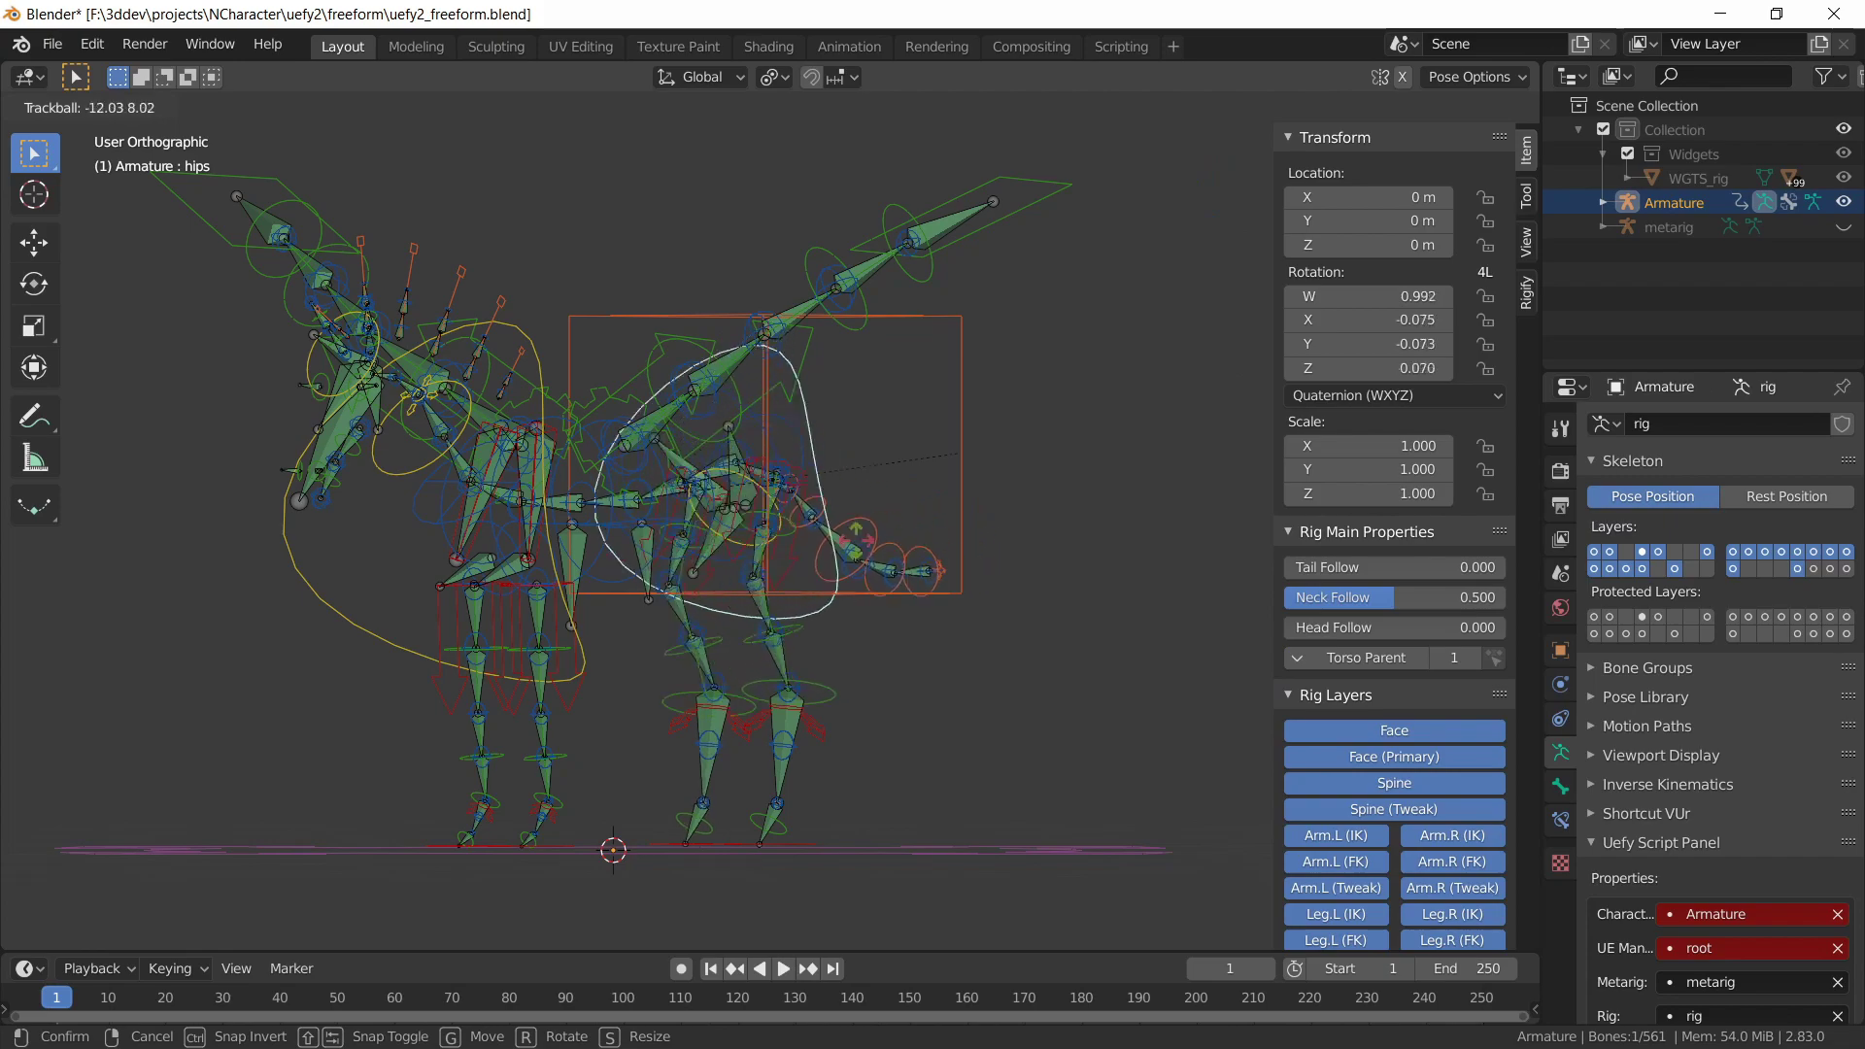
pyautogui.rightClick(841, 582)
pyautogui.scroll(-3, 843, 599)
pyautogui.moveTo(843, 599); pyautogui.dragTo(815, 677, button='middle')
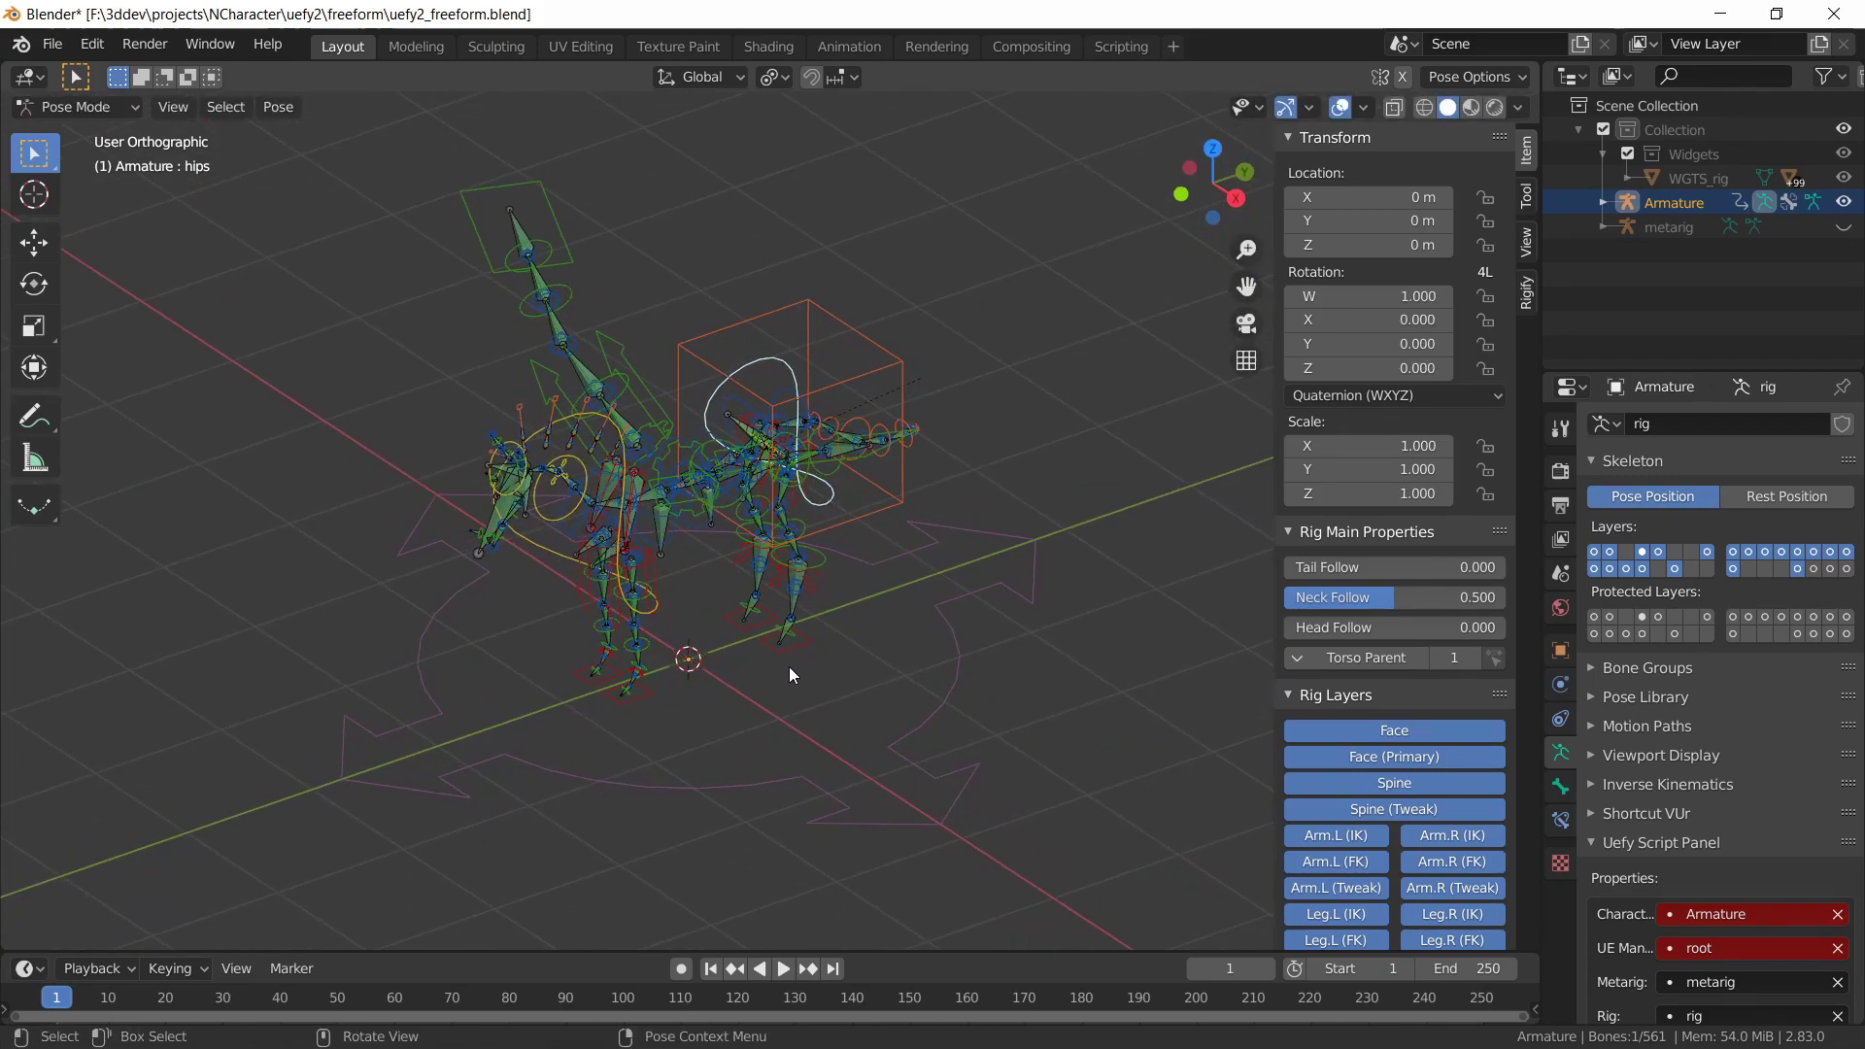
pyautogui.scroll(3, 782, 670)
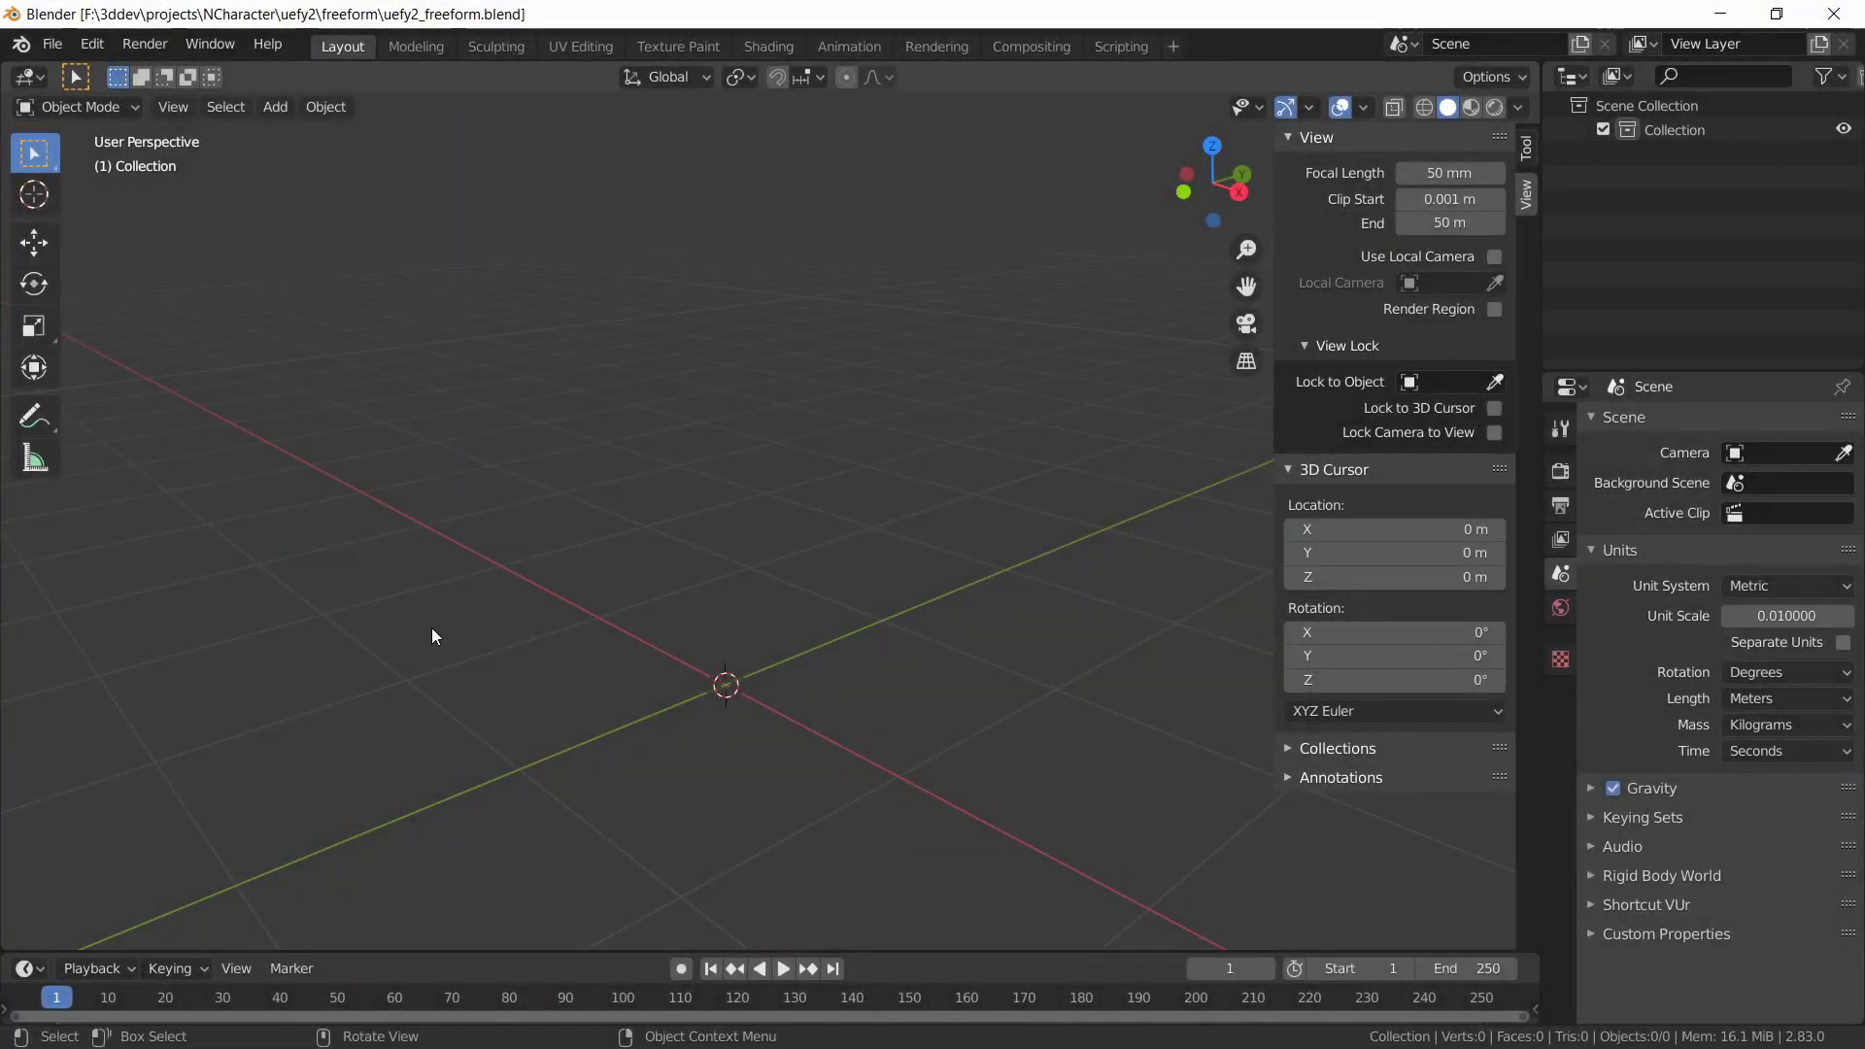
# Add a Cat (Meta-Rig) armature to the empty scene and scale it by 100
pyautogui.hotkey('shift', 'a')
pyautogui.moveTo(458, 594)
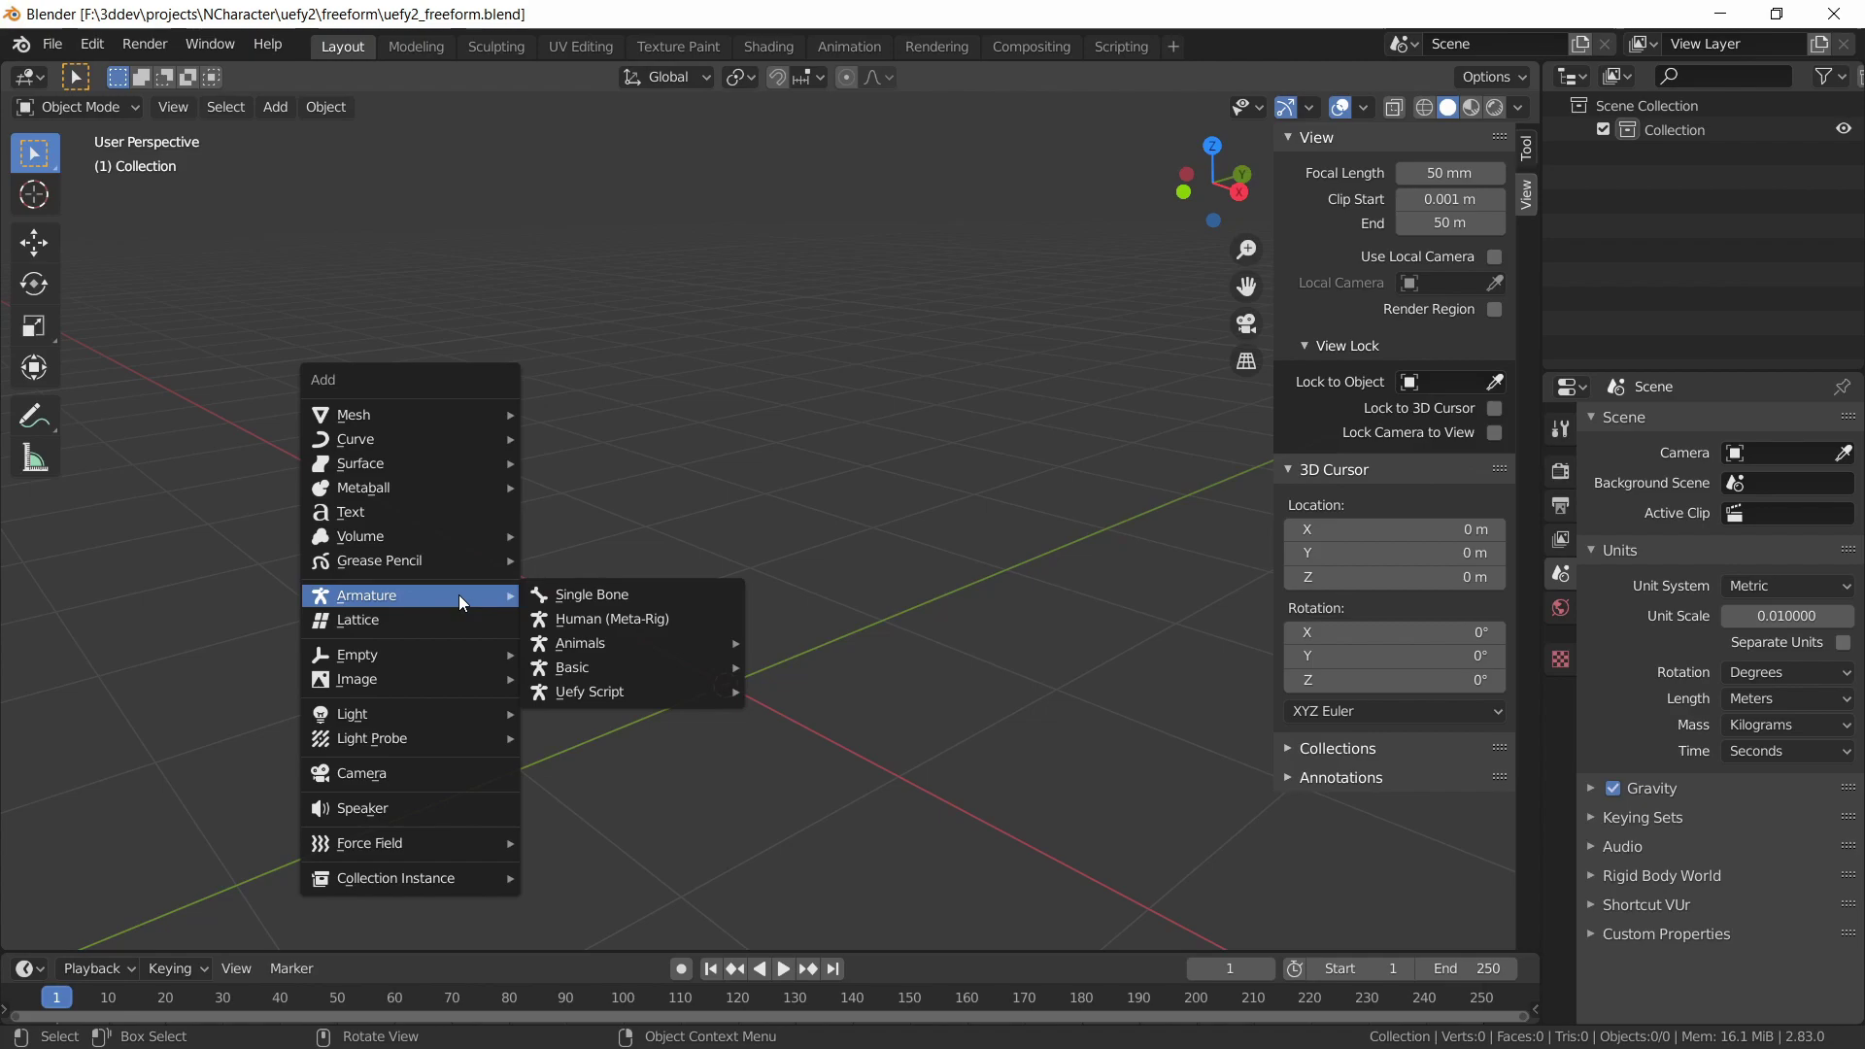
pyautogui.moveTo(609, 649)
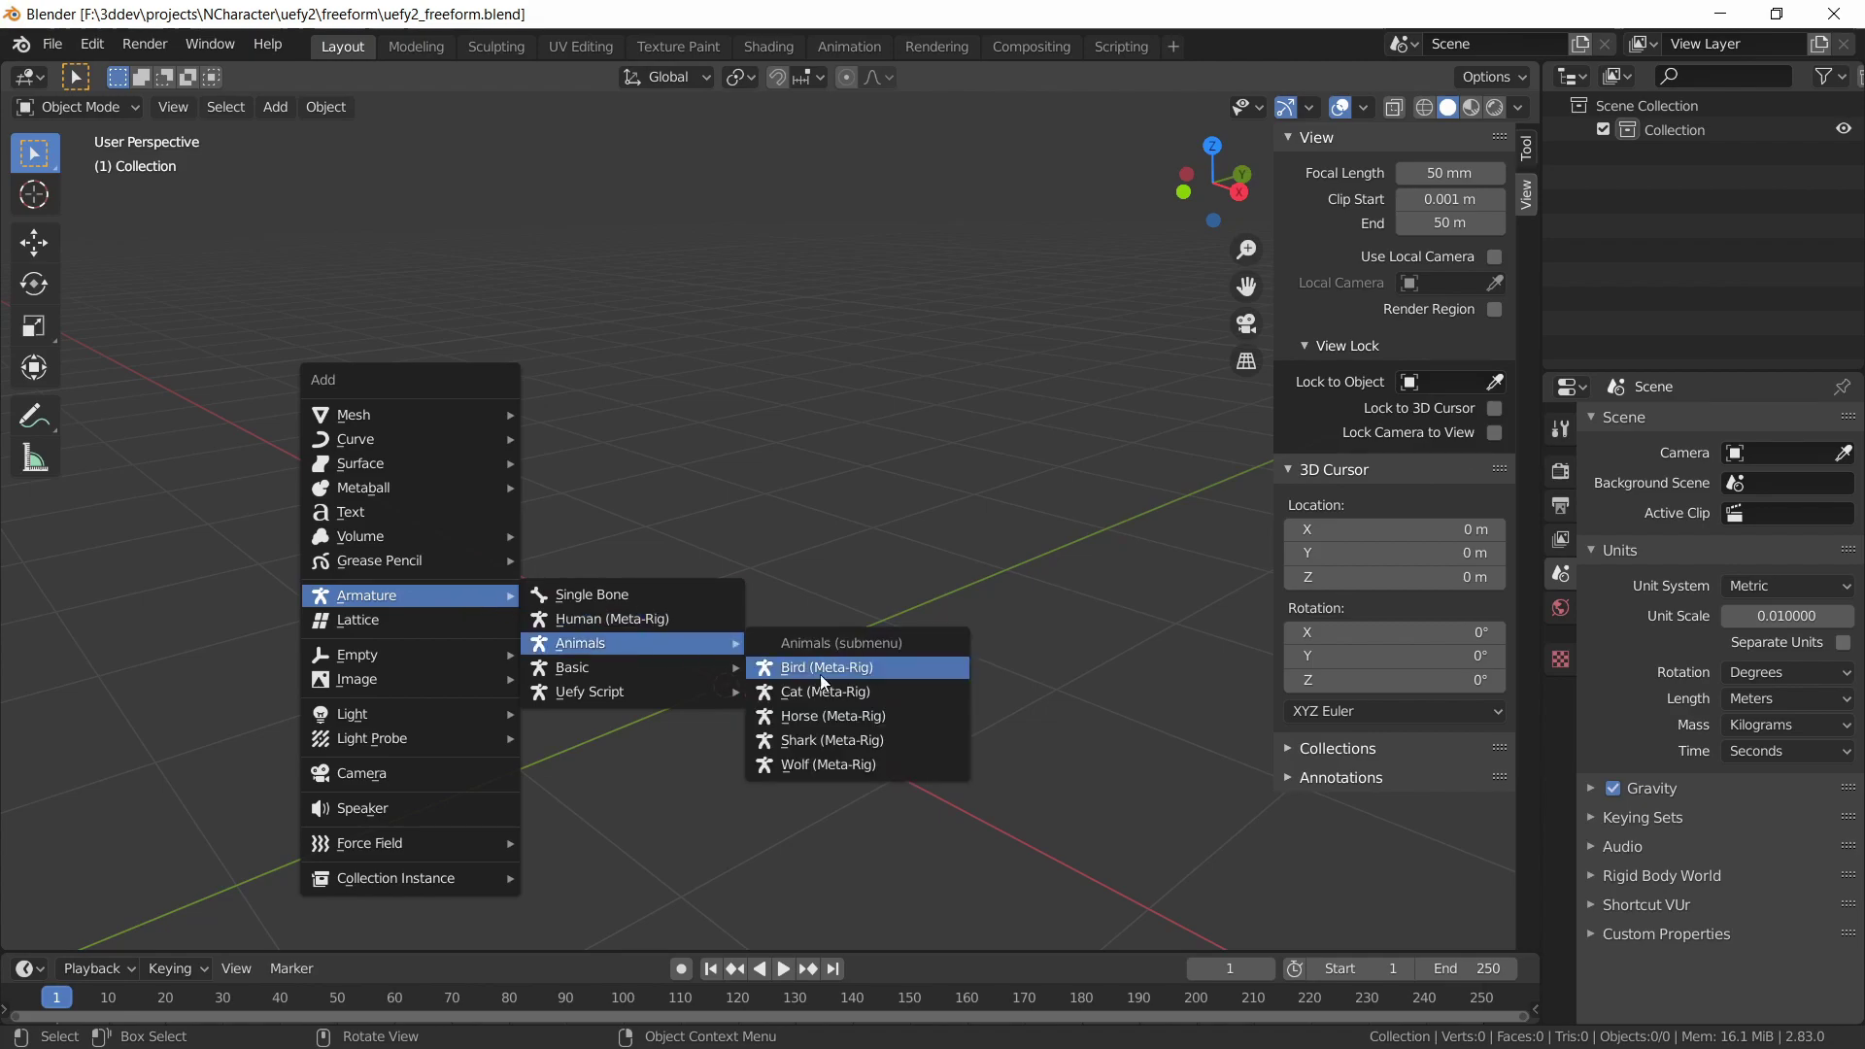
pyautogui.click(843, 696)
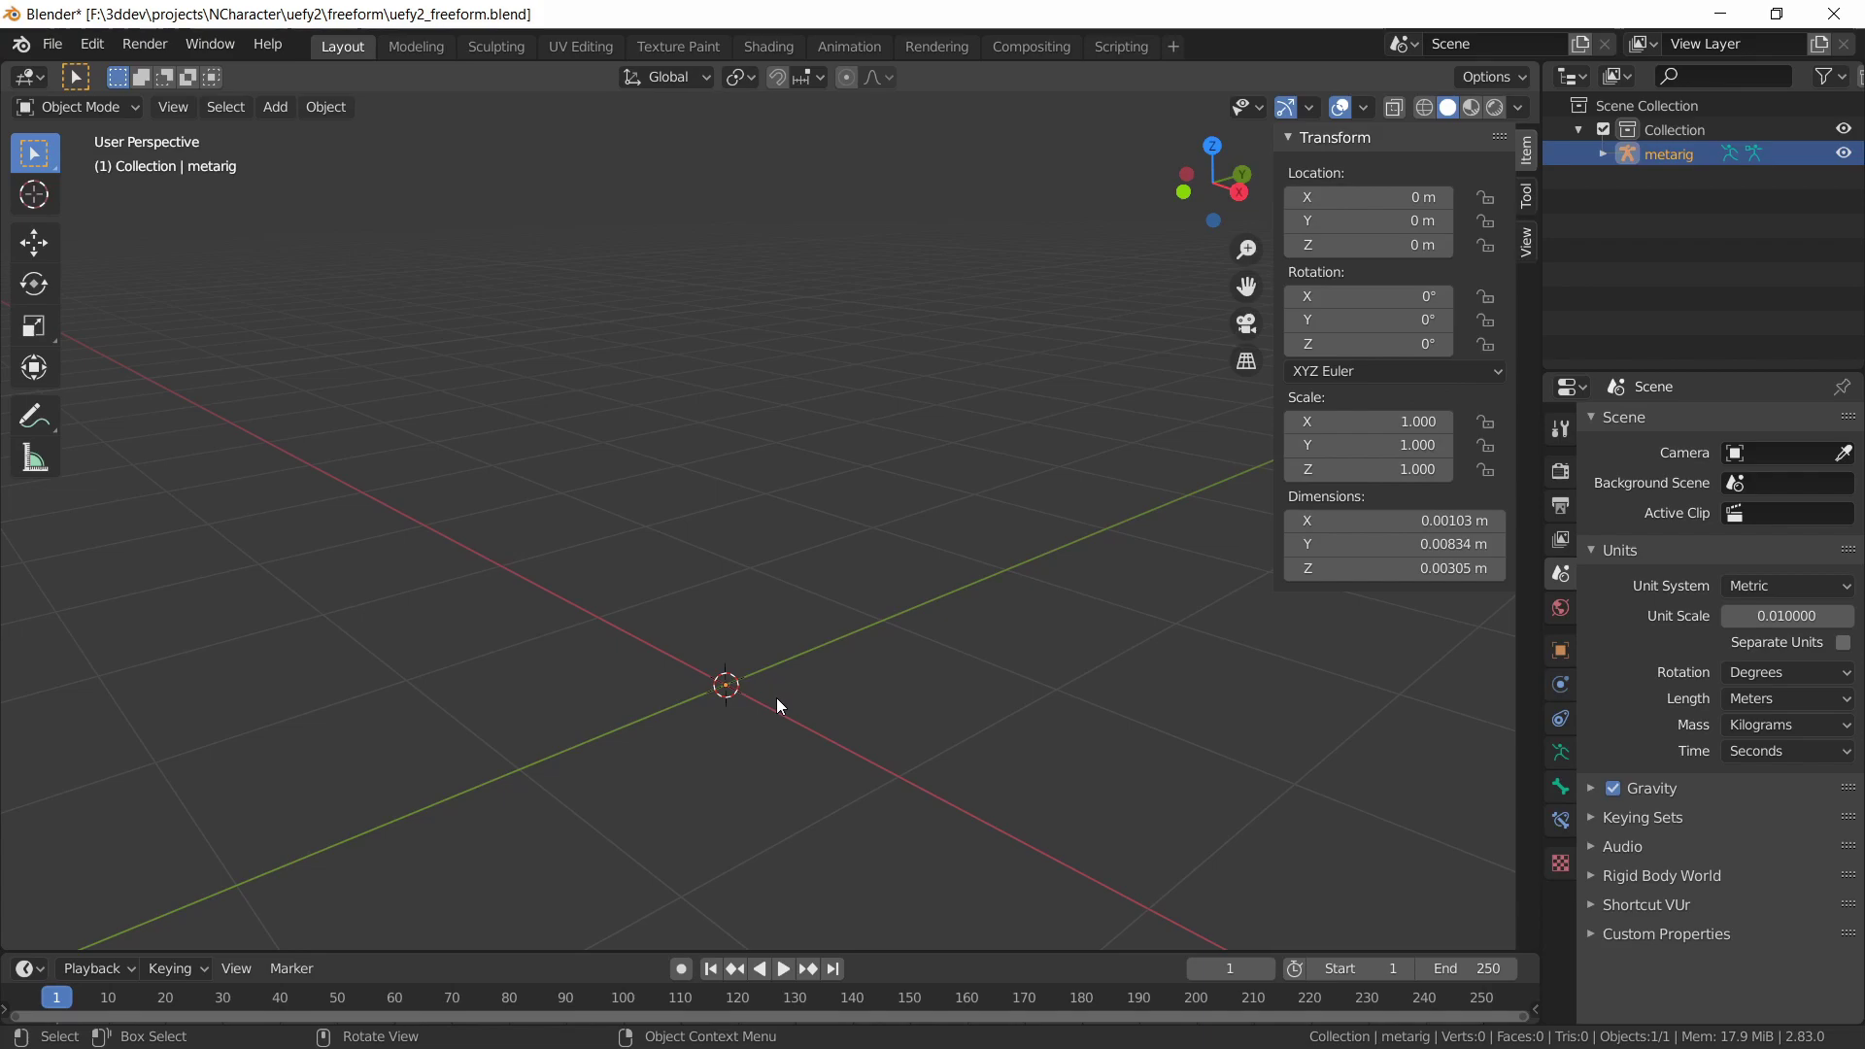
pyautogui.write('s100')
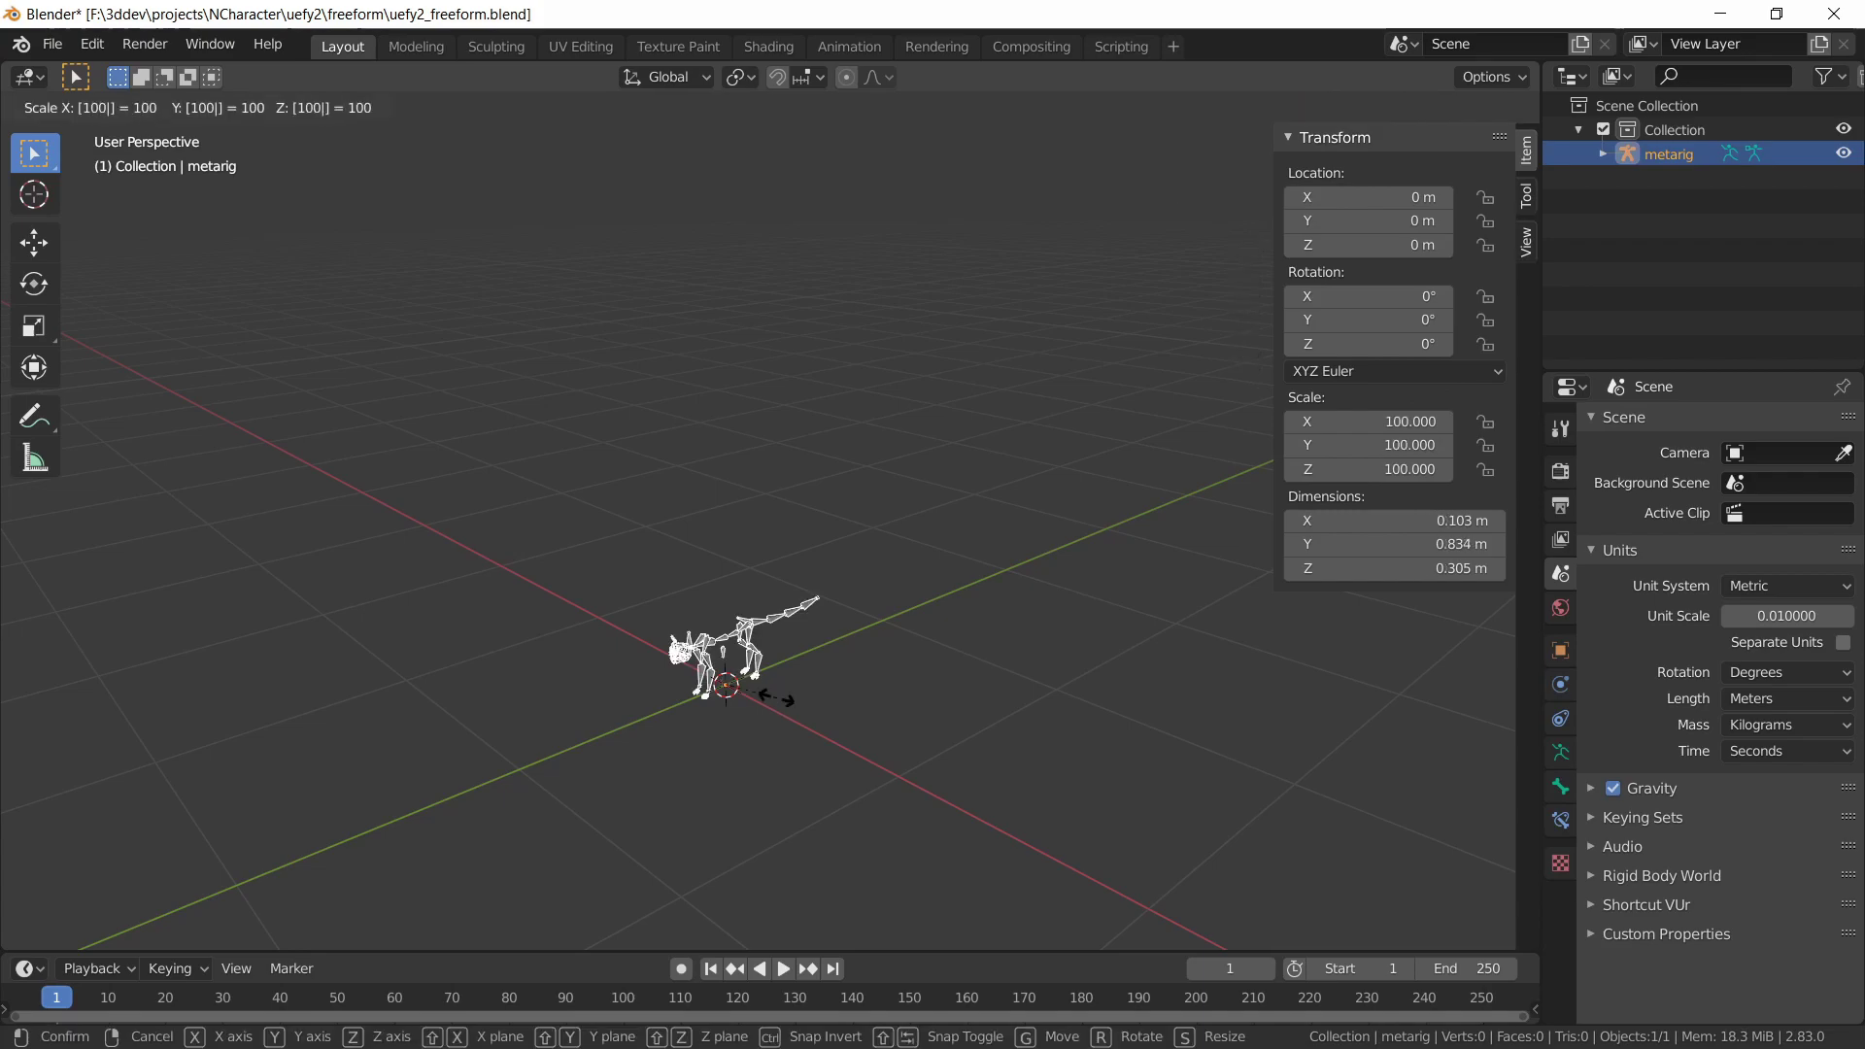
pyautogui.press('Return')
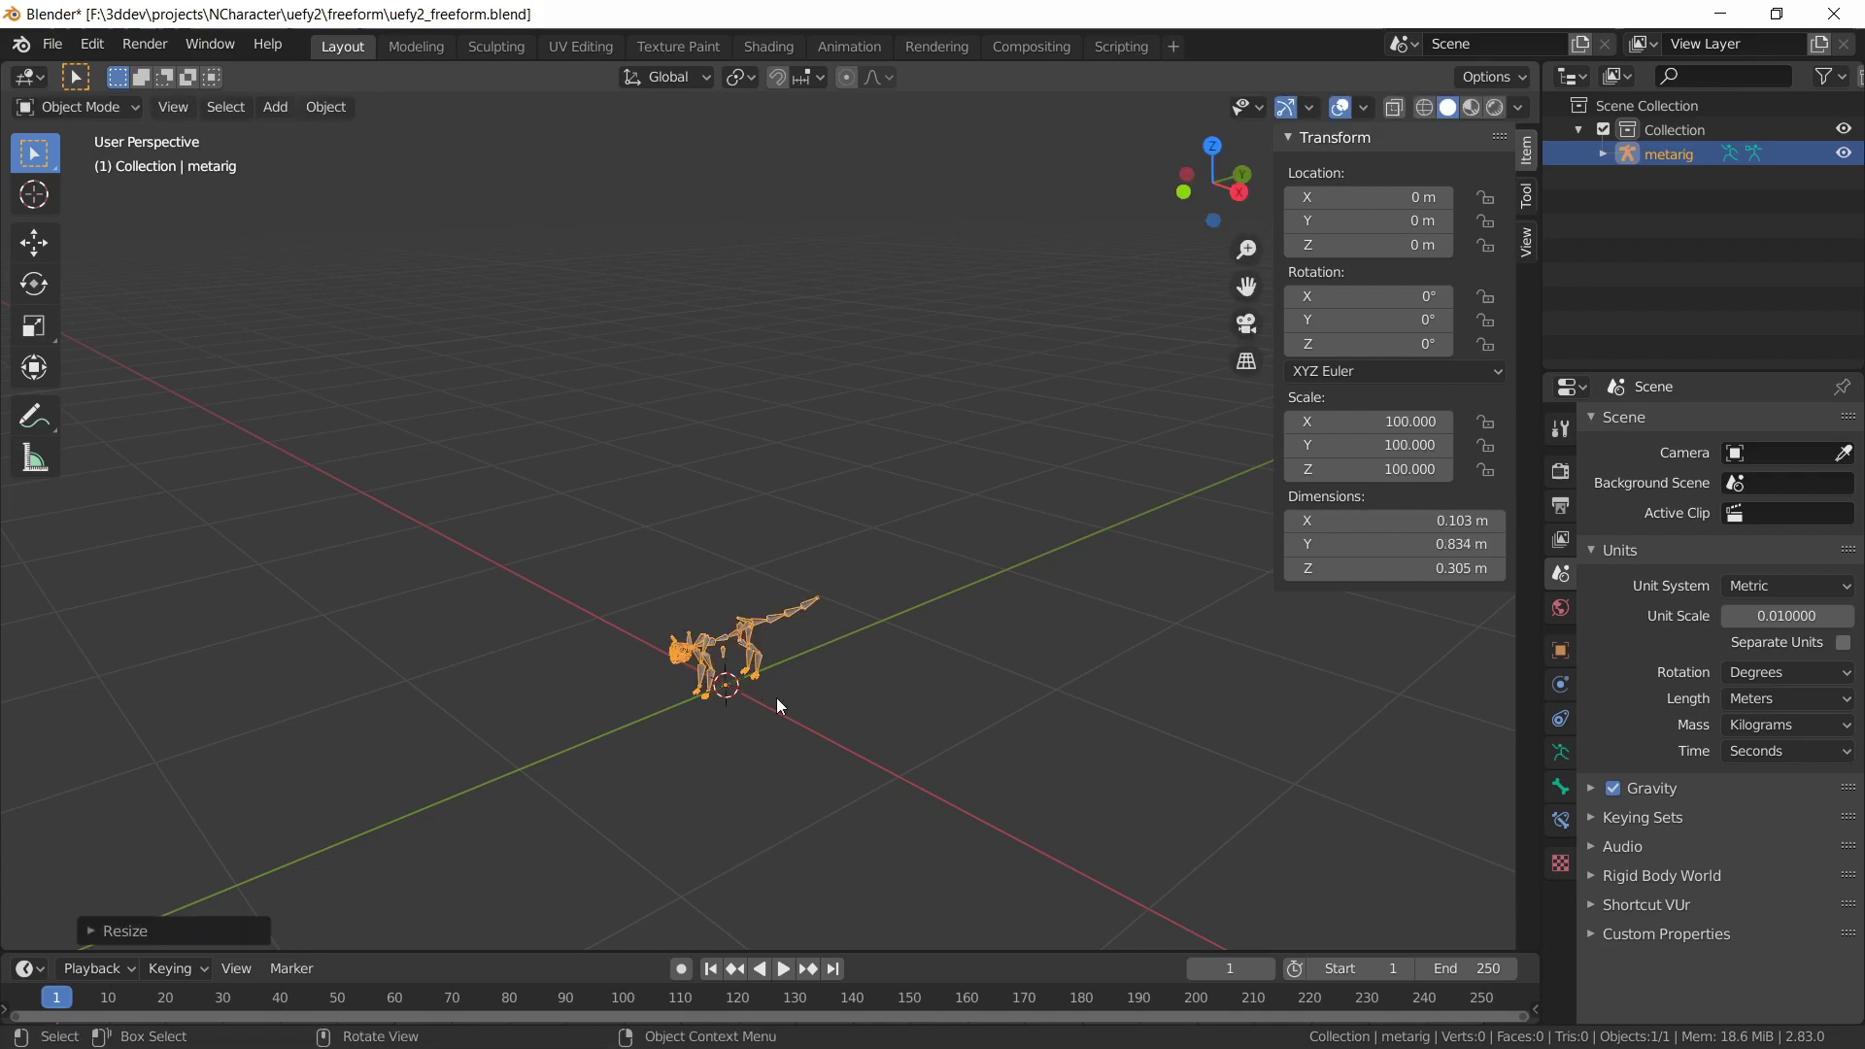
pyautogui.scroll(4, 771, 690)
pyautogui.scroll(3, 788, 544)
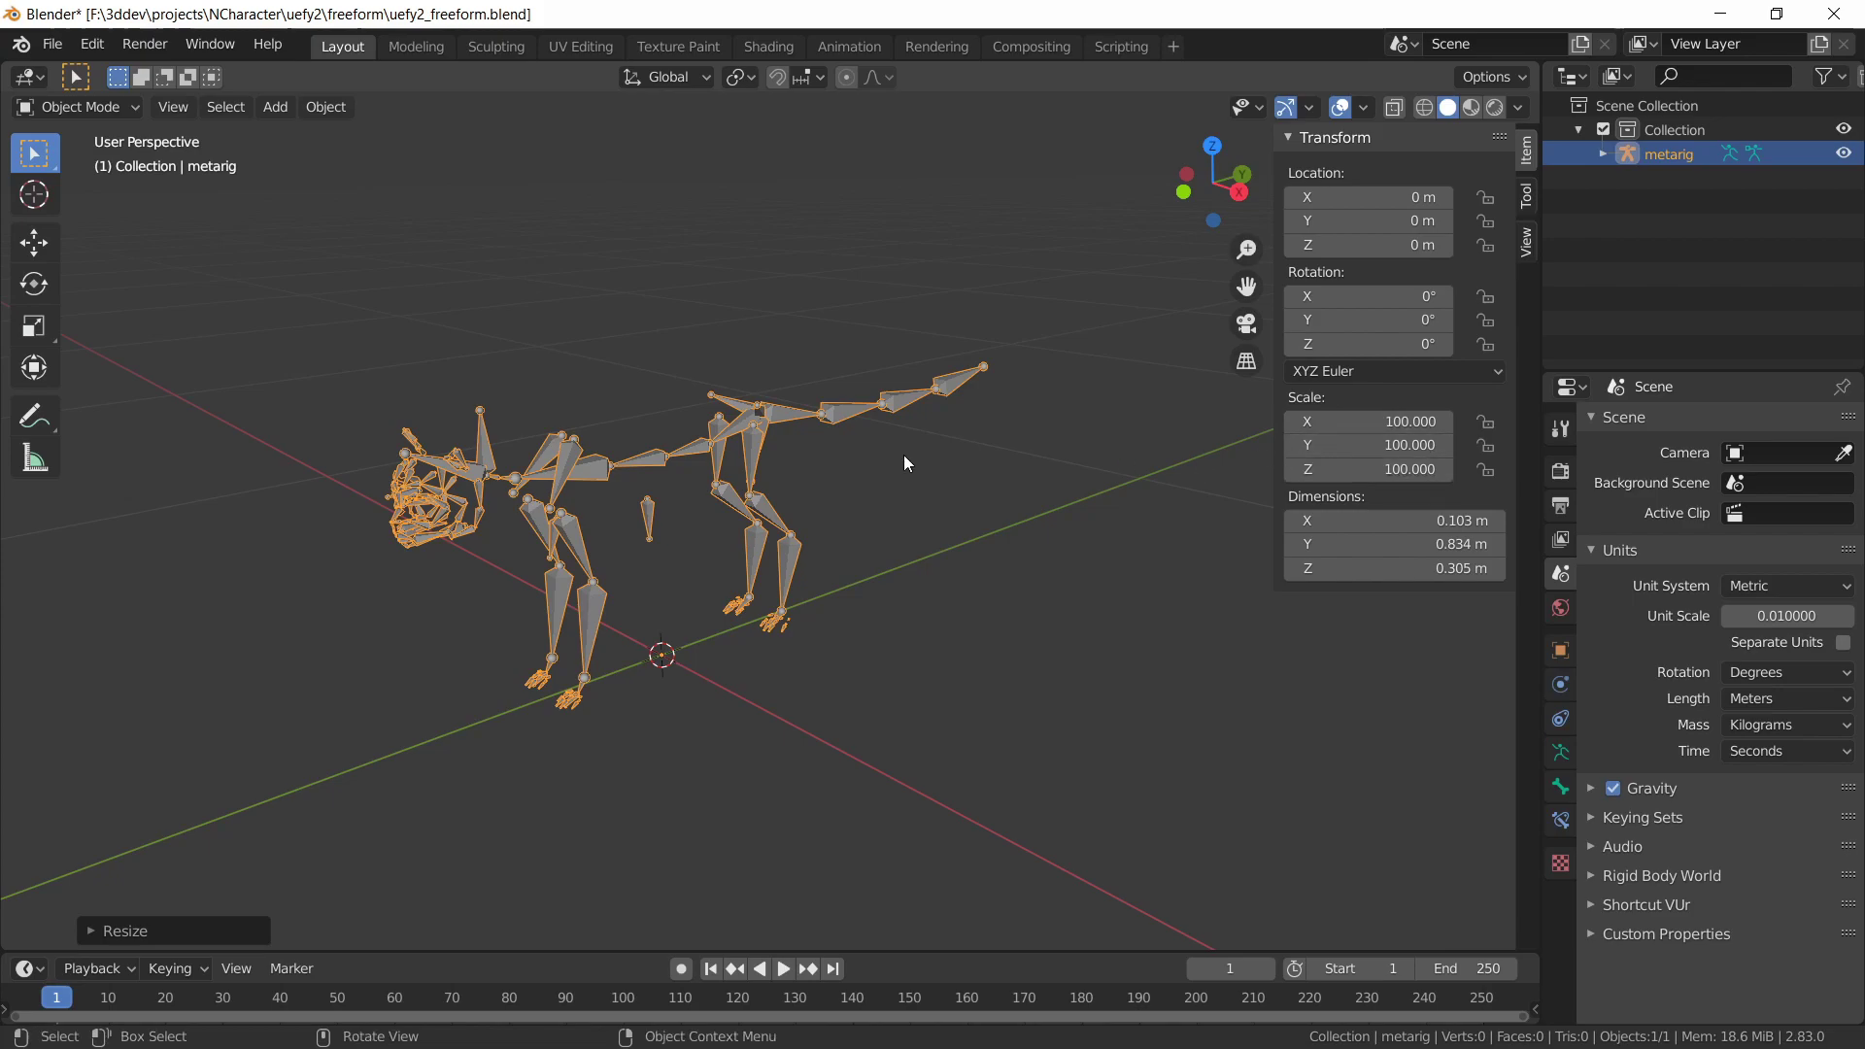
# Apply the scale to the cat metarig and generate its Rigify rig
pyautogui.hotkey('ctrl', 'a')
pyautogui.click(797, 547)
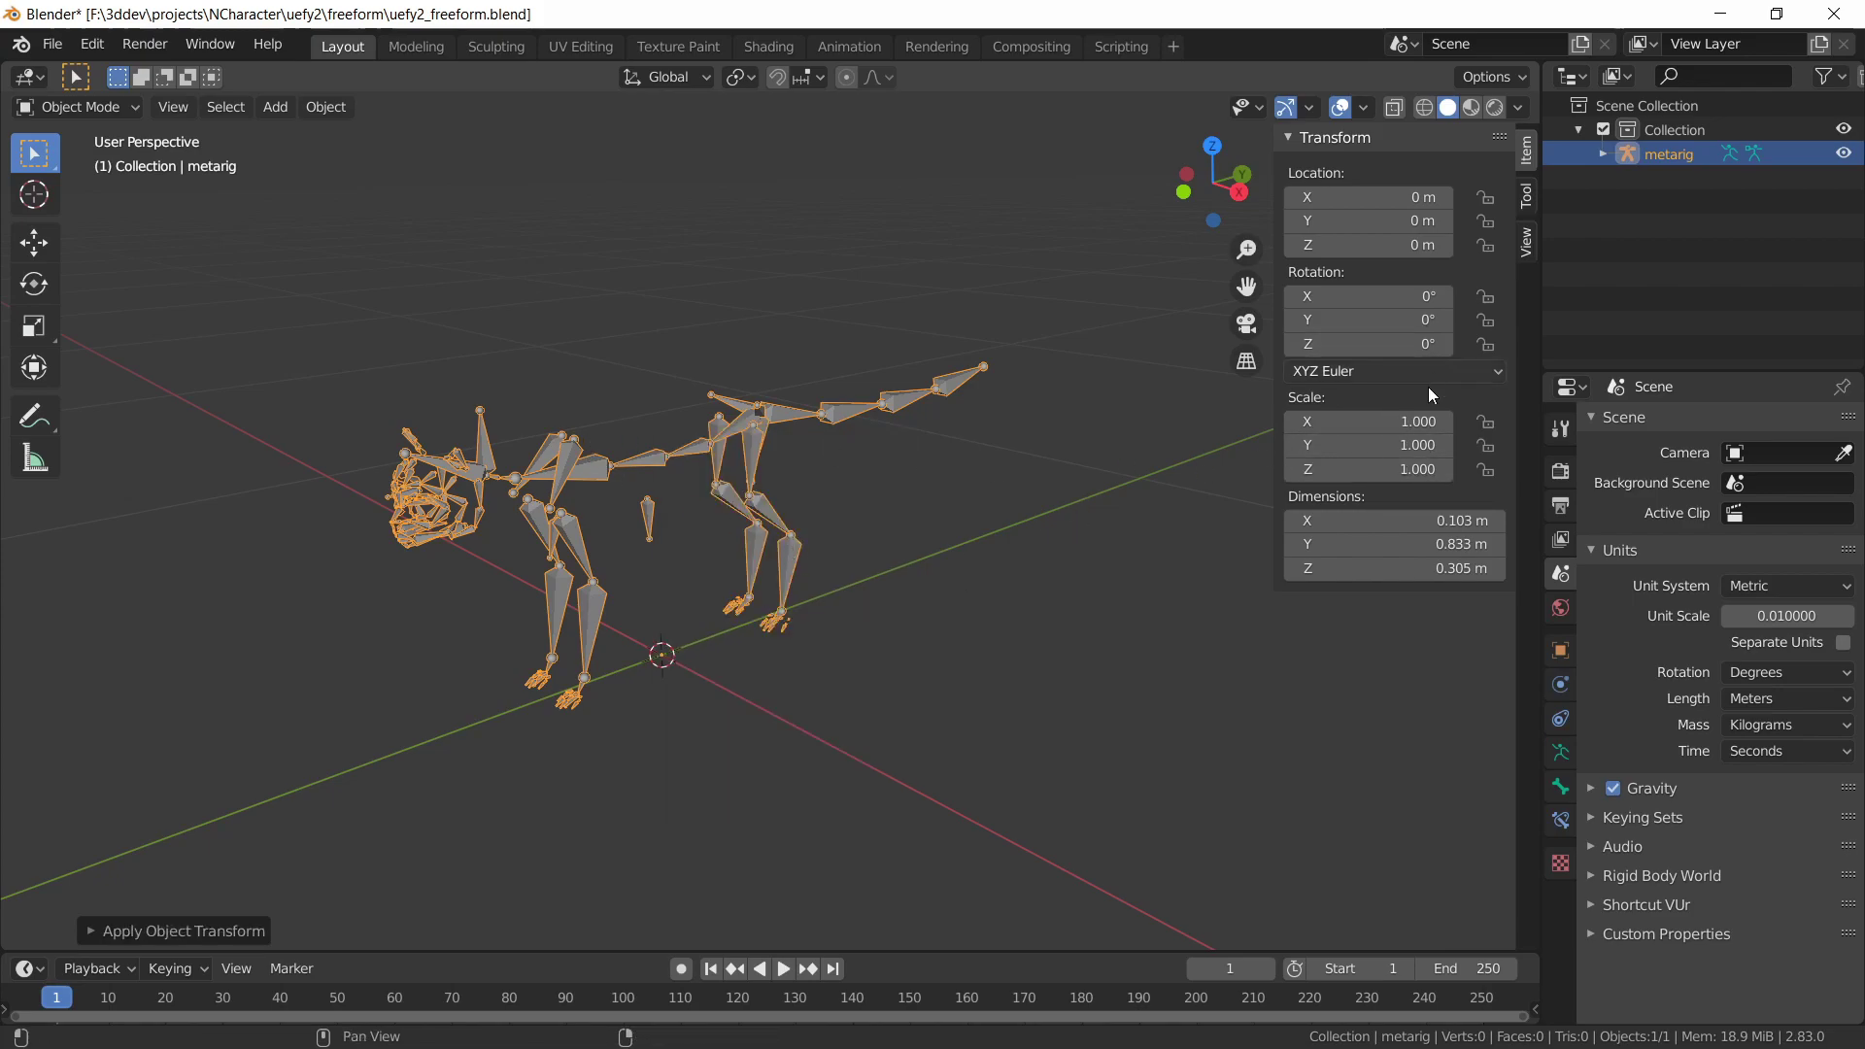
pyautogui.moveTo(748, 631); pyautogui.dragTo(759, 634, button='middle')
pyautogui.click(1559, 755)
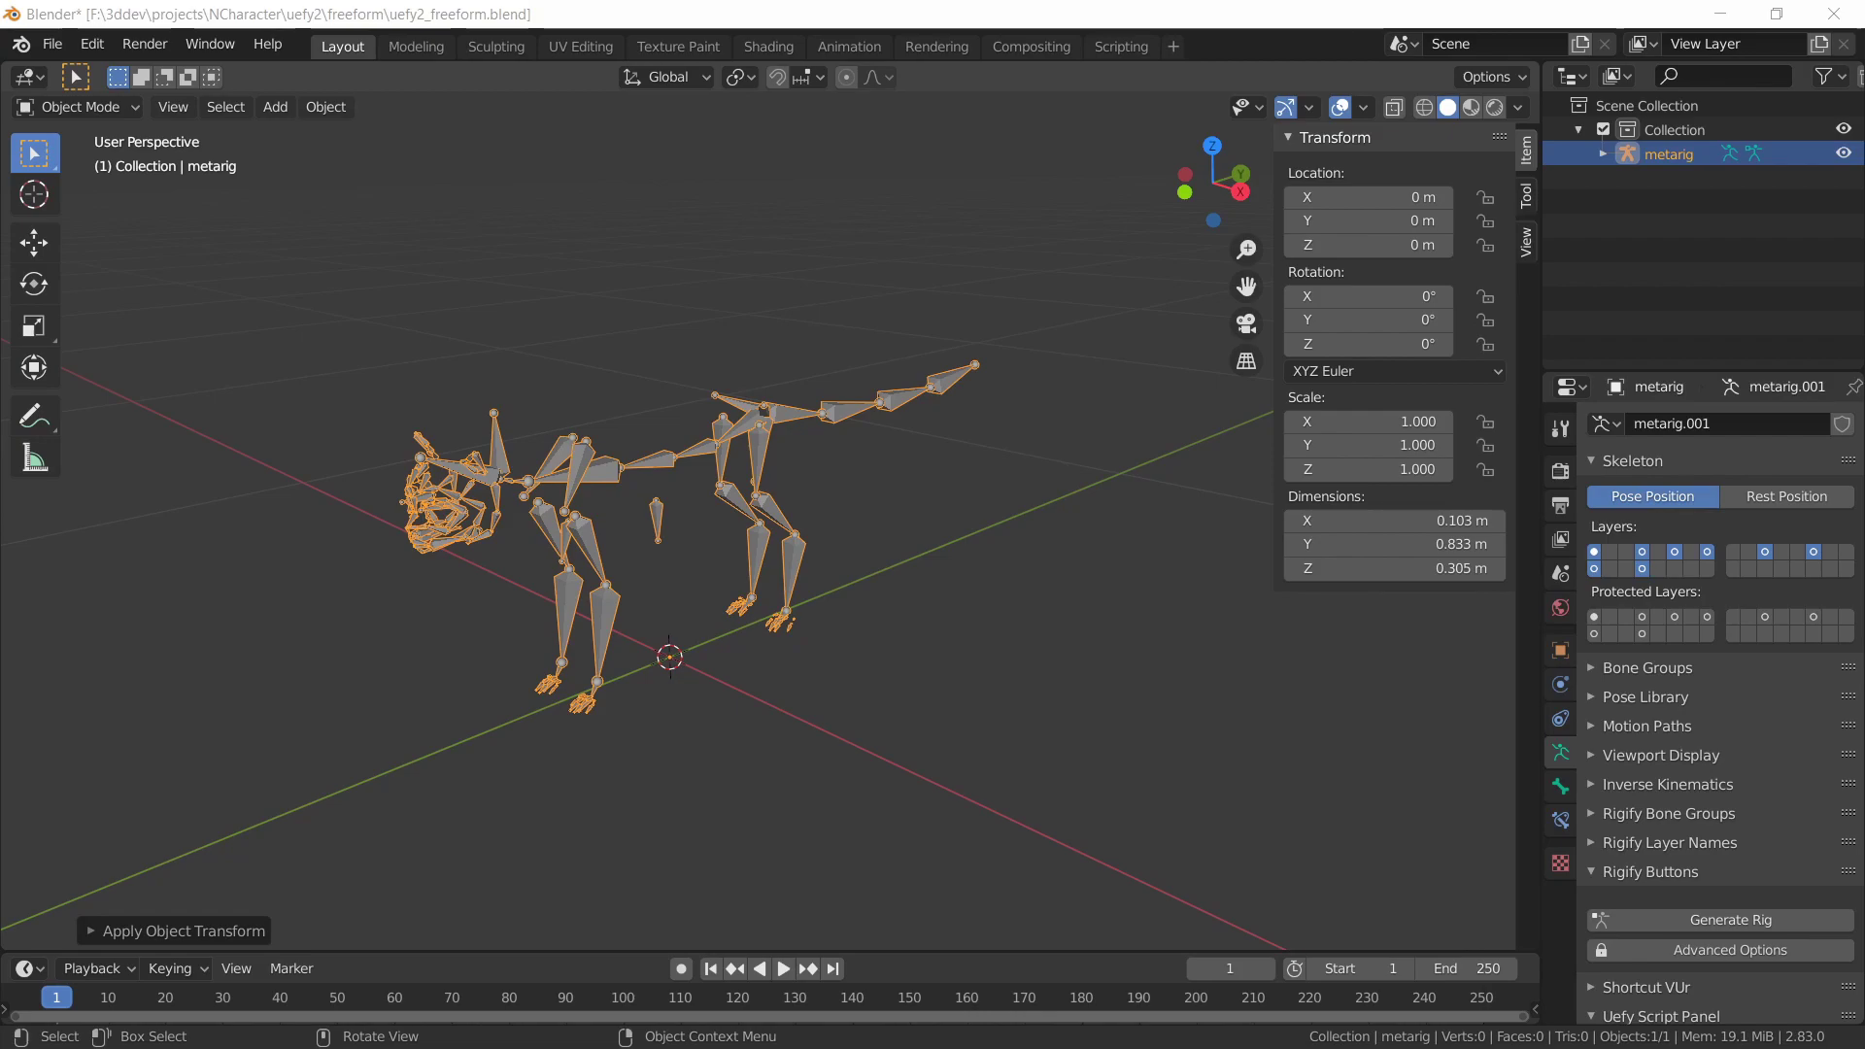
pyautogui.click(1706, 921)
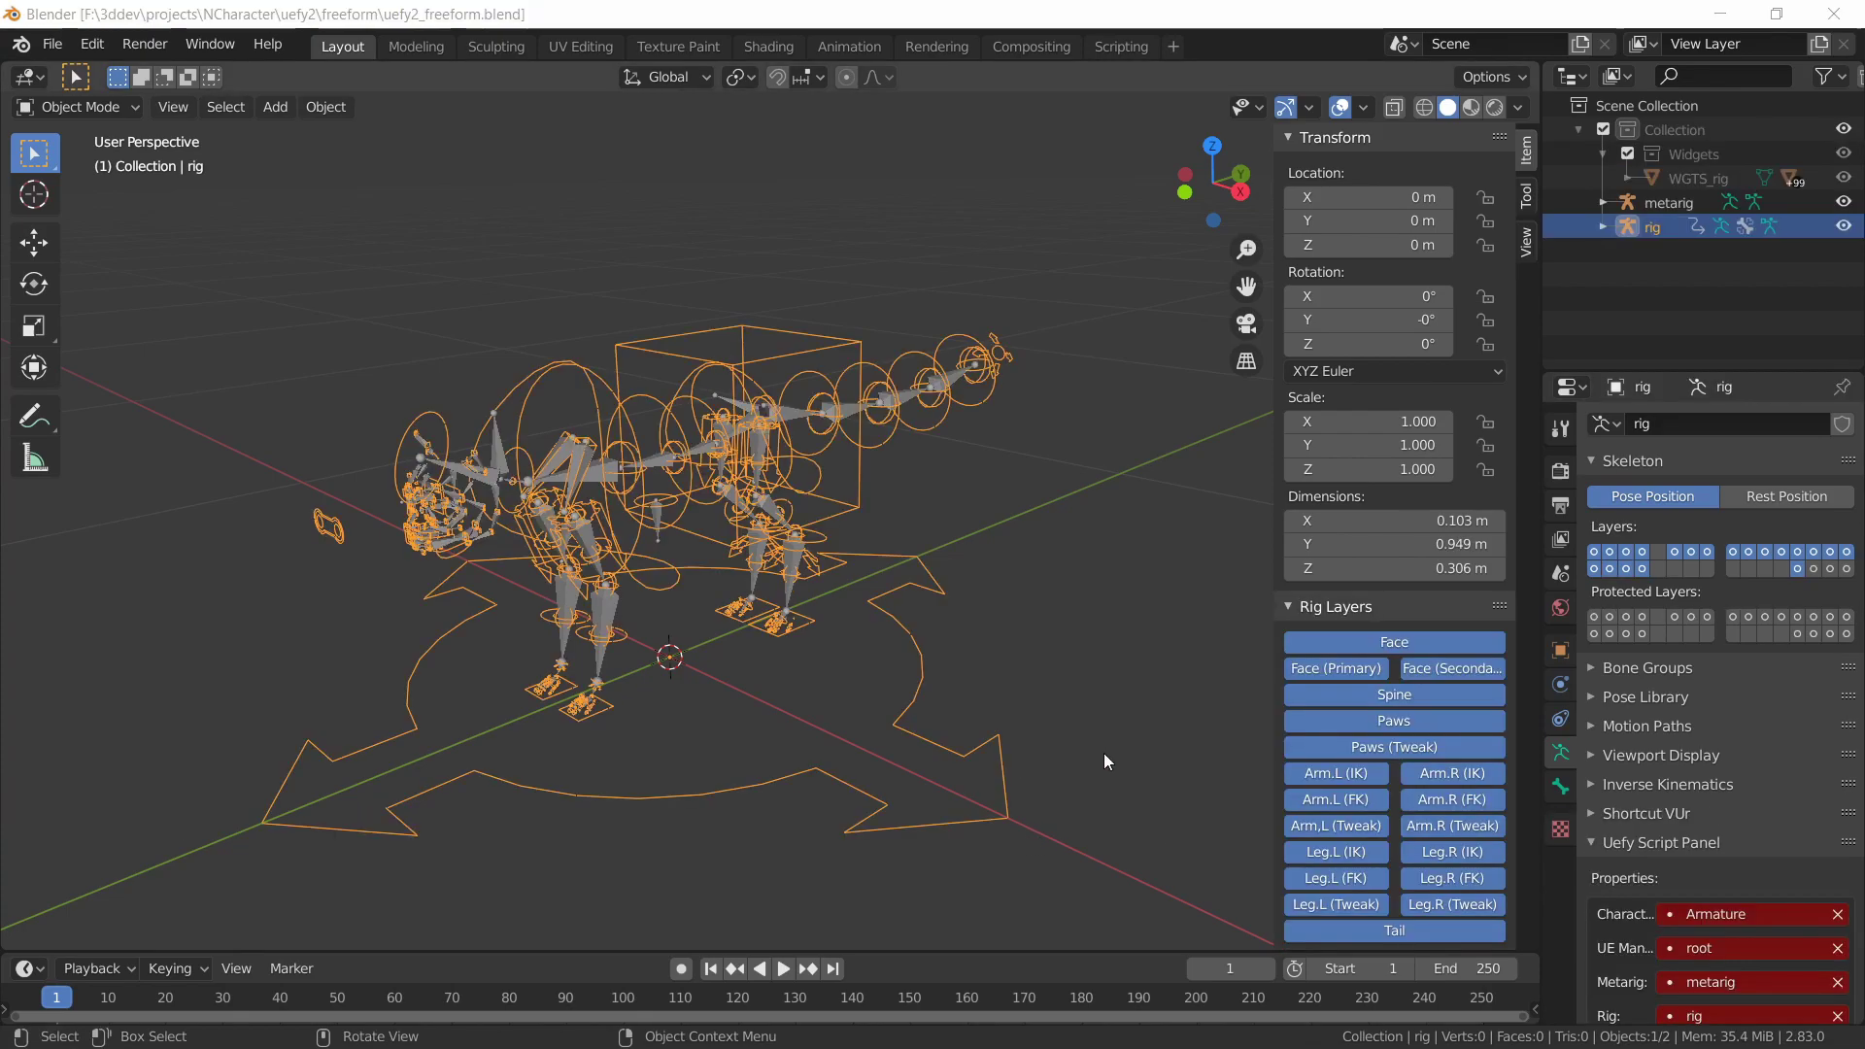
# Refresh Uefy's object assignments for the metarig and rig, and run Preprocess on the generated cat rig
pyautogui.scroll(-10, 1713, 550)
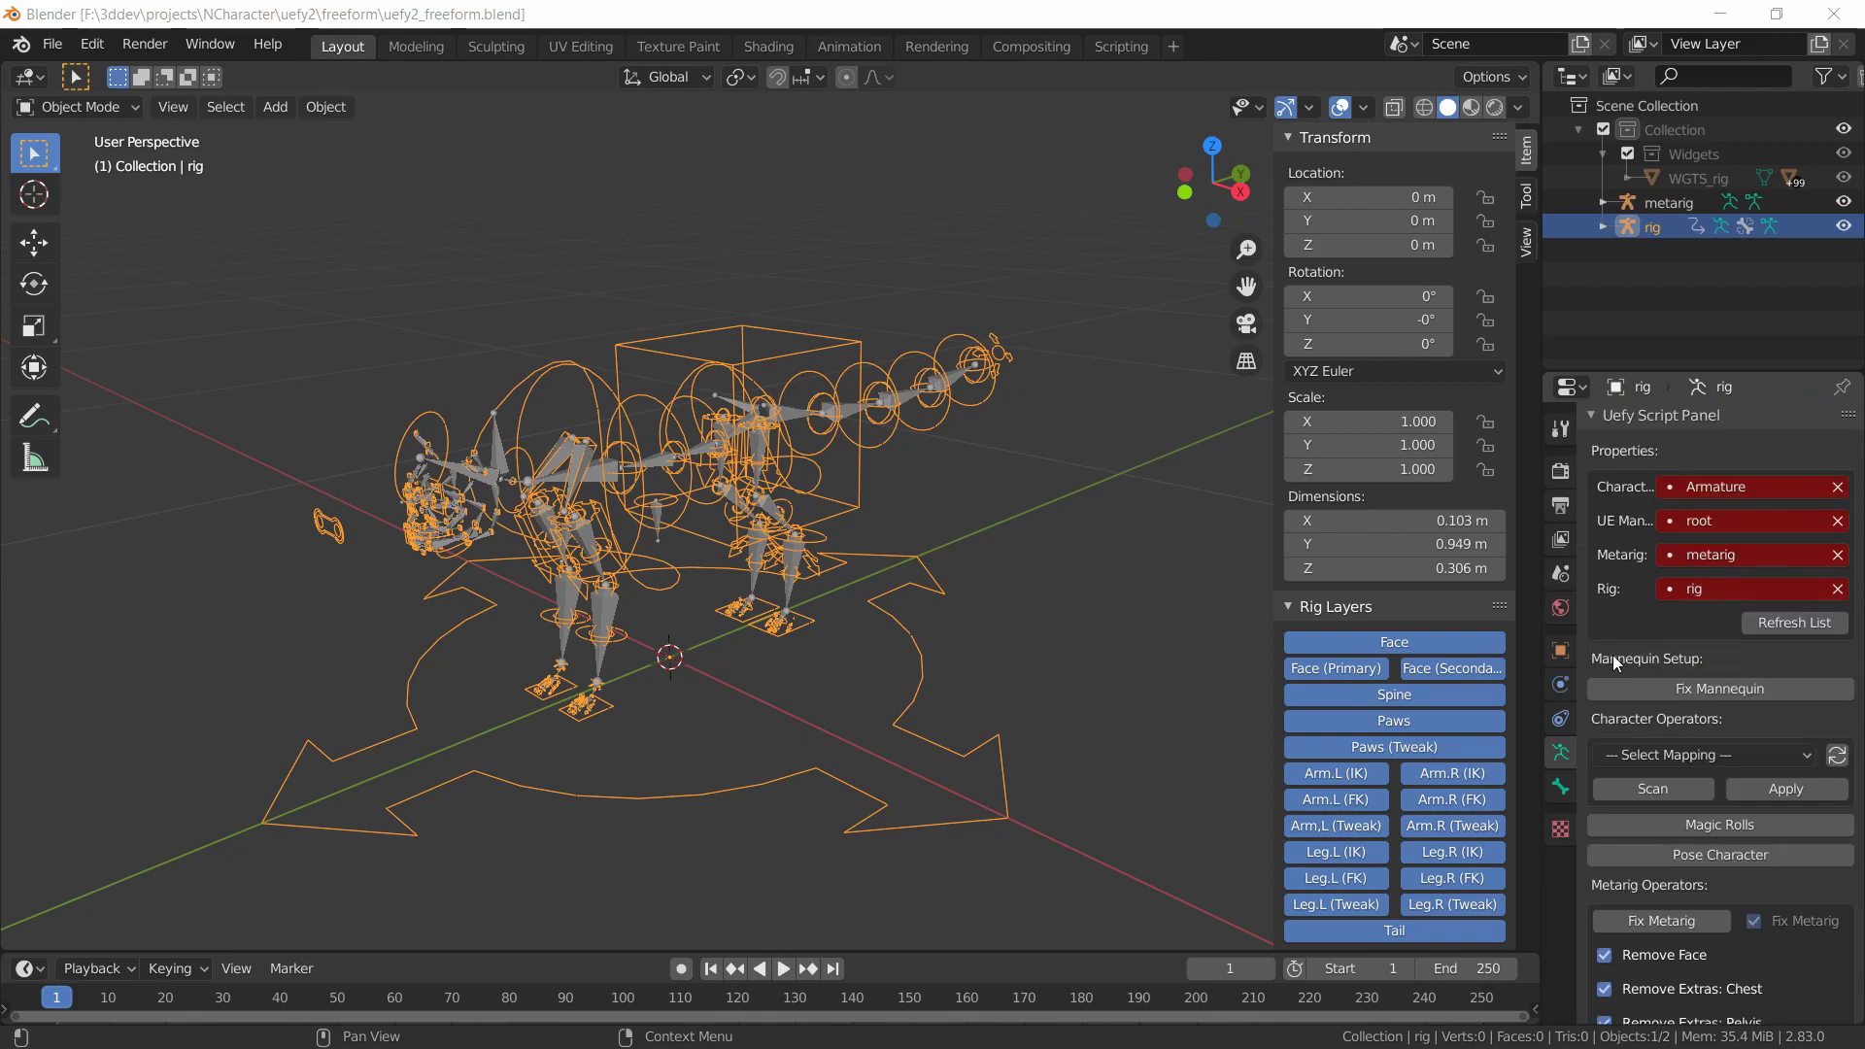
pyautogui.click(1791, 629)
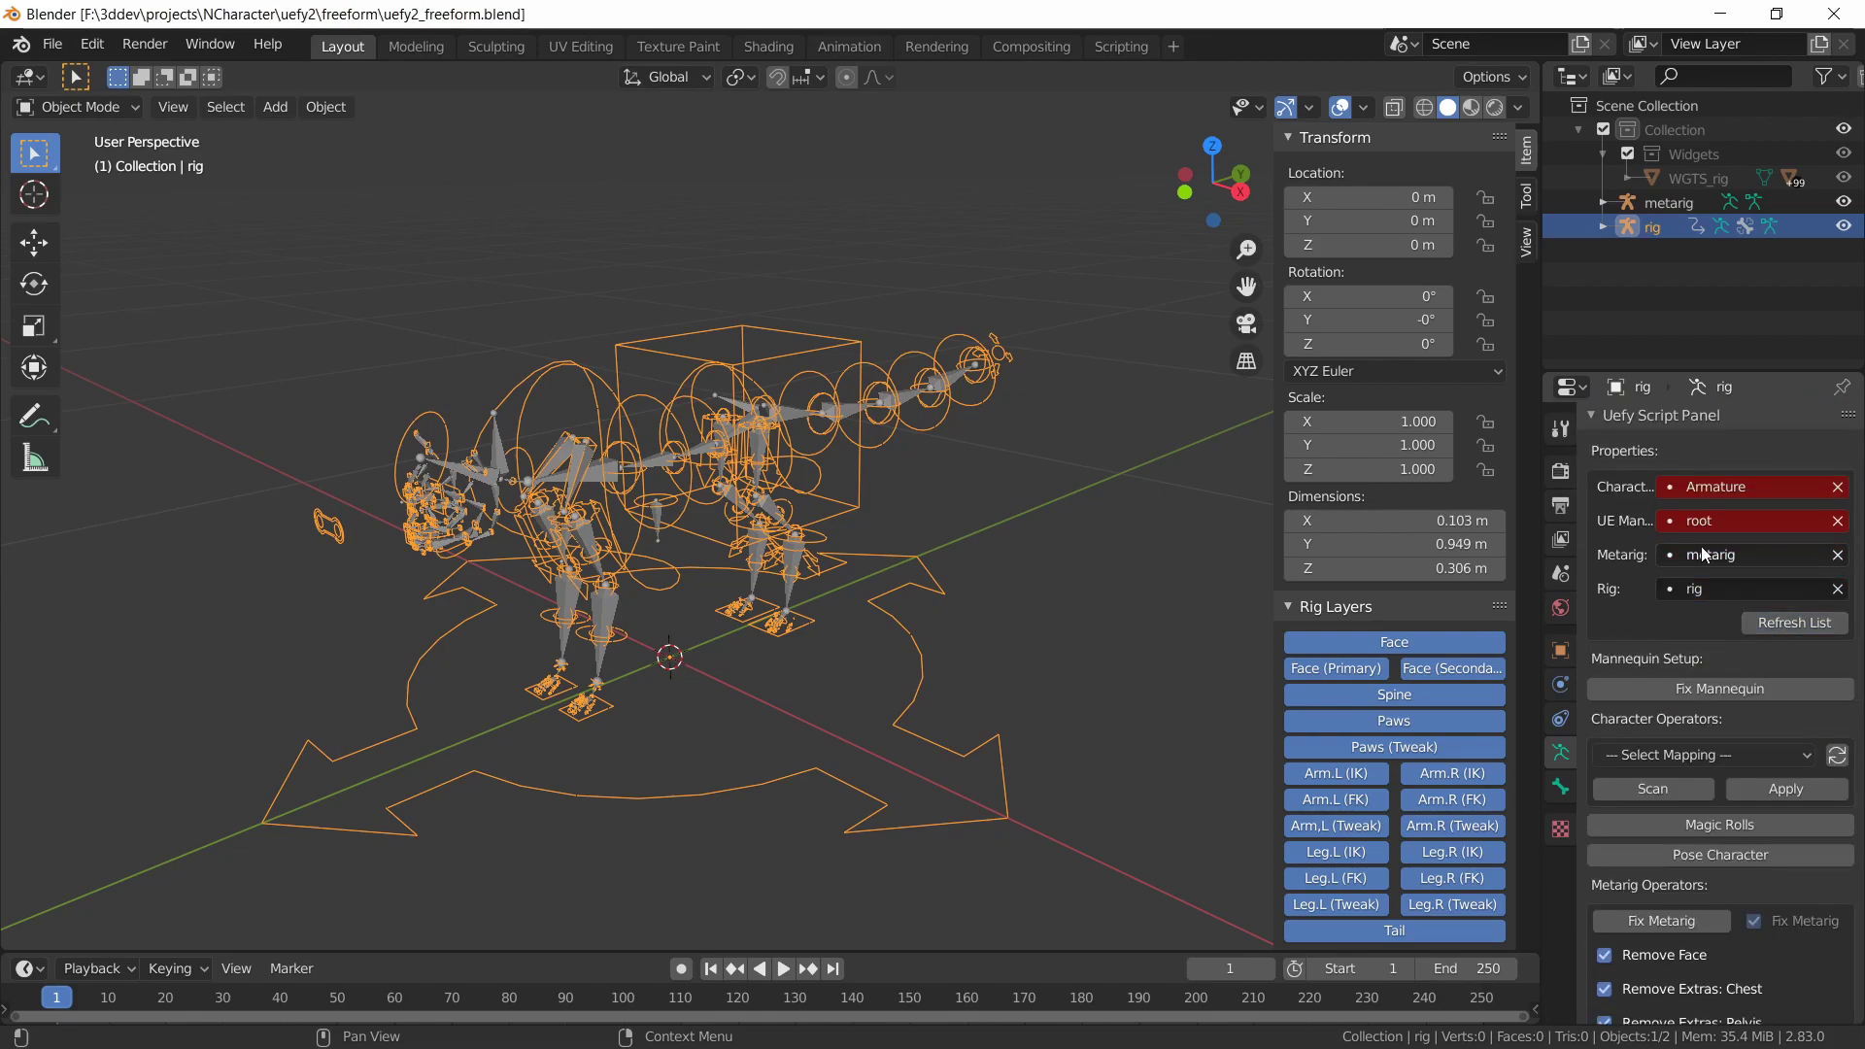
pyautogui.scroll(-15, 1712, 603)
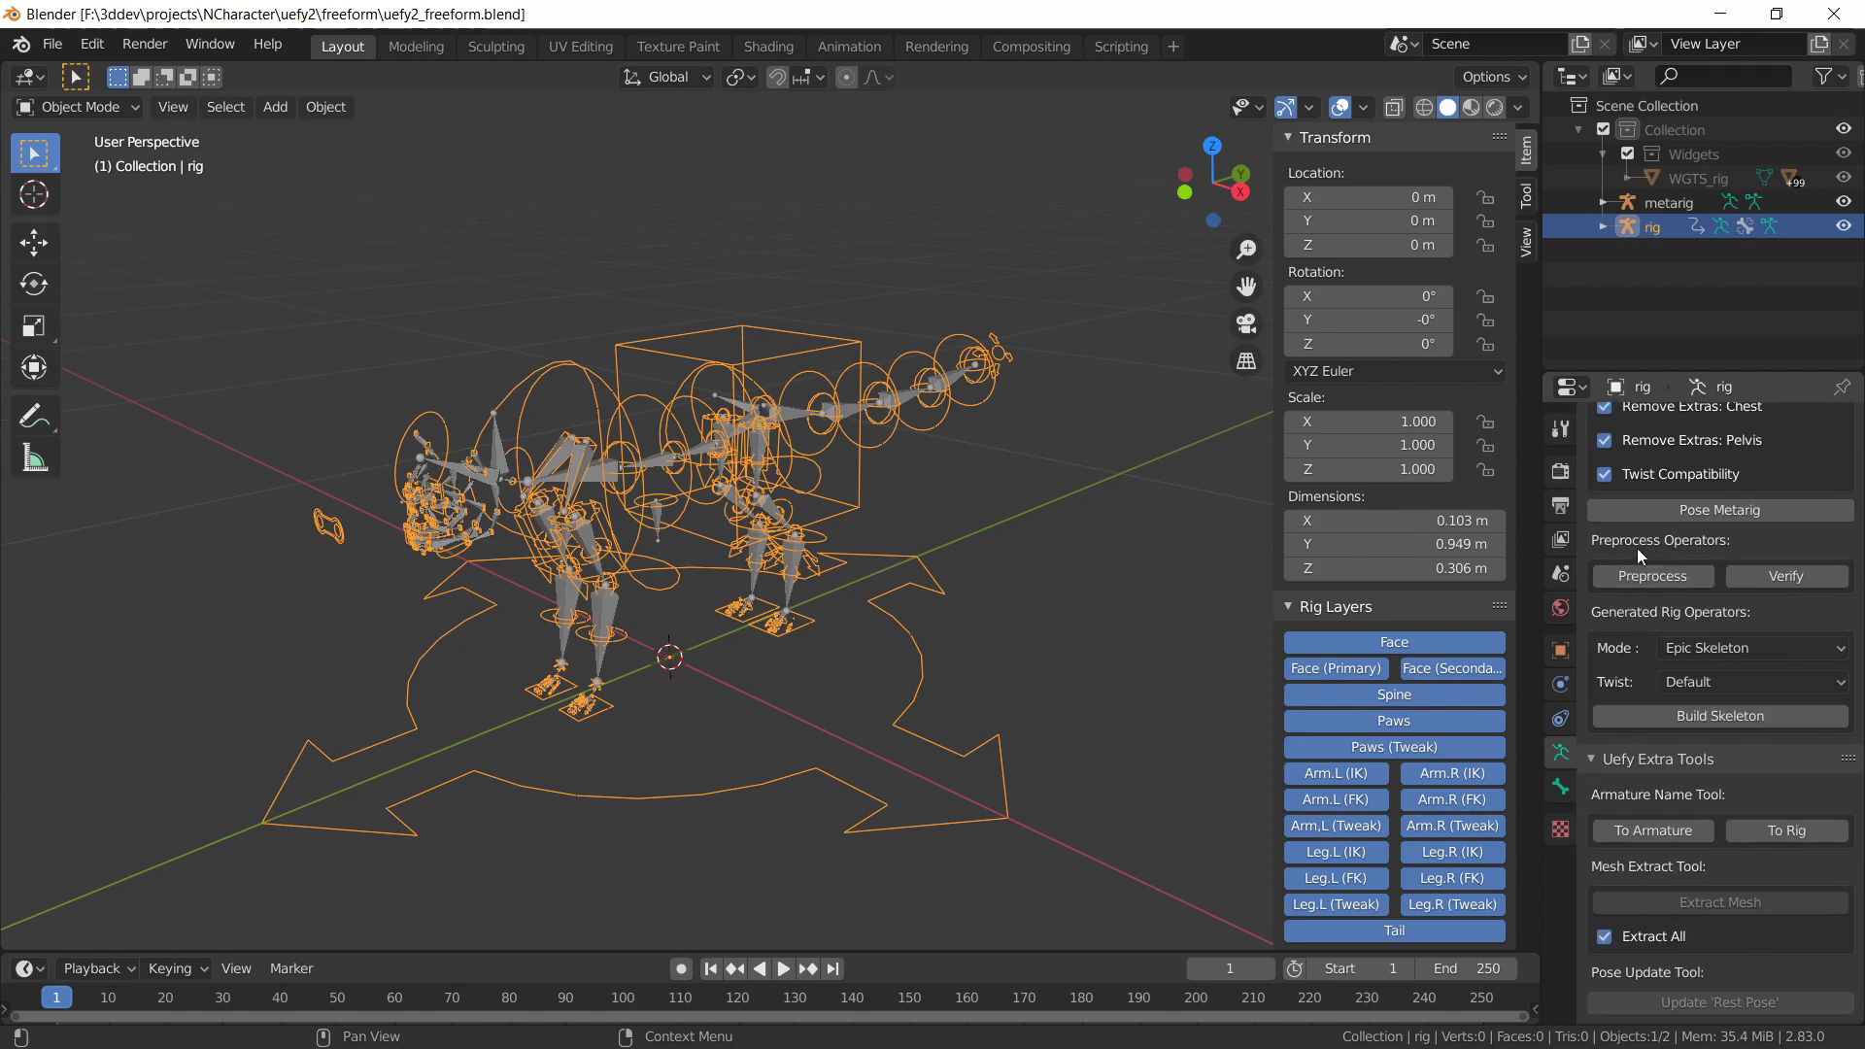
pyautogui.click(1644, 577)
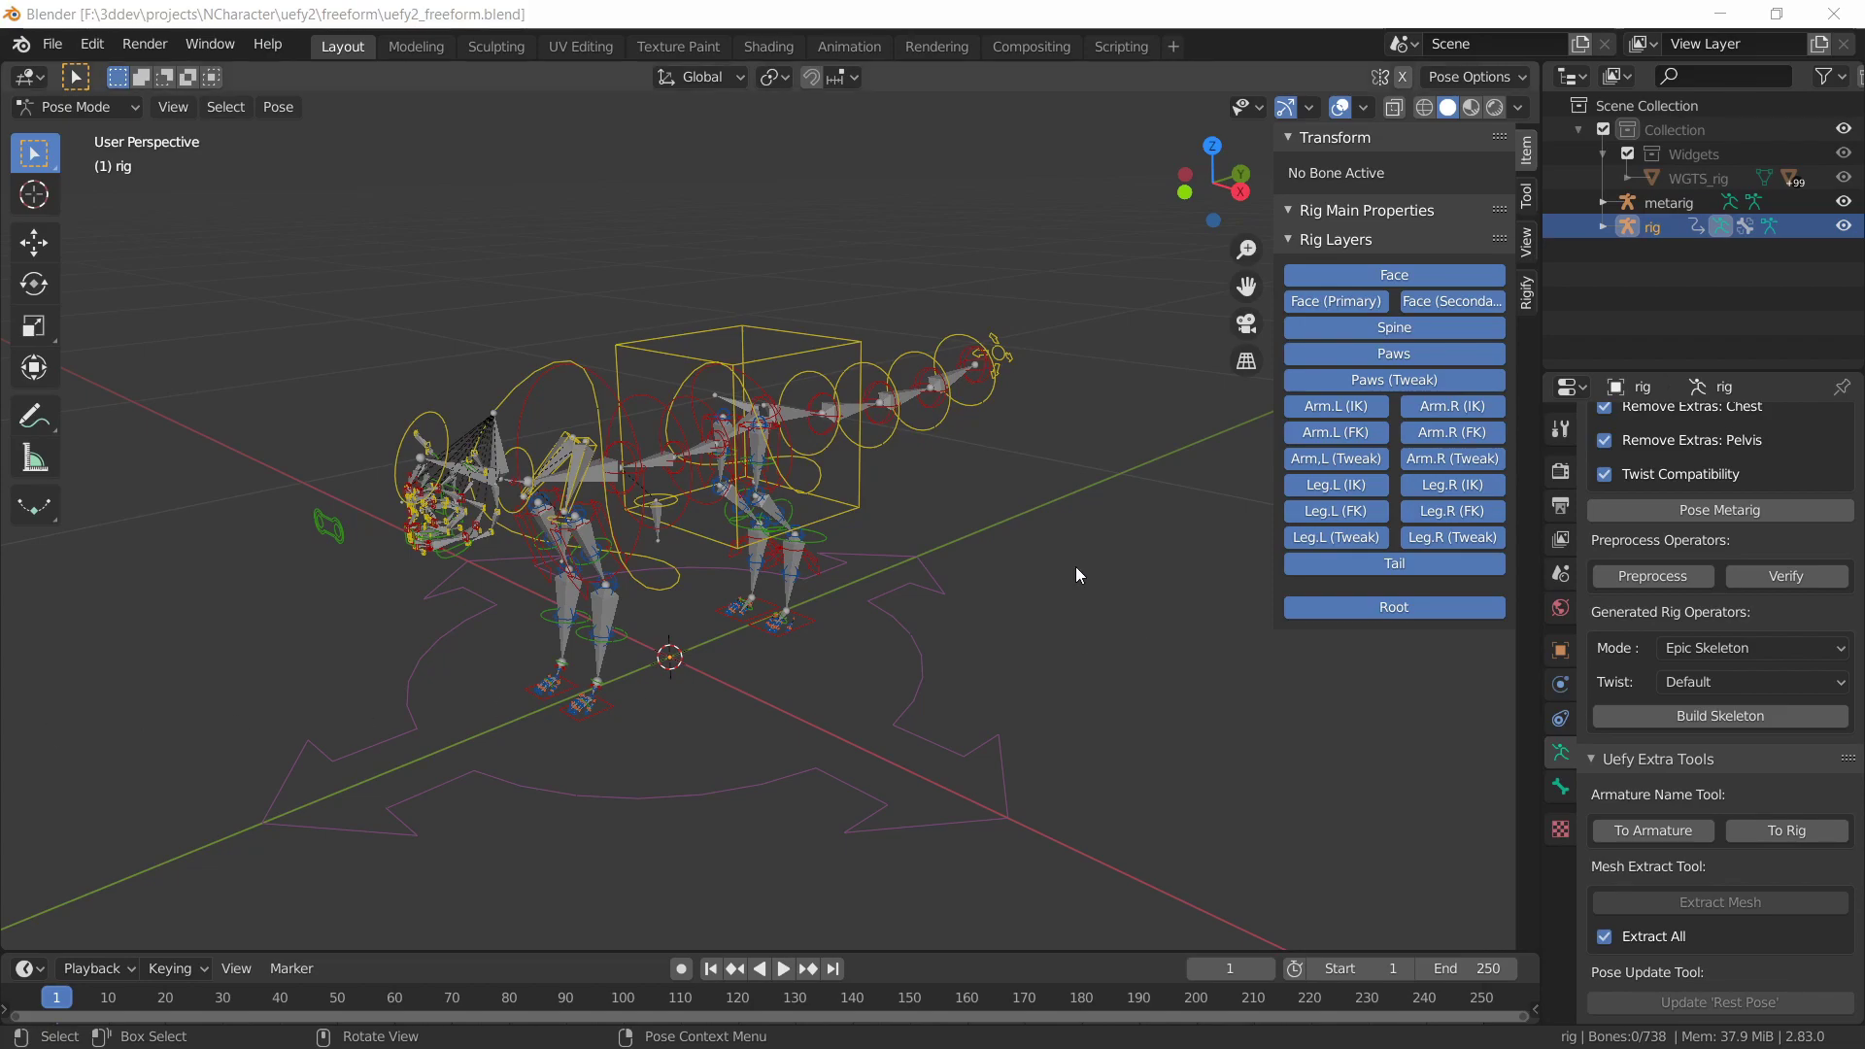
# Verify the preprocessed cat rig with Uefy and read the reported bone-order problem
pyautogui.scroll(-3, 1648, 609)
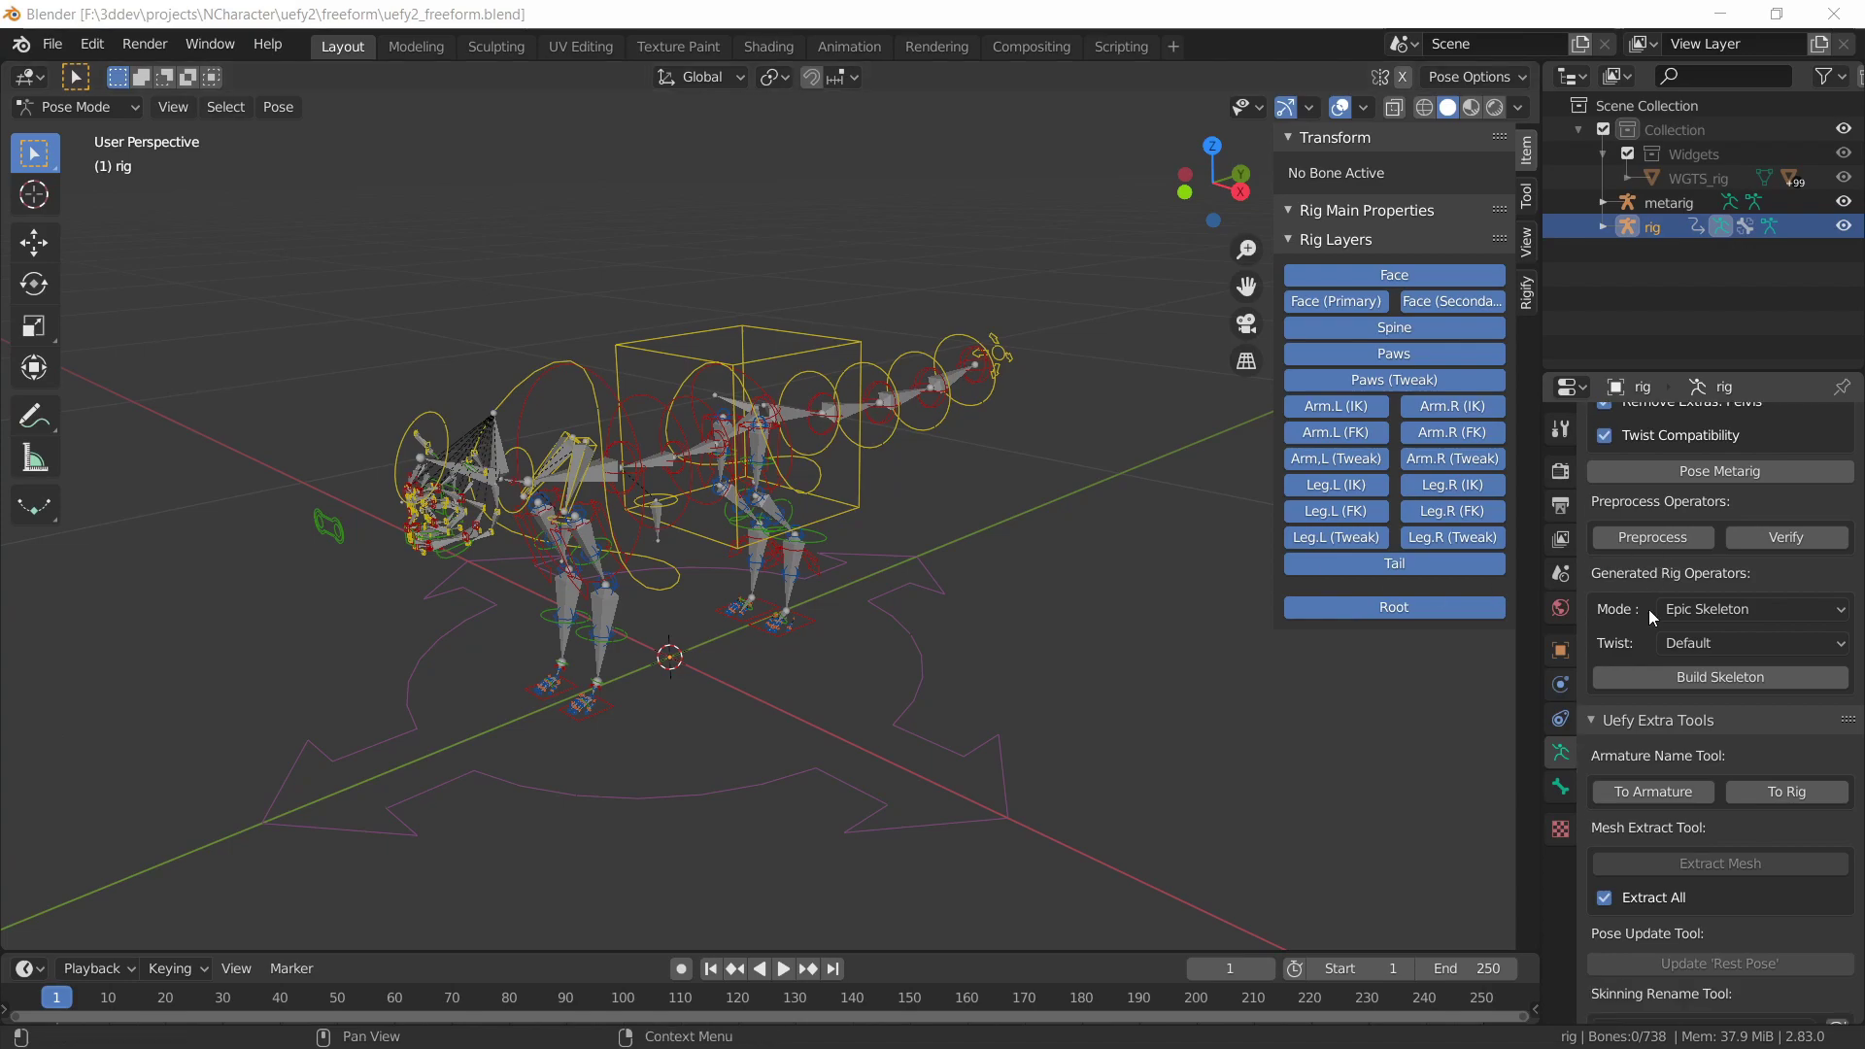
pyautogui.scroll(-10, 1652, 636)
pyautogui.scroll(9, 1651, 635)
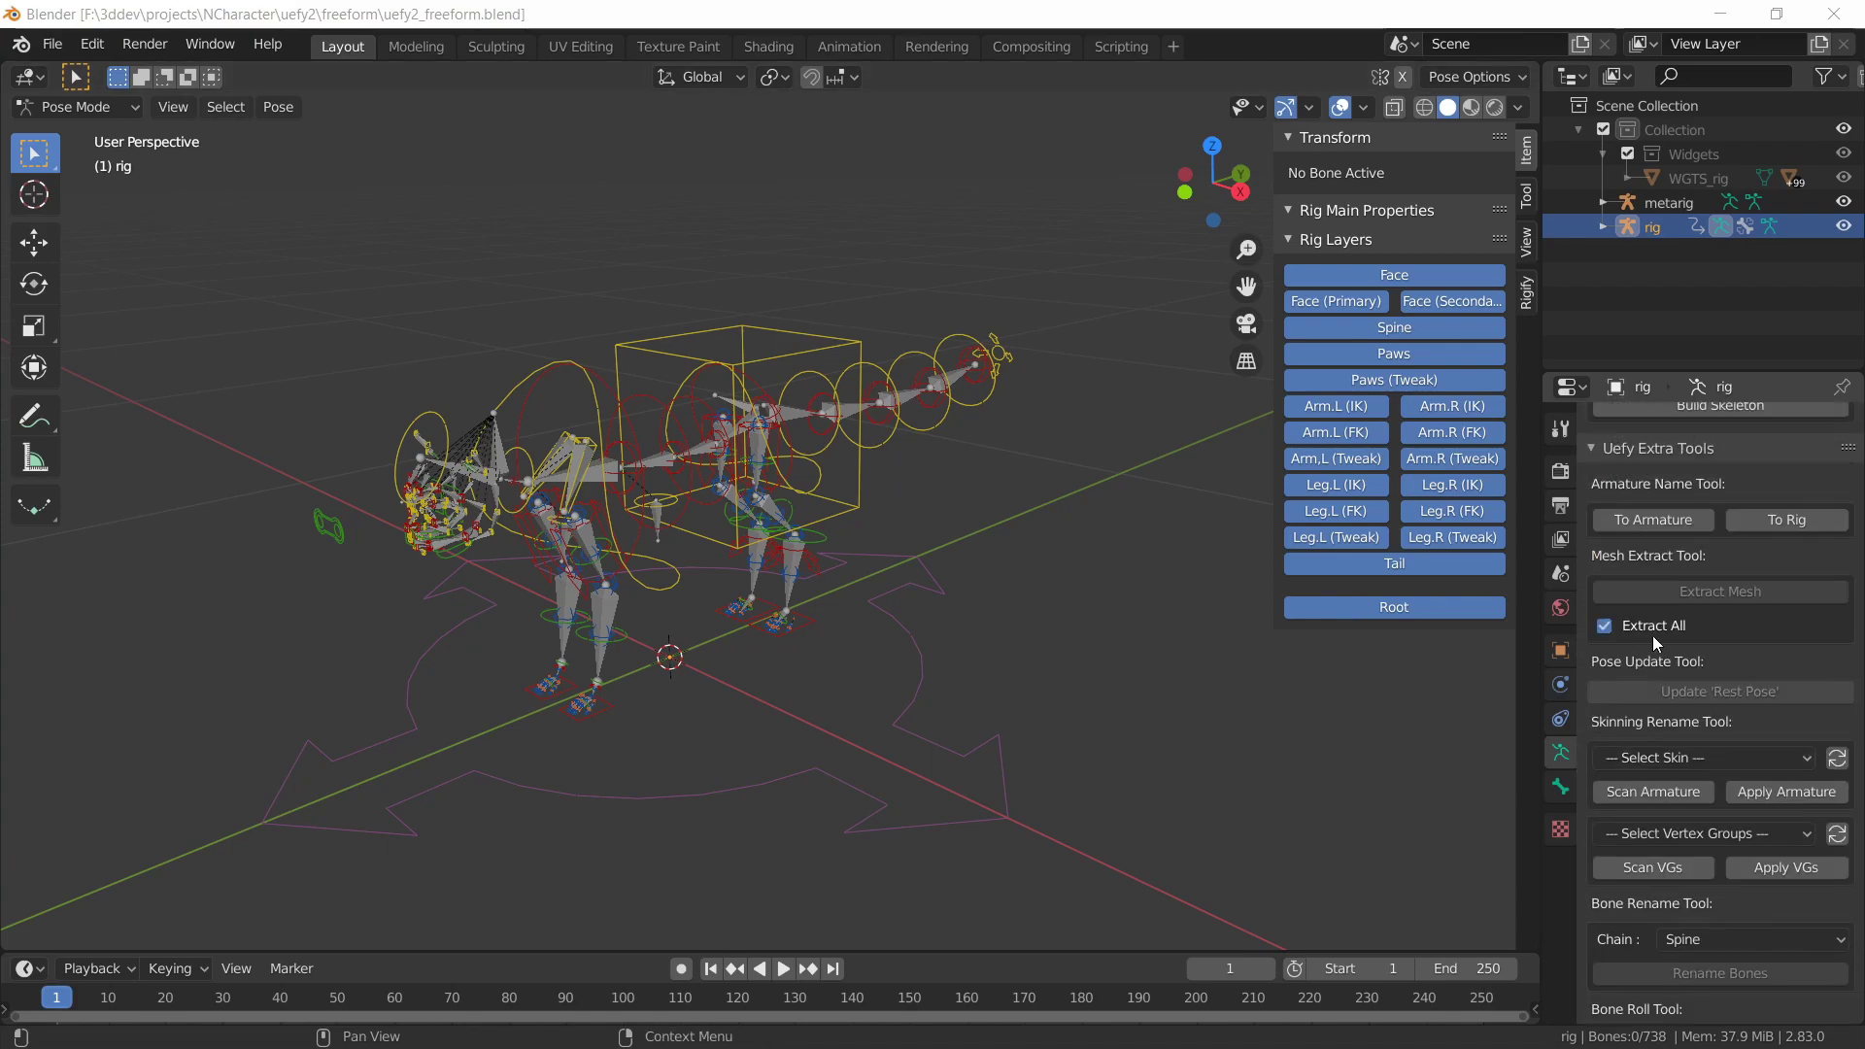
pyautogui.scroll(6, 1690, 635)
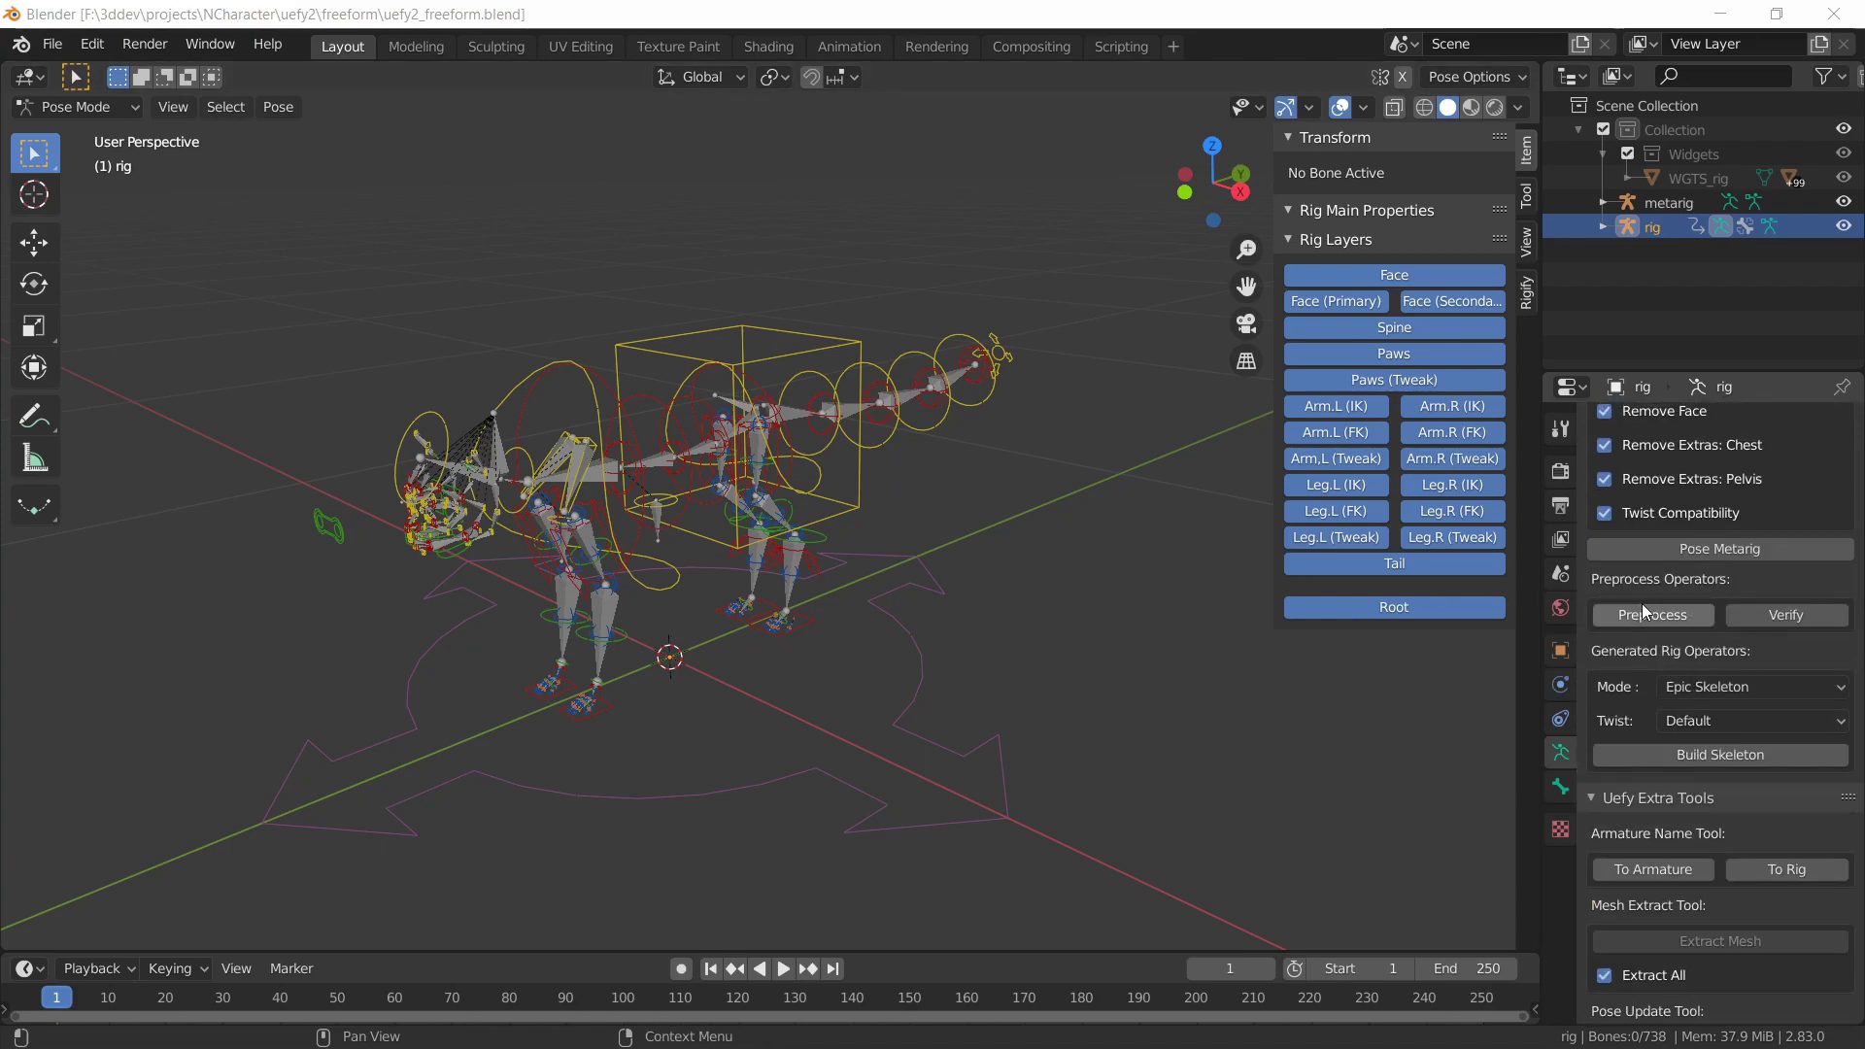
pyautogui.click(1757, 614)
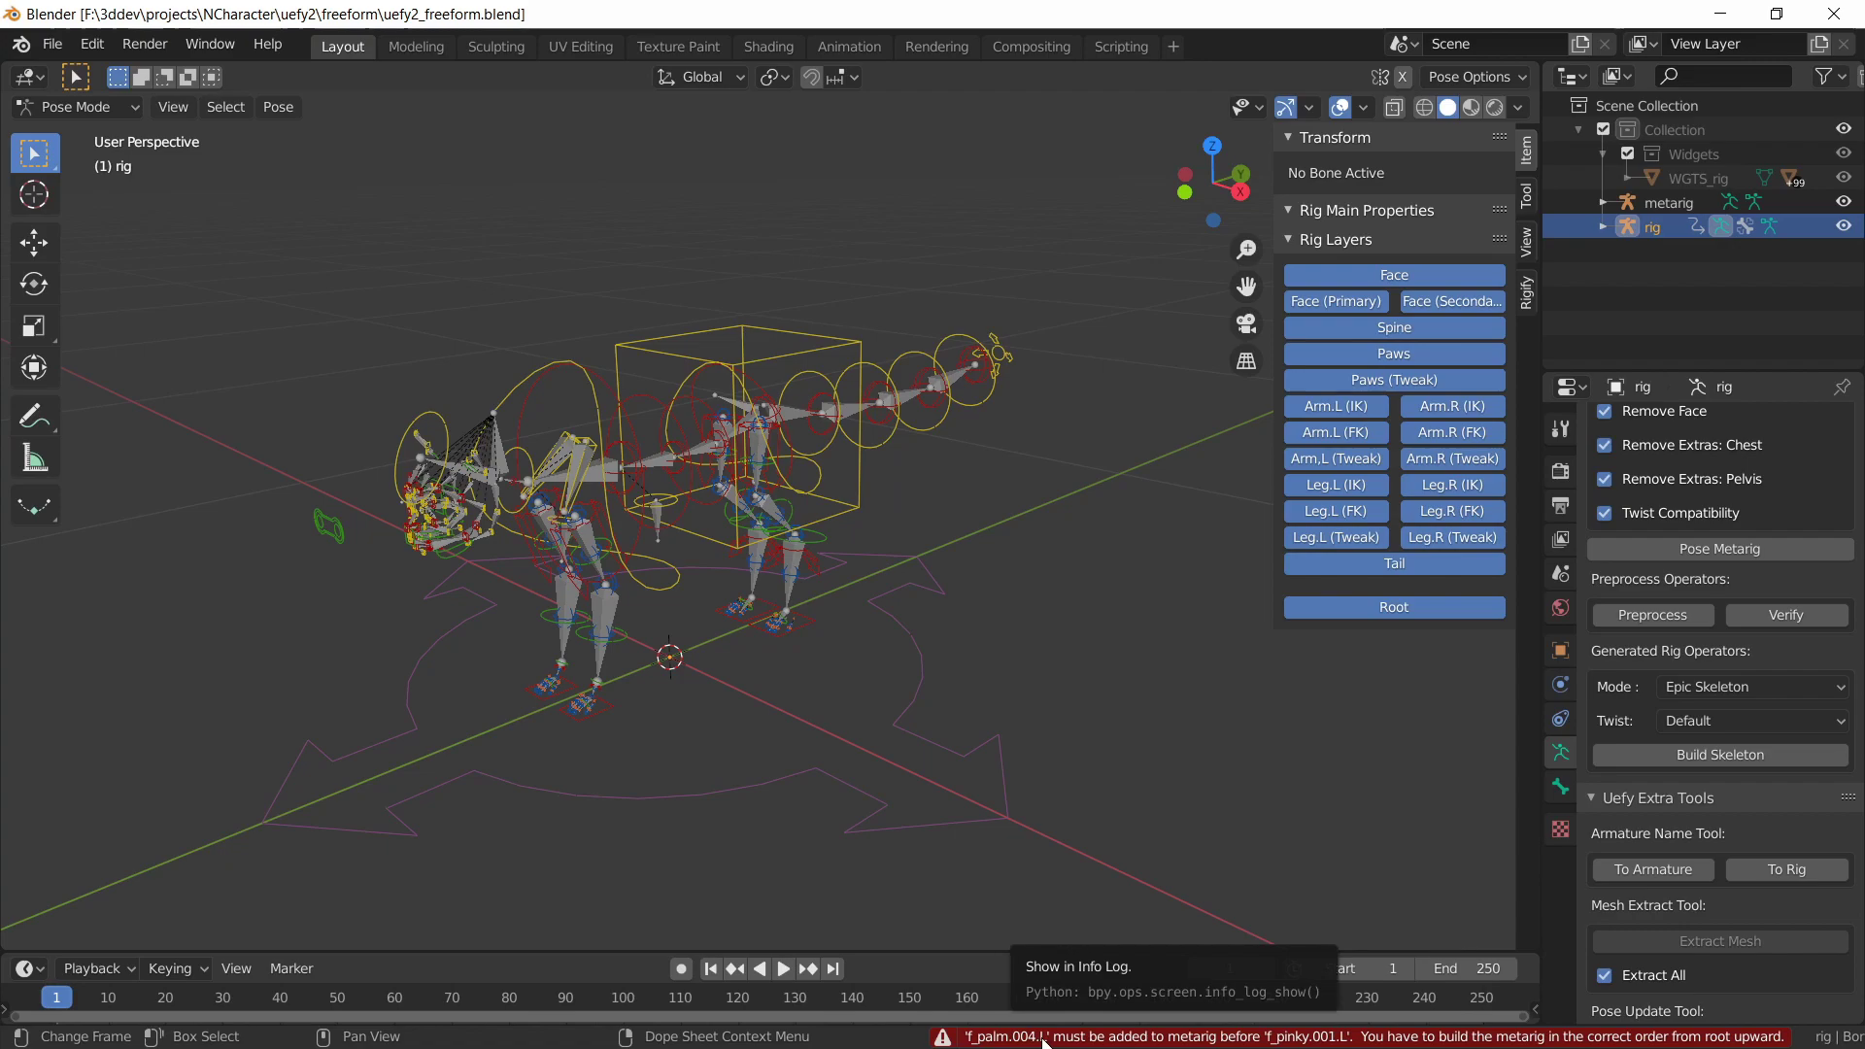
pyautogui.click(1777, 620)
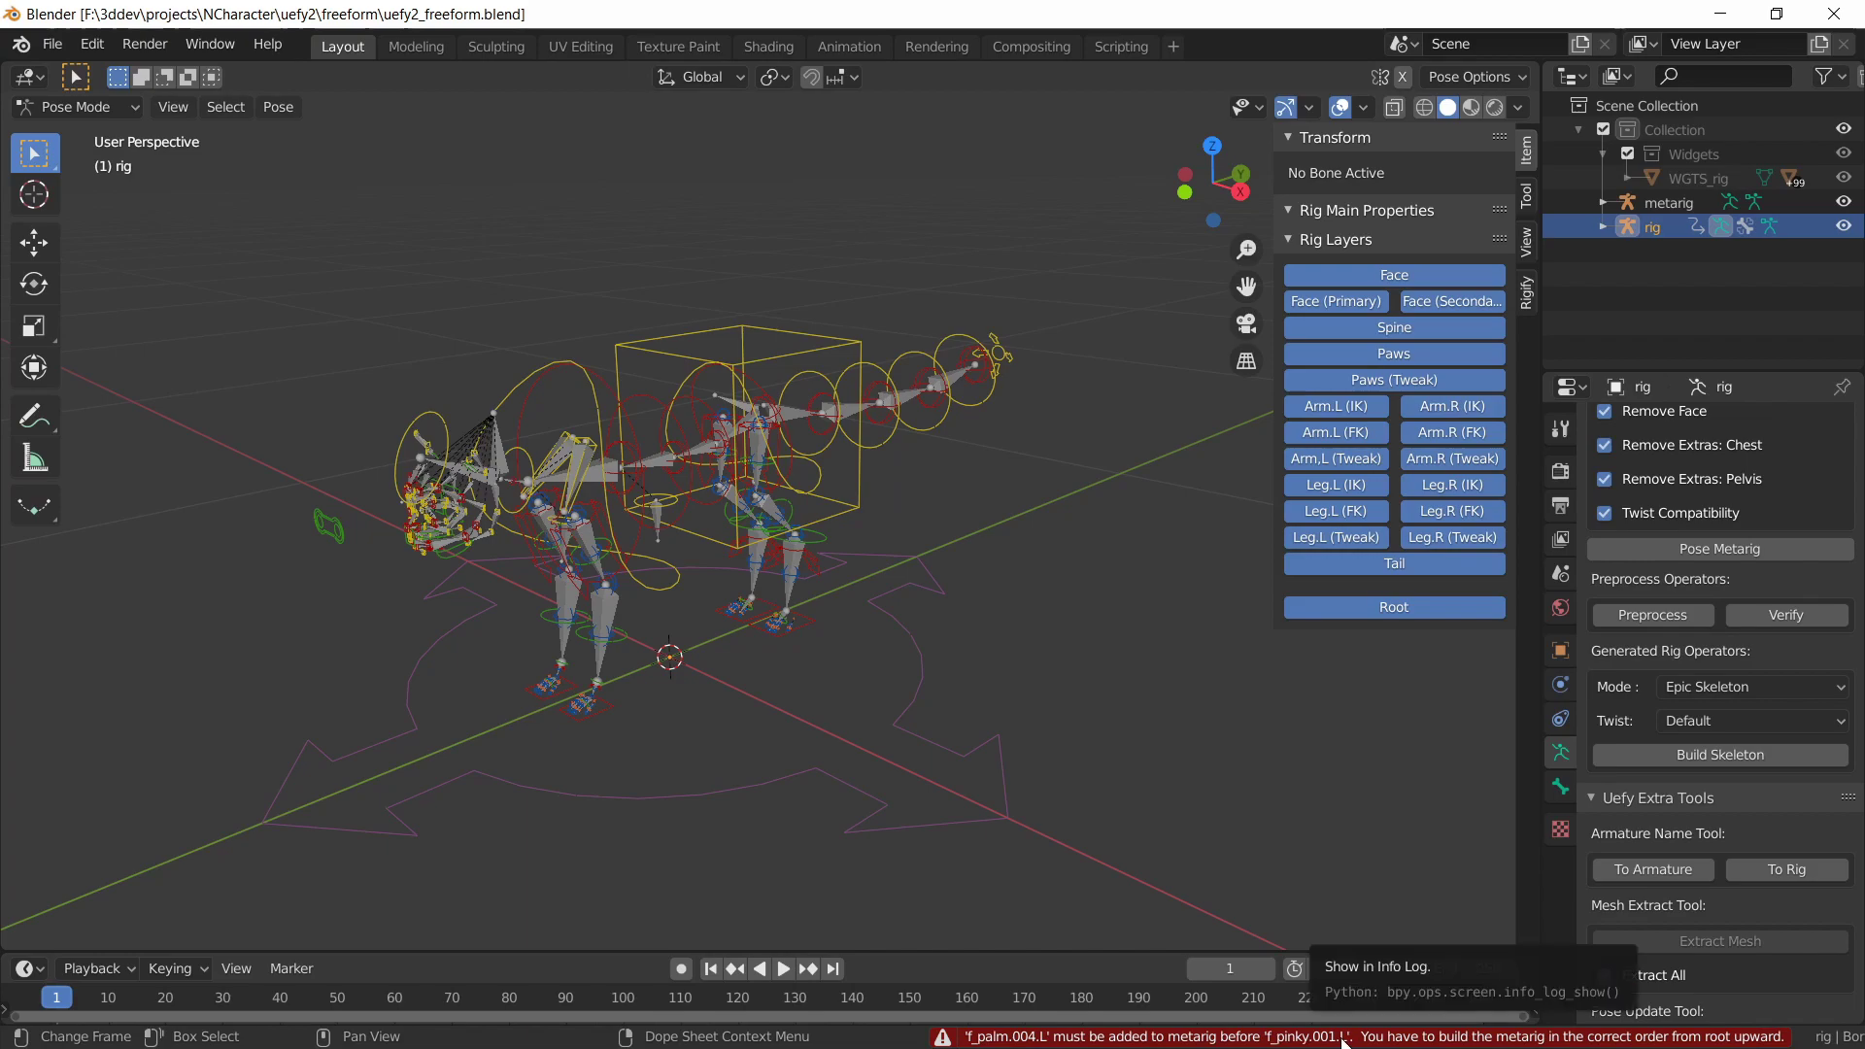
# Open uefy_bonemap.json in the Scripting workspace's text editor and go to its beginning
pyautogui.click(1119, 46)
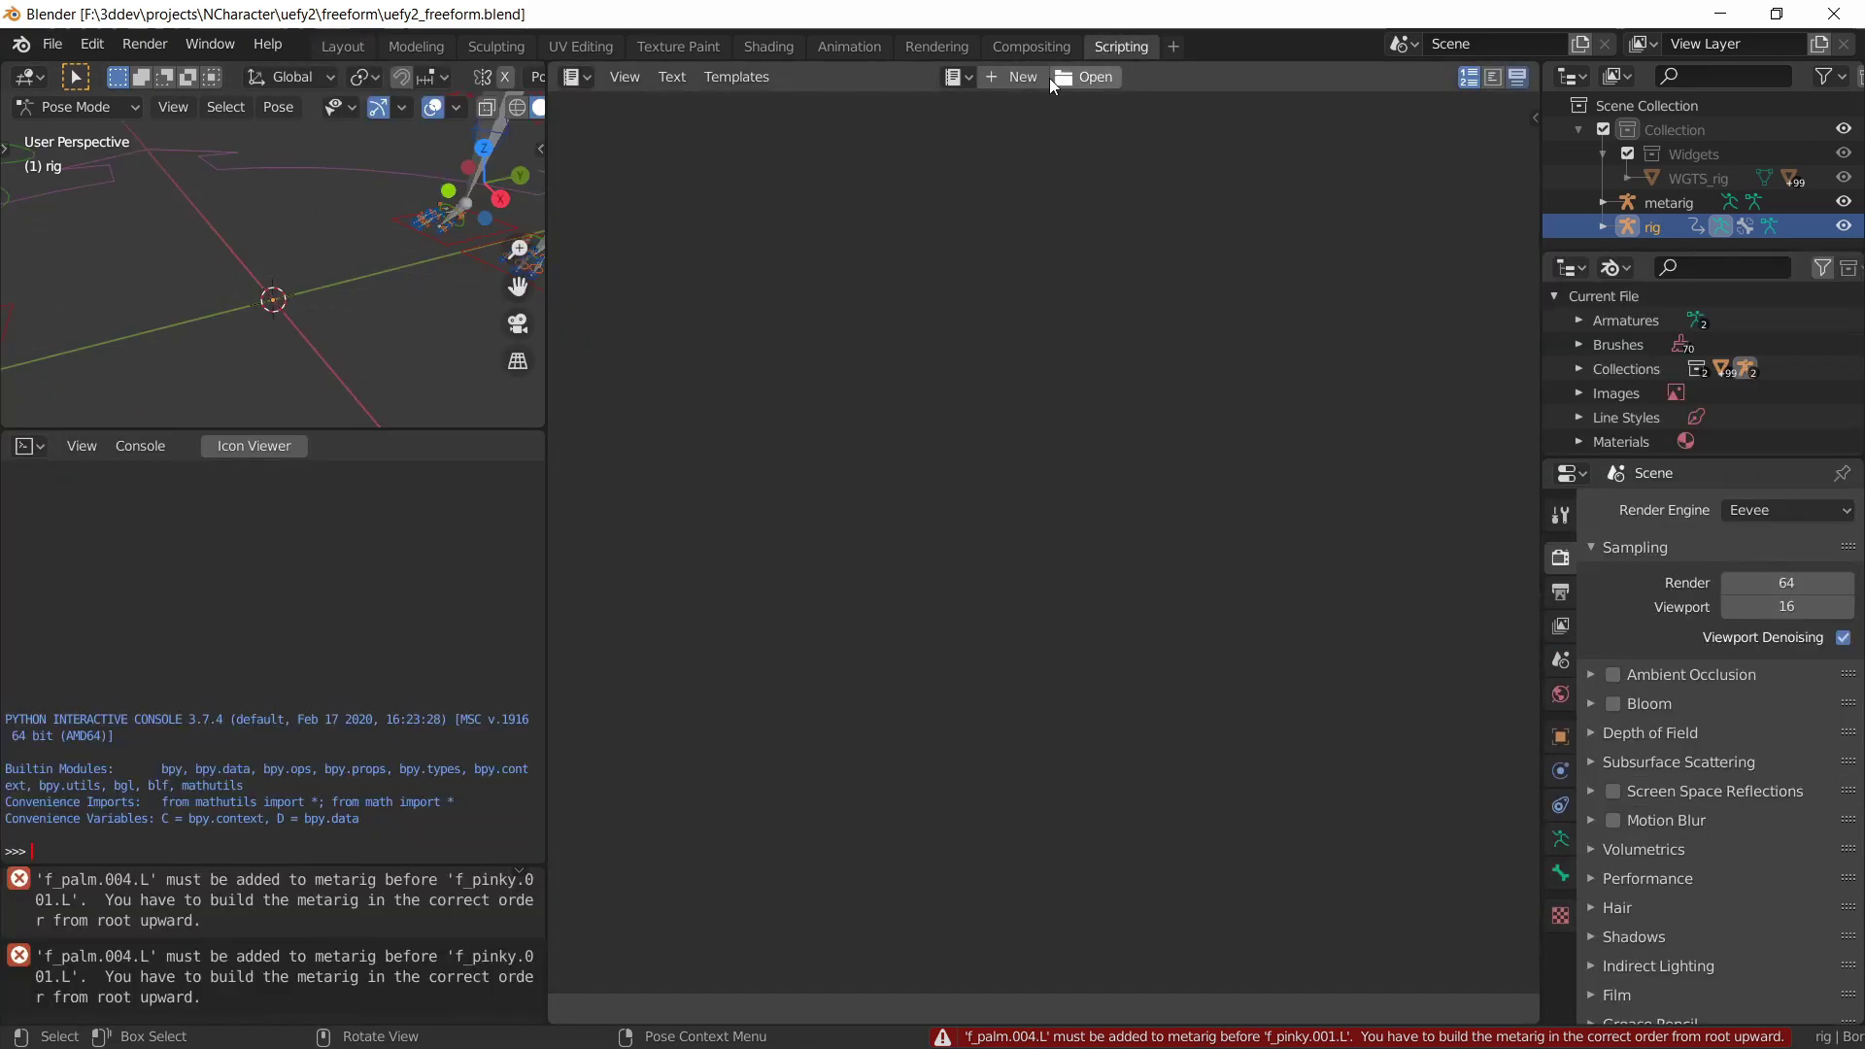
pyautogui.click(956, 77)
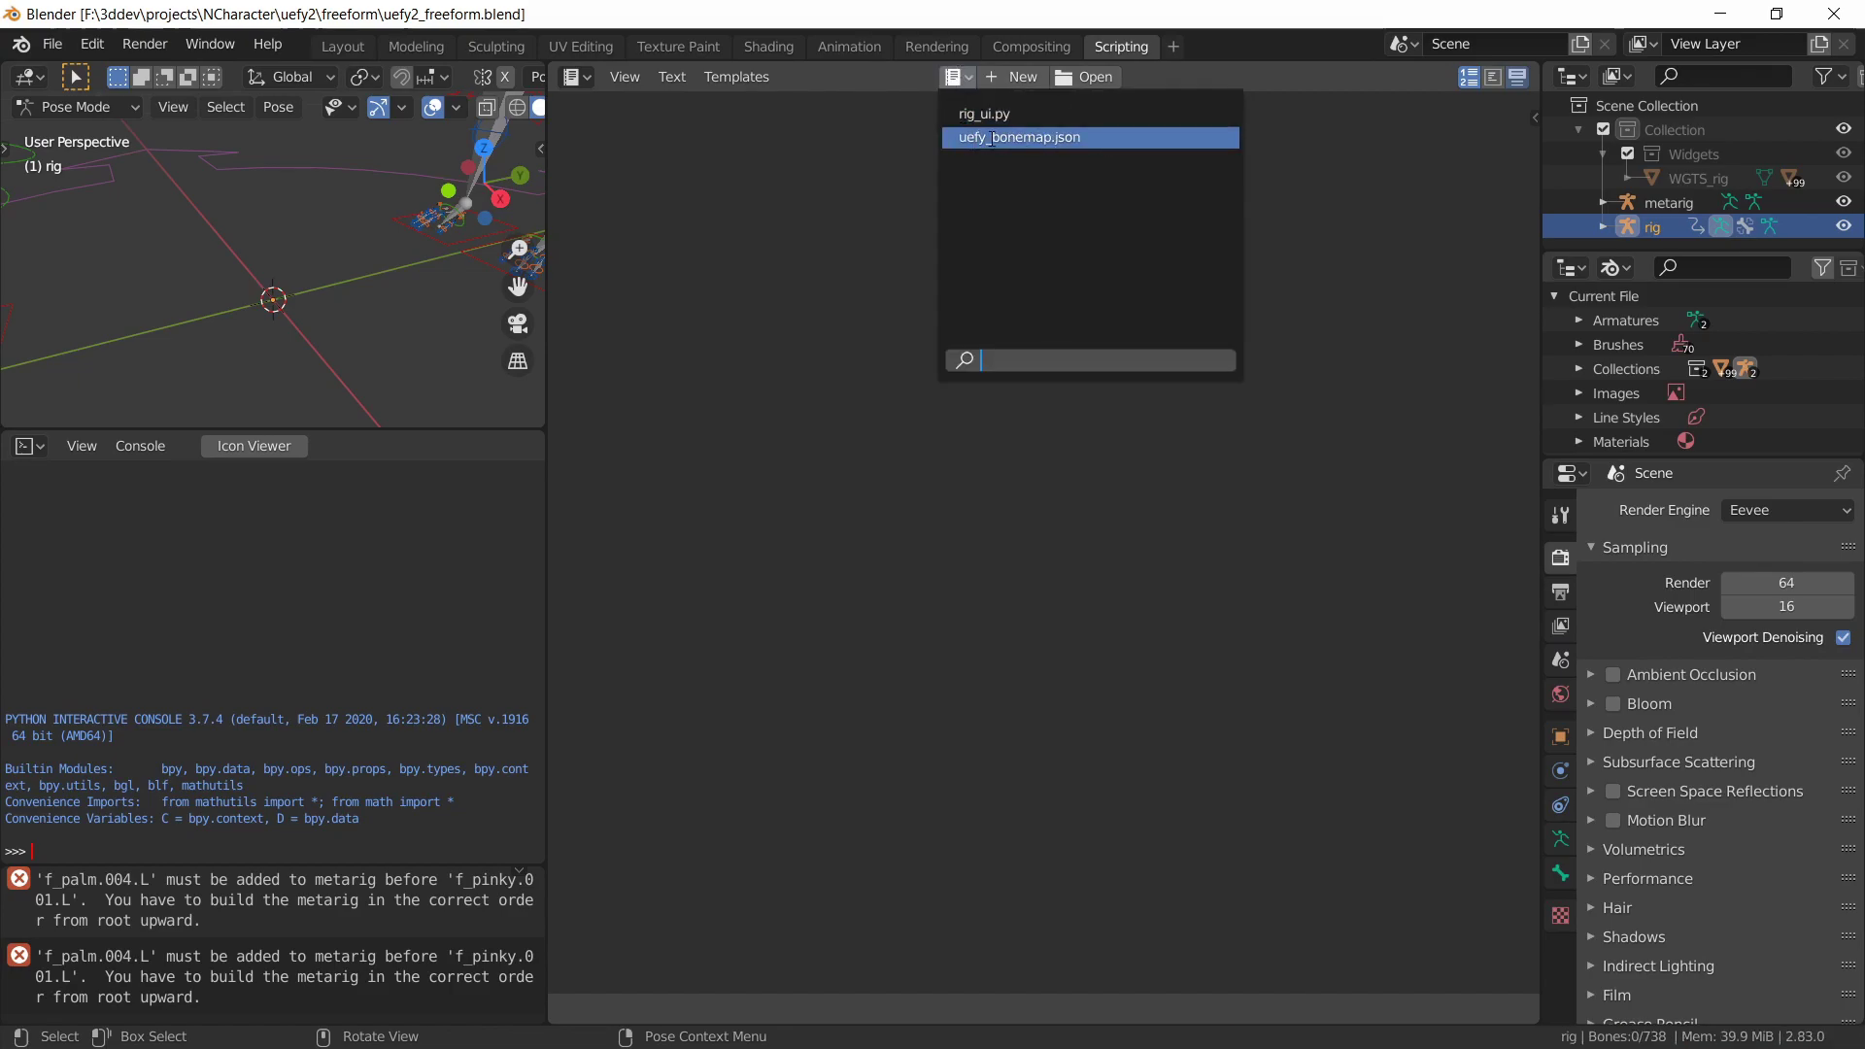
pyautogui.click(1096, 148)
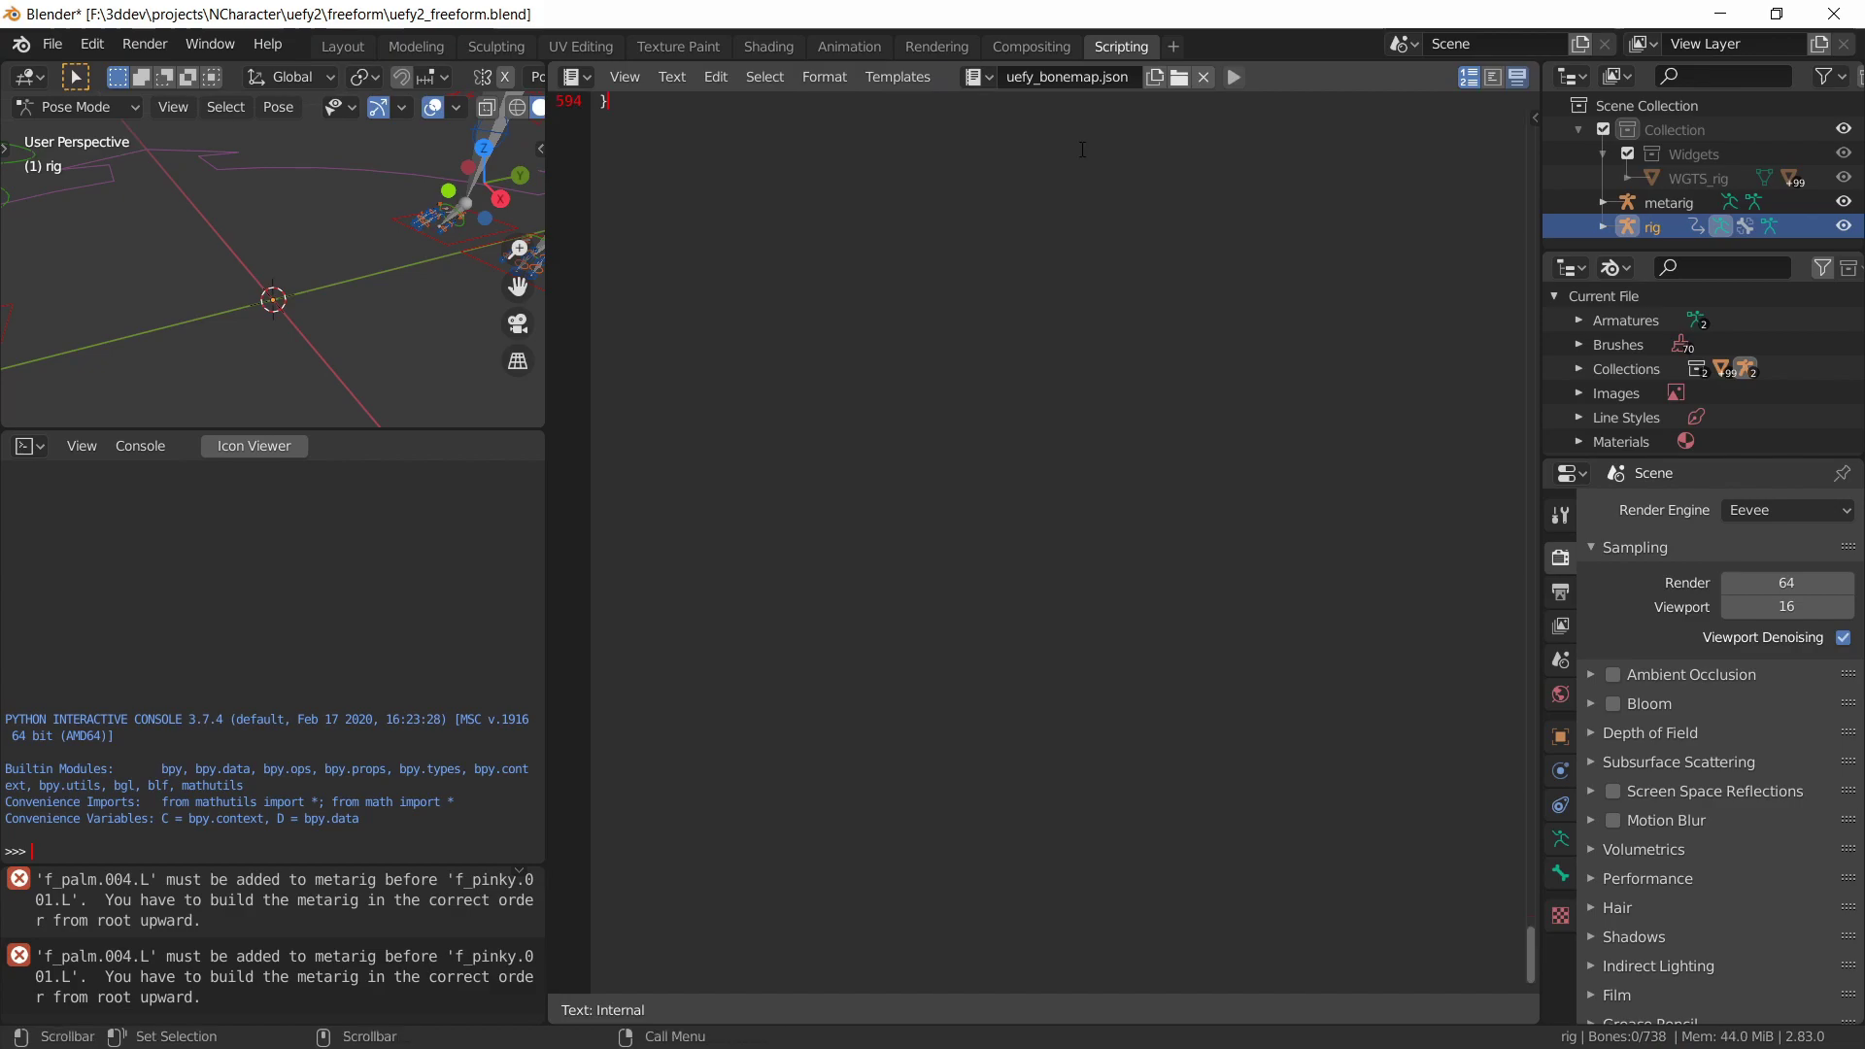
pyautogui.moveTo(1534, 959); pyautogui.dragTo(1511, 49)
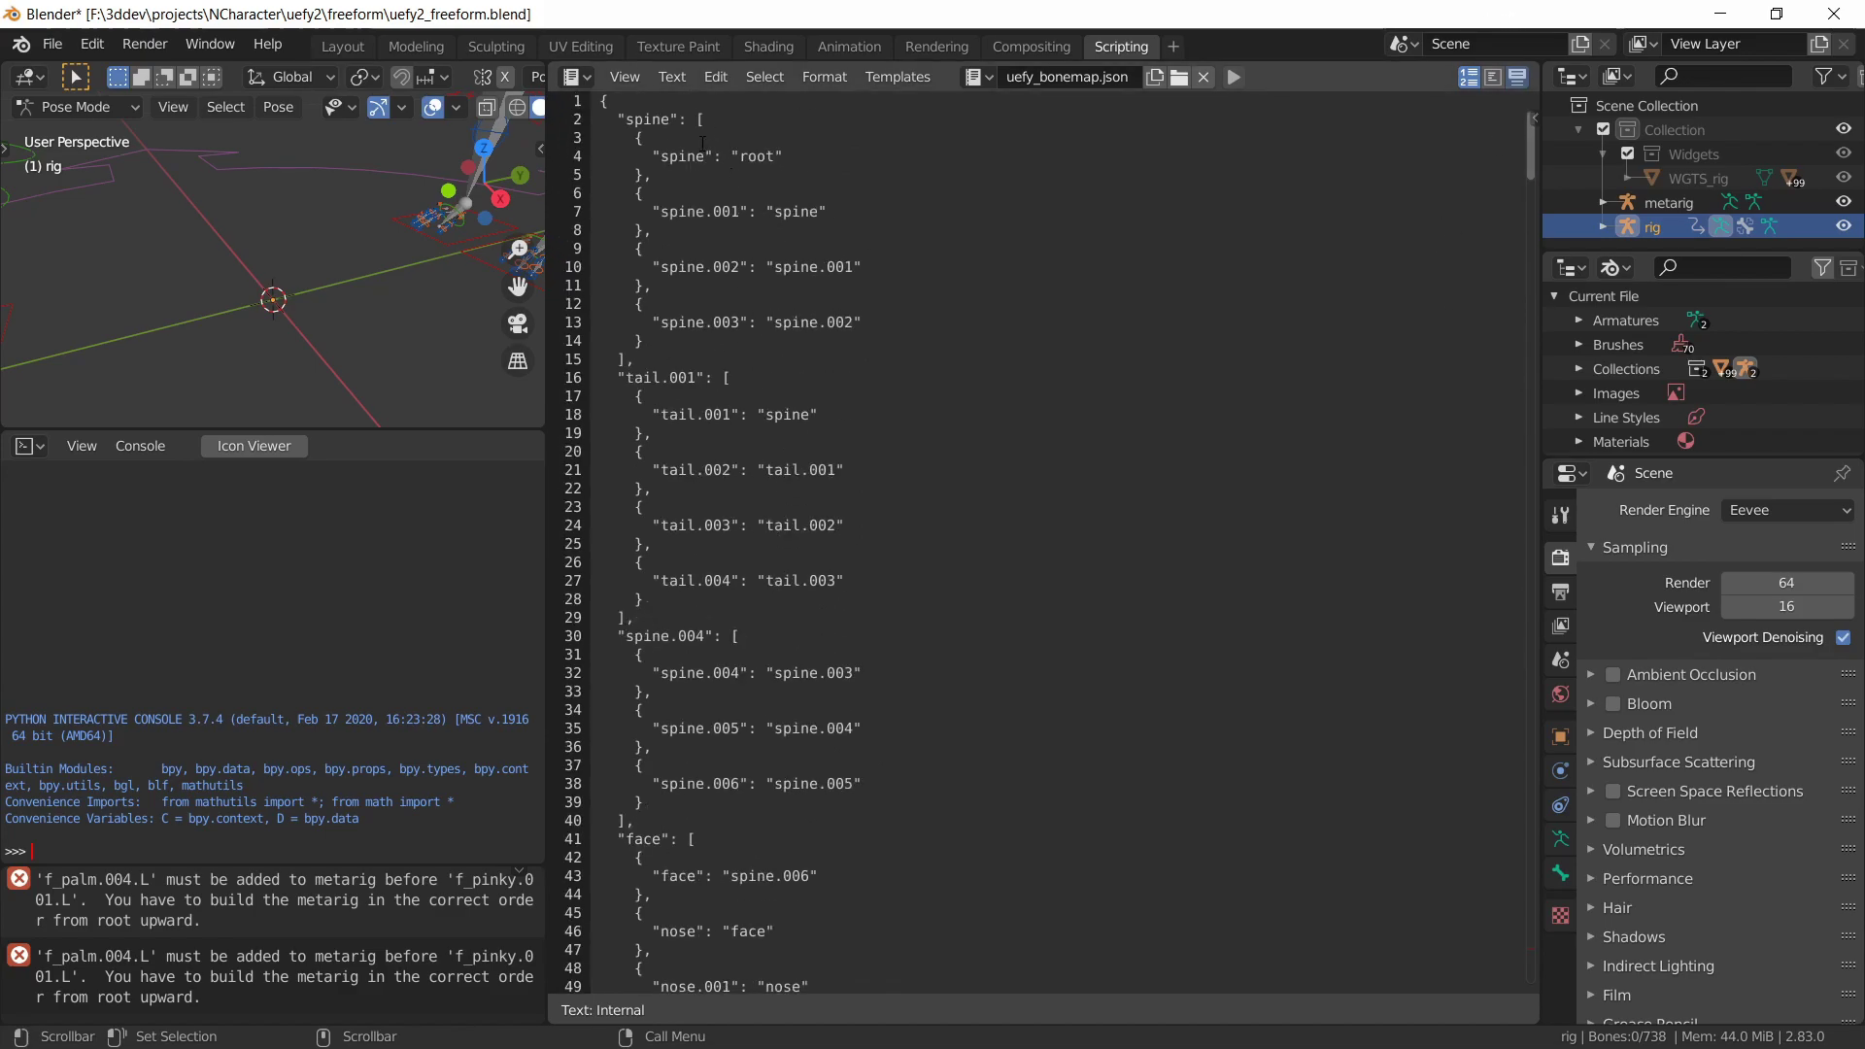
# Examine how the spine chain's bones and their parents are listed in the bone map's first block
pyautogui.moveTo(659, 154); pyautogui.dragTo(709, 153)
pyautogui.click(640, 765)
pyautogui.moveTo(618, 118); pyautogui.dragTo(689, 118)
pyautogui.hotkey('ctrl', 'Home')
pyautogui.moveTo(619, 358); pyautogui.dragTo(632, 360)
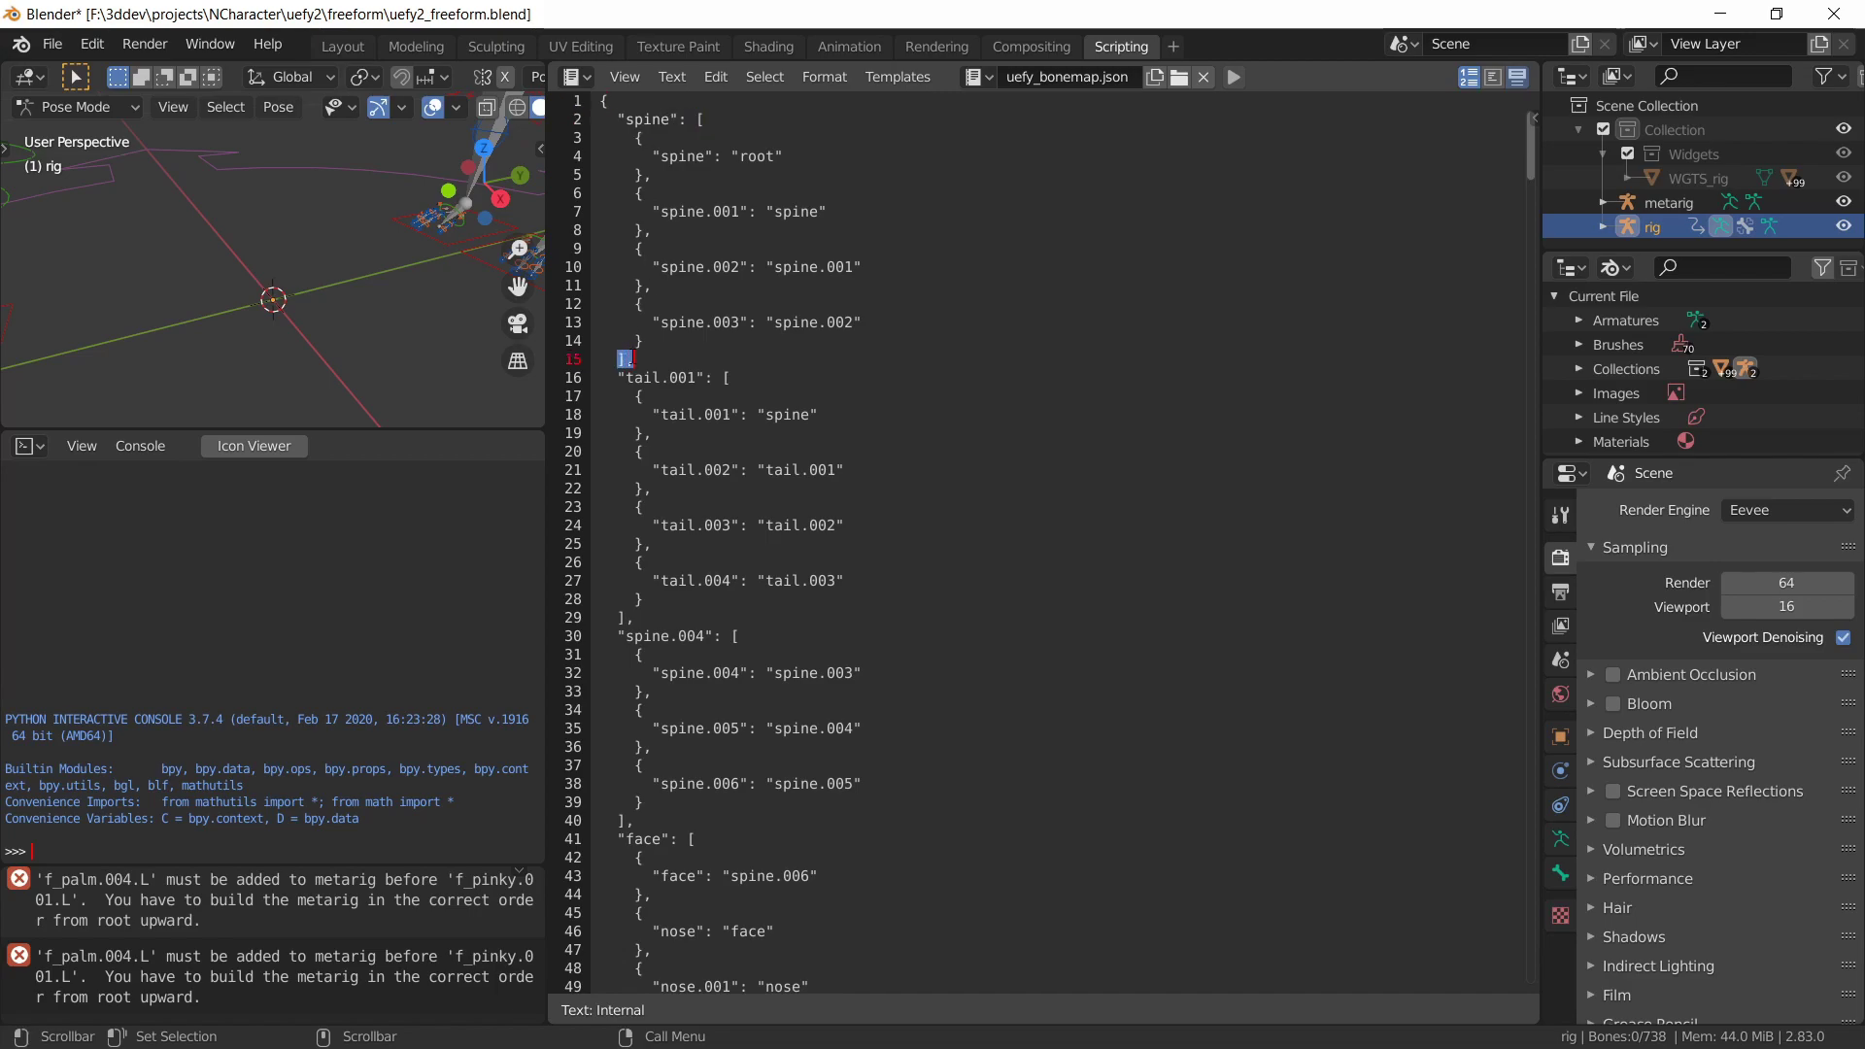
pyautogui.click(725, 378)
pyautogui.doubleClick(678, 155)
pyautogui.doubleClick(666, 211)
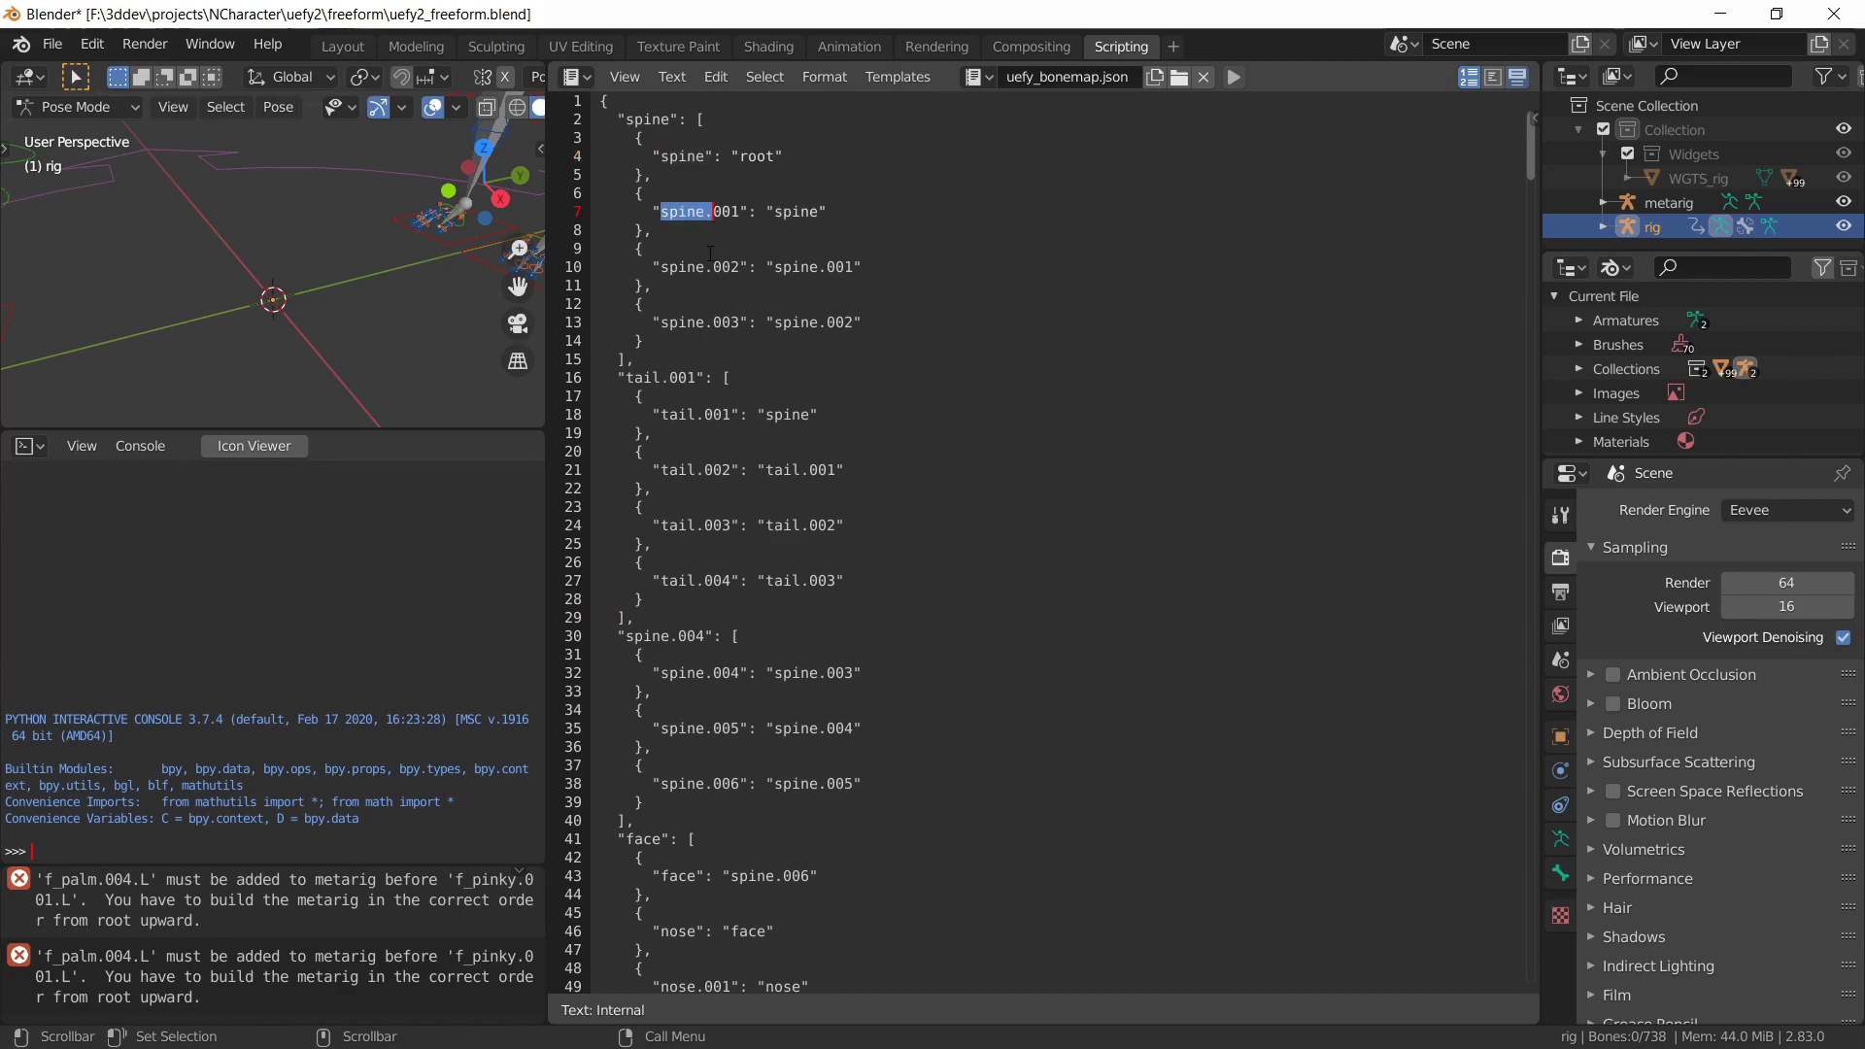
pyautogui.click(677, 266)
# Cut the whole "f_palm.001.L" block out of the bone map and remove the blank line left behind
pyautogui.scroll(-20, 684, 537)
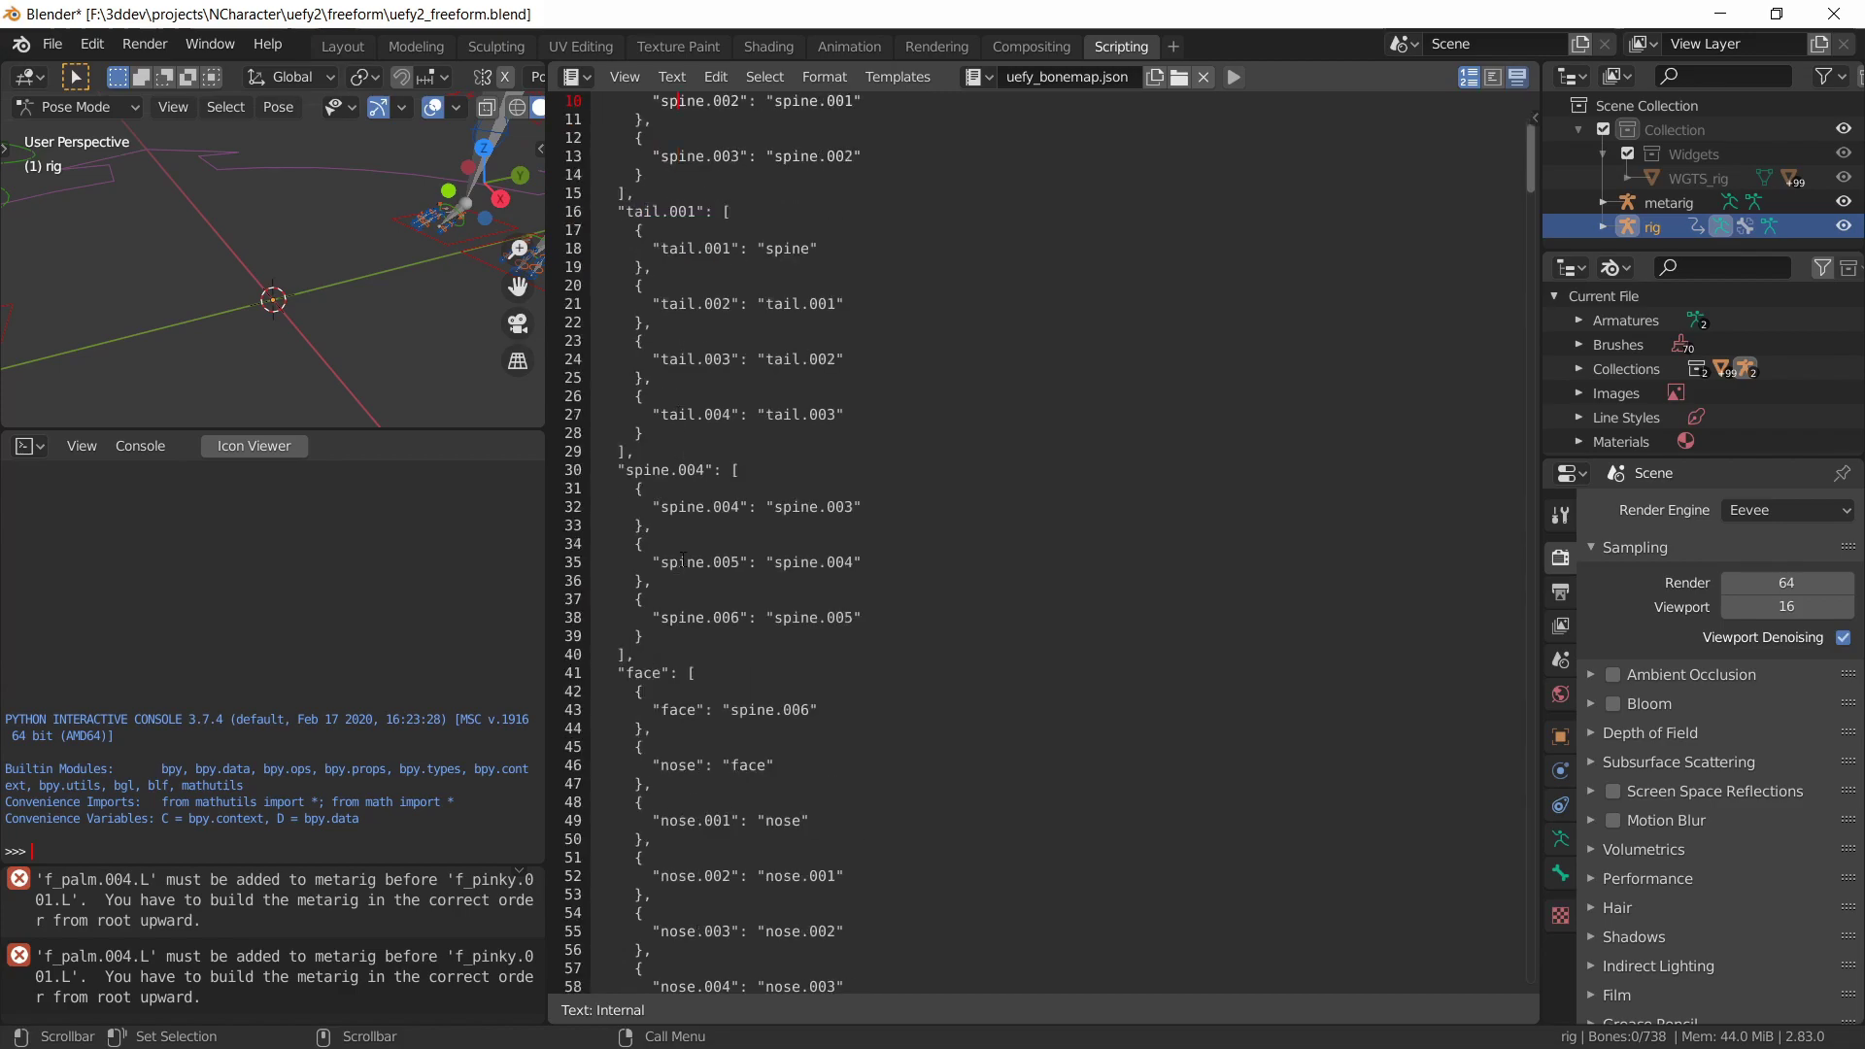
pyautogui.scroll(-20, 691, 564)
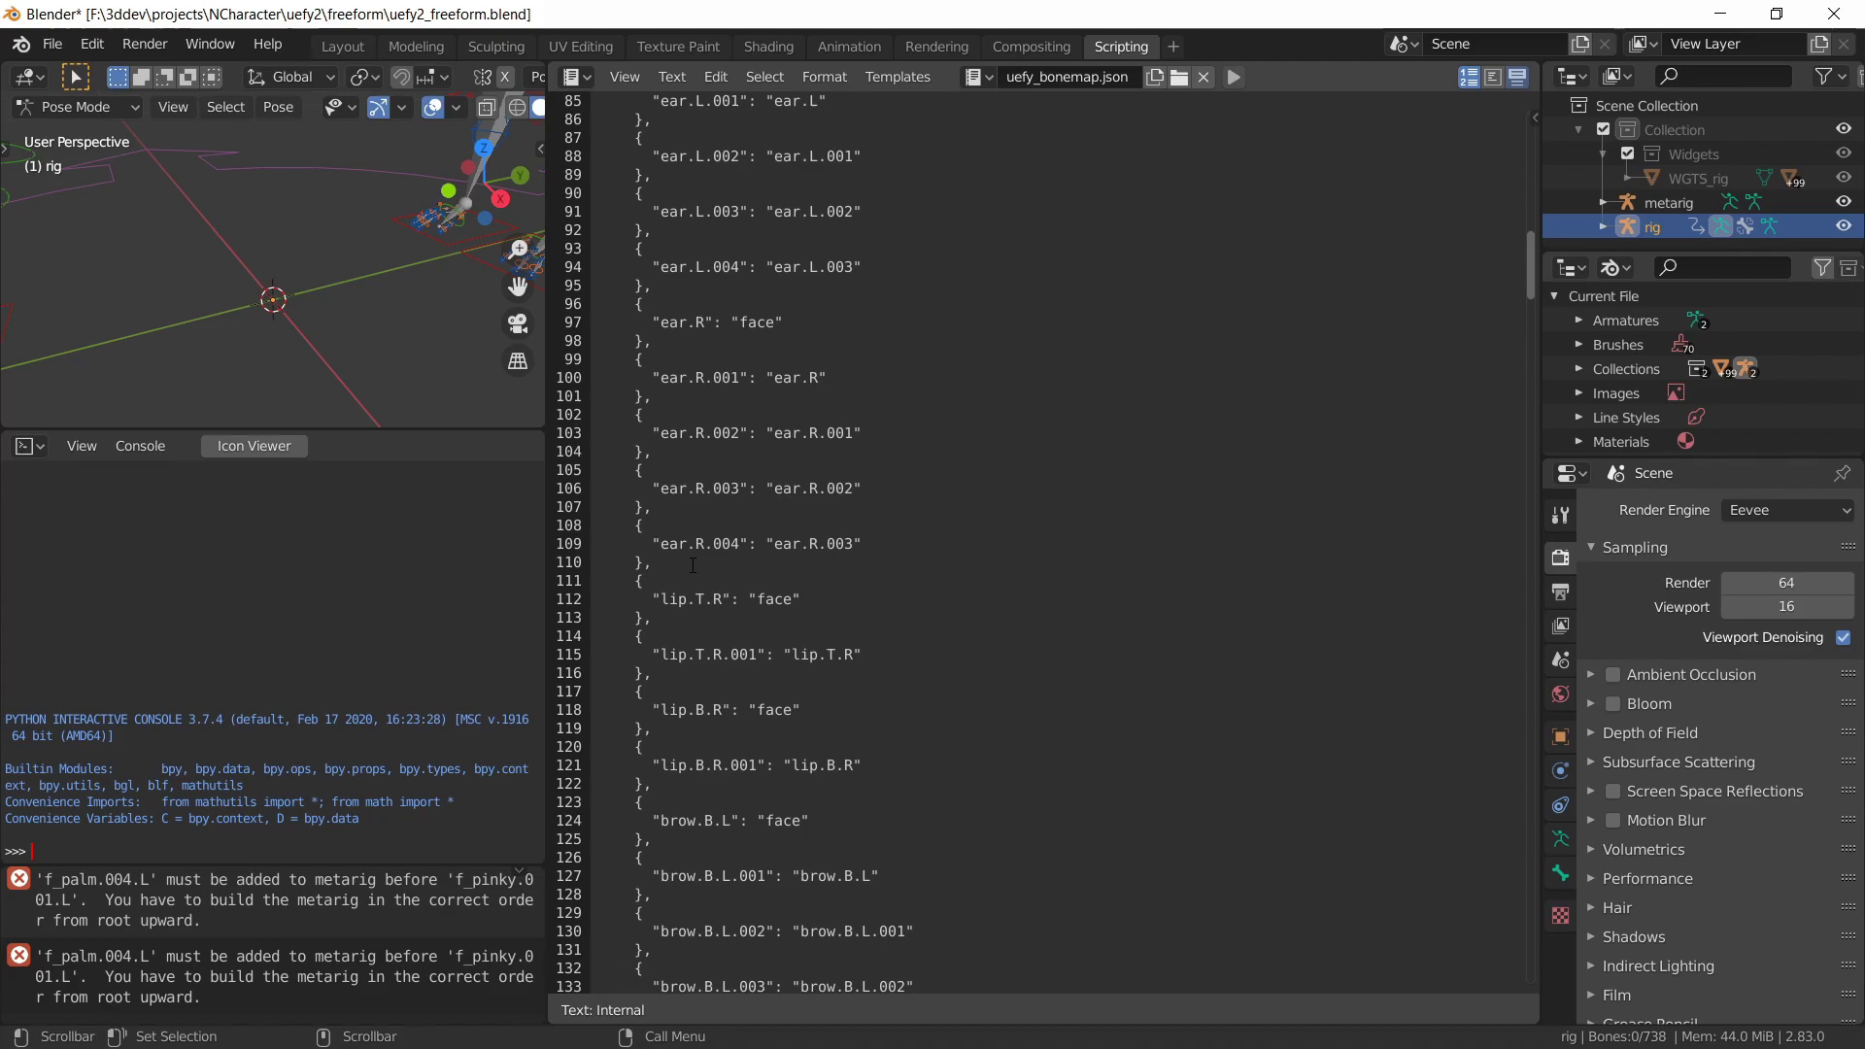
pyautogui.scroll(-20, 690, 567)
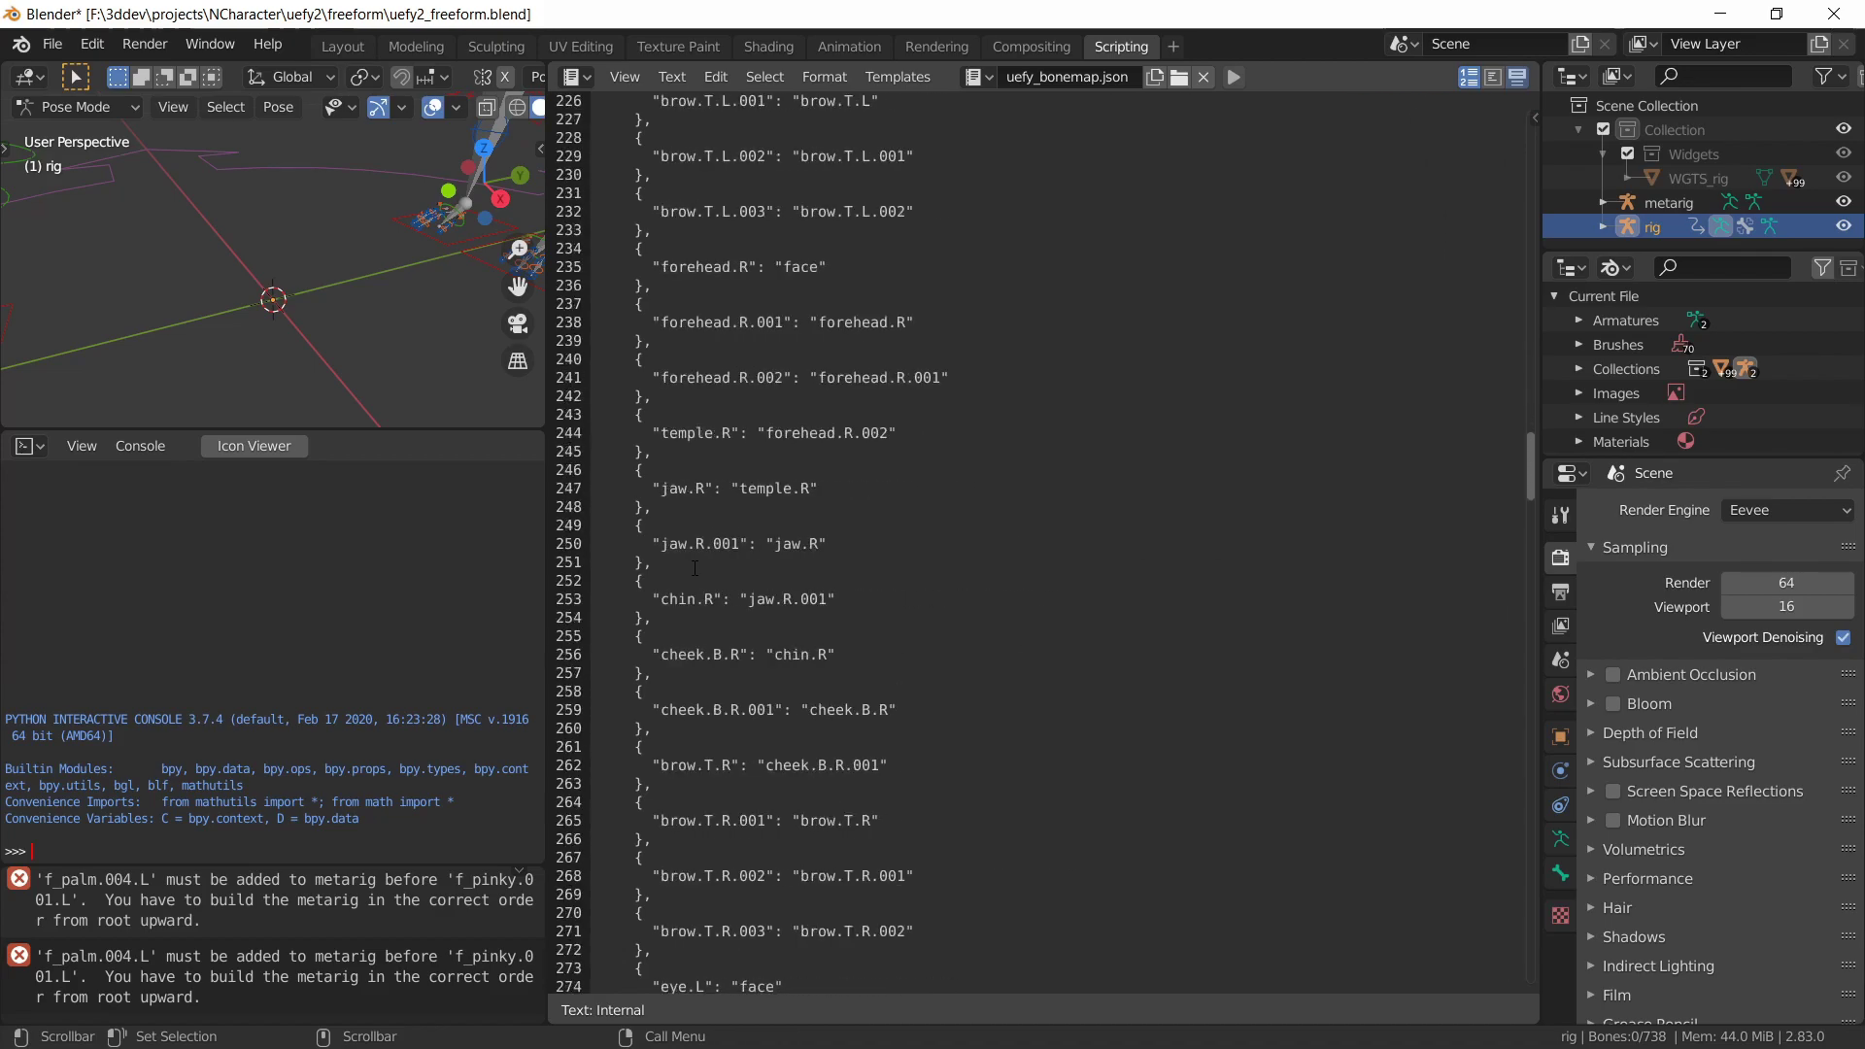
pyautogui.scroll(-9, 695, 570)
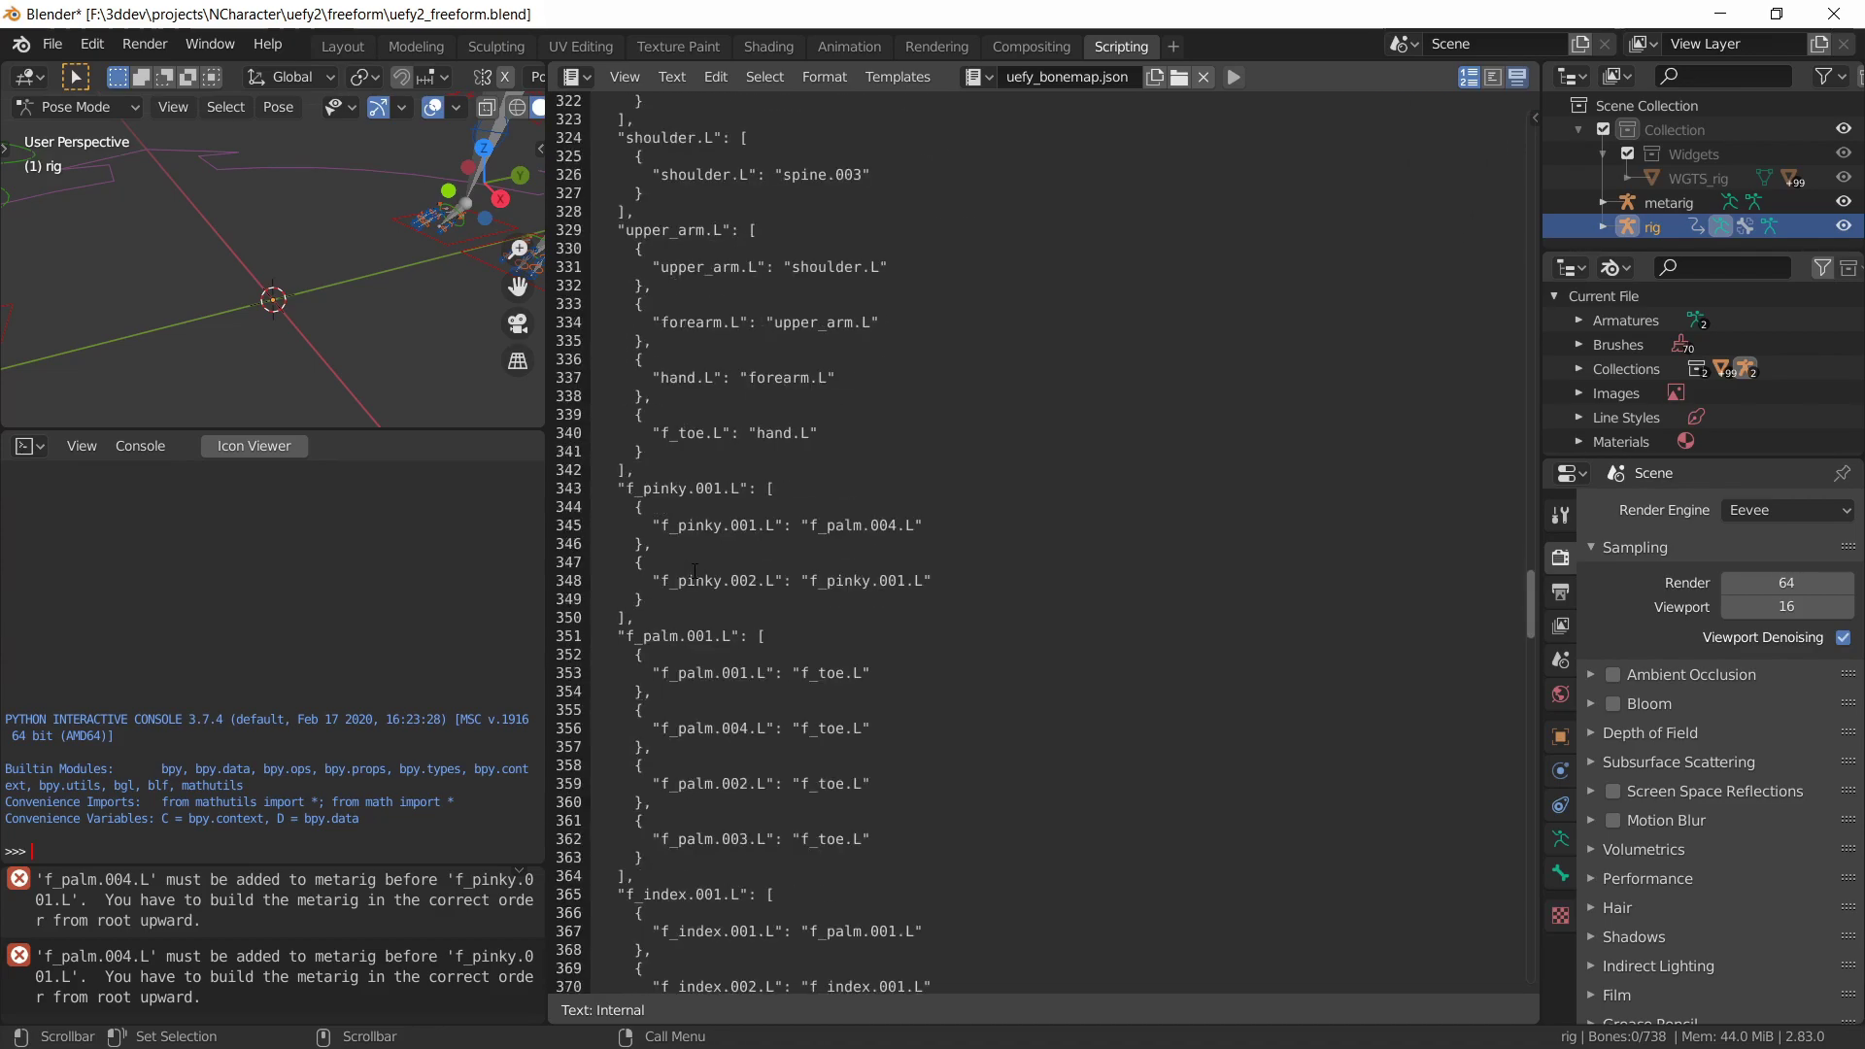
pyautogui.scroll(4, 711, 535)
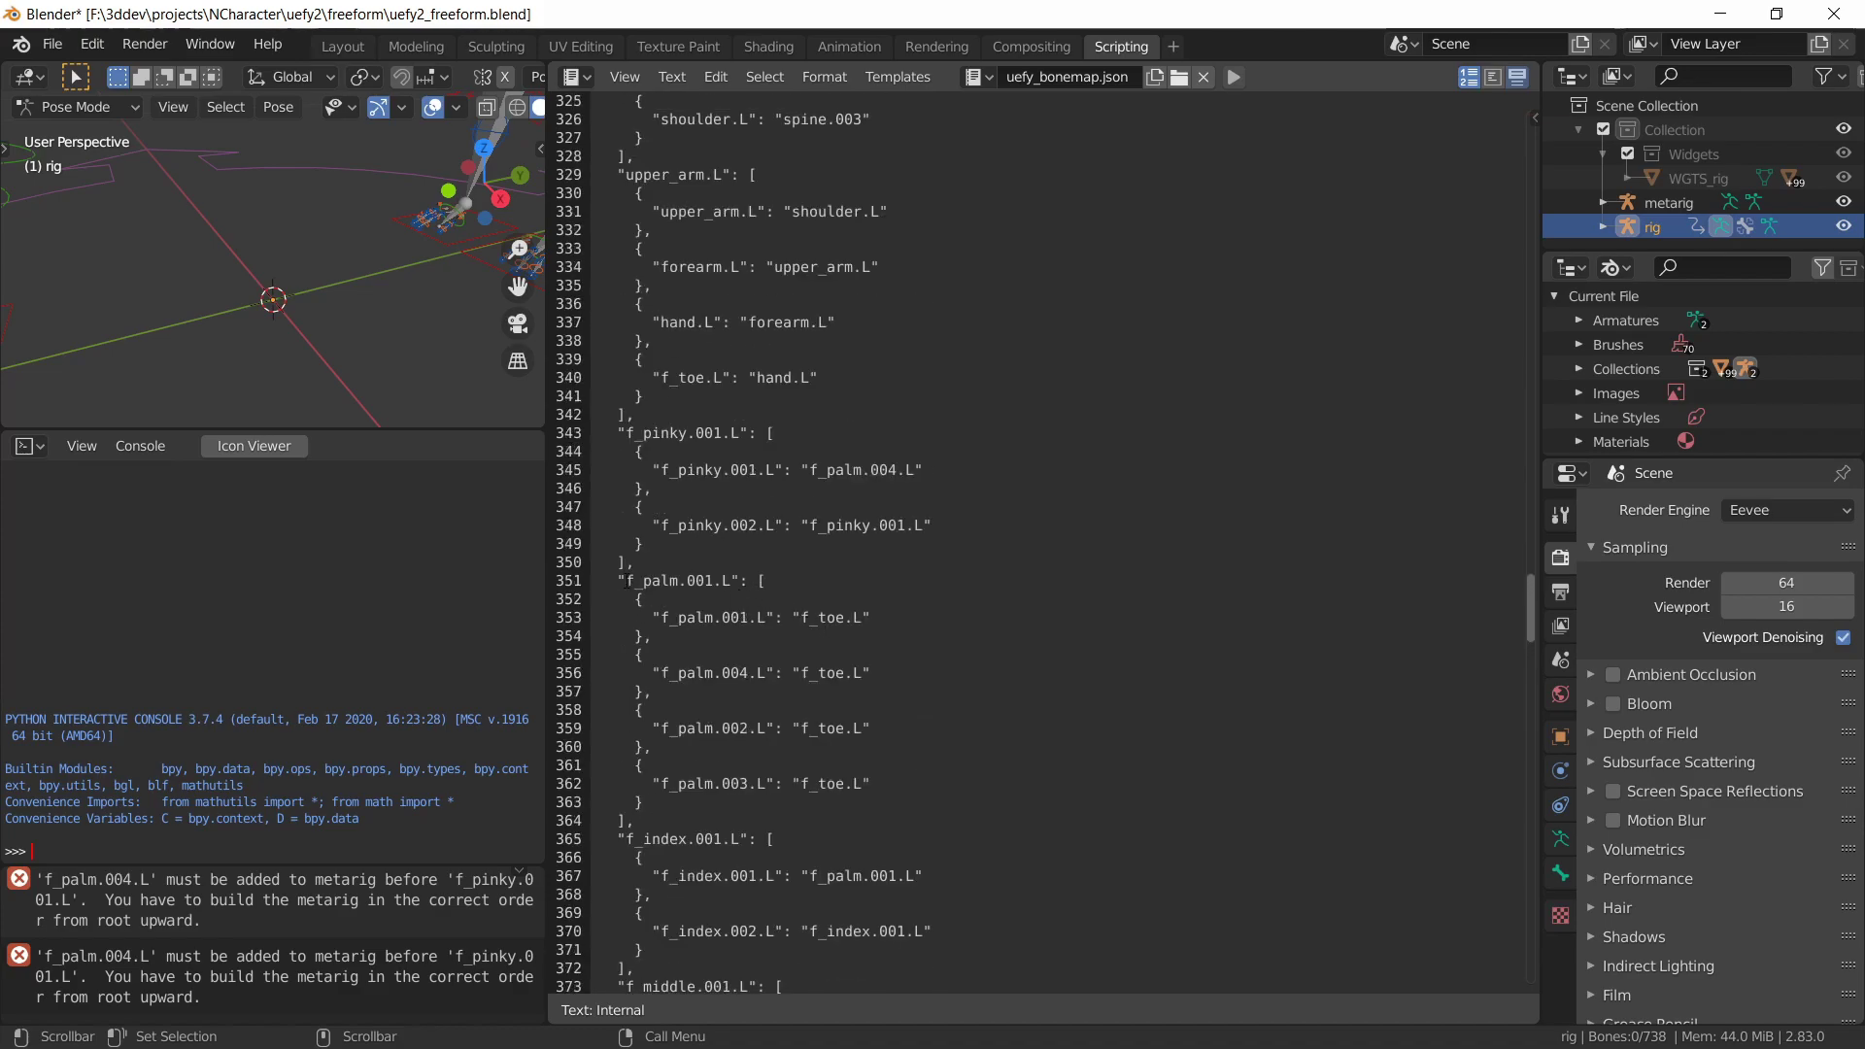
pyautogui.moveTo(626, 579); pyautogui.dragTo(768, 618)
pyautogui.click(714, 637)
pyautogui.moveTo(636, 821); pyautogui.dragTo(536, 587)
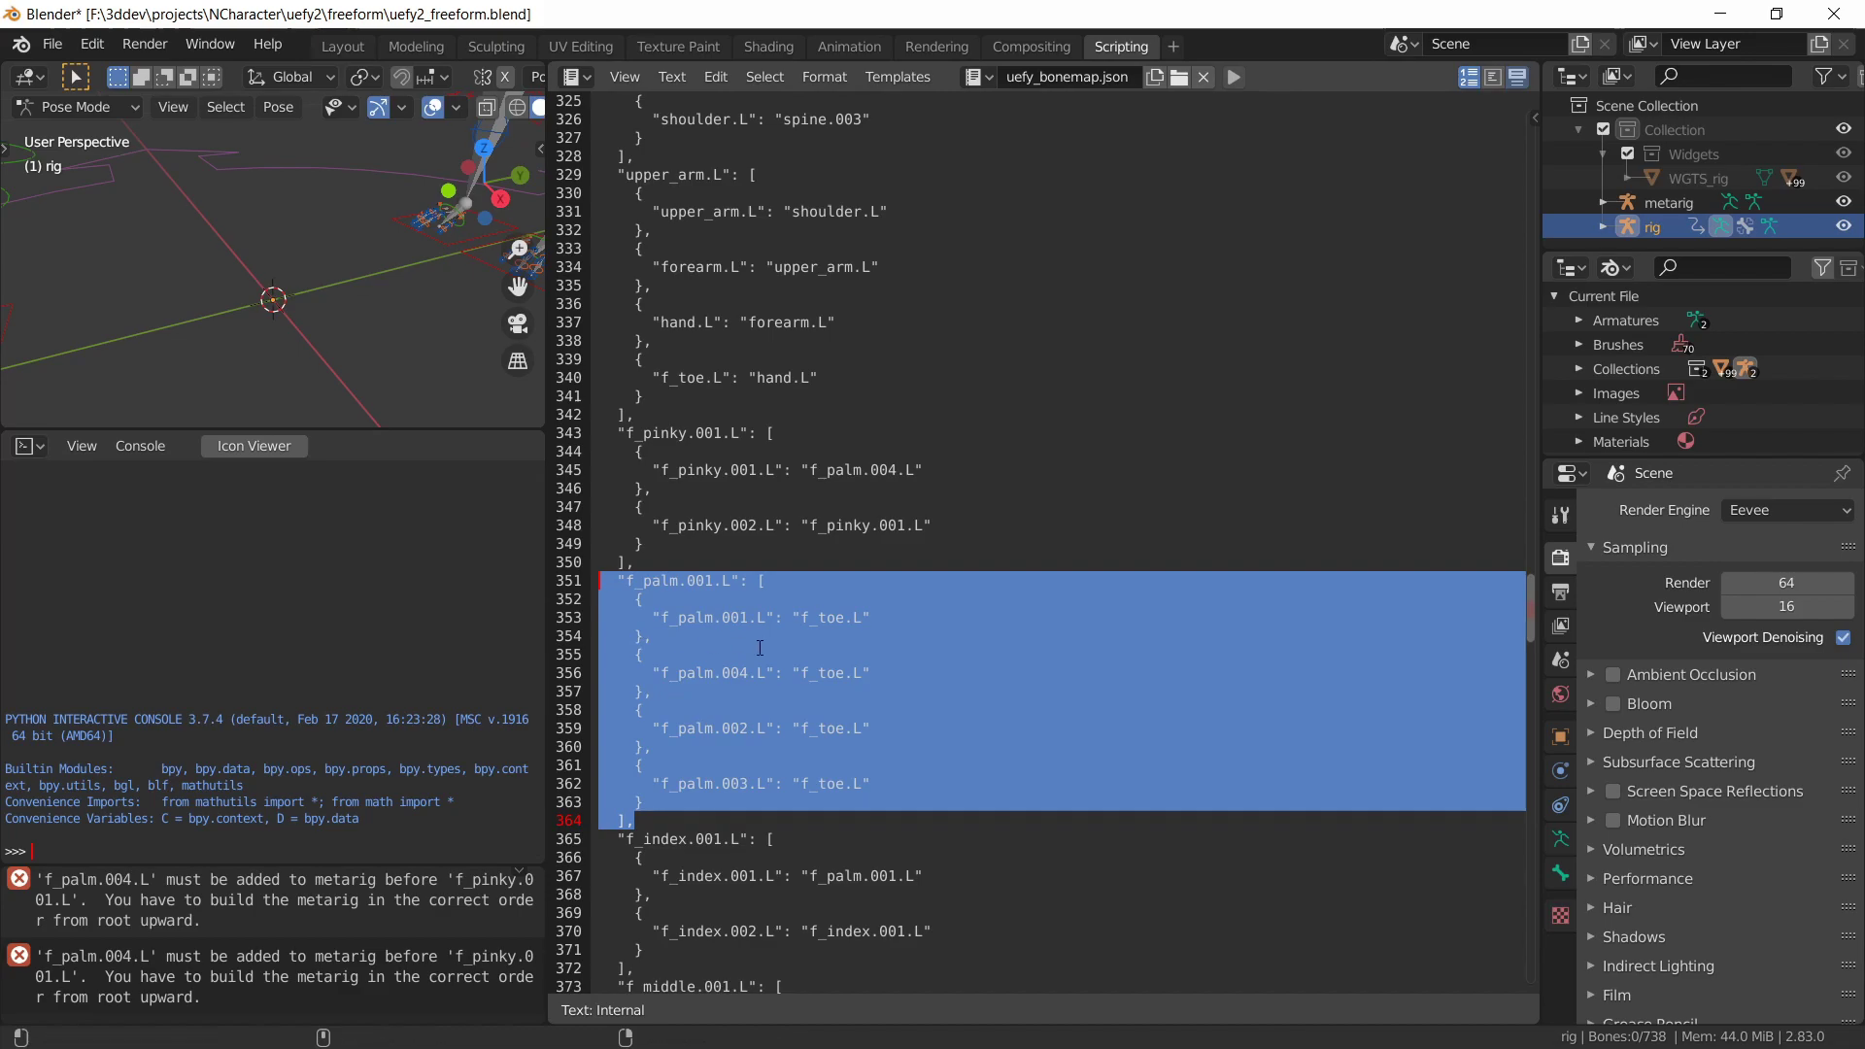
pyautogui.press('Delete')
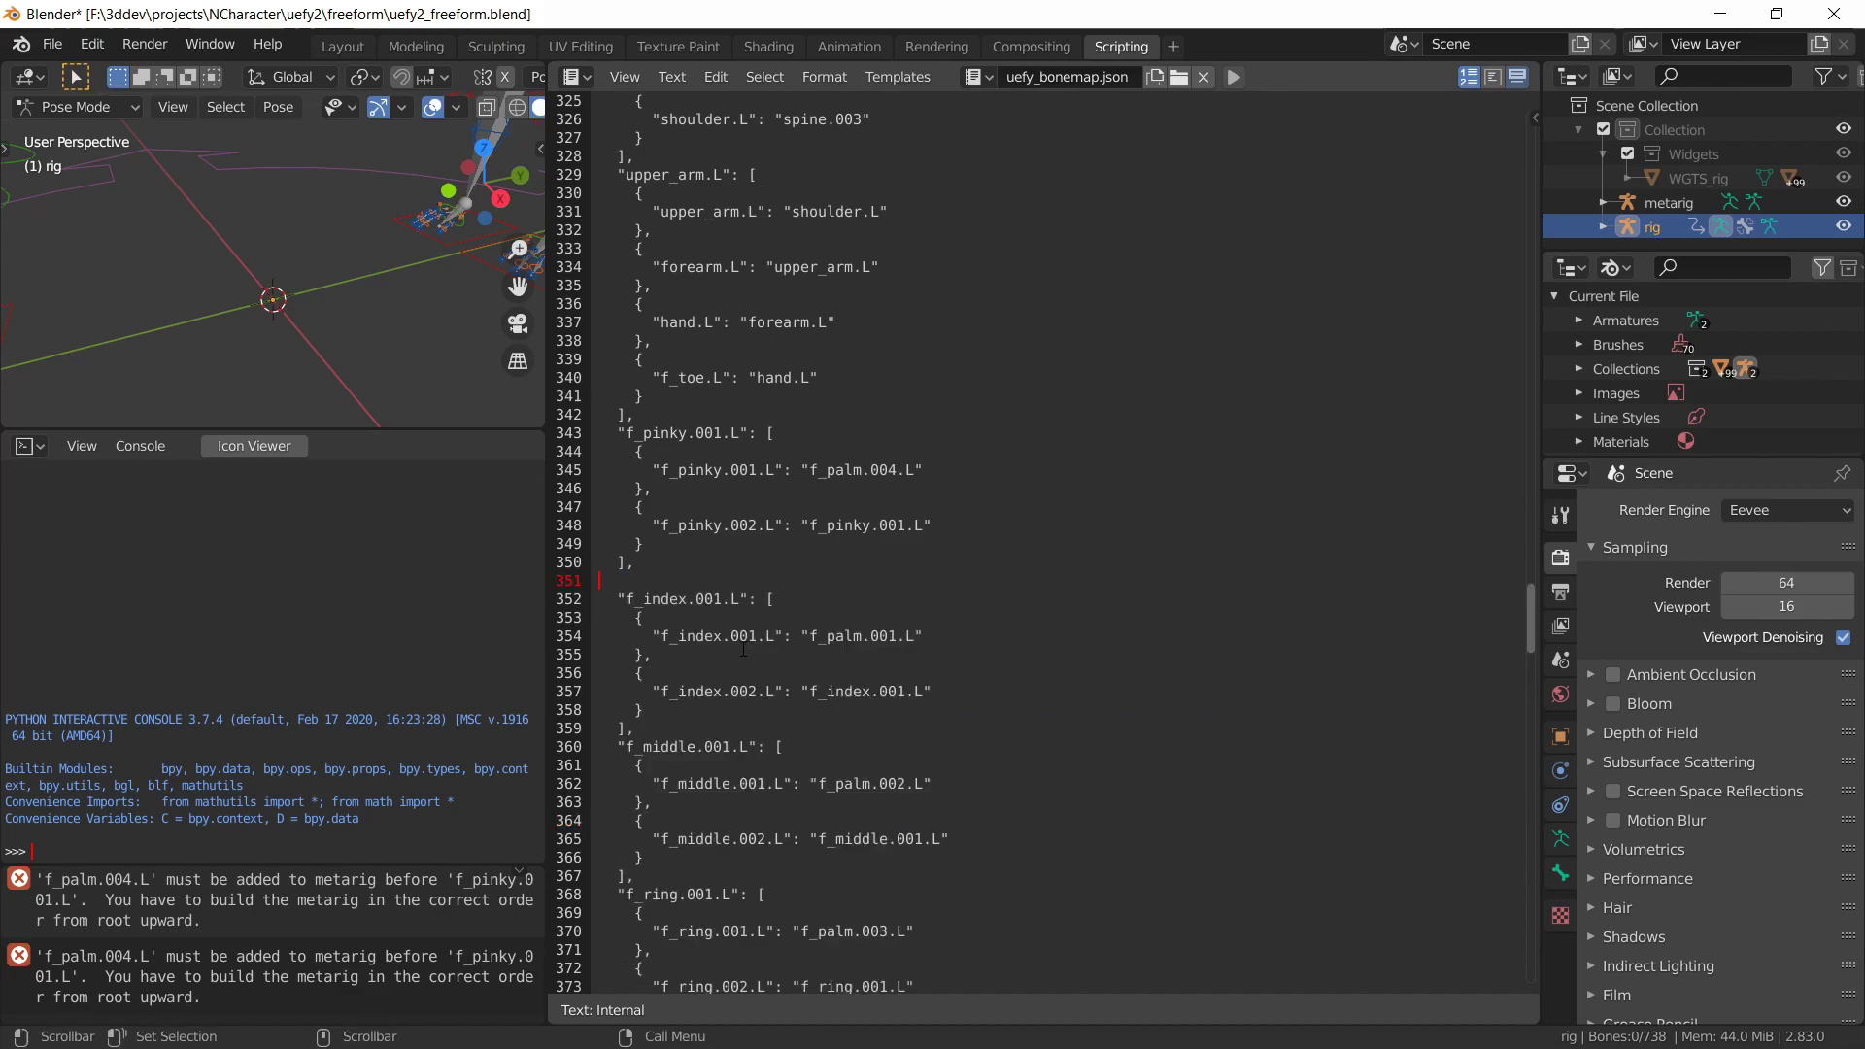
pyautogui.press('BackSpace')
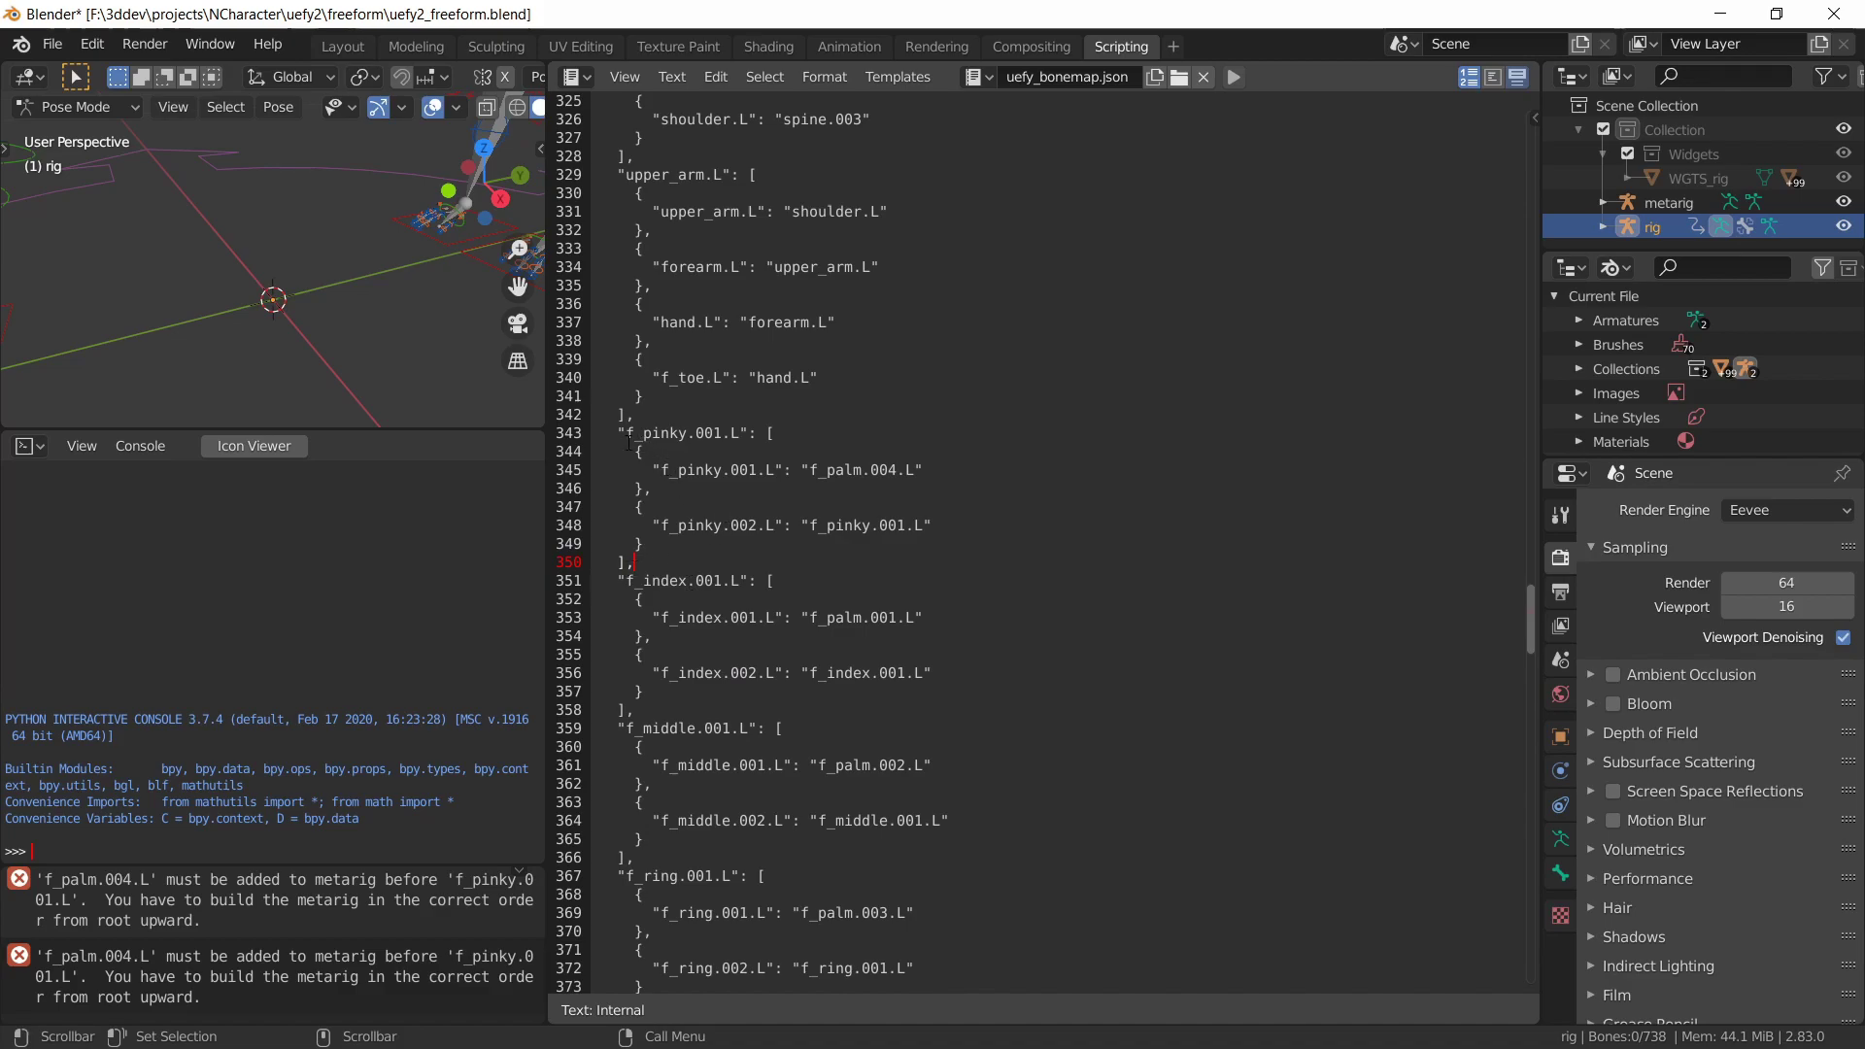
# Paste the "f_palm.001.L" block directly before the "f_pinky.001.L" block, on a new unindented line after the "upper_arm.L" block
pyautogui.moveTo(627, 433); pyautogui.dragTo(747, 431)
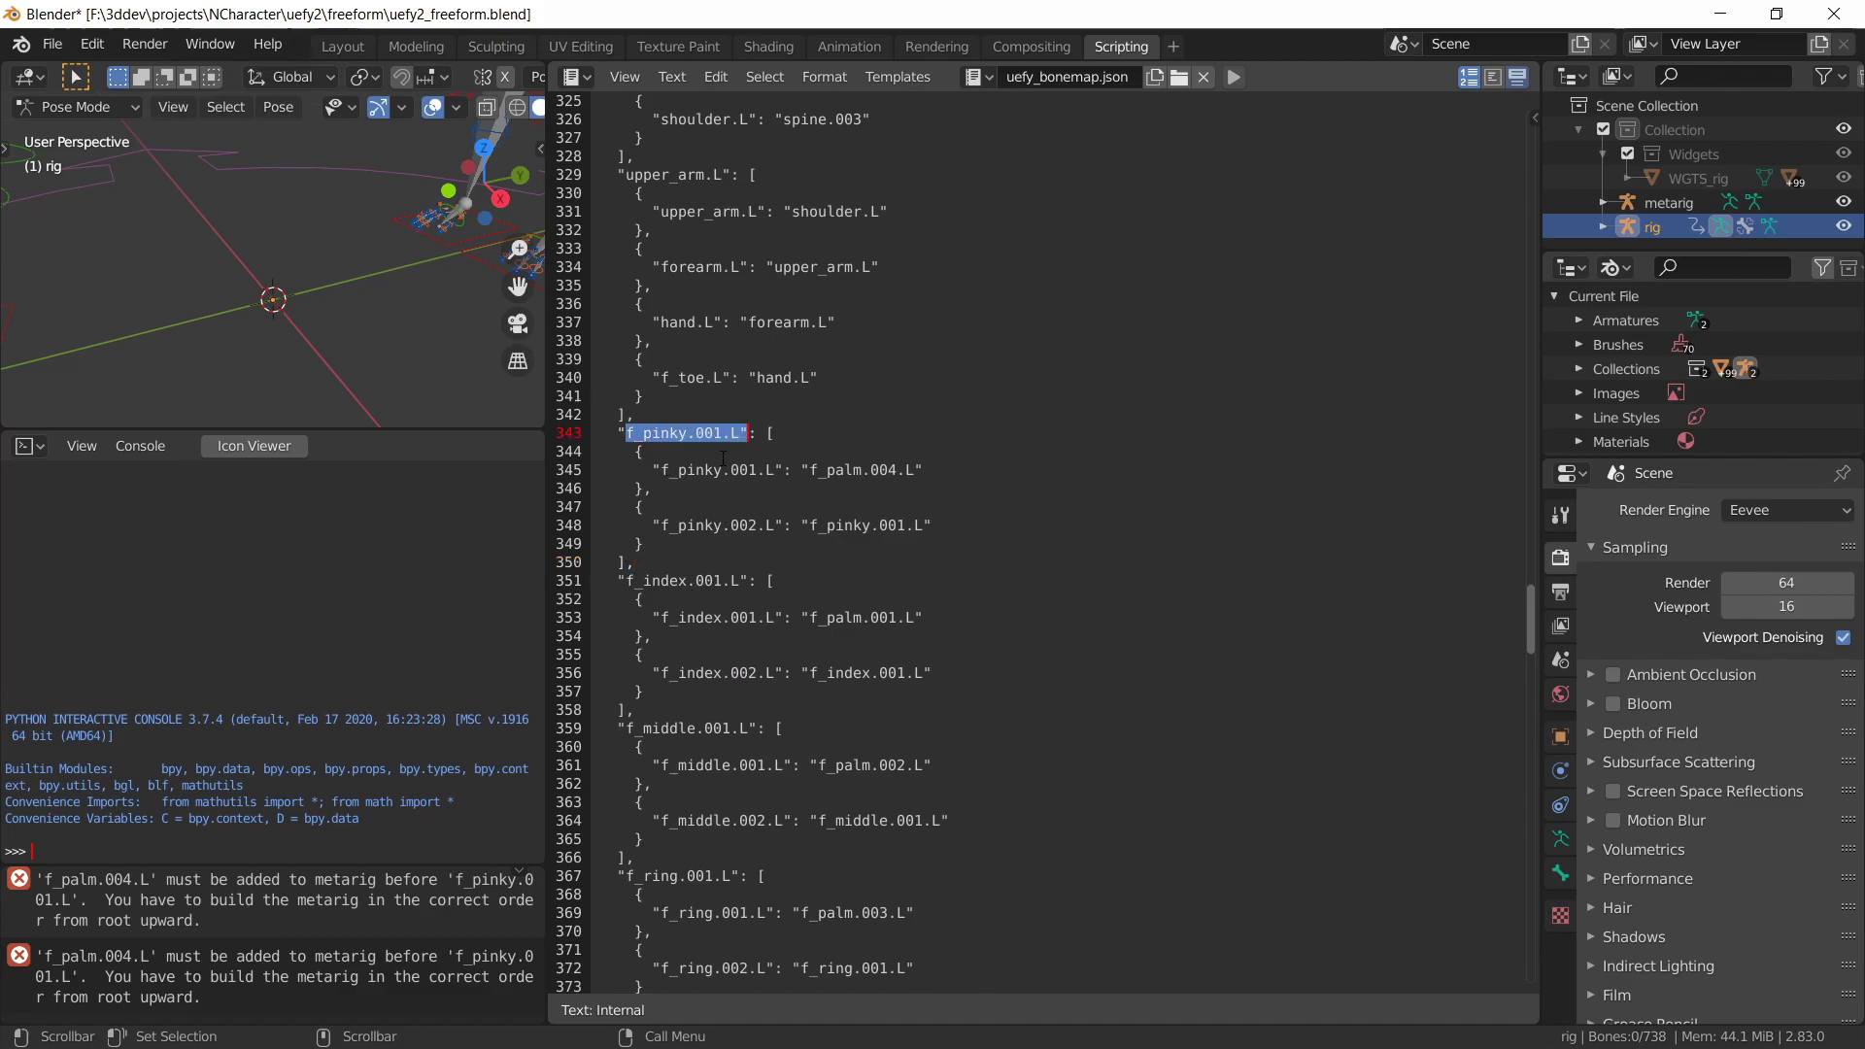
pyautogui.click(668, 416)
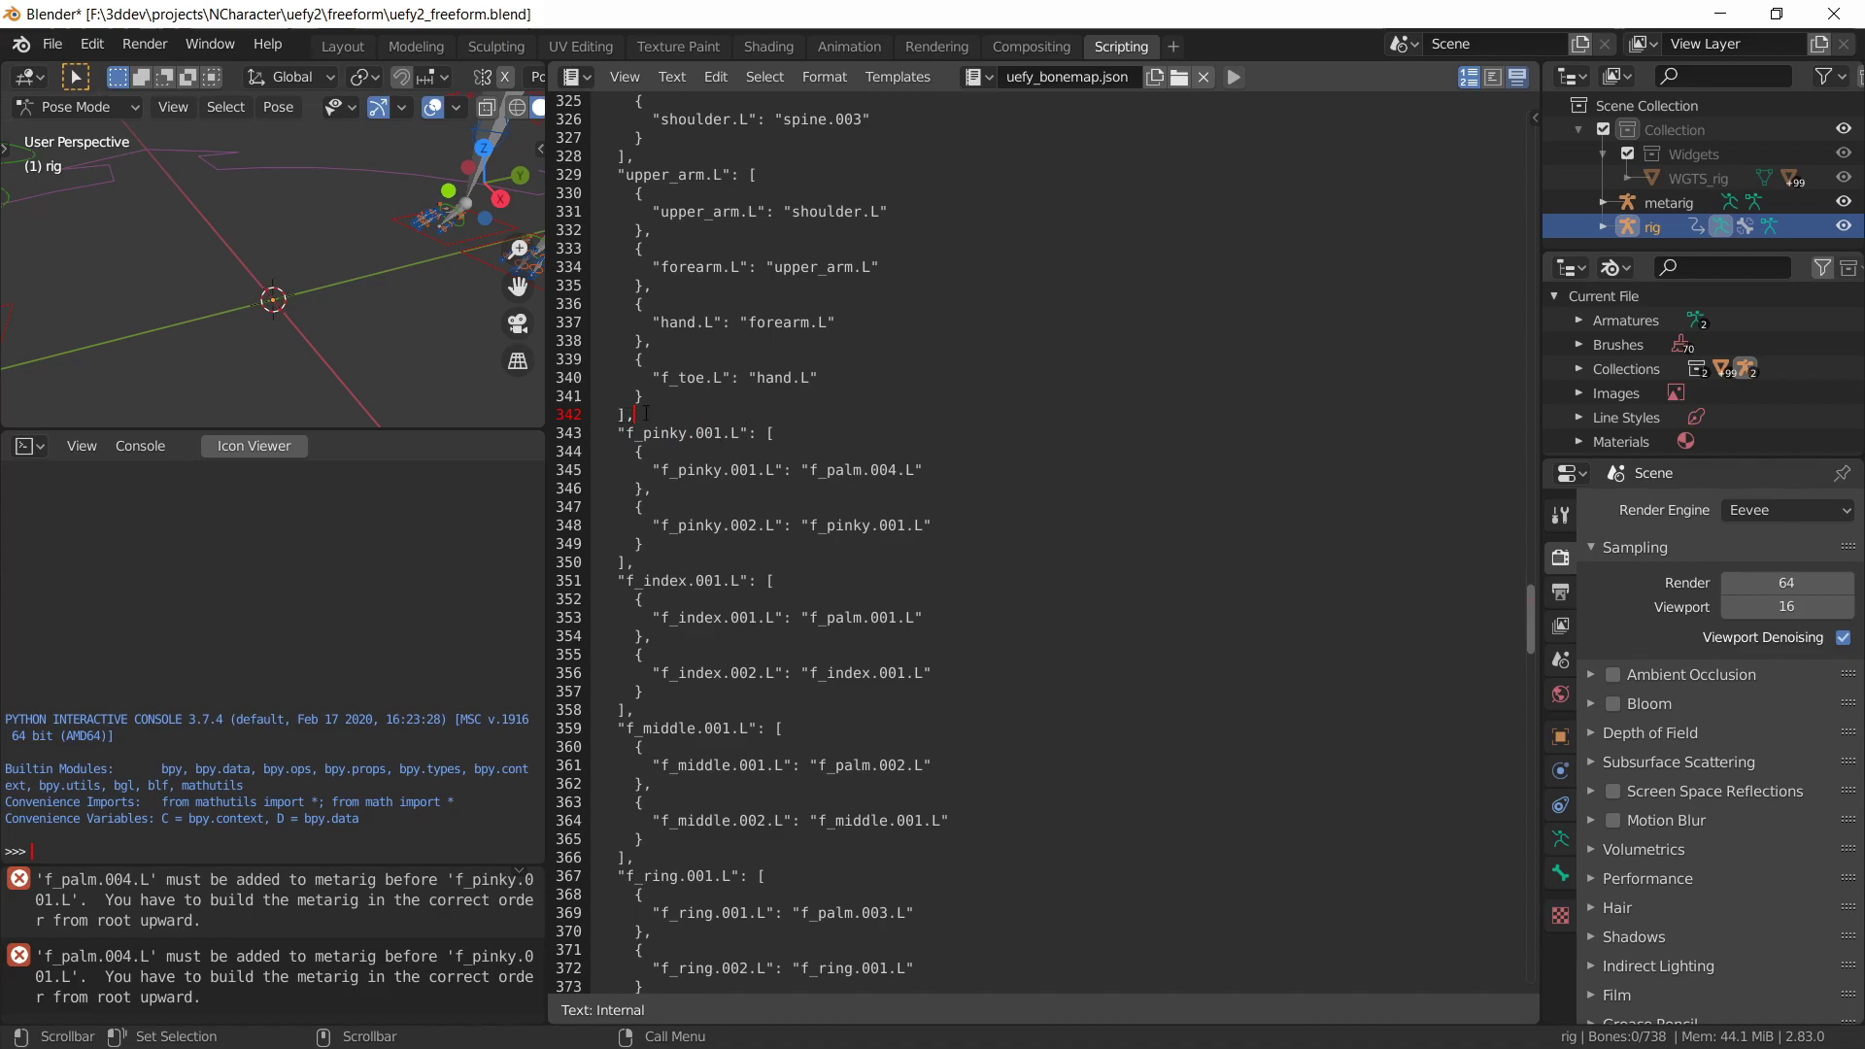
pyautogui.press('Return')
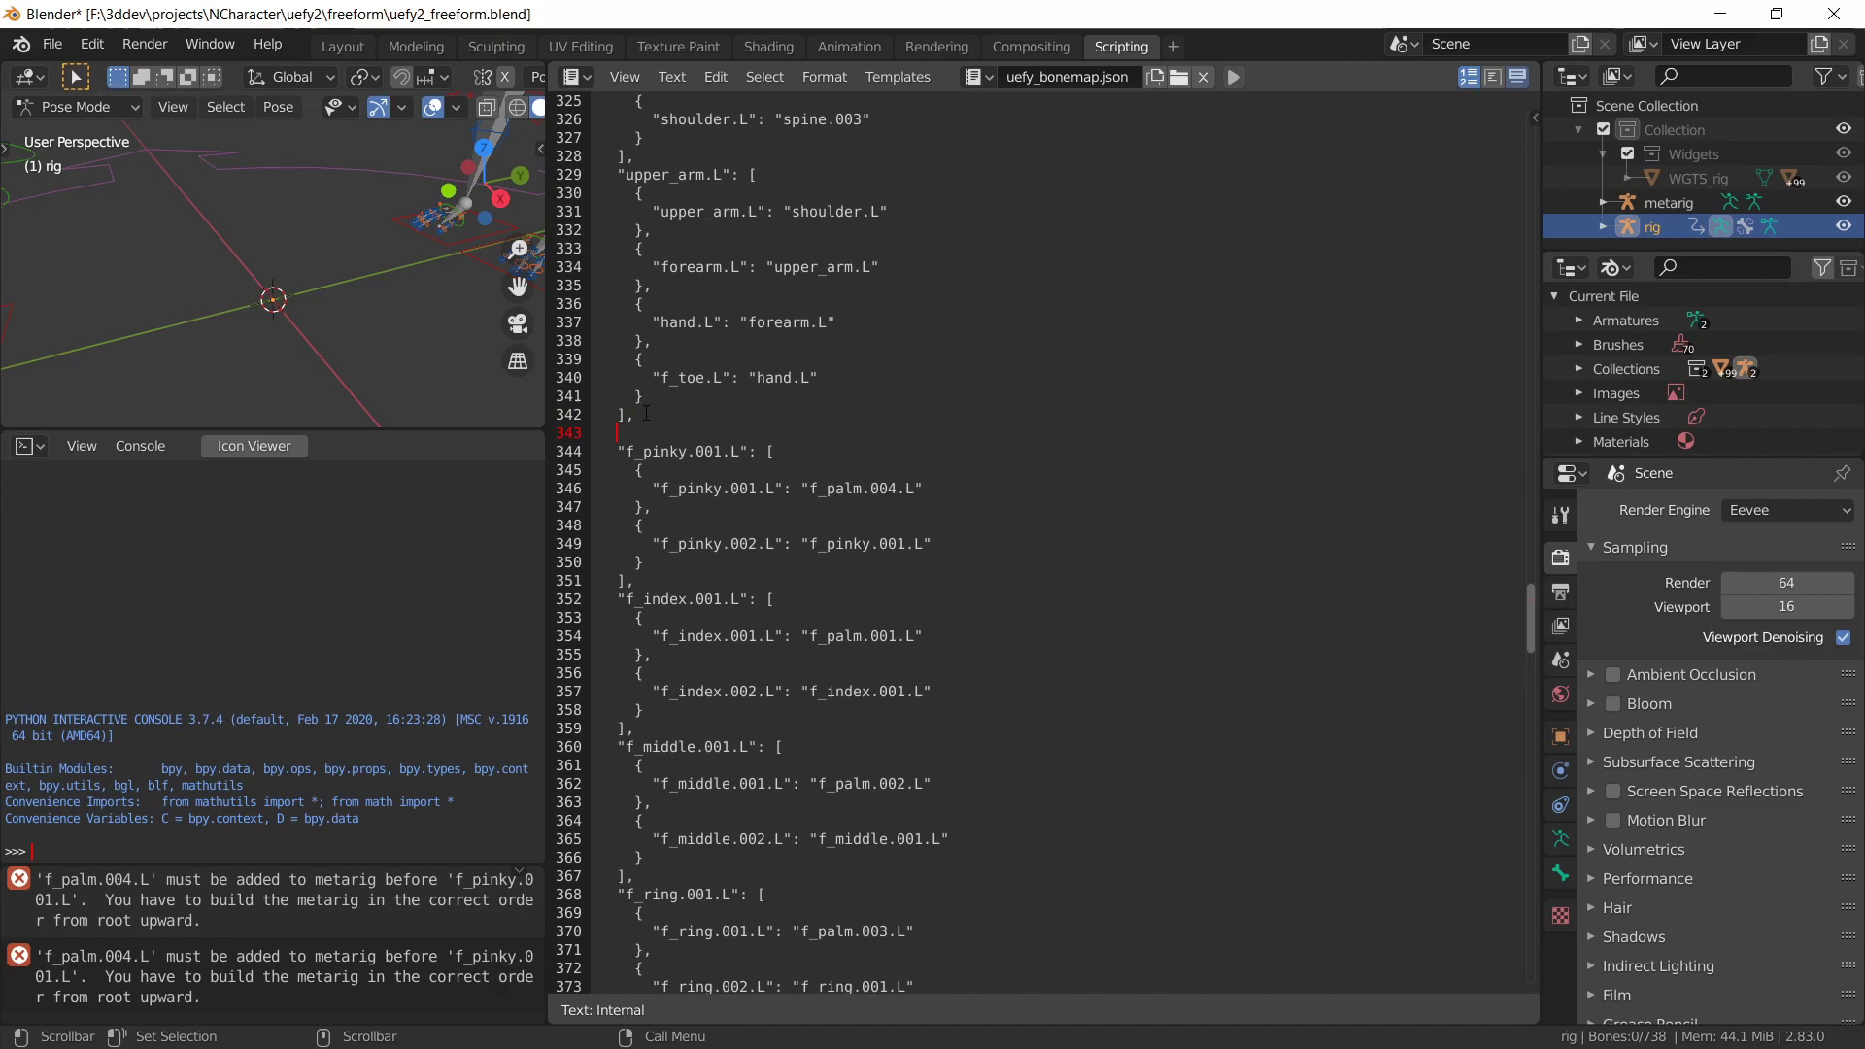
pyautogui.press('BackSpace')
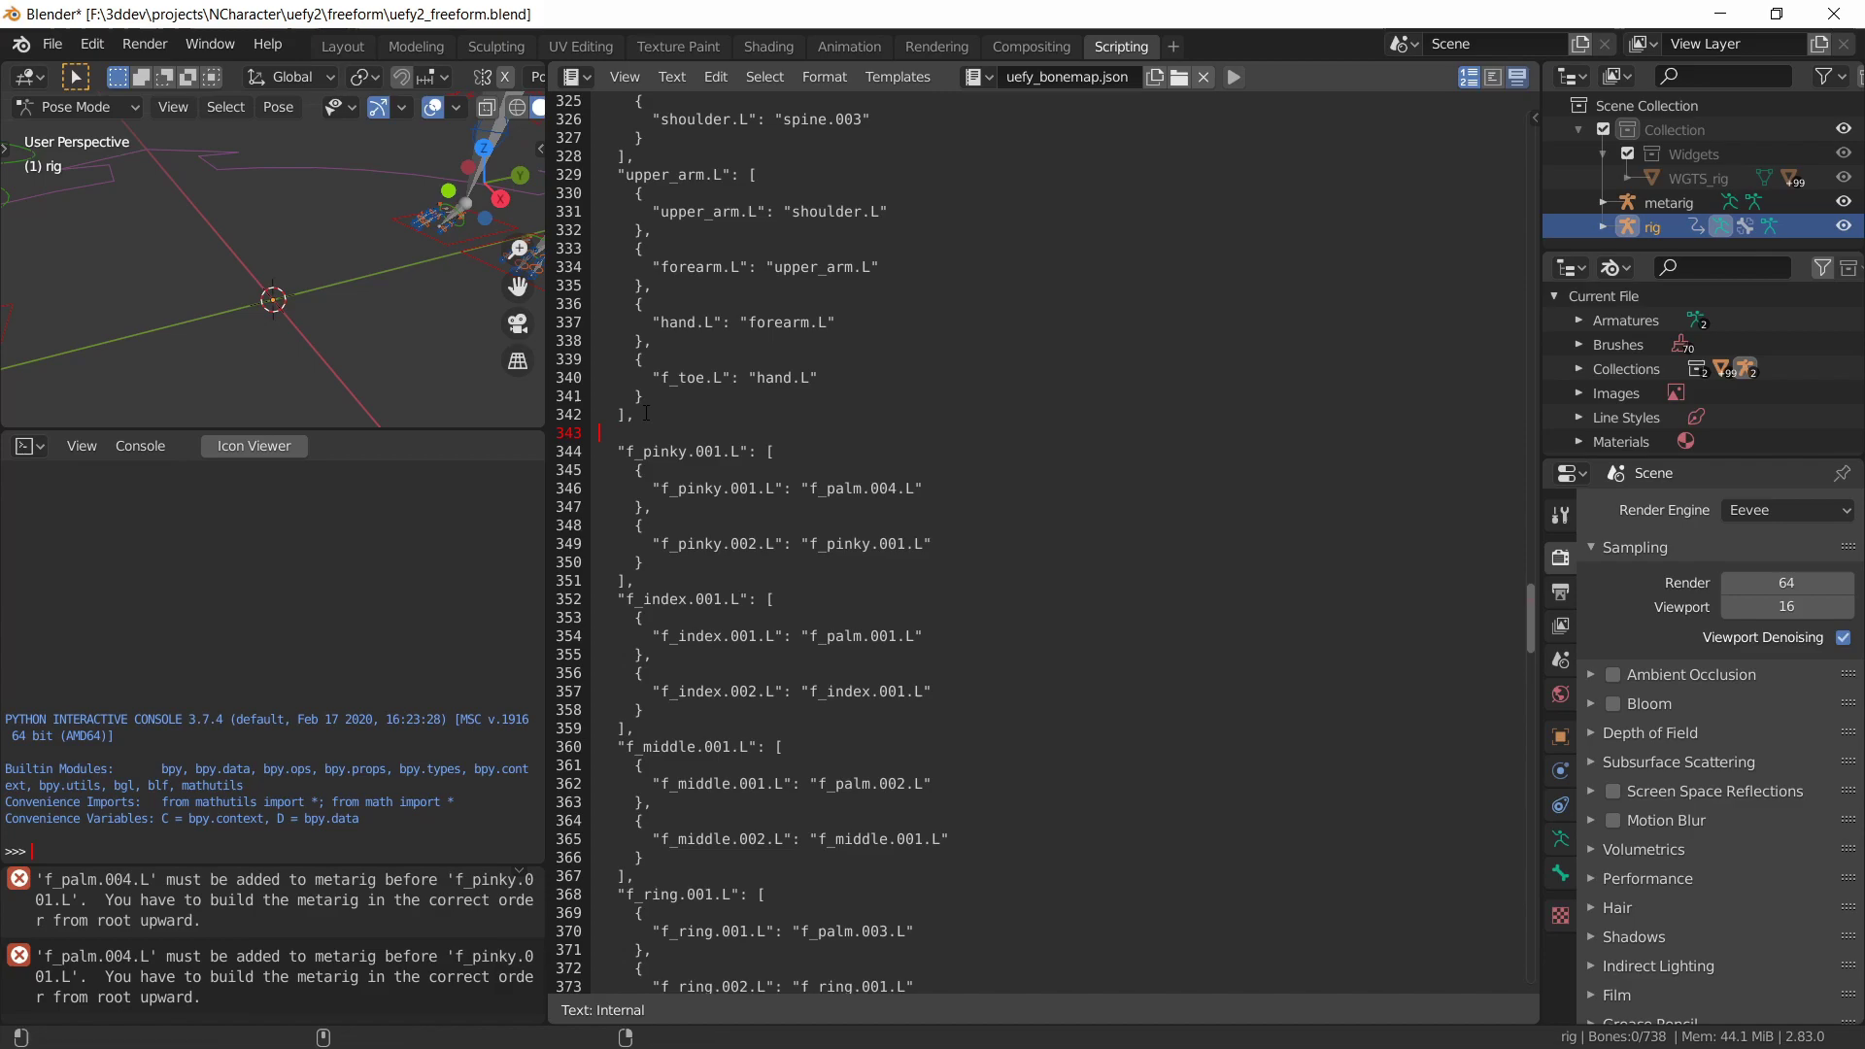
pyautogui.write('"f_palm.001.L": [     {       "f_palm.001.L": "f_toe.L"     },     {       "f_palm.004.L": "f_toe.L"     },     {       "f_palm.002.L": "f_toe.L"     },     {       "f_palm.003.L": "f_toe.L"     }   ],')
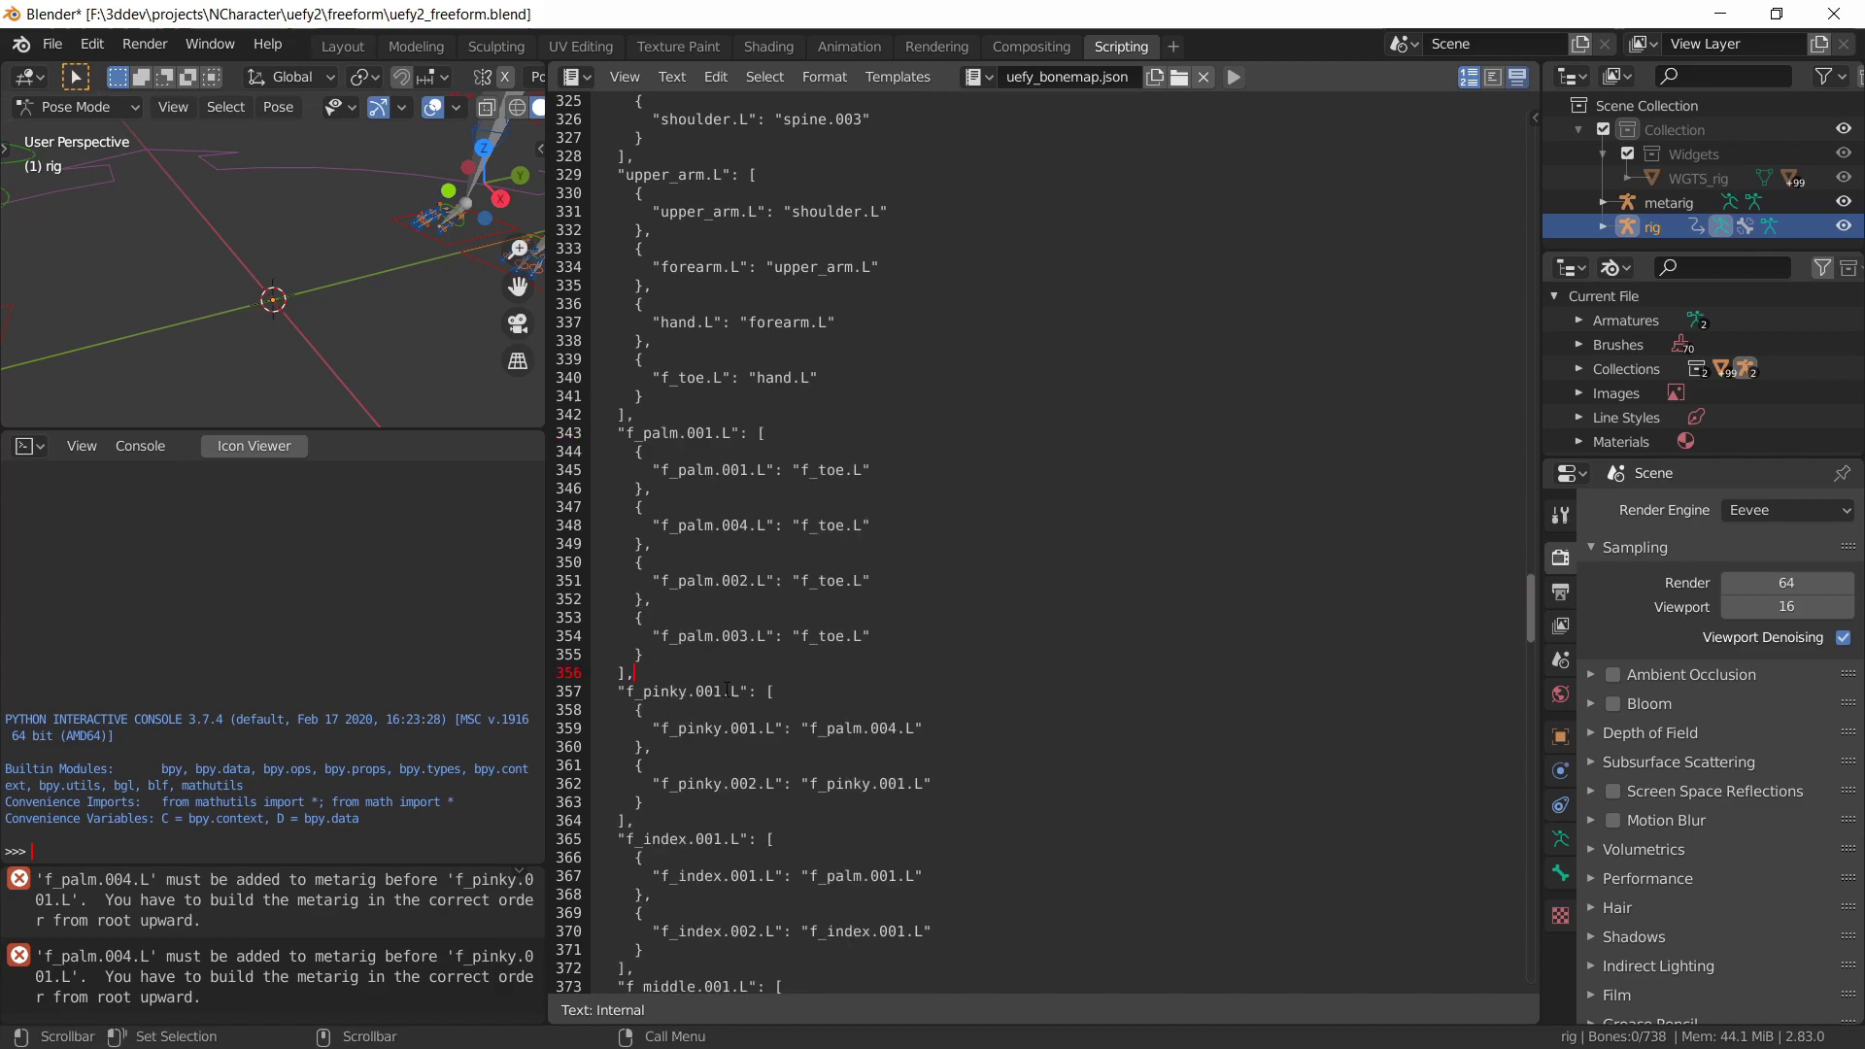
# Return to the Layout workspace and verify the edited bone map with Uefy again
pyautogui.click(344, 47)
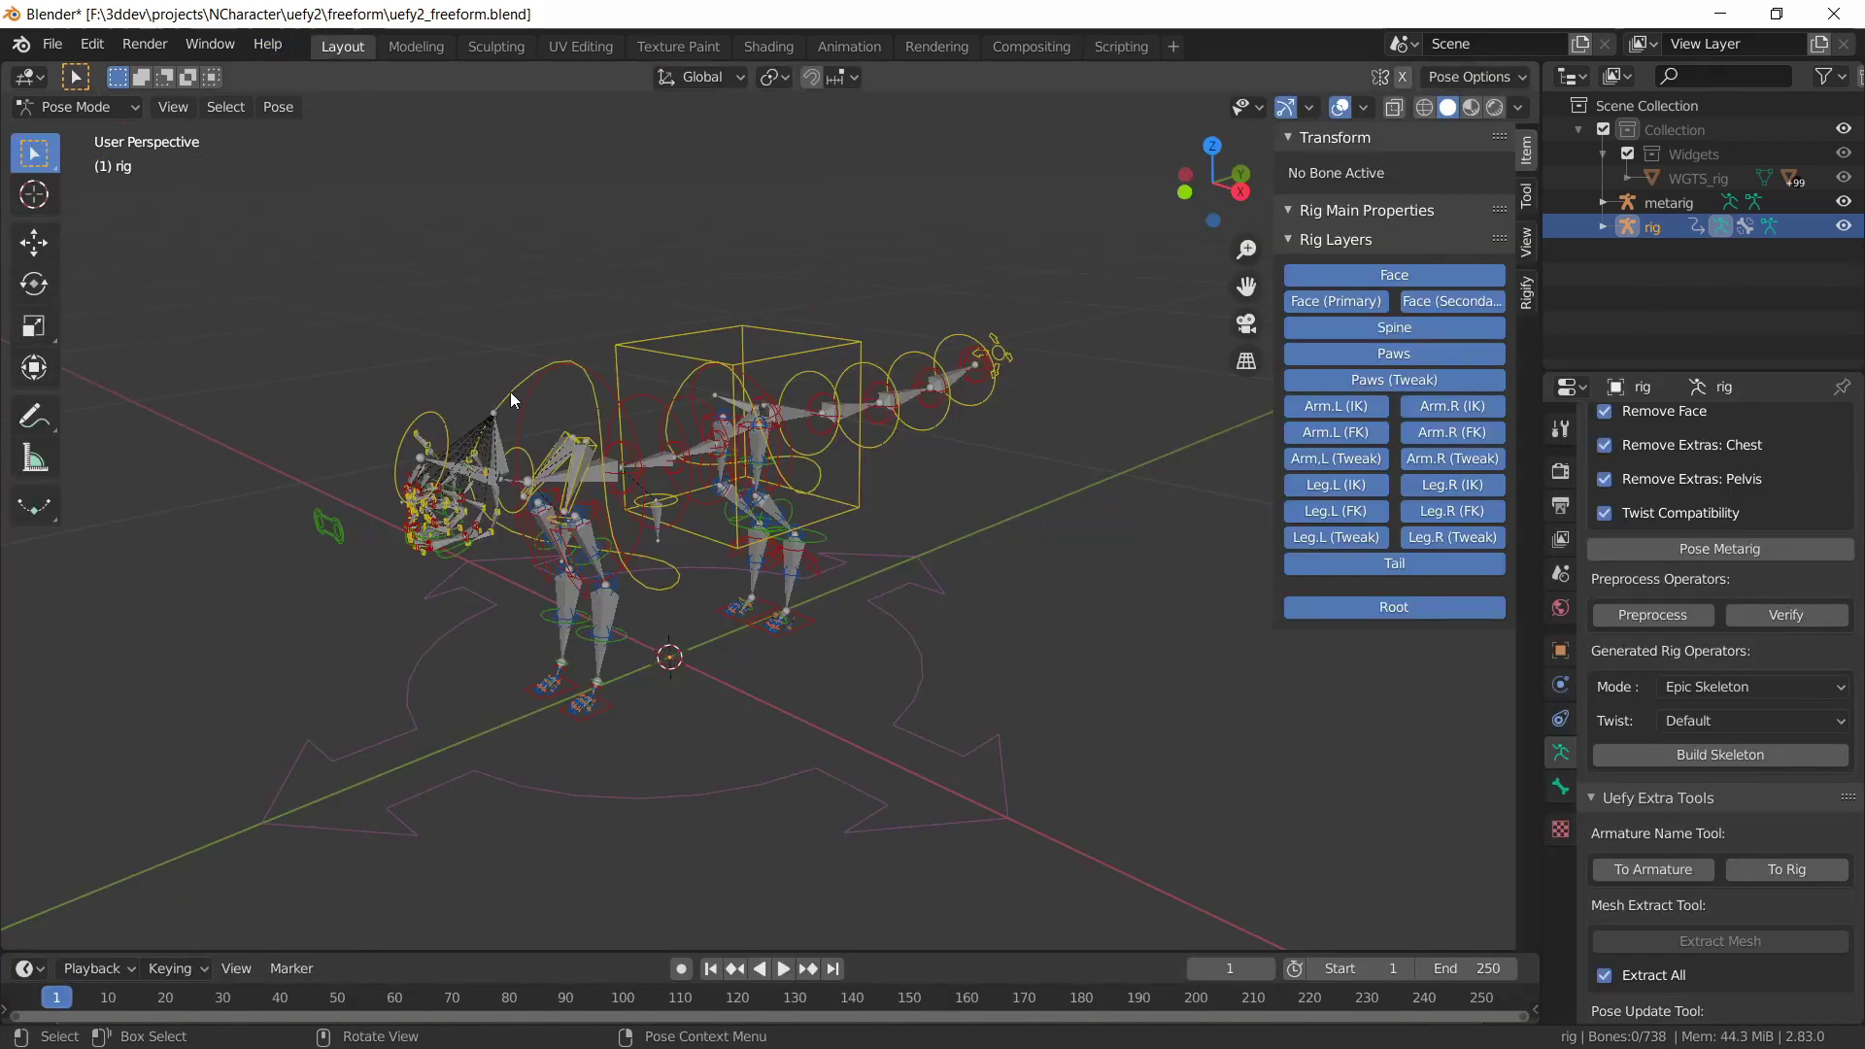
pyautogui.click(1781, 614)
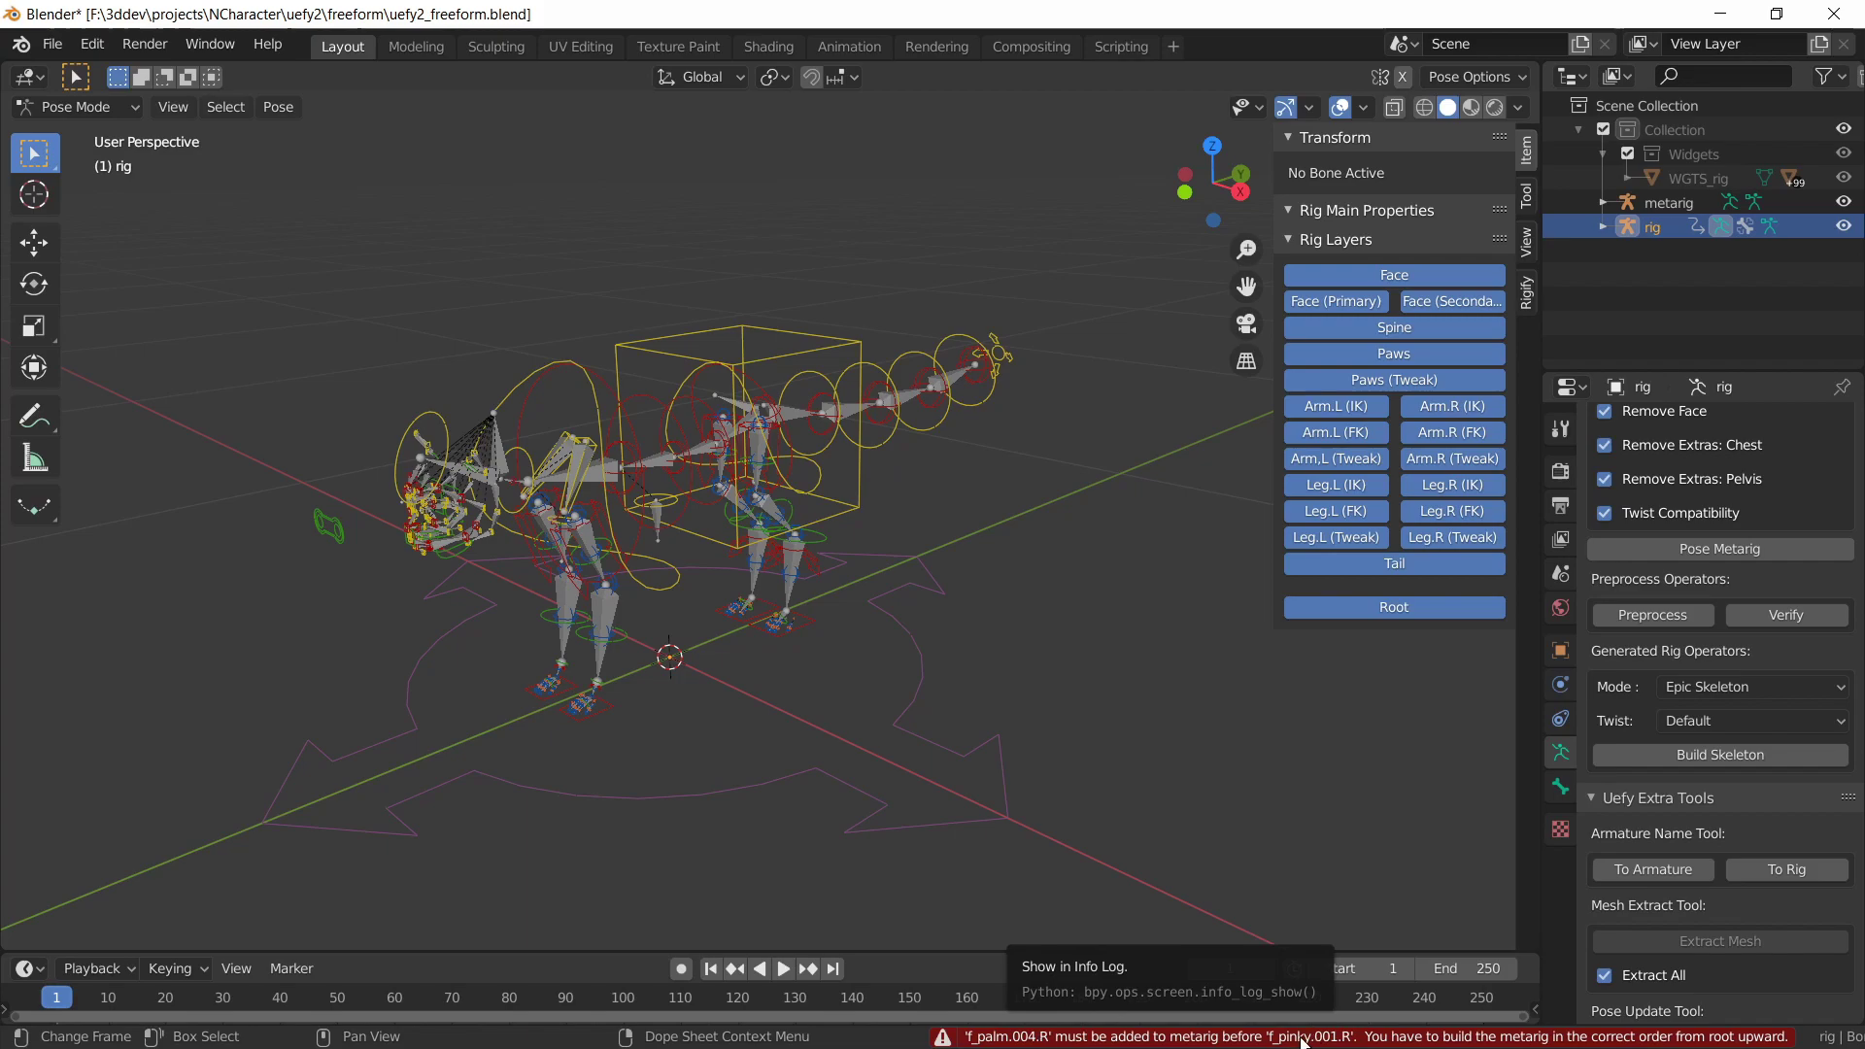
# In the Scripting workspace, cut the whole "f_palm.001.R" block out of the bone map and remove the blank line left behind
pyautogui.click(1117, 47)
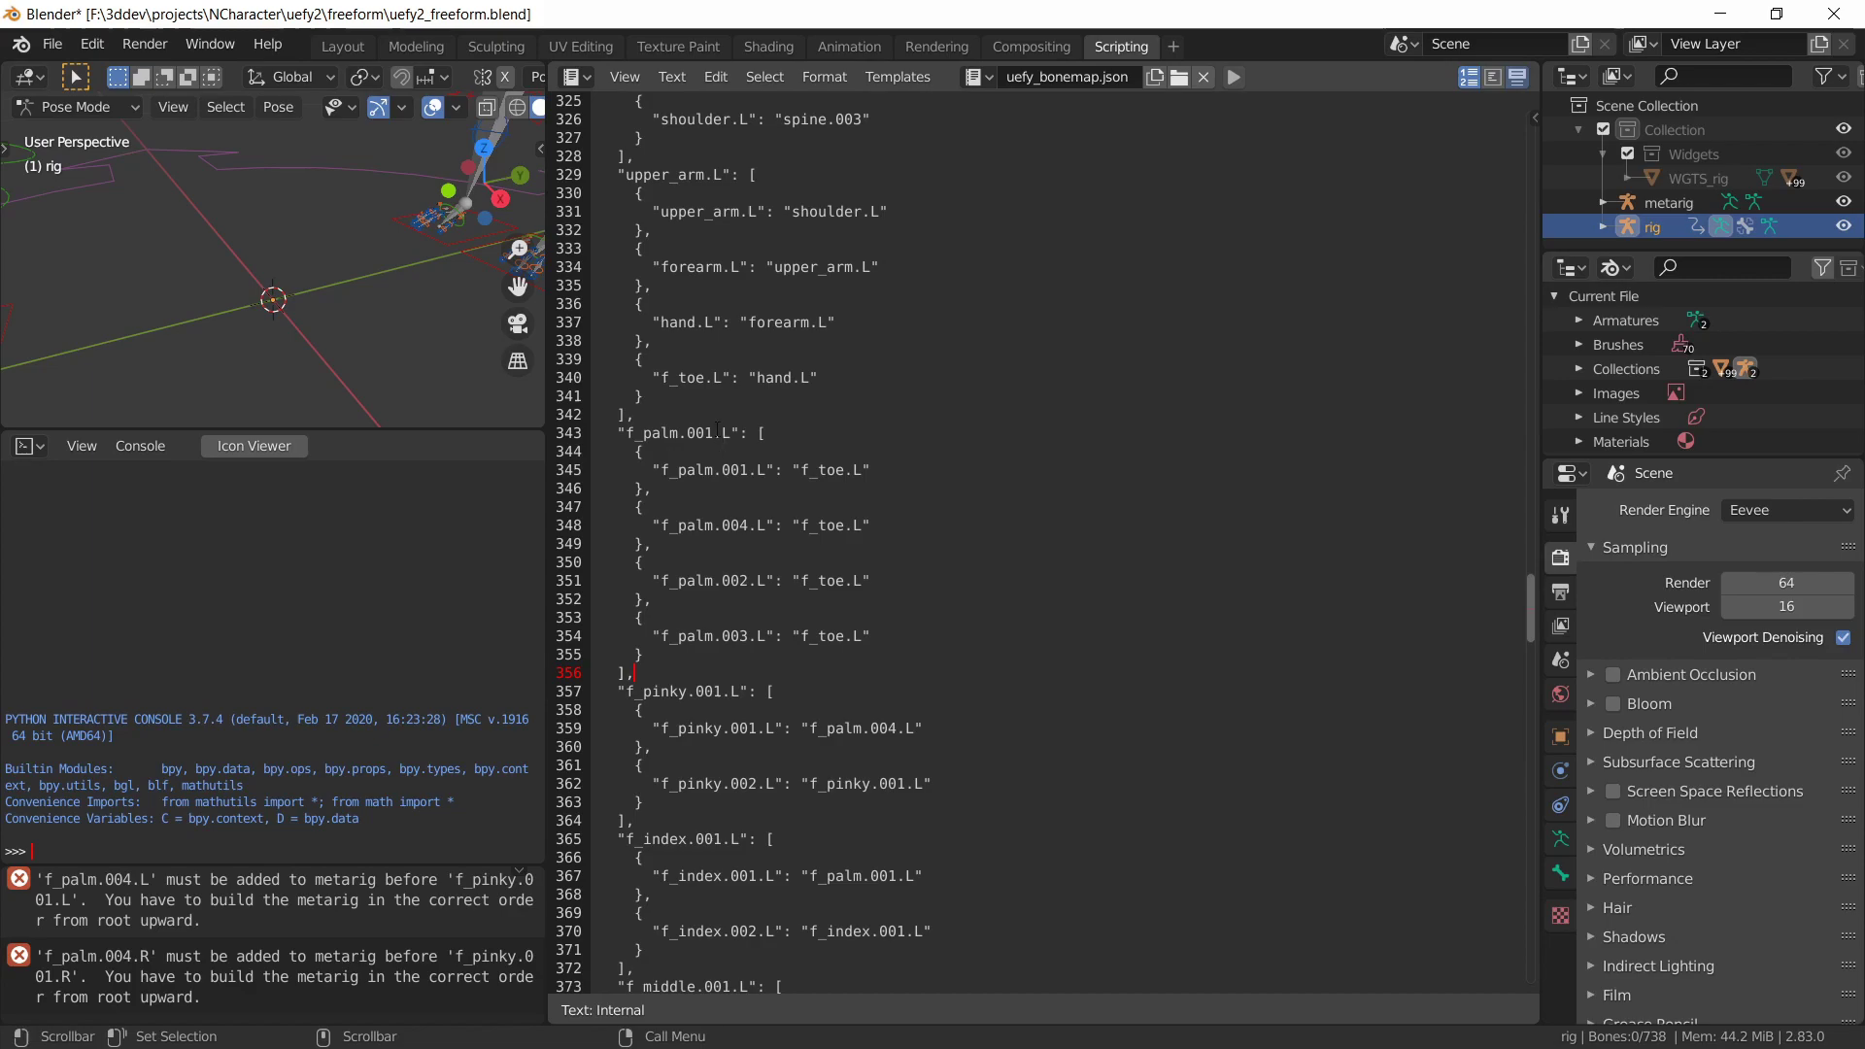
pyautogui.moveTo(715, 433); pyautogui.dragTo(733, 433)
pyautogui.scroll(-20, 874, 532)
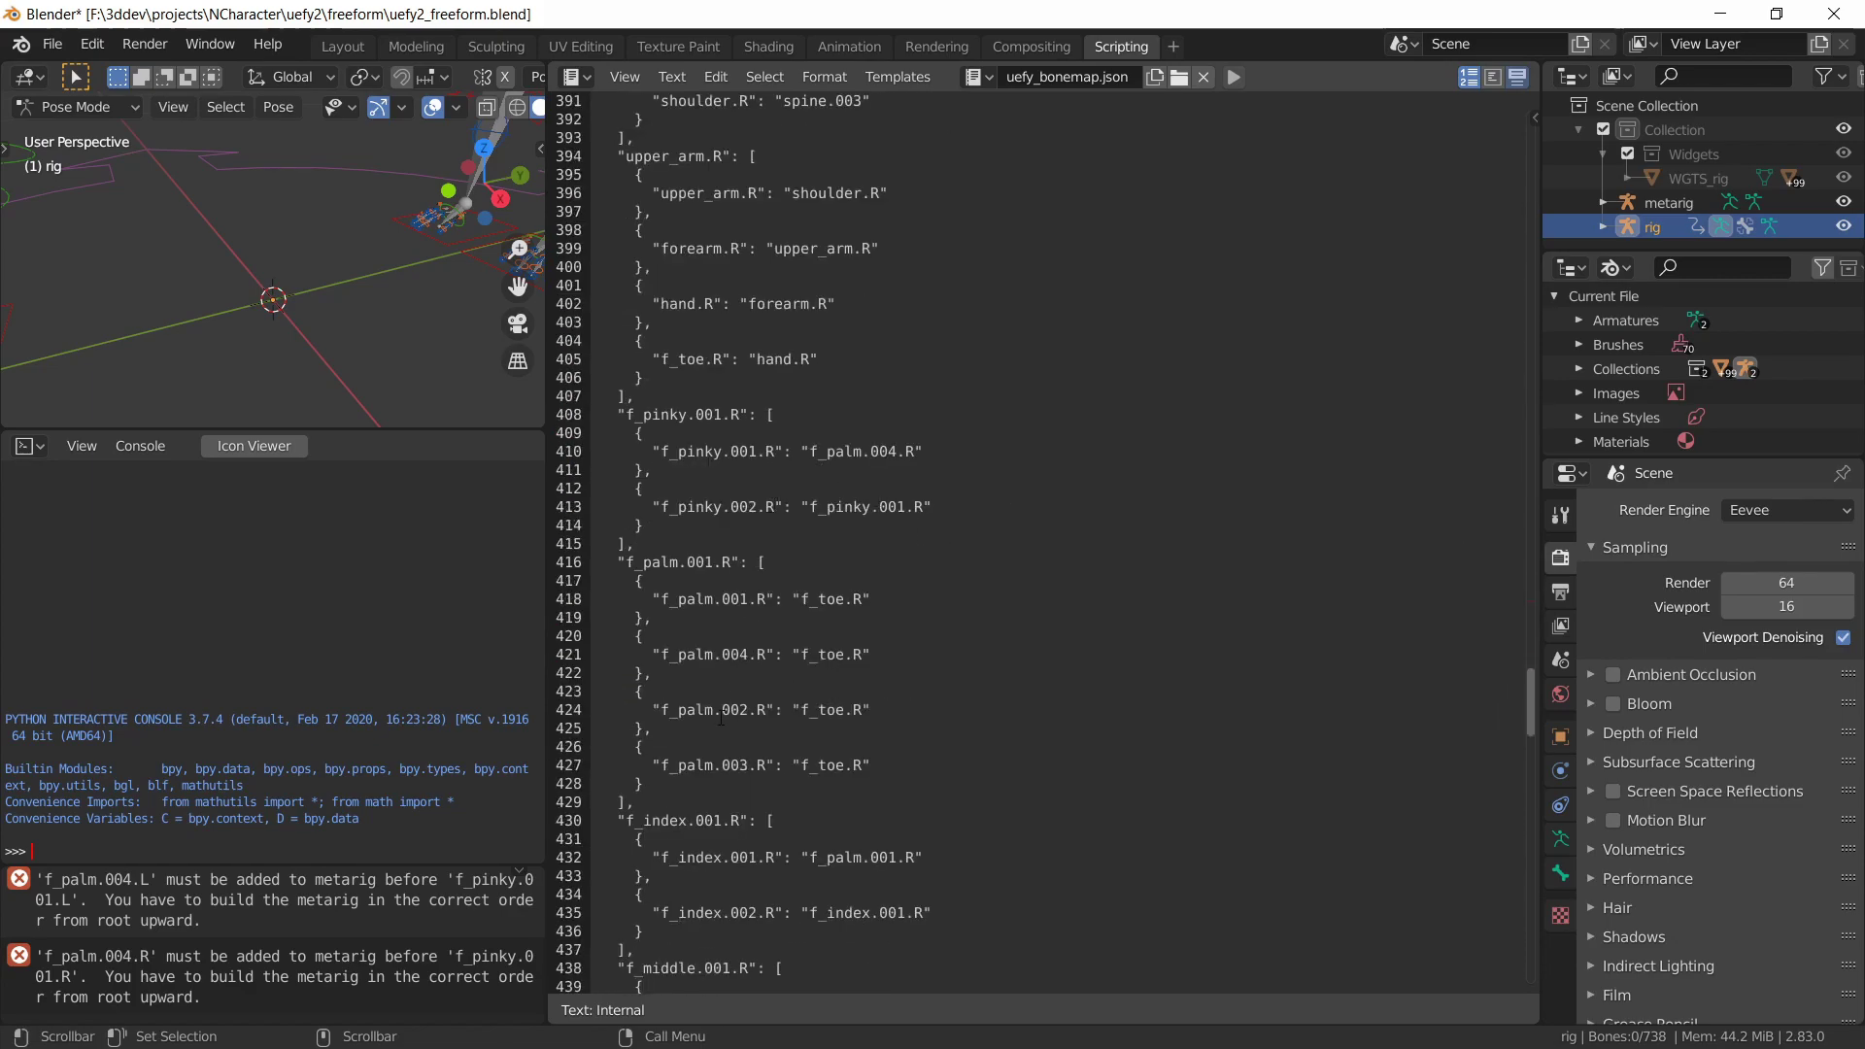
pyautogui.moveTo(634, 805); pyautogui.dragTo(600, 562)
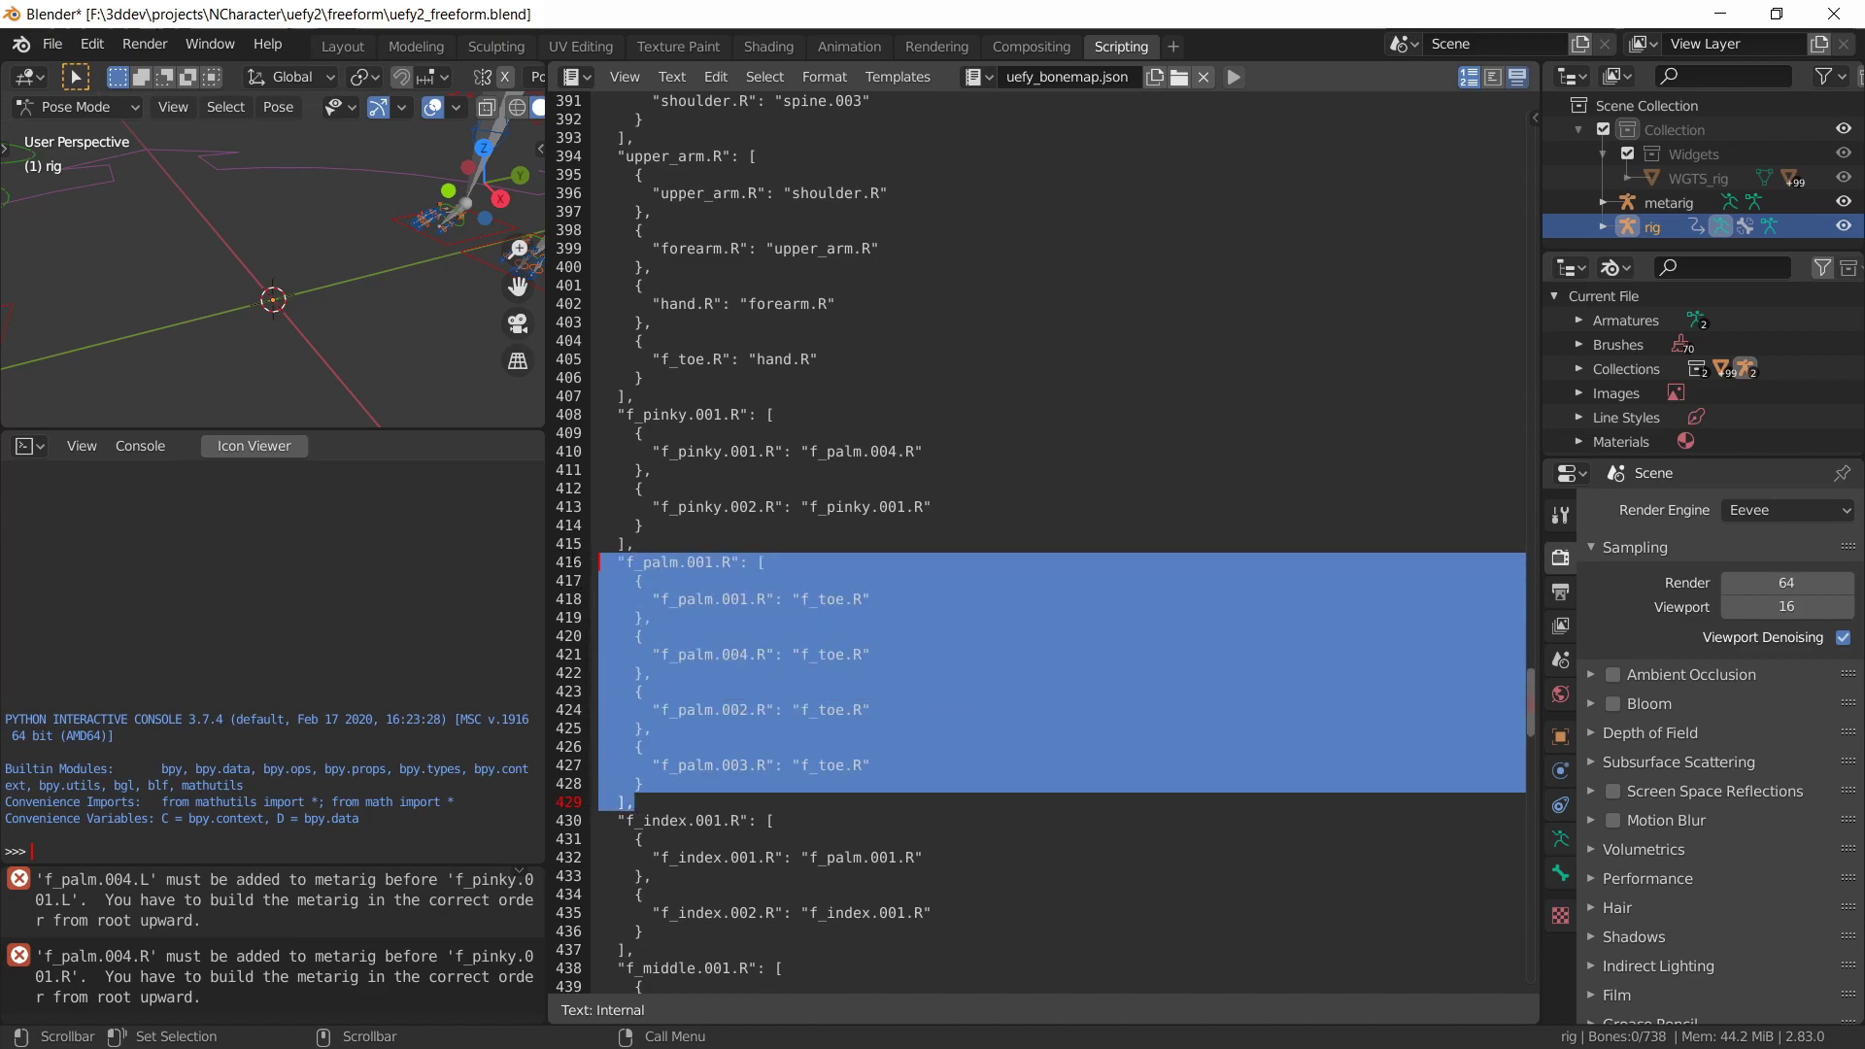
pyautogui.hotkey('ctrl', 'x')
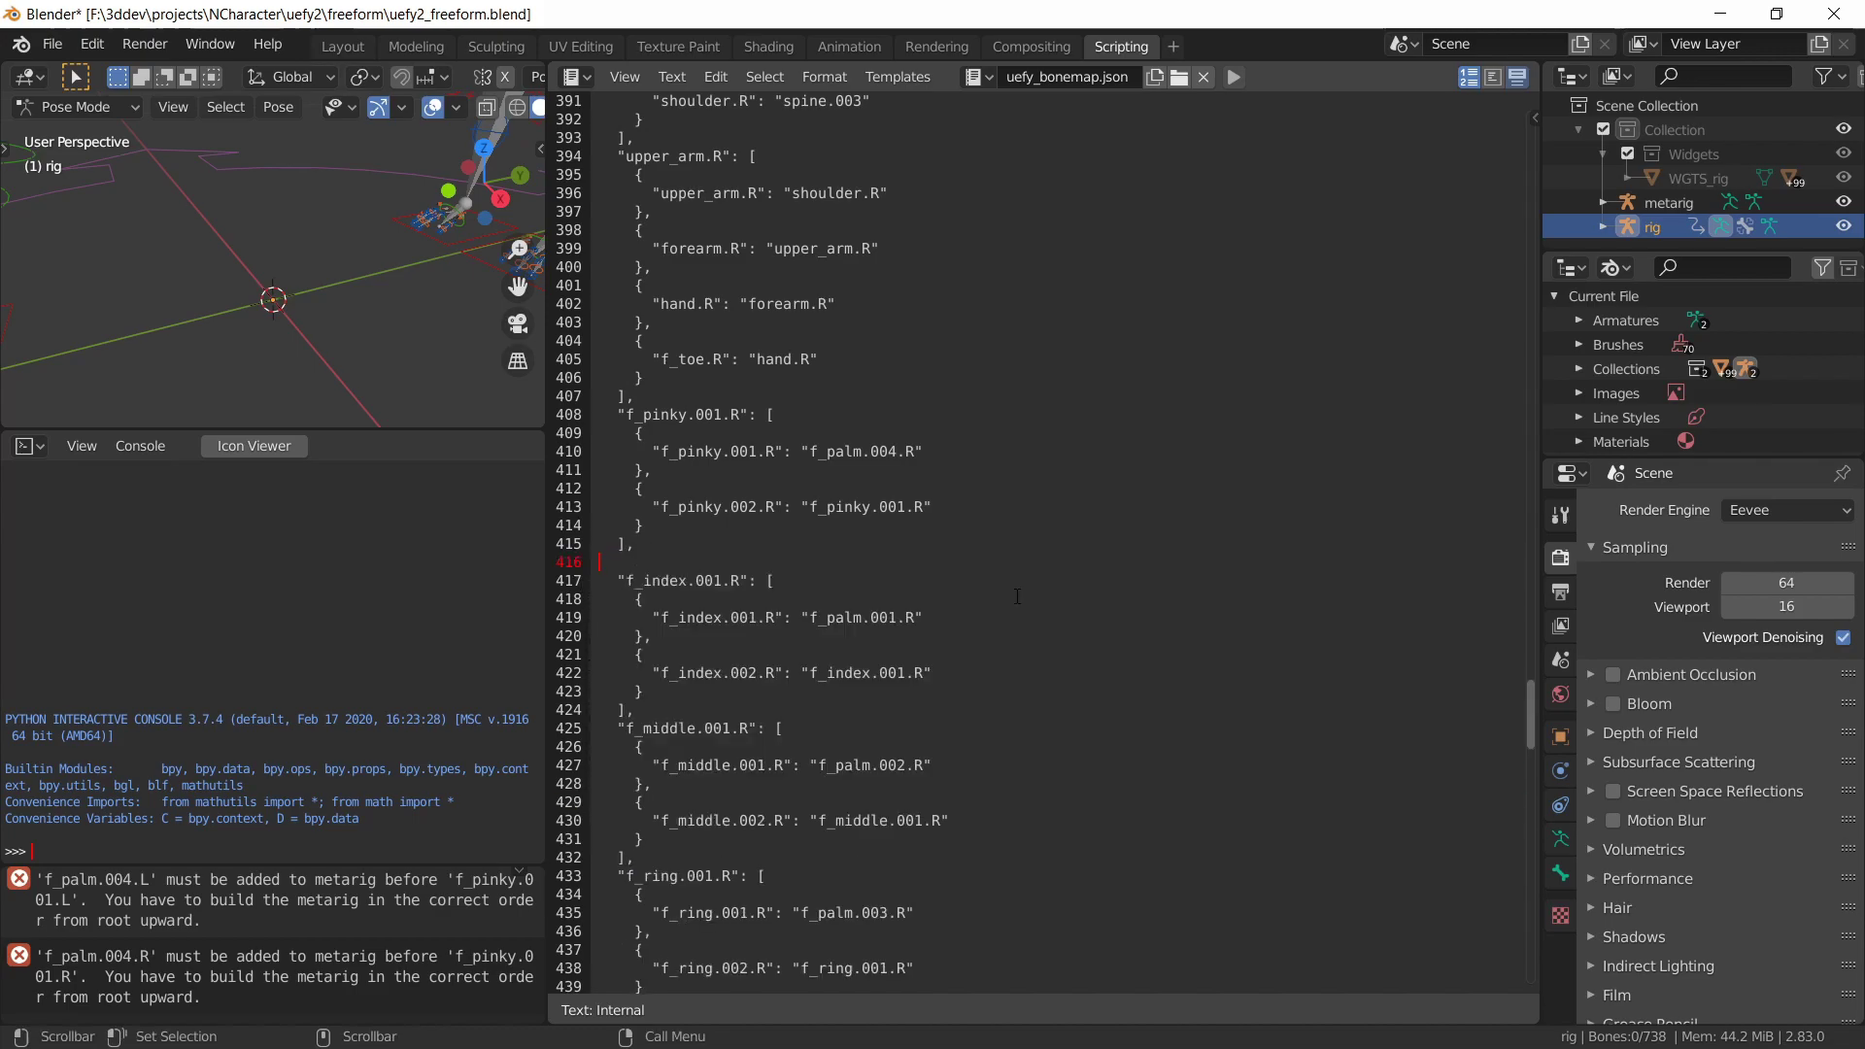
pyautogui.press('BackSpace')
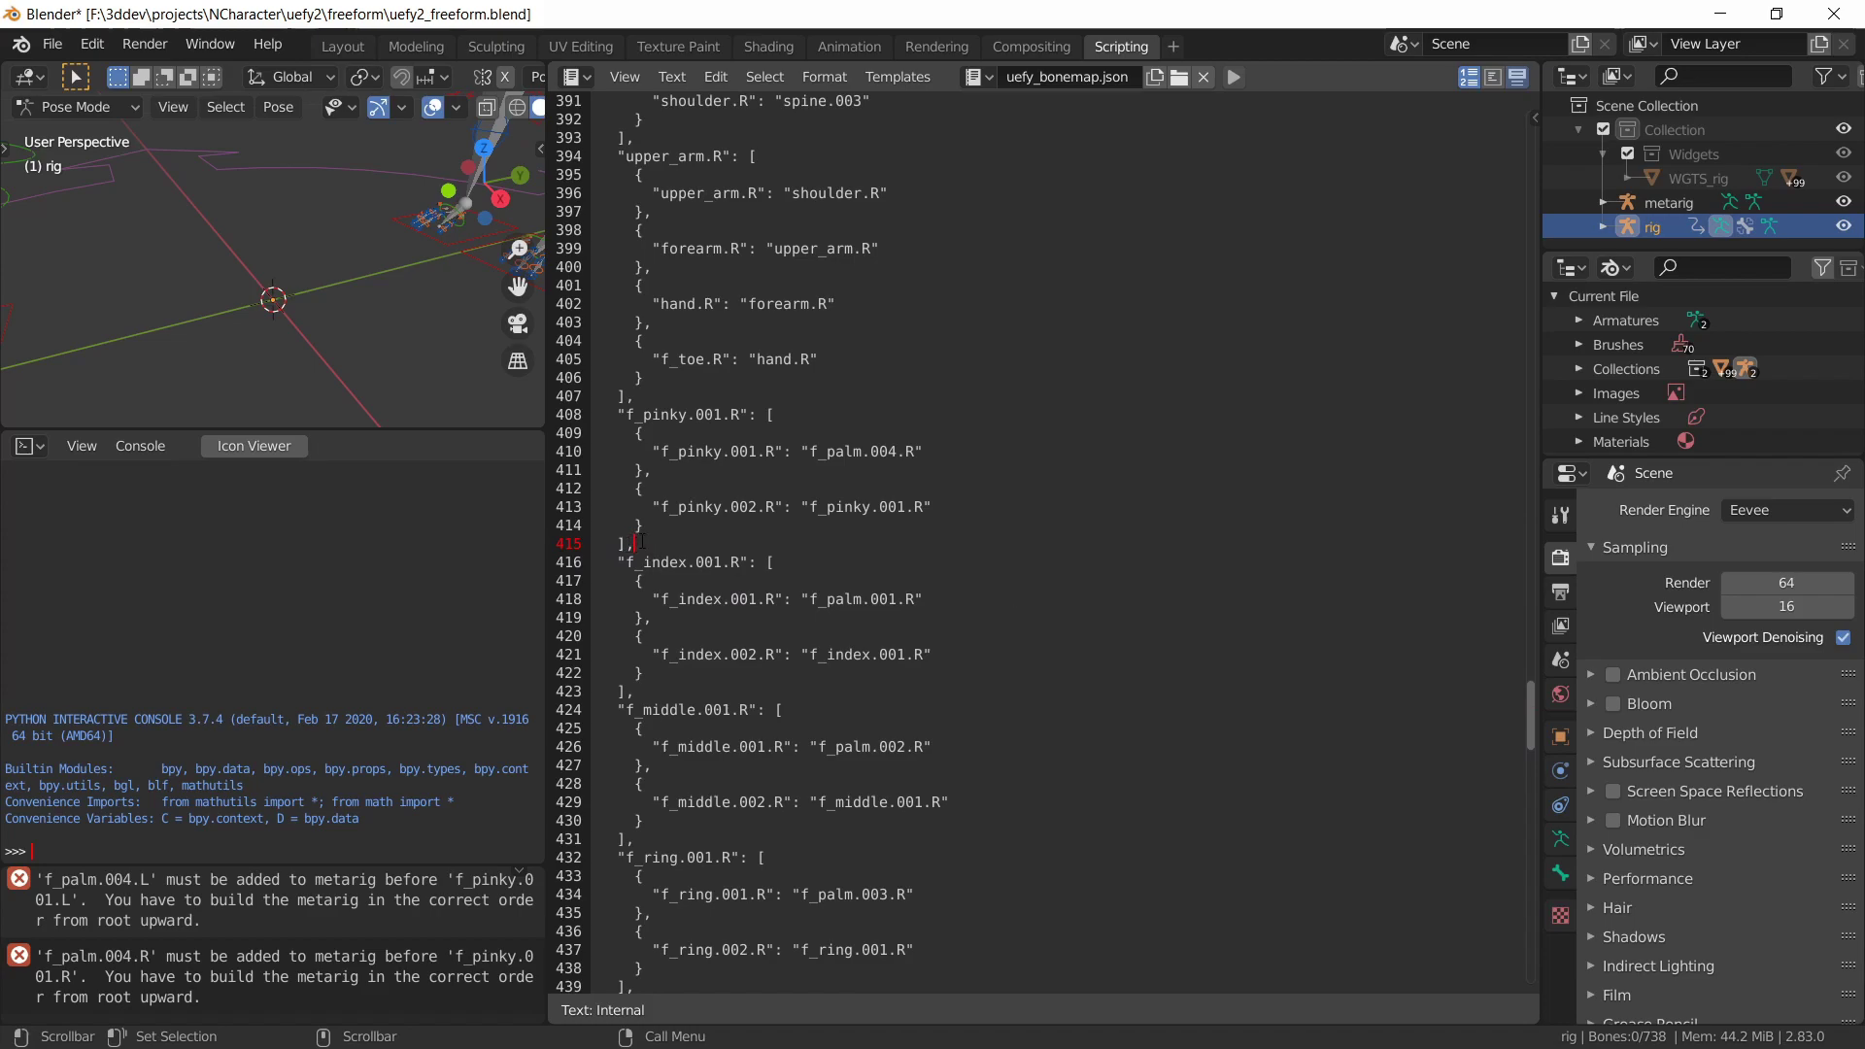
# Paste the "f_palm.001.R" block before the "f_pinky.001.R" block, on a new line directly after the "upper_arm.R" block
pyautogui.press('Up')
pyautogui.press('Up')
pyautogui.press('Up')
pyautogui.press('Up')
pyautogui.press('Up')
pyautogui.press('Up')
pyautogui.press('Up')
pyautogui.press('Up')
pyautogui.press('Return')
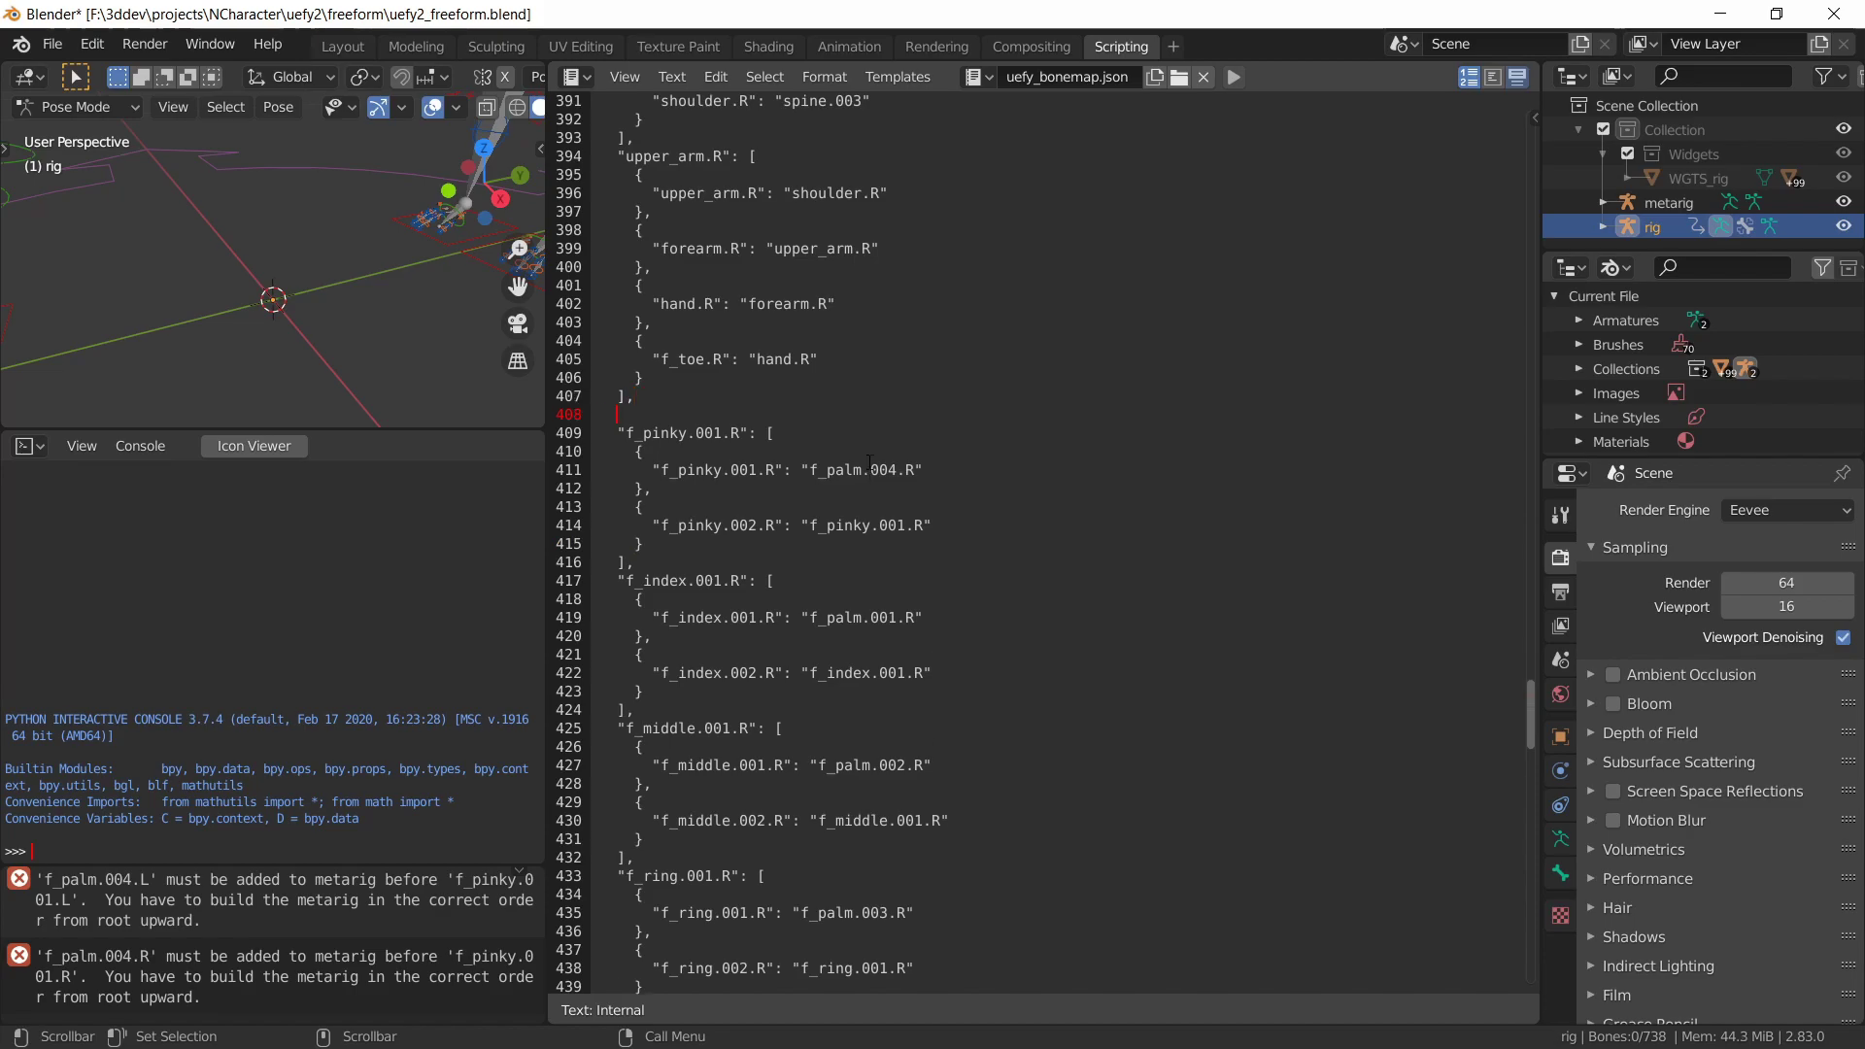
pyautogui.hotkey('ctrl', 'v')
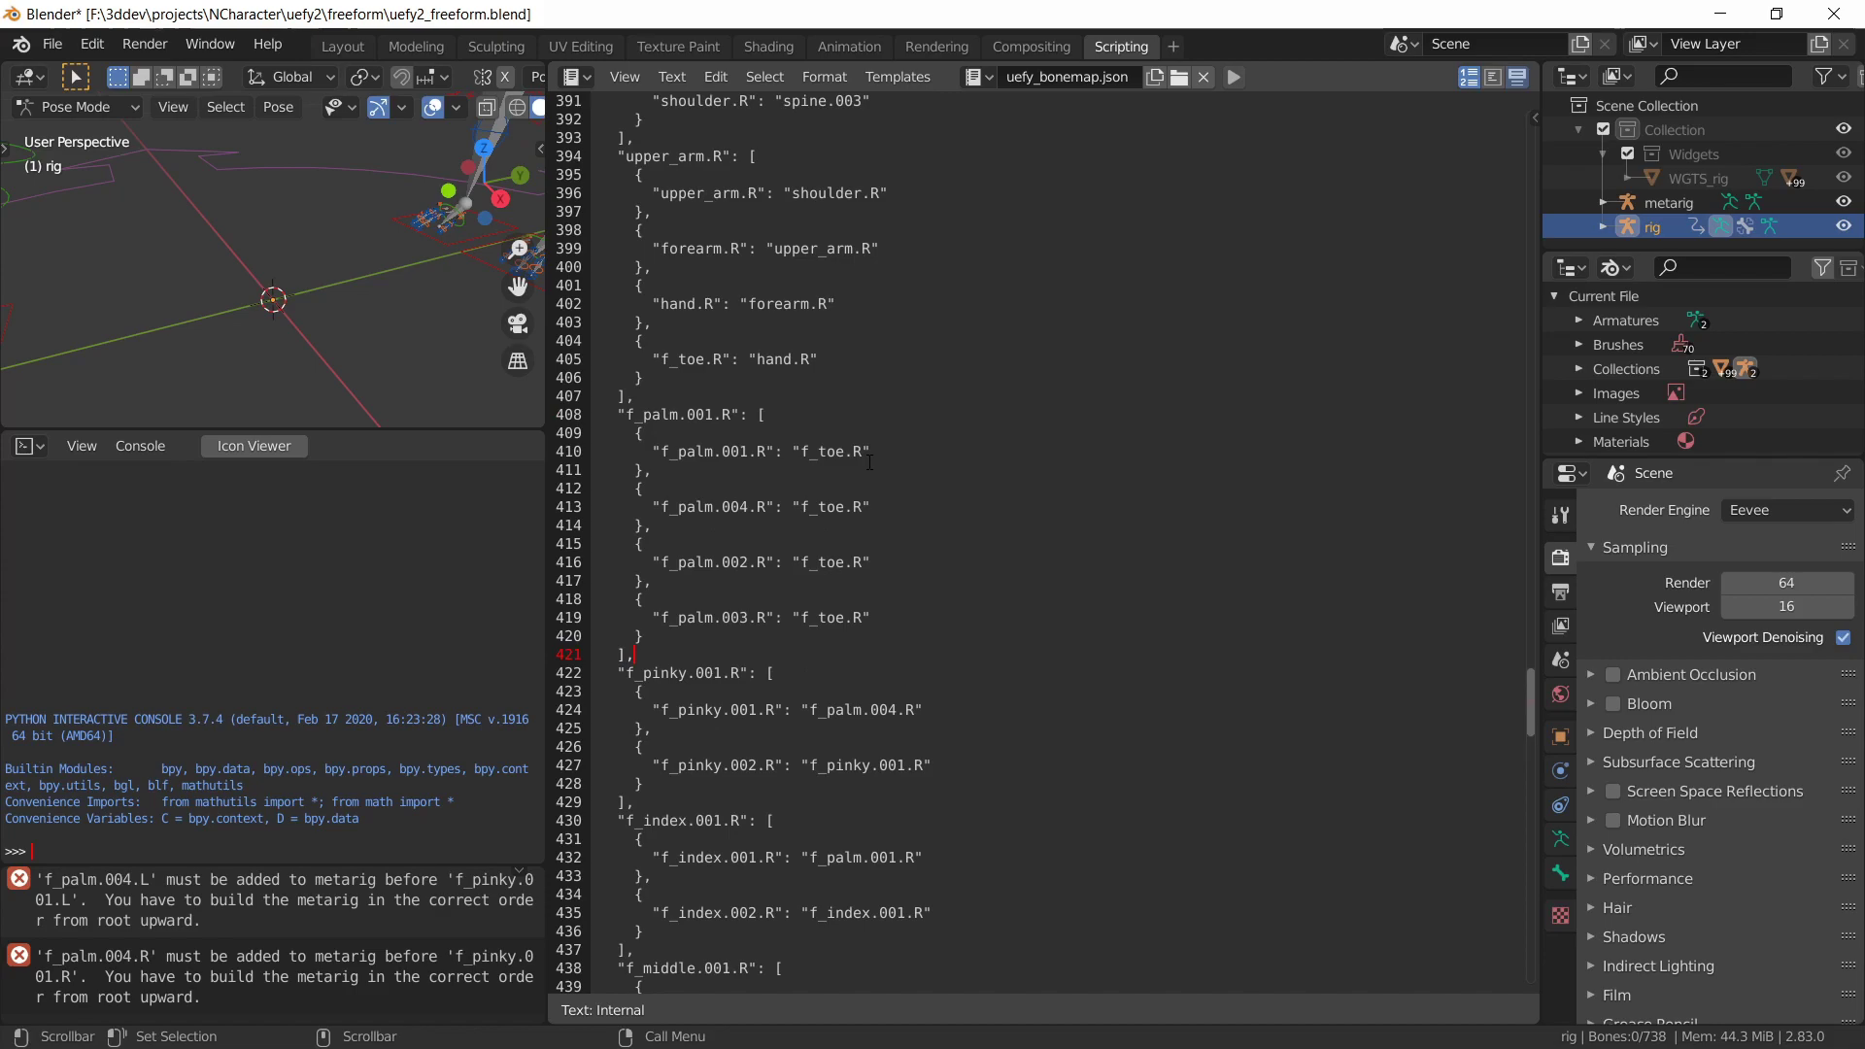
# Verify the reordered bone map with Uefy from the Layout workspace, checking it once more after a look at the script
pyautogui.click(324, 51)
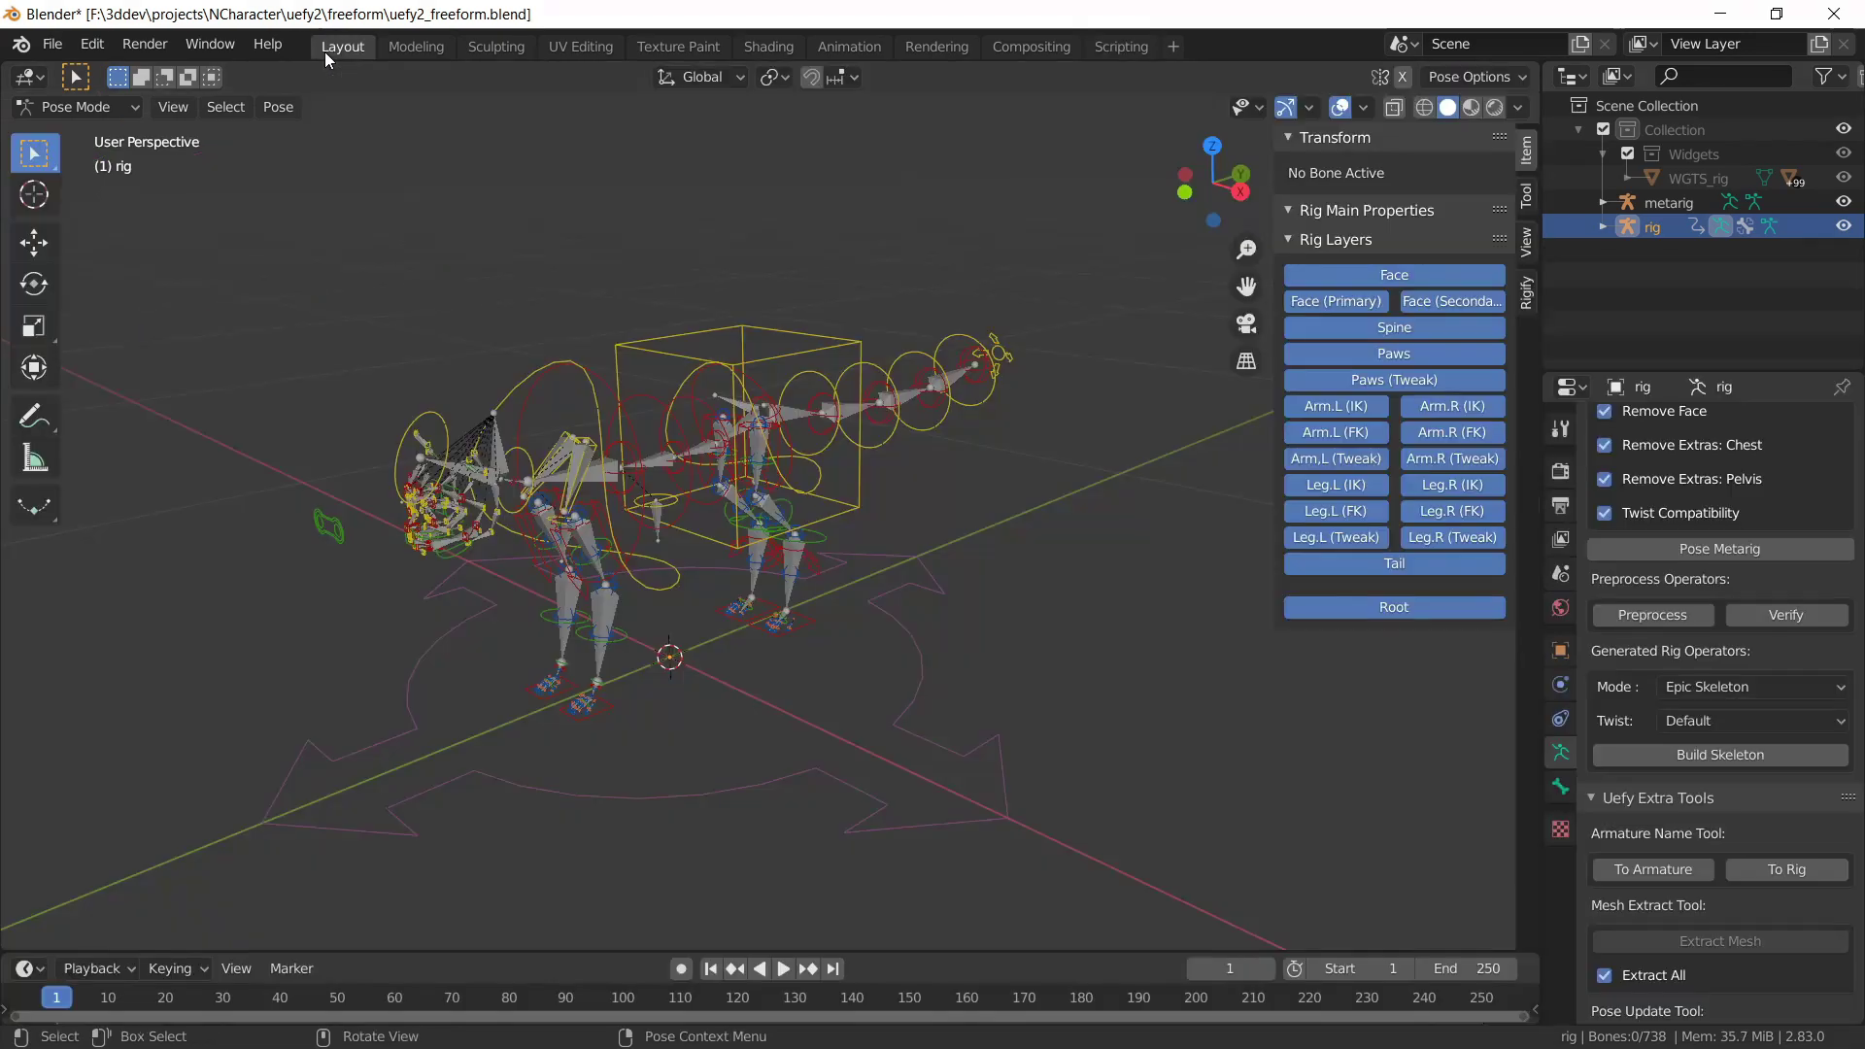
pyautogui.click(1783, 609)
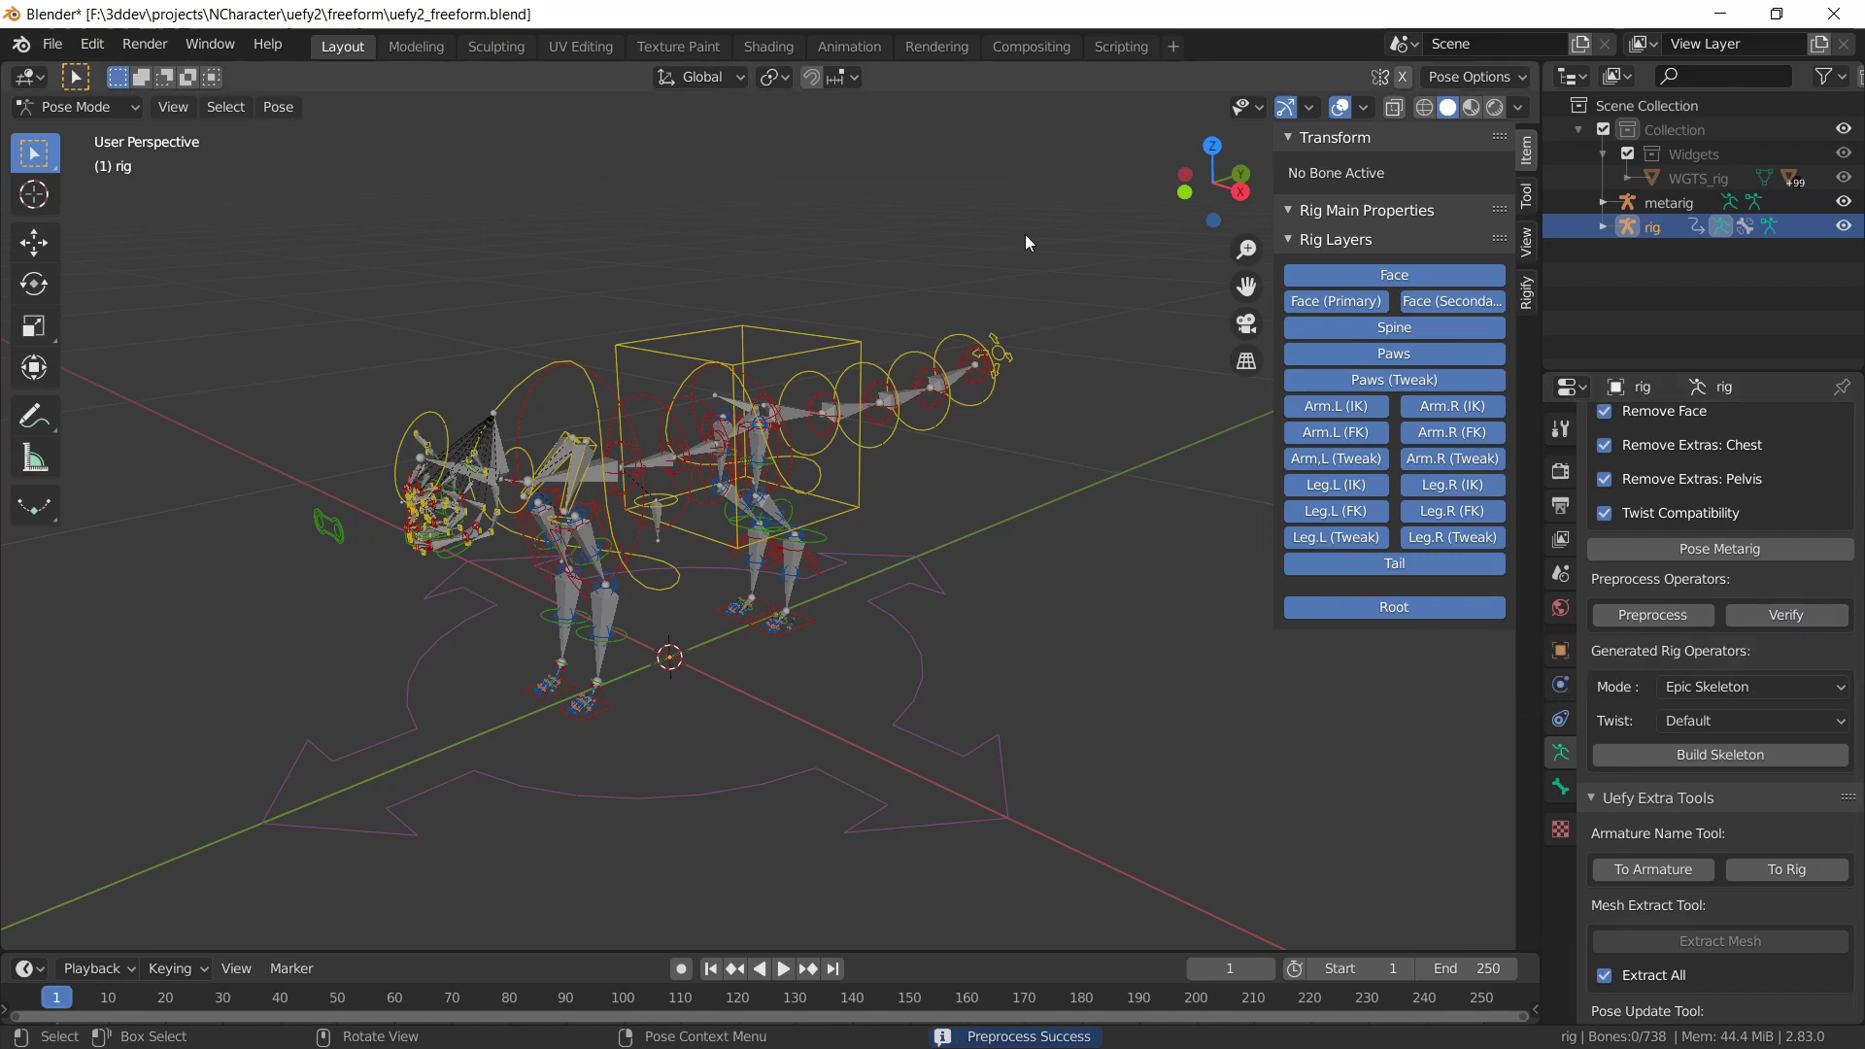
pyautogui.click(1122, 47)
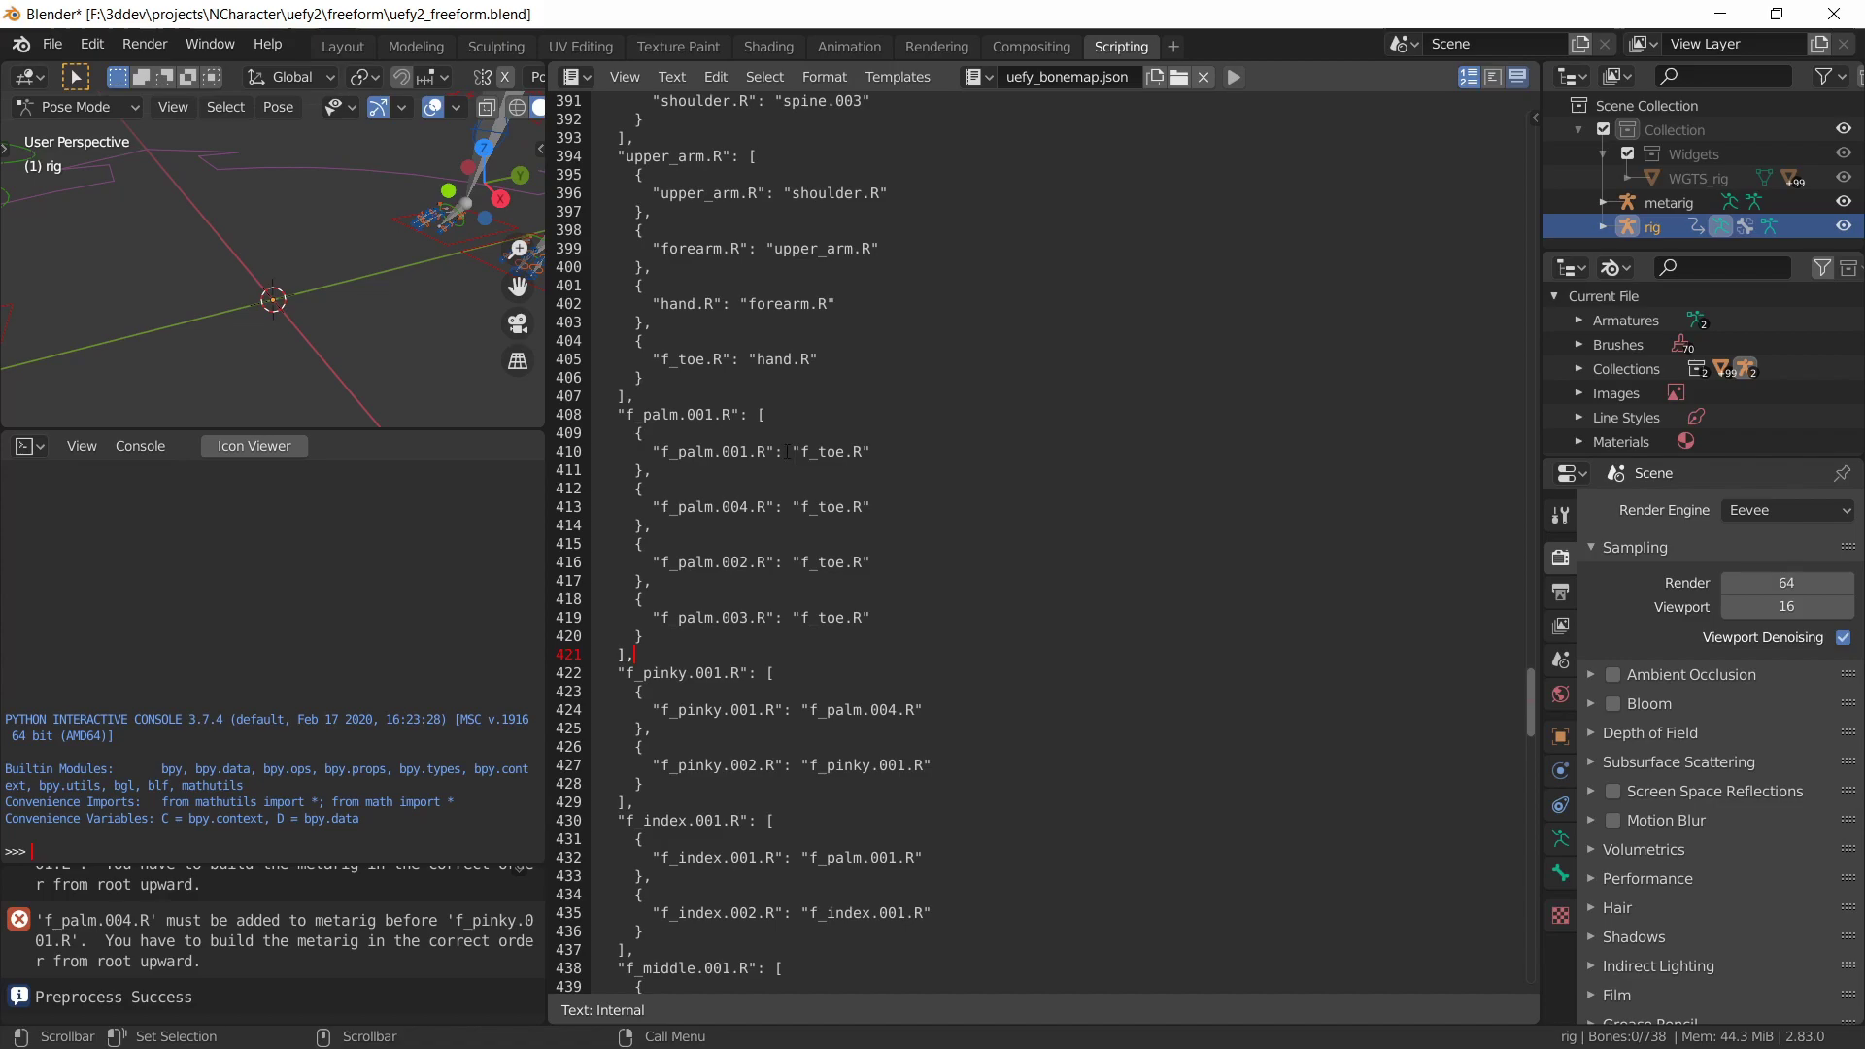
pyautogui.click(328, 45)
pyautogui.click(1788, 614)
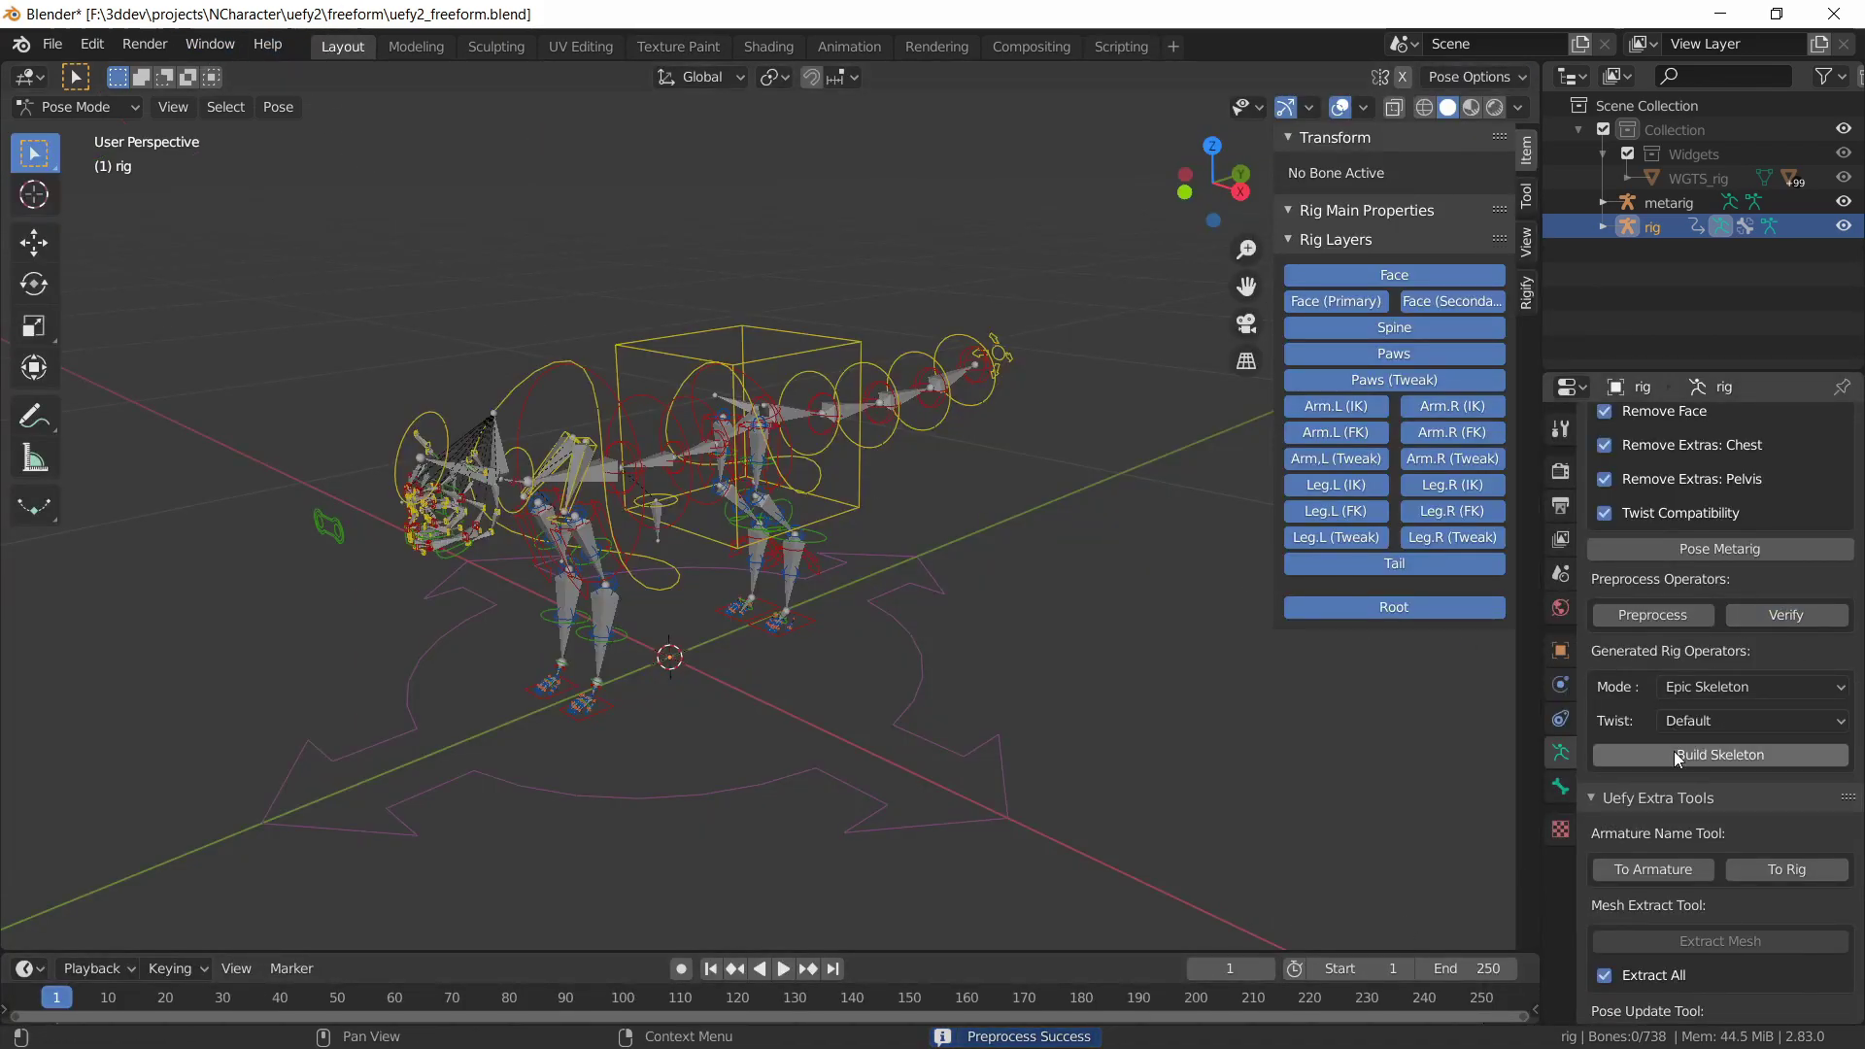
# Set the generated rig's mode to Free Form and build the skeleton
pyautogui.click(1695, 686)
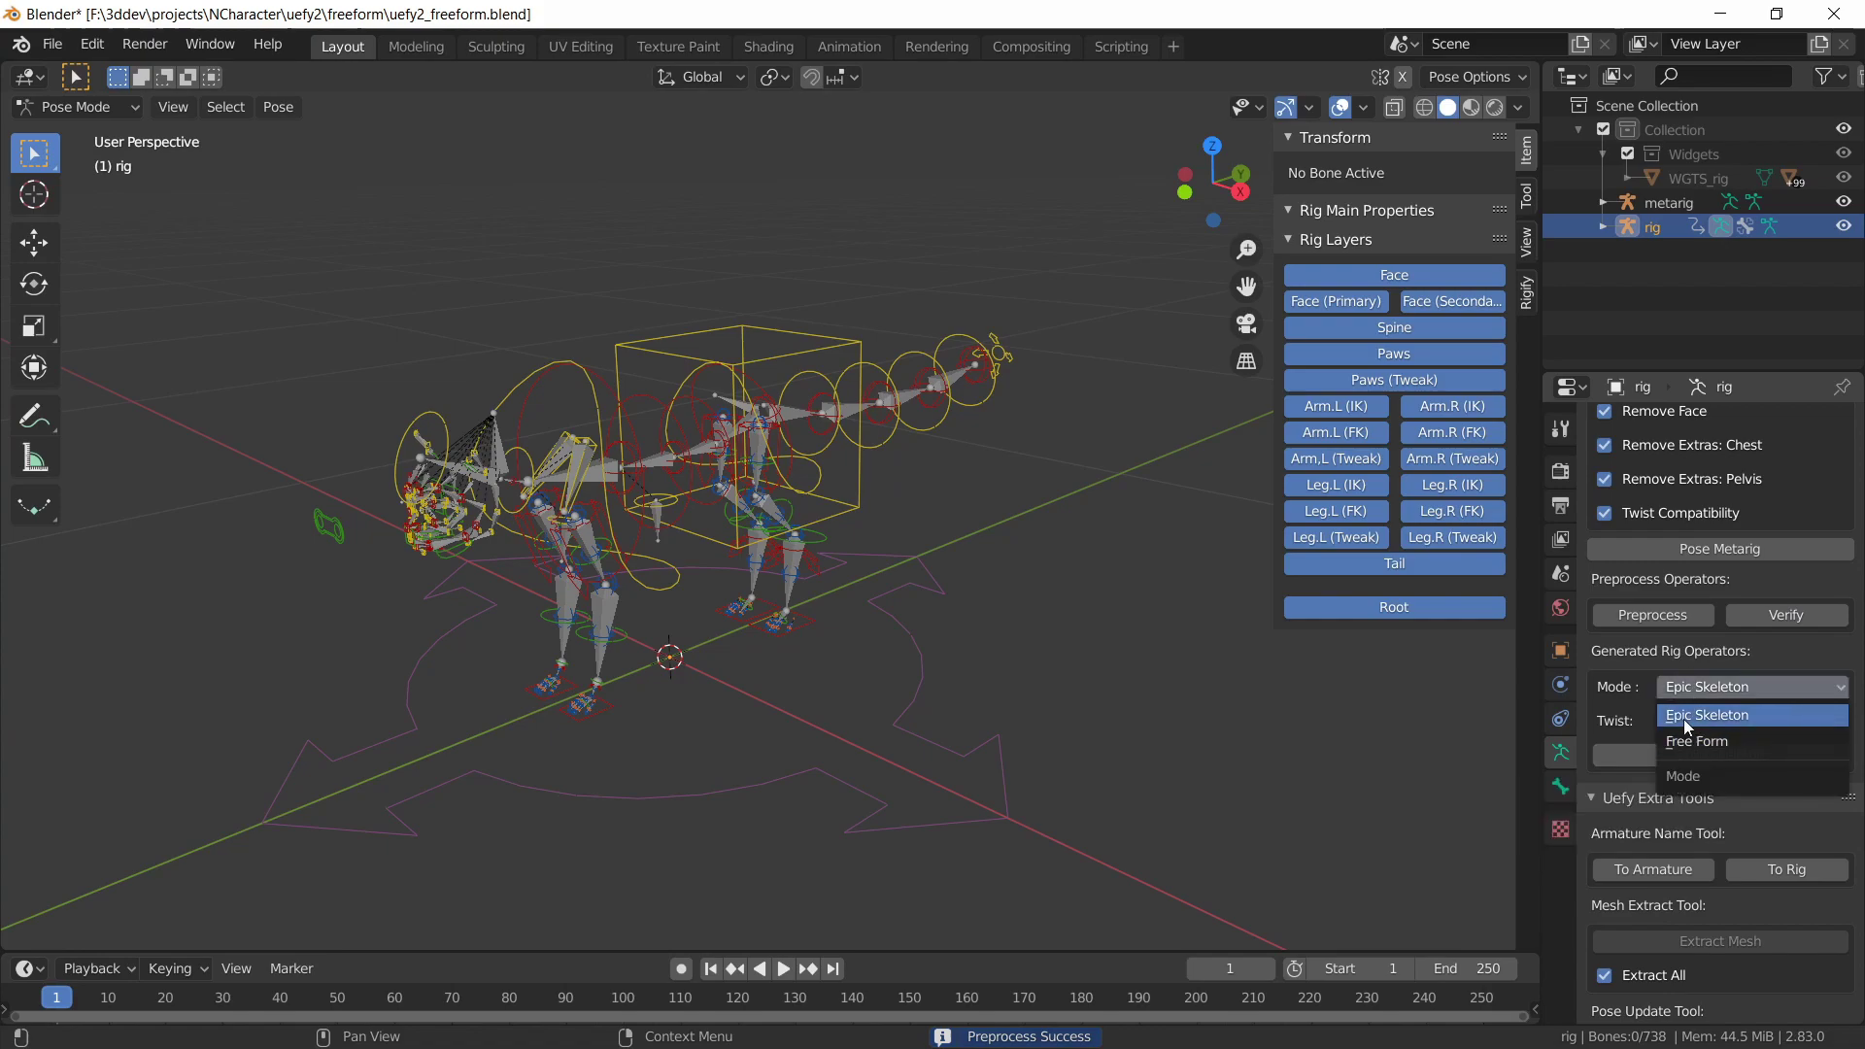
pyautogui.click(1692, 740)
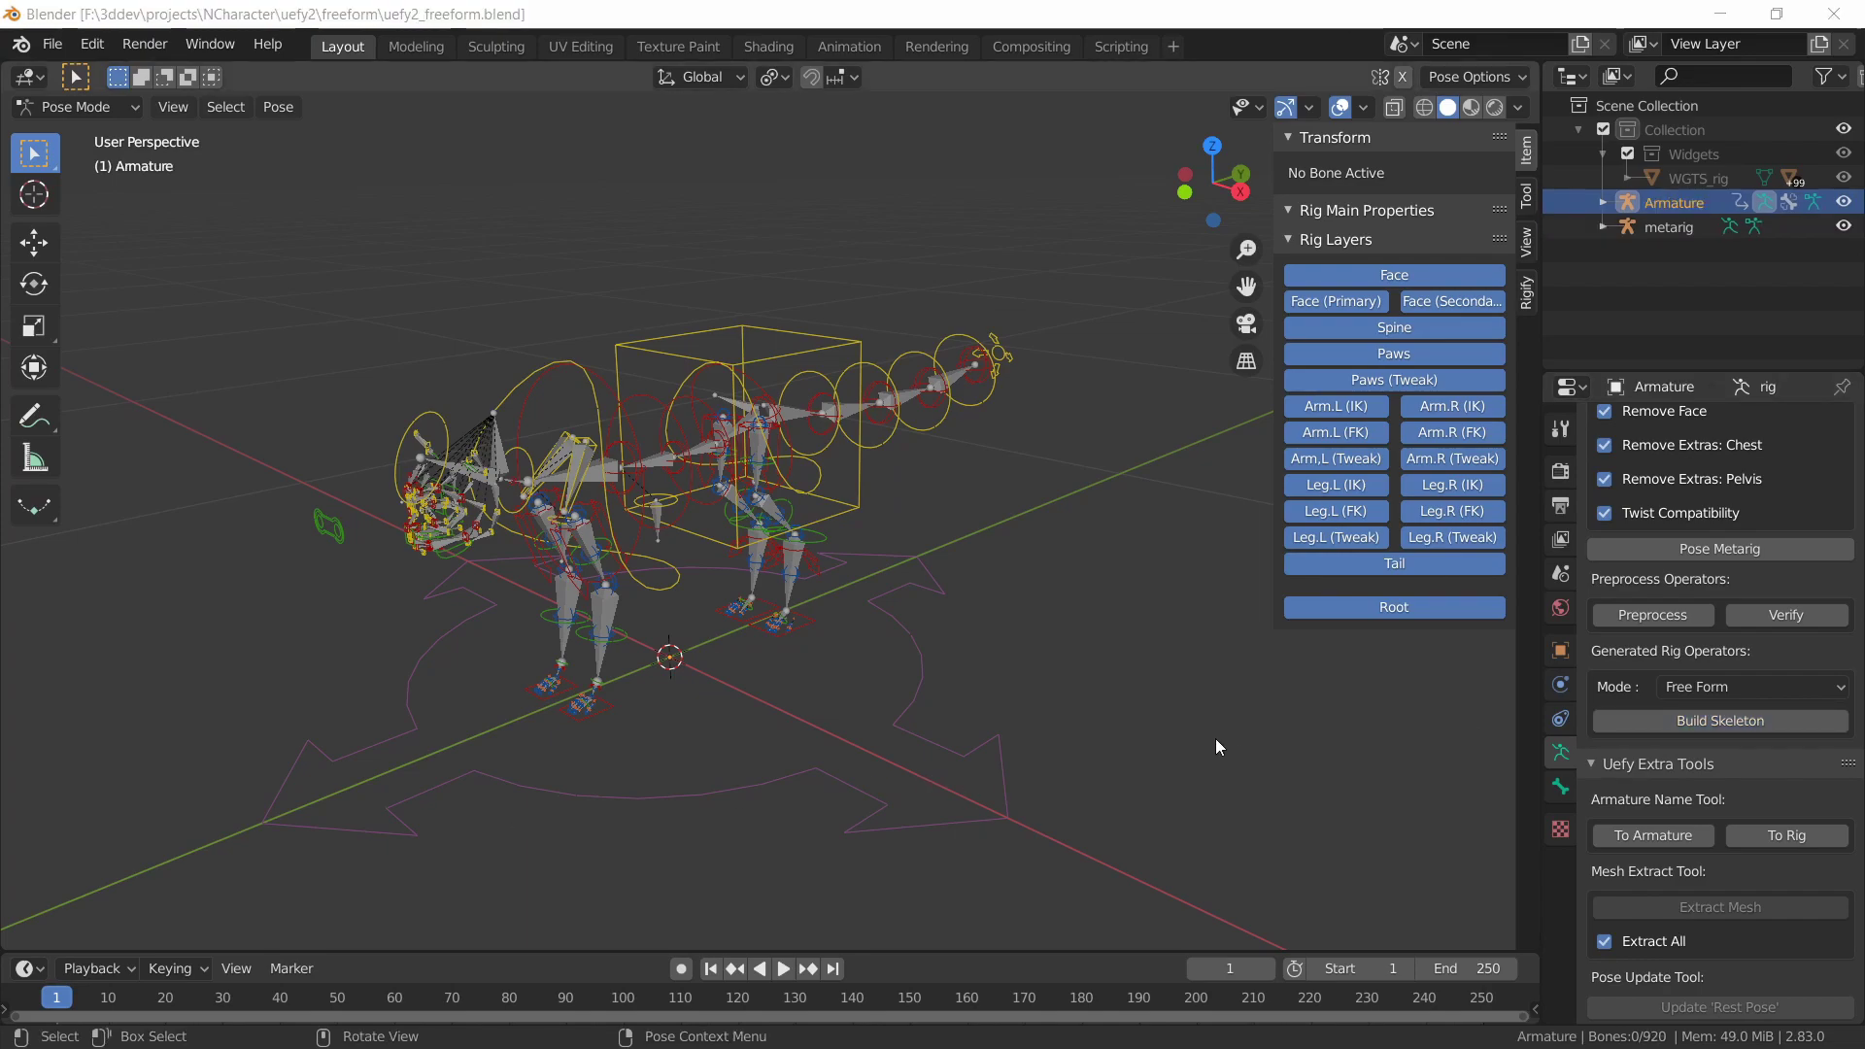
# Hide the metarig and additionally show the built armature's bone layers with indices 24 and 25
pyautogui.scroll(12, 1690, 499)
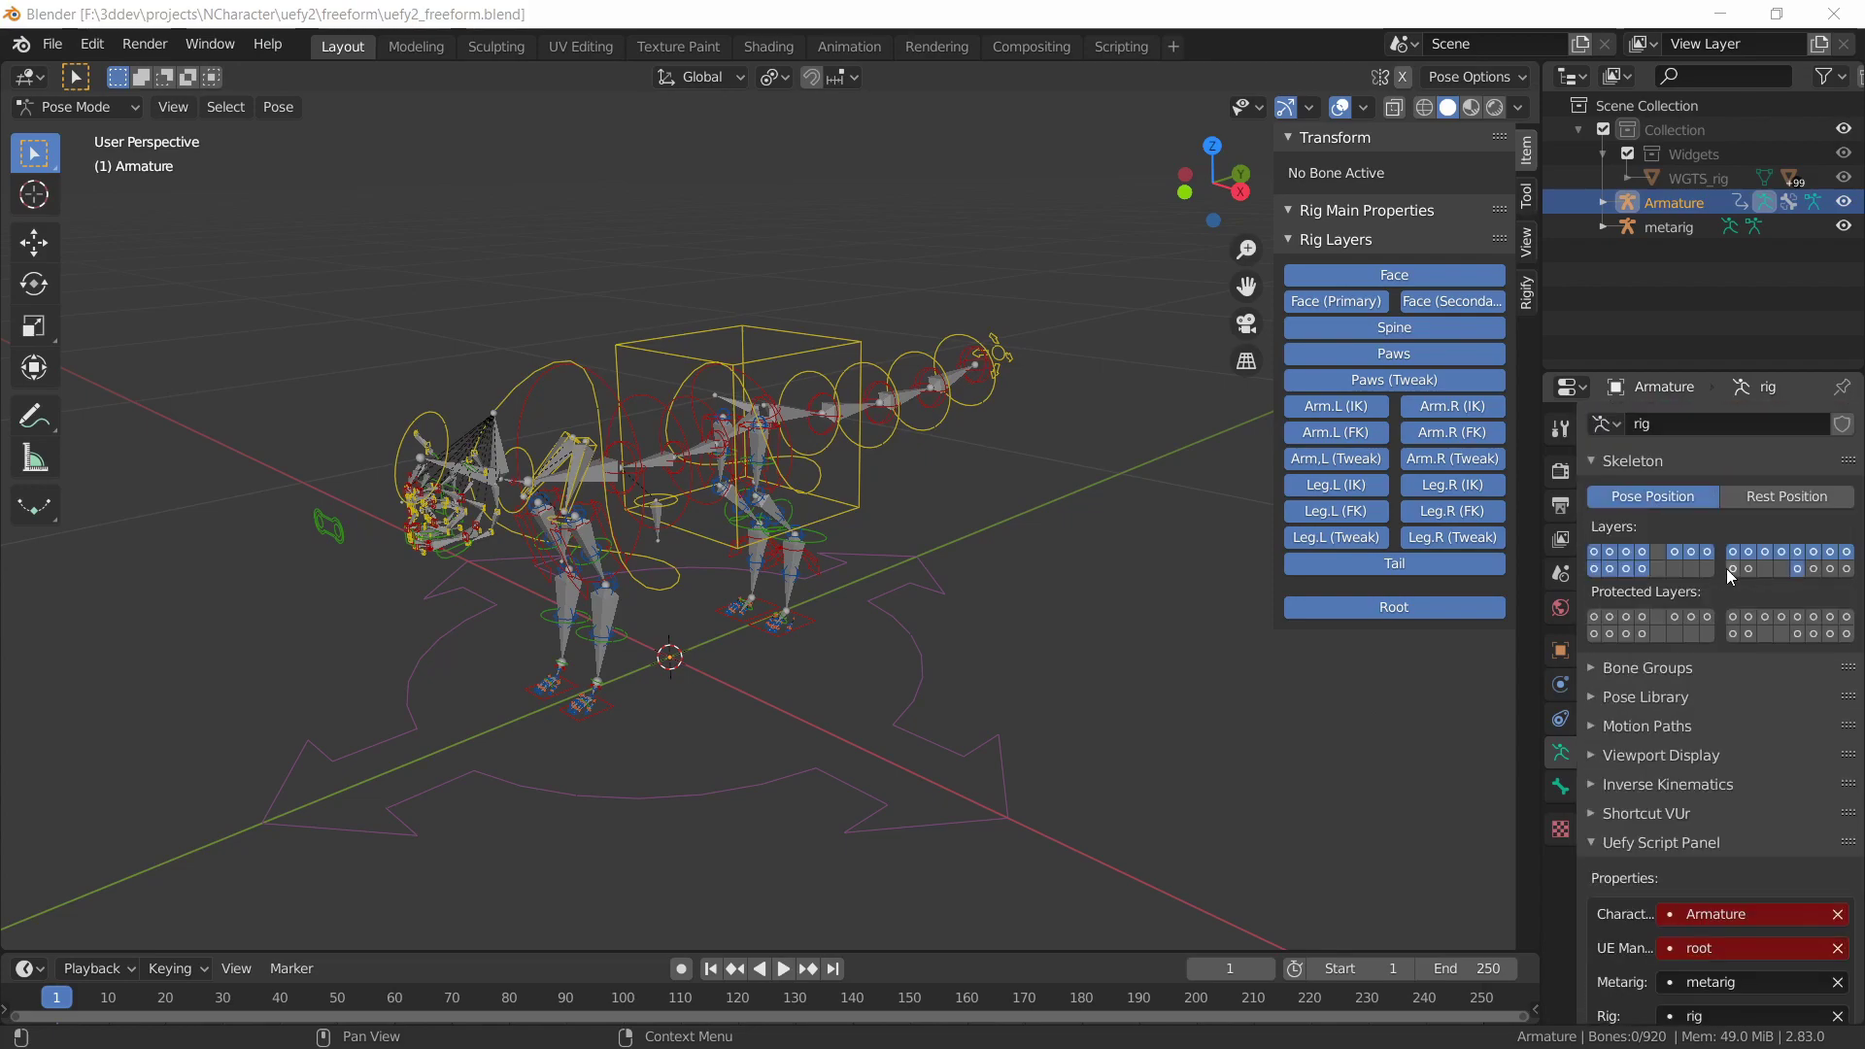
pyautogui.click(1844, 226)
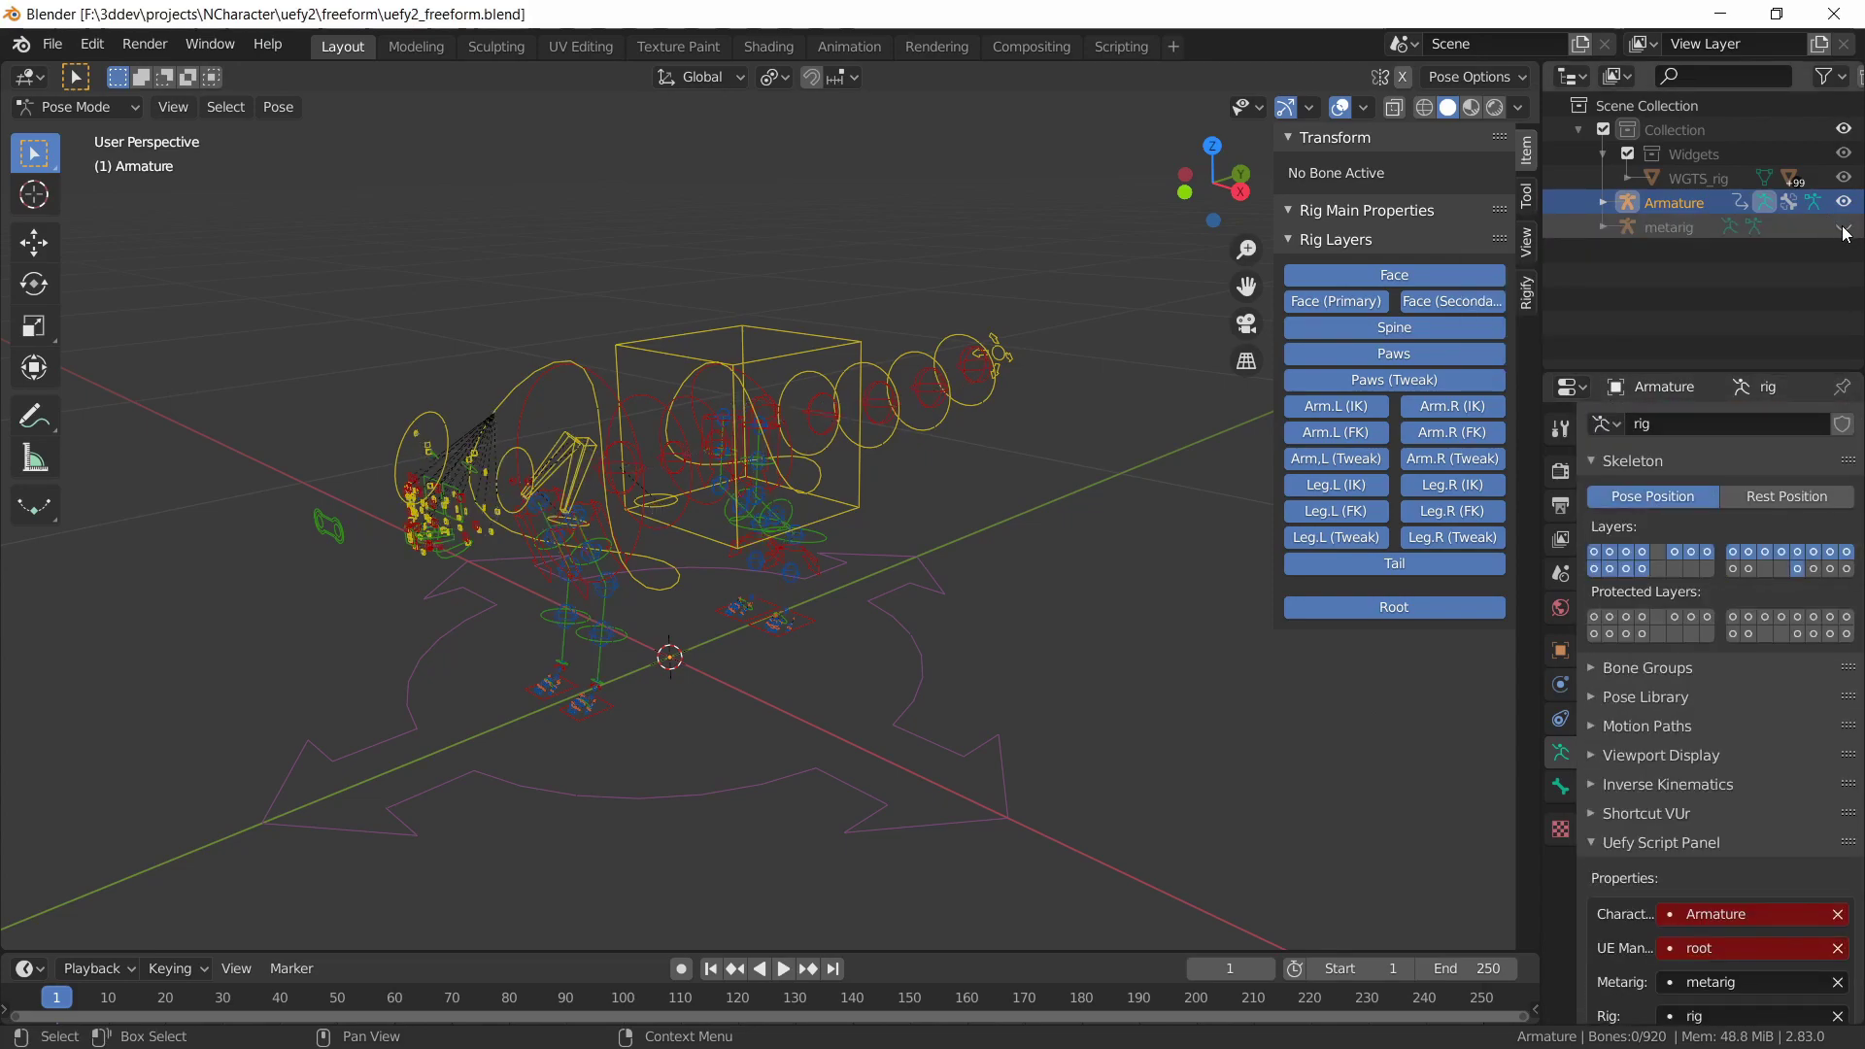
pyautogui.keyDown('shift'); pyautogui.click(1731, 569); pyautogui.keyUp('shift')
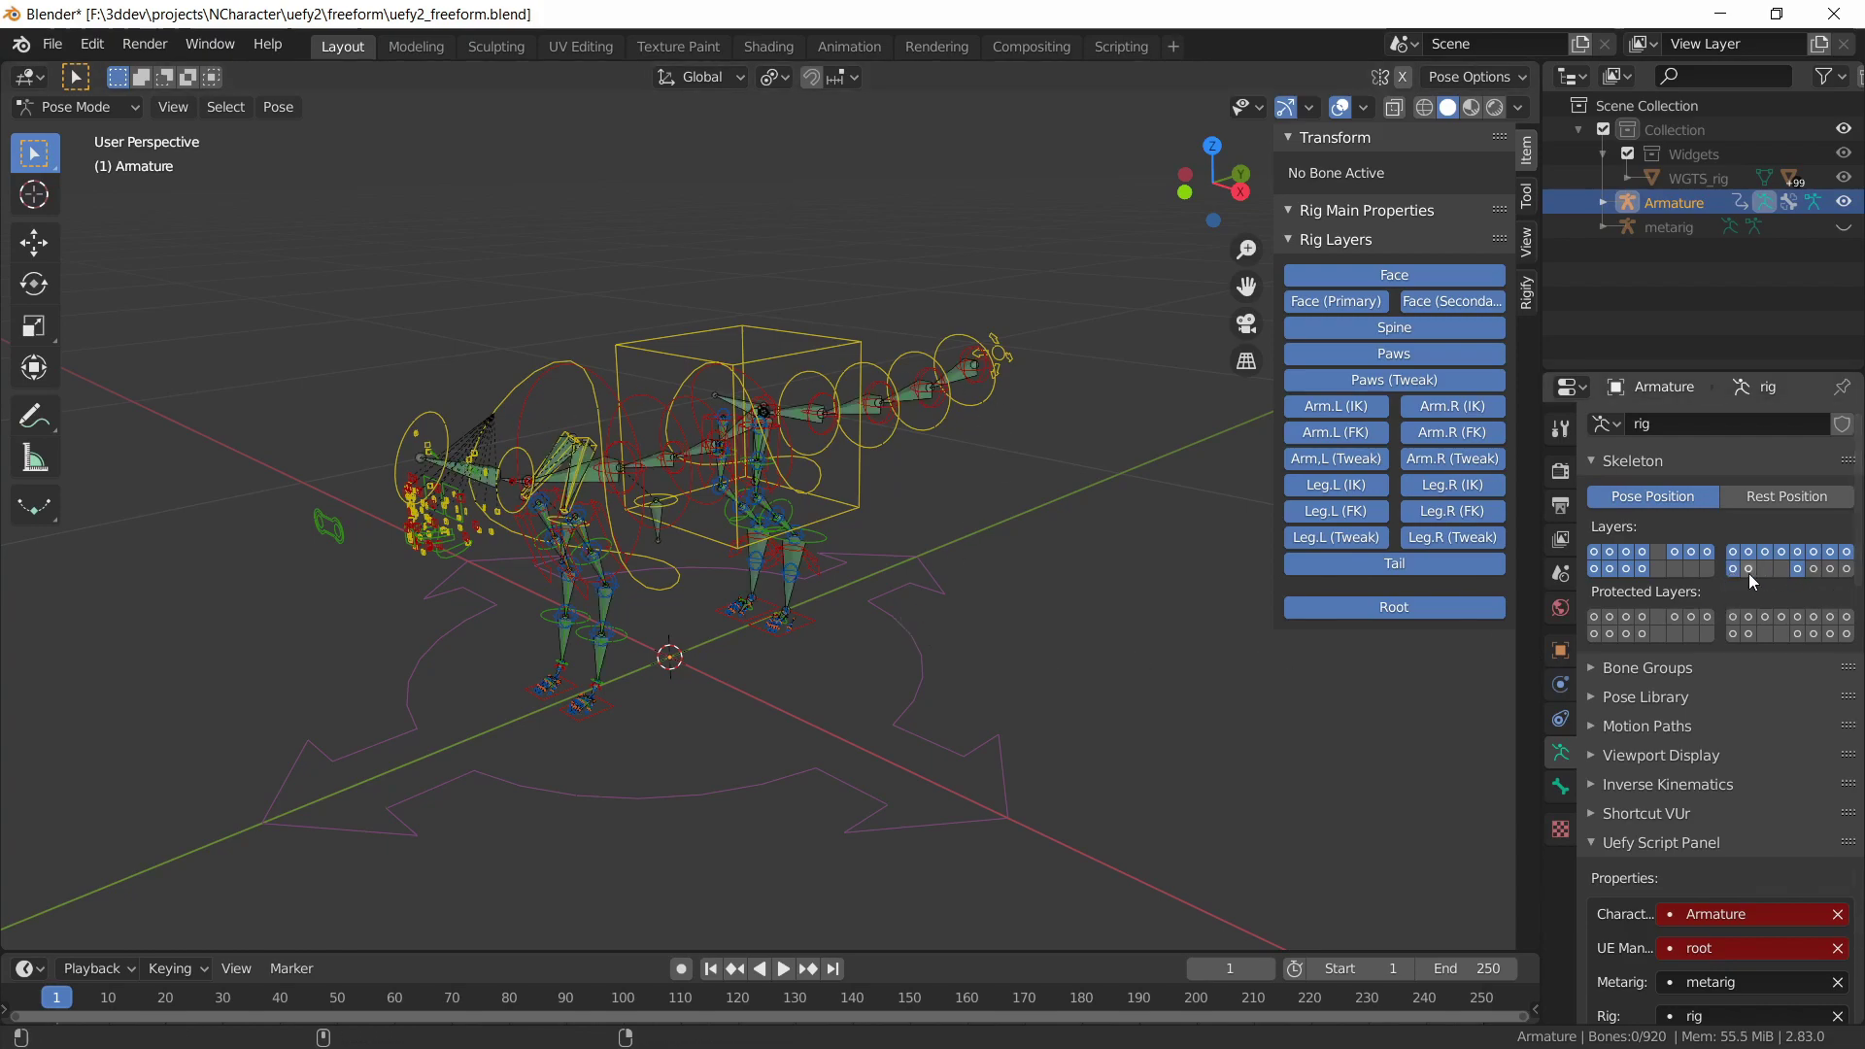
pyautogui.keyDown('shift'); pyautogui.click(1746, 571); pyautogui.keyUp('shift')
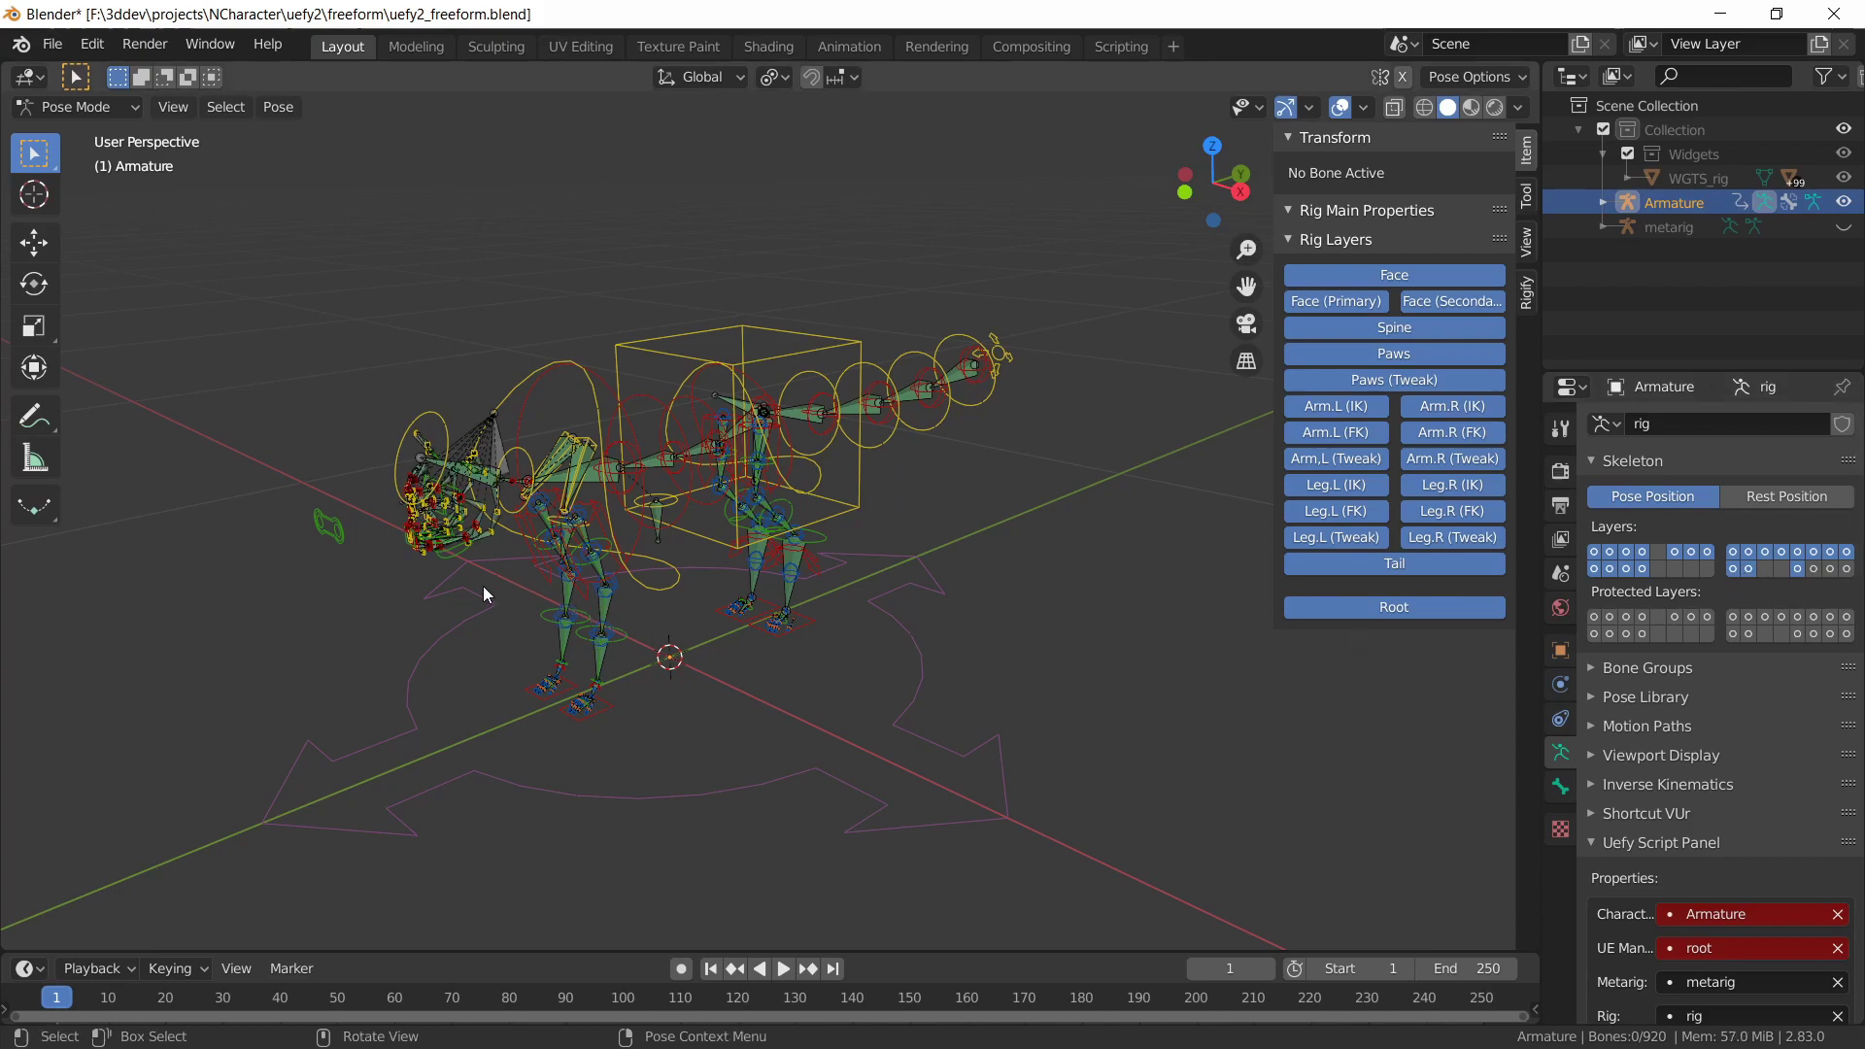
# Test the face rig by rotating the jaw_master control about the X axis, and cancel the rotation
pyautogui.scroll(3, 480, 621)
pyautogui.keyDown('shift'); pyautogui.moveTo(346, 615); pyautogui.dragTo(651, 524, button='middle'); pyautogui.keyUp('shift')
pyautogui.scroll(2, 643, 528)
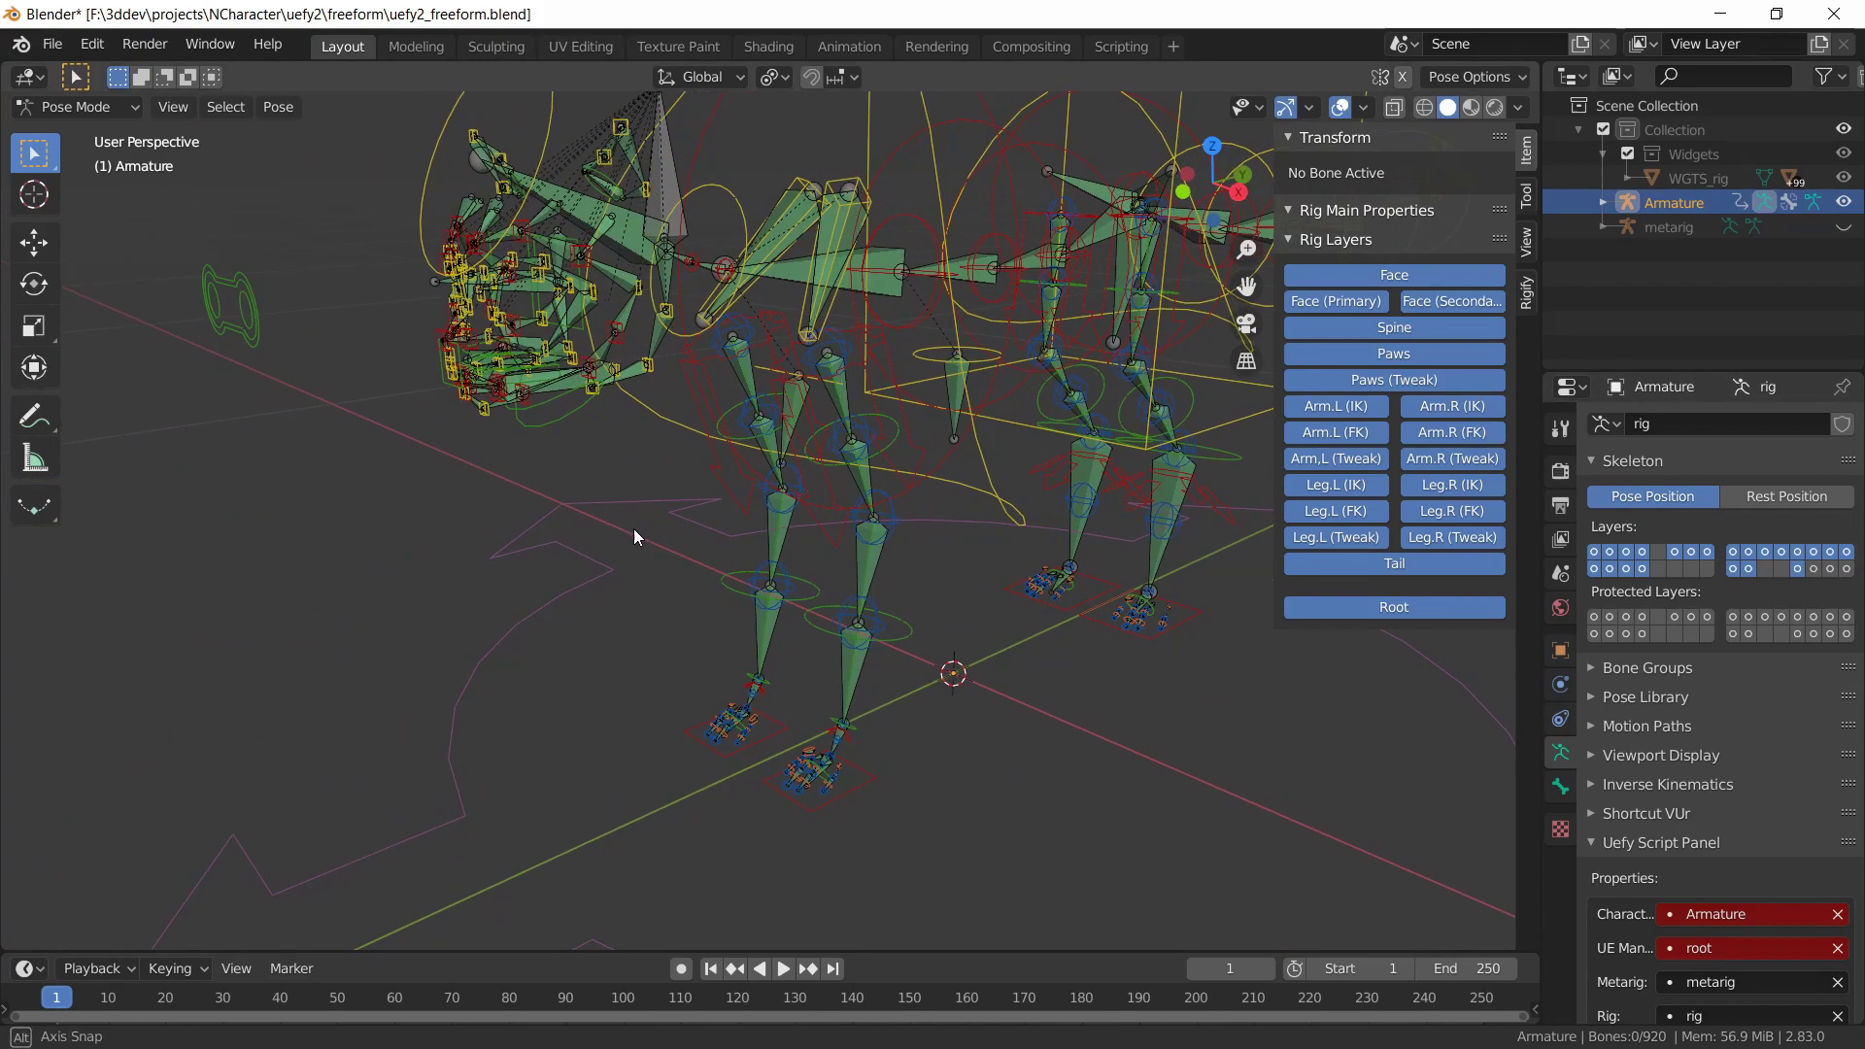
pyautogui.click(534, 424)
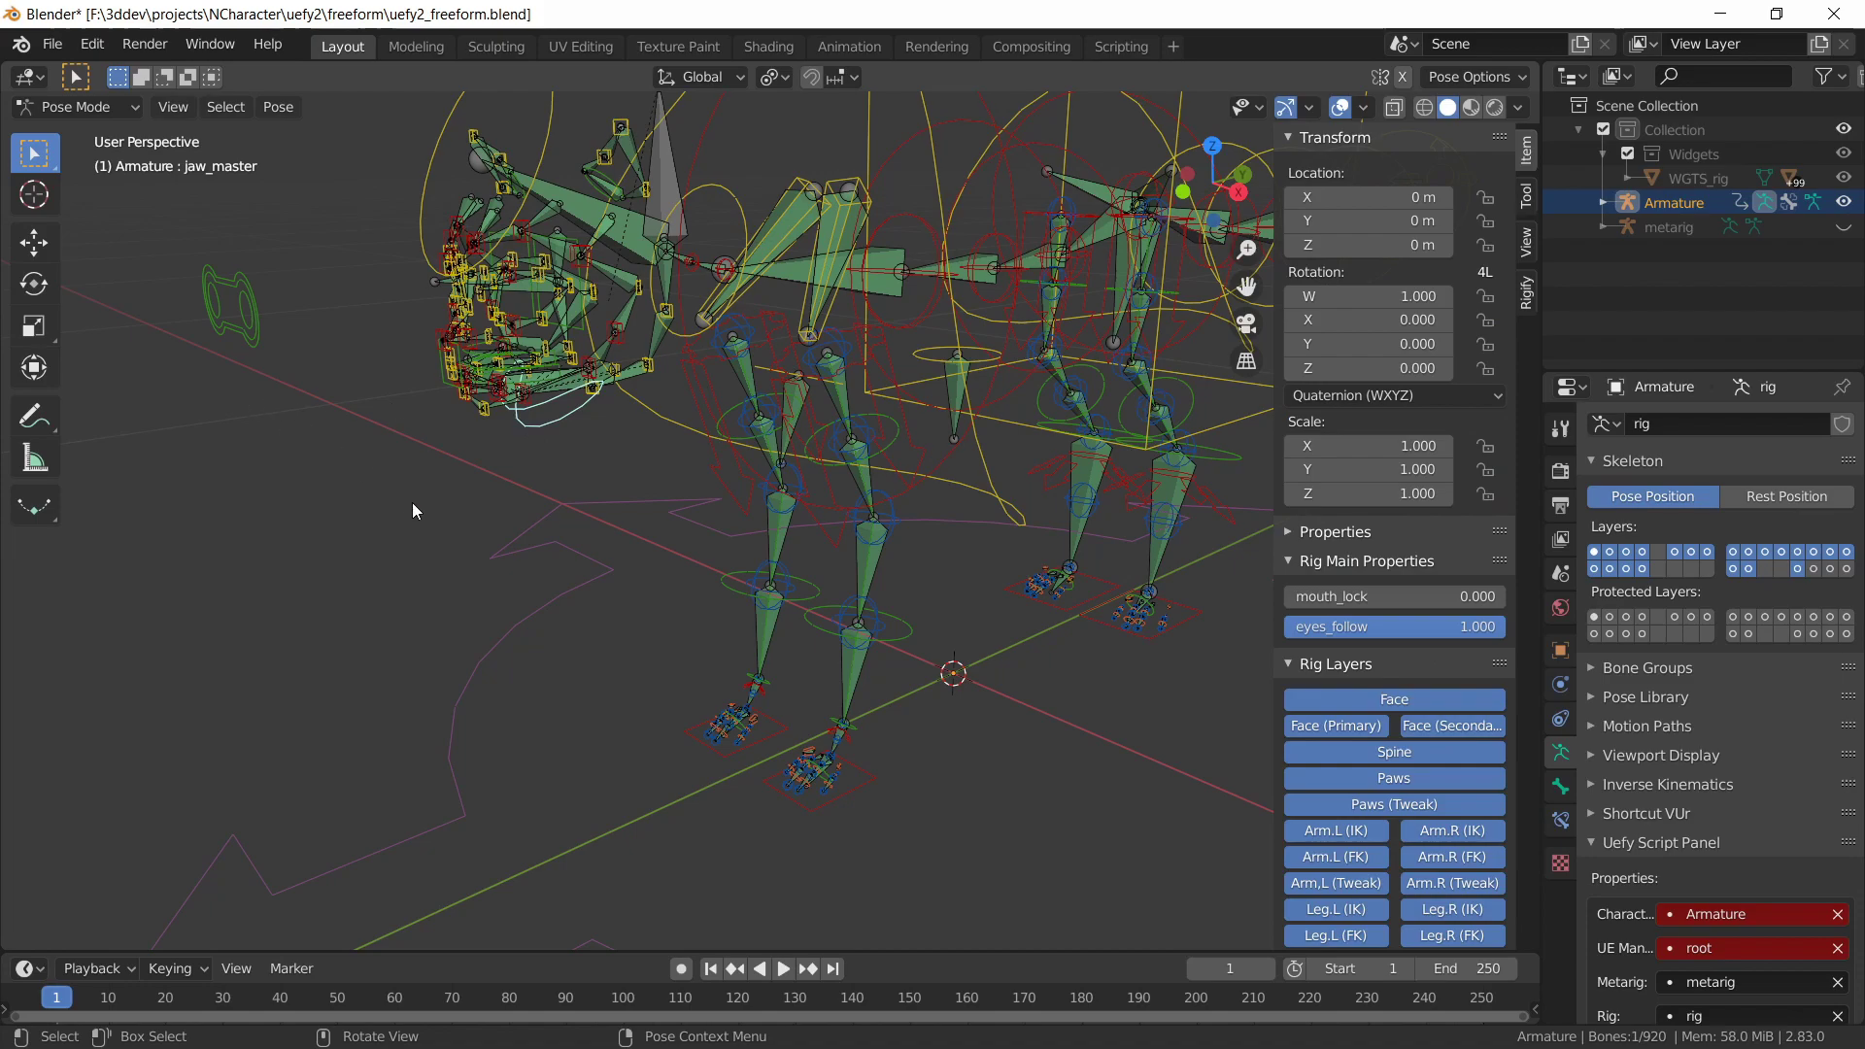
pyautogui.press('r')
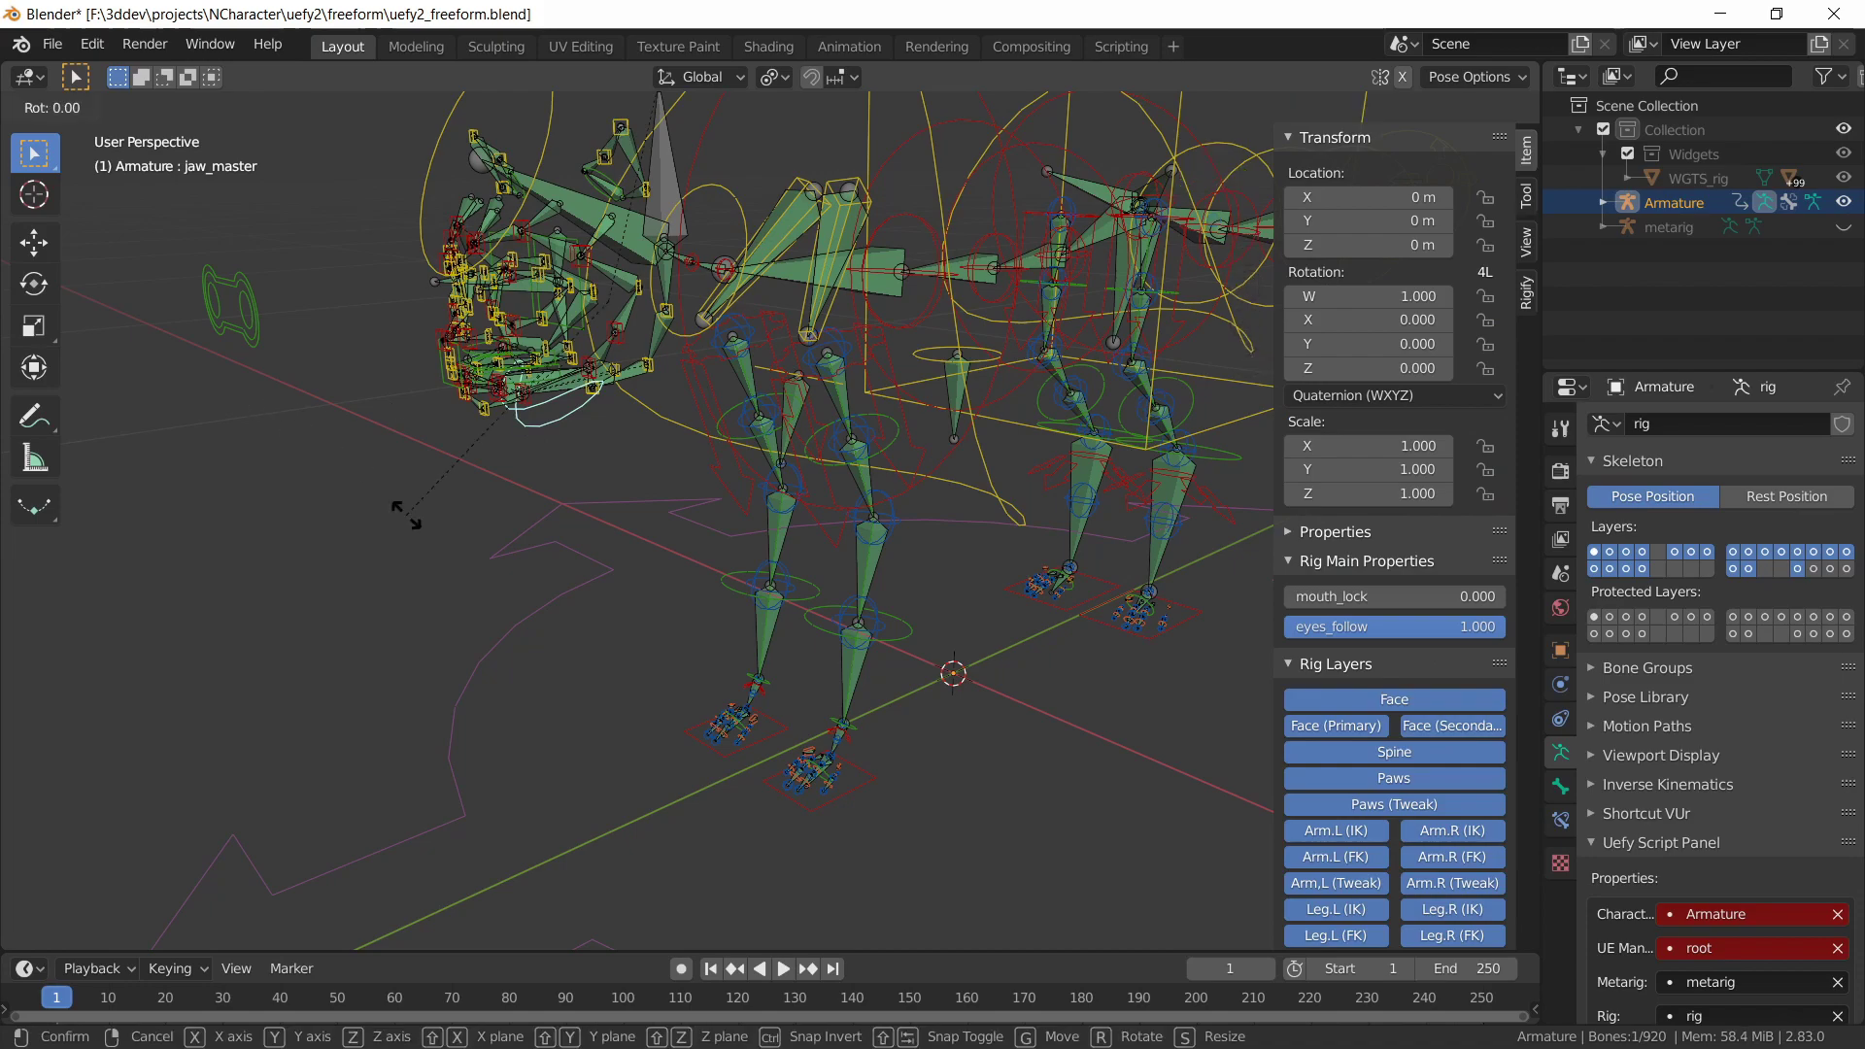
pyautogui.press('x')
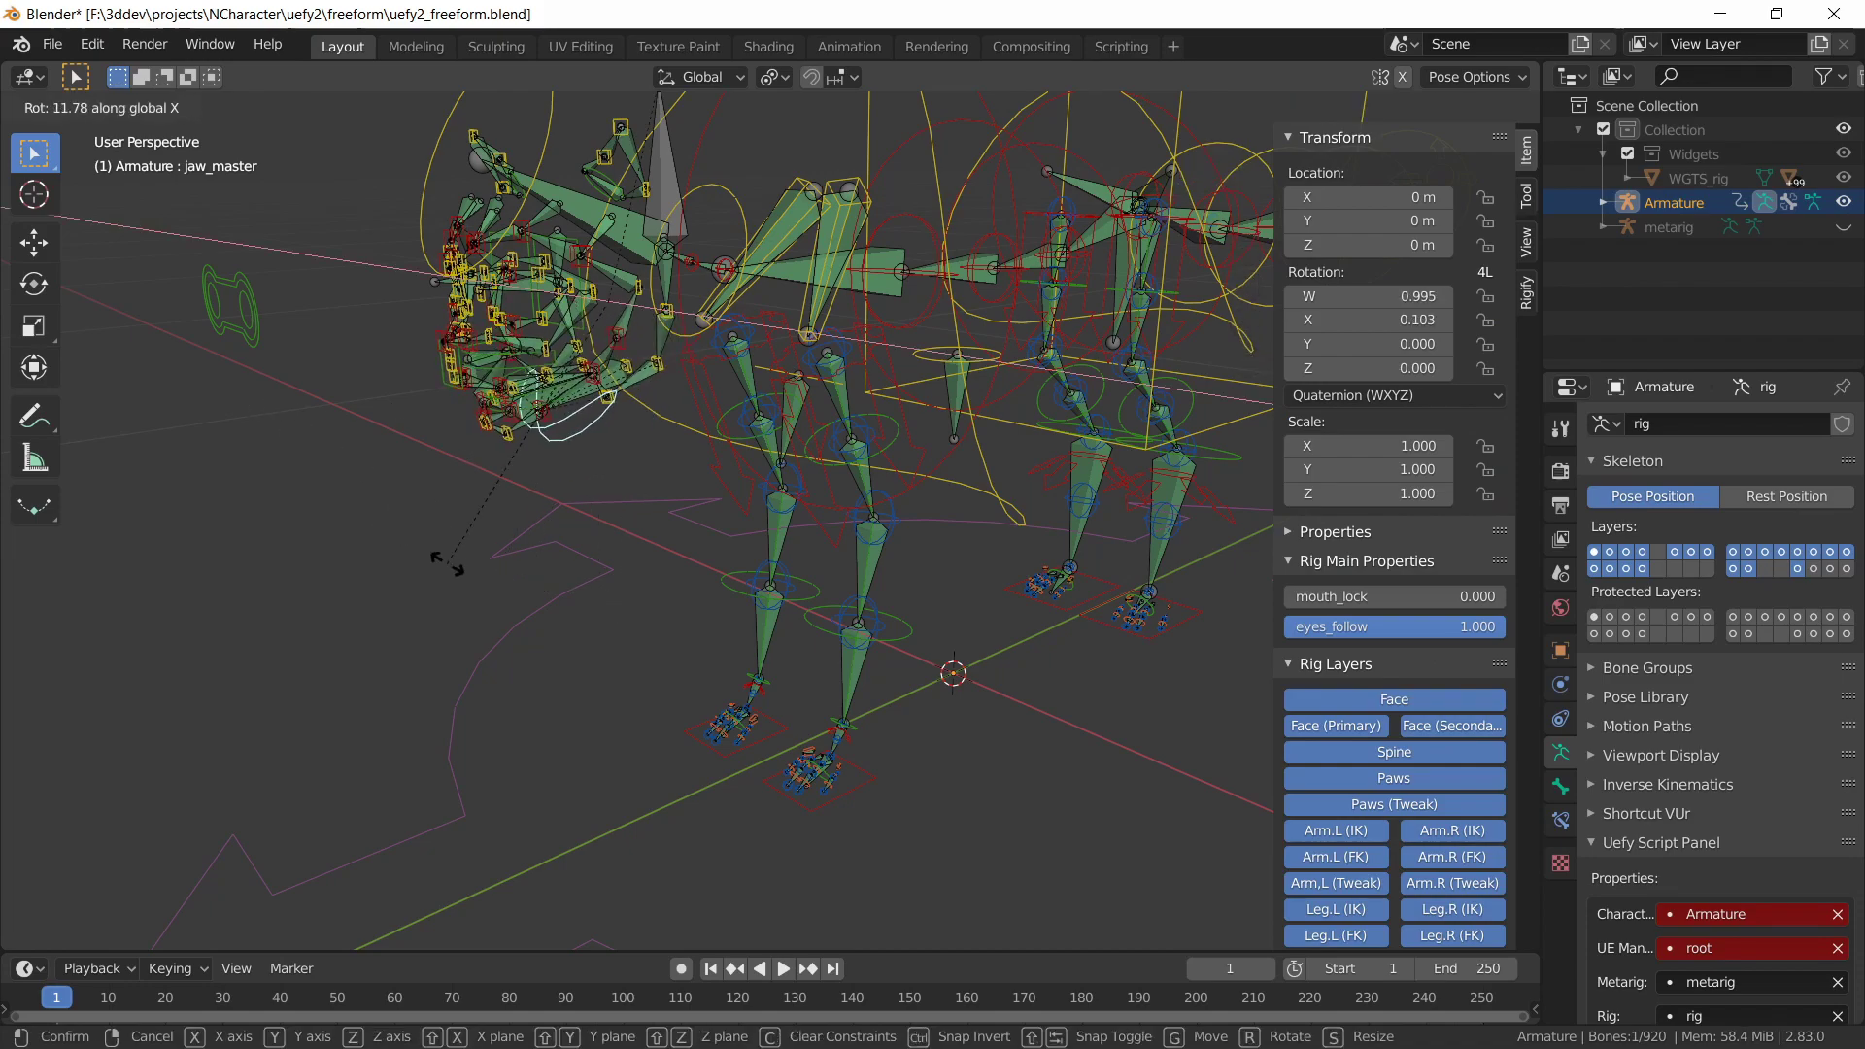
pyautogui.press('Escape')
# Test the eyes control by moving it freely, cancel the move, and bring the whole cat rig back into view
pyautogui.click(222, 283)
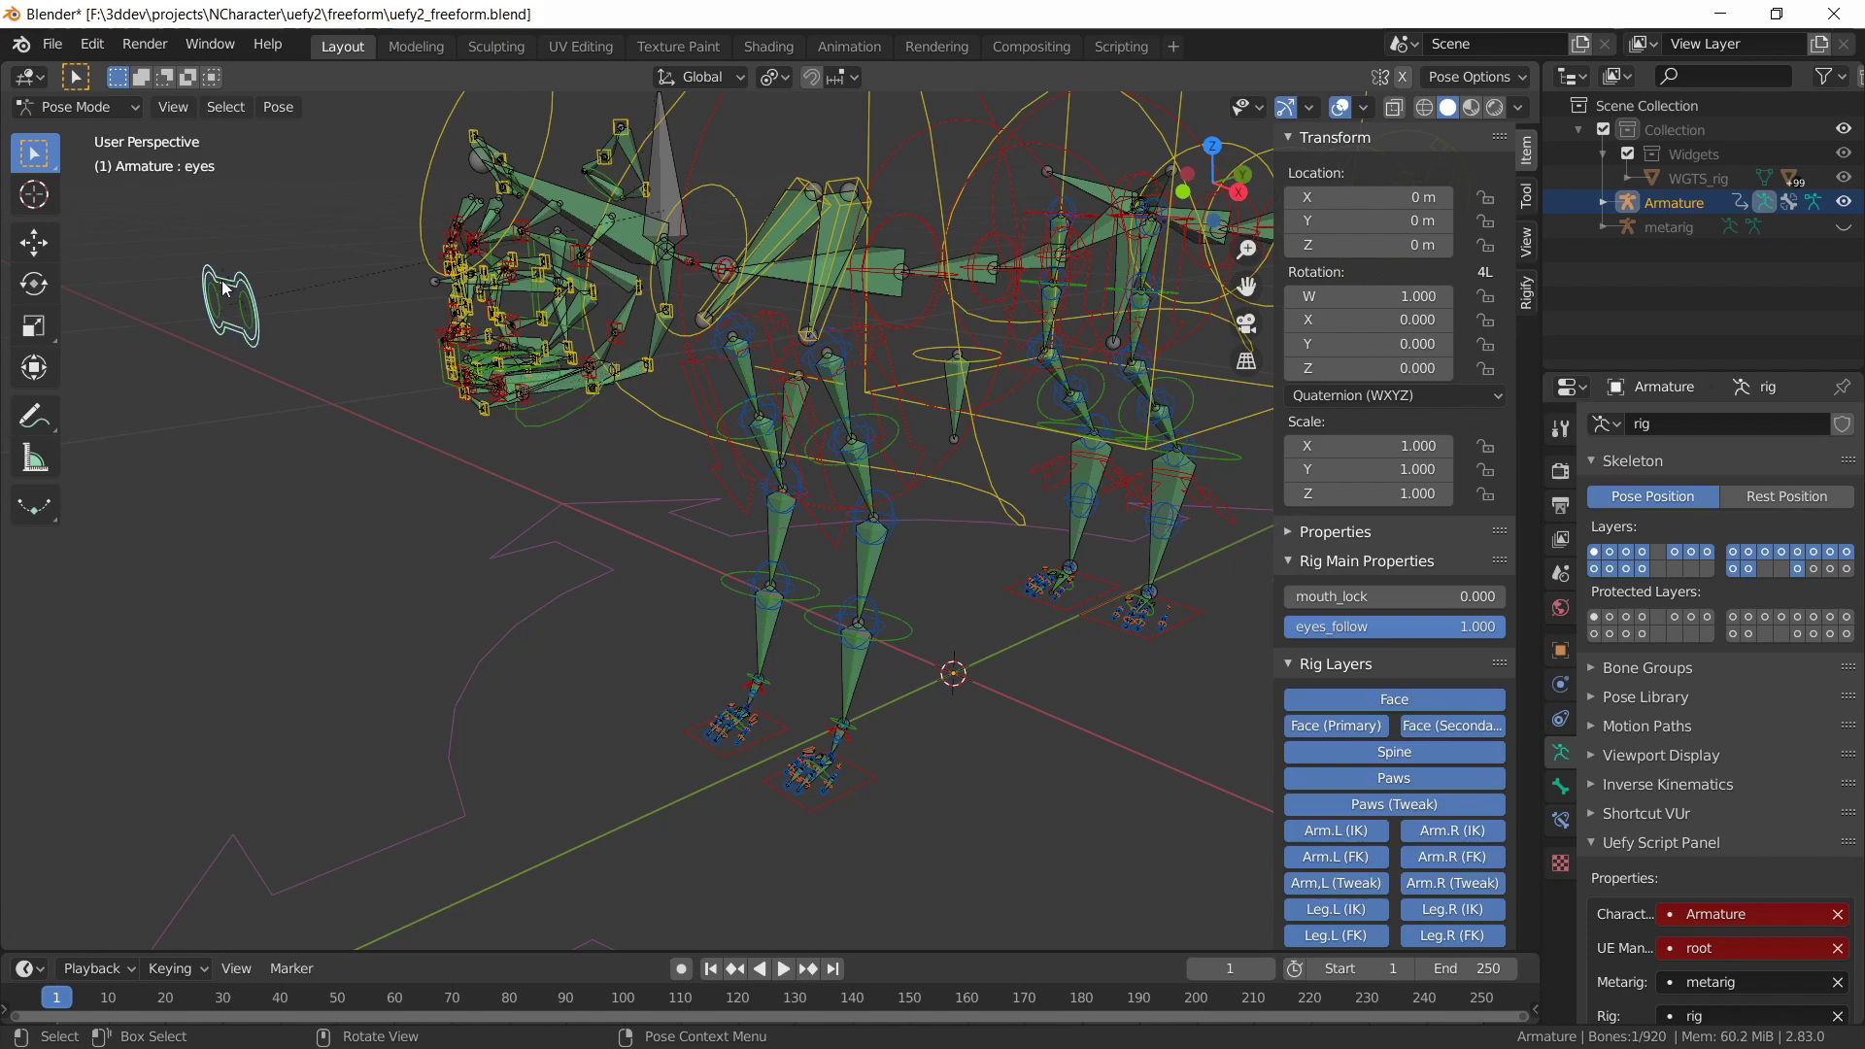
pyautogui.press('g')
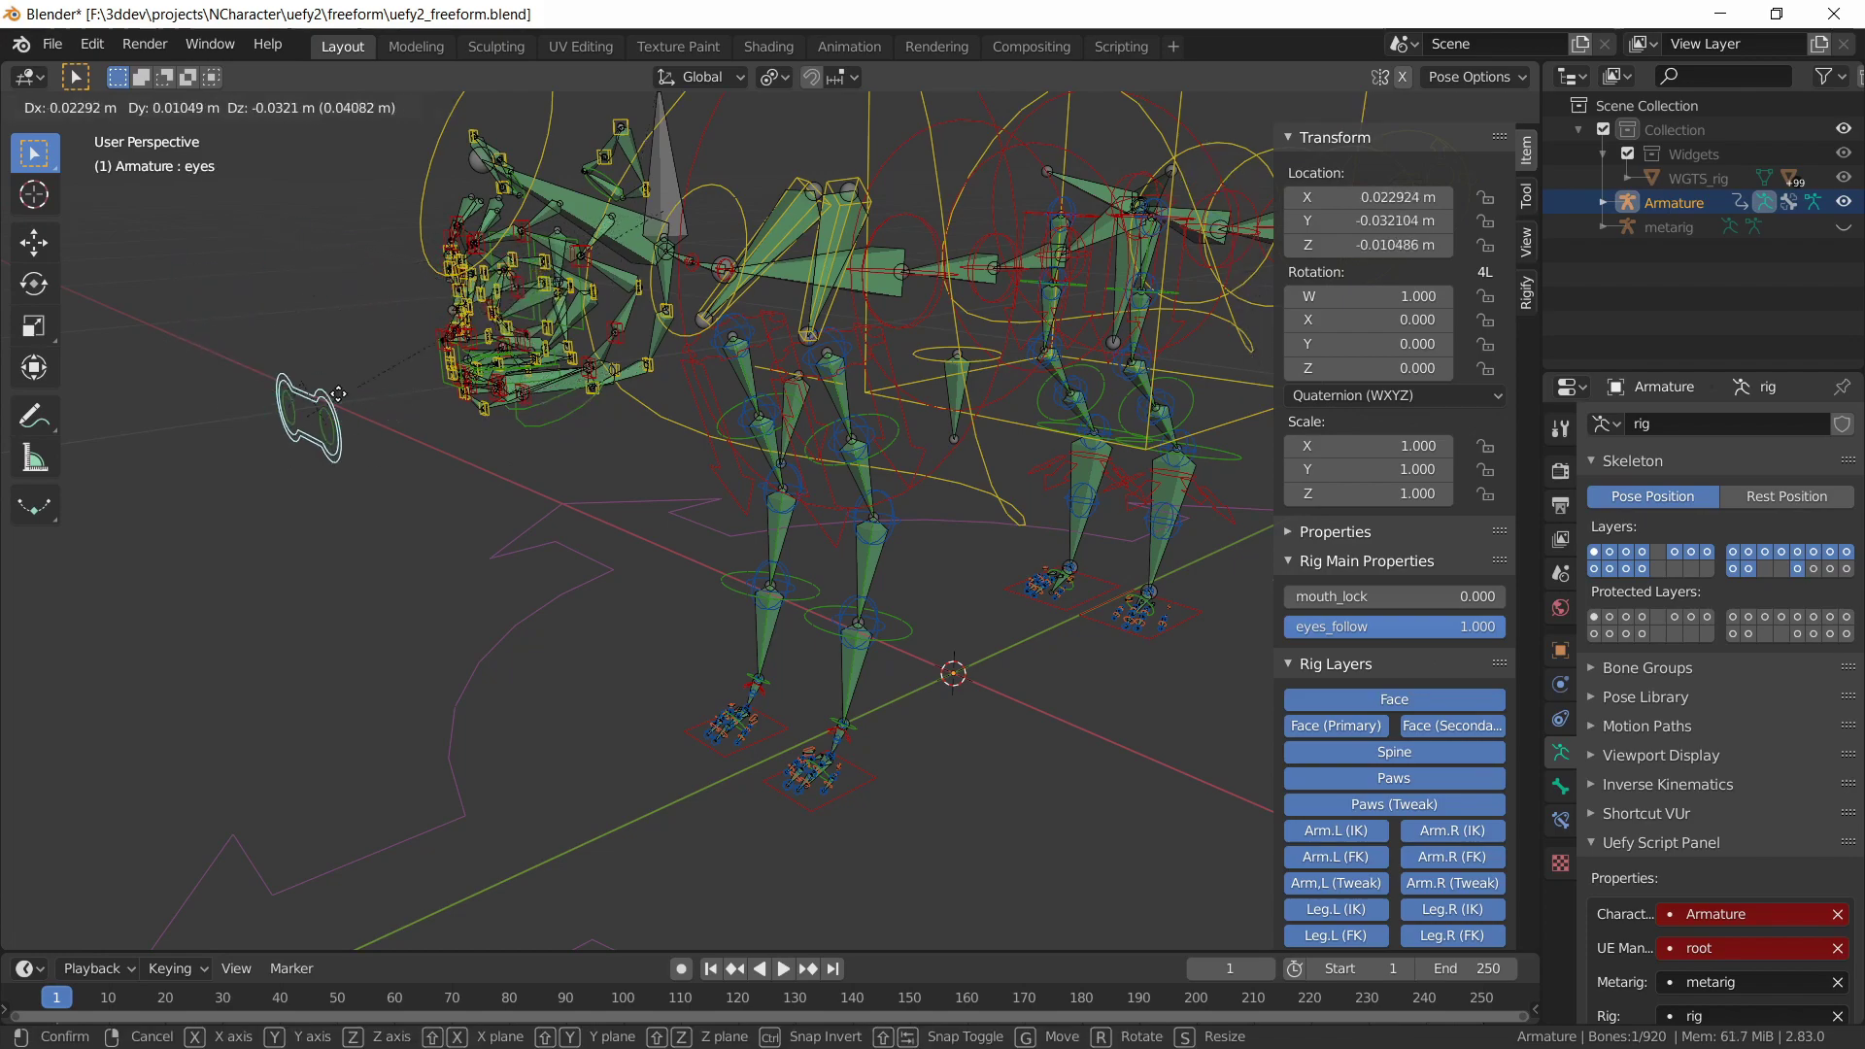
pyautogui.press('Escape')
pyautogui.scroll(-4, 317, 371)
pyautogui.moveTo(713, 428); pyautogui.dragTo(546, 447, button='middle')
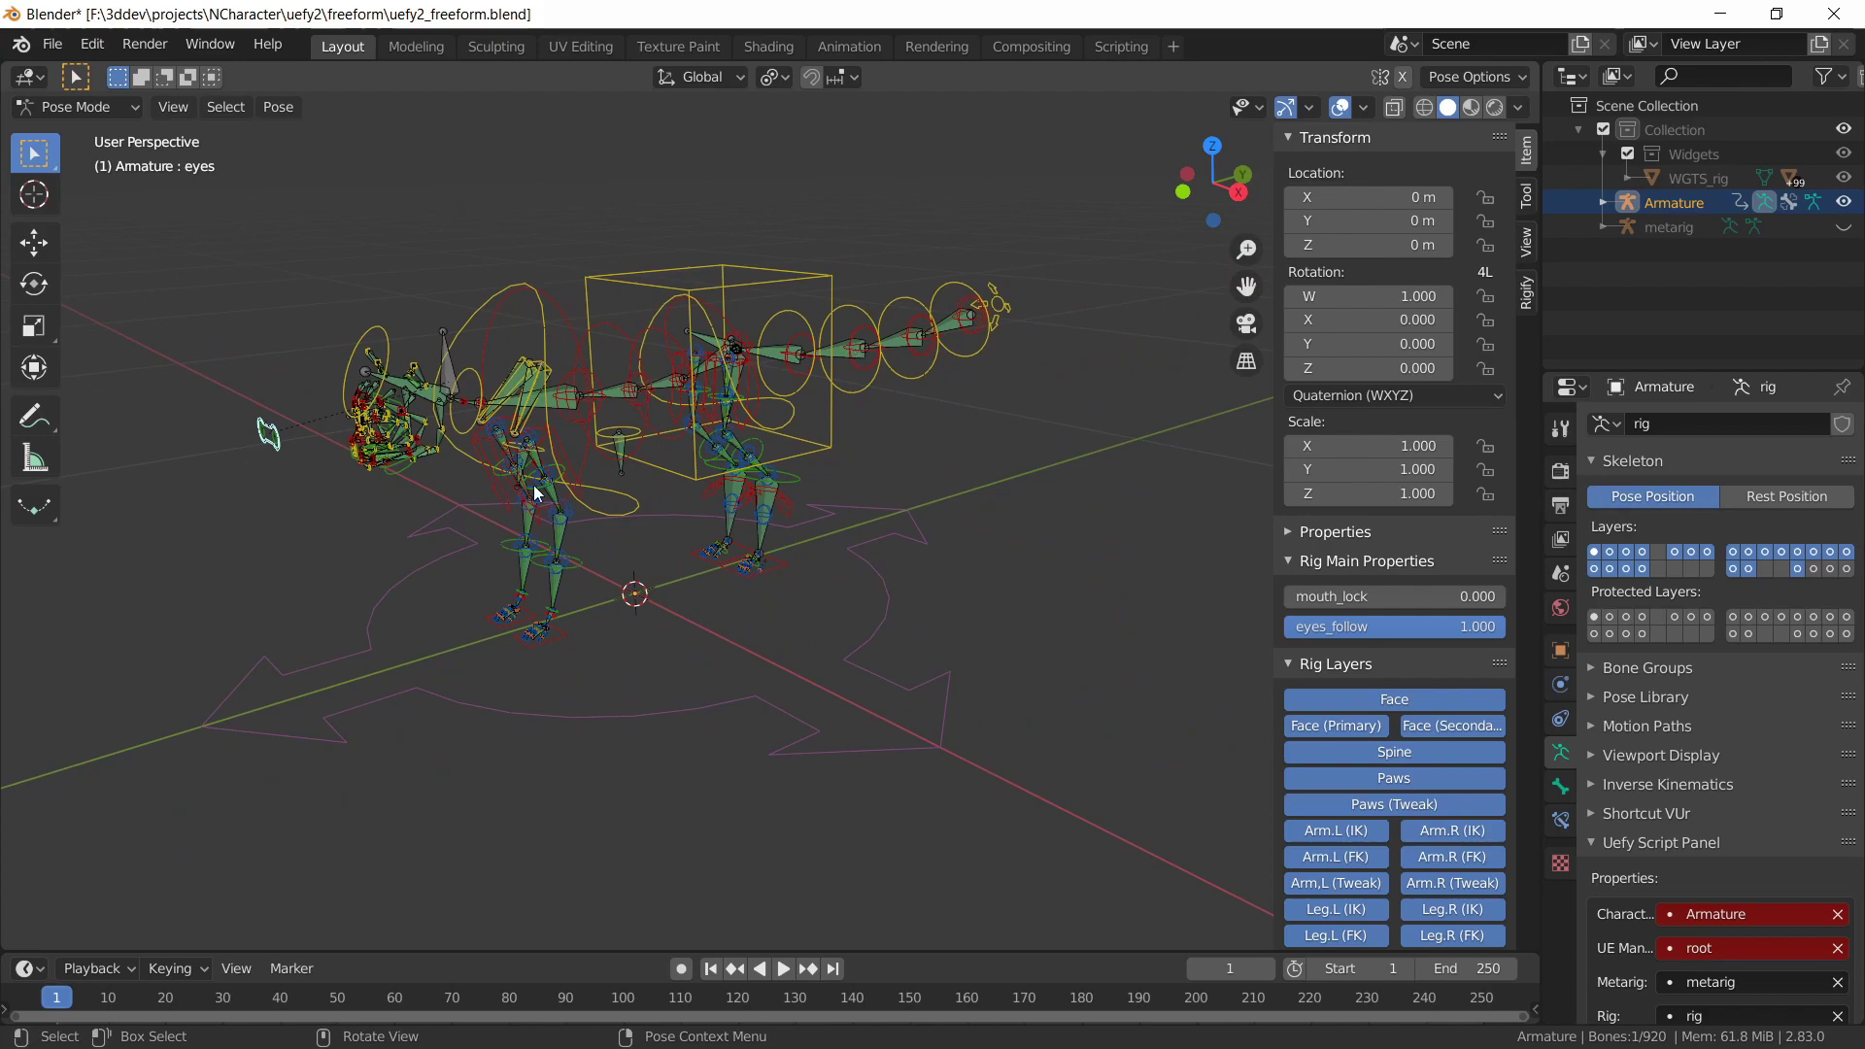
# Show the Find & Replace options for uefy_bonemap.json in the Scripting workspace and go to the beginning of the bone map
pyautogui.click(1107, 46)
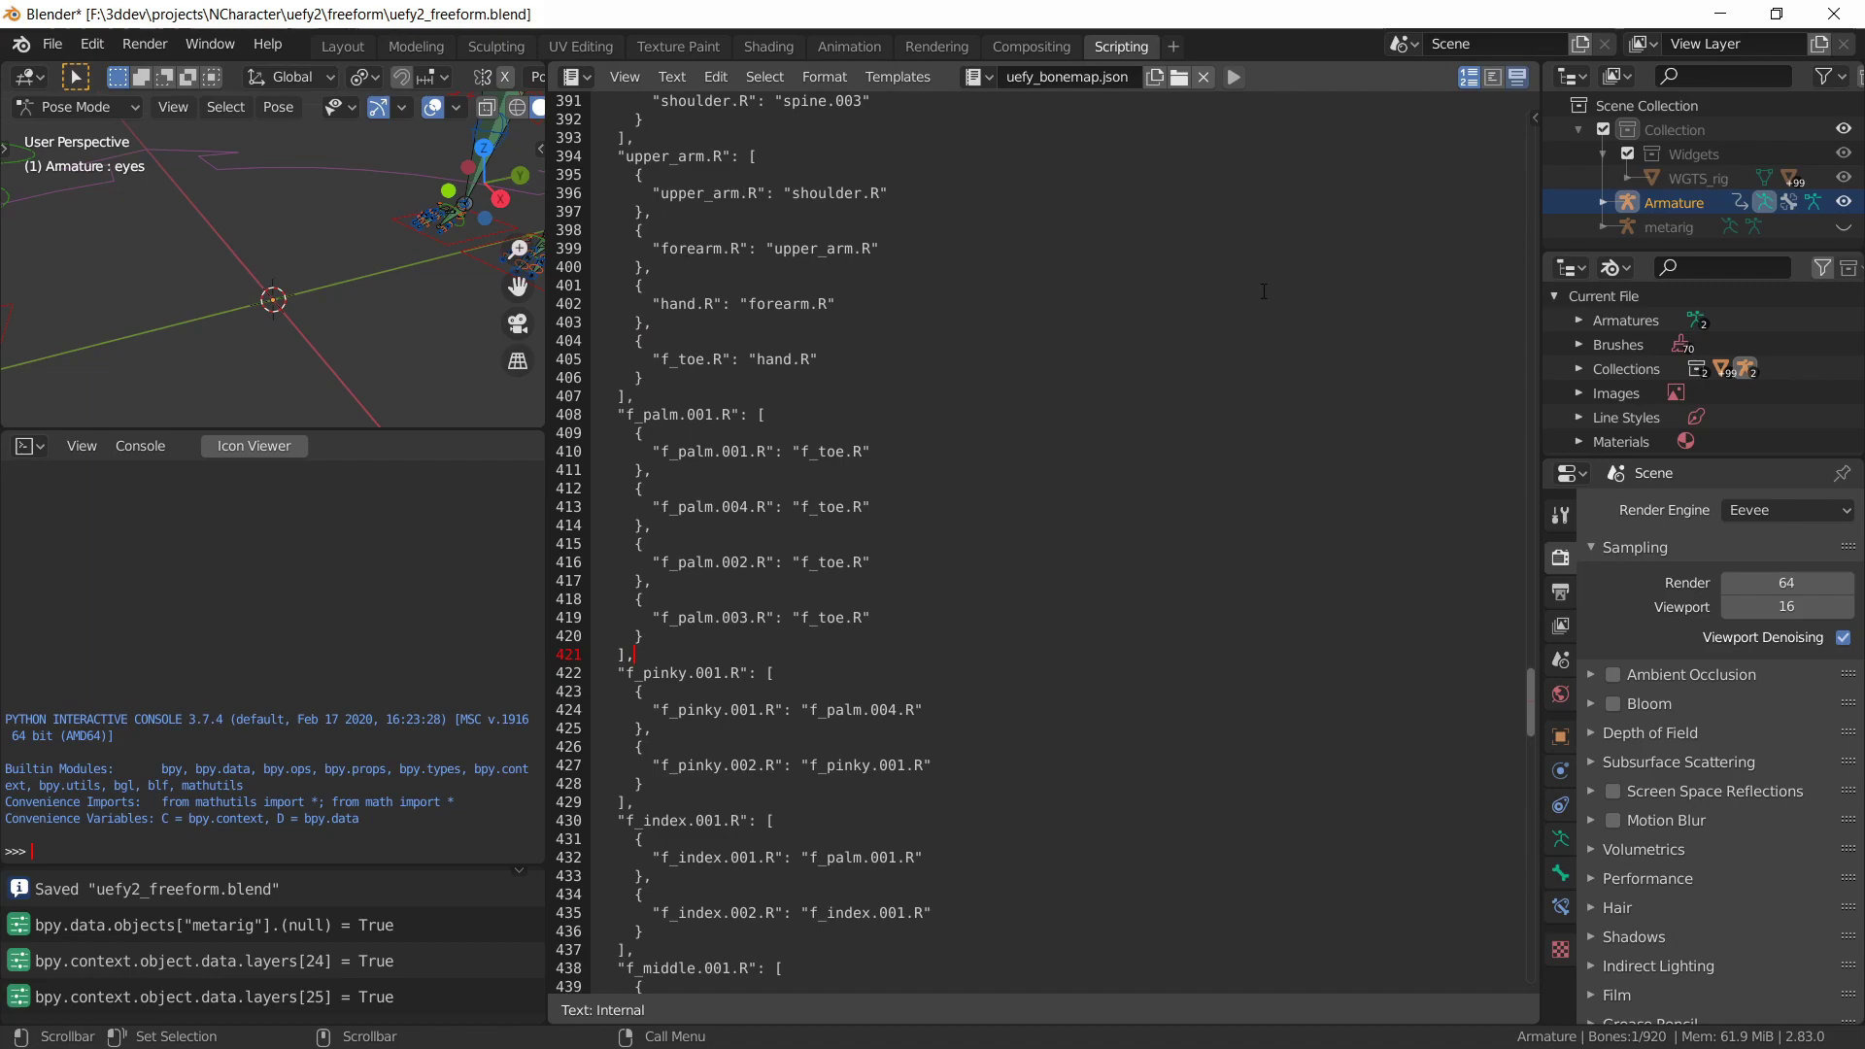
pyautogui.click(1532, 115)
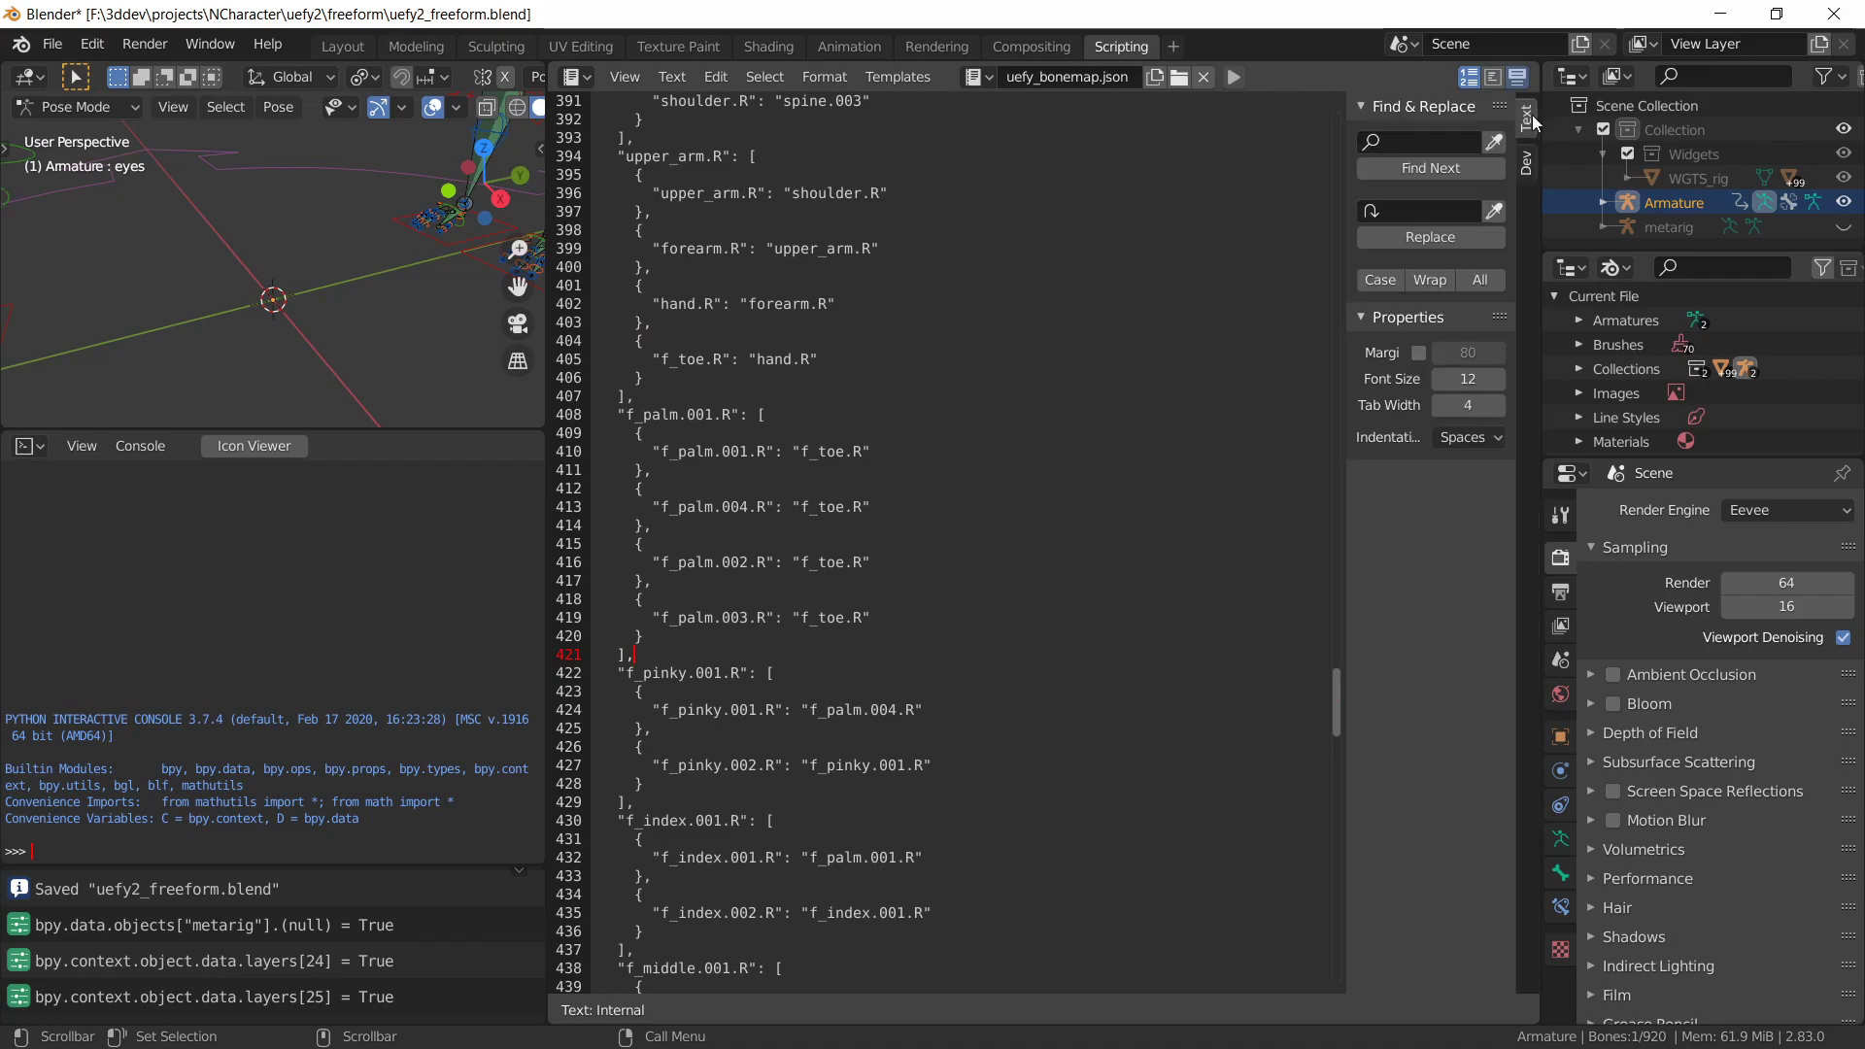
pyautogui.click(1401, 140)
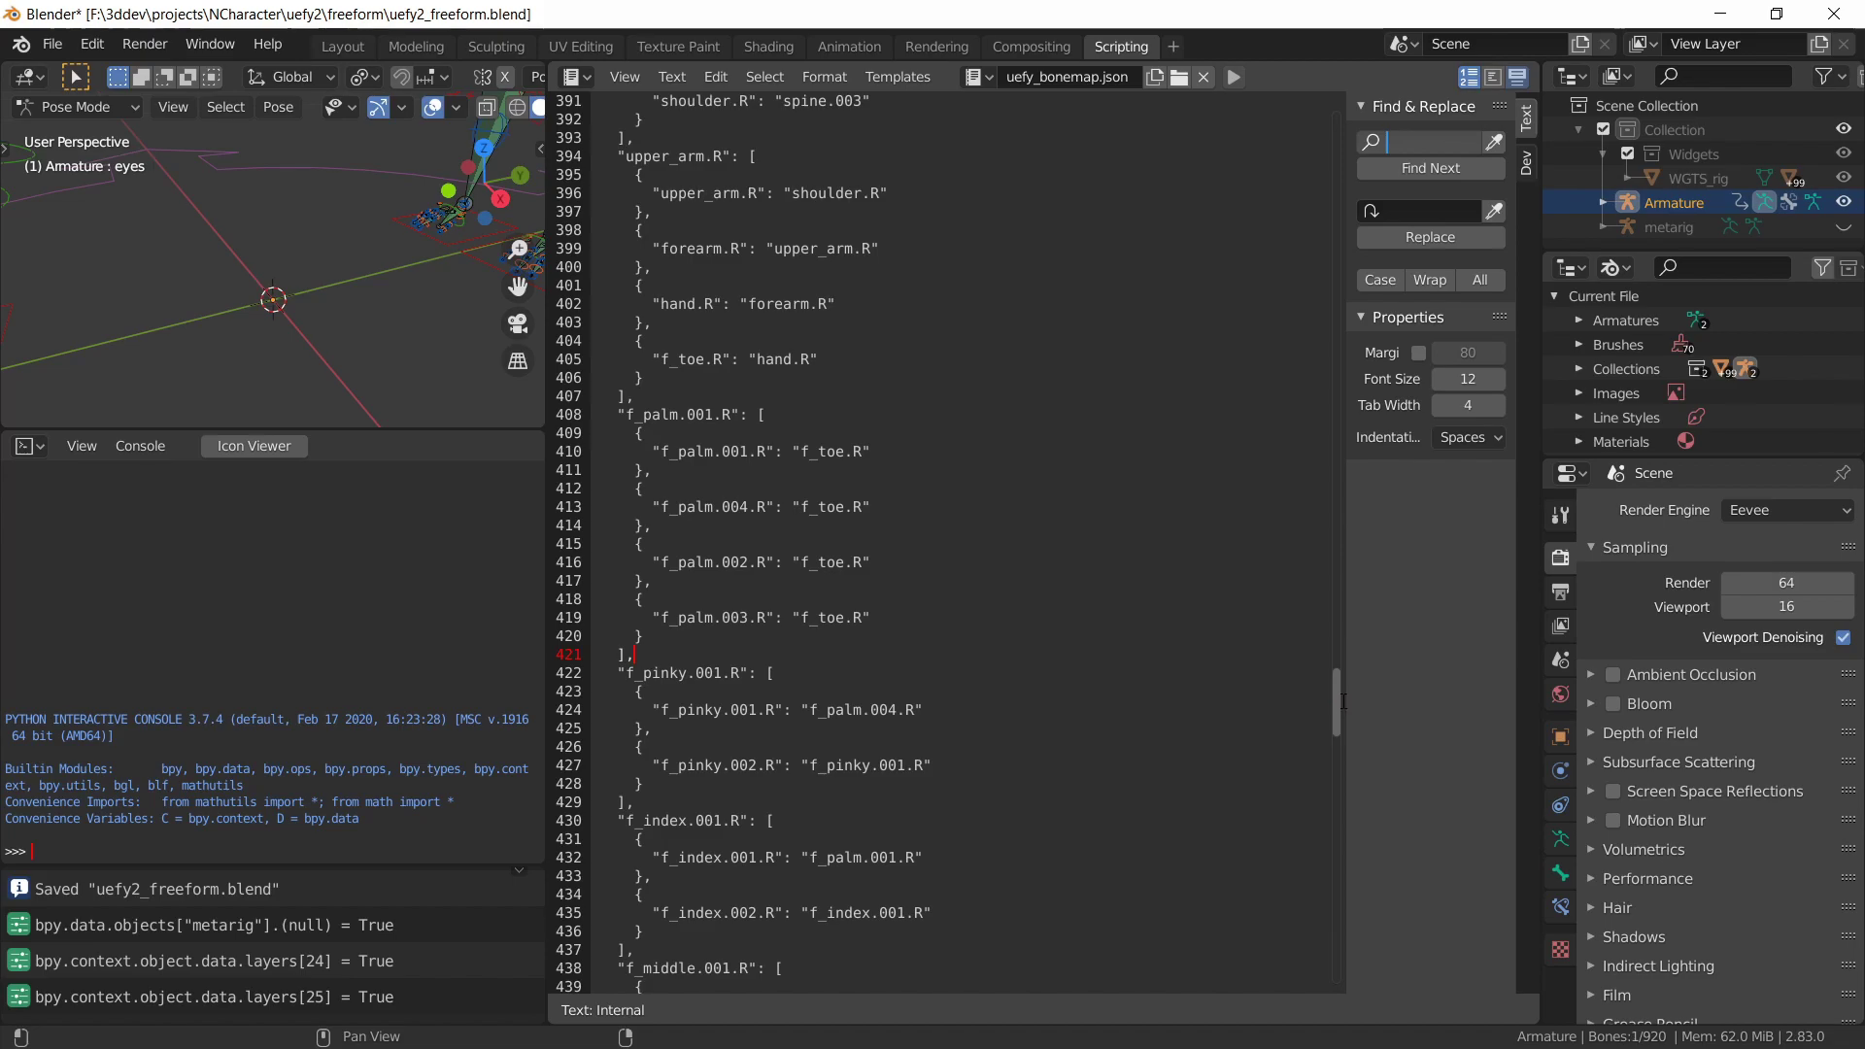
pyautogui.moveTo(1333, 700); pyautogui.dragTo(1337, 146)
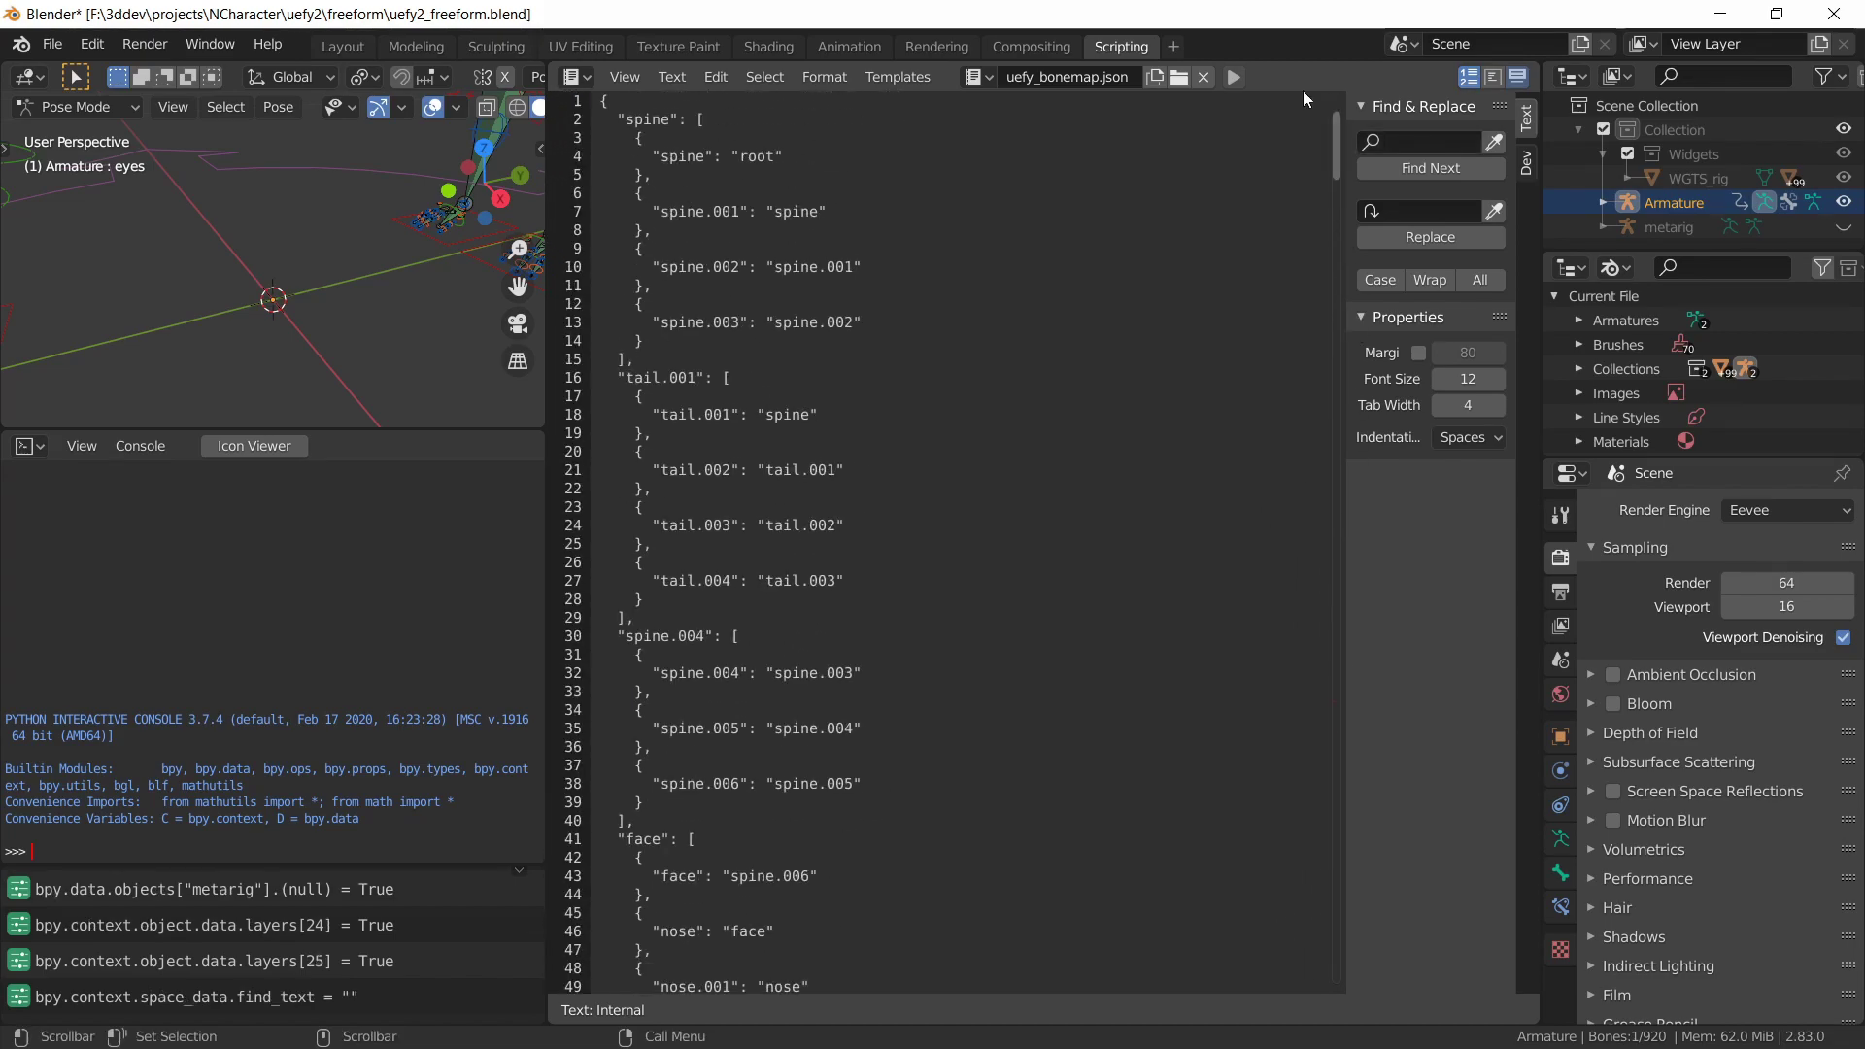
pyautogui.click(858, 128)
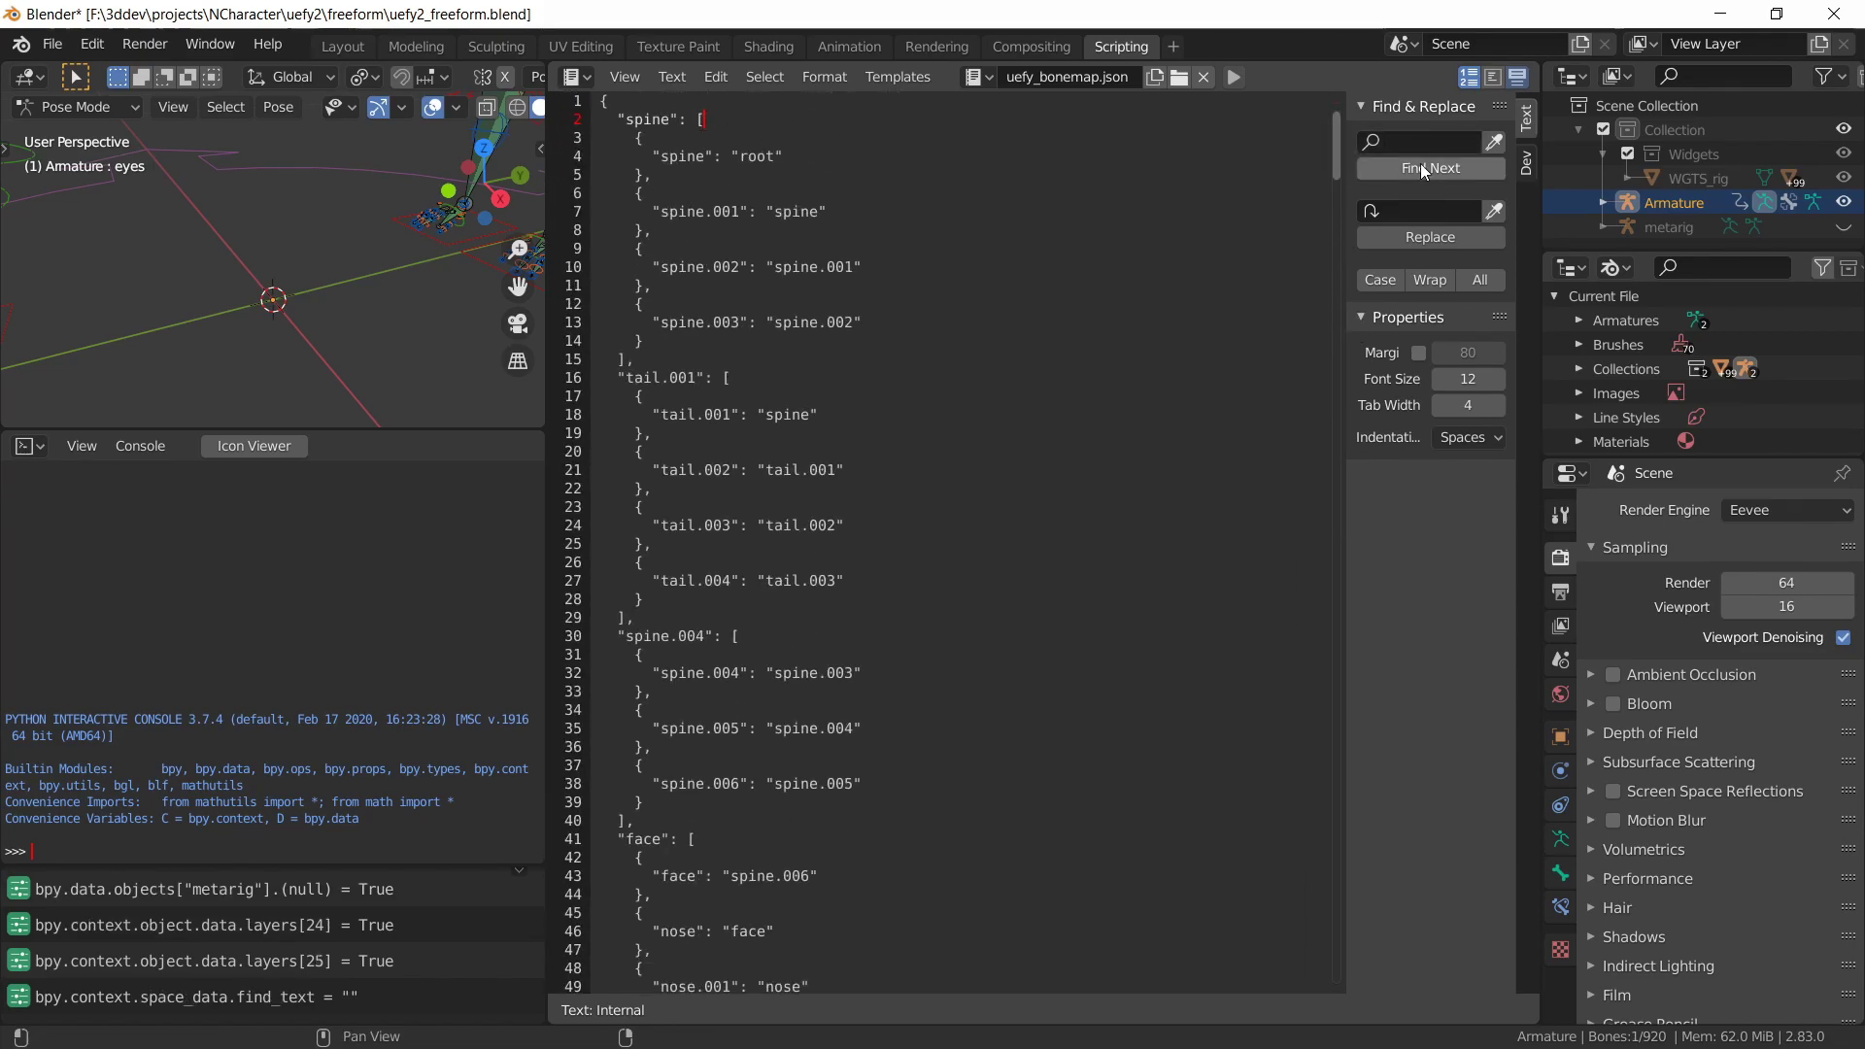
pyautogui.click(1400, 143)
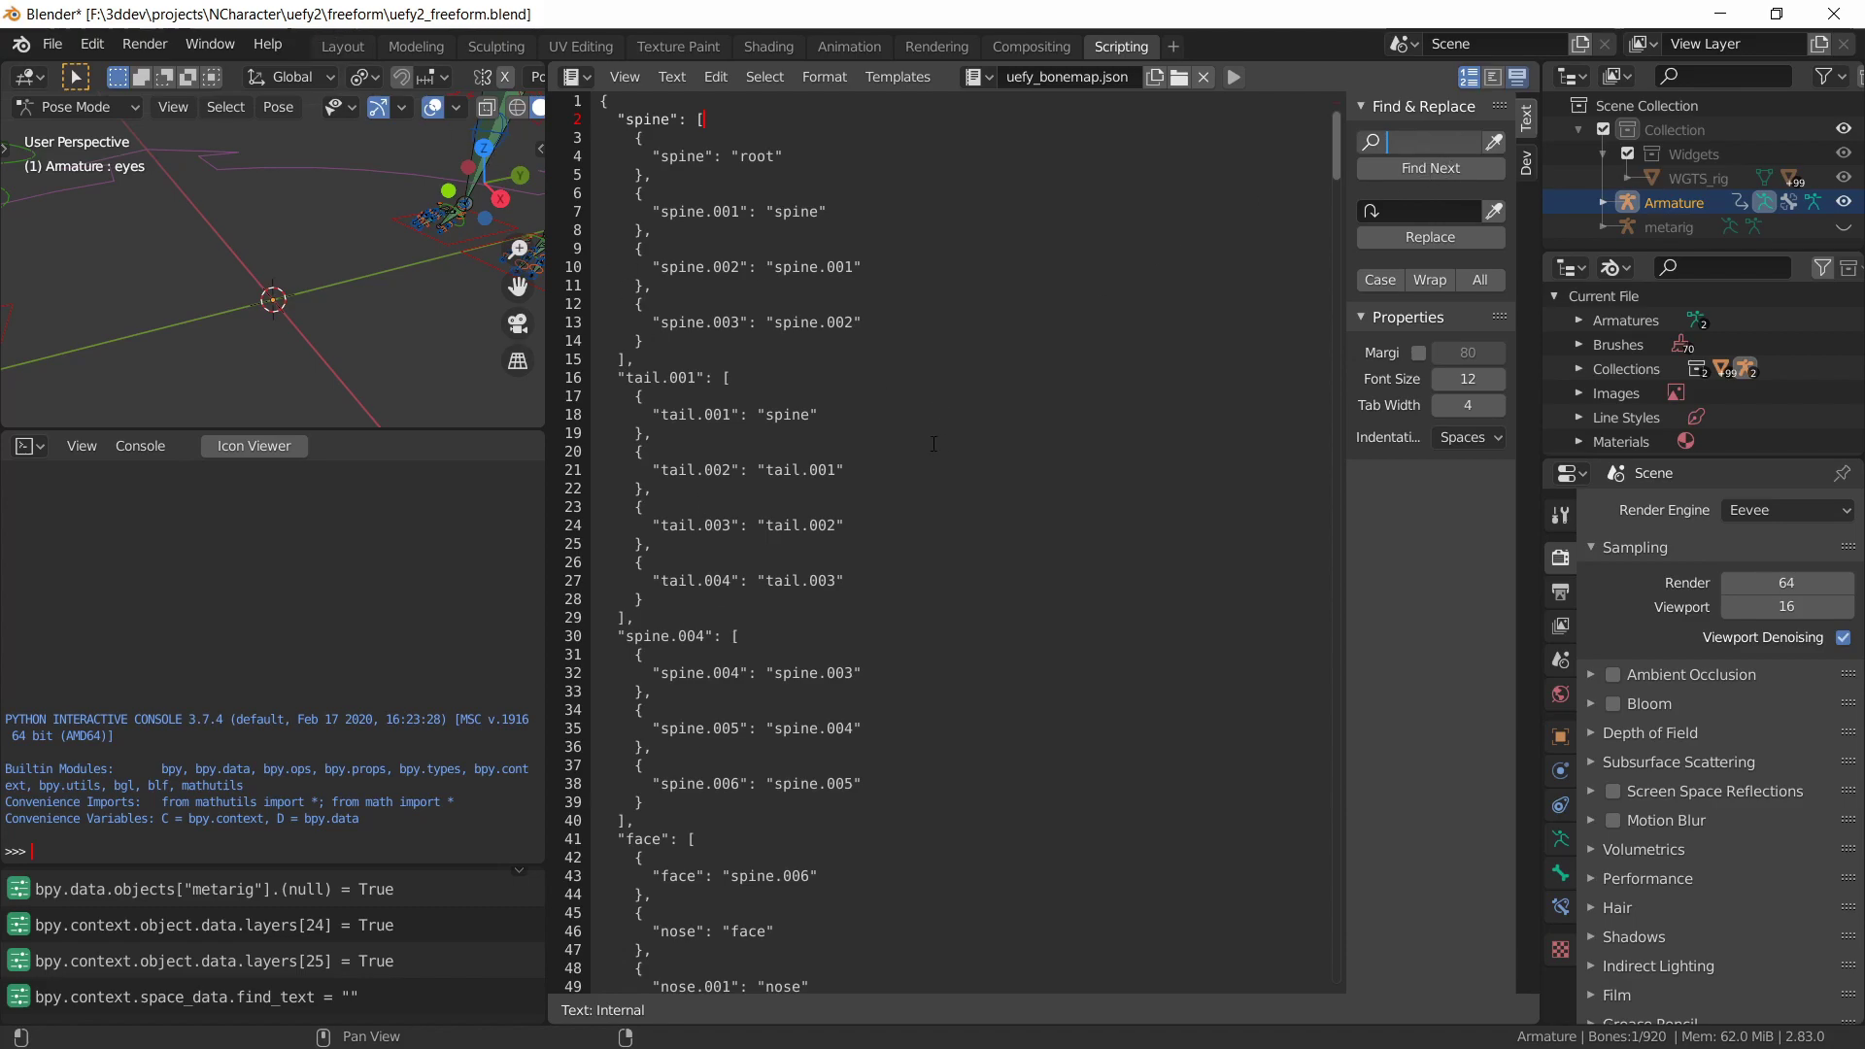
# Inspect the "tail.002" entry in the bone map's "tail.001" block, and return to the Layout workspace to view the built rig
pyautogui.click(818, 470)
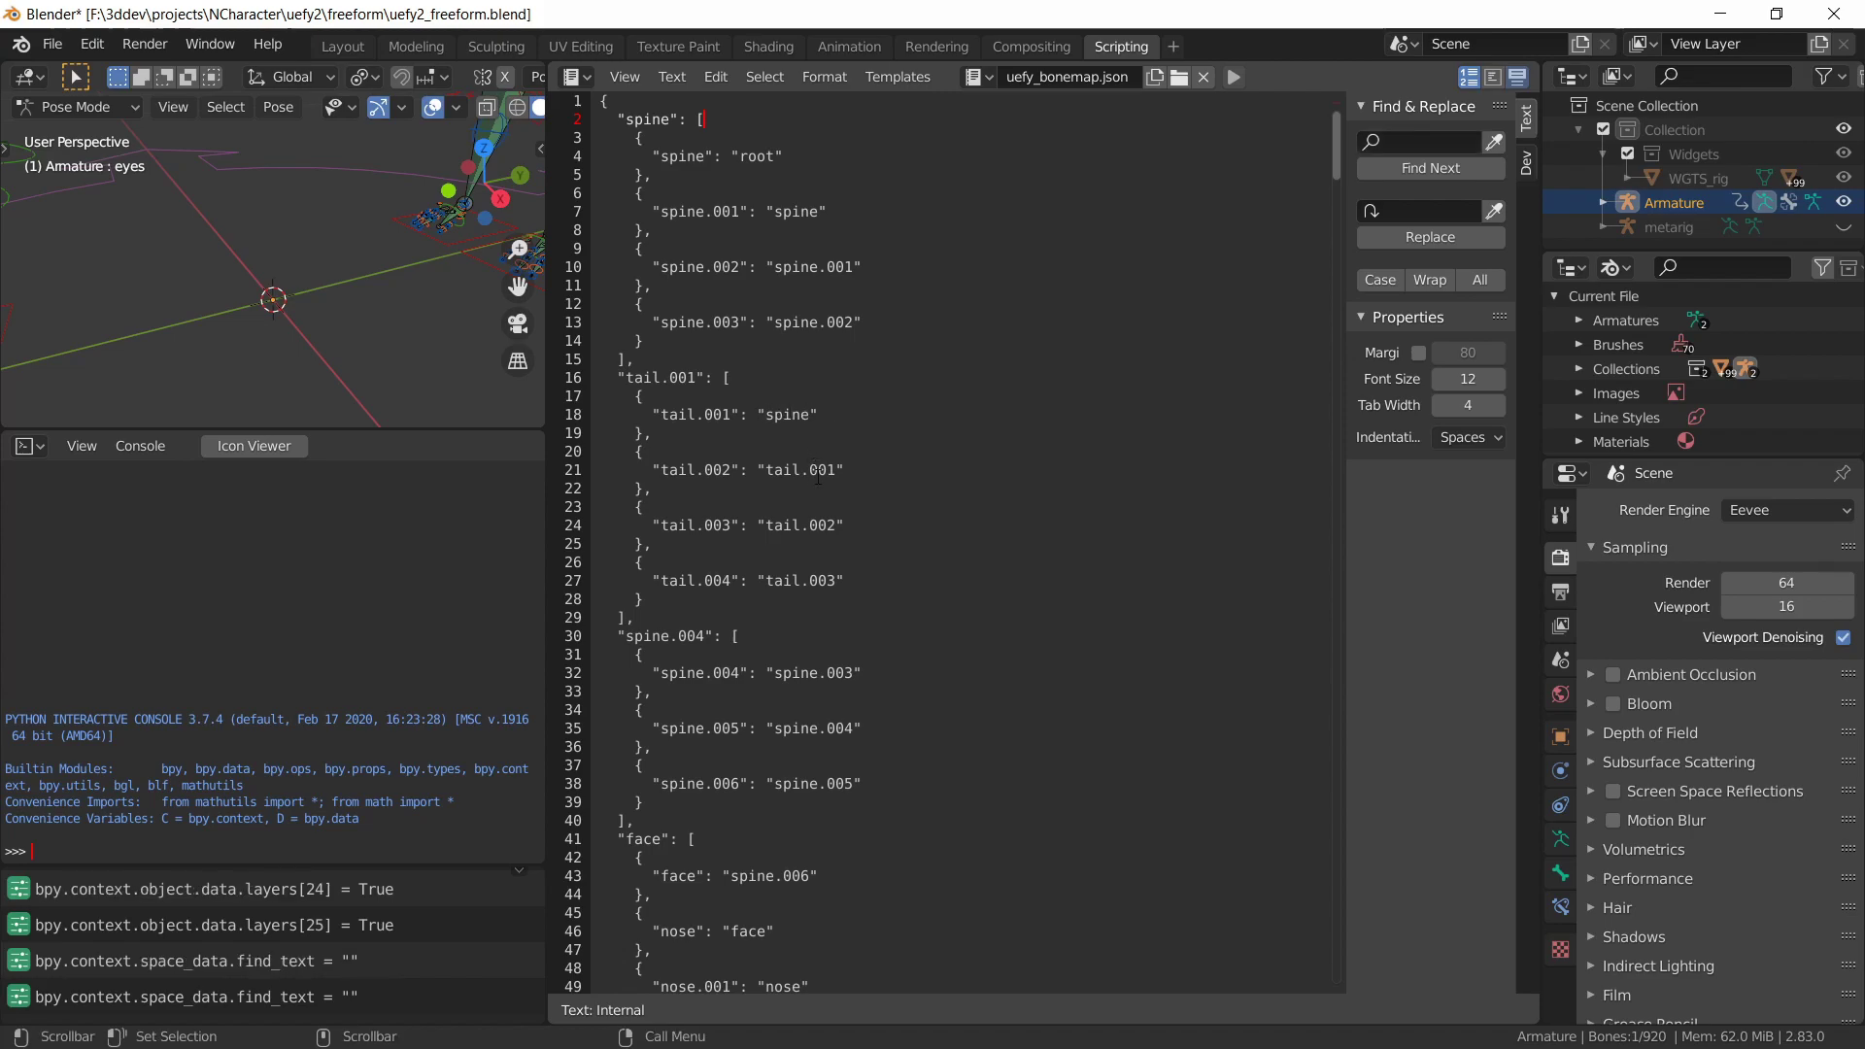
pyautogui.click(661, 470)
pyautogui.moveTo(660, 470); pyautogui.dragTo(728, 470)
pyautogui.click(730, 470)
pyautogui.click(338, 46)
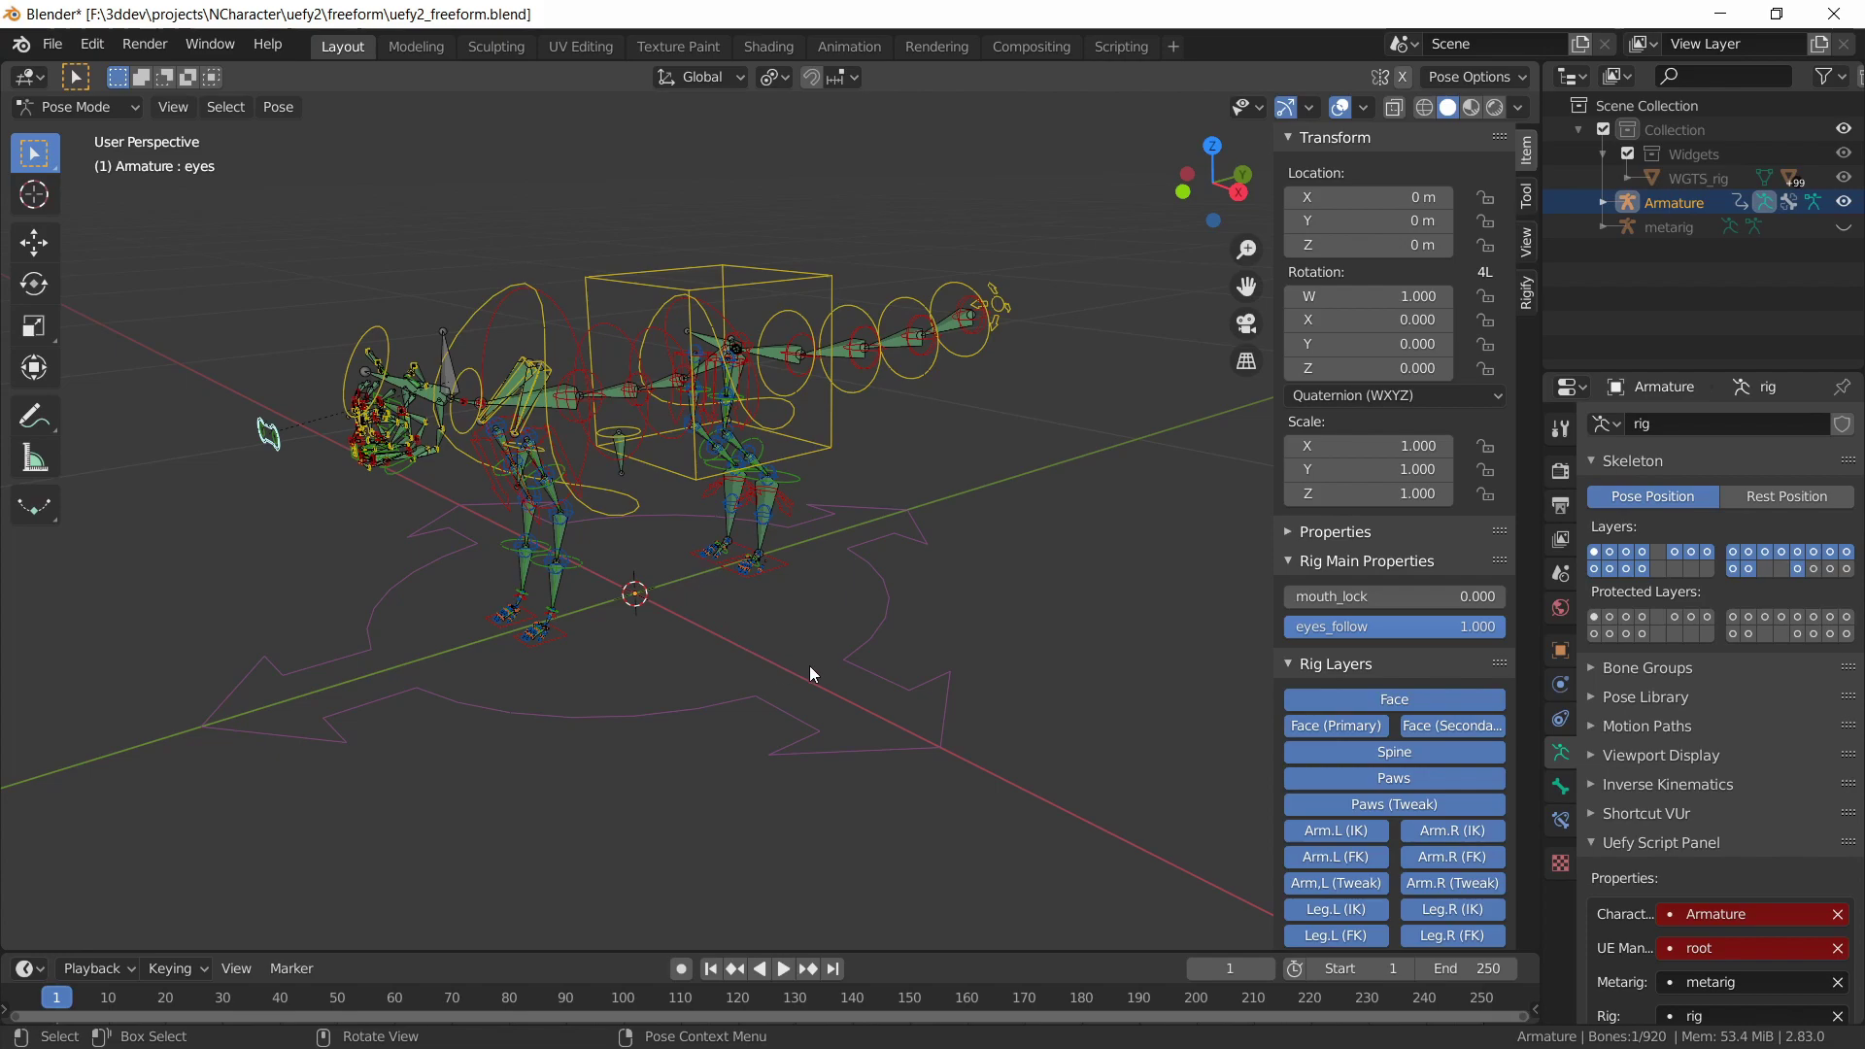
pyautogui.moveTo(812, 673); pyautogui.dragTo(797, 680, button='middle')
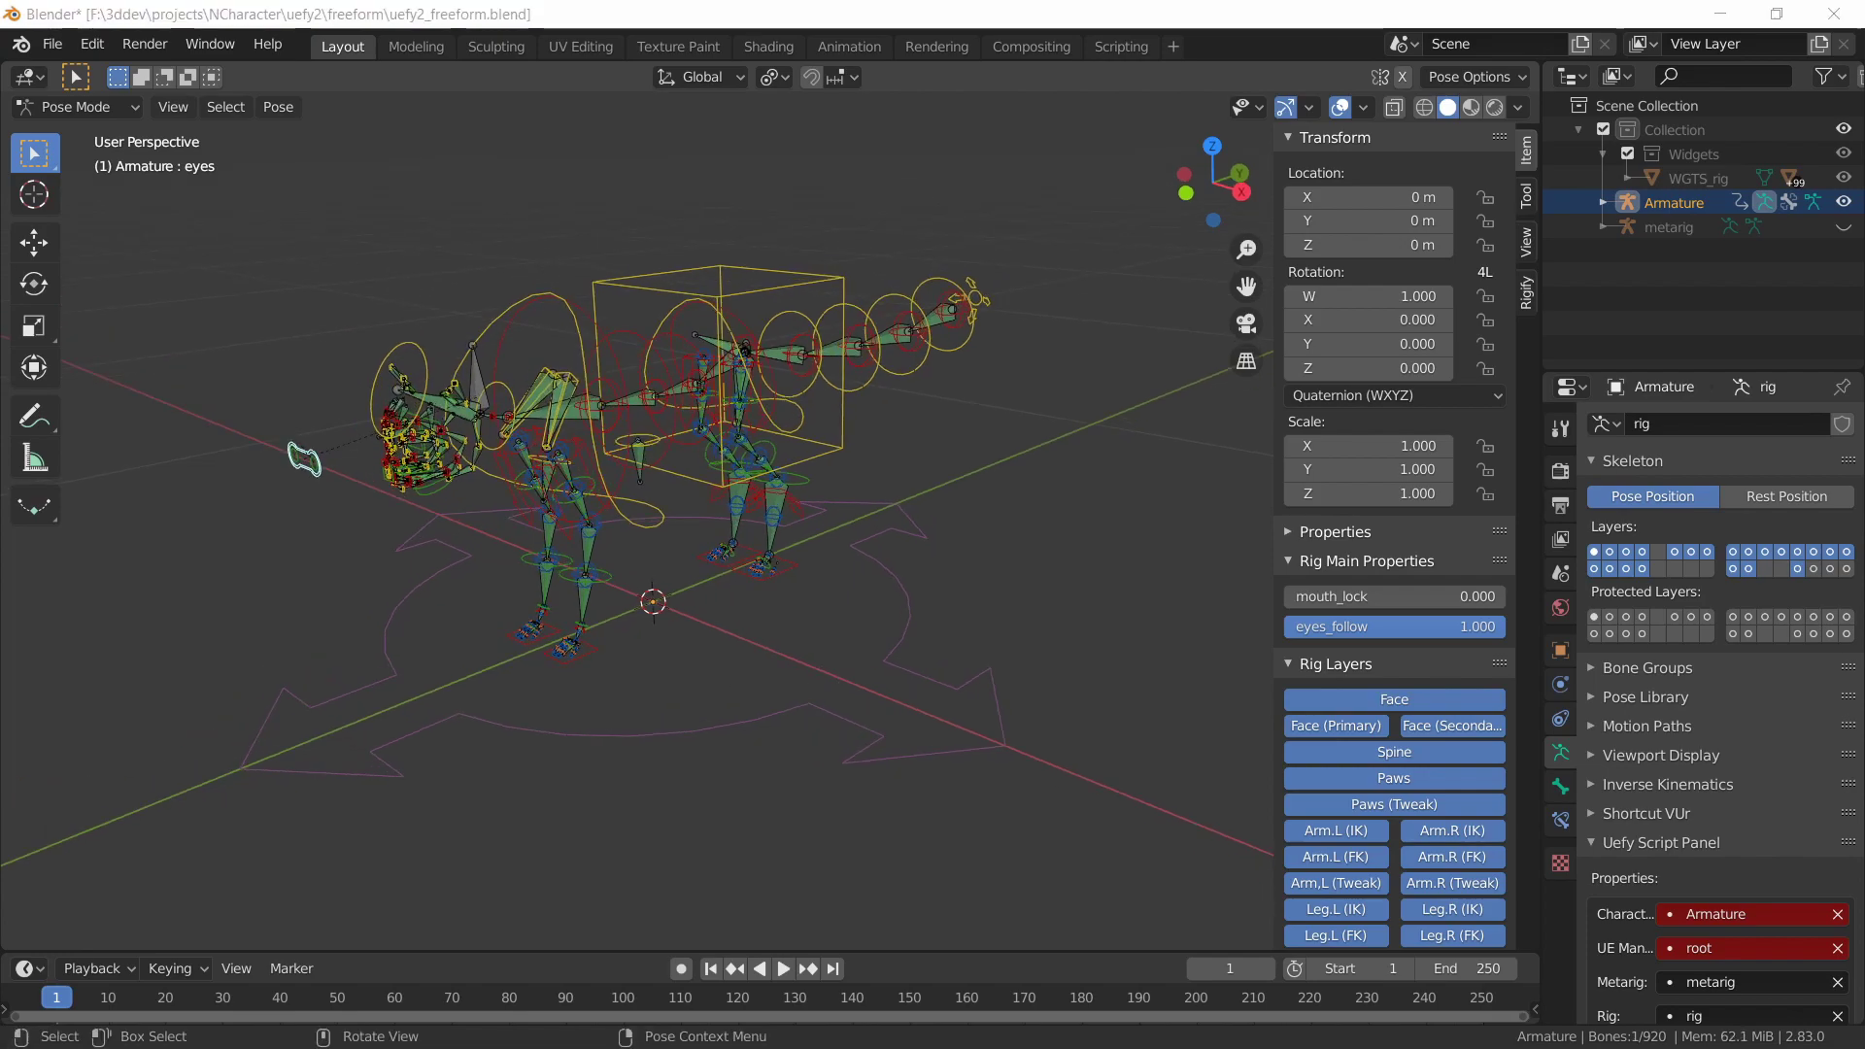